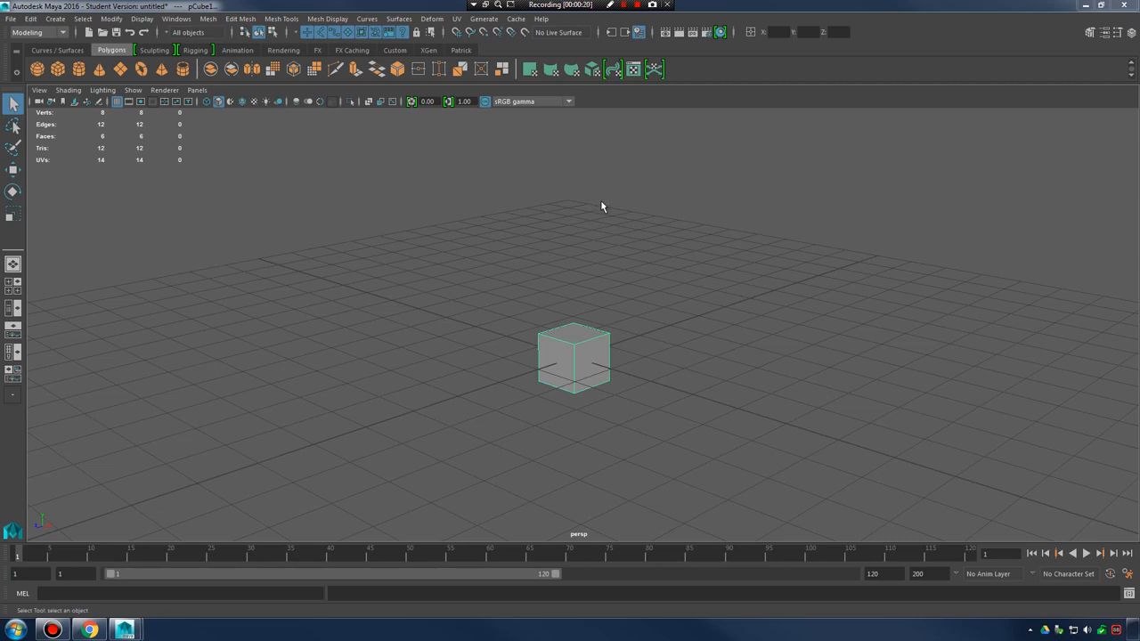
Switch the polygon cube from object selection to face selection
right_click_drag(525, 317, 846, 363, "alt")
middle_click_drag(667, 360, 681, 315, "alt")
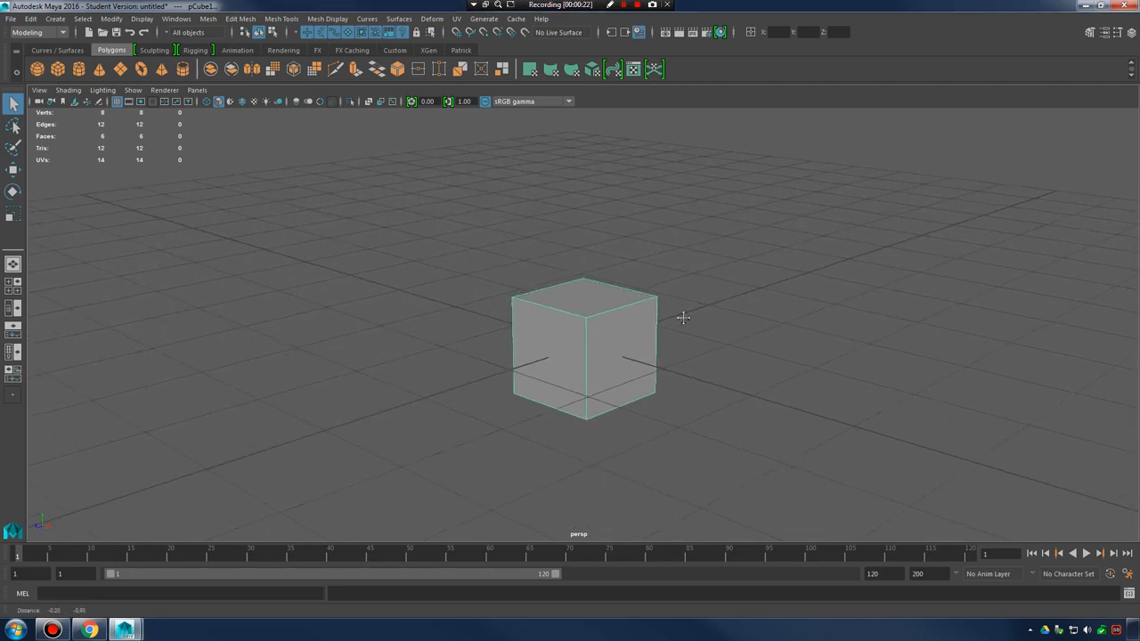
right_click_drag(682, 315, 741, 334, "alt")
left_click_drag(741, 333, 710, 351, "alt")
left_click_drag(647, 333, 777, 344, "alt")
left_click(776, 319)
right_click_drag(586, 301, 587, 321)
left_click_drag(820, 294, 587, 315, "alt")
right_click_drag(580, 287, 581, 323)
left_click_drag(798, 369, 781, 339, "alt")
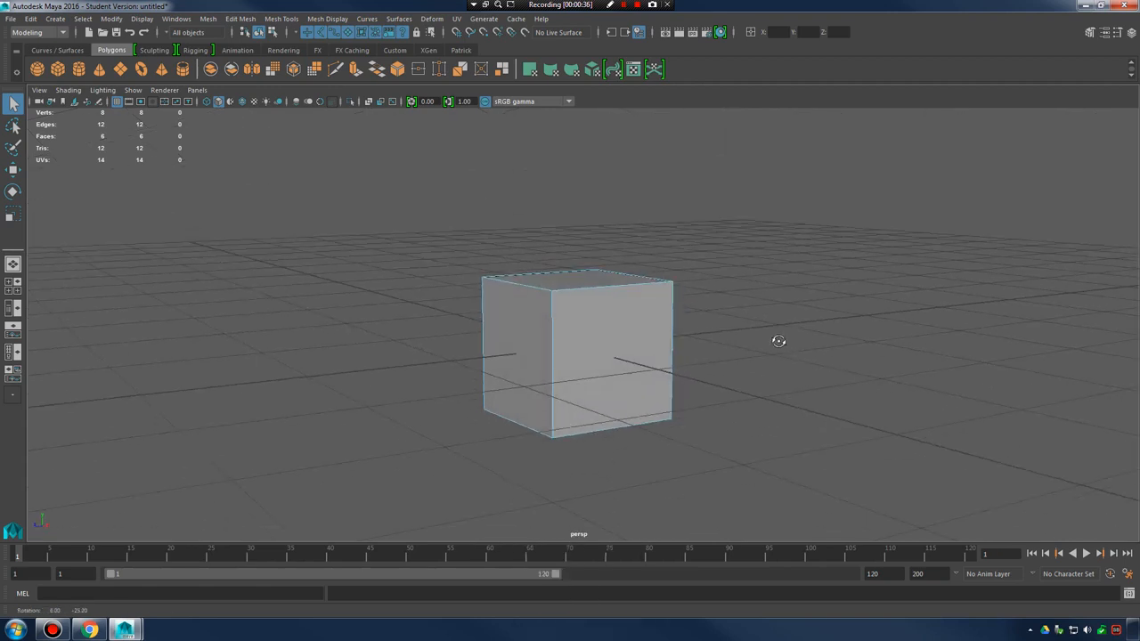
Select faces of the cube with a marquee around it, and pick a single side face
left_click(624, 365)
left_click_drag(553, 400, 565, 318, "alt")
left_click_drag(600, 420, 789, 382, "alt")
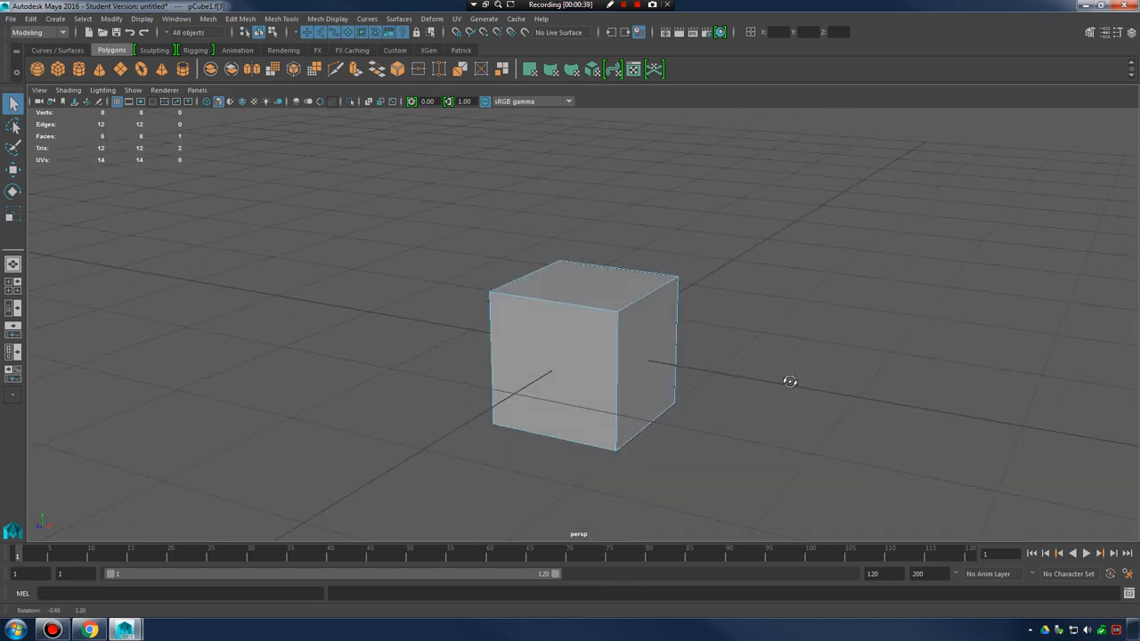
left_click_drag(463, 228, 774, 446)
left_click_drag(779, 399, 758, 394, "alt")
left_click_drag(386, 202, 765, 463)
left_click(640, 343)
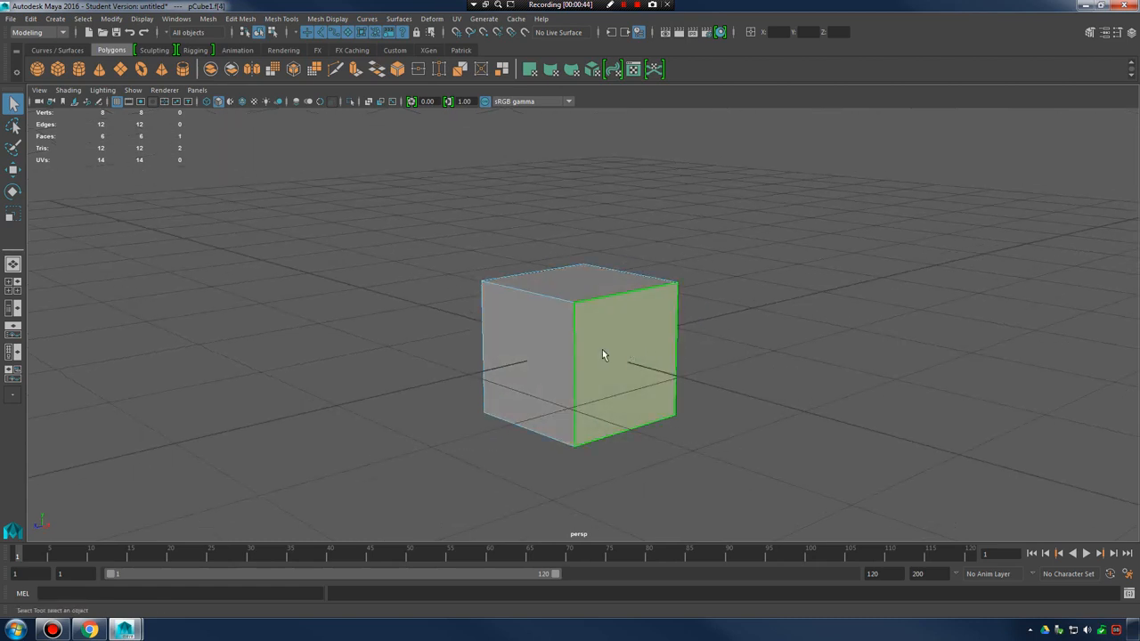
Build a multi-face selection from the cube's top face and its two visible side faces
left_click(553, 347)
left_click(608, 292, "shift")
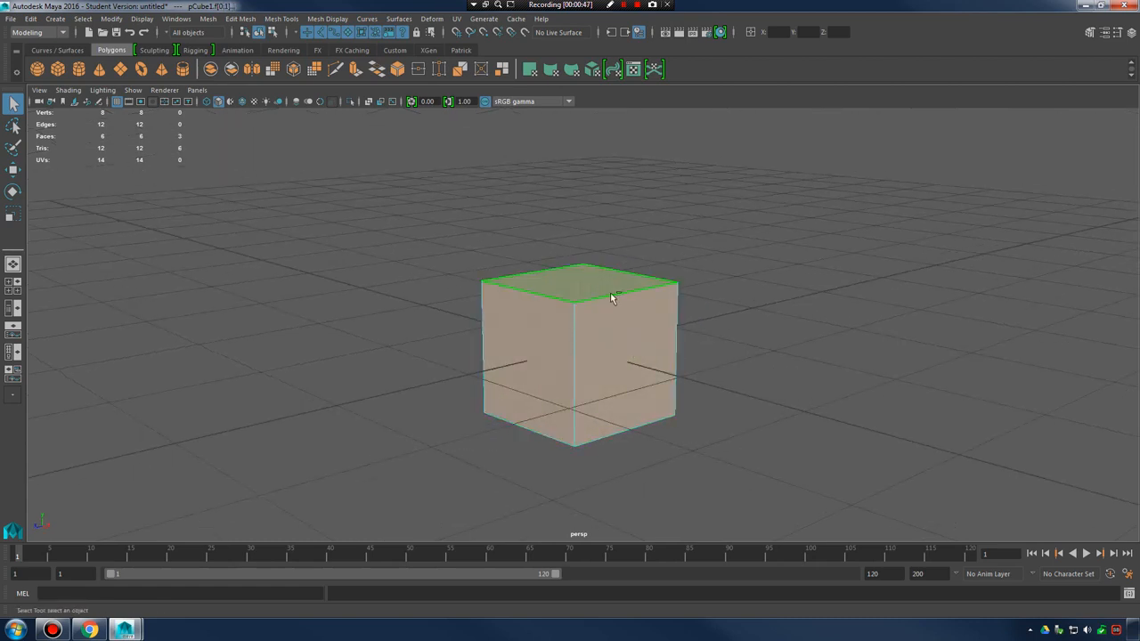
left_click(559, 354, "ctrl")
left_click(591, 285, "ctrl")
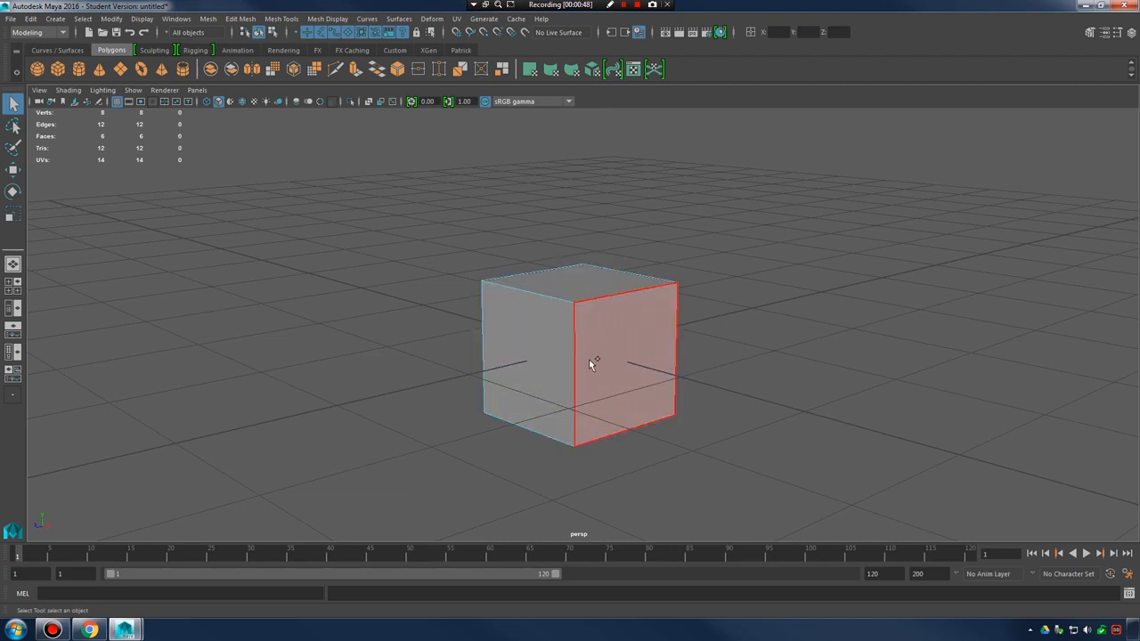
left_click(557, 349, "shift")
left_click(633, 357, "shift")
left_click(632, 296, "shift")
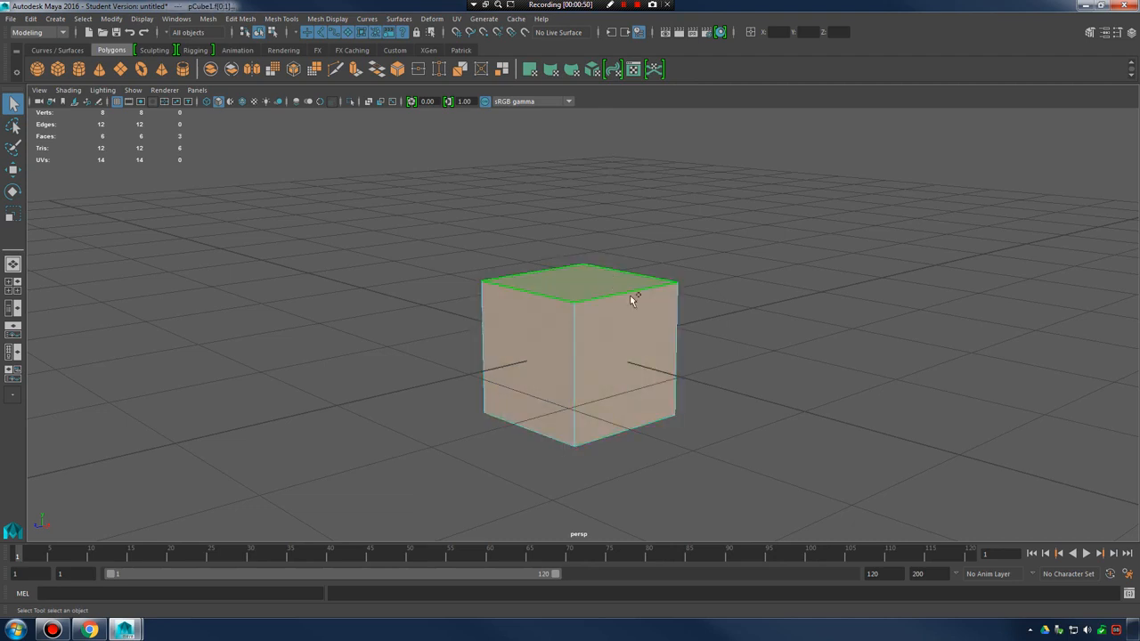
Pick side faces of the cube from a viewpoint below it
left_click_drag(708, 405, 676, 369, "alt")
left_click(630, 333, "shift")
left_click(630, 341, "ctrl")
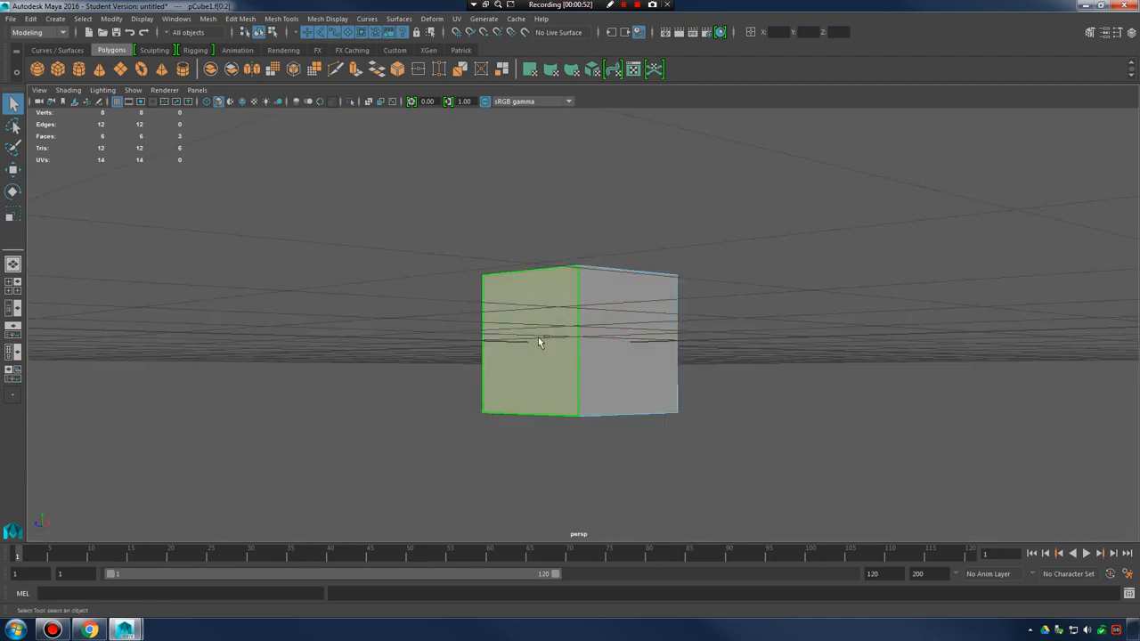
left_click(538, 338, "ctrl")
left_click_drag(622, 307, 590, 331, "alt")
left_click(571, 300, "ctrl")
left_click_drag(481, 346, 596, 297, "alt")
left_click(597, 333, "ctrl")
Return the cube to object selection mode
key("space")
key("space")
key("space")
right_click_drag(552, 324, 638, 281)
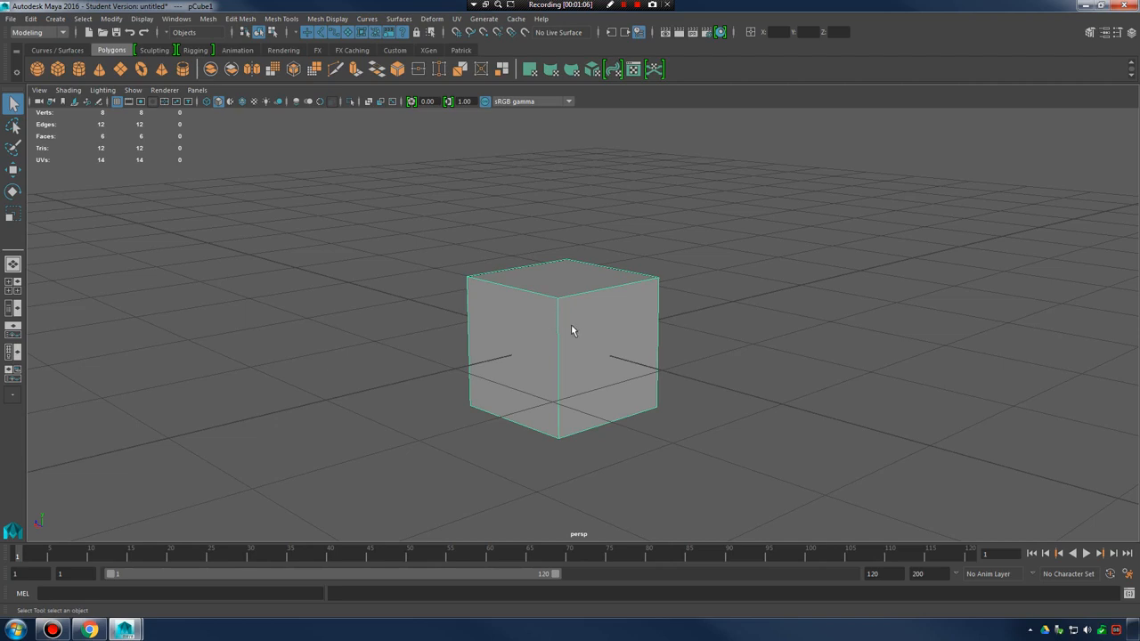
Toggle selection between object type and component type, ending on component type
left_click(273, 32)
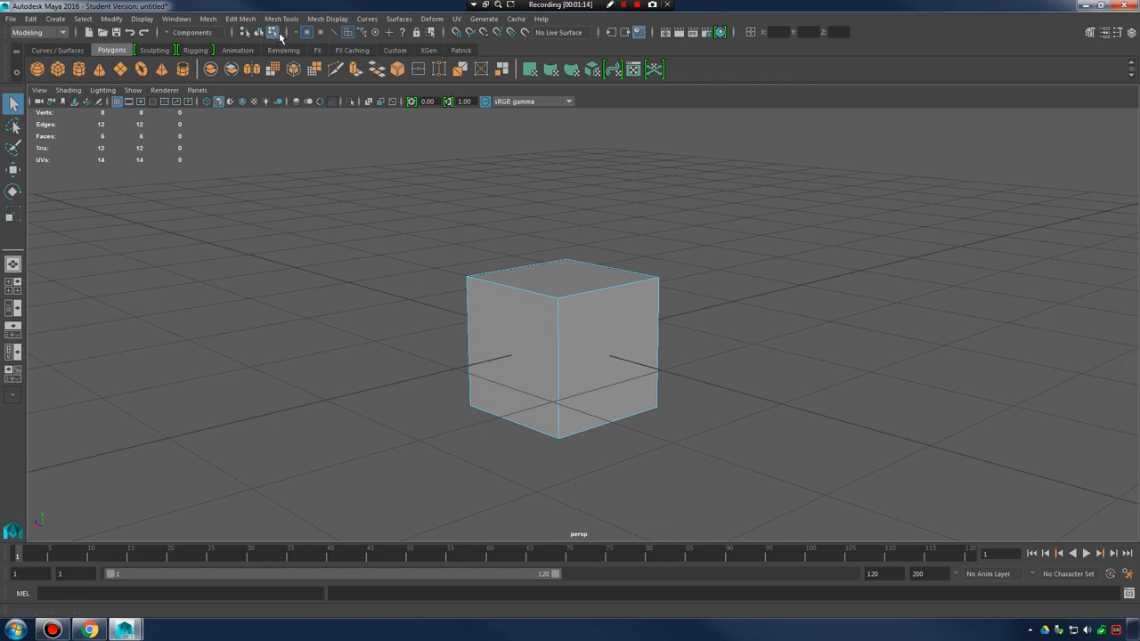
left_click(259, 32)
left_click(272, 32)
left_click(259, 32)
left_click(273, 32)
Limit component selection to faces and select the cube's top face
left_click(348, 35)
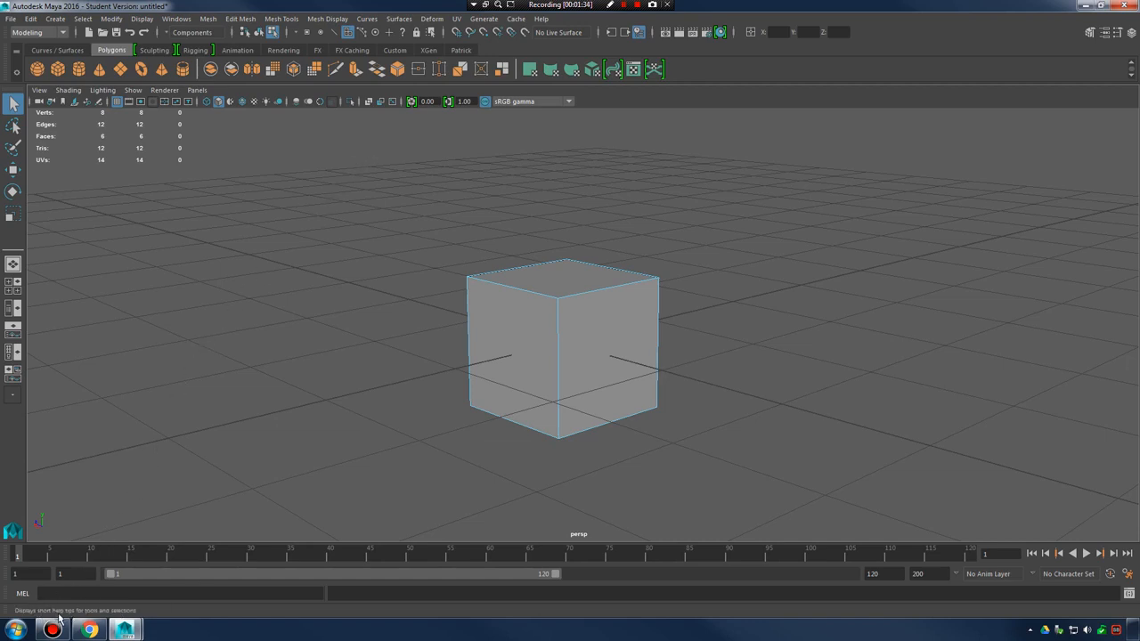
left_click(347, 32)
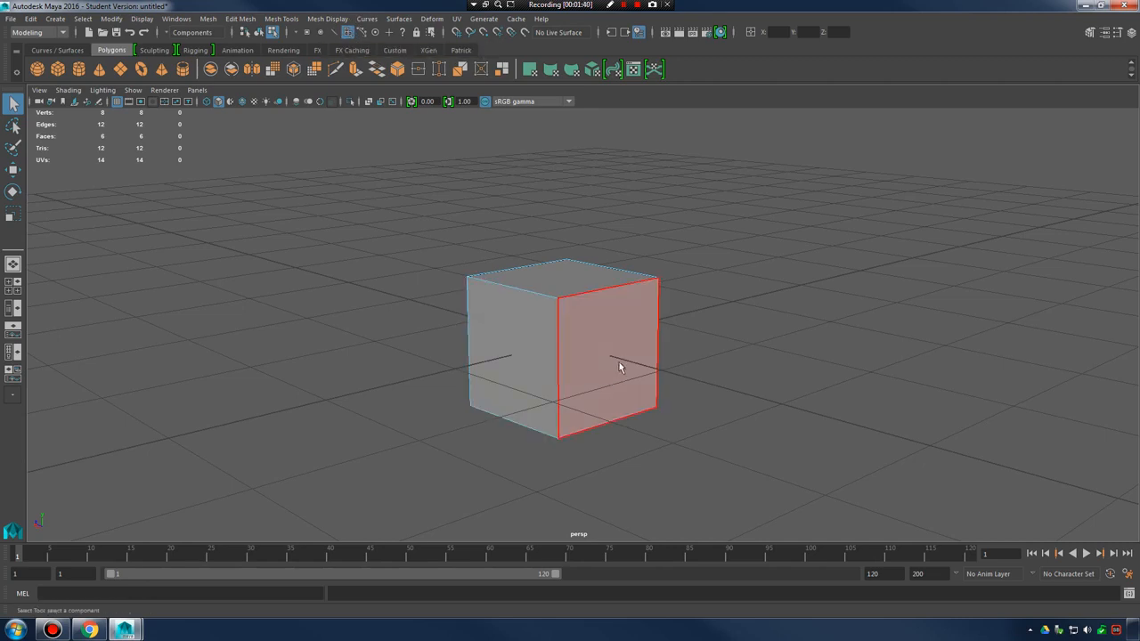
left_click(535, 306)
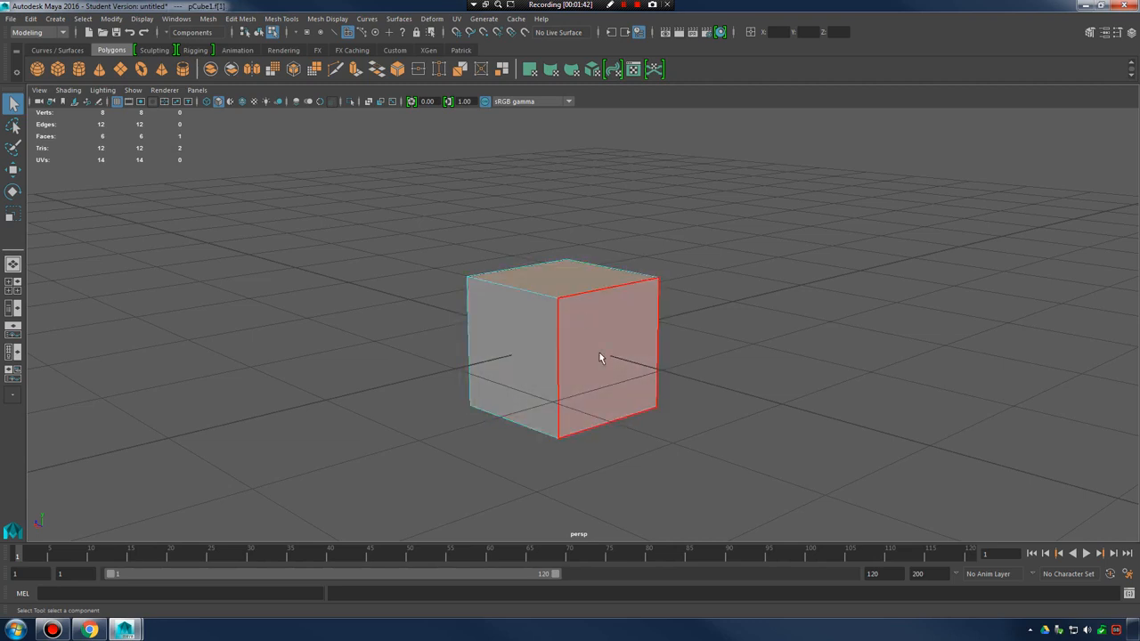
left_click(567, 285)
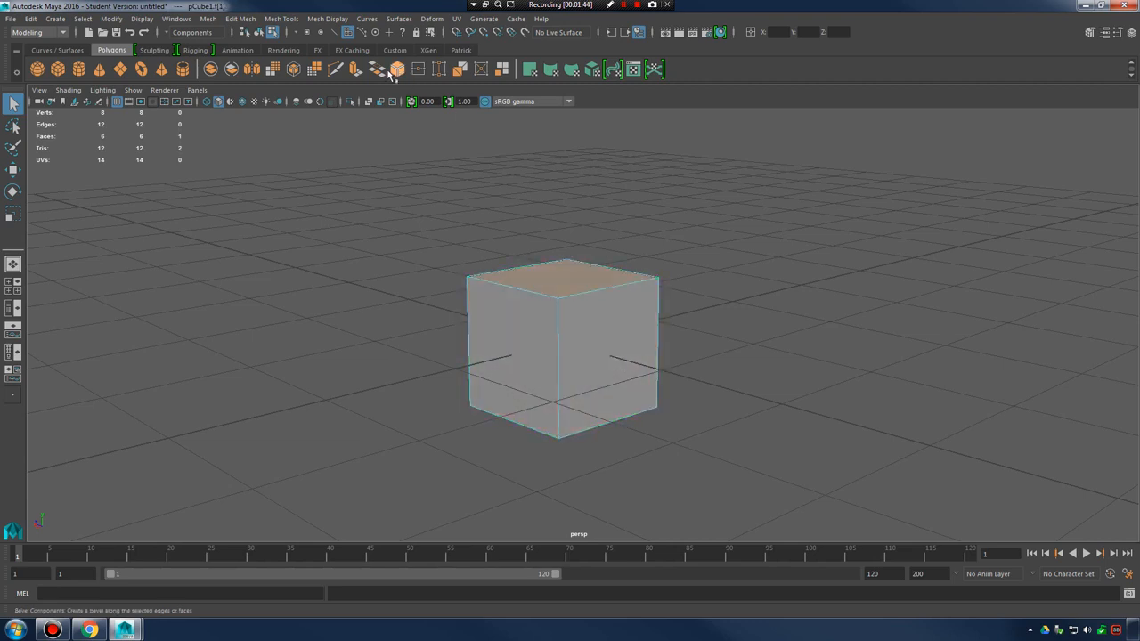
Try adding line and parm point components to the selection mask, picking the near top corner and a side face
left_click(333, 33)
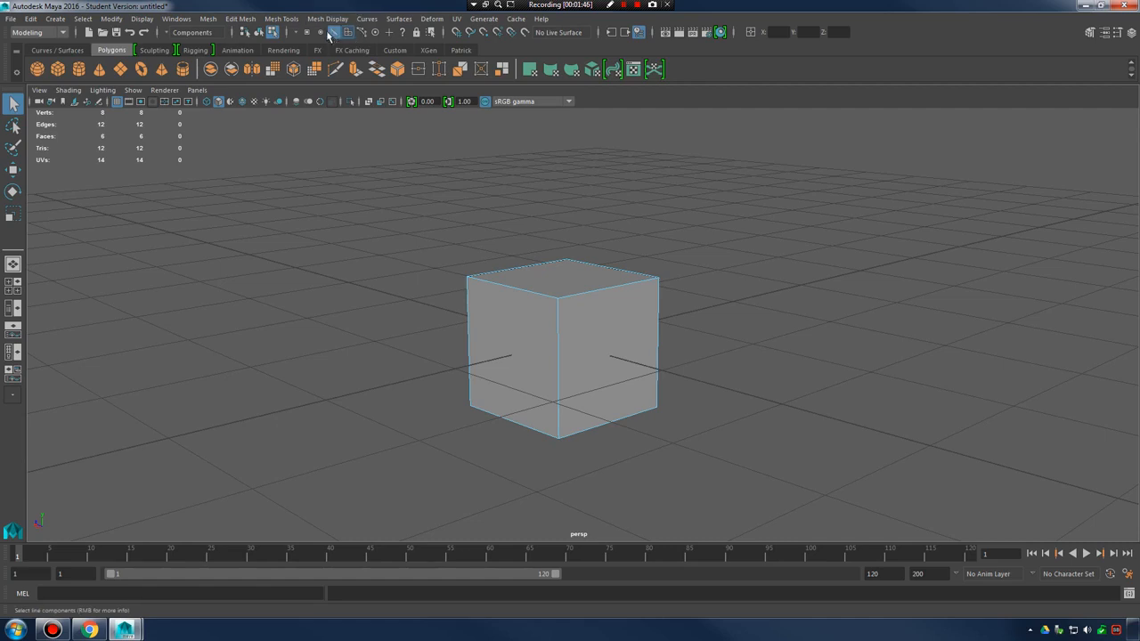
left_click(556, 296)
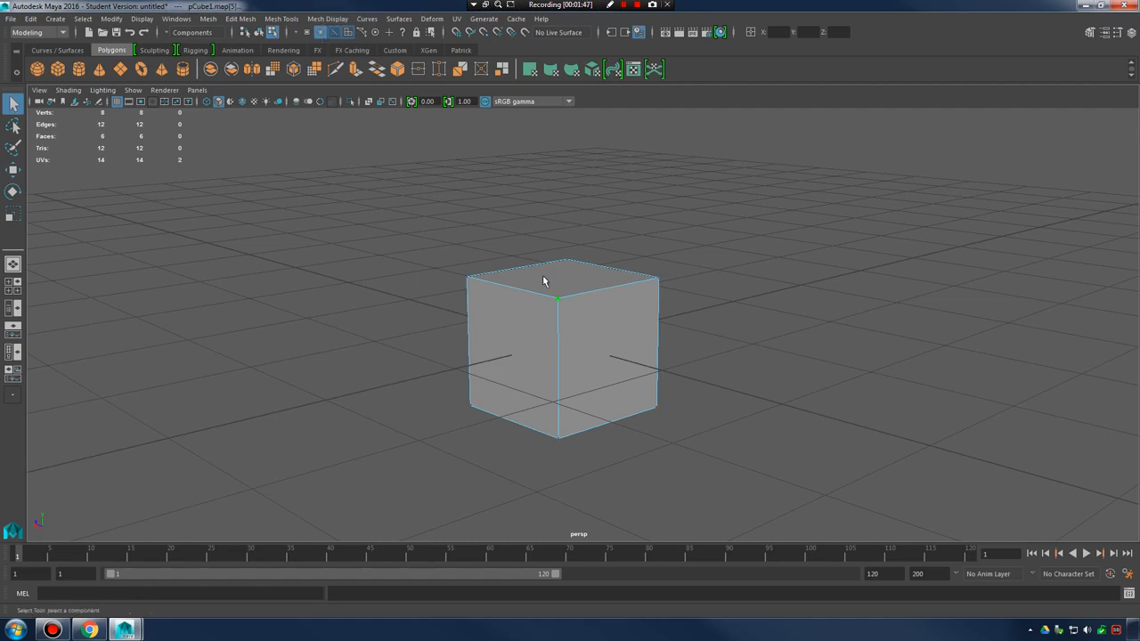
left_click(320, 33)
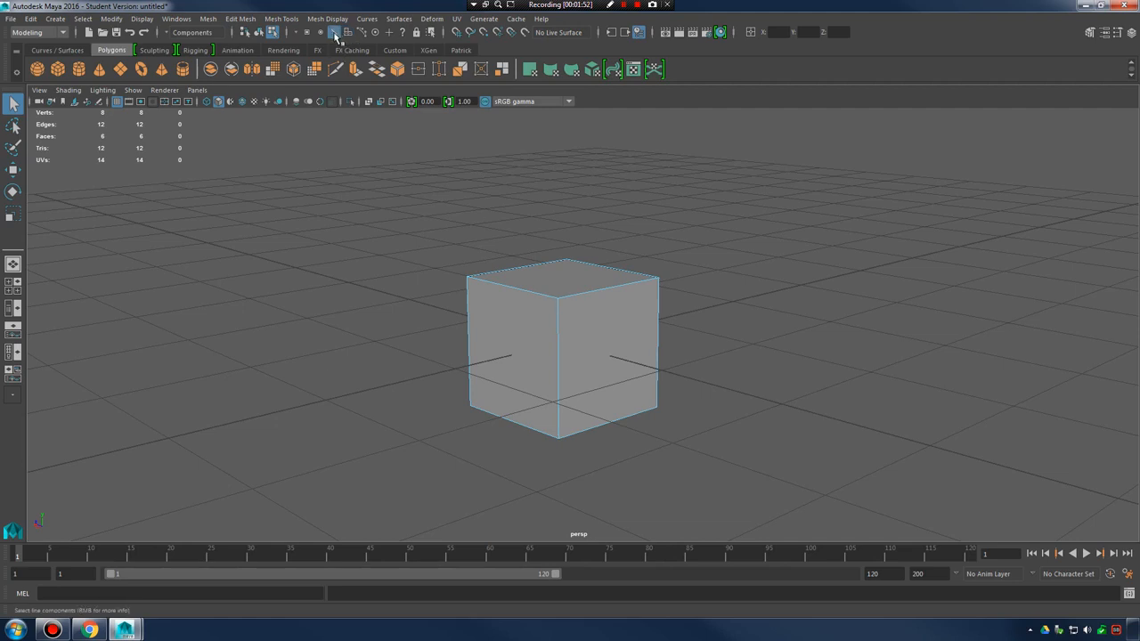
left_click(631, 361)
Enable line components for selection and select edges meeting at the cube's near top corner
left_click(338, 33)
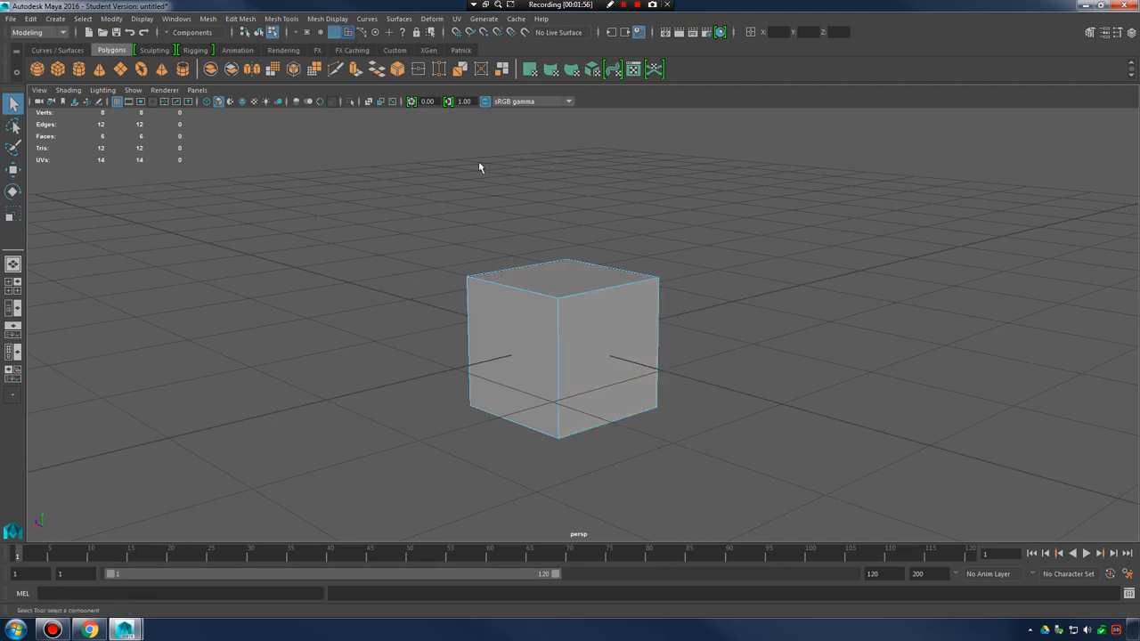
left_click(570, 300)
left_click(565, 332, "shift")
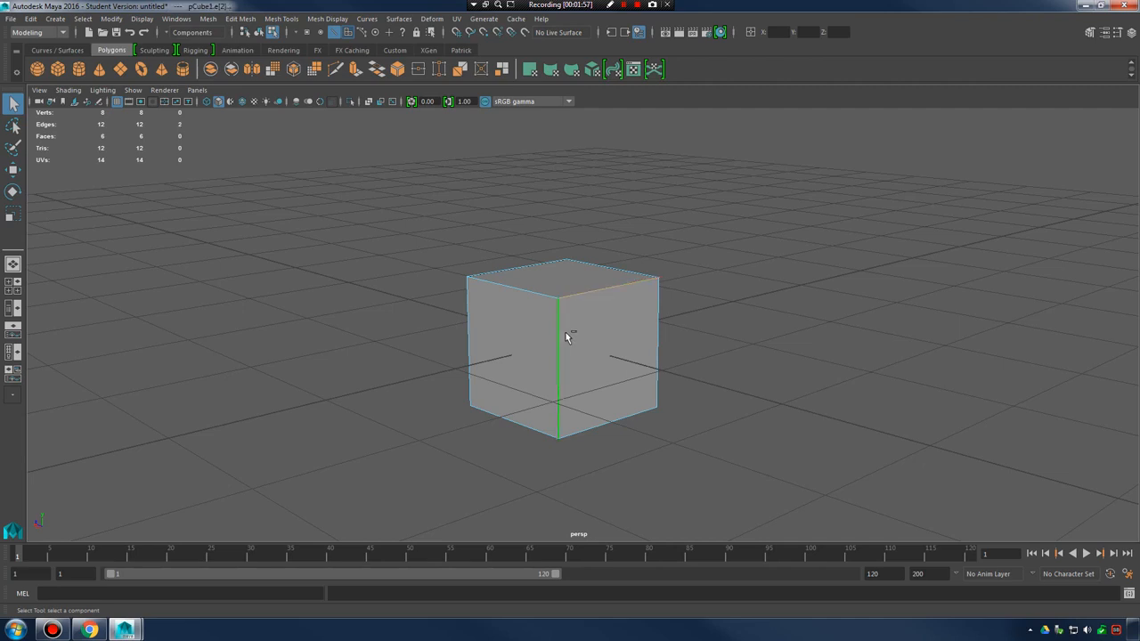
left_click(608, 309)
Turn off line component selection and select one of the cube's side faces
left_click(338, 33)
left_click(595, 333)
left_click_drag(595, 333, 650, 326, "alt")
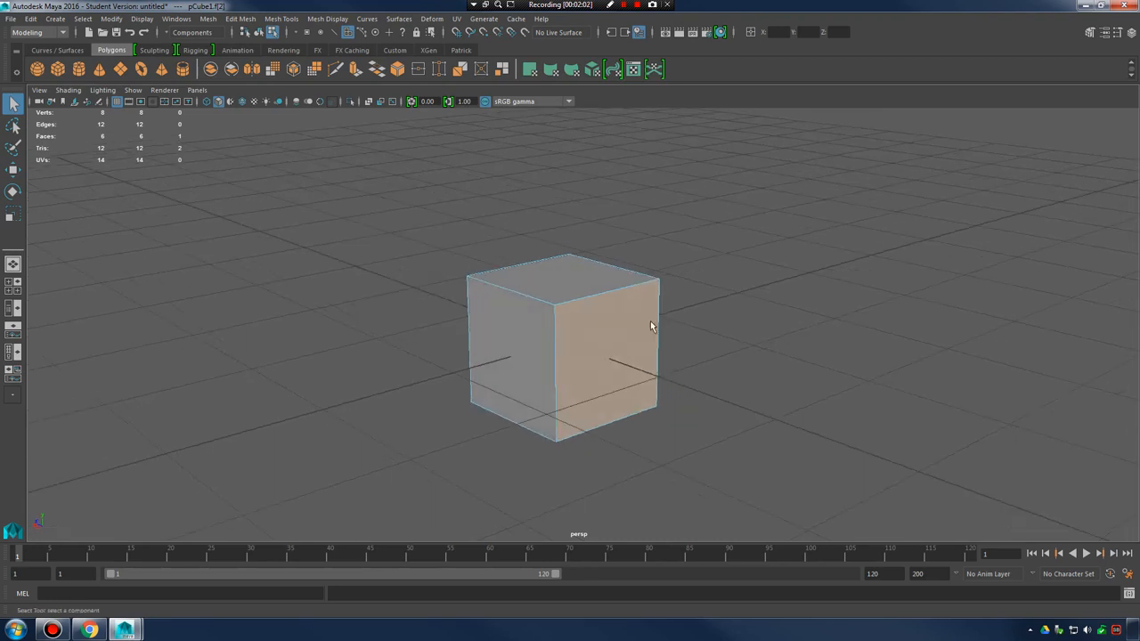
Return the cube to object selection and show the Modeling Toolkit
right_click_drag(628, 289, 688, 268)
left_click(633, 327)
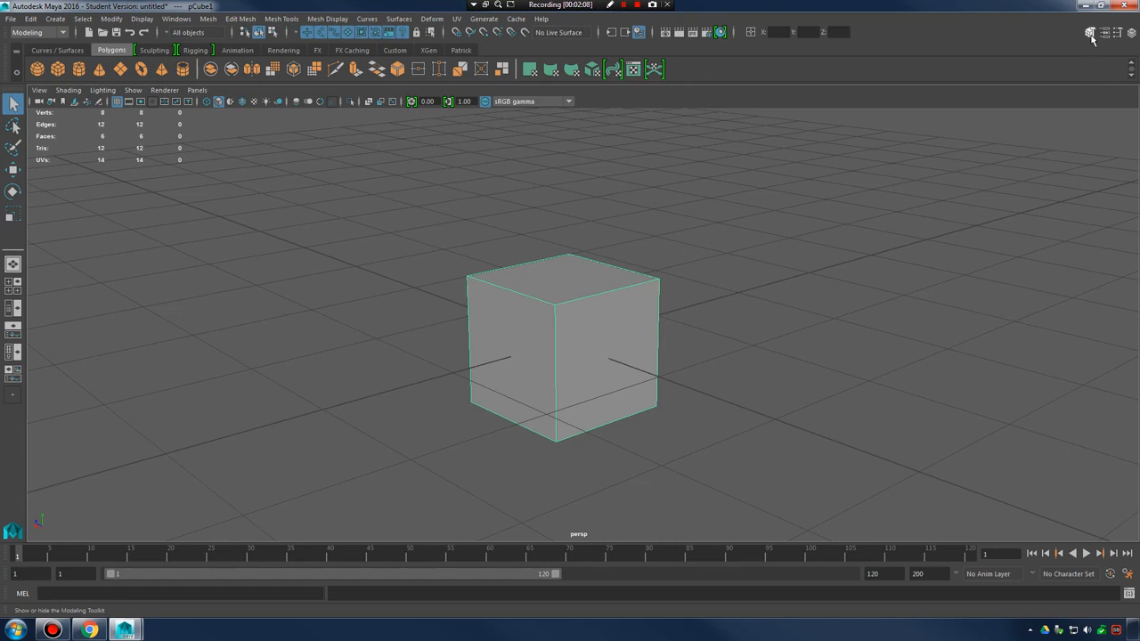
key("super+equal")
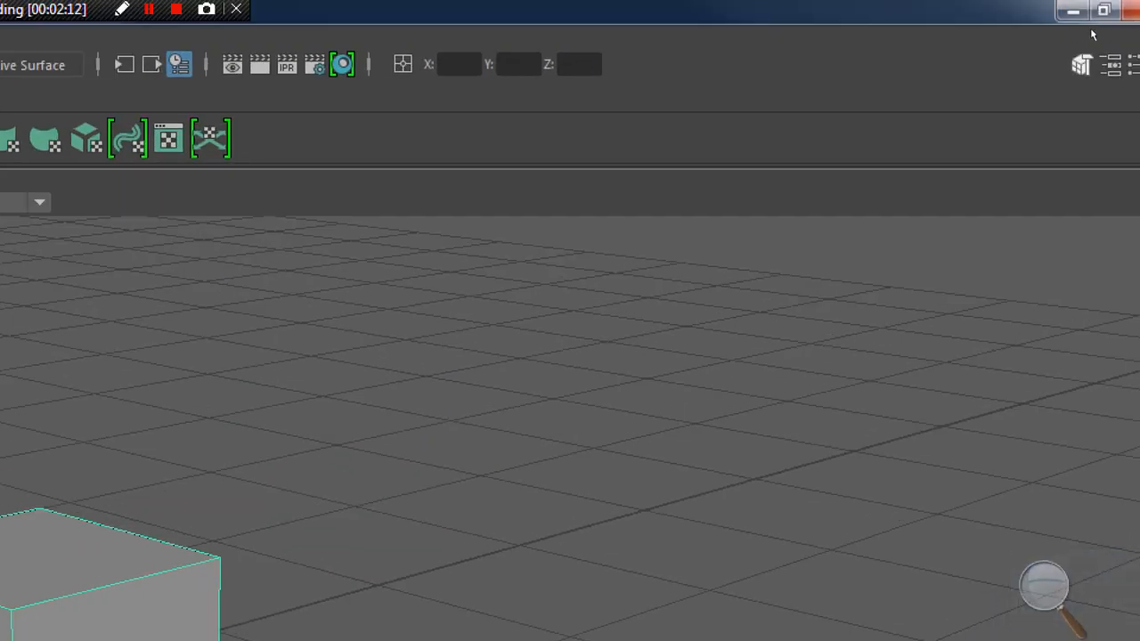
key("super+minus")
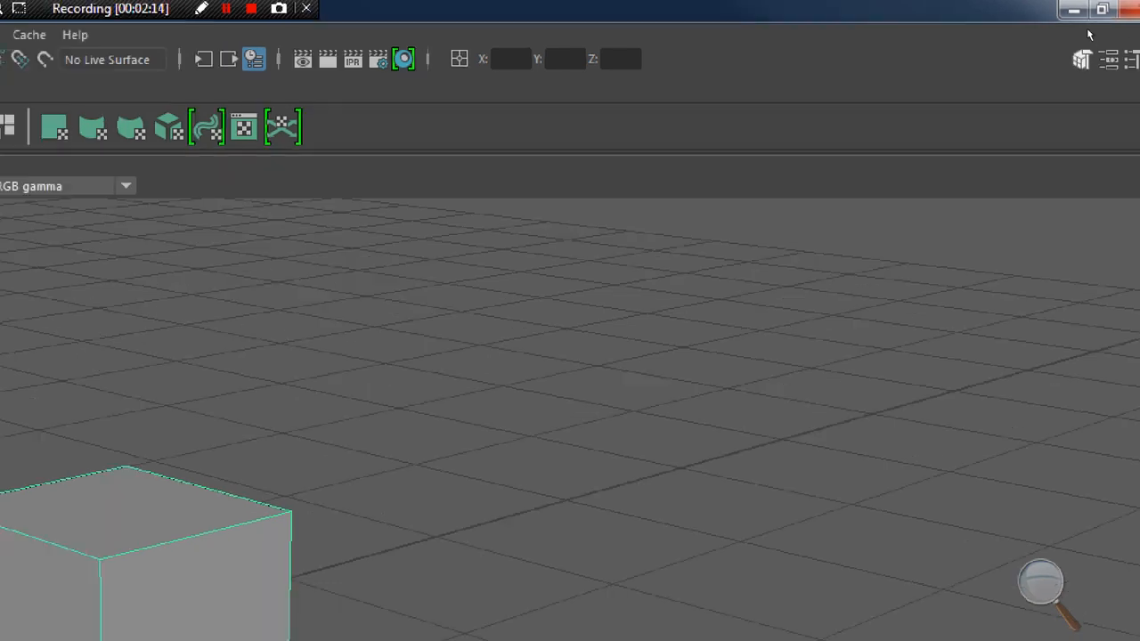
left_click(1091, 34)
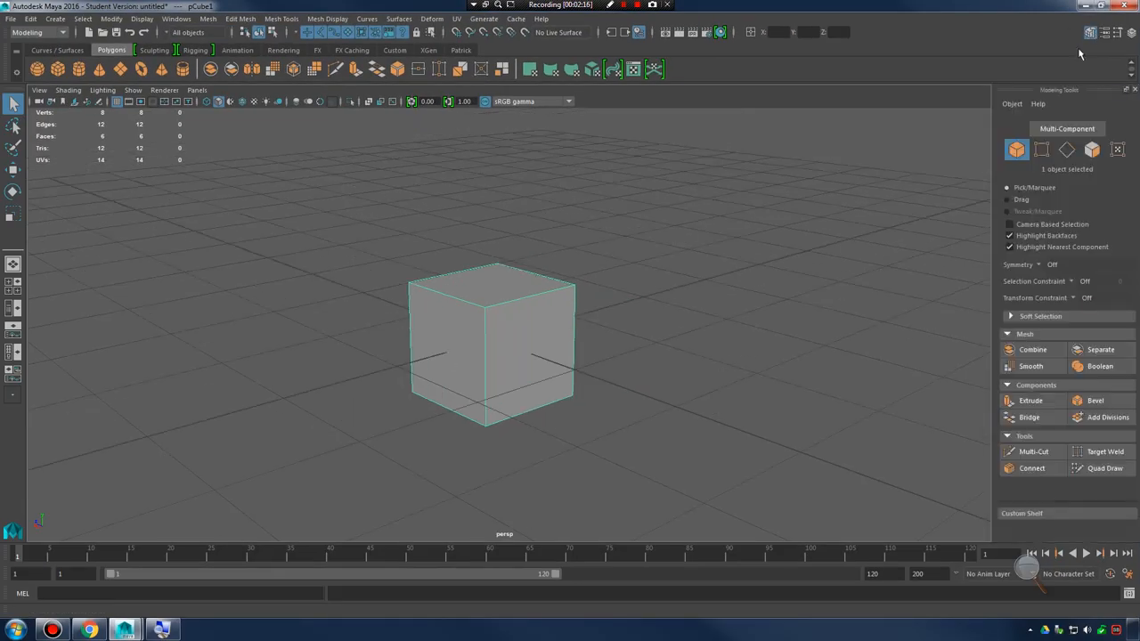
Cycle the Modeling Toolkit through the object, vertex, edge, face and UV selection modes
left_click(1020, 155)
left_click(1019, 155)
left_click(1044, 154)
left_click(1067, 154)
left_click(1091, 153)
left_click(1117, 153)
left_click(1068, 155)
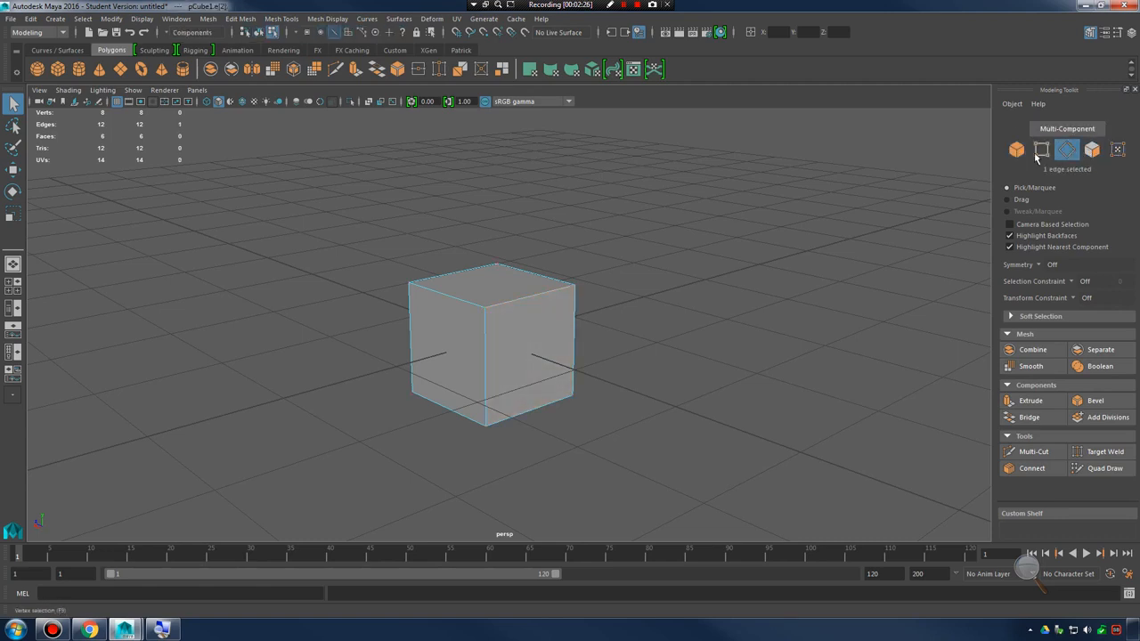
left_click(1040, 155)
Select the cube's top face in face mode, and return to object selection
left_click(1092, 154)
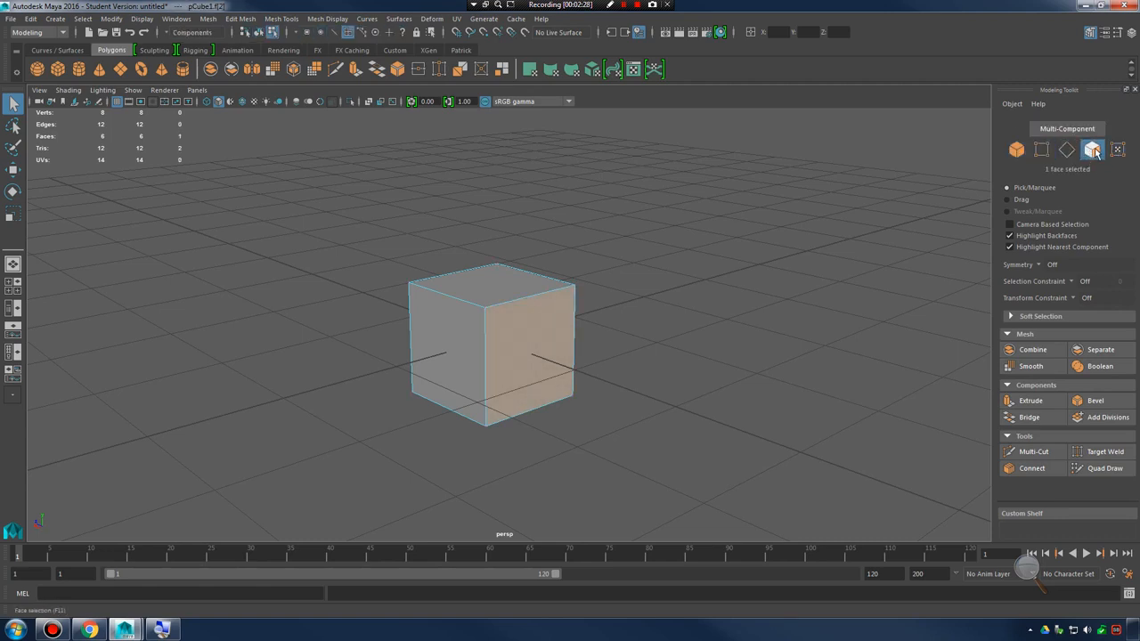
left_click(493, 298)
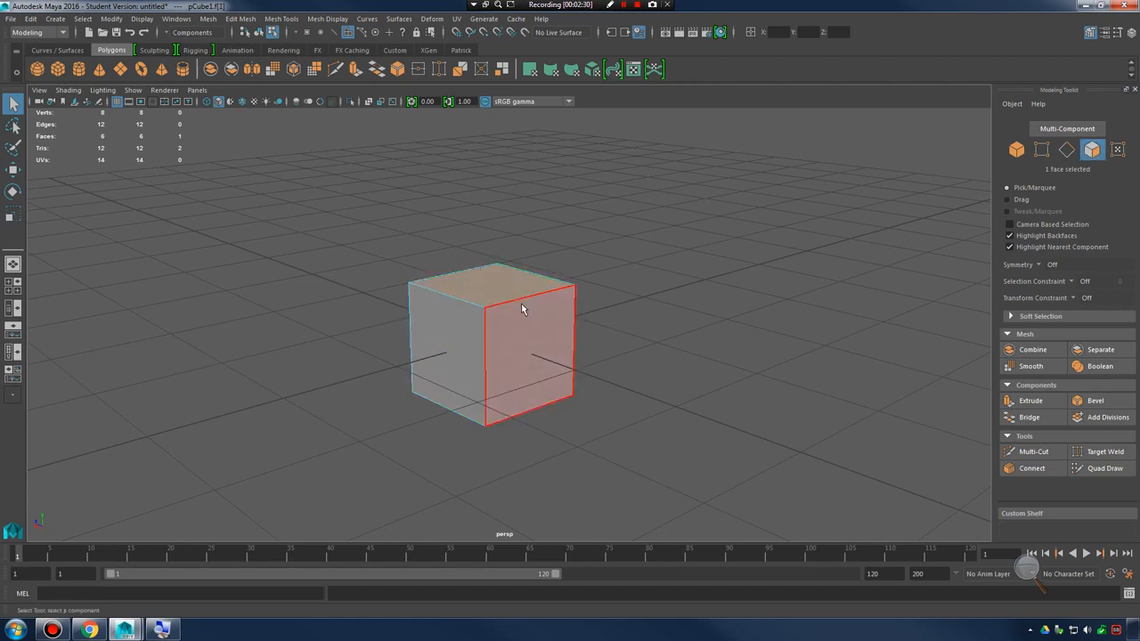
right_click_drag(522, 309, 521, 322)
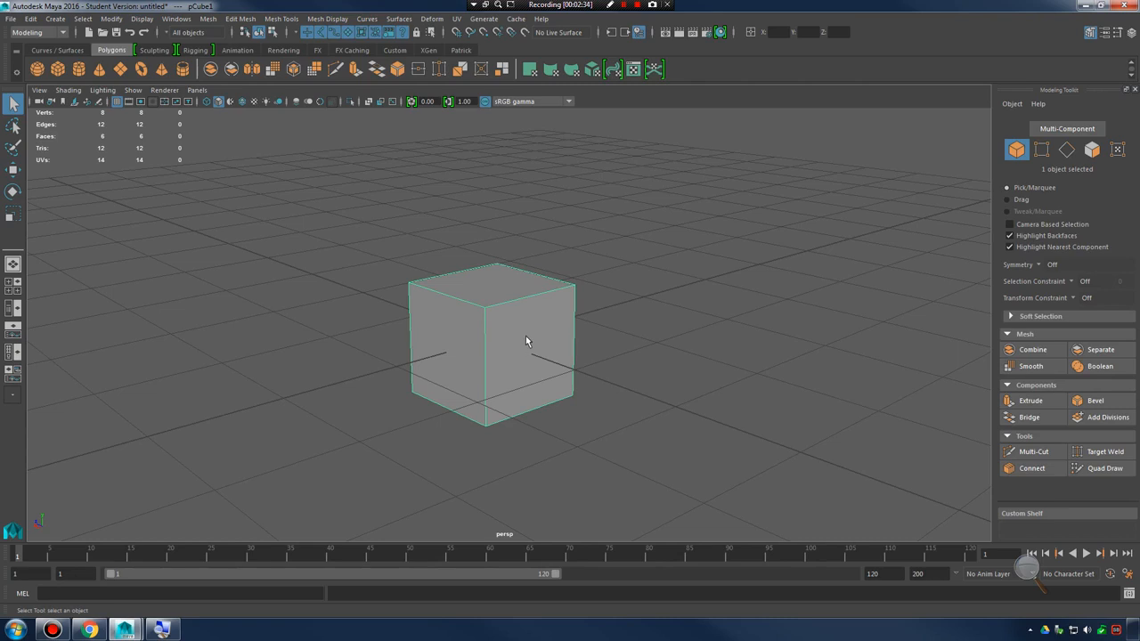
Turn on face selection and pick the cube's top and side faces one at a time
key("F11")
left_click(519, 368)
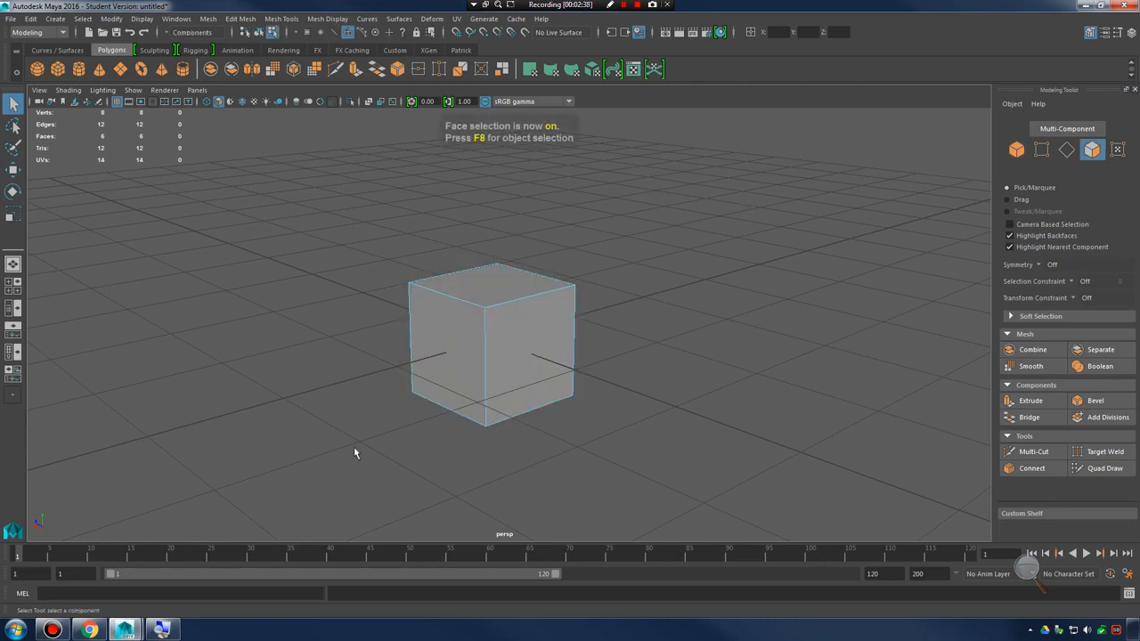
left_click(515, 336)
left_click(475, 338)
left_click(489, 289)
left_click(525, 346)
left_click(482, 372)
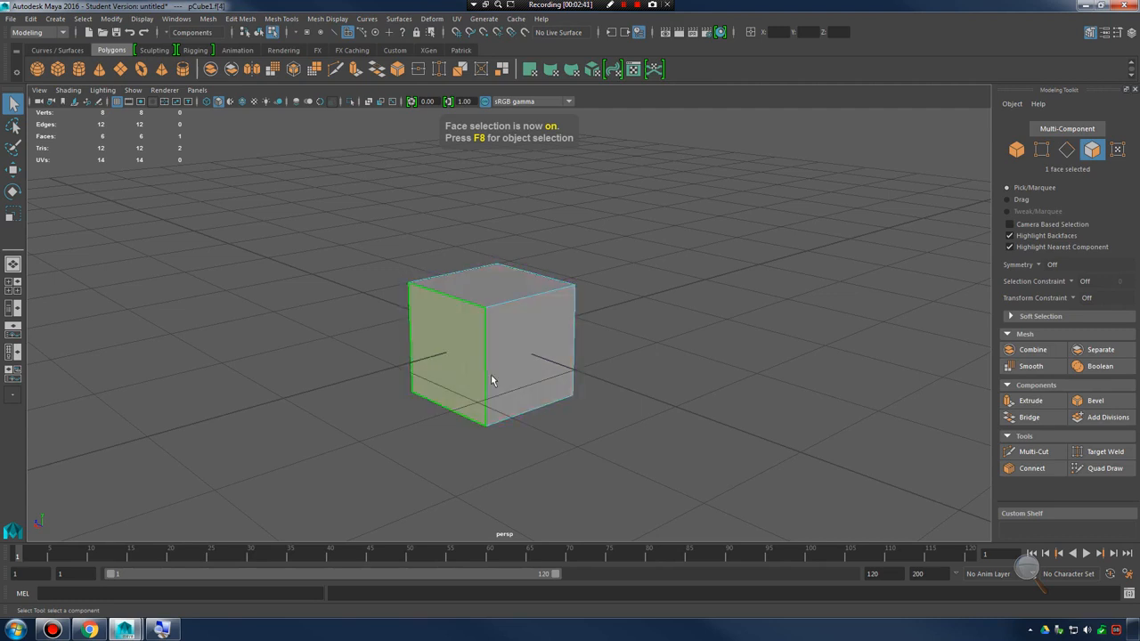
Select one of the cube's side faces and return to object selection with the whole cube selected
left_click_drag(539, 379, 582, 322, "alt")
left_click(573, 325)
left_click(505, 368)
left_click_drag(505, 374, 545, 361, "alt")
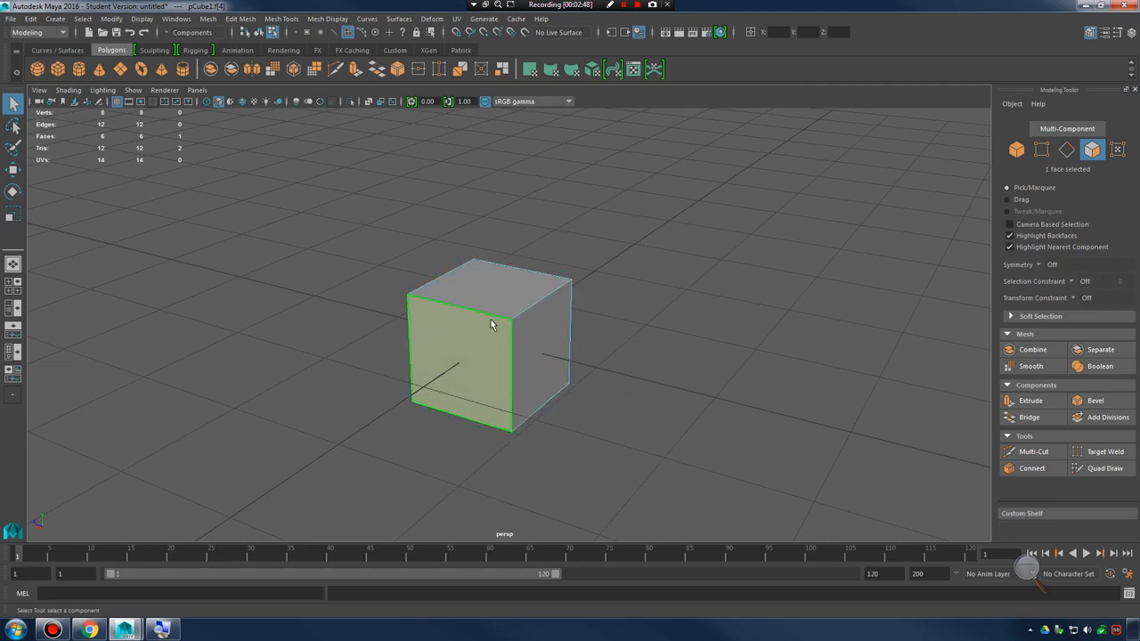
right_click_drag(491, 324, 532, 316)
left_click(539, 309)
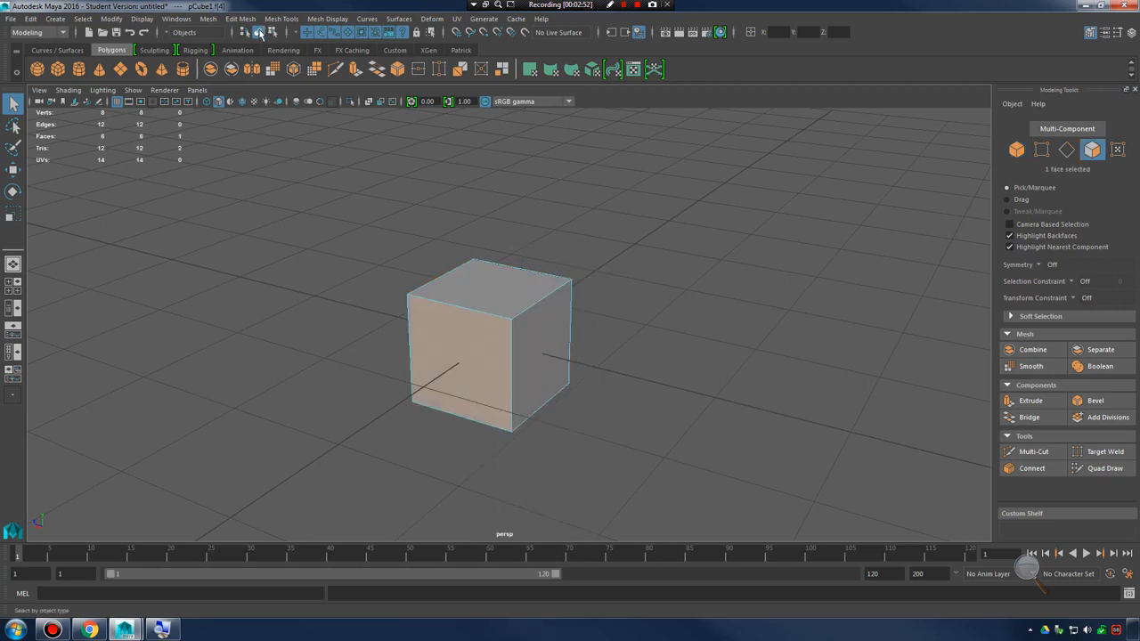
left_click(522, 325)
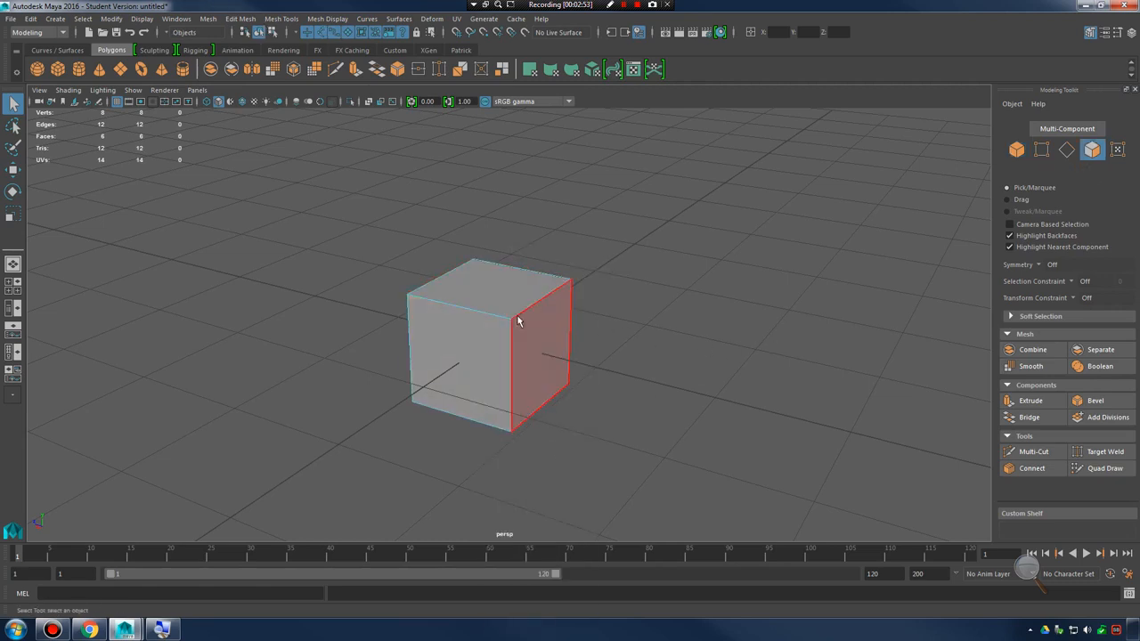
left_click(258, 32)
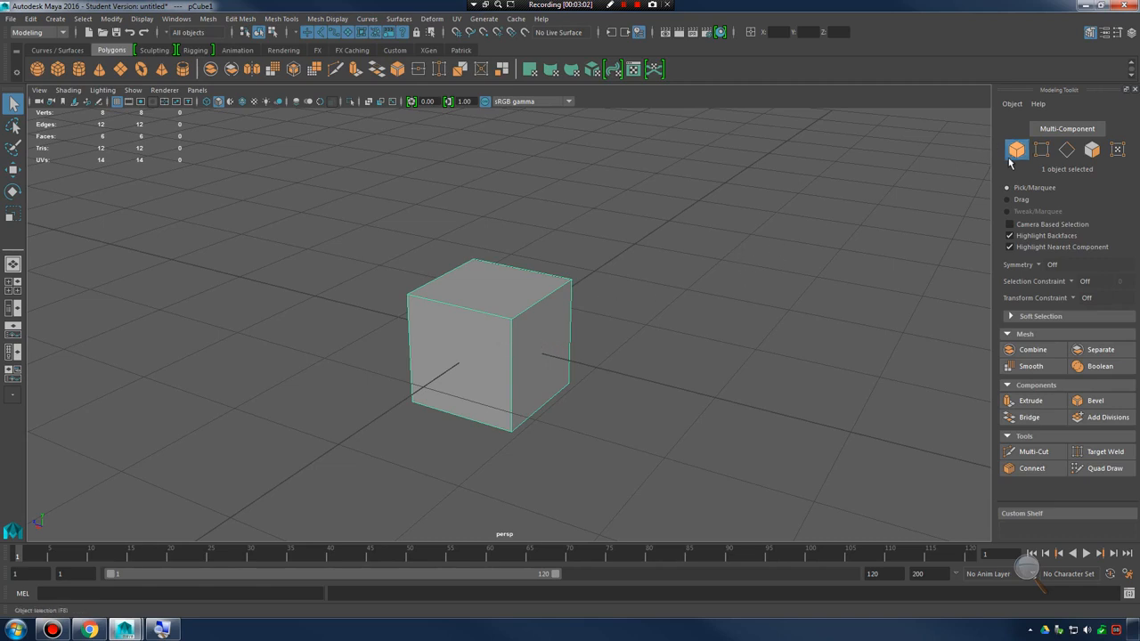
Deselect the cube, then switch it to face mode and select its side face
left_click(646, 347)
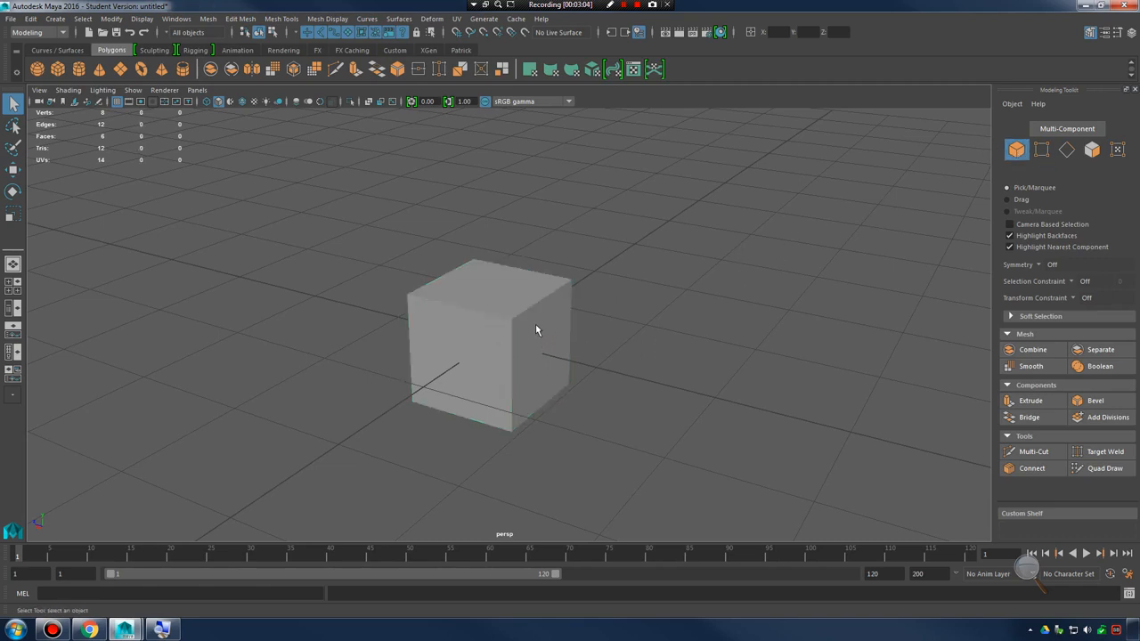
left_click(535, 323)
right_click_drag(540, 340, 545, 344)
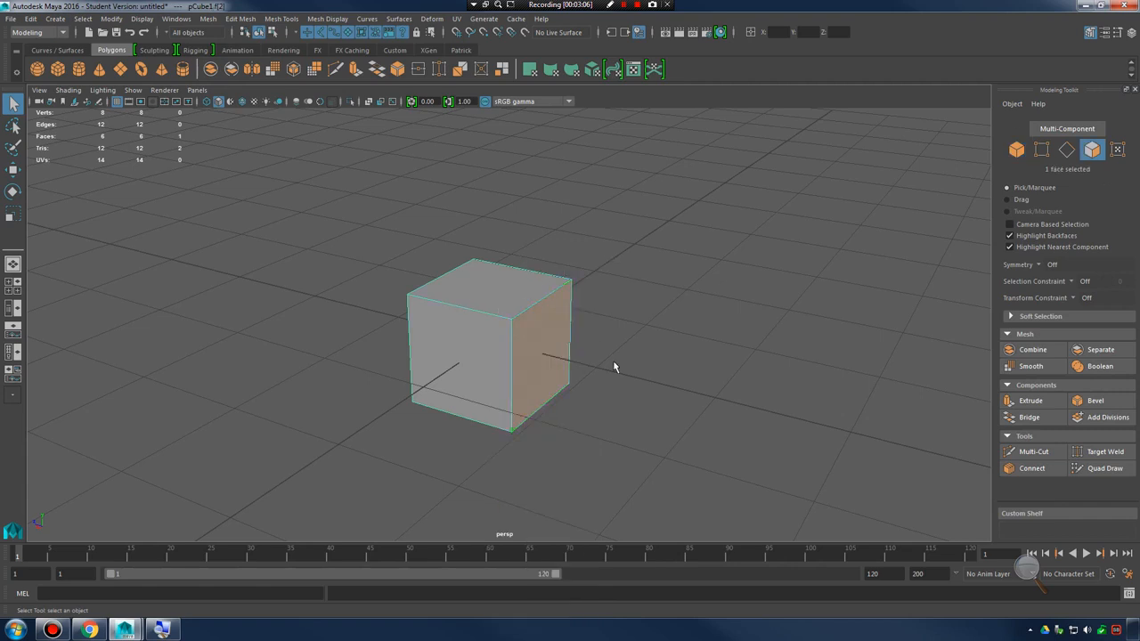
left_click(554, 337)
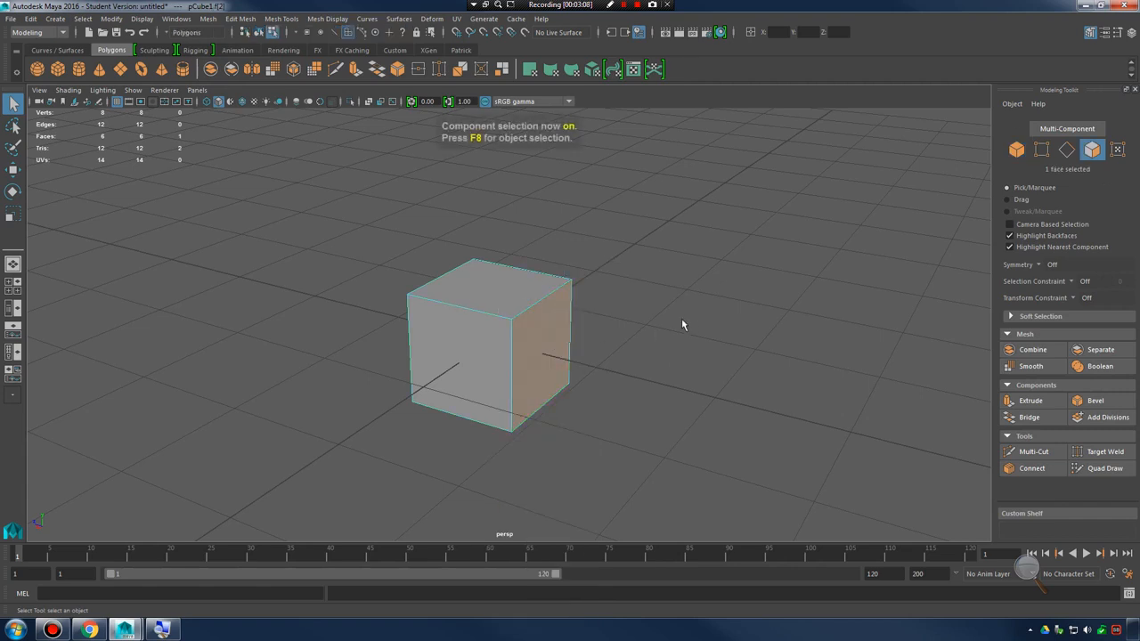
Toggle the cube repeatedly between object selection and component selection, ending in component selection
key("F8")
key("F8")
key("F8")
key("F8")
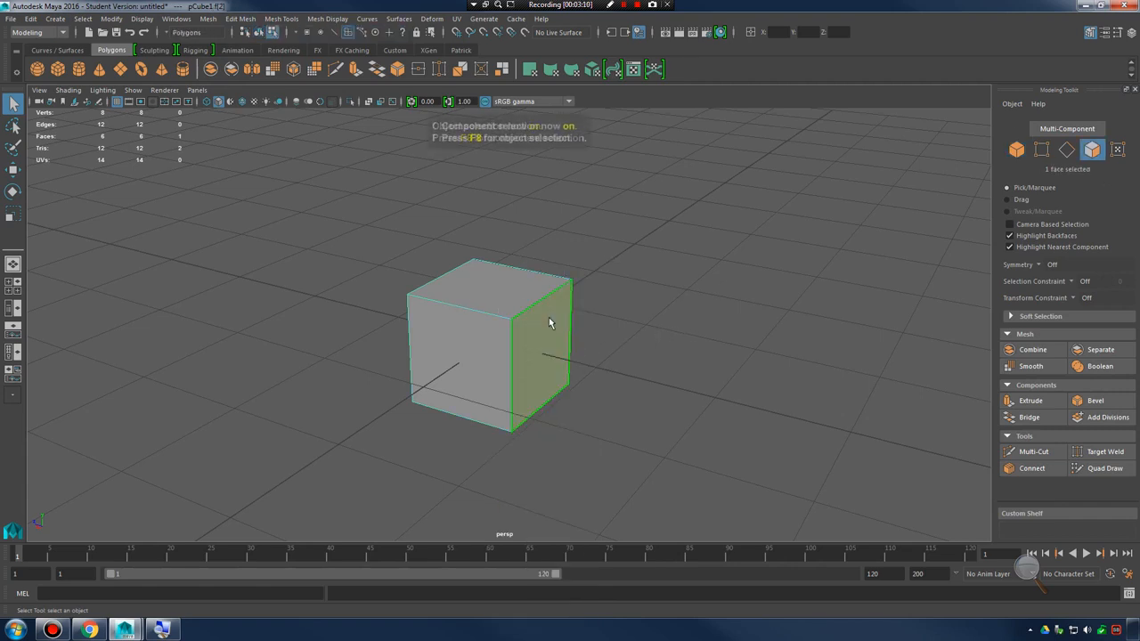
key("F8")
key("F8")
key("F8")
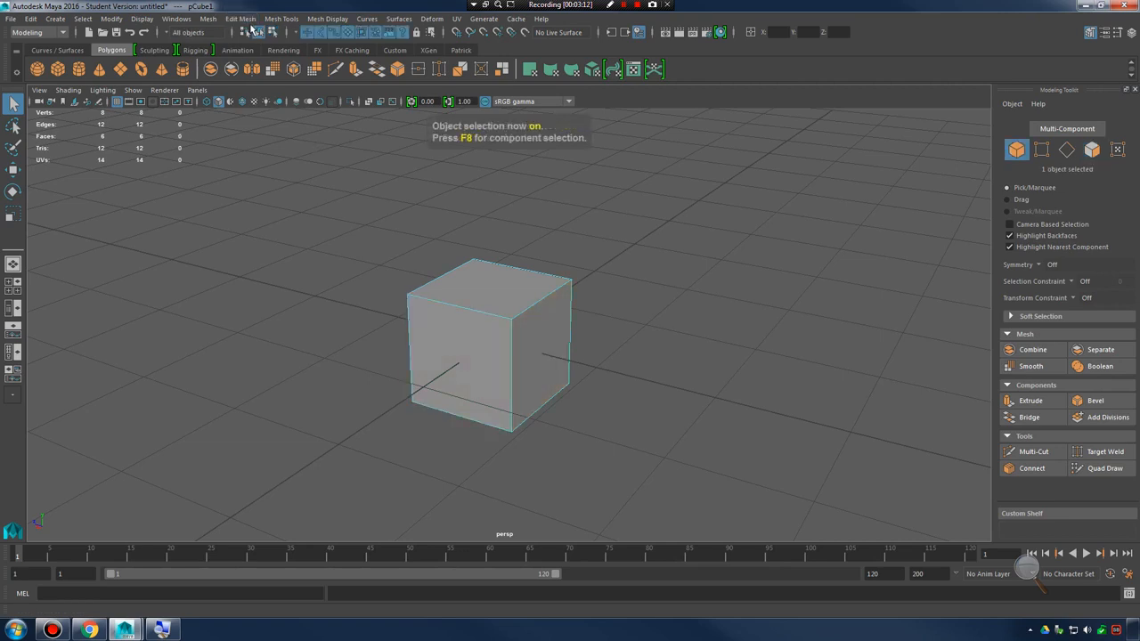
key("F8")
key("F8")
key("F8")
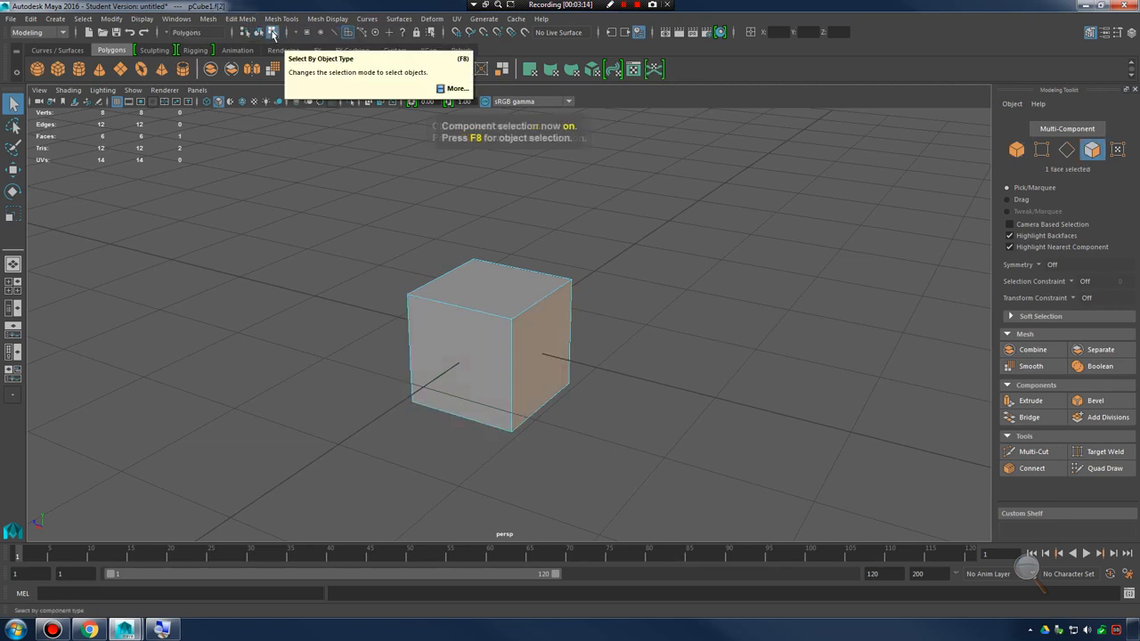
Alternate between Select By Object Type and Select By Component Type, finishing in object selection with the whole cube selected
left_click(259, 33)
left_click(272, 33)
left_click(259, 33)
key("F8")
key("F8")
key("F8")
key("F8")
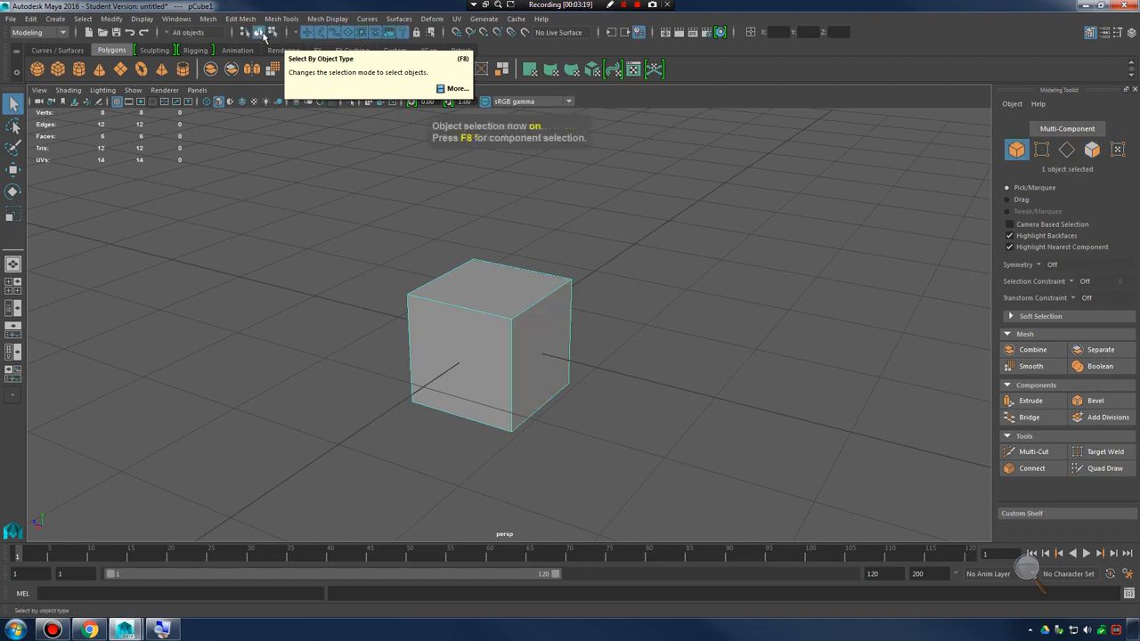
Clear the cube's object selection and pick one of its side faces in face mode
left_click(684, 360)
left_click_drag(498, 330, 514, 207, "alt")
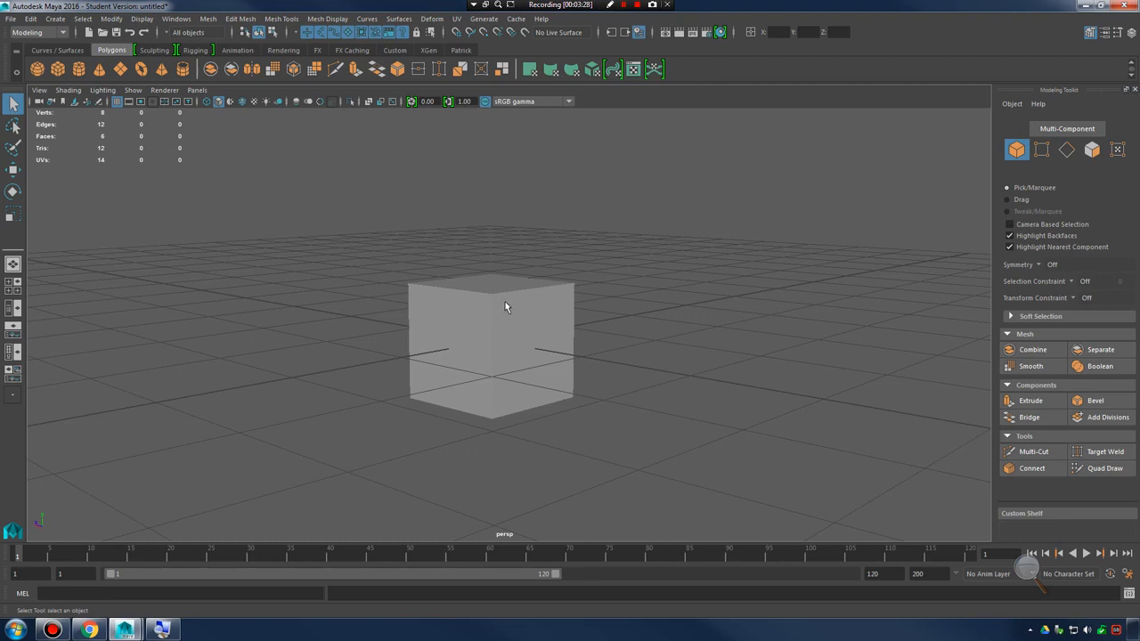
left_click_drag(504, 302, 641, 344, "alt")
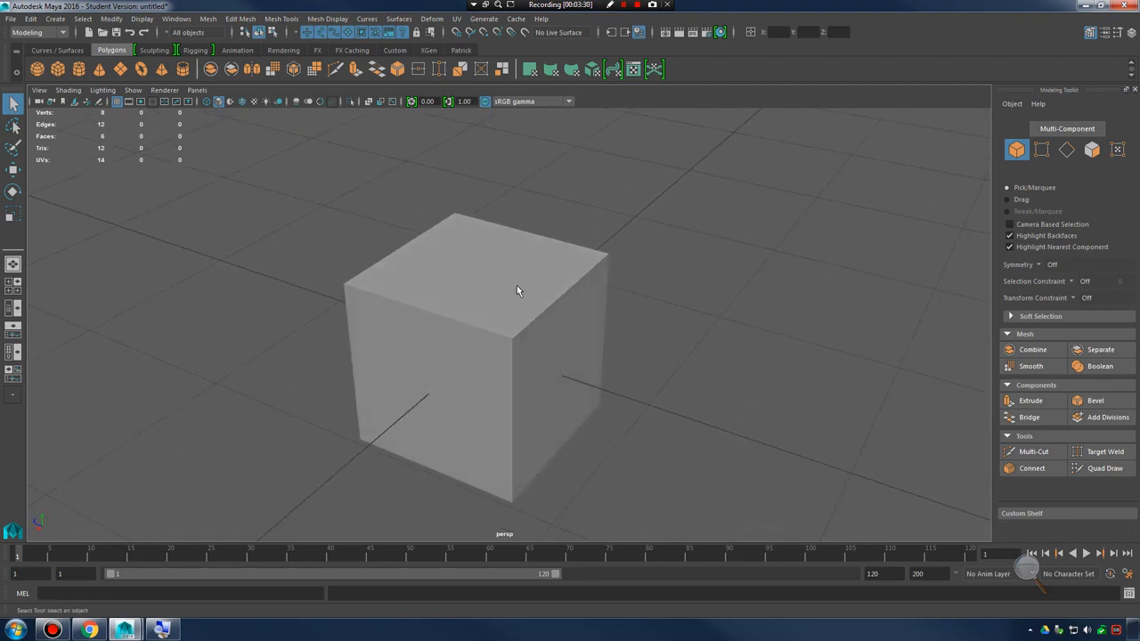
left_click(499, 267)
right_click_drag(501, 256, 501, 287)
left_click(561, 382)
left_click_drag(722, 343, 625, 311, "alt")
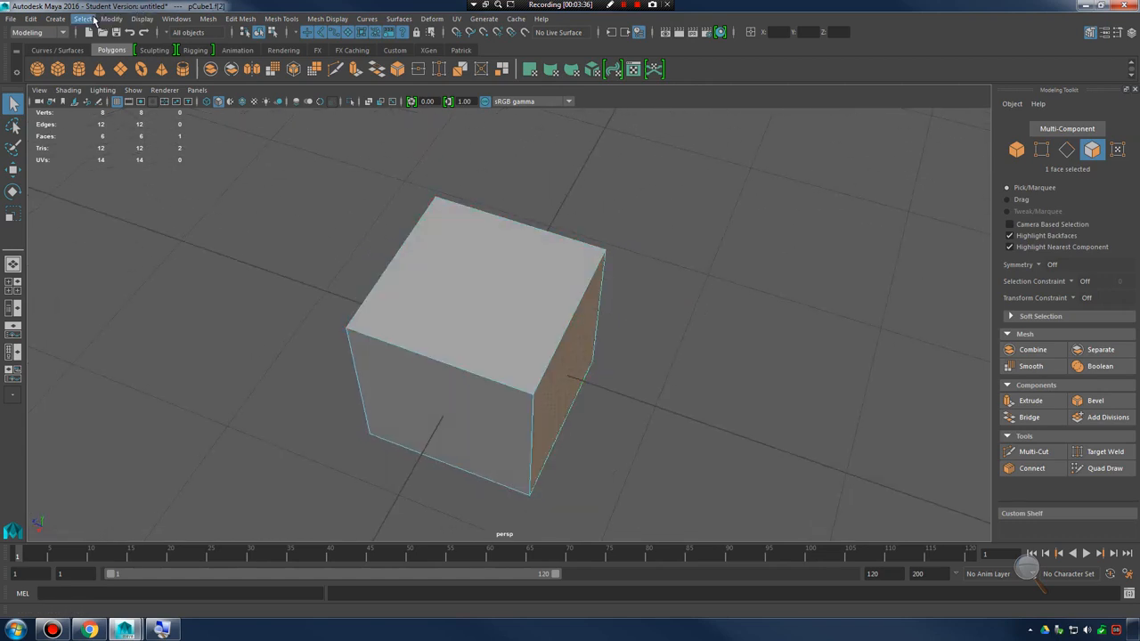
Create a default polygon sphere and move it along the Z axis so it stands beside the cube
left_click(55, 18)
mouse_move(91, 51)
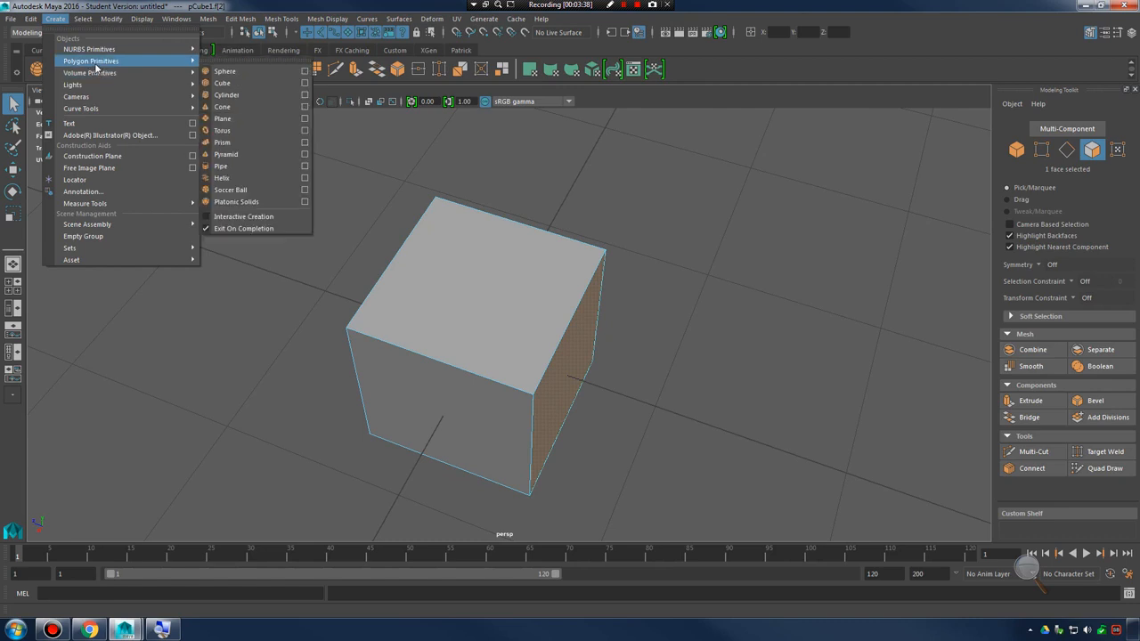
left_click(248, 72)
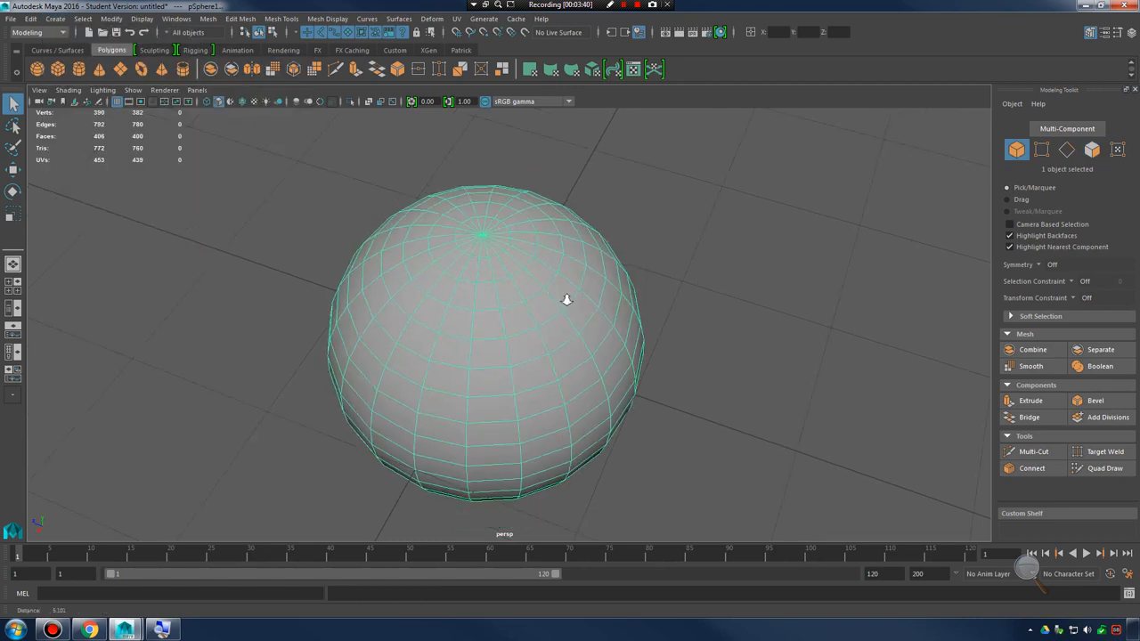
right_click(523, 290)
key("w")
left_click_drag(564, 376, 646, 320, "alt")
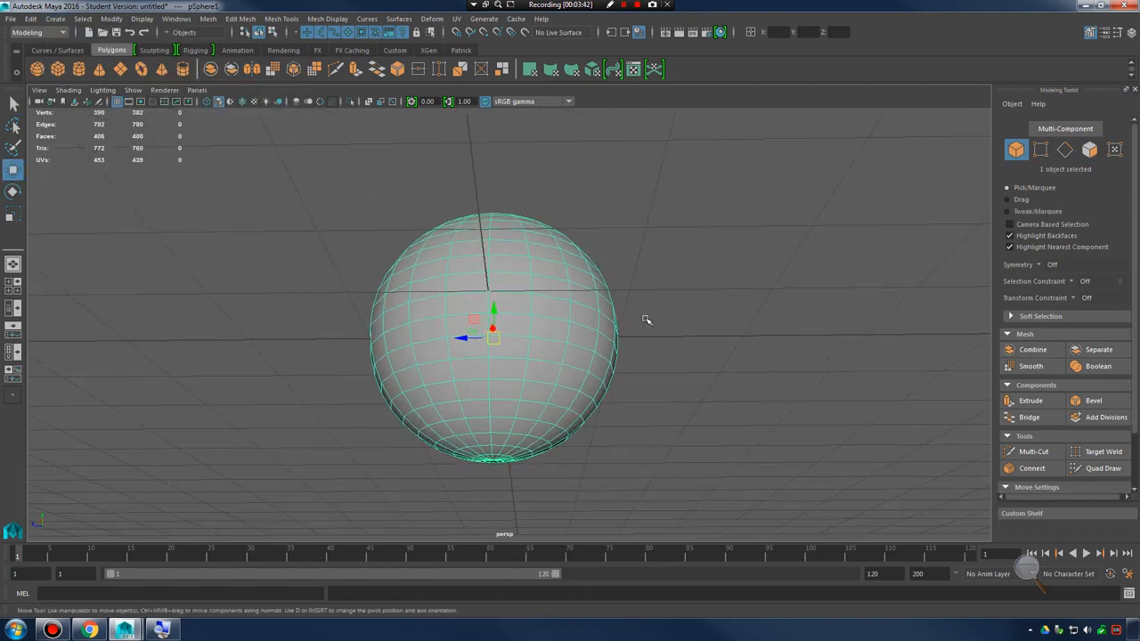
left_click_drag(456, 338, 698, 344)
left_click_drag(699, 344, 757, 378, "alt")
middle_click_drag(756, 378, 638, 346, "alt")
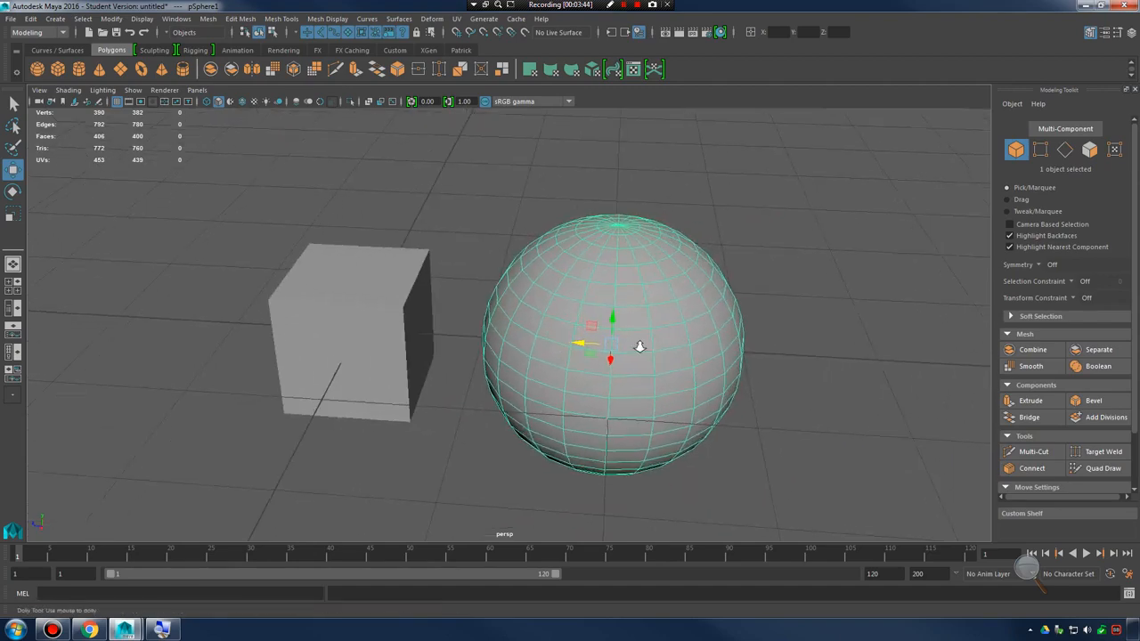
Switch the sphere to face mode and select a single face on its side facing the camera
left_click_drag(638, 346, 655, 328, "alt")
scroll(655, 327, "up", 3)
middle_click_drag(654, 327, 561, 374, "alt")
right_click_drag(565, 279, 569, 310)
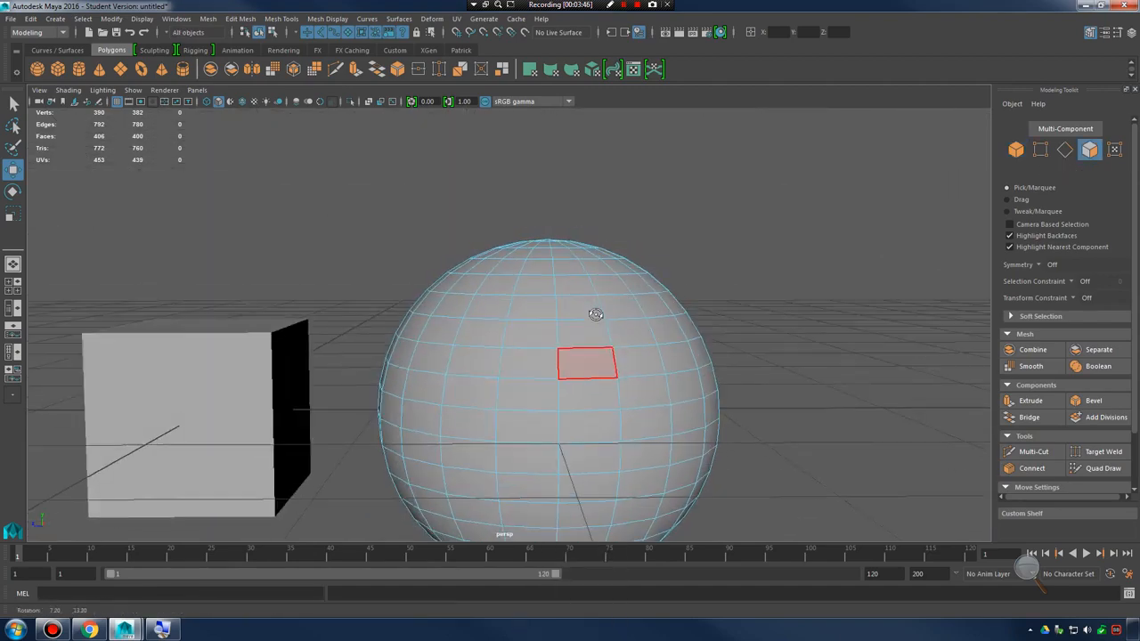
left_click(524, 431)
left_click_drag(524, 431, 594, 366, "alt")
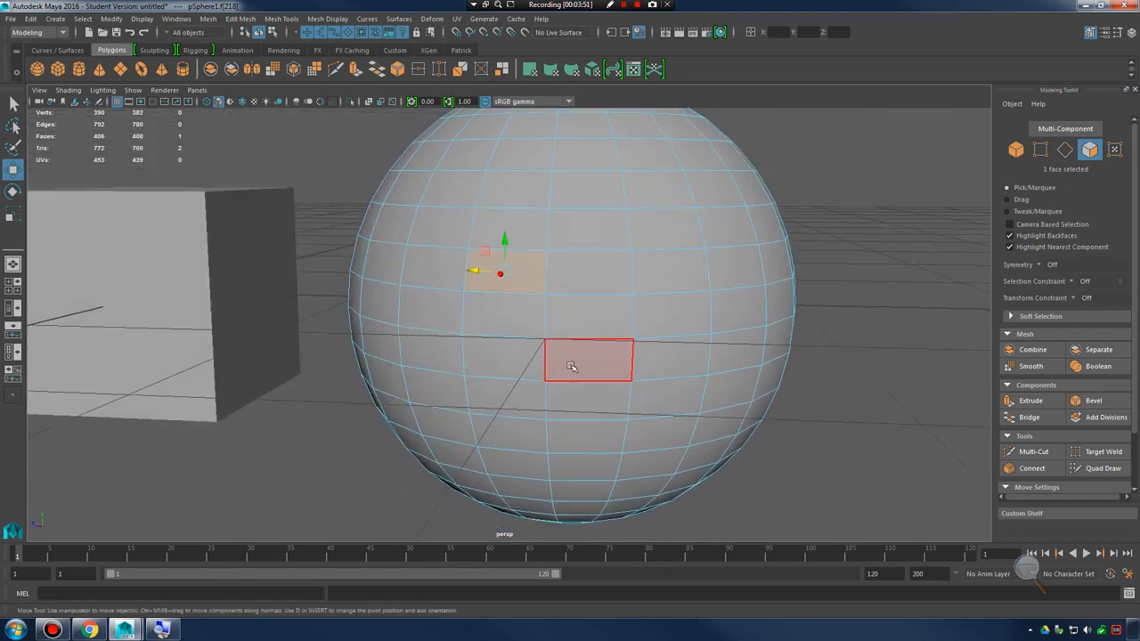
Alternately grow and shrink the sphere's face selection, ending with it grown four rings out from the picked face
key("shift+period")
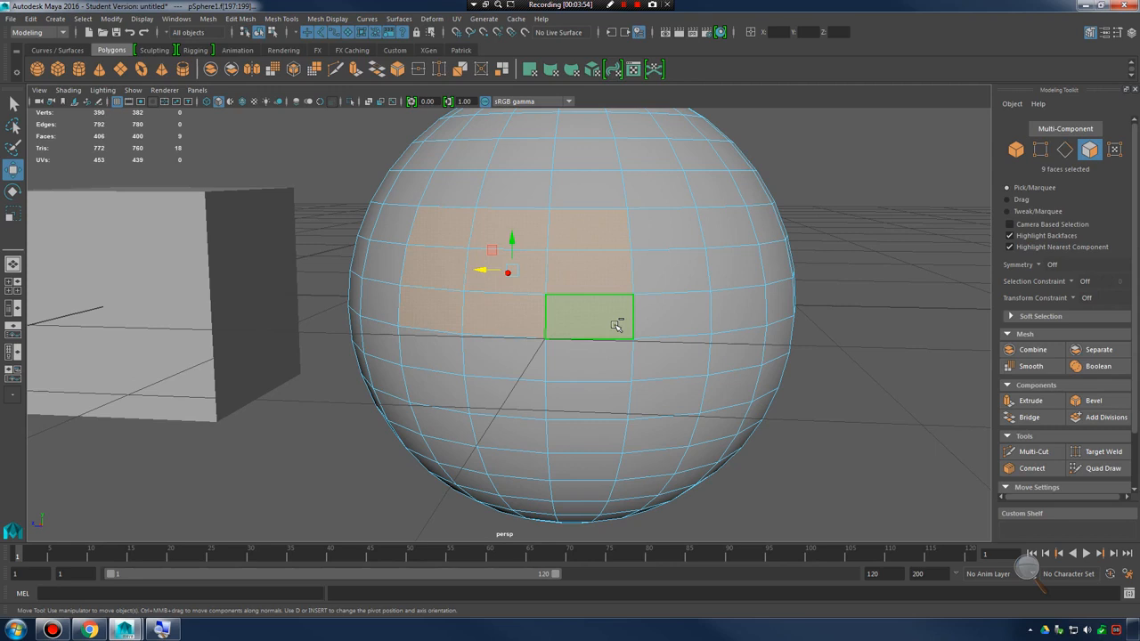
key("shift+comma")
key("shift+period")
key("shift+comma")
key("shift+period")
key("shift+period")
key("shift+period")
key("shift+period")
key("shift+comma")
key("shift+comma")
key("shift+comma")
key("shift+comma")
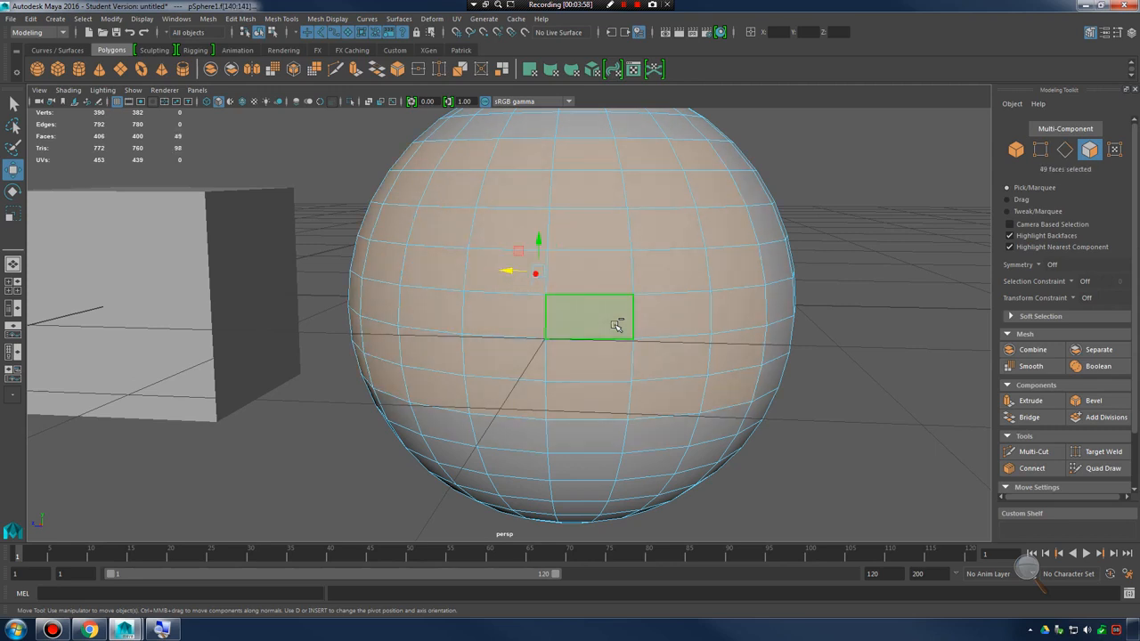
key("shift+period")
key("shift+period")
key("shift+period")
key("shift+period")
key("shift+comma")
key("shift+comma")
key("shift+comma")
key("shift+comma")
key("shift+period")
key("shift+period")
key("shift+period")
key("shift+period")
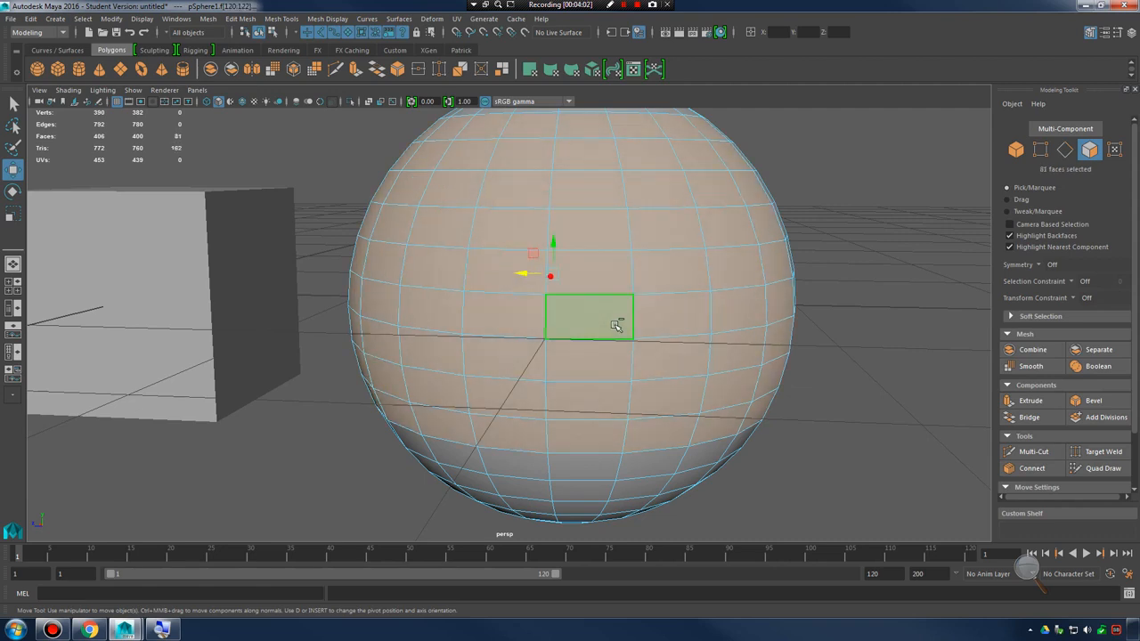
key("shift+comma")
key("shift+comma")
key("shift+comma")
key("shift+comma")
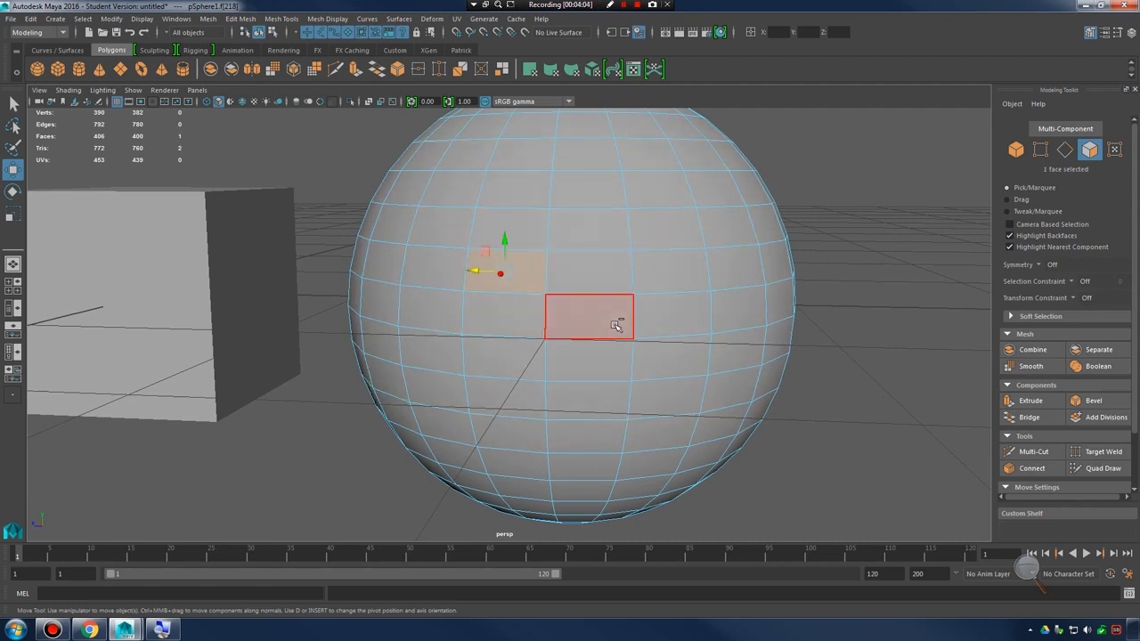
key("shift+period")
key("shift+period")
key("shift+period")
key("shift+period")
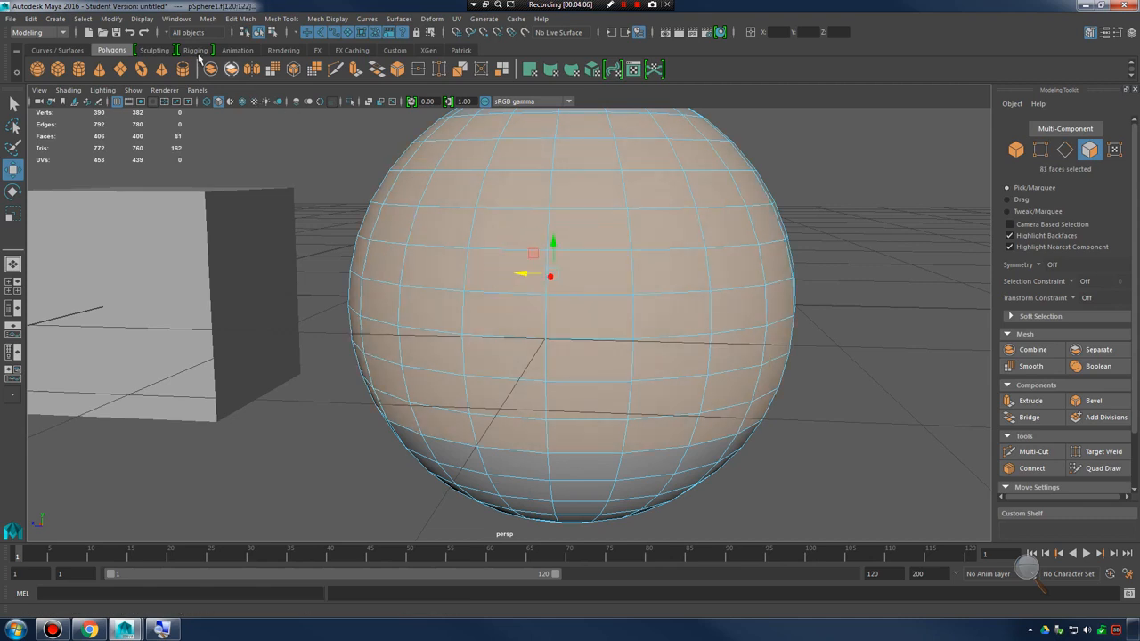
Reduce the sphere's face selection by three rings, using the Select commands' Shrink option once per ring
left_click(85, 18)
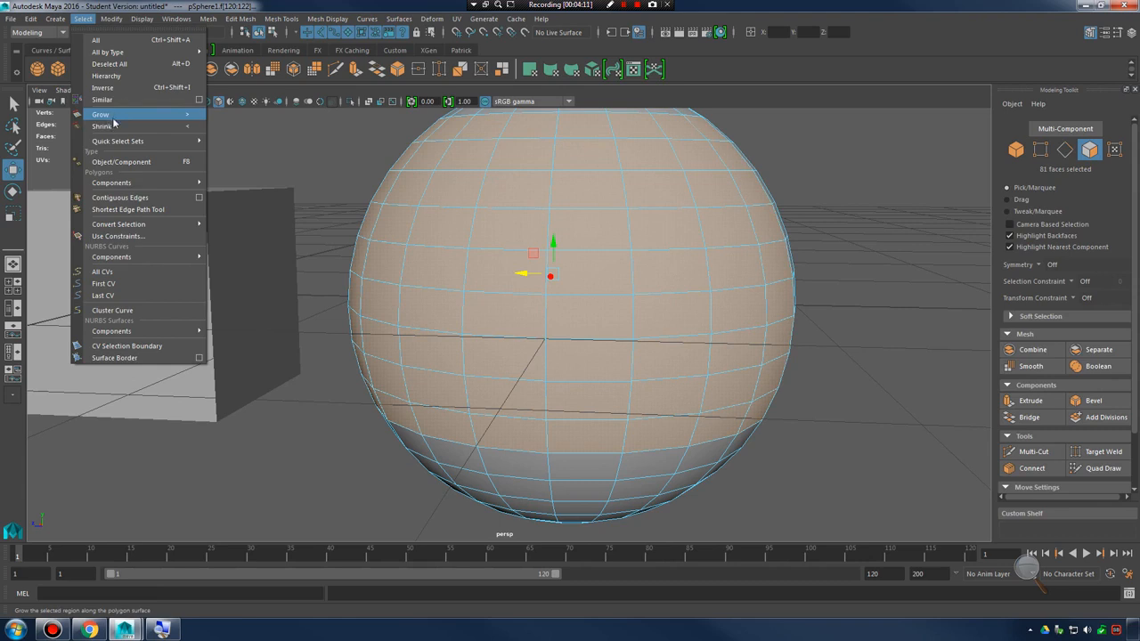
left_click(116, 126)
left_click(84, 19)
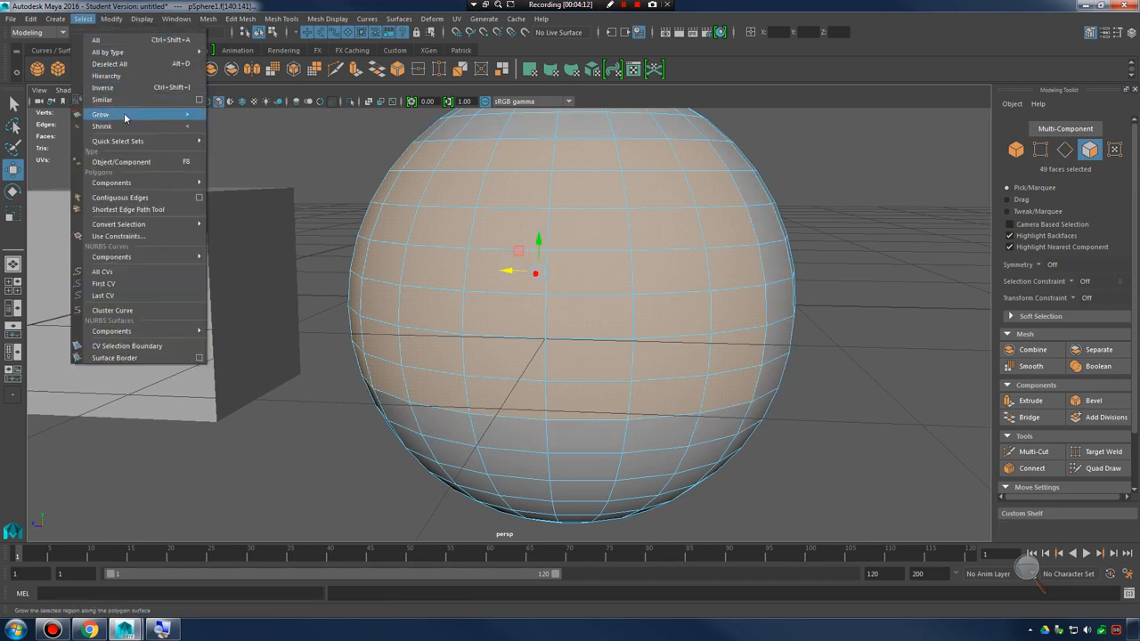
left_click(115, 125)
left_click(87, 19)
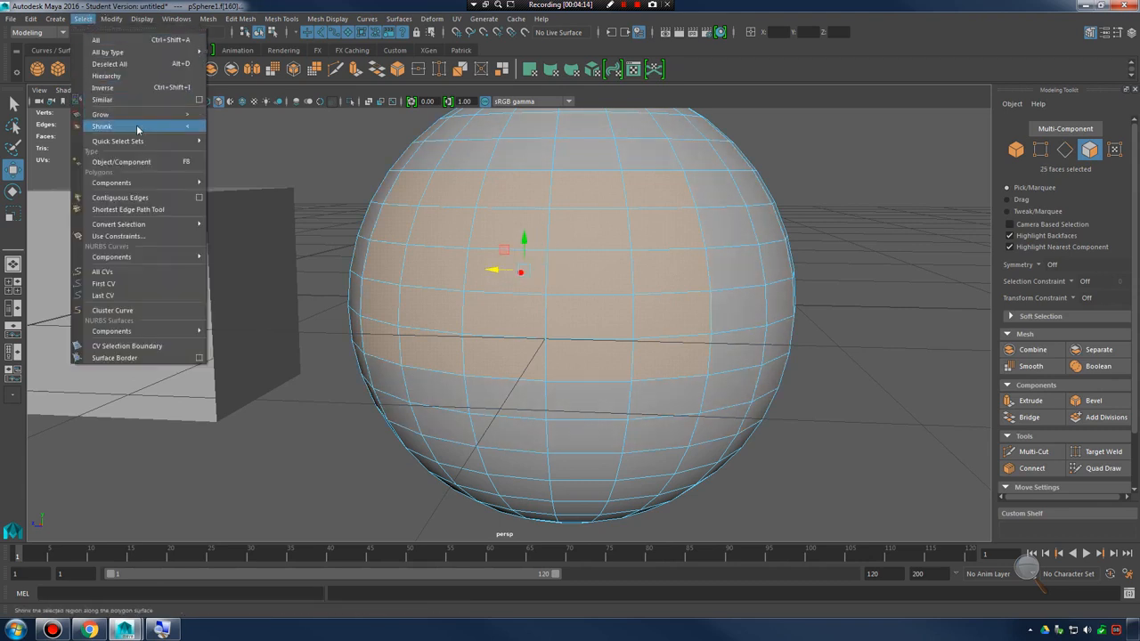
left_click(125, 123)
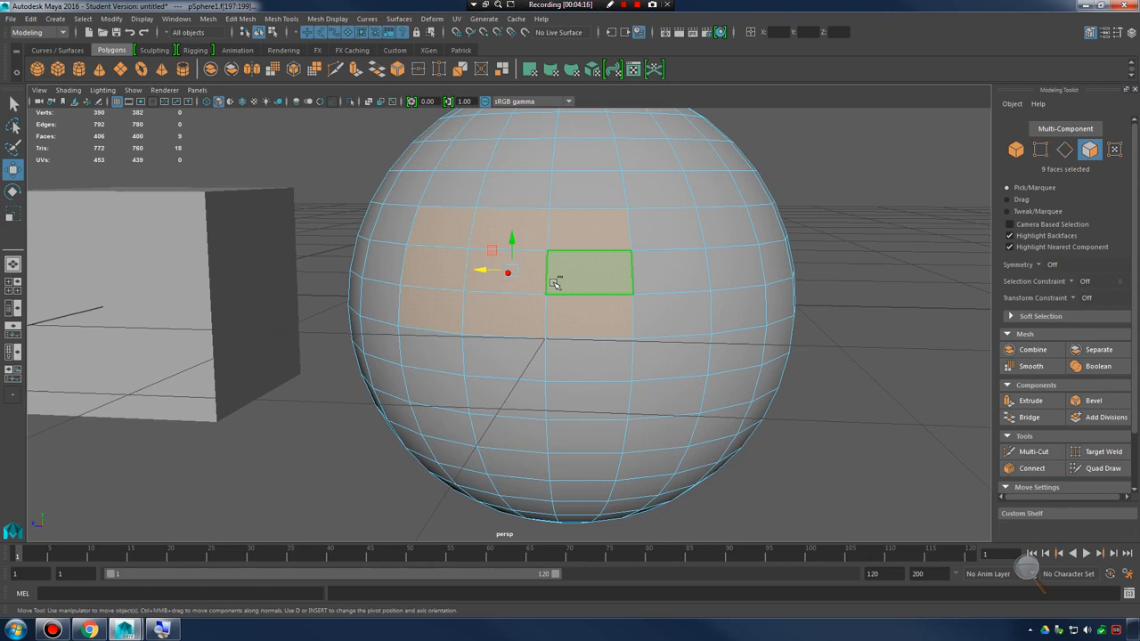
Grow and shrink the sphere's face selection again, shrinking it until no face is selected
key("shift+period")
key("shift+comma")
key("shift+period")
key("shift+period")
key("shift+comma")
key("shift+comma")
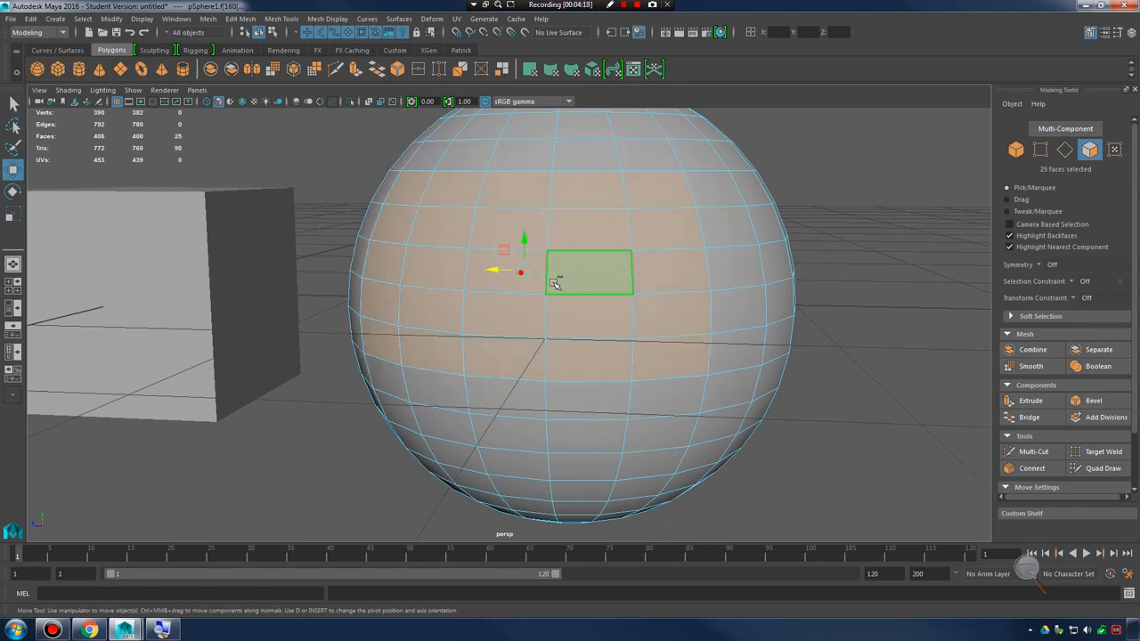
key("shift+period")
key("shift+period")
key("shift+comma")
key("shift+comma")
key("shift+comma")
key("shift+comma")
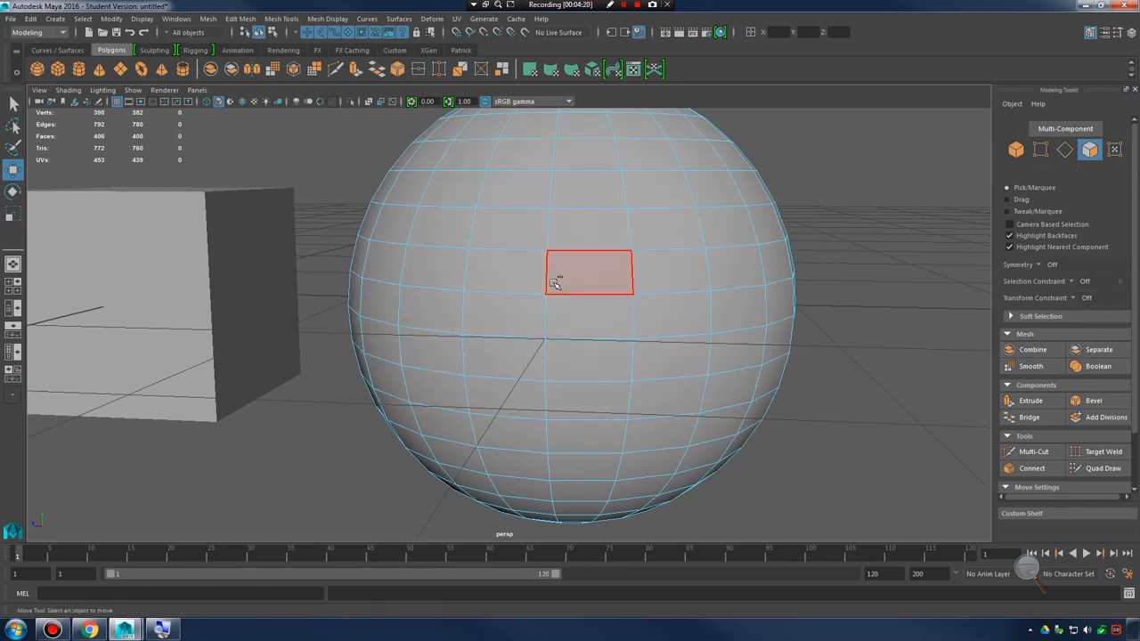
Return the sphere to object selection, select the whole sphere and delete it
scroll(604, 249, "down", 3)
right_click_drag(612, 247, 641, 224)
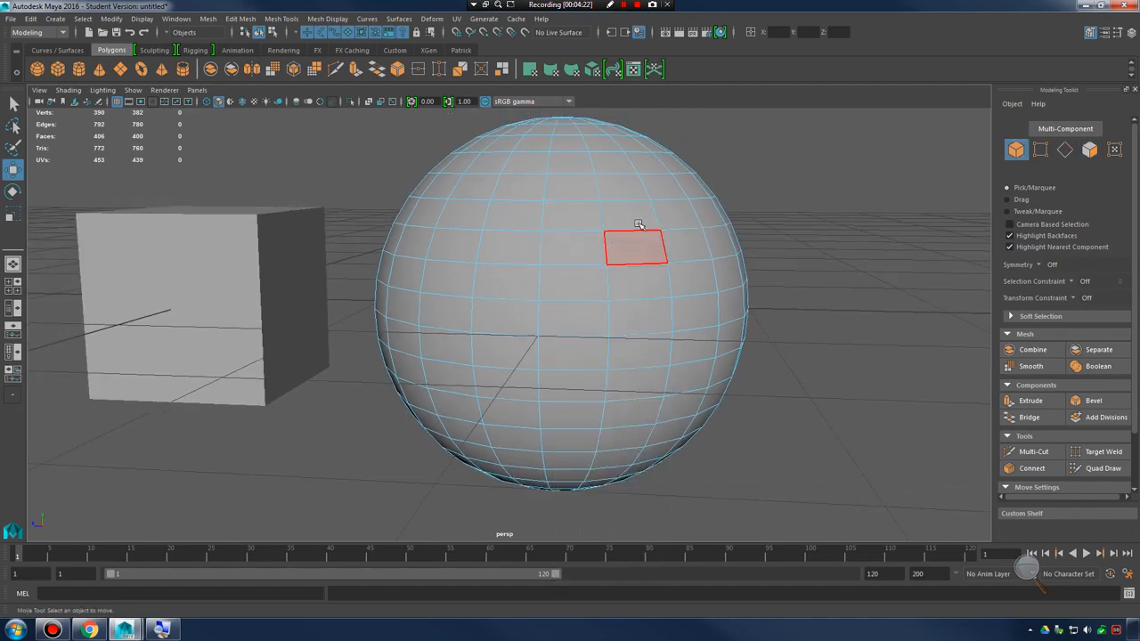
left_click(640, 228)
left_click_drag(621, 307, 598, 348, "alt")
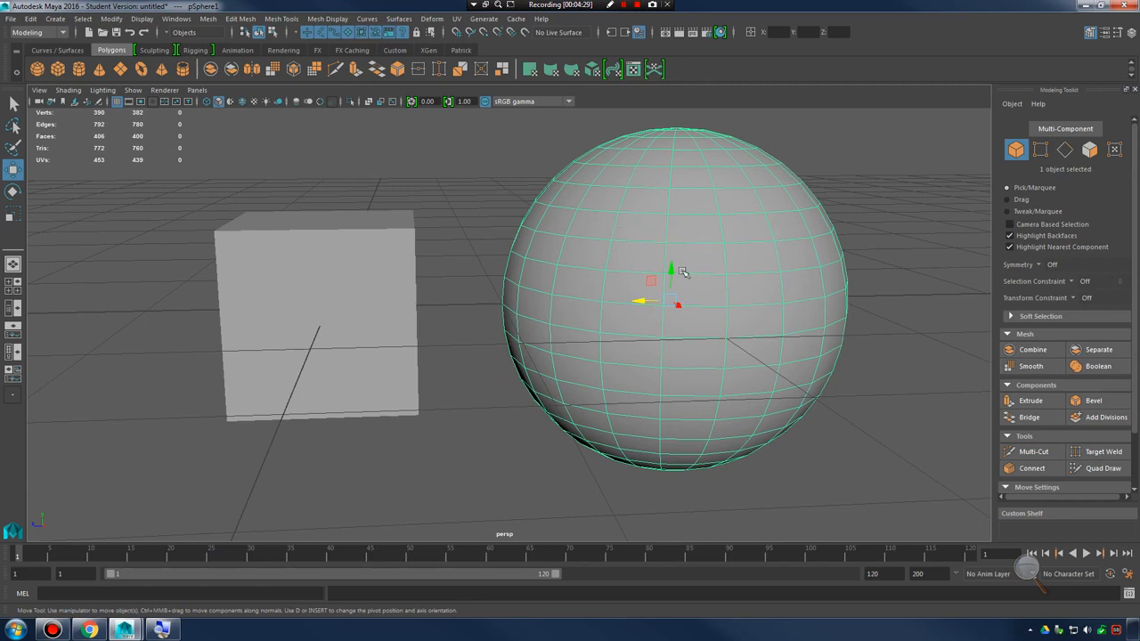
right_click_drag(682, 272, 730, 242)
left_click(730, 258)
key("Delete")
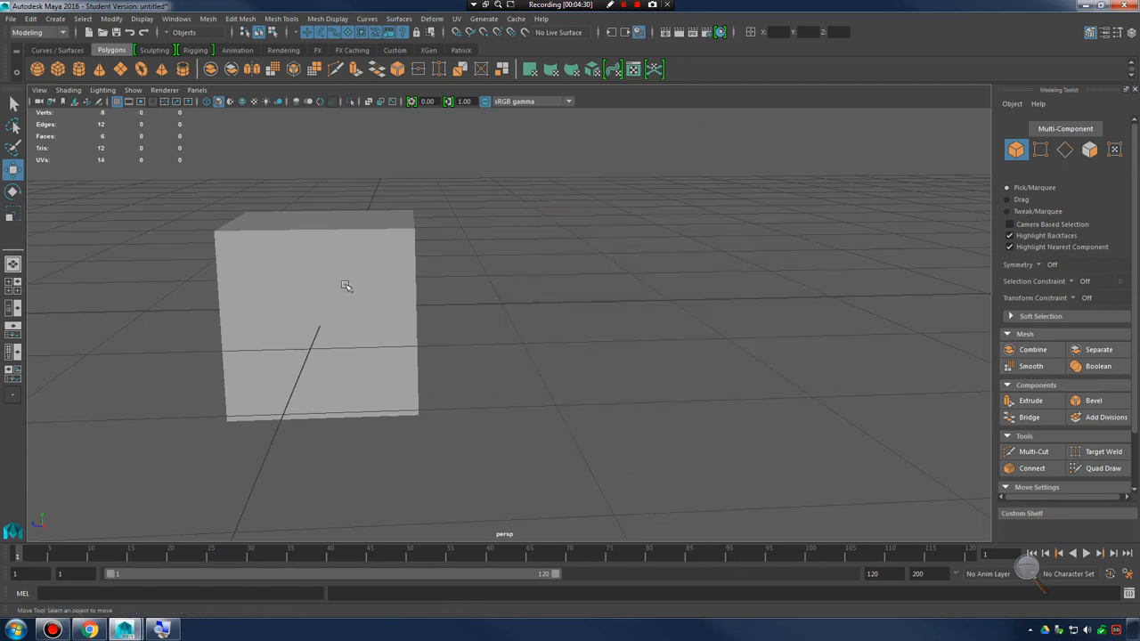
Select the whole cube and delete it from the scene
left_click(347, 286)
left_click_drag(463, 294, 638, 330, "alt")
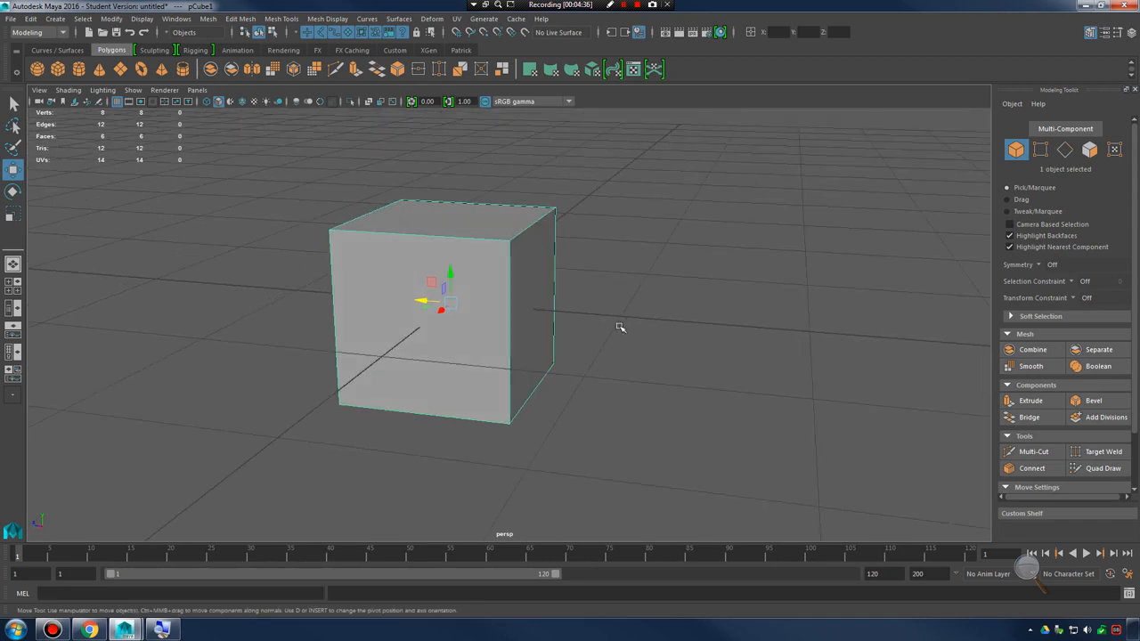
right_click_drag(490, 275, 517, 253)
key("Delete")
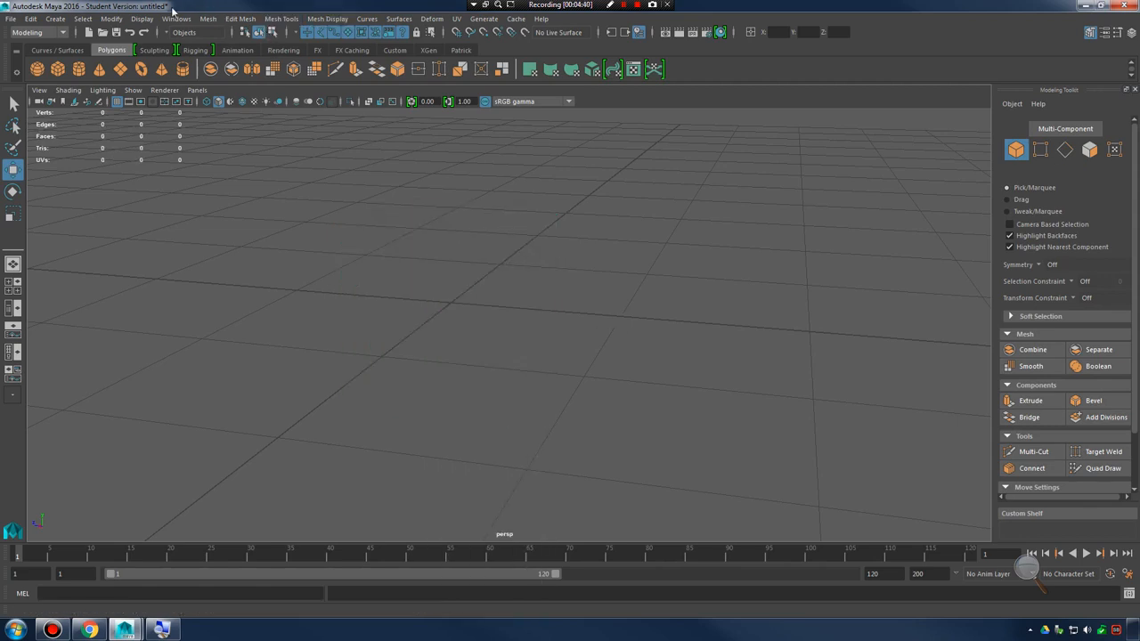
Create a polygon sphere with 16 axis divisions and 16 height divisions through the sphere options
left_click(55, 19)
mouse_move(110, 63)
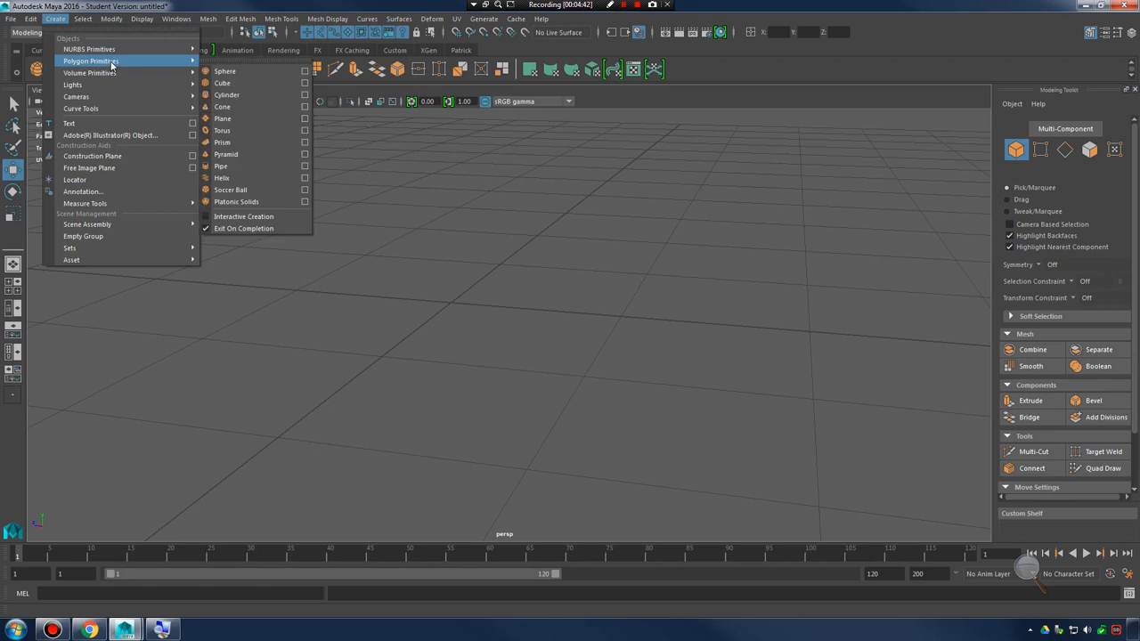
left_click(306, 71)
left_click_drag(894, 228, 687, 186)
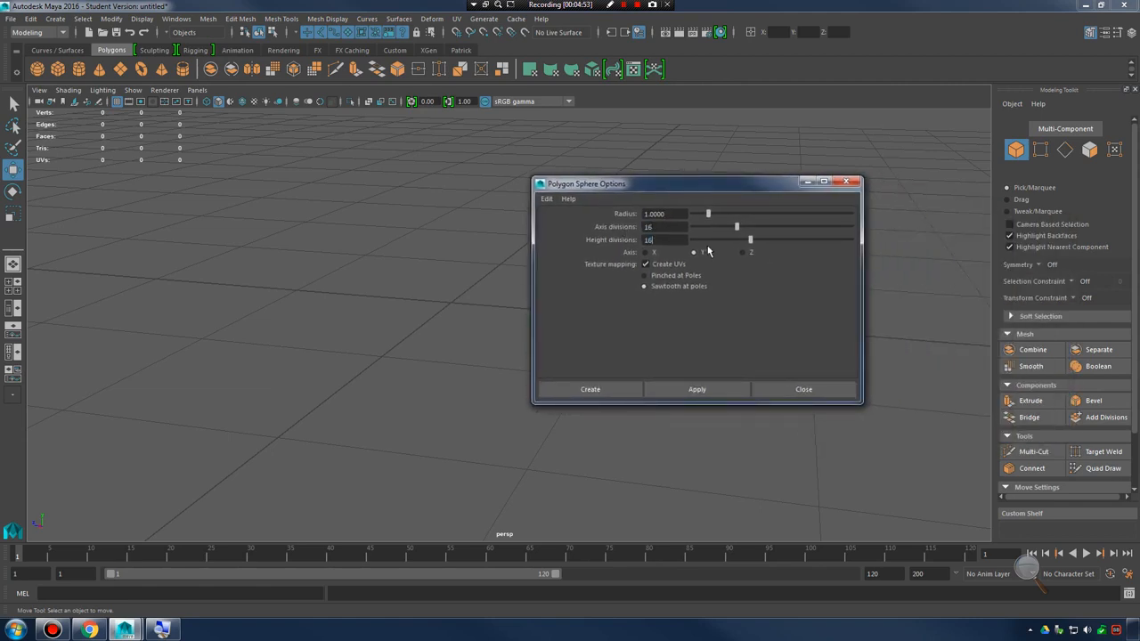
left_click(590, 389)
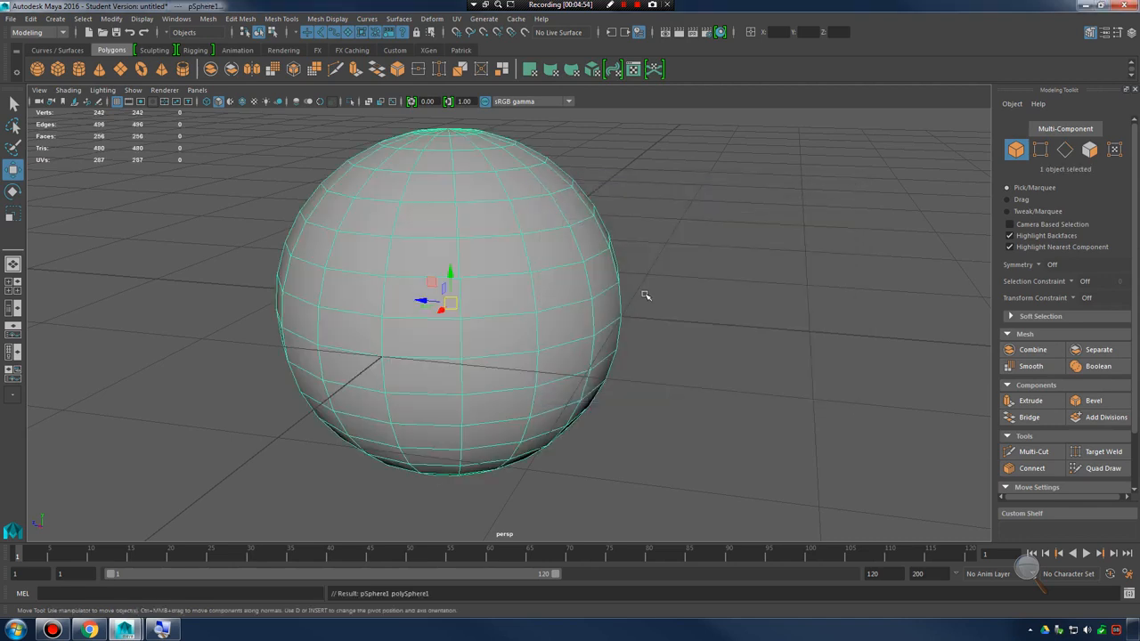
Undo the new sphere's creation and create a polygon sphere with 18 axis divisions and 18 height divisions instead, closing the options
left_click_drag(644, 293, 639, 254, "alt")
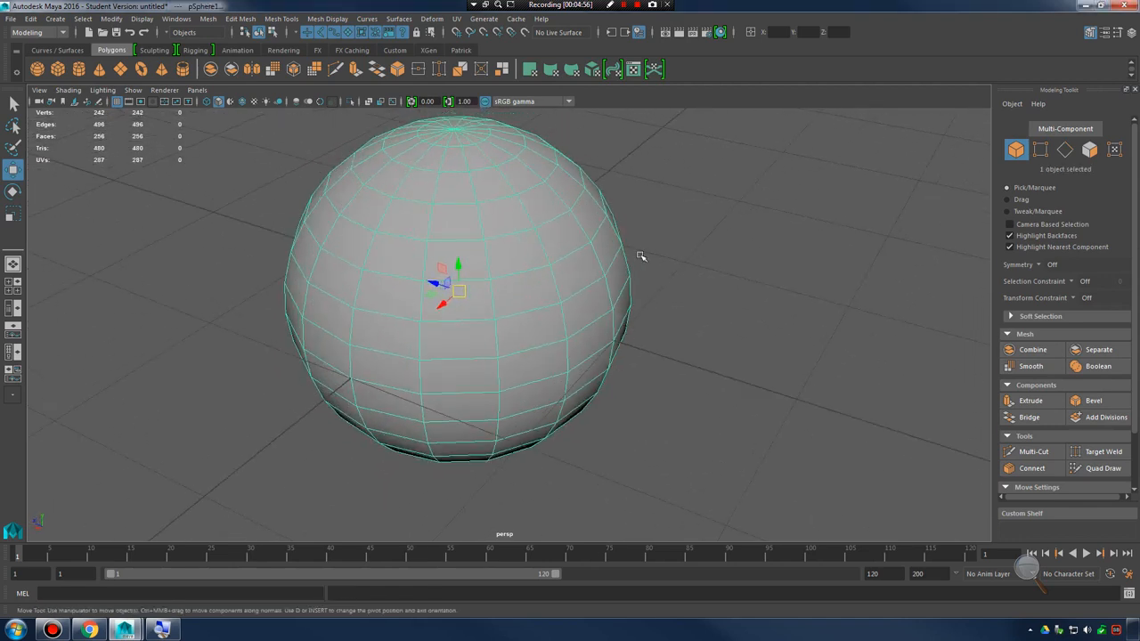
key("ctrl+z")
left_click(76, 21)
mouse_move(58, 23)
mouse_move(107, 66)
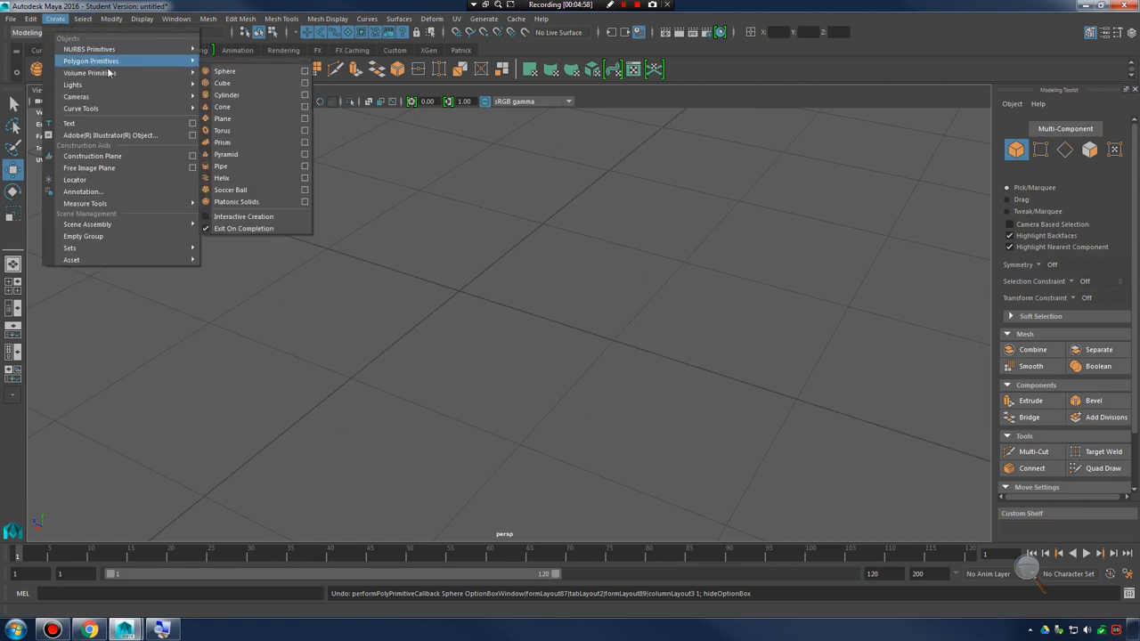
left_click(304, 72)
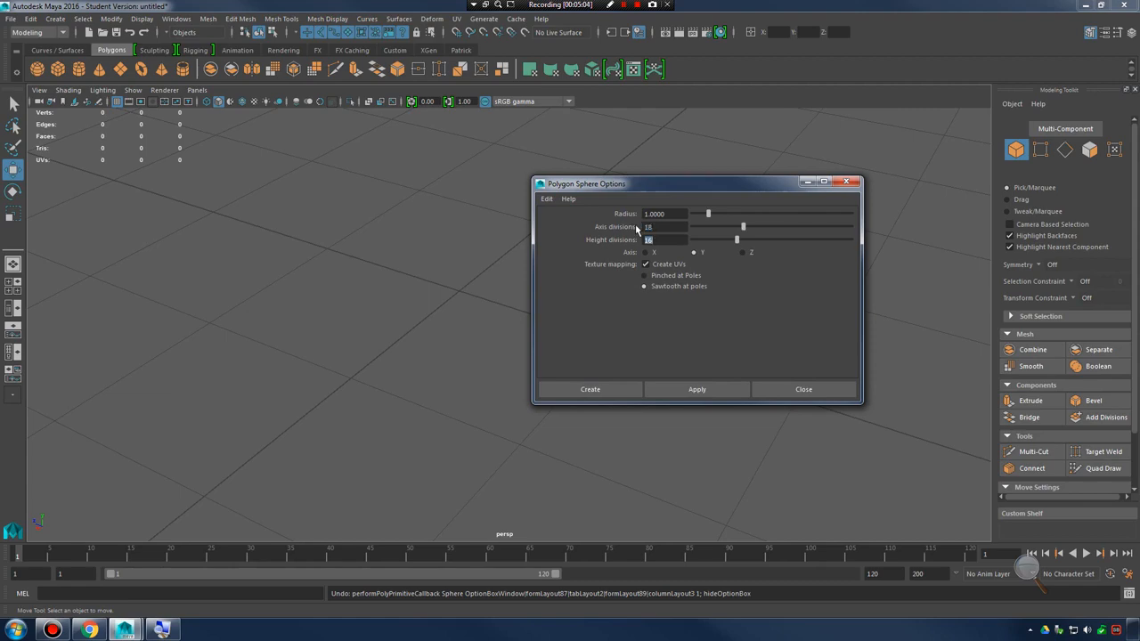
type("18")
left_click(685, 393)
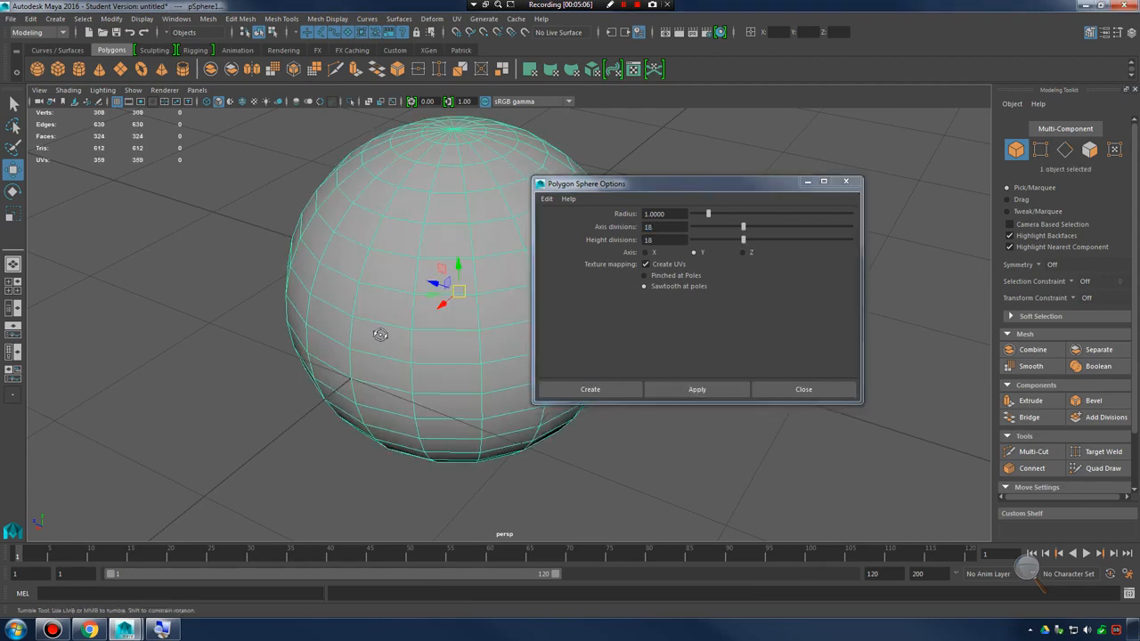
left_click_drag(380, 334, 388, 337, "alt")
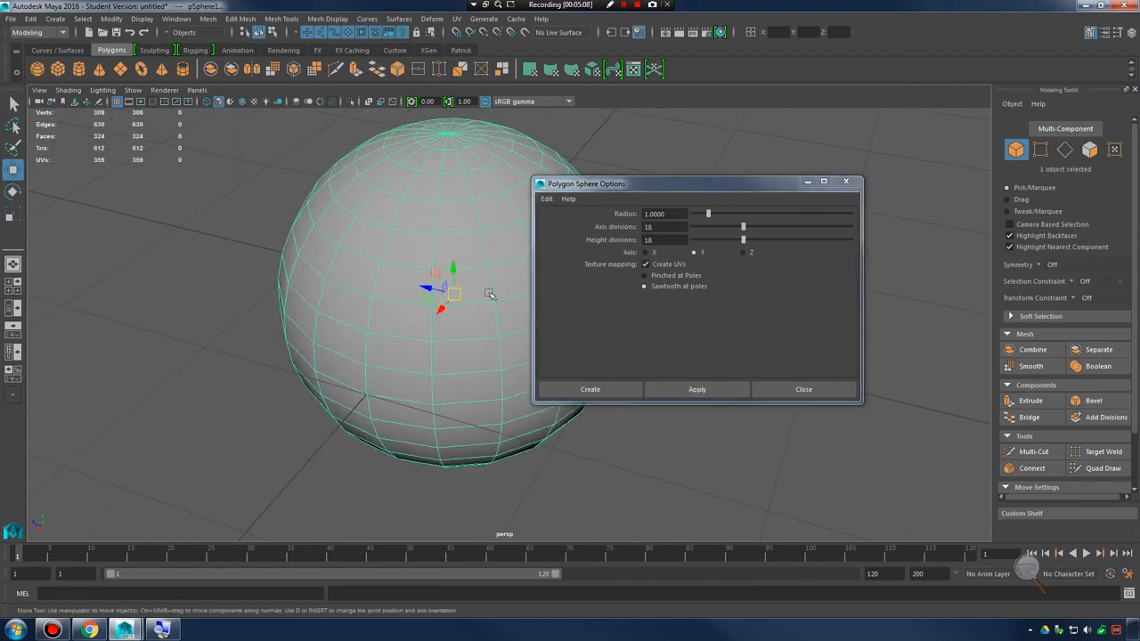
left_click_drag(455, 293, 484, 297, "alt")
middle_click_drag(483, 297, 486, 338, "alt")
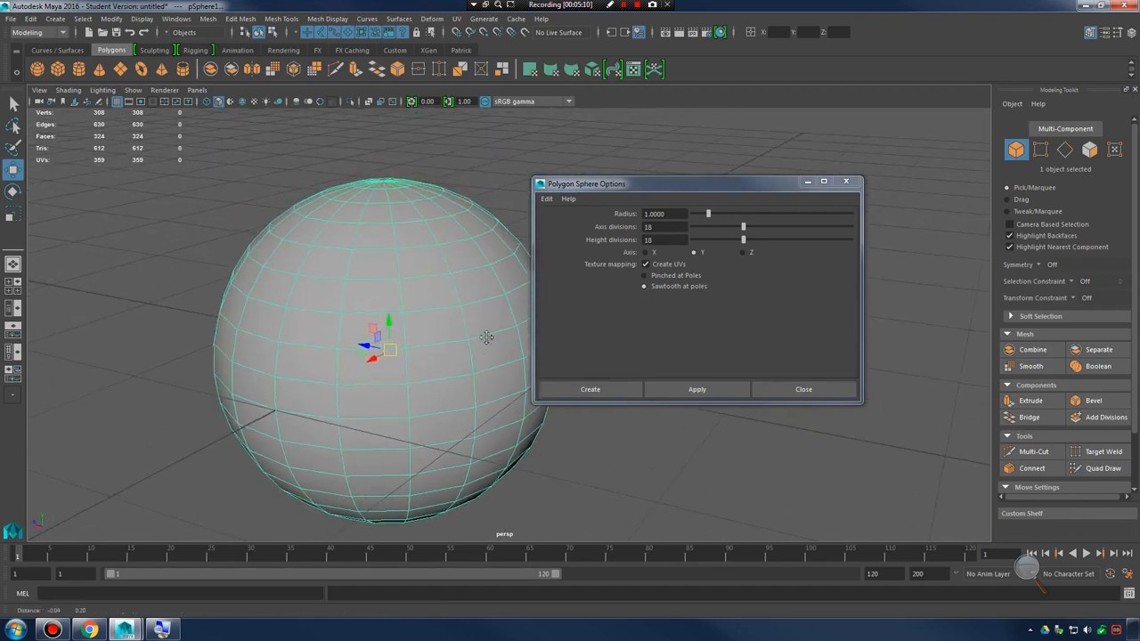
right_click_drag(486, 337, 466, 313, "alt")
left_click(811, 389)
Switch the sphere to face selection and select its top eight rows of faces in the maximized side view
left_click_drag(536, 403, 552, 346, "alt")
middle_click_drag(552, 346, 667, 342, "alt")
mouse_move(668, 341)
left_mouse_down("alt")
mouse_move(681, 336)
mouse_move(651, 346)
left_mouse_up("alt")
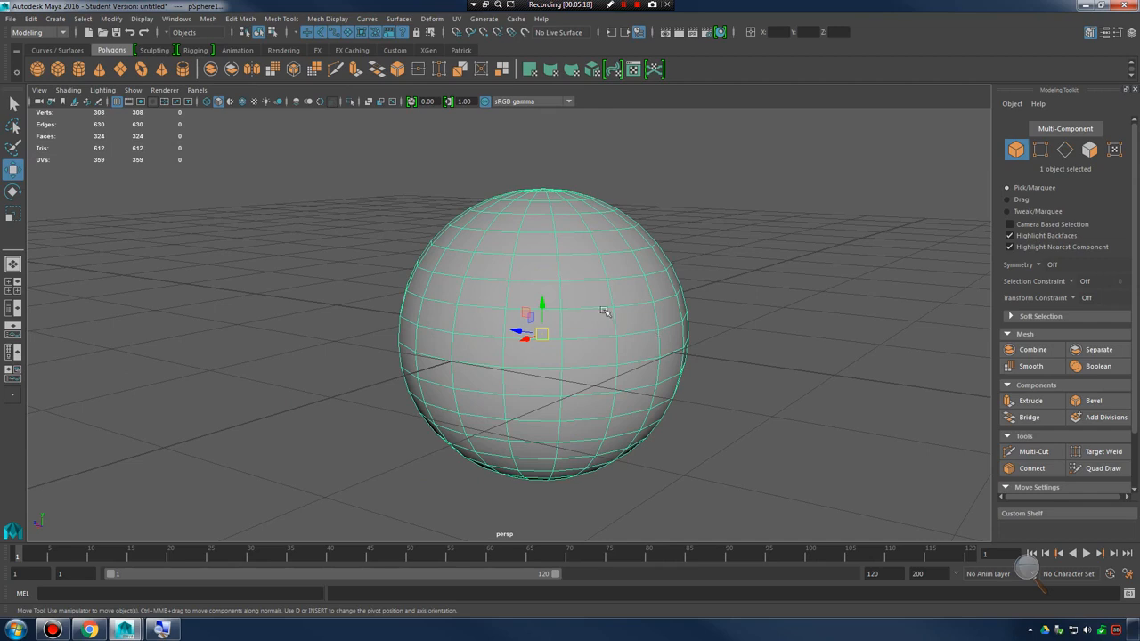
left_click_drag(537, 242, 592, 219, "alt")
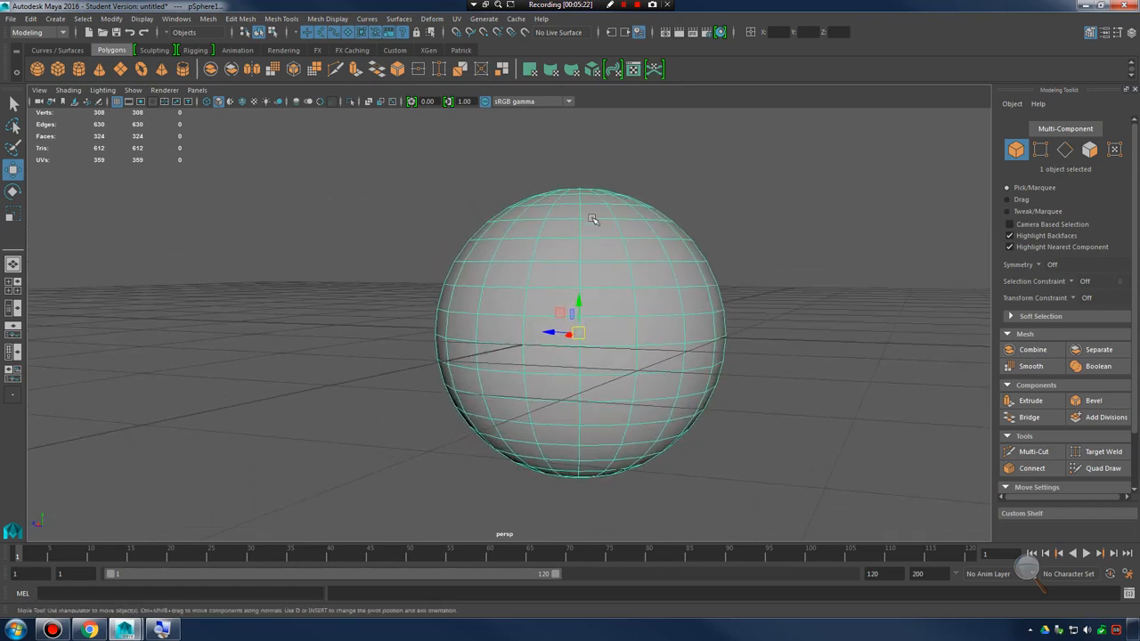
right_click_drag(590, 231, 592, 239)
left_click_drag(629, 251, 436, 283, "alt")
mouse_move(596, 285)
left_mouse_down("alt")
mouse_move(613, 282)
mouse_move(587, 287)
left_mouse_up("alt")
key("space")
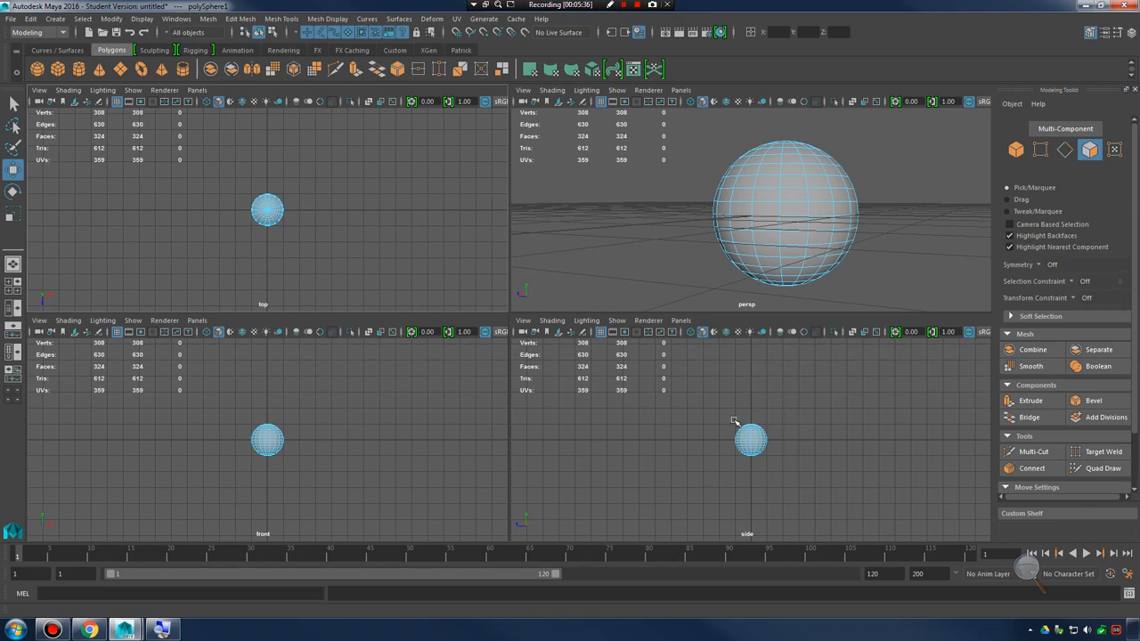
key("space")
scroll(788, 361, "up", 5)
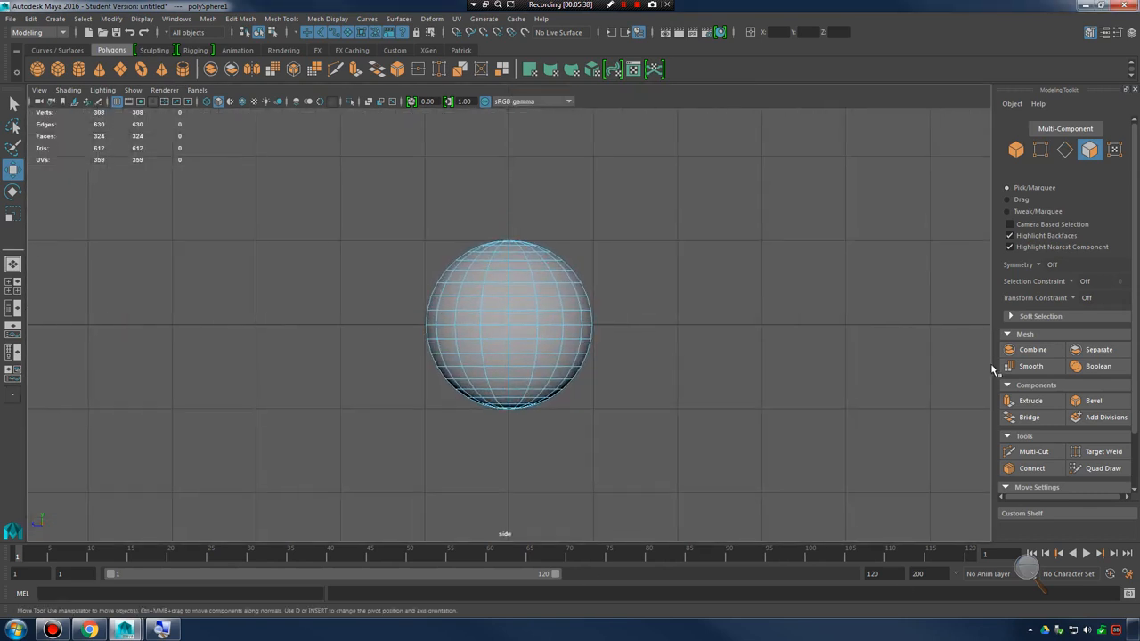
scroll(603, 333, "up", 4)
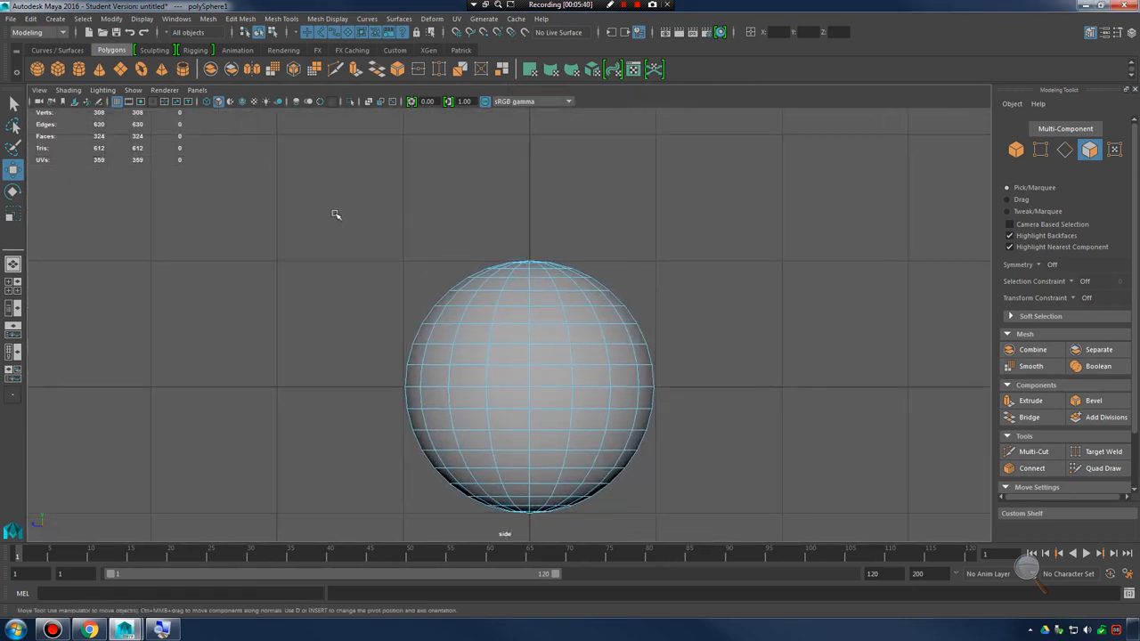
left_click_drag(334, 214, 717, 338)
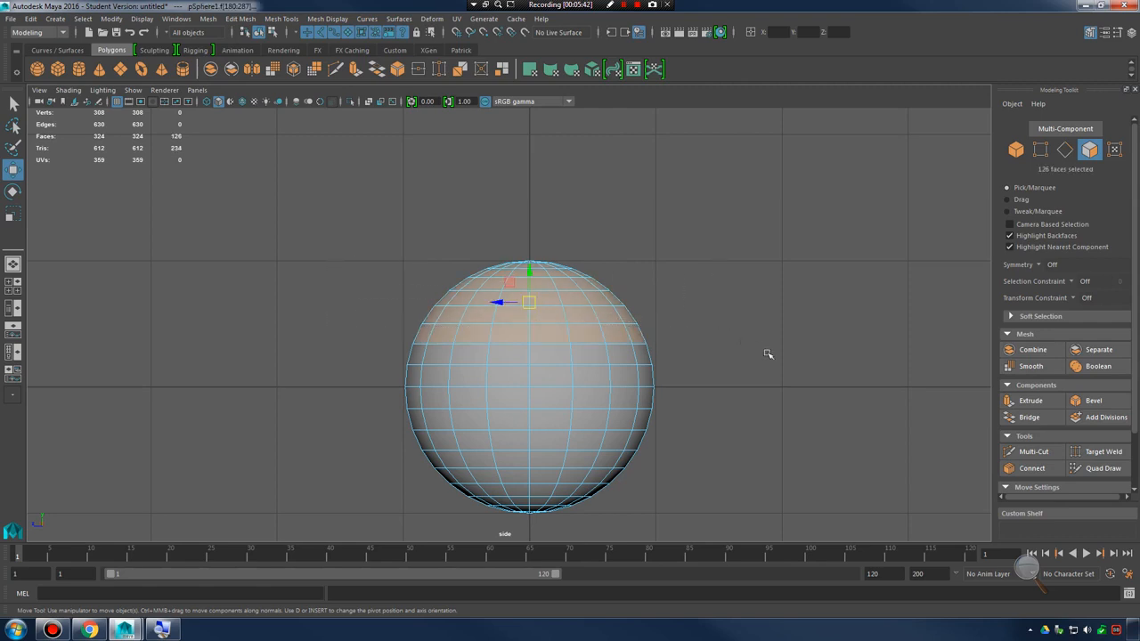
left_click_drag(285, 212, 744, 363)
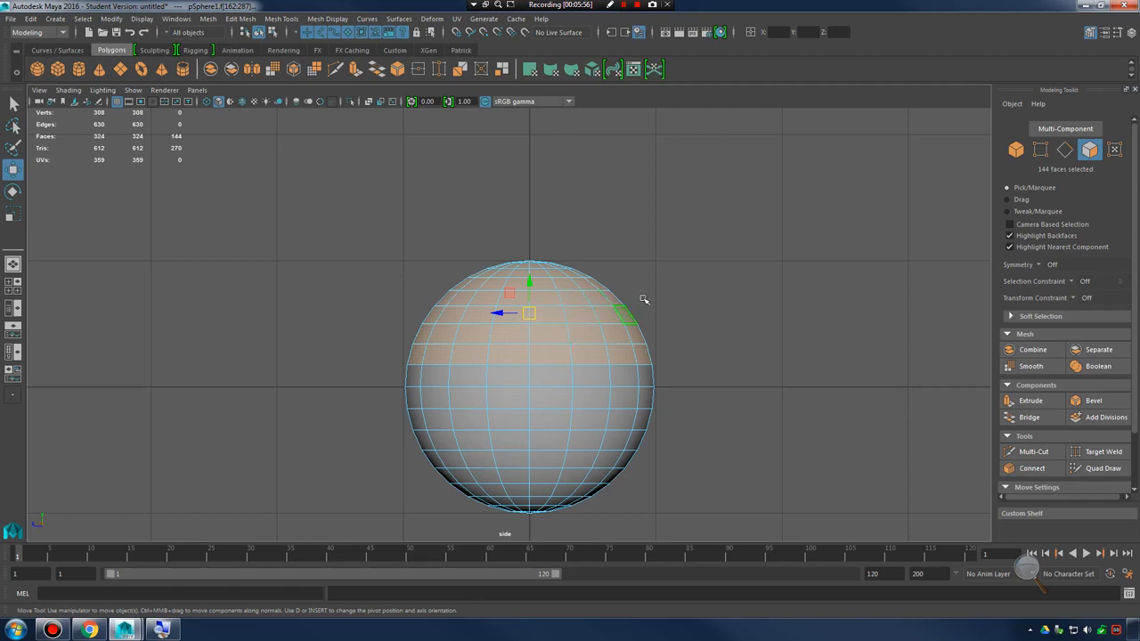
Delete the selected upper faces and undo the deletion
key("Delete")
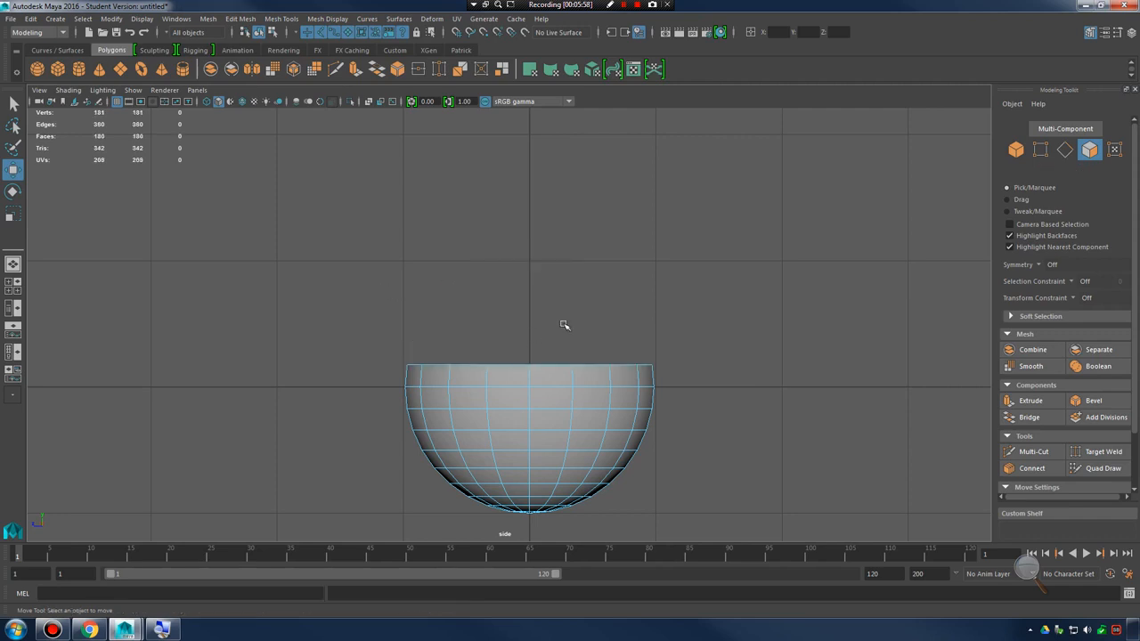
key("ctrl+z")
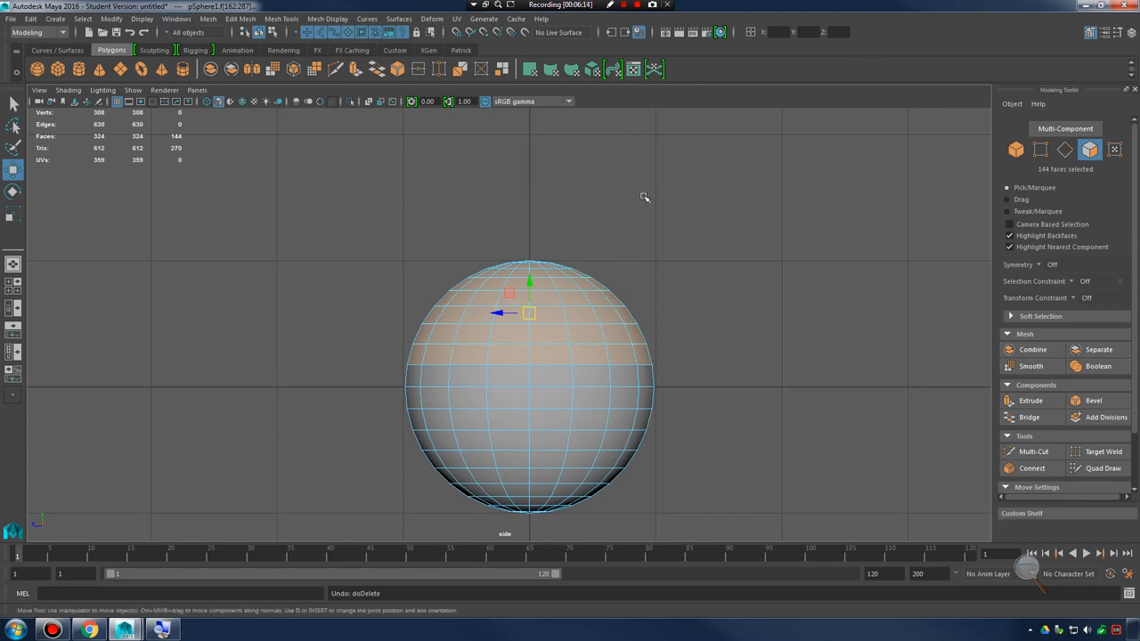
Extract the selected upper faces of the sphere as a separate piece
left_click(238, 19)
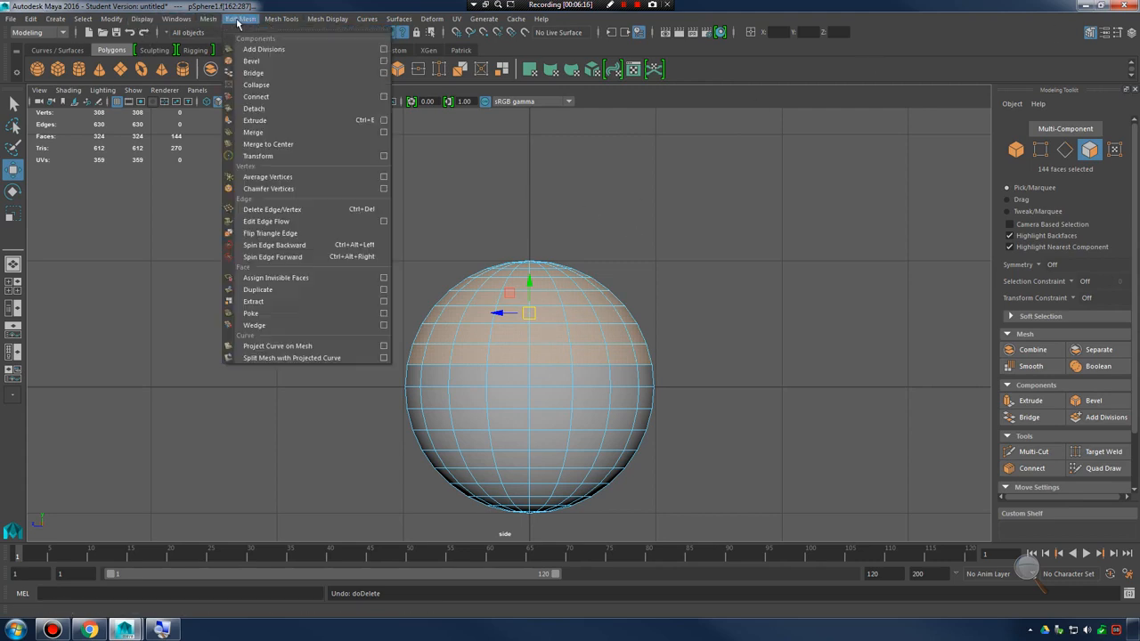
mouse_move(208, 19)
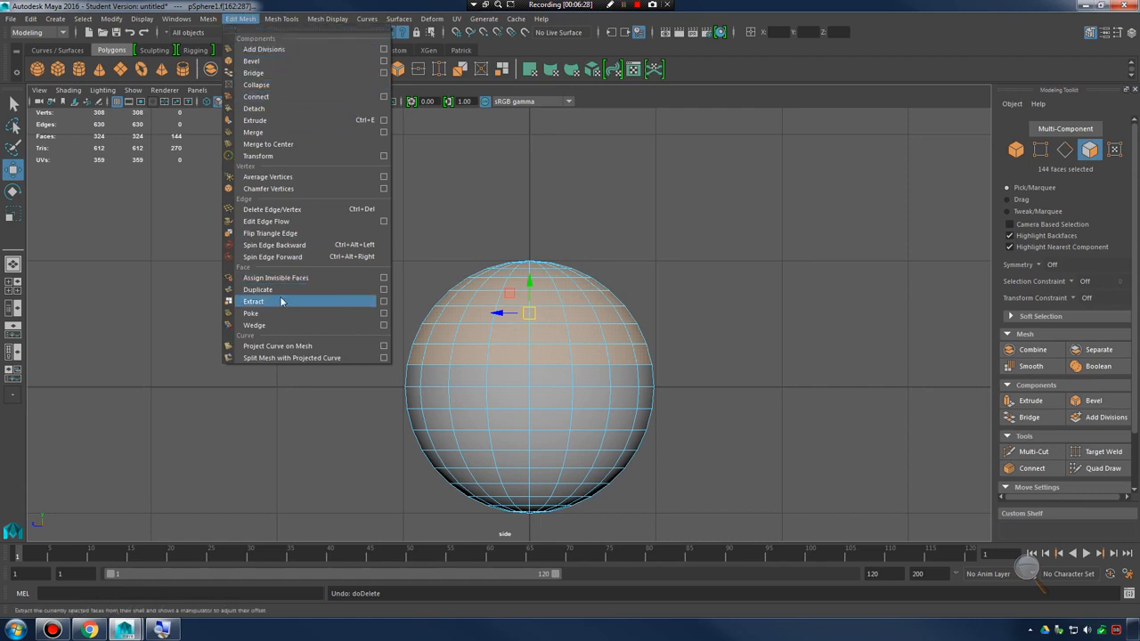
left_click(309, 301)
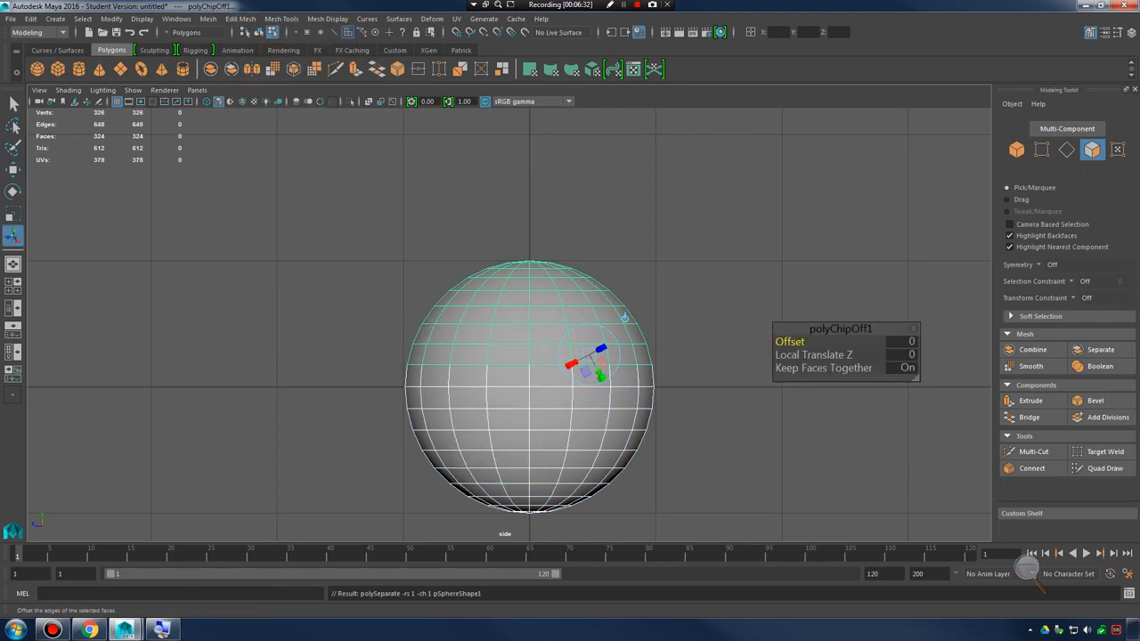
Return to object selection and select the upper and lower pieces in turn to check that they are separate objects
right_click_drag(539, 311, 580, 272)
left_click(559, 400)
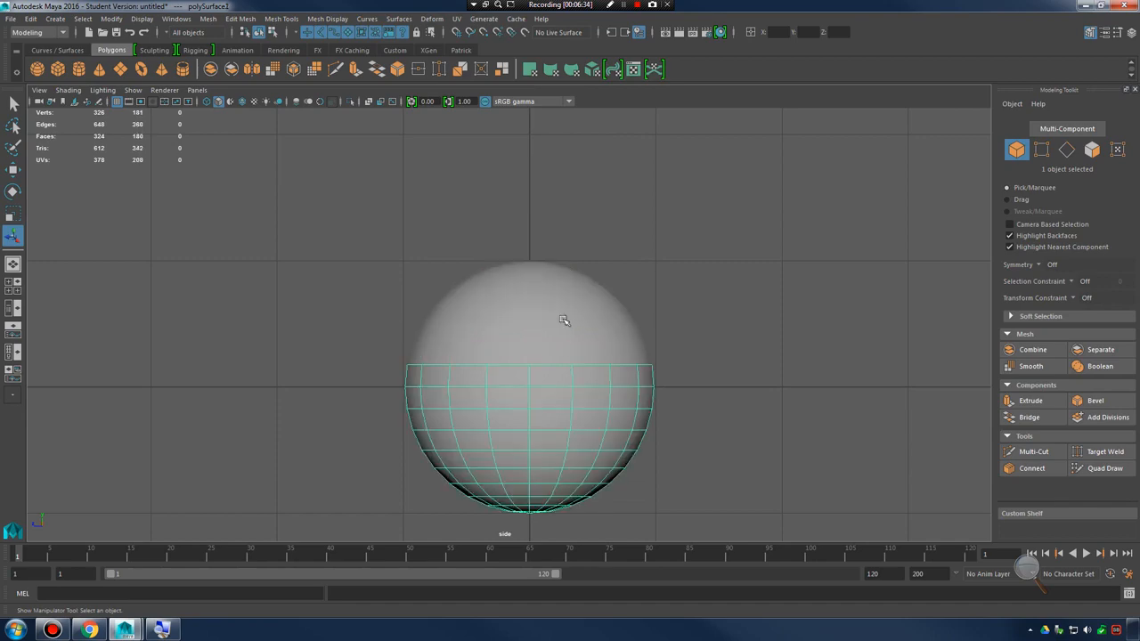
left_click(564, 321)
left_click(566, 382)
left_click(567, 320)
left_click(567, 415)
left_click(614, 358, "alt")
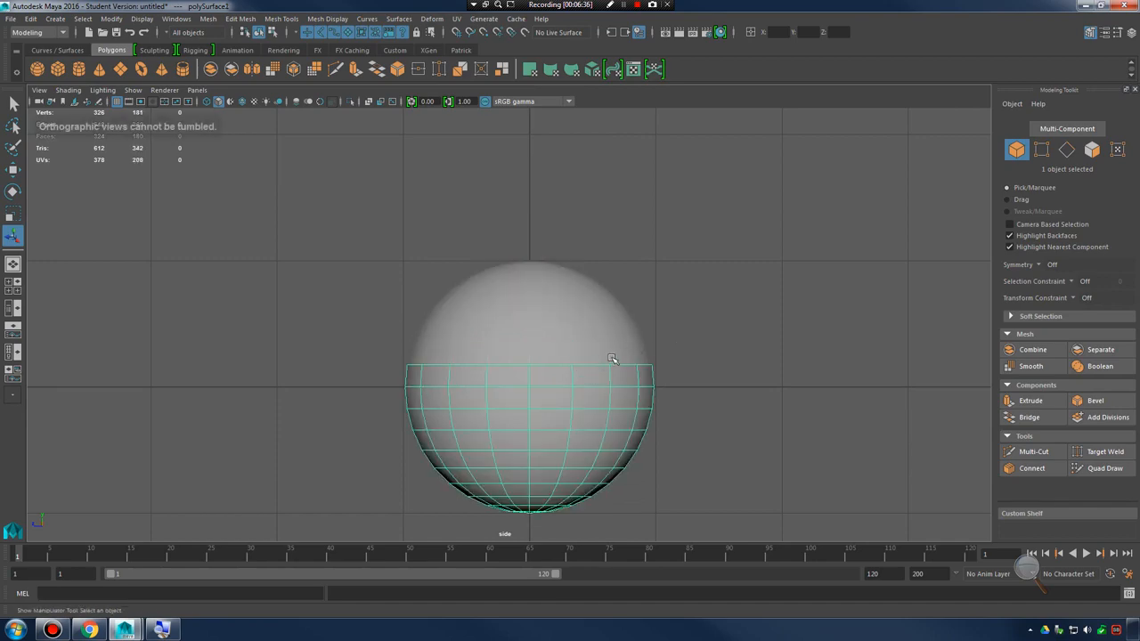
In the perspective view, select the upper piece and move it up about 0.43 units off the lower one
key("space")
key("space")
key("space")
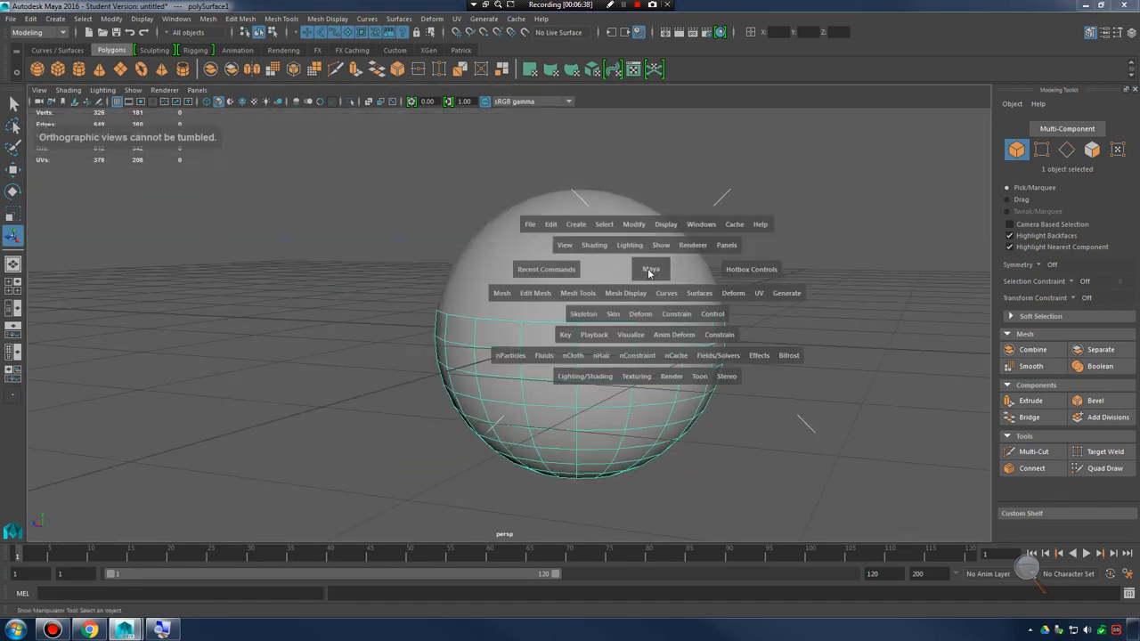
key("space")
key("space")
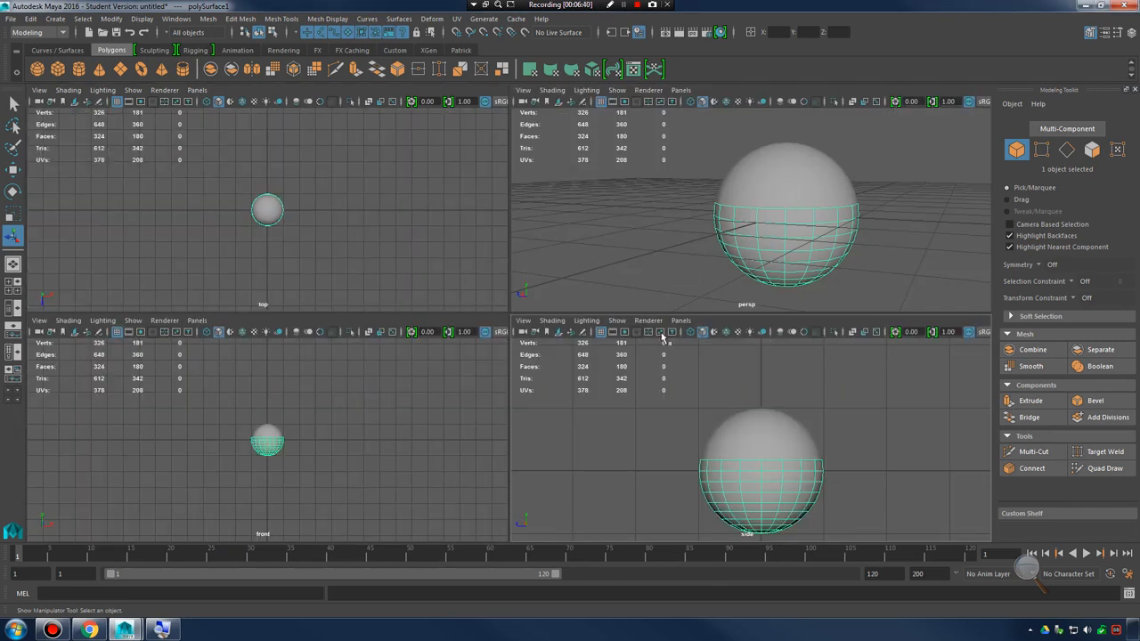
key("space")
key("space")
key("space")
scroll(681, 267, "up", 4)
left_click_drag(689, 326, 666, 341, "alt")
scroll(646, 276, "down", 2)
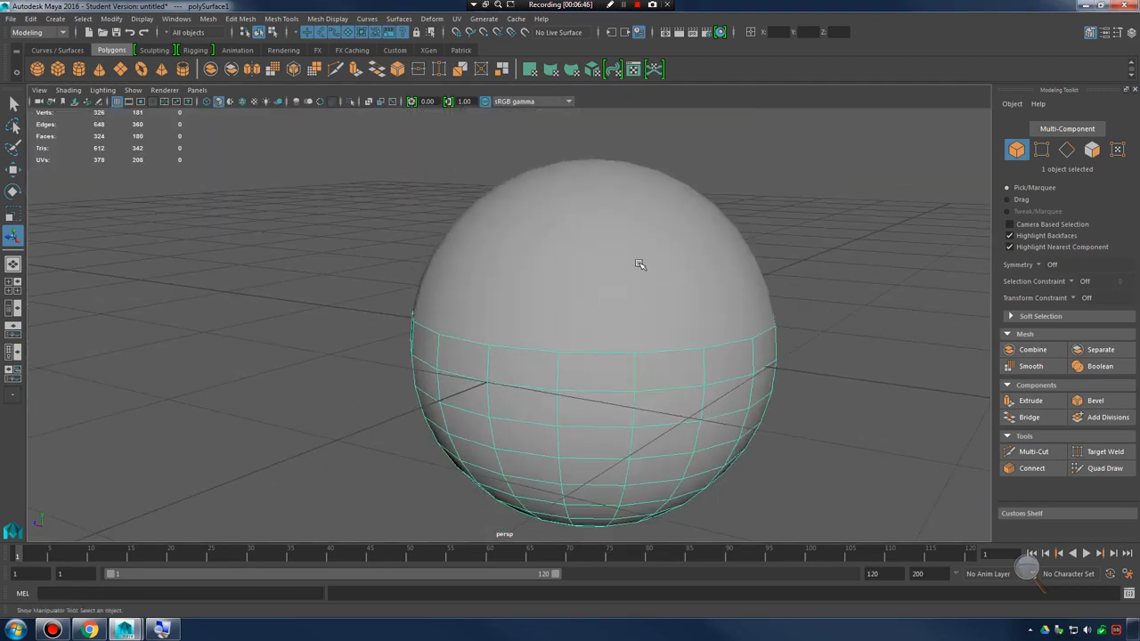
left_click(639, 265)
scroll(634, 278, "down", 3)
key("w")
left_click_drag(626, 300, 570, 250, "alt")
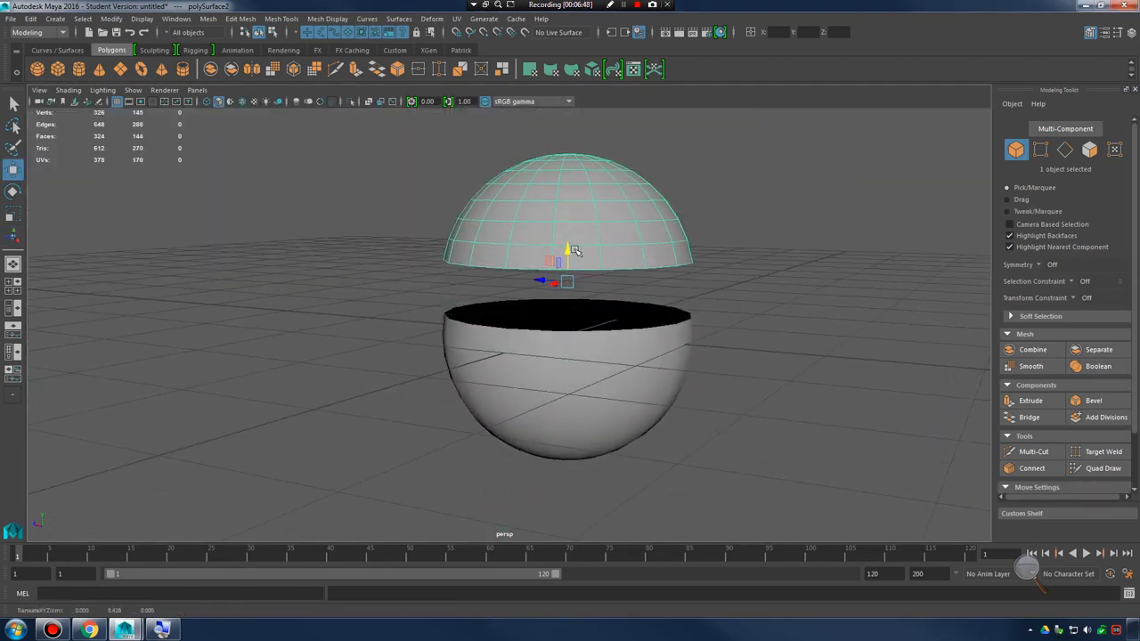
Select each half in turn and raise the upper half far above the lower half, out of the way
left_click(636, 382)
left_click_drag(636, 382, 689, 402, "alt")
left_click(575, 221)
left_click_drag(652, 383, 636, 336, "alt")
middle_click_drag(701, 270, 667, 355, "alt")
left_click_drag(668, 356, 663, 414, "alt")
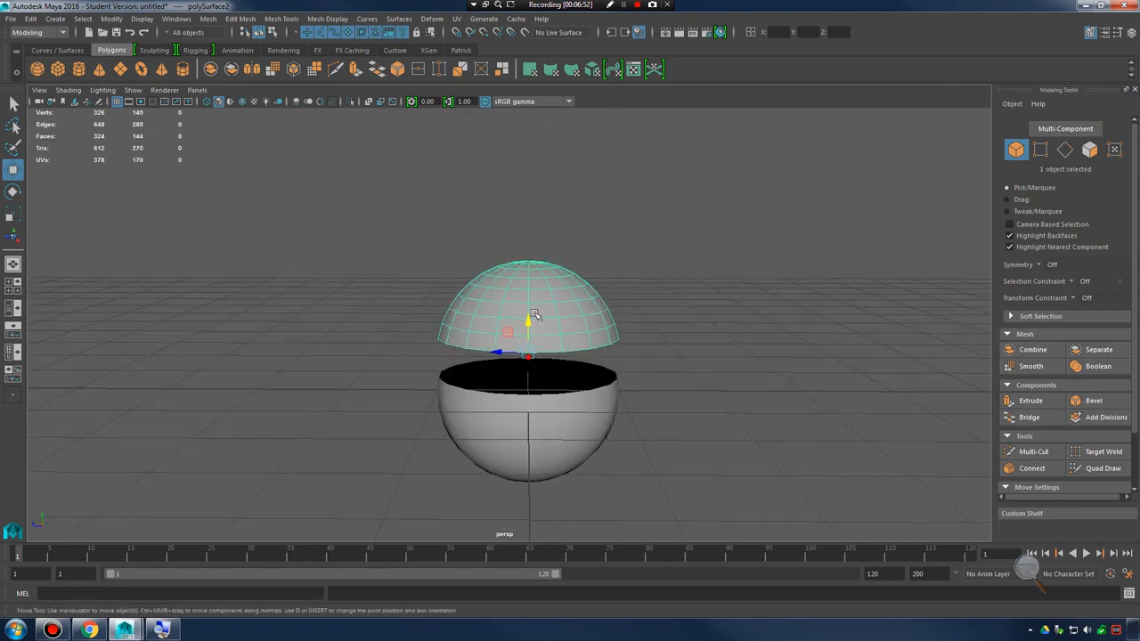
left_click_drag(534, 318, 570, 121)
middle_click_drag(584, 378, 575, 304, "alt")
scroll(559, 323, "up", 4)
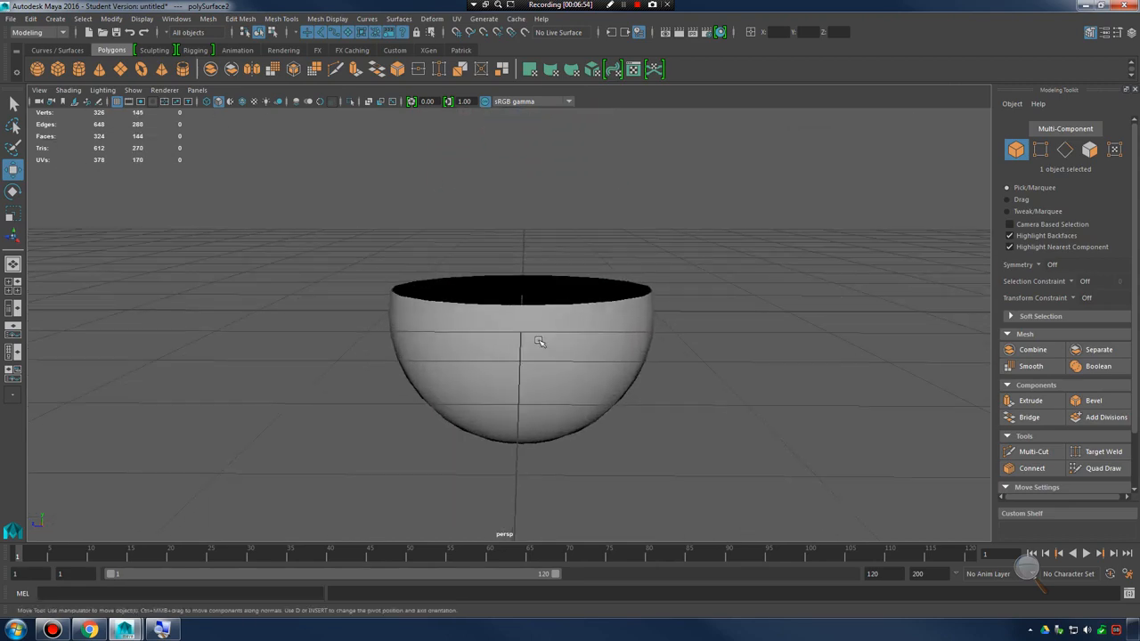
Select the lower half of the sphere as an object
left_click(541, 343)
mouse_move(574, 384)
left_mouse_down("alt")
mouse_move(577, 356)
mouse_move(583, 369)
left_mouse_up("alt")
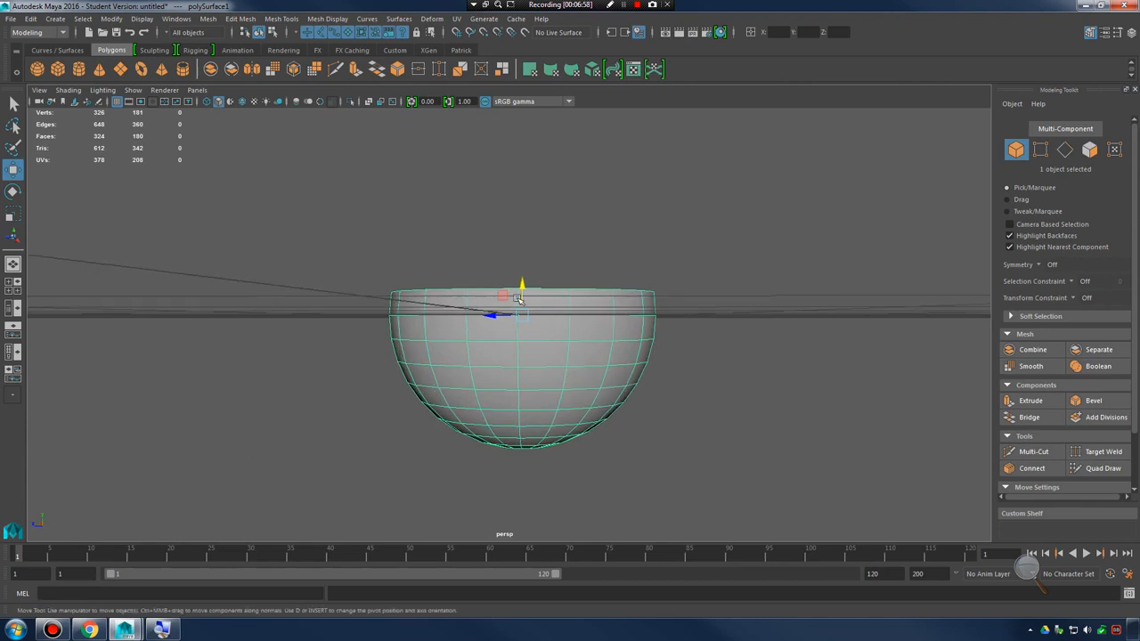
left_click_drag(509, 314, 516, 358, "alt")
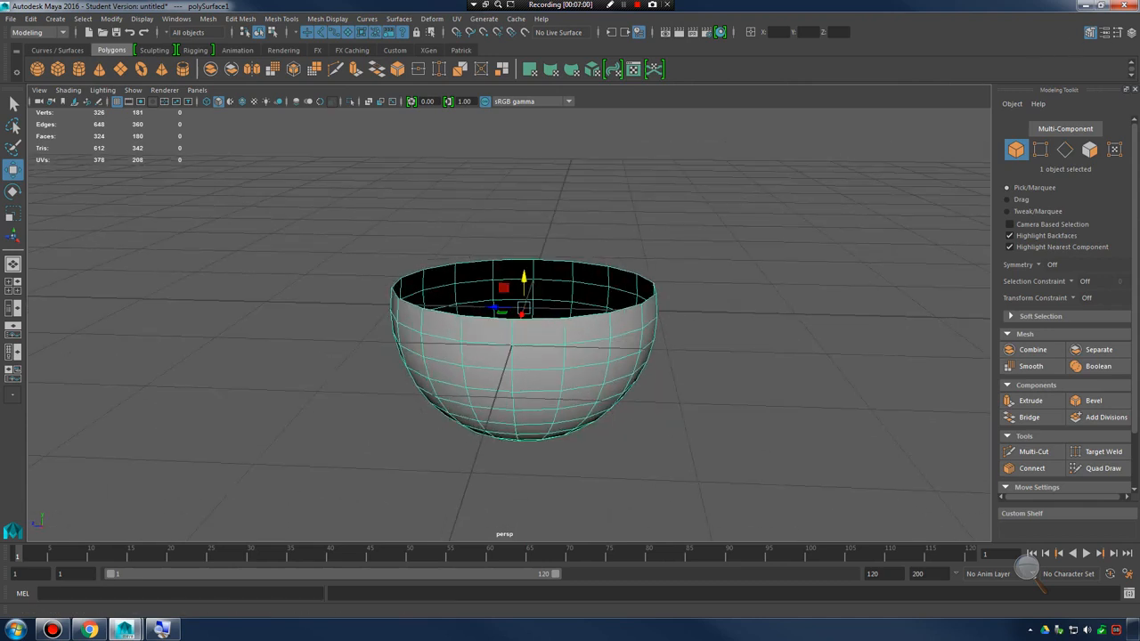
left_click_drag(604, 331, 644, 320, "alt")
mouse_move(598, 364)
left_mouse_down("alt")
mouse_move(594, 354)
mouse_move(580, 366)
mouse_move(590, 356)
left_mouse_up("alt")
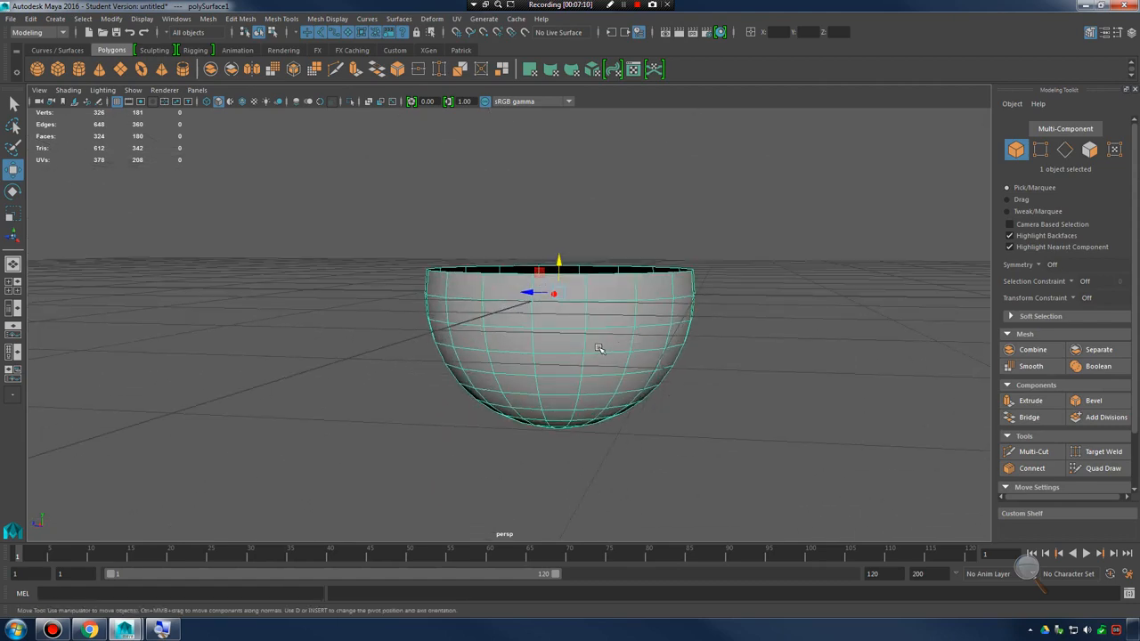
In the side view, switch the lower half to face selection and select its bottom five rows of faces
key("space")
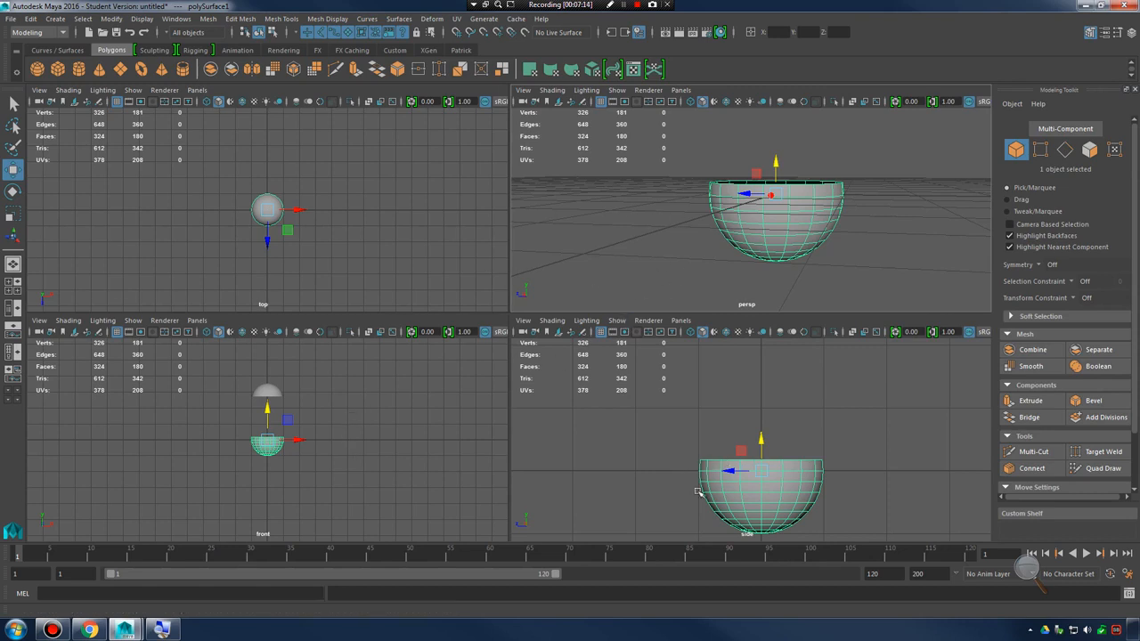
key("space")
middle_click_drag(595, 458, 649, 355, "alt")
right_click_drag(649, 355, 839, 400, "alt")
middle_click_drag(670, 430, 621, 360, "alt")
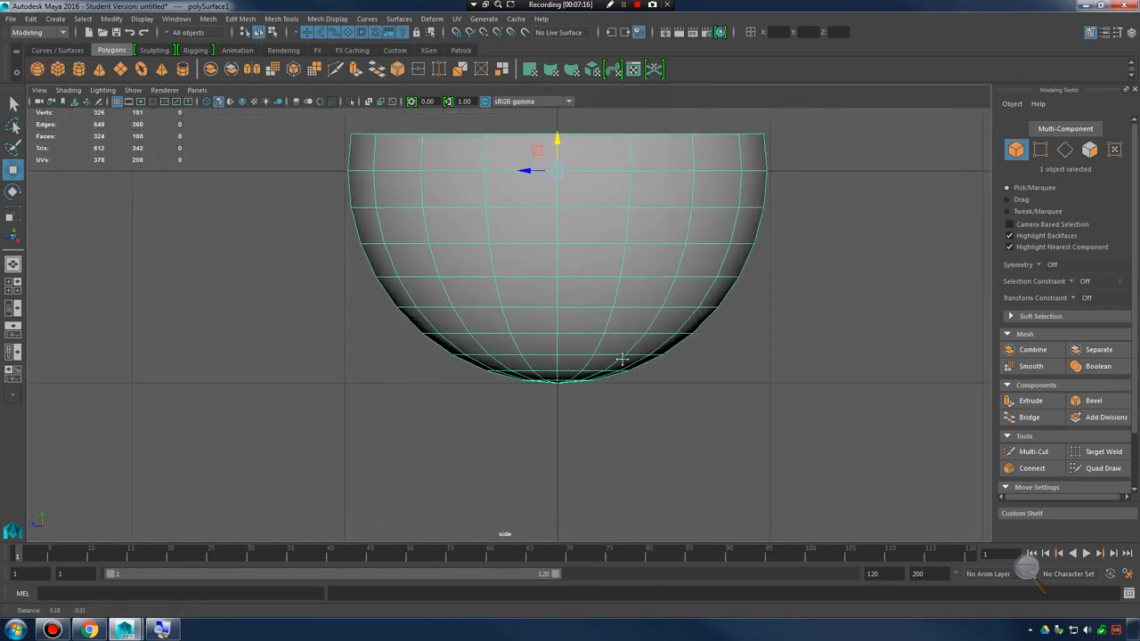
key("space")
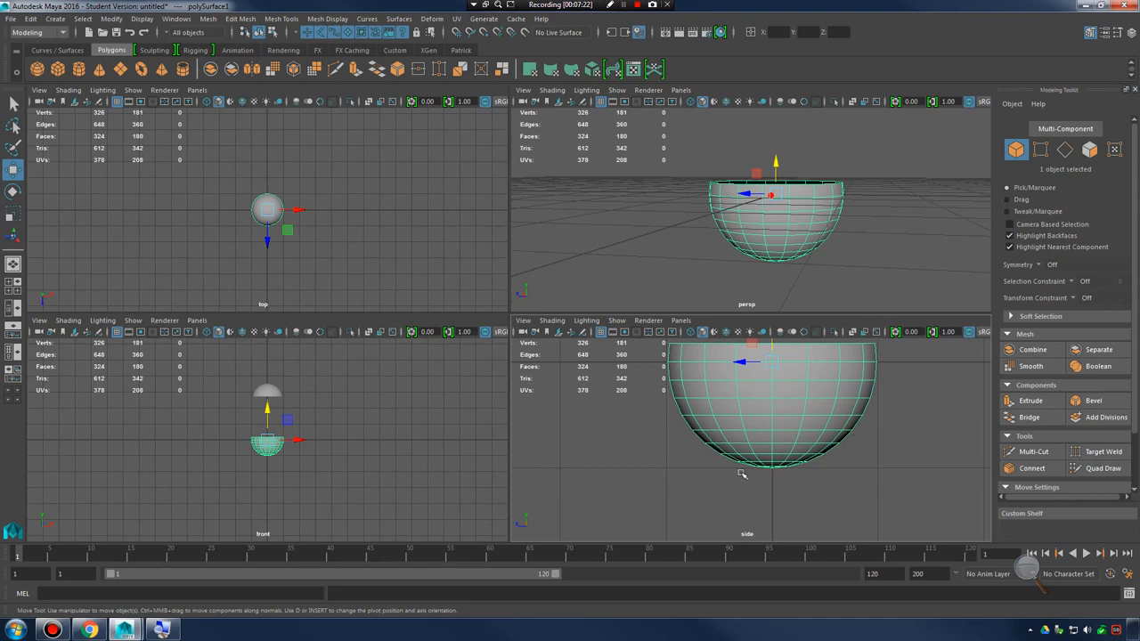
key("space")
middle_click_drag(594, 321, 594, 342, "alt")
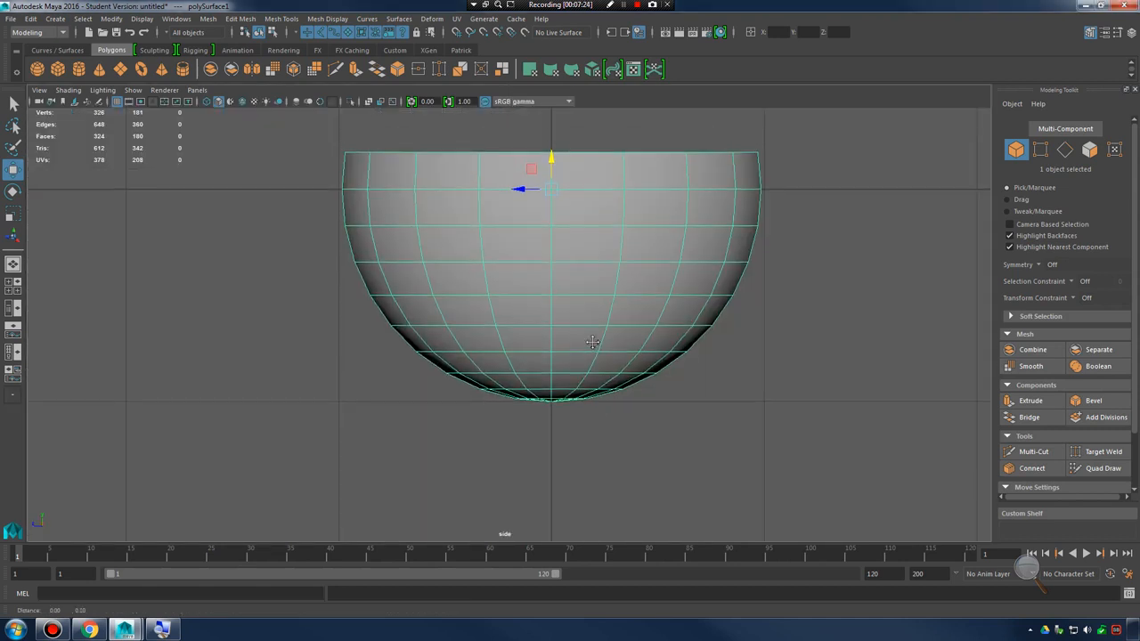
right_click_drag(593, 342, 776, 383, "alt")
right_click(608, 358)
left_click(614, 331)
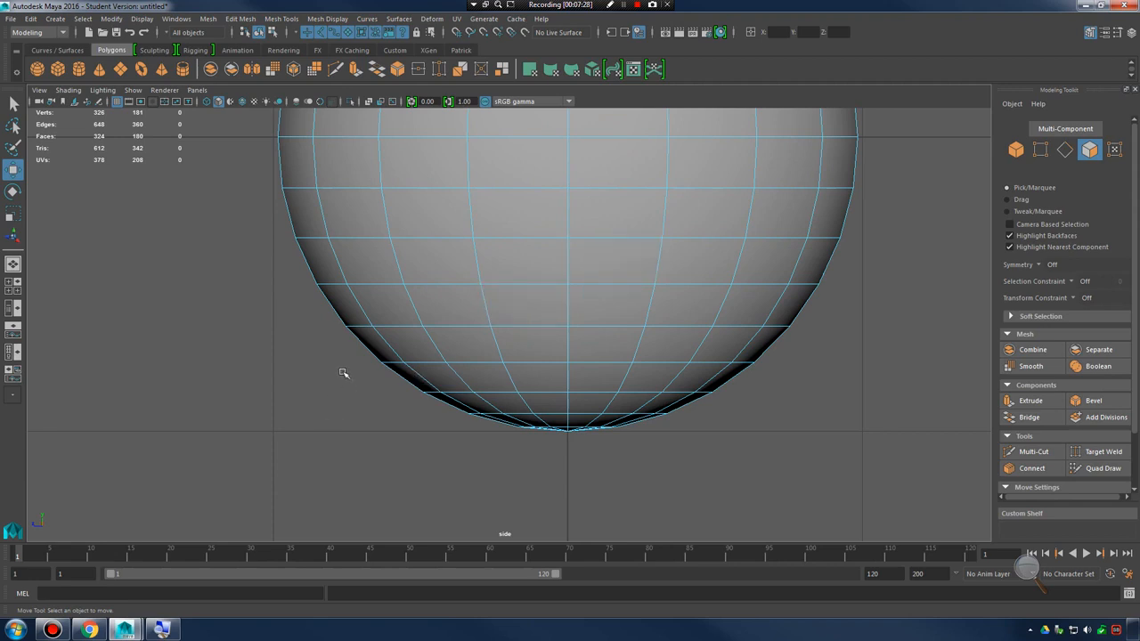
left_click_drag(408, 425, 714, 499)
left_click_drag(324, 346, 837, 531)
middle_click_drag(790, 396, 788, 441, "alt")
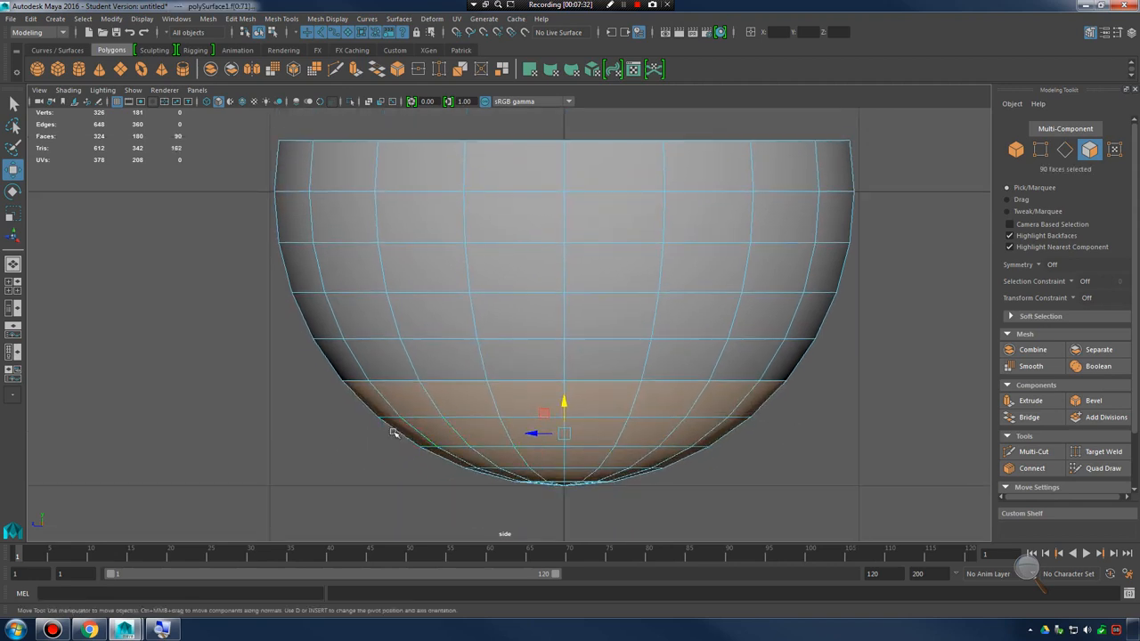
Select the lower half's bottom four rows of faces in the side view and scale them vertically until nearly flat
left_click_drag(347, 437, 782, 518)
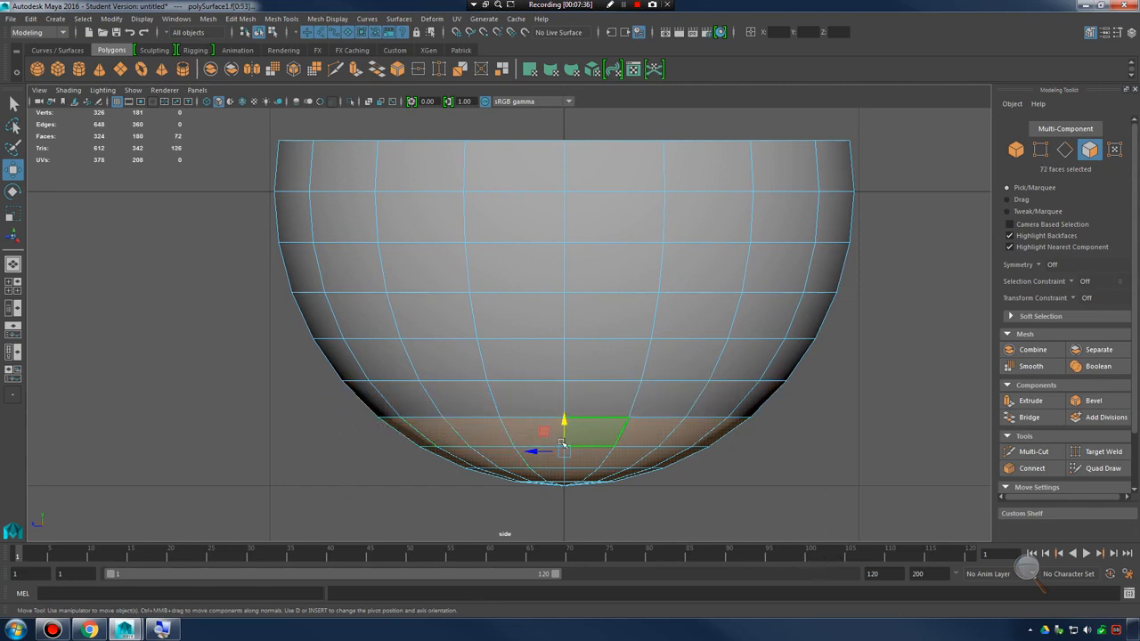
key("r")
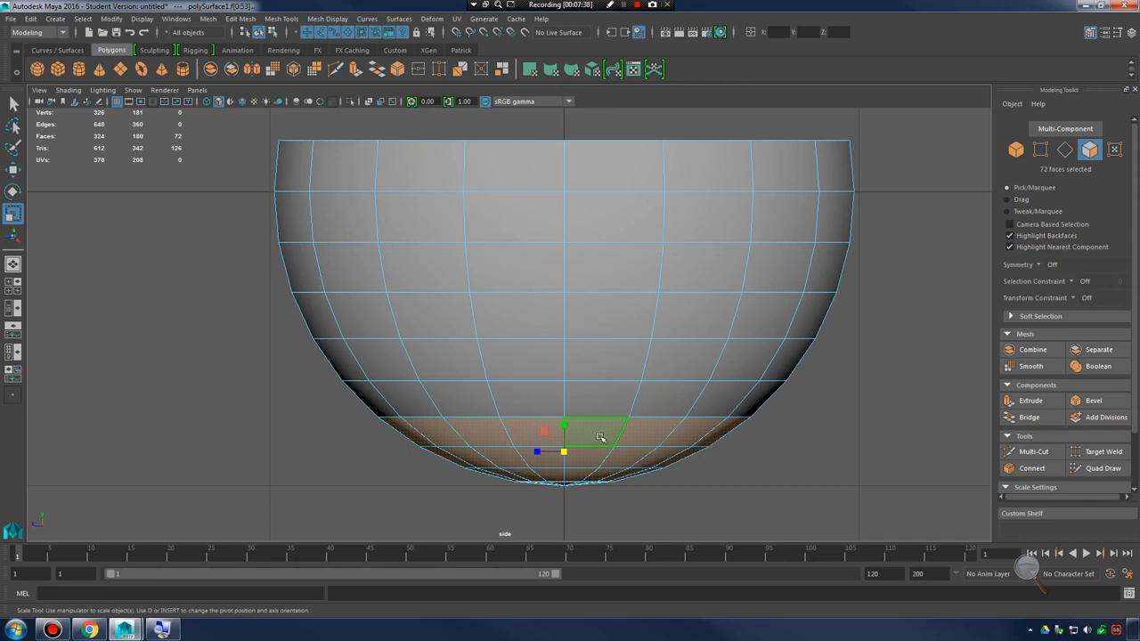
middle_click_drag(639, 473, 651, 444, "alt")
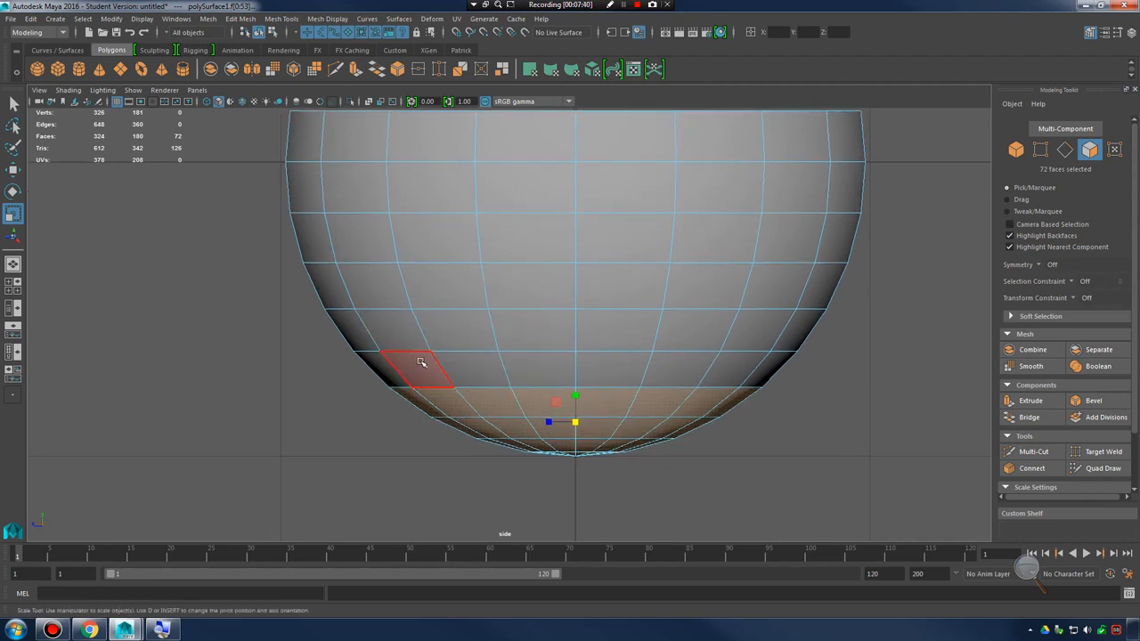
left_click_drag(577, 397, 577, 421)
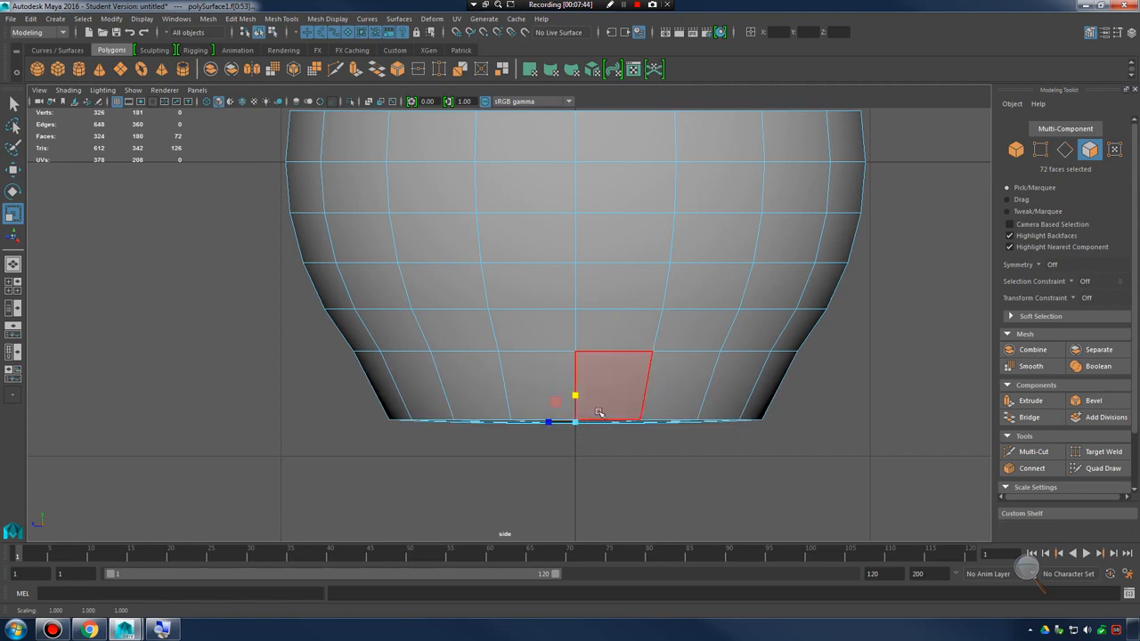
Move the flattened bottom faces straight up to form a shallow base just below the row of faces above
middle_click_drag(619, 435, 594, 396, "alt")
right_click_drag(593, 396, 794, 434, "alt")
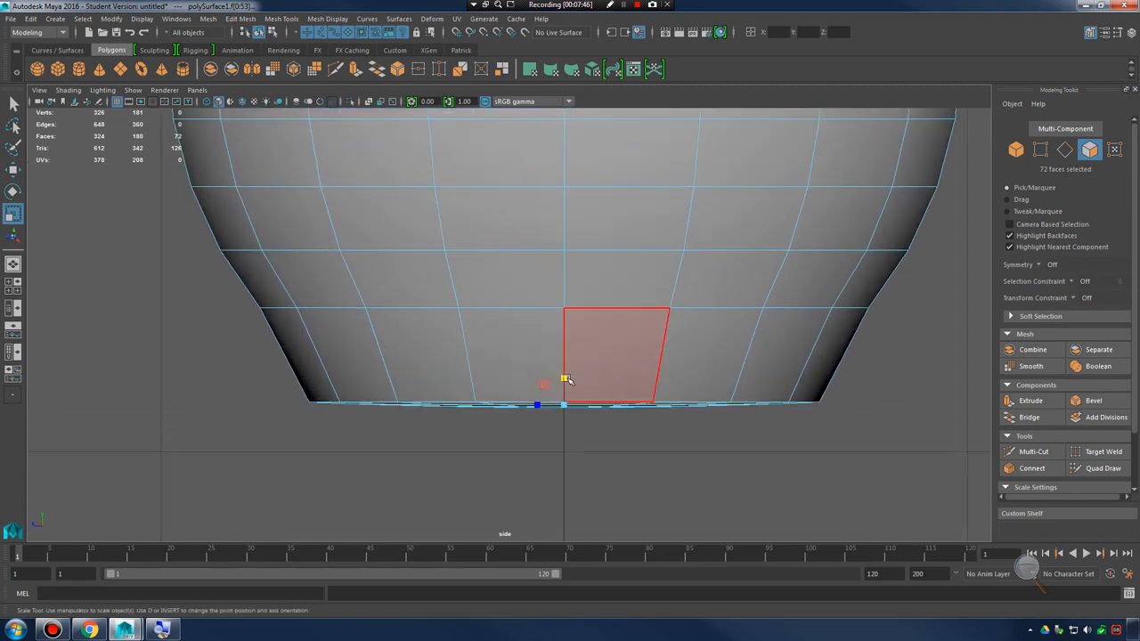
left_click_drag(567, 380, 575, 303)
key("w")
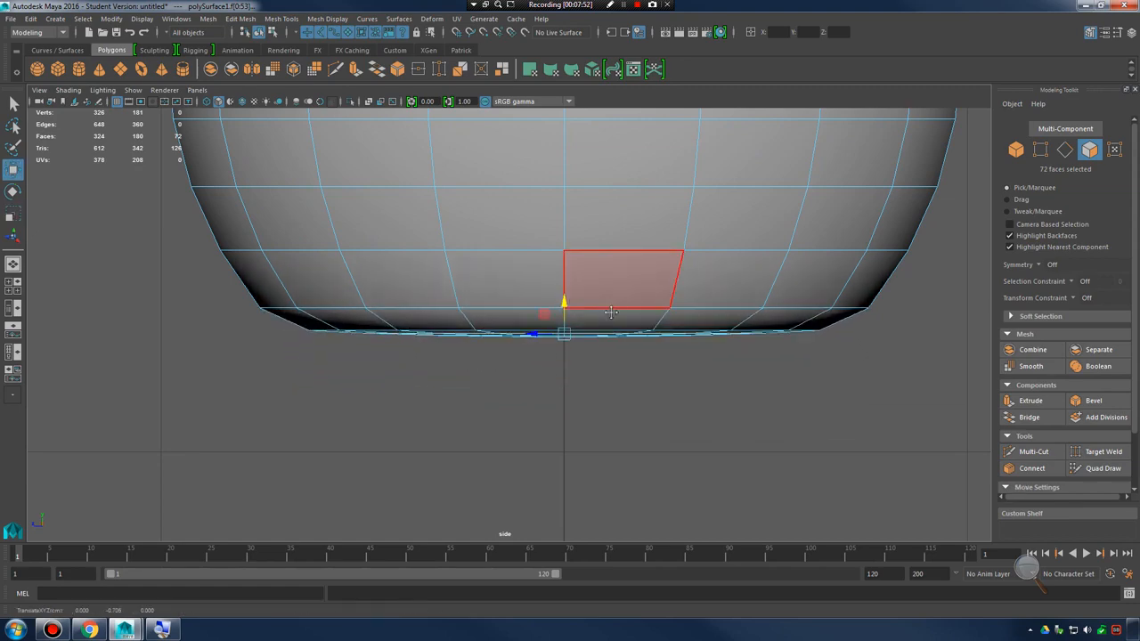
Return to the perspective view and select the reshaped bowl as an object
middle_click_drag(615, 280, 613, 377, "alt")
key("space")
key("space")
left_click_drag(739, 281, 710, 241, "alt")
right_click_drag(623, 285, 671, 264)
left_click(741, 314)
left_click_drag(744, 323, 682, 358, "alt")
left_click(676, 354)
middle_click_drag(679, 357, 694, 330, "alt")
left_click_drag(694, 330, 671, 376, "alt")
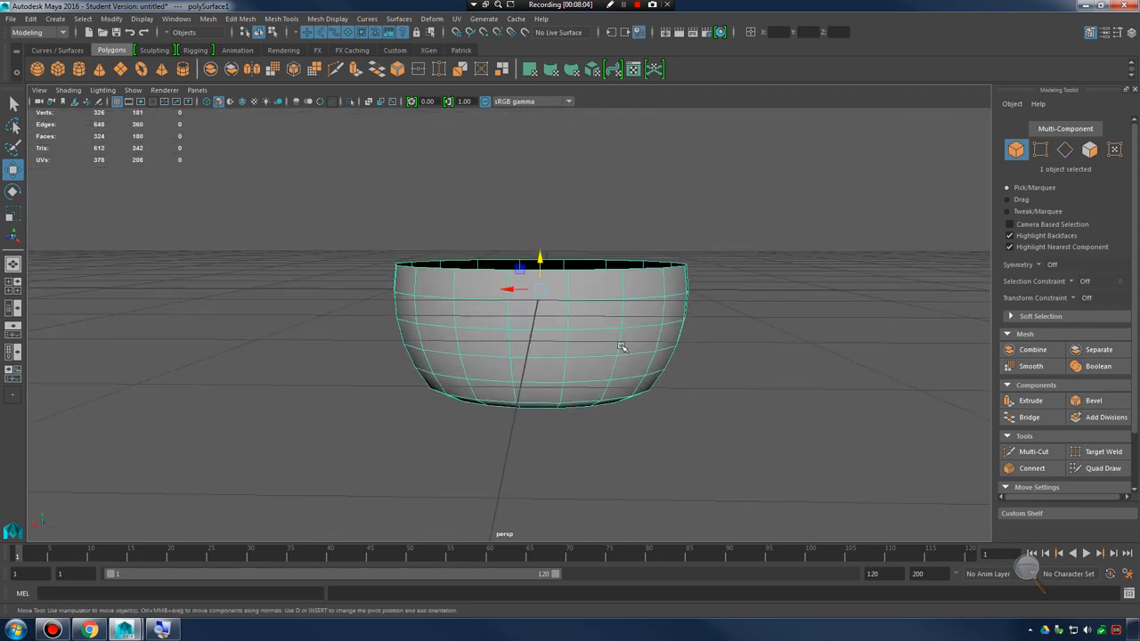
scroll(618, 347, "down", 4)
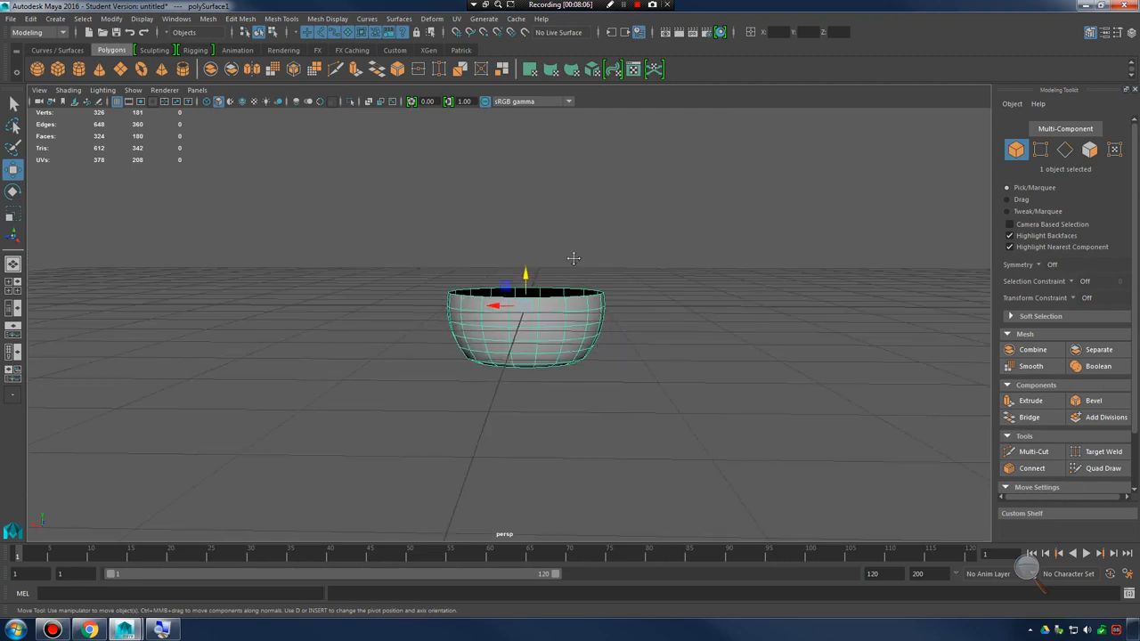
Select the raised upper half as an object and examine the bowl from below and above its rim
middle_click_drag(572, 200, 567, 282, "alt")
left_click(528, 205)
left_click_drag(587, 251, 730, 347, "alt")
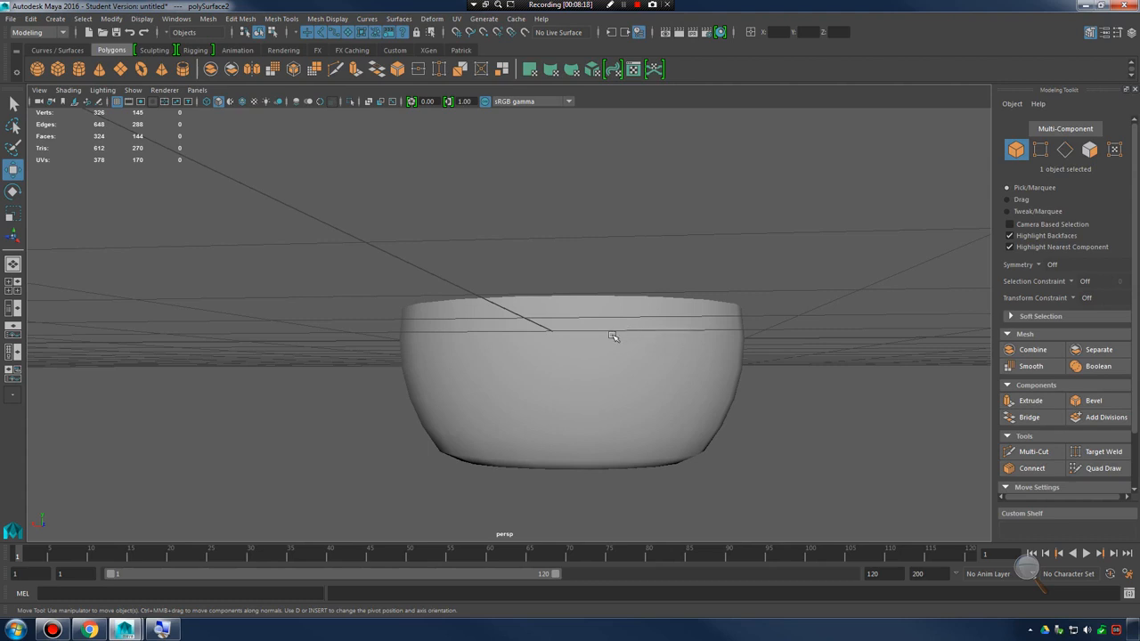
left_click_drag(612, 336, 588, 342, "alt")
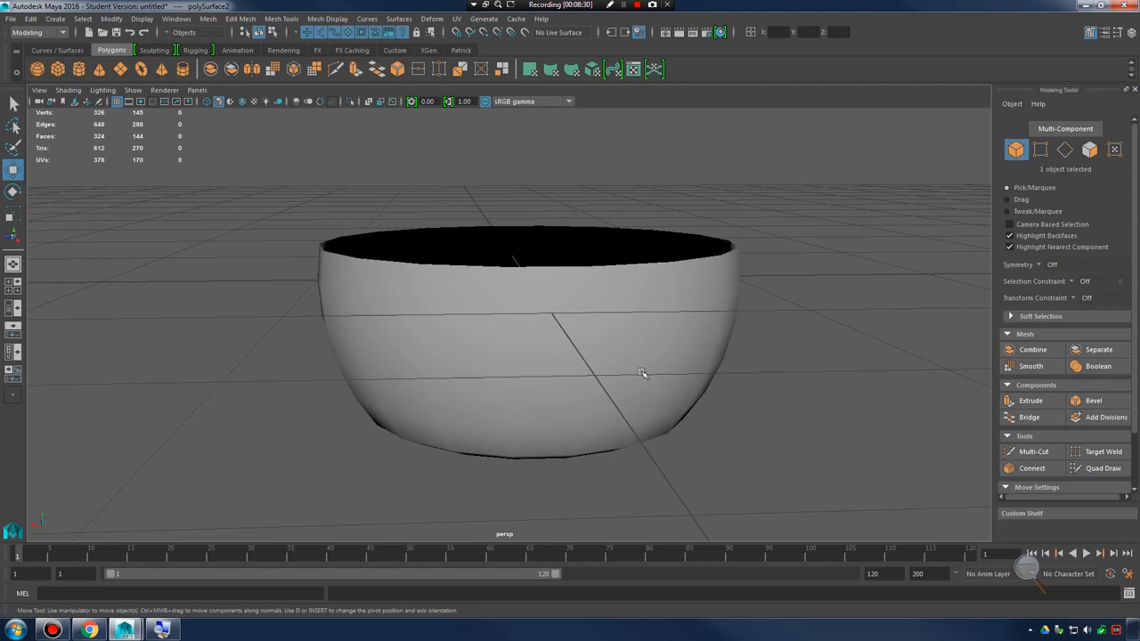
Switch the bowl to face selection and select one face in the second row below the rim
left_click(616, 322)
left_click_drag(591, 321, 587, 292, "alt")
right_click_drag(581, 290, 582, 319)
left_click(575, 292)
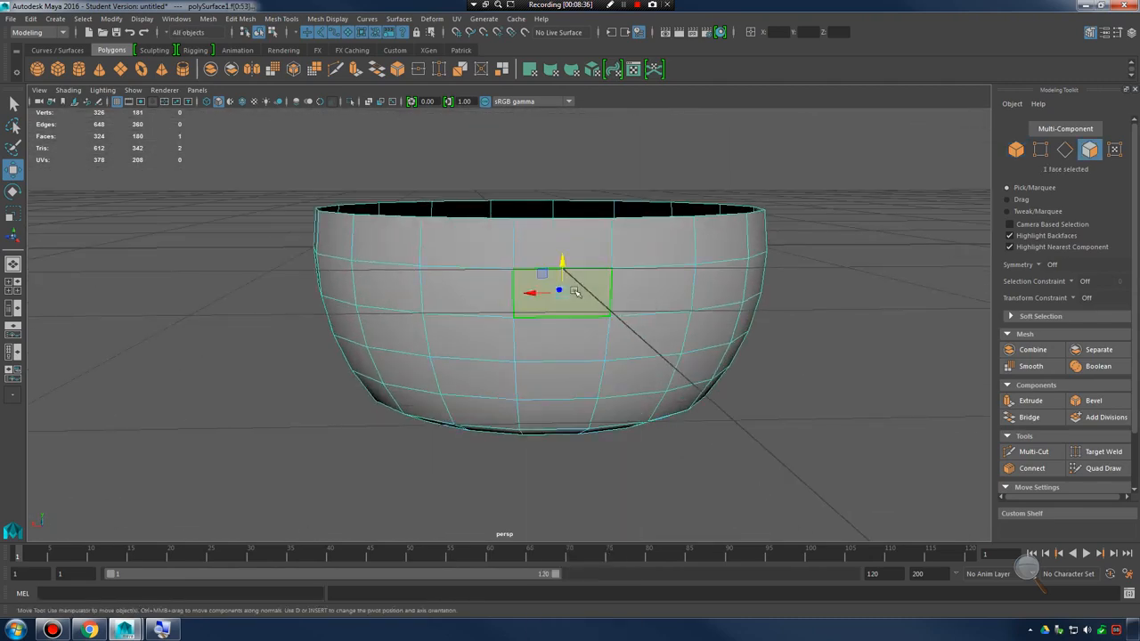
left_click_drag(575, 292, 723, 353, "alt")
scroll(653, 351, "up", 4)
middle_click_drag(723, 352, 586, 359, "alt")
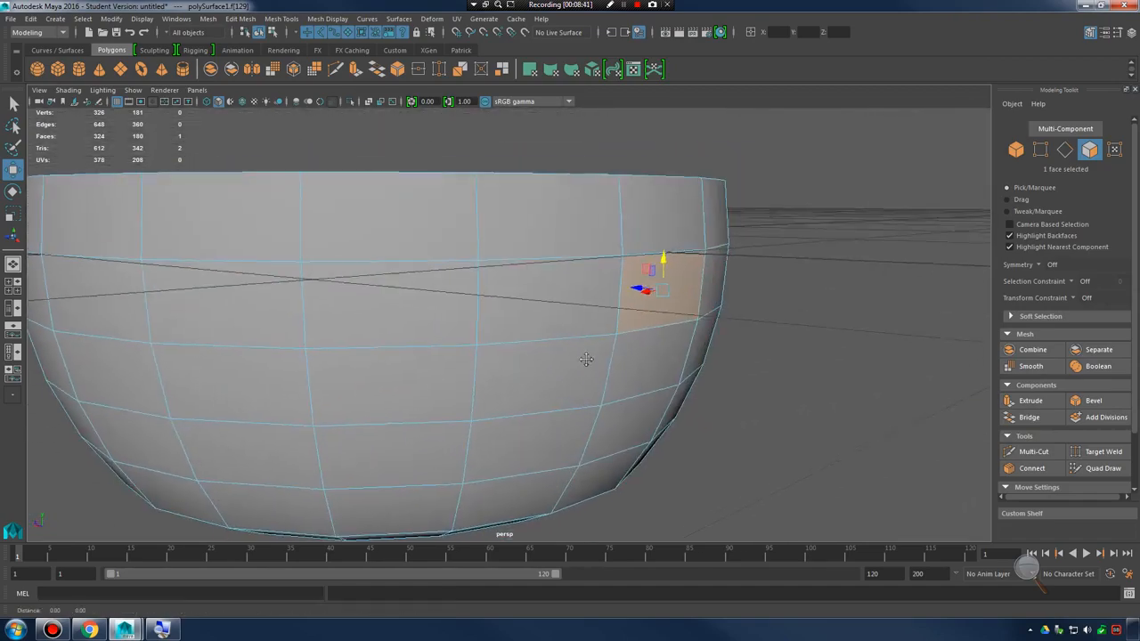
left_click_drag(586, 360, 707, 360, "alt")
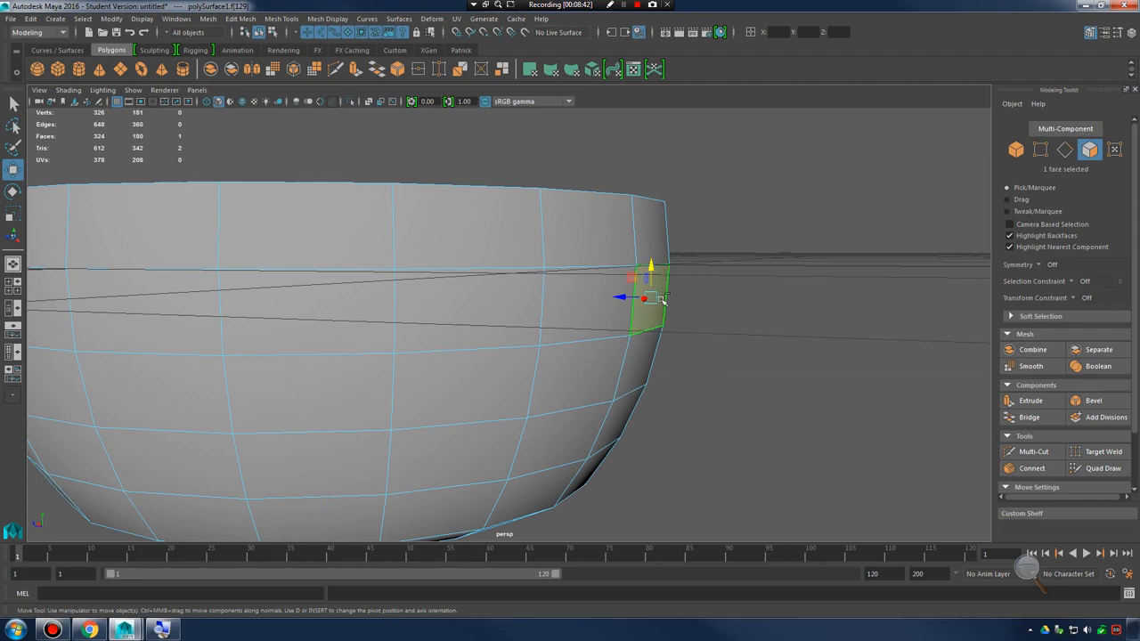
Extrude the selected face outward from the bowl with a Local Translate Z of about 0.0775
right_click_drag(660, 300, 670, 333, "shift")
left_click_drag(691, 339, 631, 355, "alt")
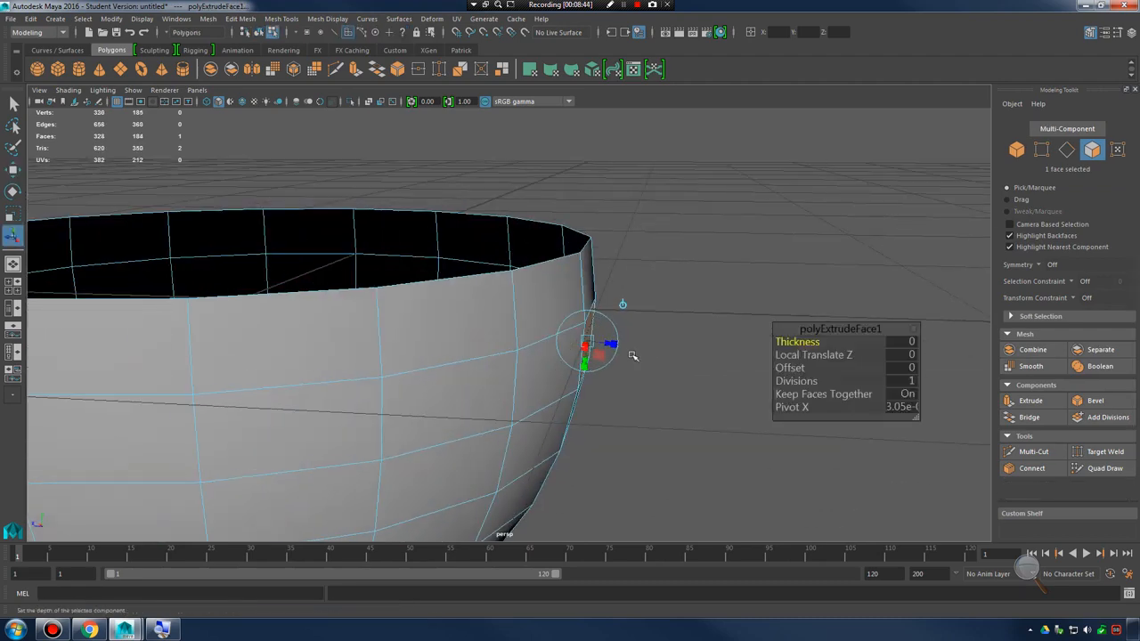
middle_click_drag(678, 355, 596, 333, "alt")
left_click_drag(693, 355, 621, 344, "alt")
middle_click_drag(514, 329, 585, 366, "alt")
right_click_drag(585, 366, 679, 382, "alt")
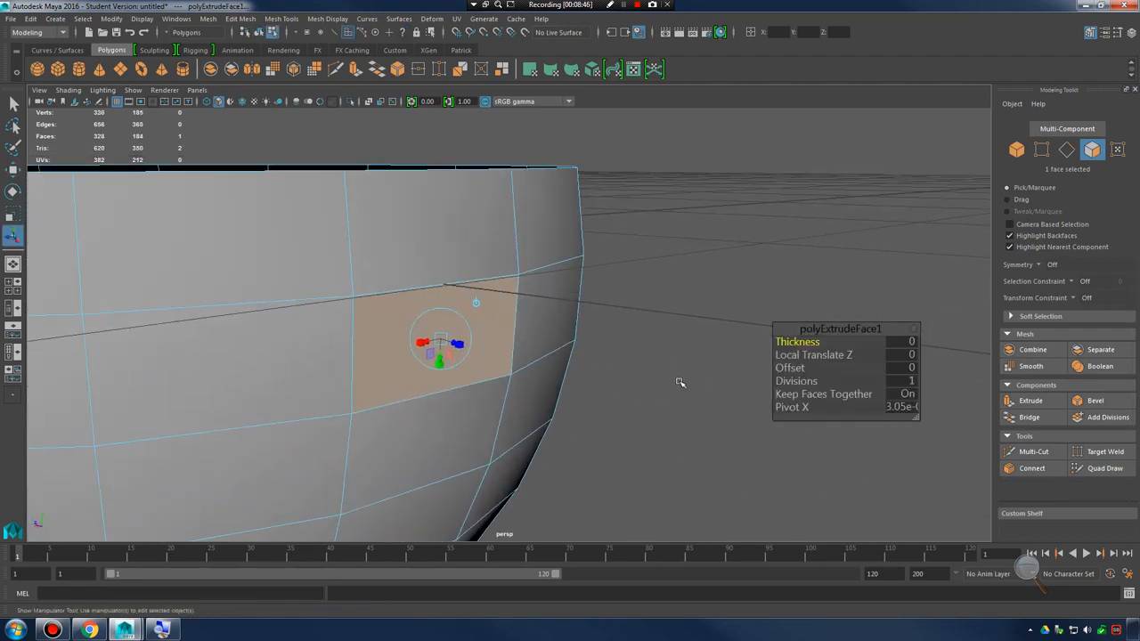
left_click_drag(534, 381, 629, 378, "alt")
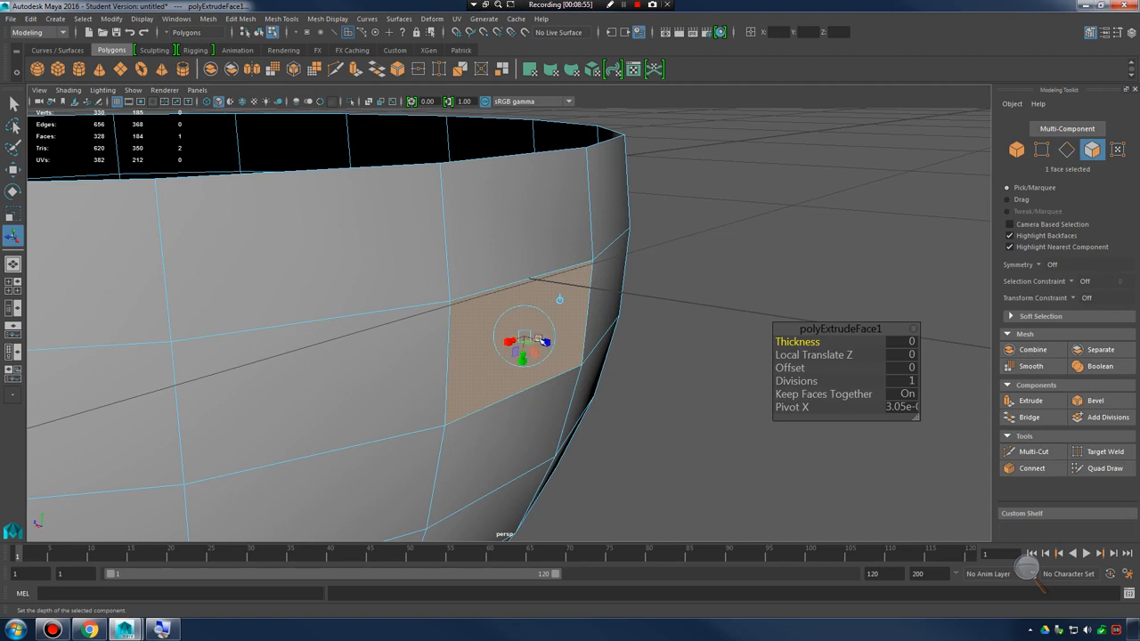
left_click_drag(541, 340, 583, 362)
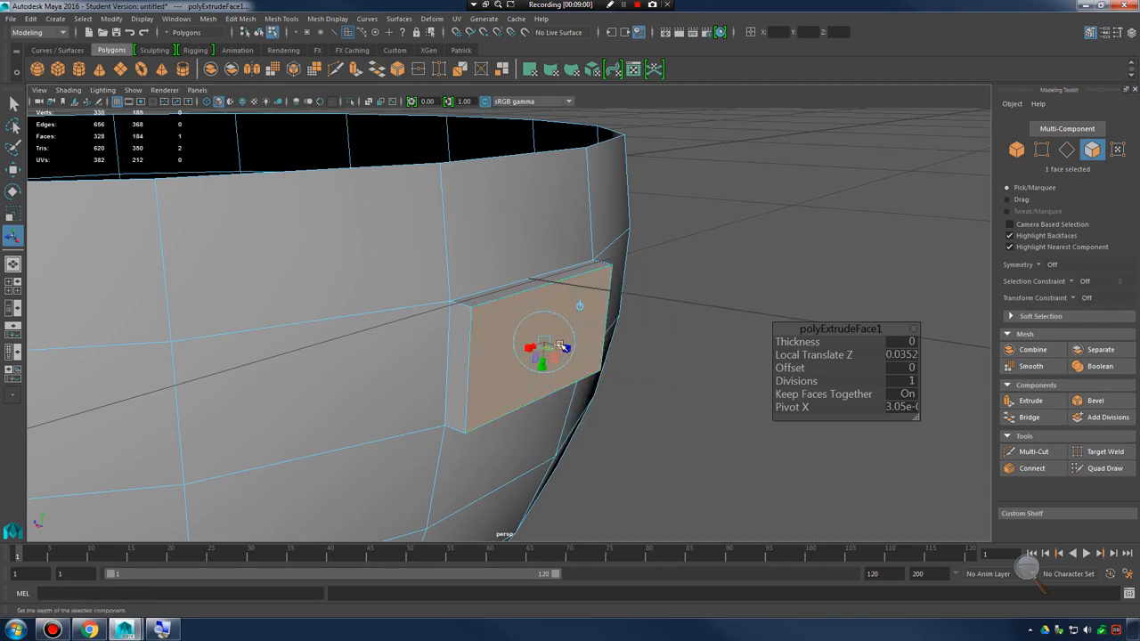
left_click_drag(553, 345, 580, 388)
mouse_move(684, 431)
left_mouse_down("alt")
mouse_move(690, 410)
mouse_move(679, 421)
left_mouse_up("alt")
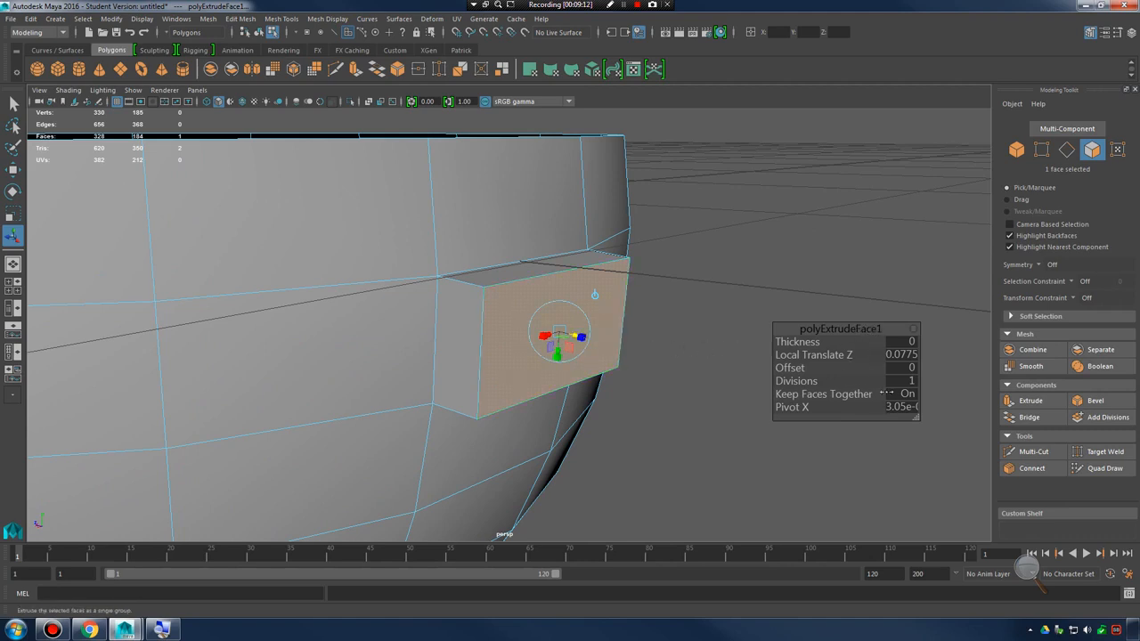
Enlarge the extrude settings display, then set the extrusion's Thickness to 0.1 and its Local Translate Z to about 0.113
left_click_drag(916, 418, 937, 444)
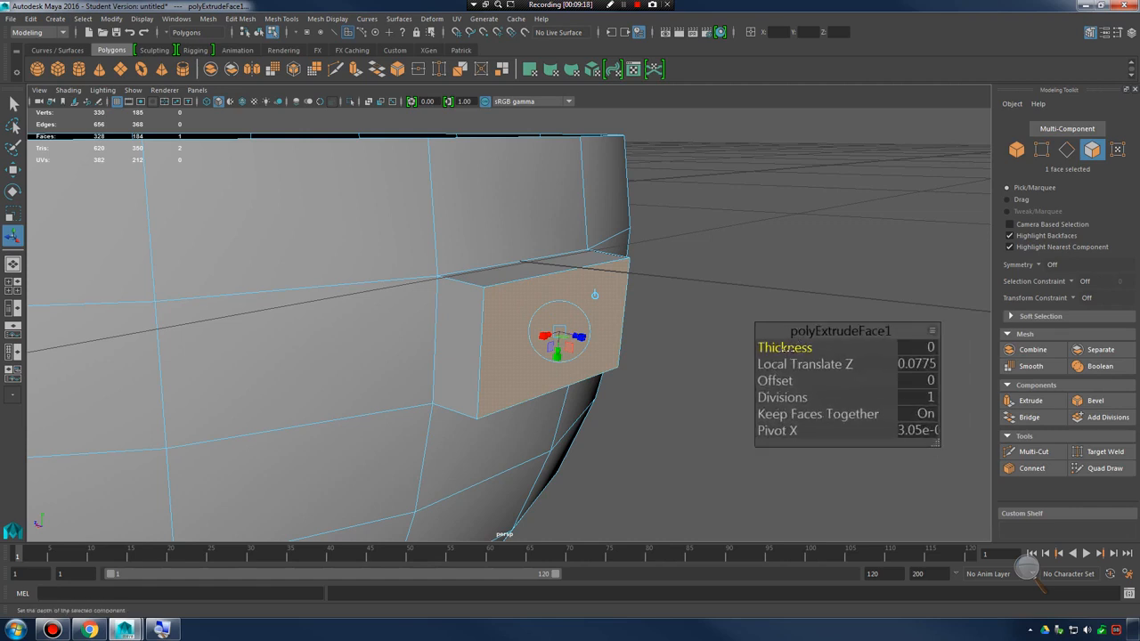
left_click_drag(785, 349, 787, 351)
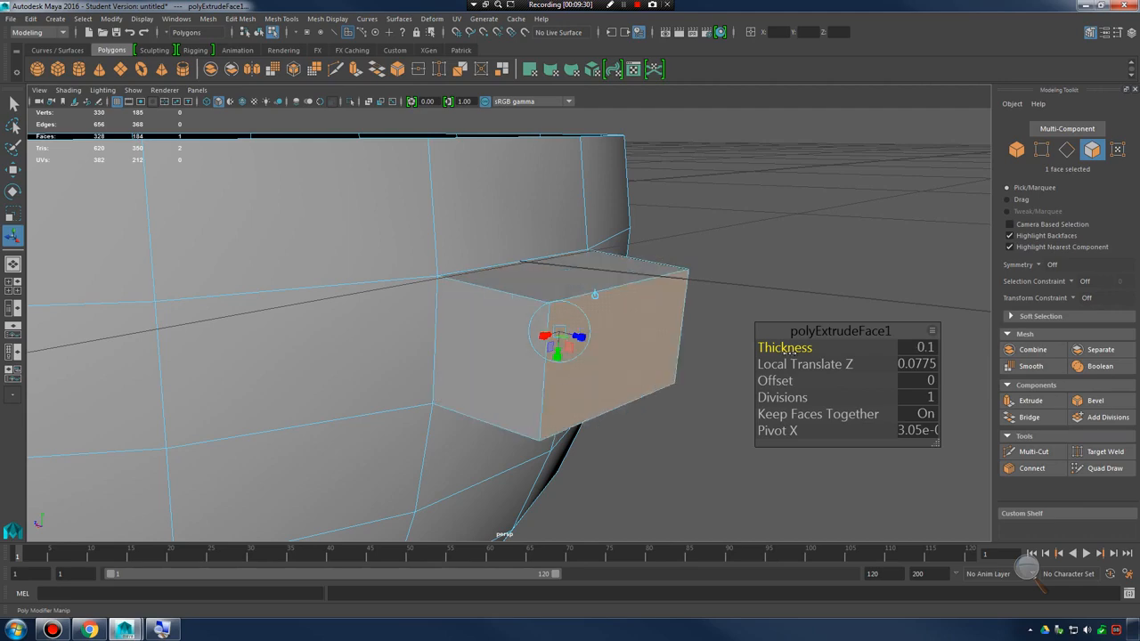
left_click_drag(644, 334, 537, 315, "alt")
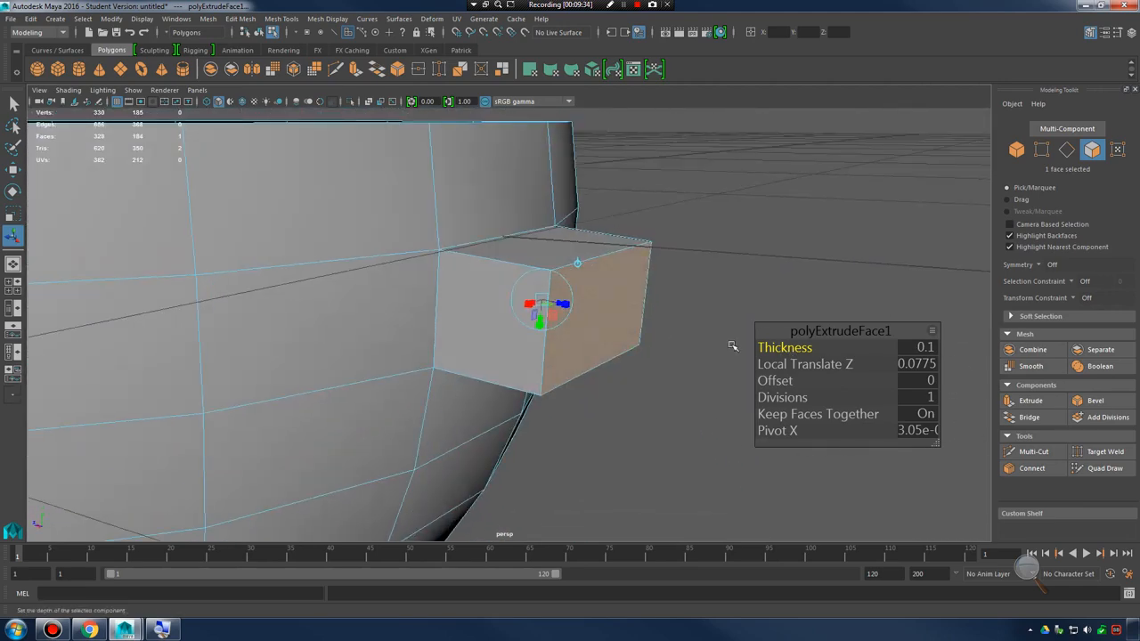
left_click_drag(797, 364, 798, 366)
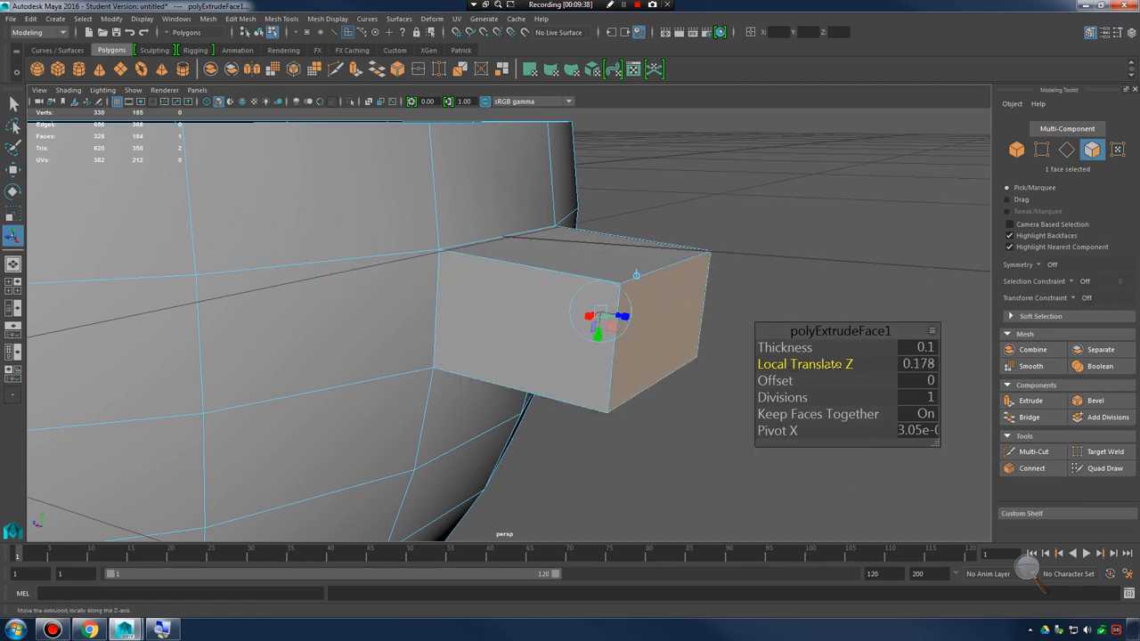
left_click_drag(623, 316, 582, 309)
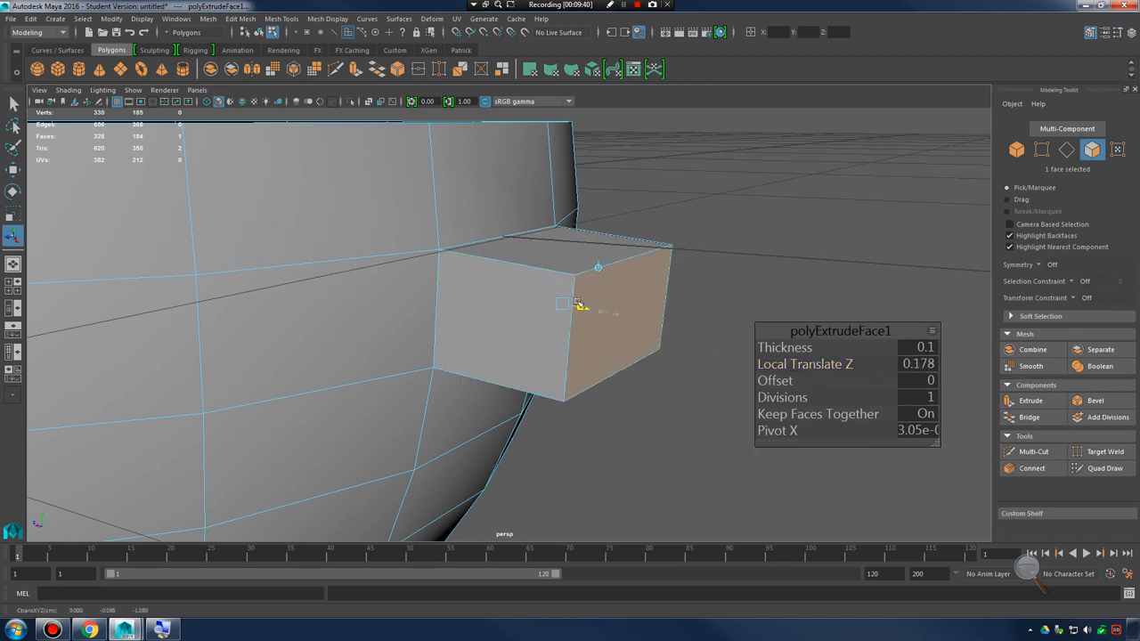
Reset the layout of the extrude settings to the default set of attributes
left_click(932, 332)
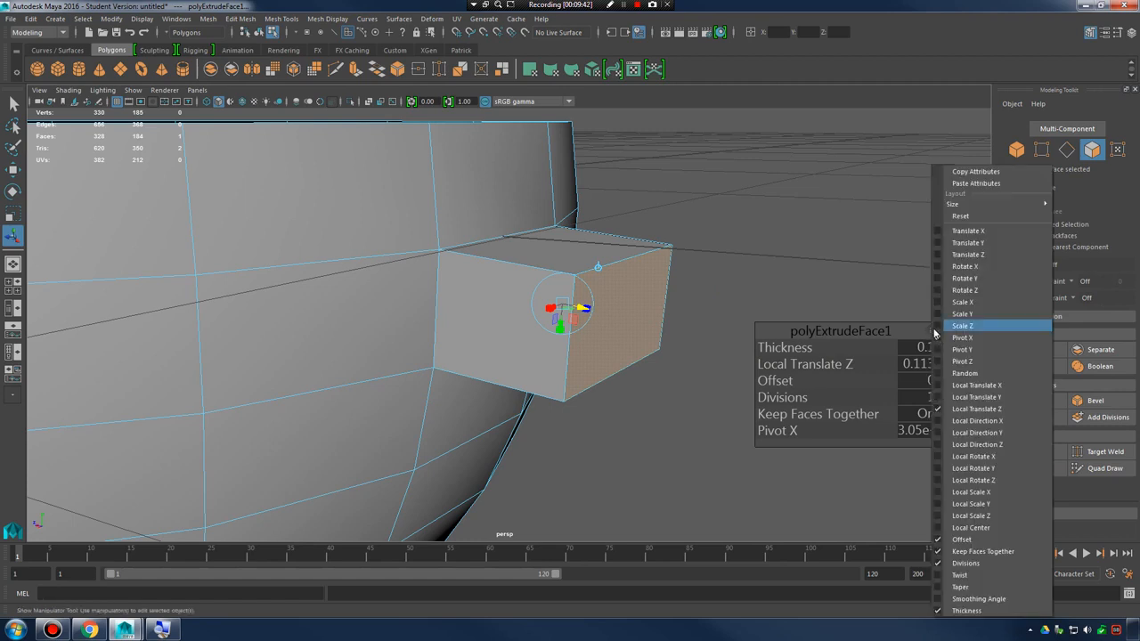
left_click(914, 331)
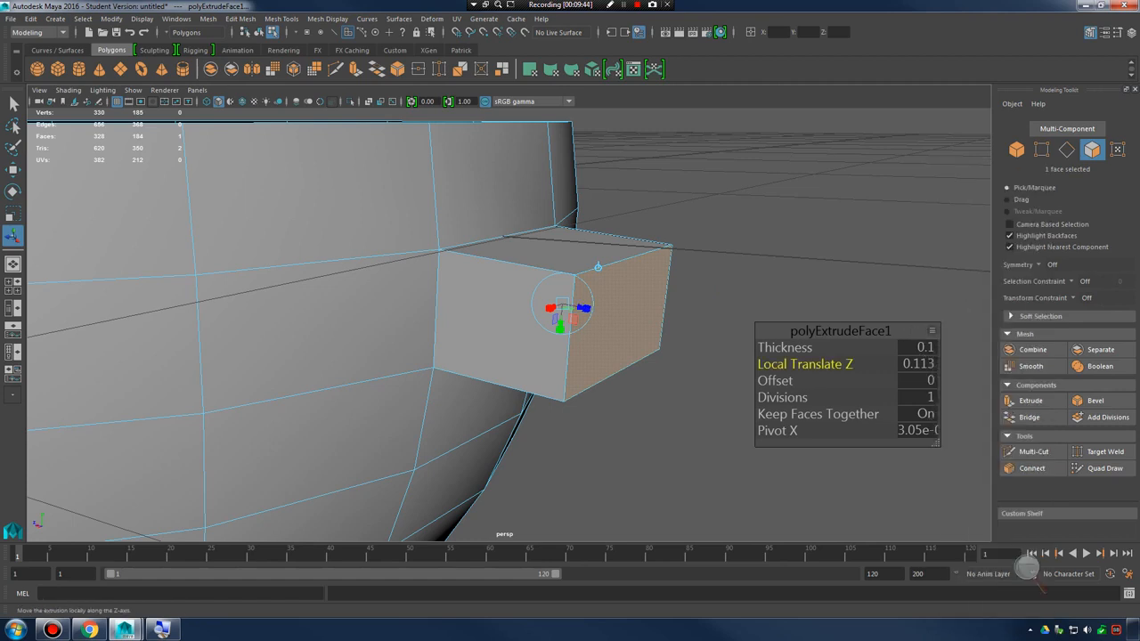
left_click(932, 332)
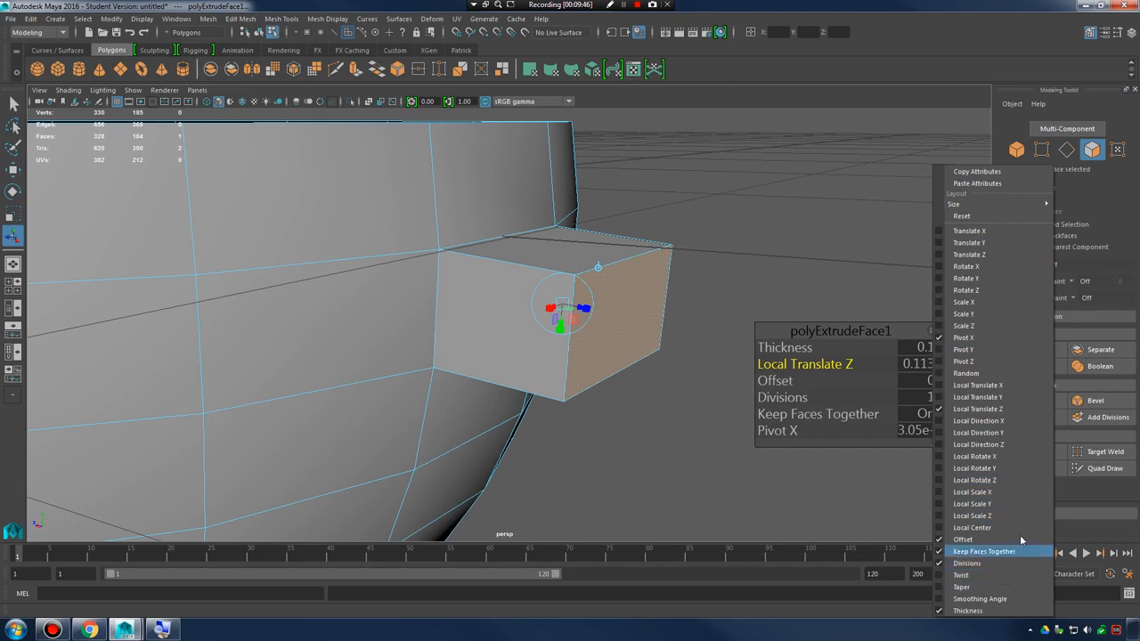
left_click(993, 216)
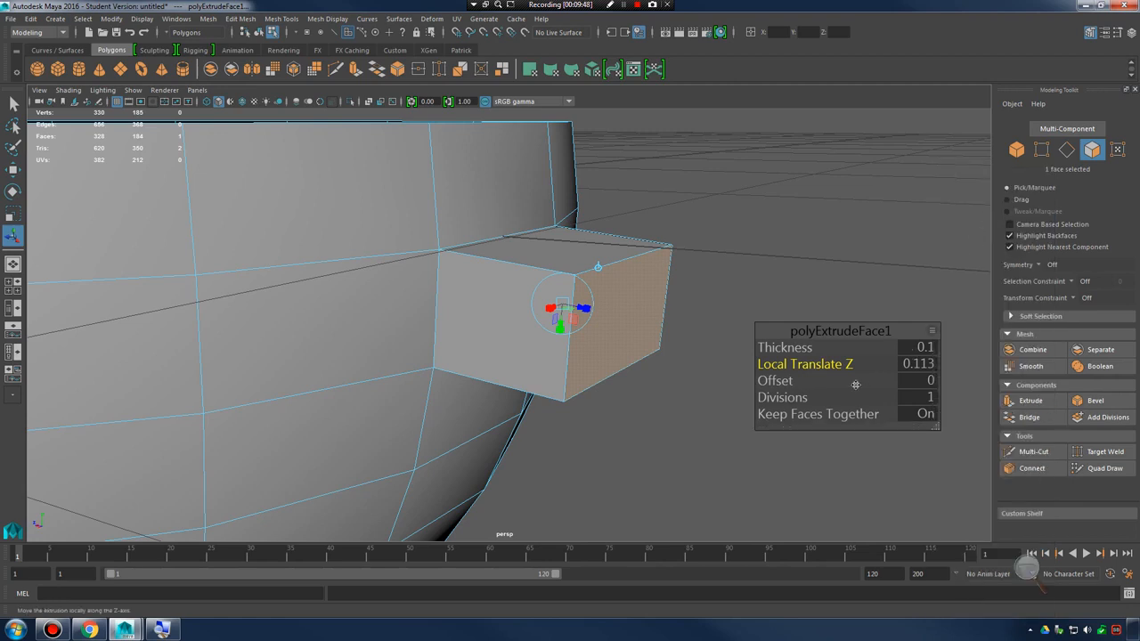
Reduce the extrusion's Local Translate Z to about 0.0133 and examine the block from several angles
left_click_drag(826, 364, 782, 383)
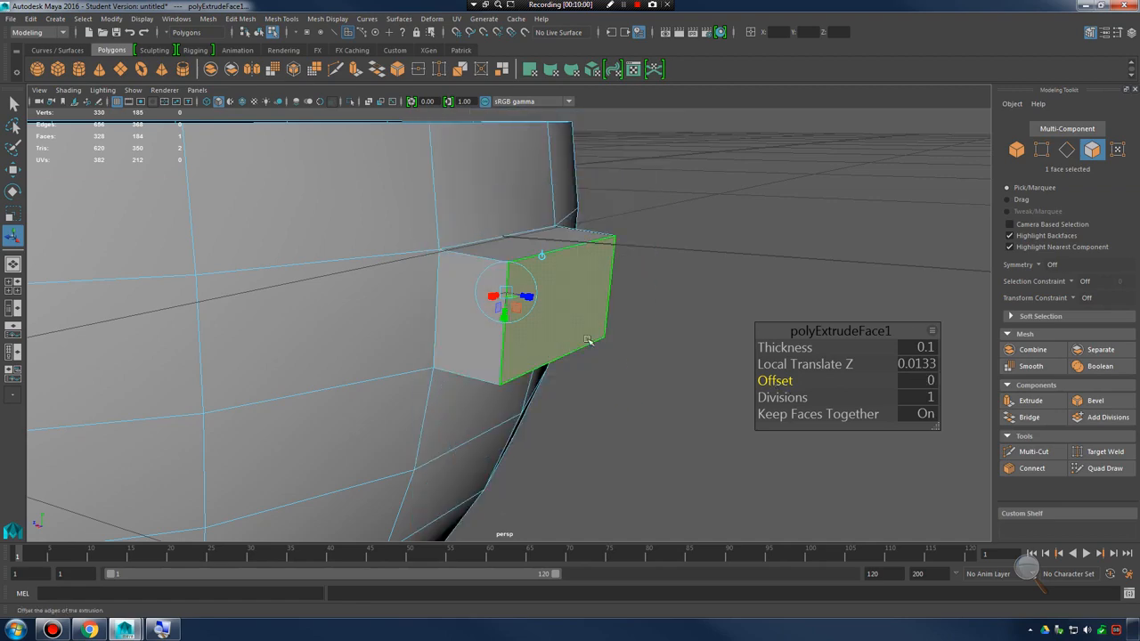
mouse_move(588, 340)
left_mouse_down("alt")
mouse_move(632, 326)
mouse_move(474, 333)
mouse_move(618, 364)
mouse_move(604, 328)
left_mouse_up("alt")
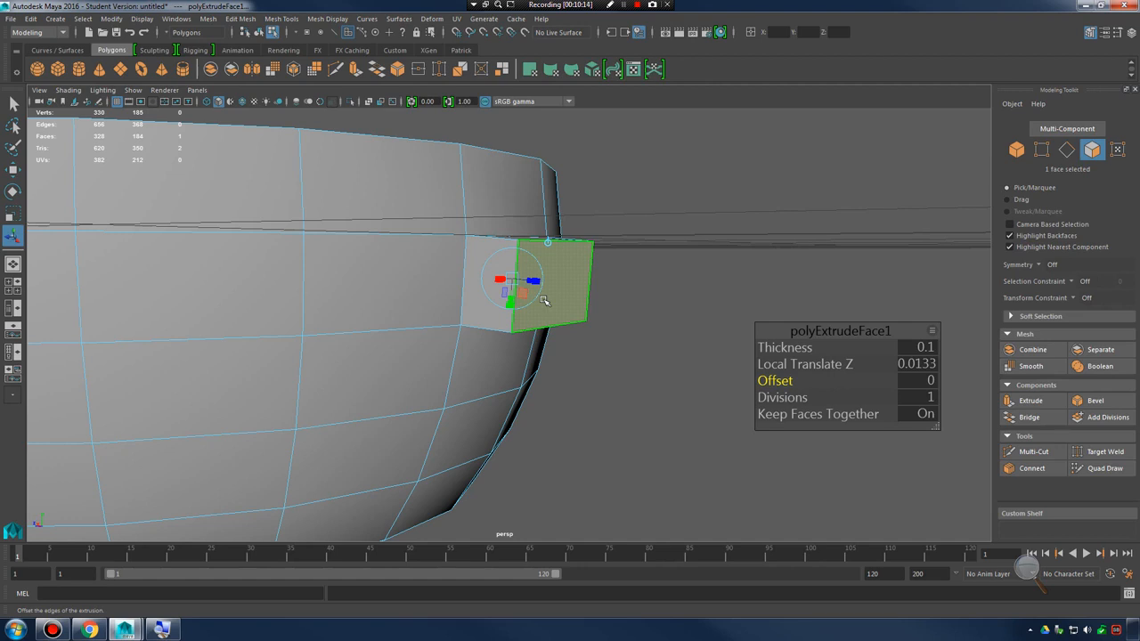
left_click_drag(560, 282, 581, 276, "alt")
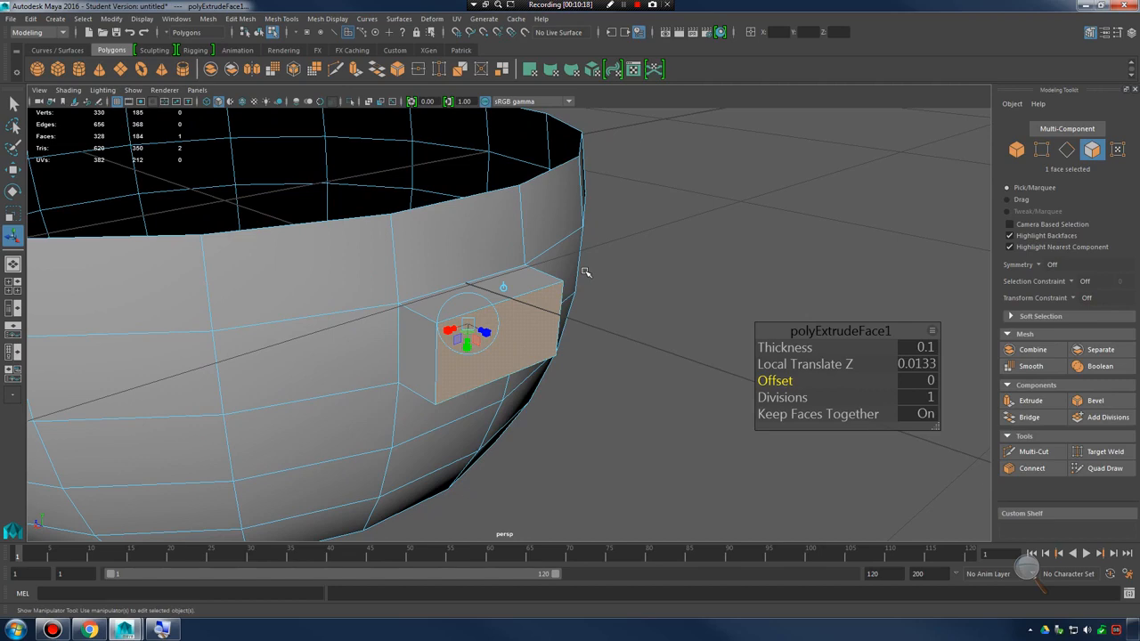
mouse_move(535, 308)
left_mouse_down("alt")
mouse_move(509, 295)
mouse_move(498, 262)
mouse_move(544, 254)
mouse_move(563, 306)
mouse_move(521, 307)
left_mouse_up("alt")
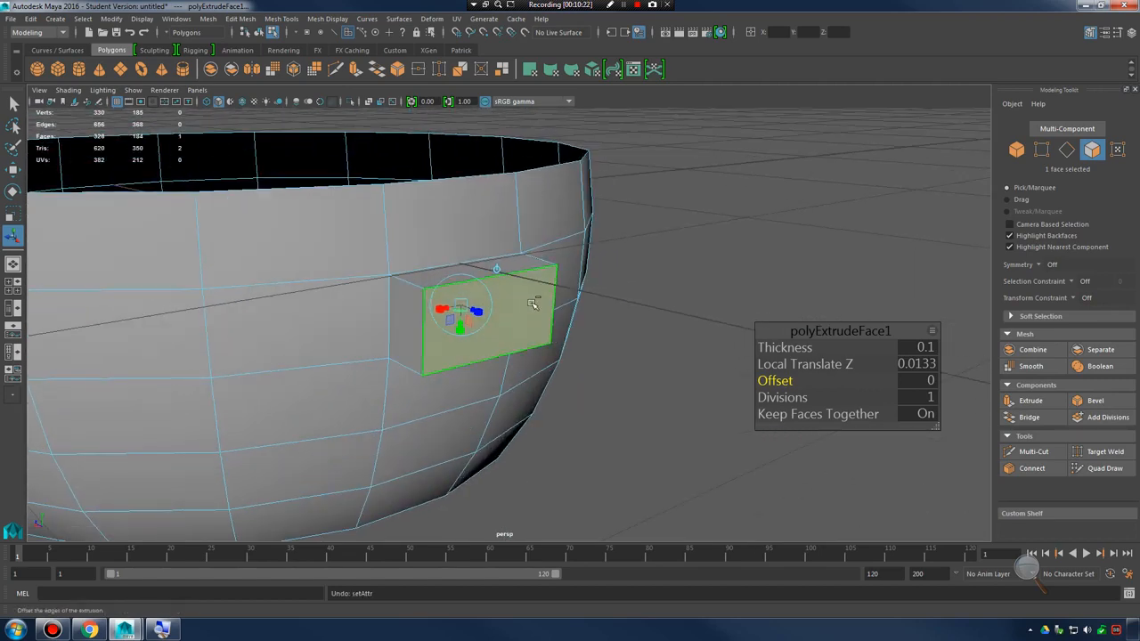
Undo the extrusion of the bowl's side face along with its setting changes
key("ctrl+z")
key("ctrl+z")
key("ctrl+z")
key("ctrl+z")
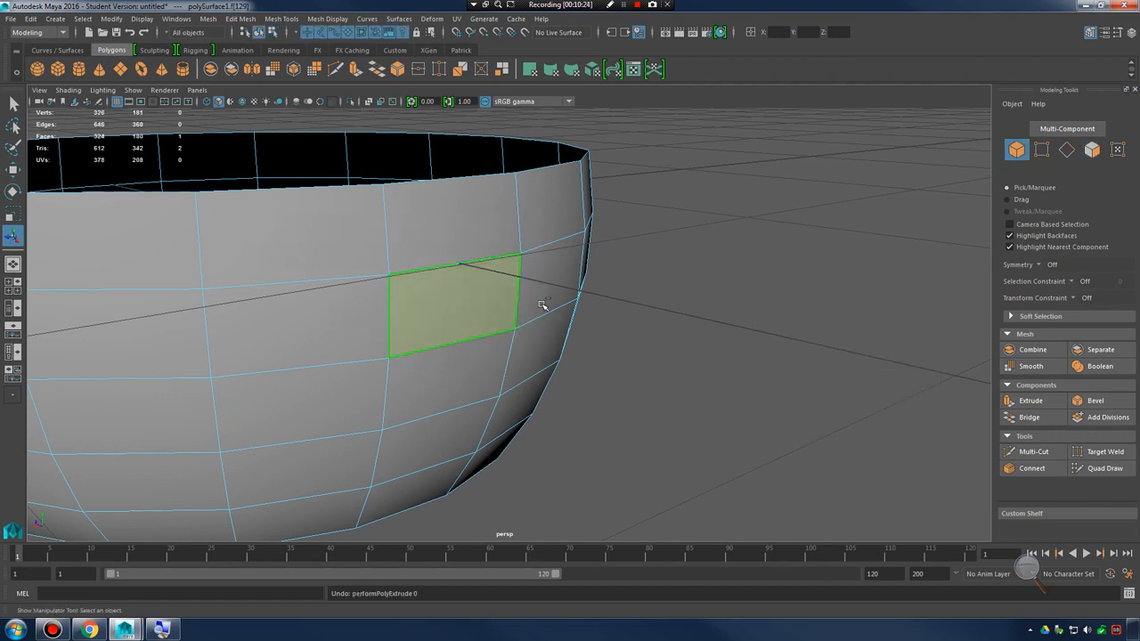
key("ctrl+z")
Select the bowl's front side face together with the faces behind it and try to extrude them outward
left_click_drag(611, 303, 580, 351, "alt")
left_click(511, 362)
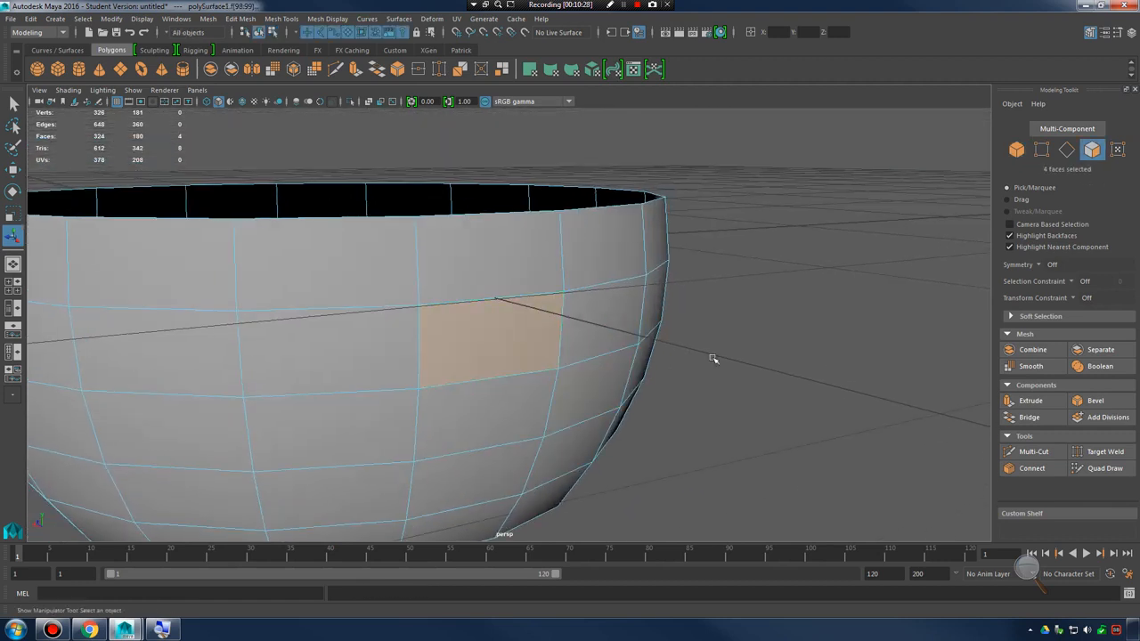
left_click_drag(712, 358, 478, 298, "alt")
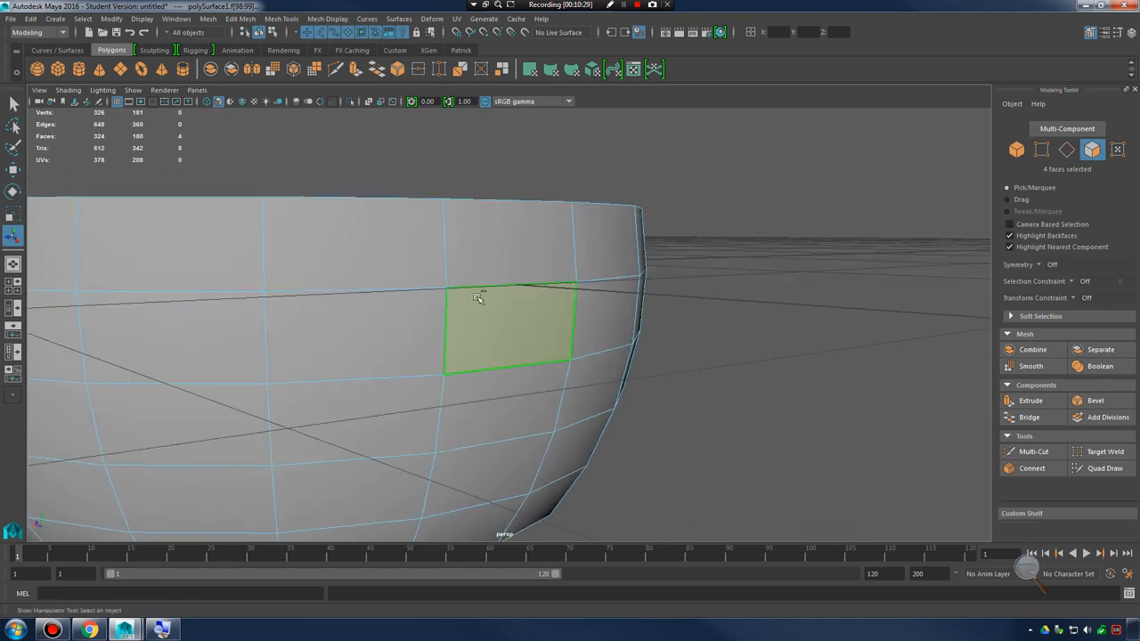
right_click(533, 299)
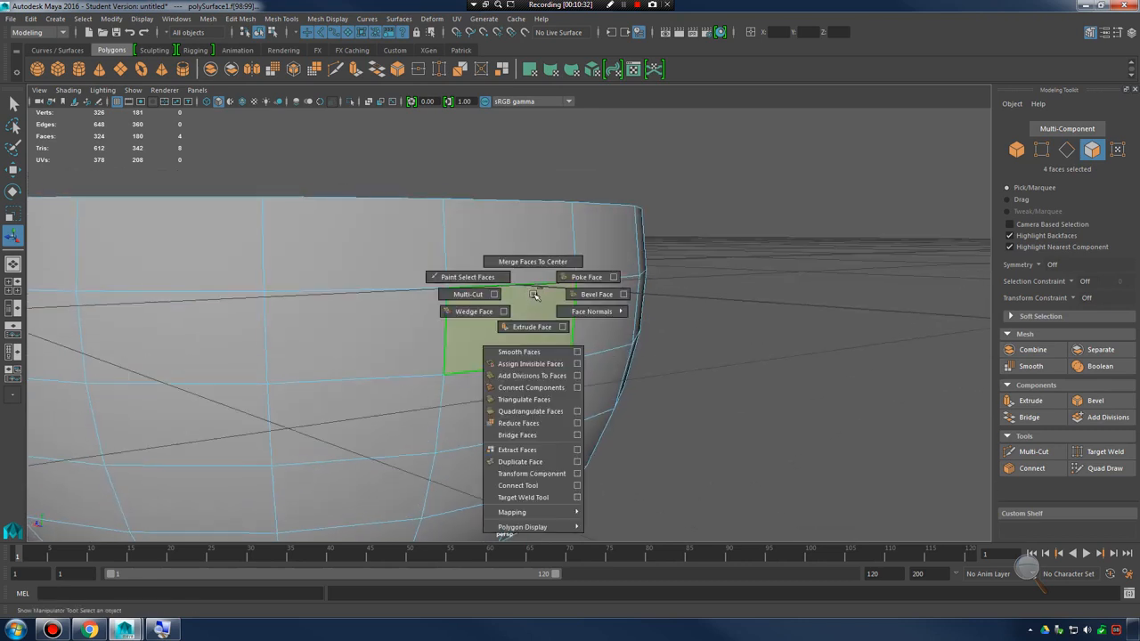
left_click(531, 327)
left_click_drag(534, 330, 604, 403, "alt")
left_click_drag(595, 356, 656, 371, "ctrl")
left_click_drag(463, 342, 614, 326, "alt")
Undo the trial extrusion, clear the selection, and select only the single front side face
key("ctrl+z")
key("ctrl+z")
key("ctrl+z")
left_click(654, 376)
left_click(432, 281)
middle_click_drag(432, 282, 531, 325, "alt")
scroll(531, 325, "up", 3)
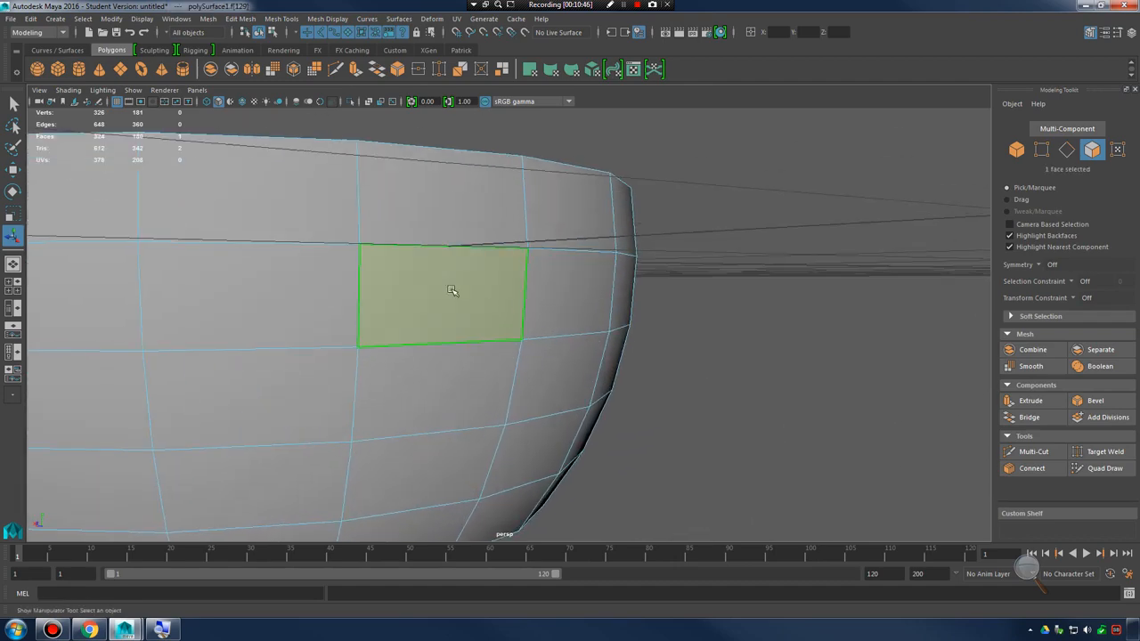
In wireframe display, clear the selection and marquee-select the front side face along with the faces behind it
left_click_drag(475, 311, 476, 312)
left_click_drag(478, 307, 513, 323, "alt")
key("4")
left_click_drag(570, 362, 579, 301, "alt")
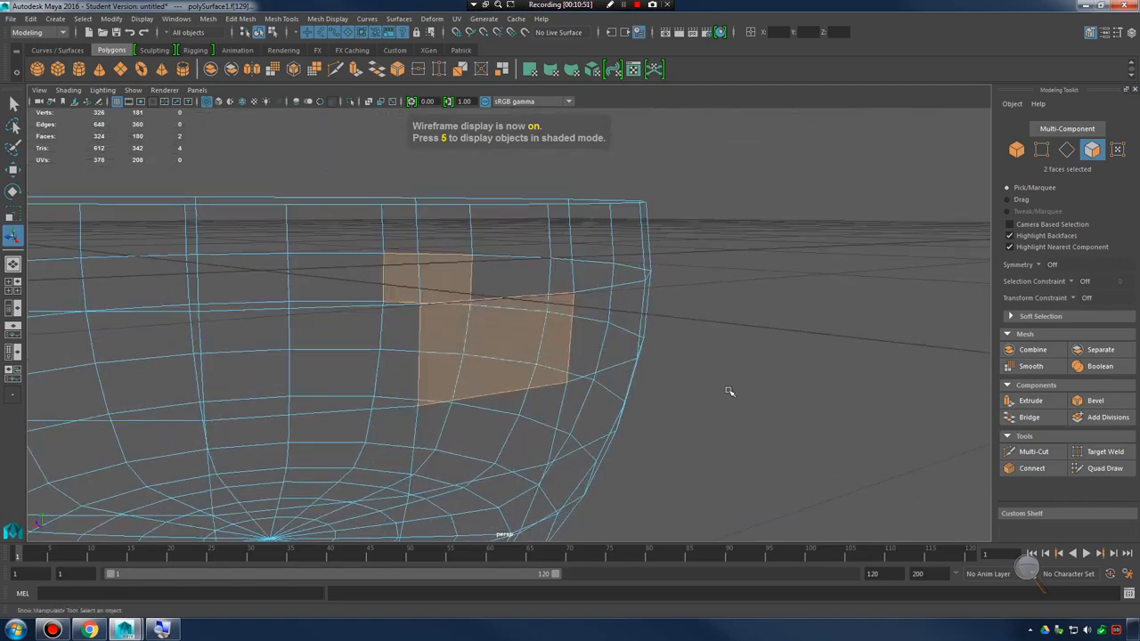
left_click(727, 389)
left_click_drag(523, 346, 480, 317, "alt")
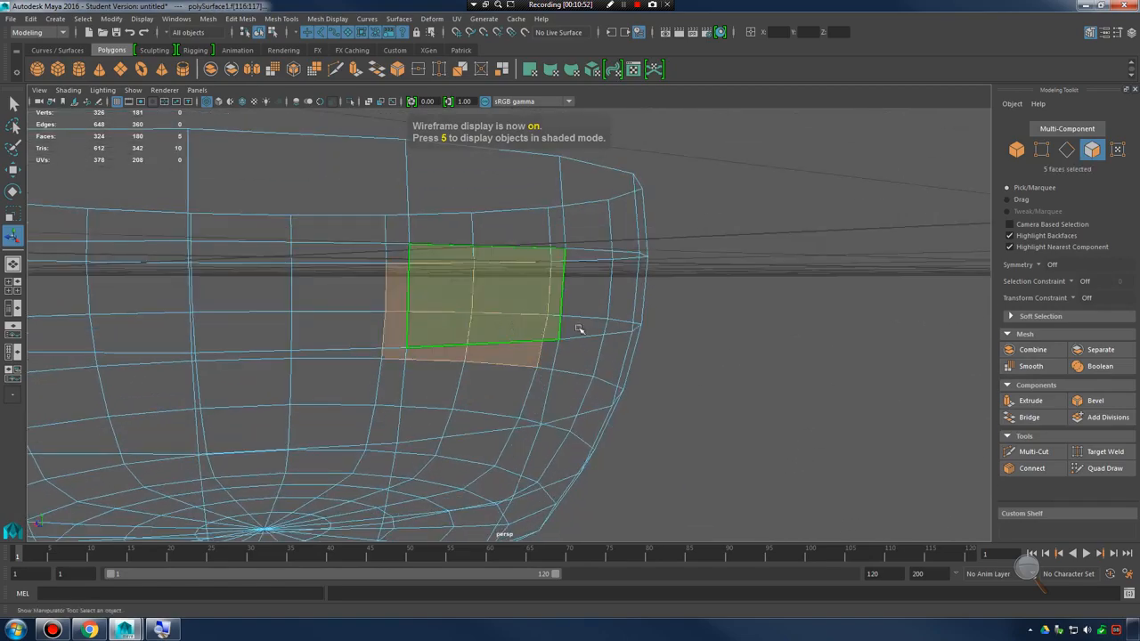
left_click_drag(580, 326, 480, 311, "alt")
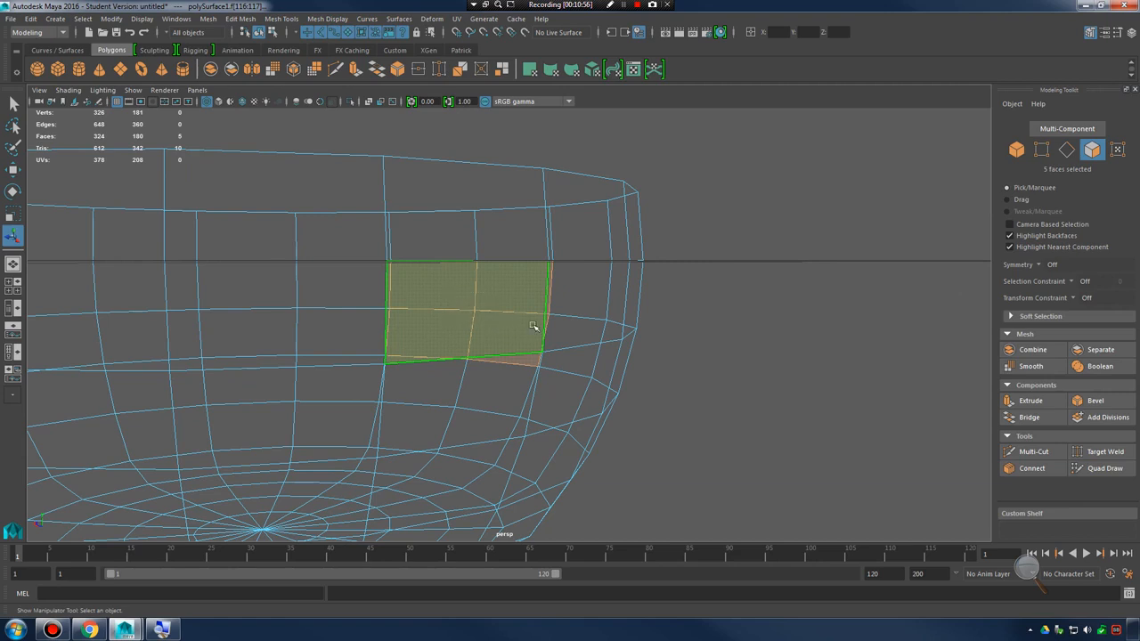
Return to shaded display and deselect the four far-side faces inside the bowl, keeping only the front side face selected
key("5")
key("4")
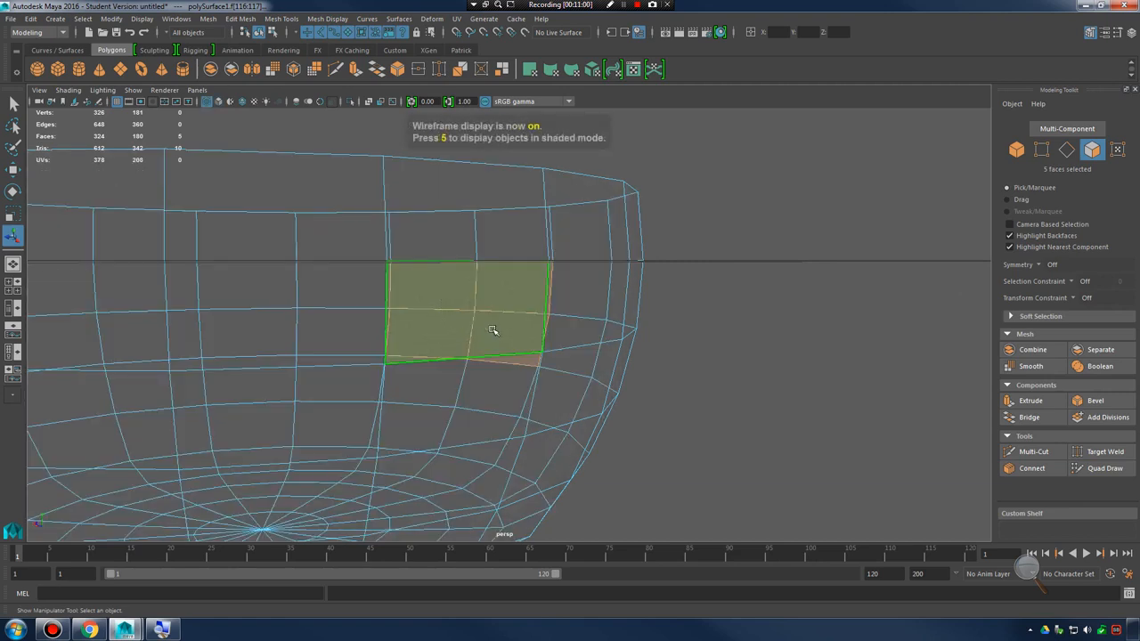
key("5")
left_click_drag(500, 328, 592, 325, "alt")
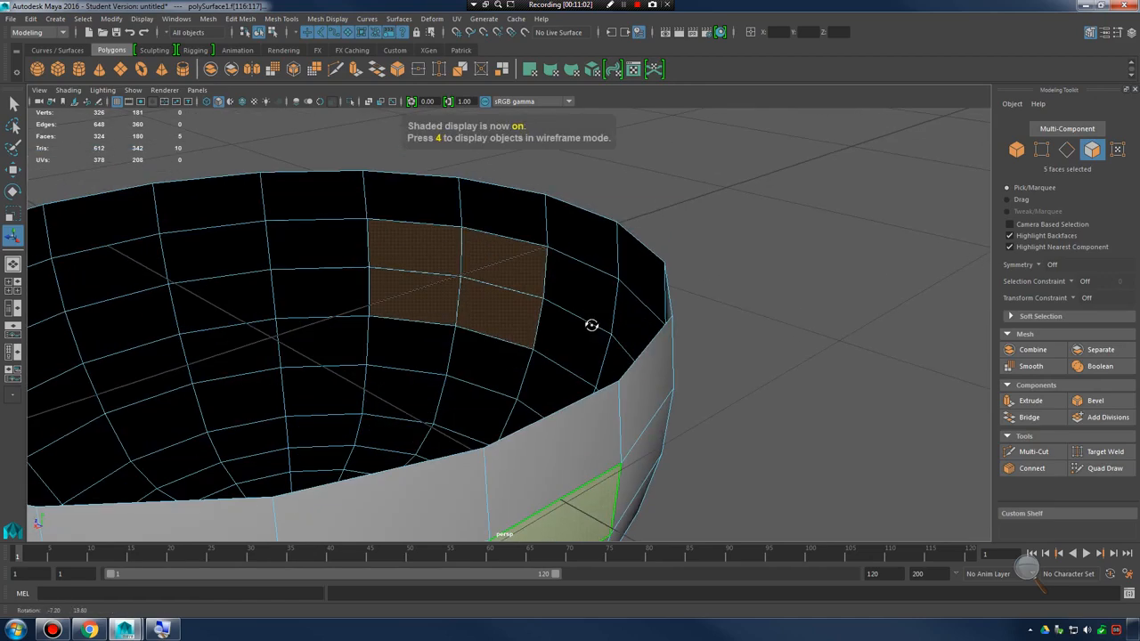
left_click_drag(359, 228, 512, 332, "ctrl")
Compare the face selection in wireframe and shaded display from several angles around the bowl
mouse_move(592, 345)
left_mouse_down("alt")
mouse_move(452, 305)
mouse_move(558, 355)
left_mouse_up("alt")
key("4")
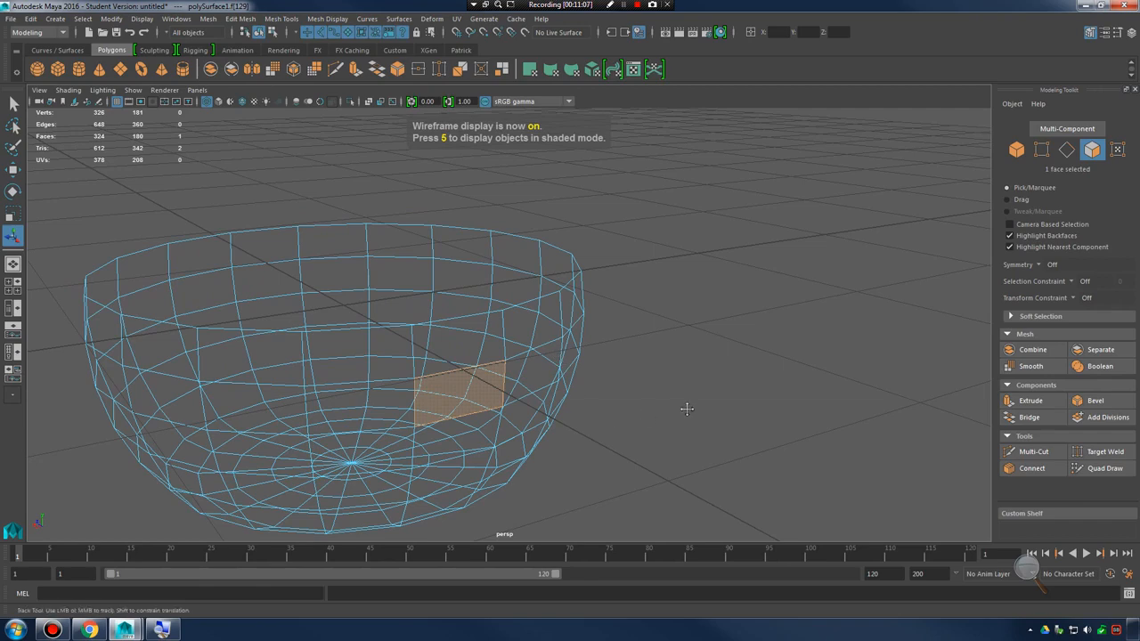
scroll(686, 409, "up", 5)
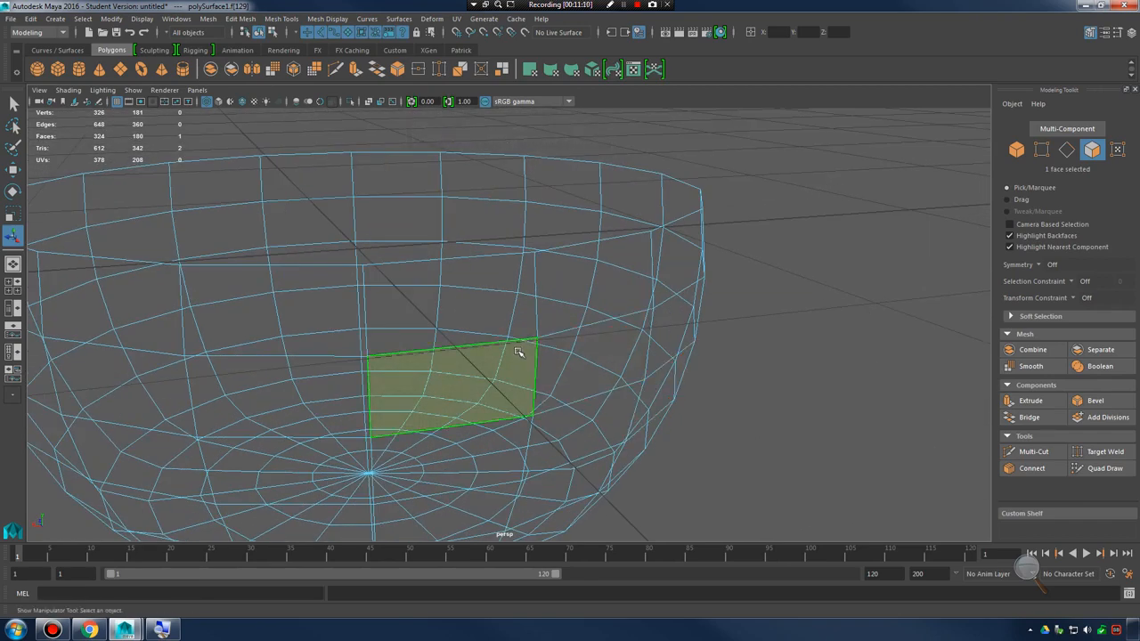
key("5")
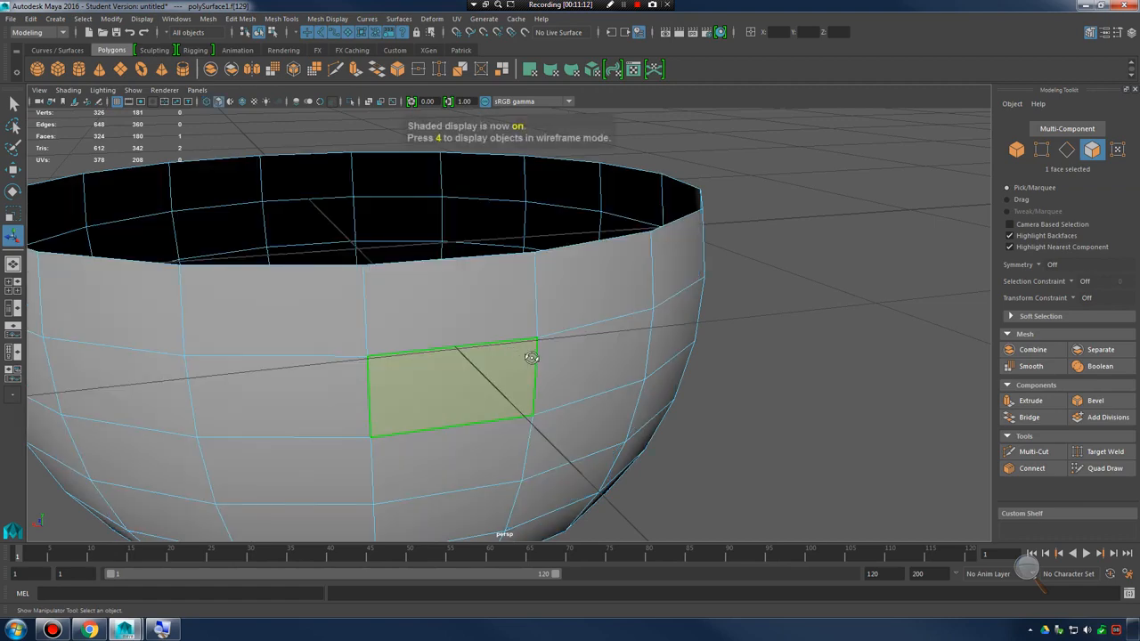
mouse_move(531, 357)
left_mouse_down("alt")
mouse_move(522, 294)
mouse_move(518, 360)
left_mouse_up("alt")
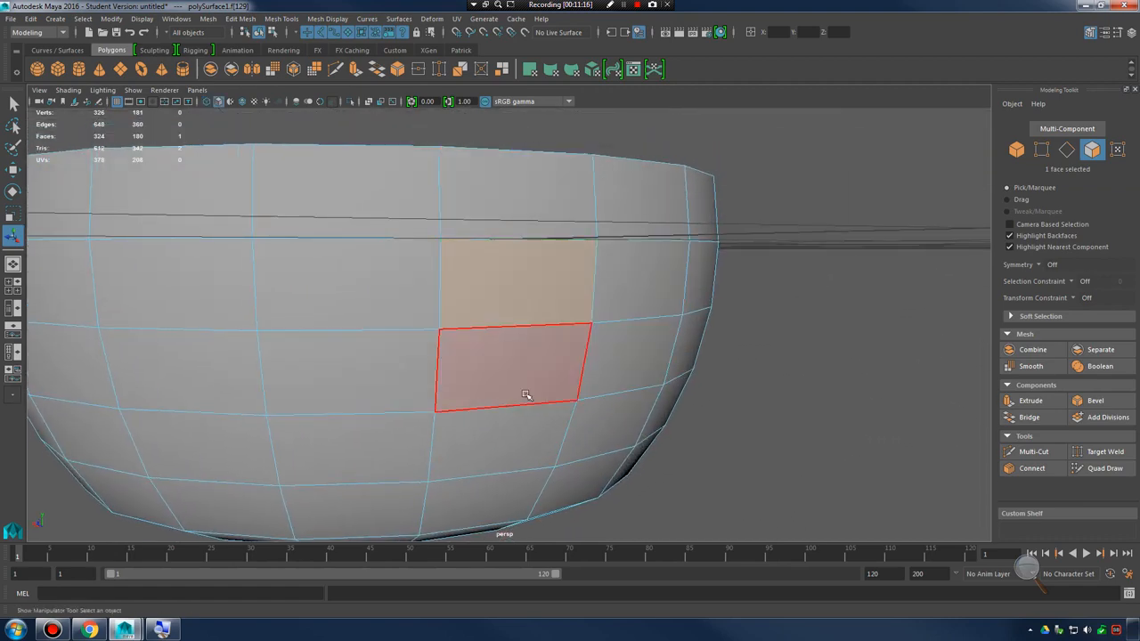
left_click_drag(483, 384, 600, 323, "alt")
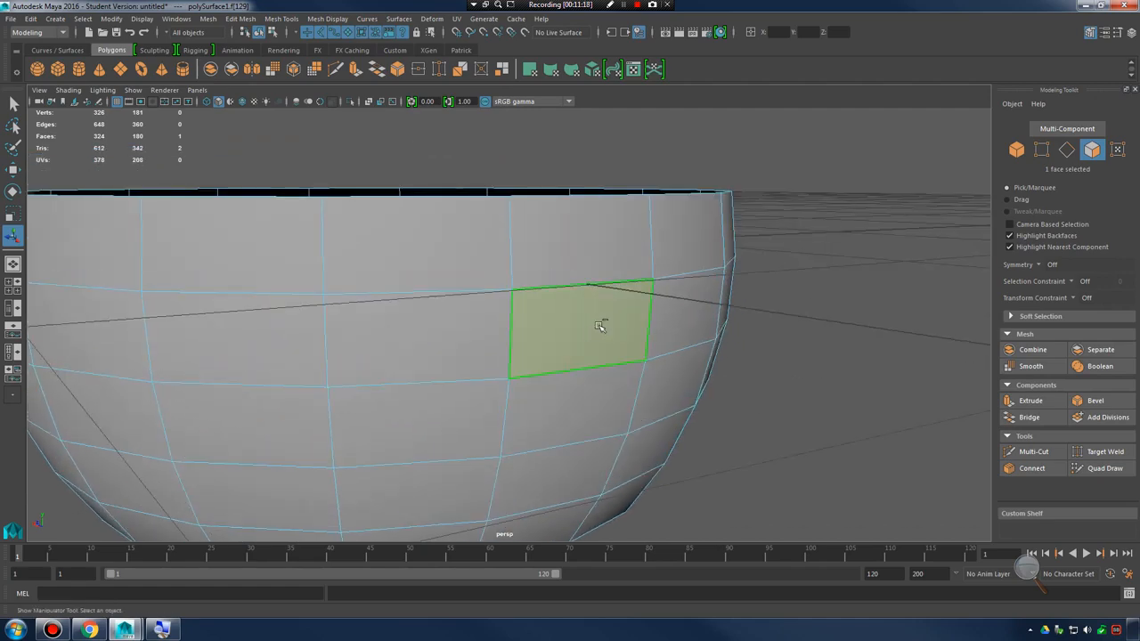
Extrude the front side face in place without any thickness and check the mesh in wireframe and shaded display
right_click_drag(578, 321, 579, 361, "shift")
mouse_move(719, 352)
left_mouse_down("alt")
mouse_move(712, 374)
mouse_move(686, 338)
mouse_move(656, 362)
mouse_move(641, 349)
mouse_move(783, 262)
mouse_move(753, 300)
mouse_move(763, 293)
mouse_move(728, 287)
mouse_move(623, 315)
mouse_move(636, 333)
mouse_move(682, 346)
mouse_move(634, 344)
mouse_move(646, 337)
left_mouse_up("alt")
key("4")
key("5")
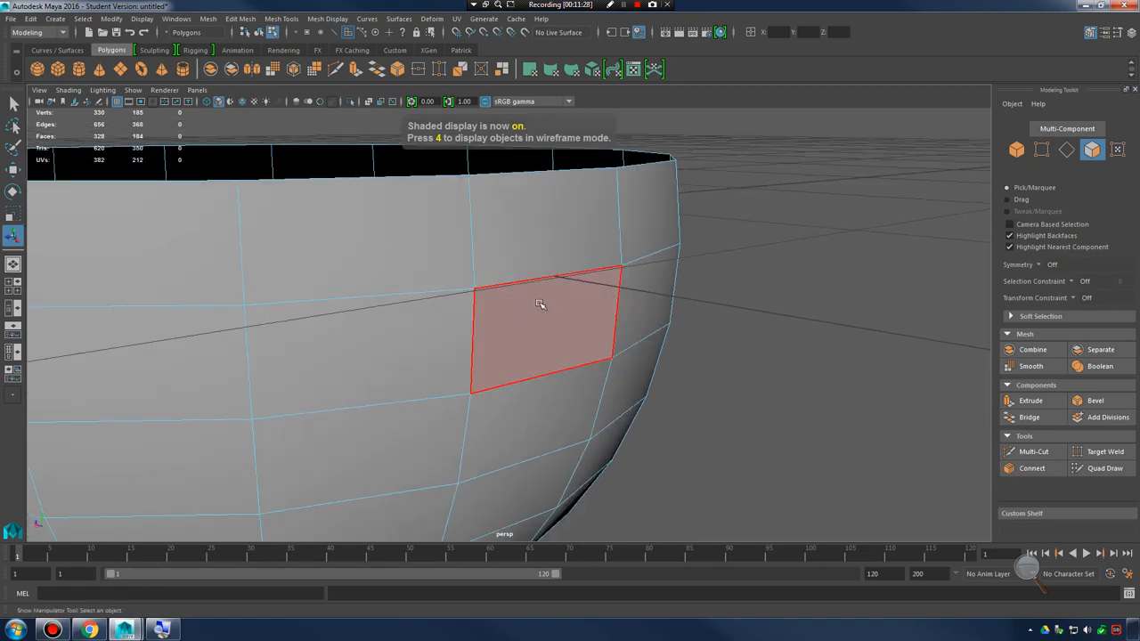
Extrude the same side face again, pulling it outward to a Local Translate Z of 0.21
right_click_drag(579, 312, 630, 341, "shift")
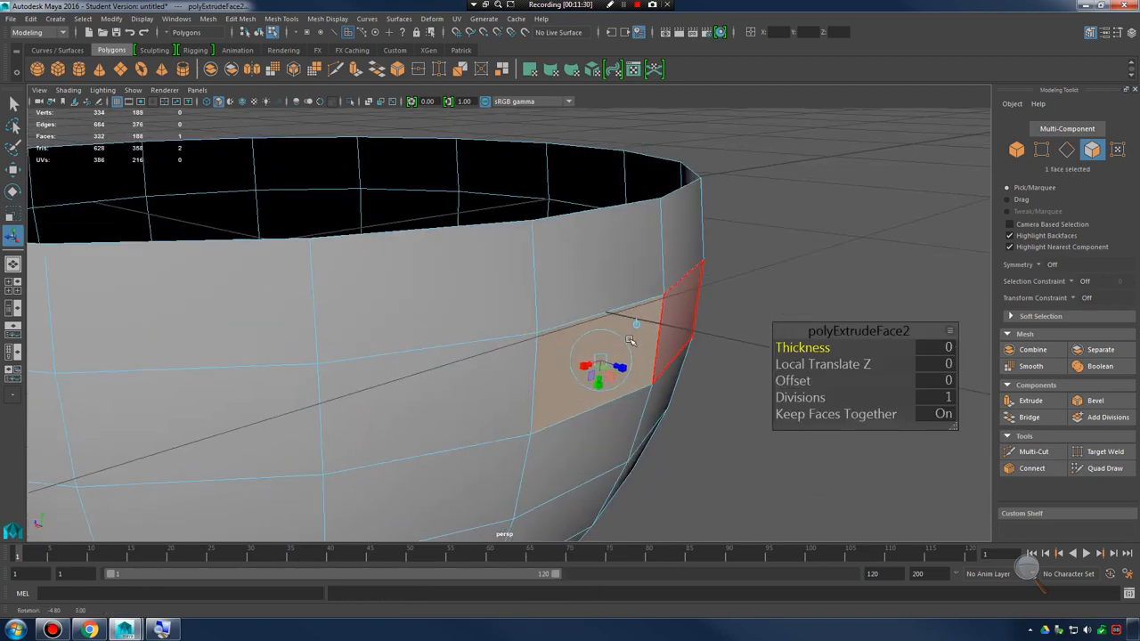
left_click_drag(629, 340, 728, 402, "alt")
scroll(654, 384, "down", 3)
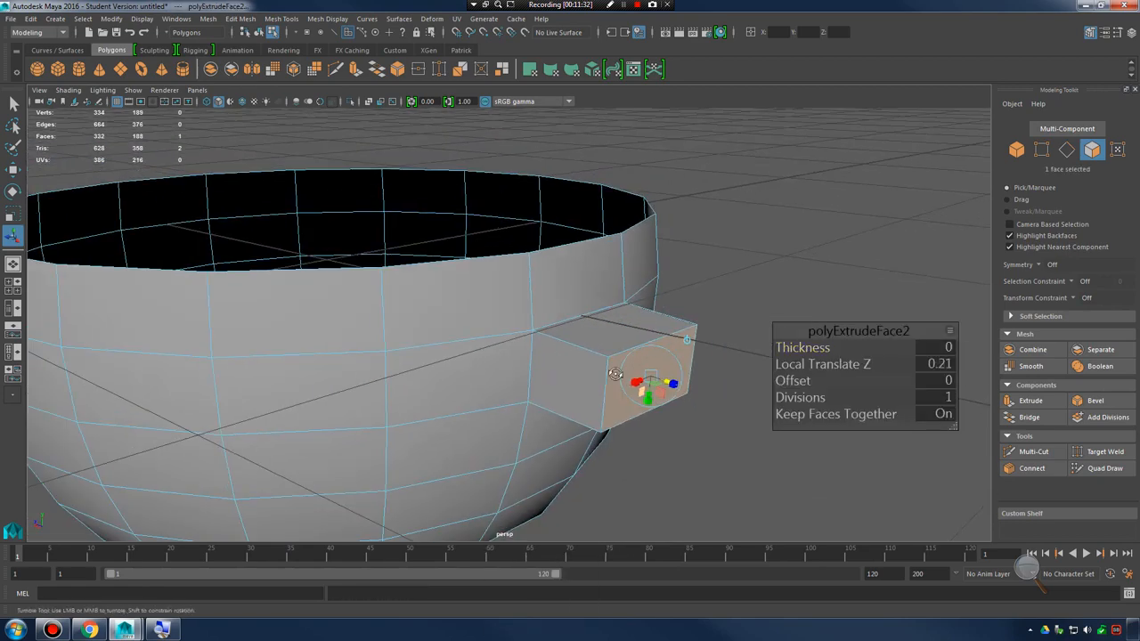
left_click_drag(615, 374, 620, 363, "alt")
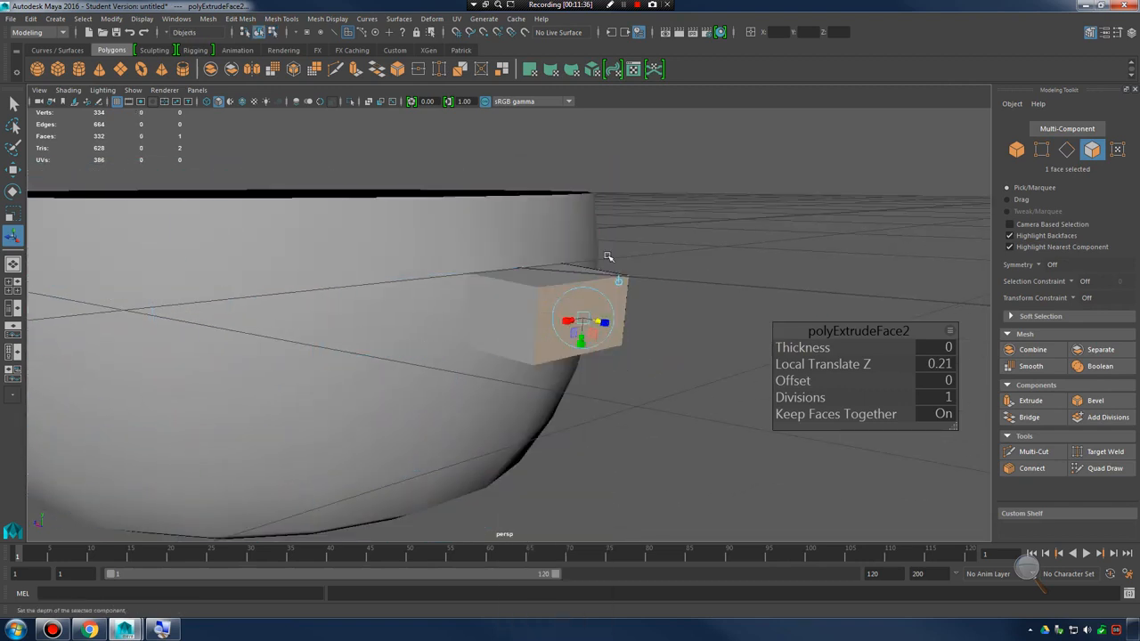
Switch to object mode and turn on the smooth mesh preview to inspect the protruding block on the bowl
key("F8")
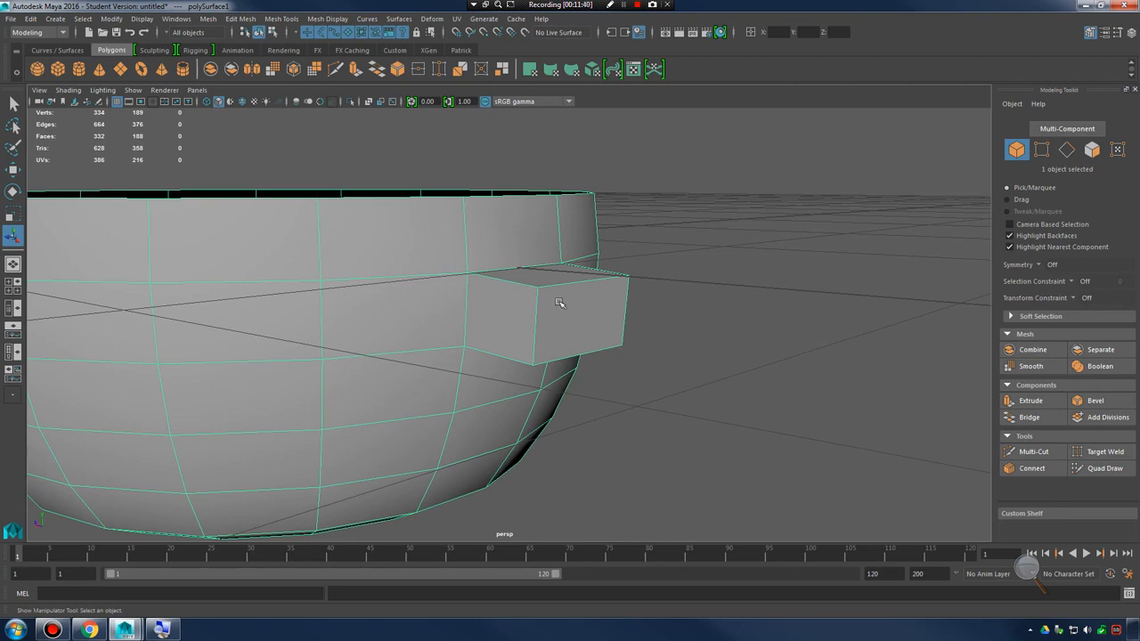
left_click_drag(558, 303, 631, 349, "alt")
key("3")
right_click_drag(579, 288, 581, 319)
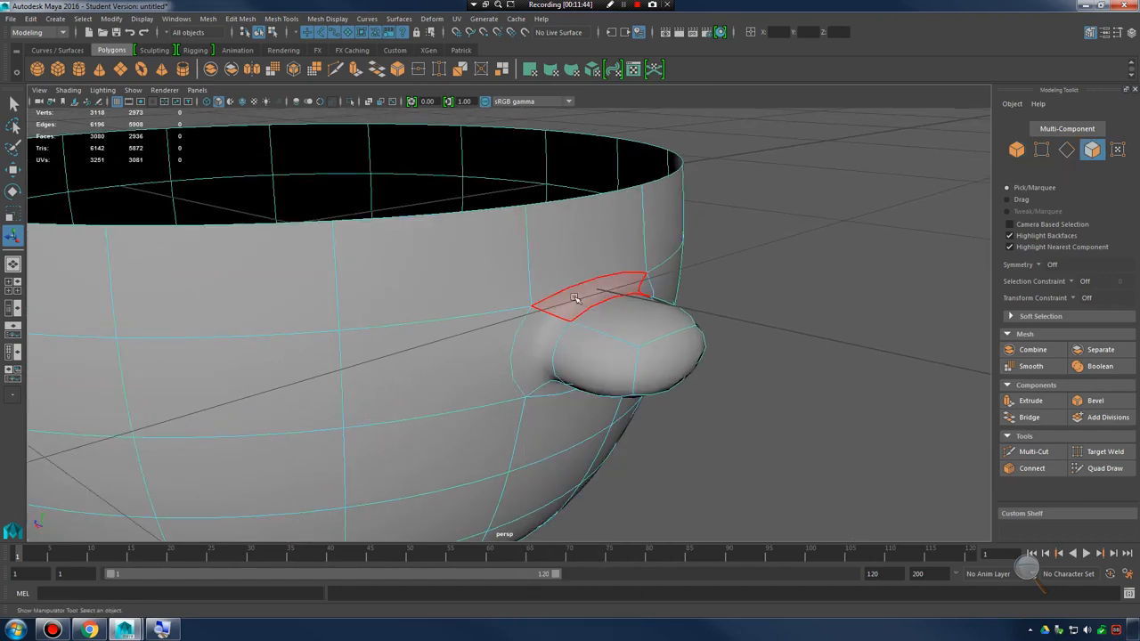
Select the four faces surrounding the base of the smoothed protrusion
left_click(540, 336, "shift")
left_click_drag(592, 366, 522, 326, "alt")
middle_click_drag(393, 223, 516, 341, "alt")
left_click_drag(516, 341, 445, 331, "alt")
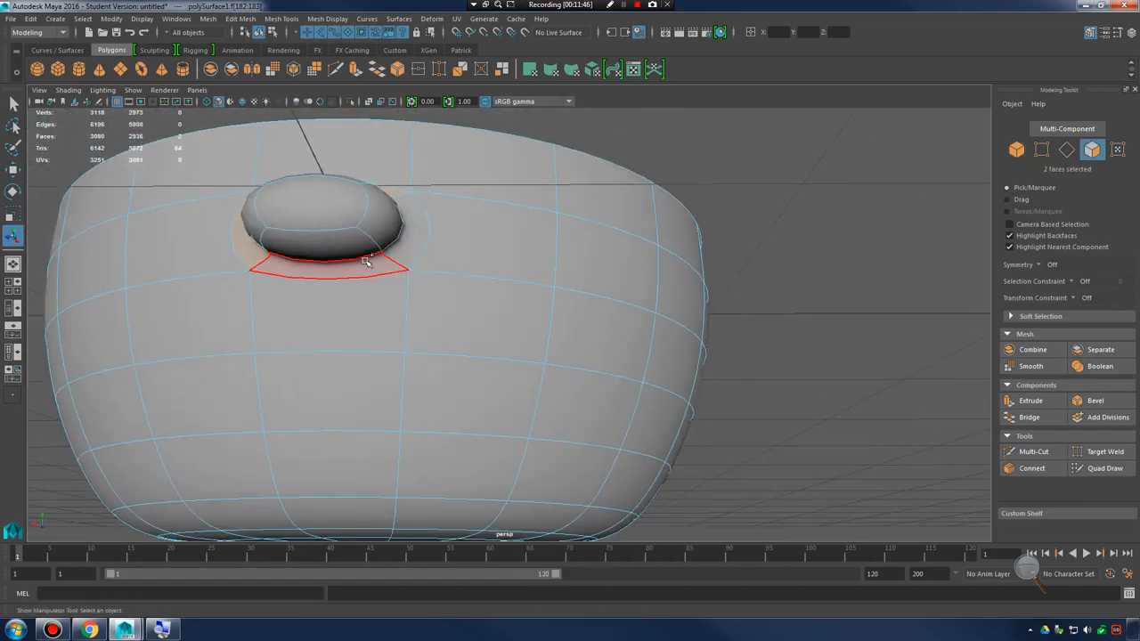
left_click(366, 260, "shift")
left_click(404, 239, "shift")
Compare the ring of selected faces at the protrusion's base in smoothed and unsmoothed display
left_click_drag(407, 242, 529, 292, "alt")
key("1")
left_click_drag(615, 389, 629, 368, "alt")
key("3")
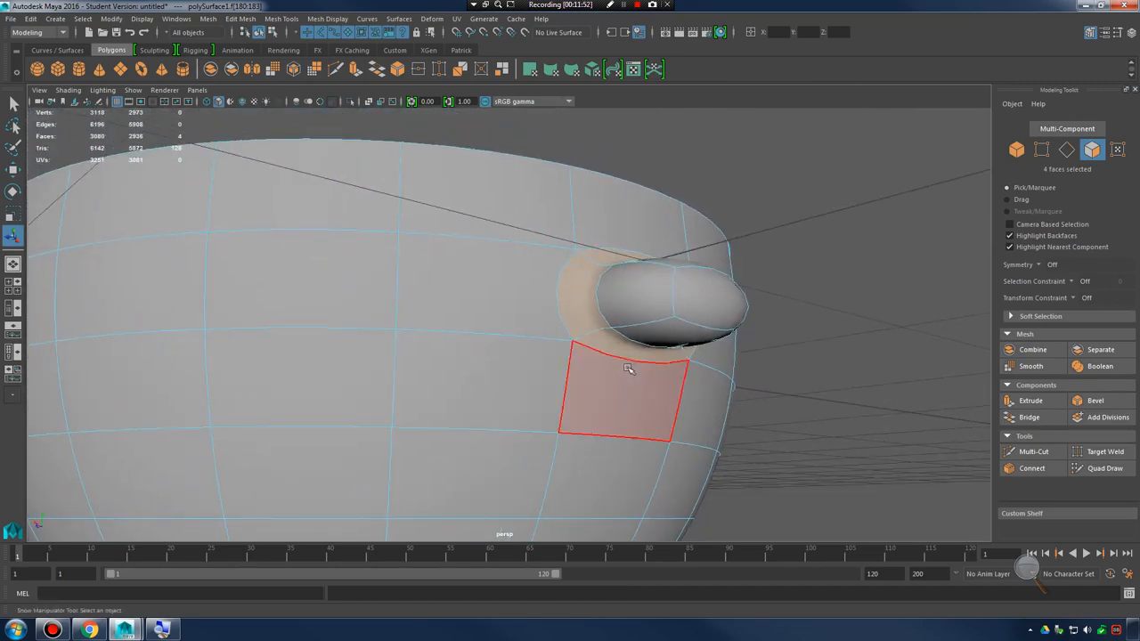
left_click_drag(661, 316, 700, 405, "alt")
key("1")
middle_click_drag(700, 405, 650, 347, "alt")
left_click_drag(650, 347, 651, 351, "alt")
middle_click_drag(651, 351, 560, 335, "alt")
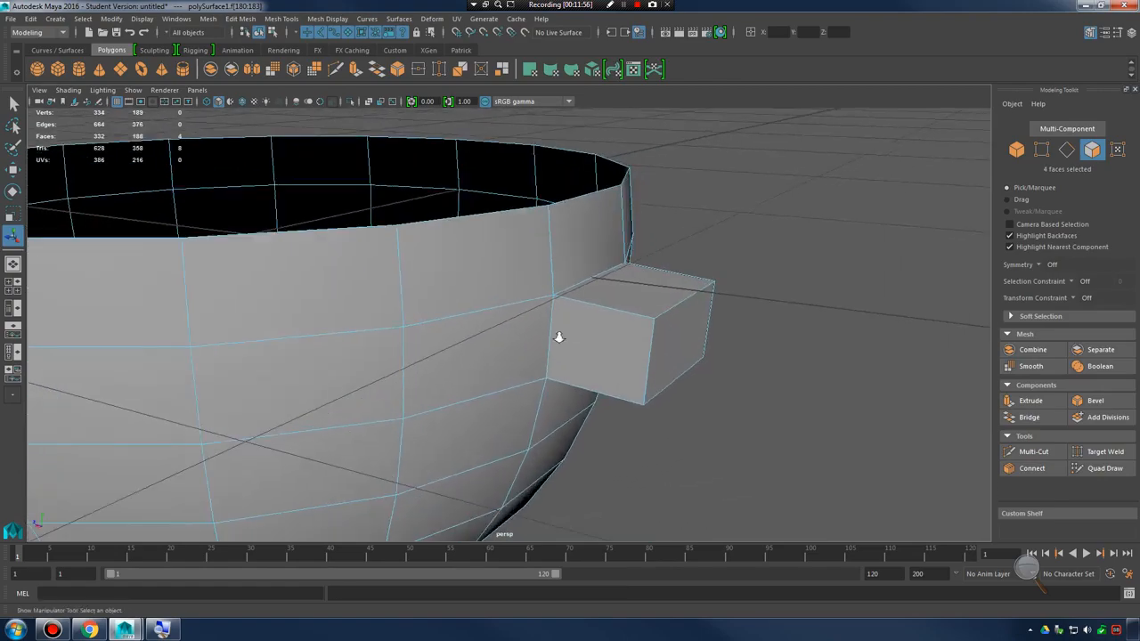
Undo the face selections and both extrusions of the bowl's side face
right_click_drag(560, 335, 654, 343, "alt")
left_click_drag(669, 335, 596, 345, "alt")
key("ctrl+z")
key("ctrl+z")
key("ctrl+z")
key("ctrl+z")
key("ctrl+z")
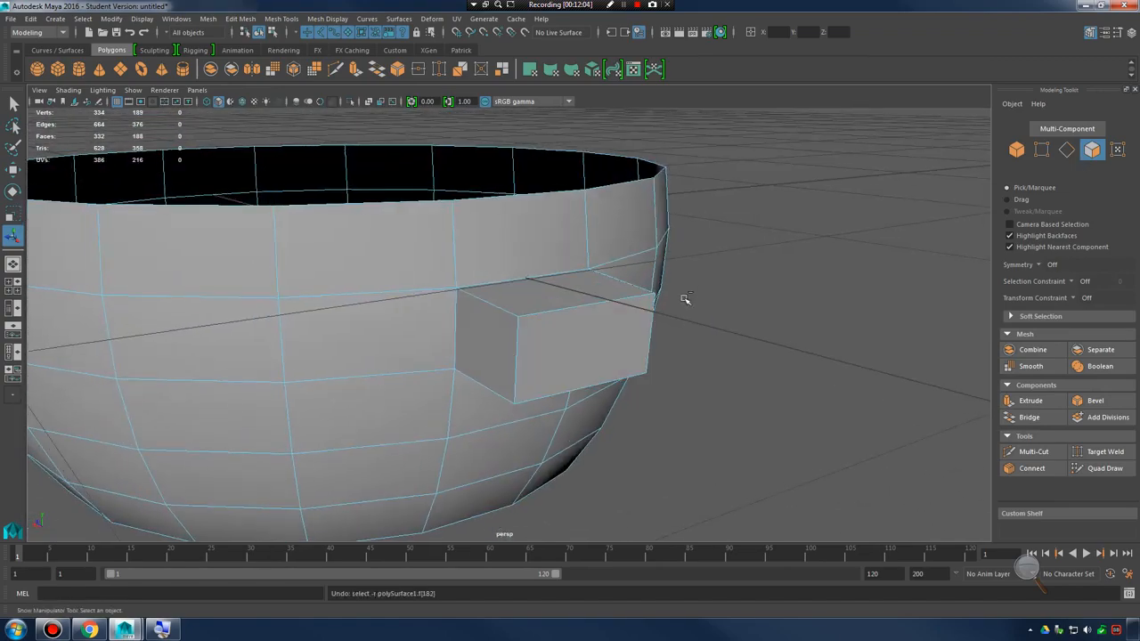
key("ctrl+e")
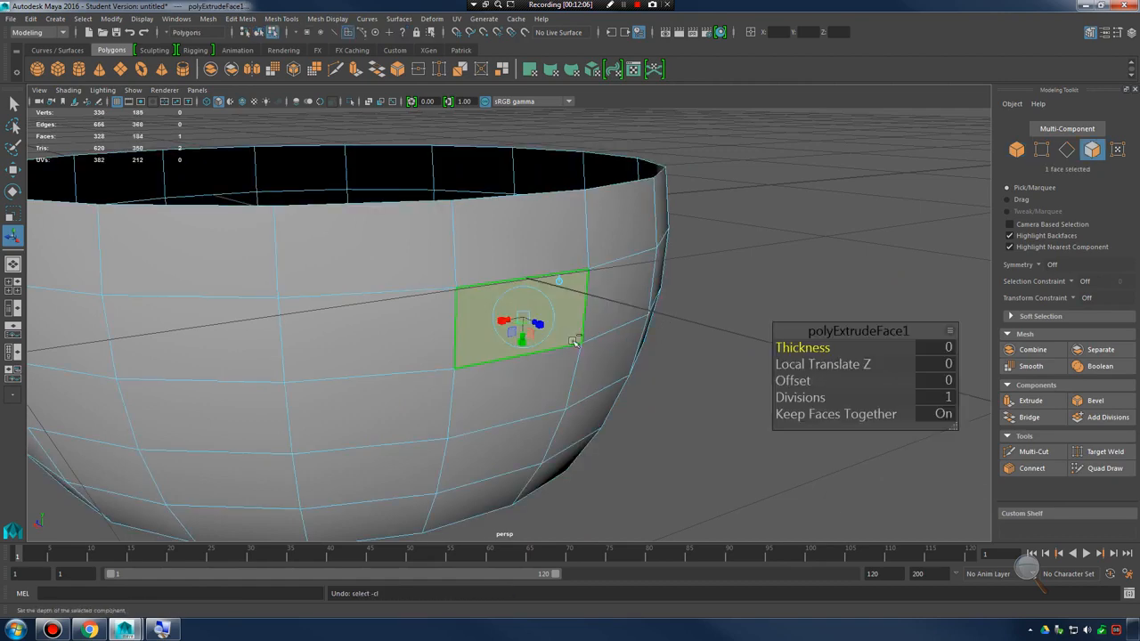
key("ctrl+z")
key("ctrl+z")
Clear the five-face selection, select only the front side face, and extrude it in place without moving it
left_click_drag(614, 304, 637, 357, "alt")
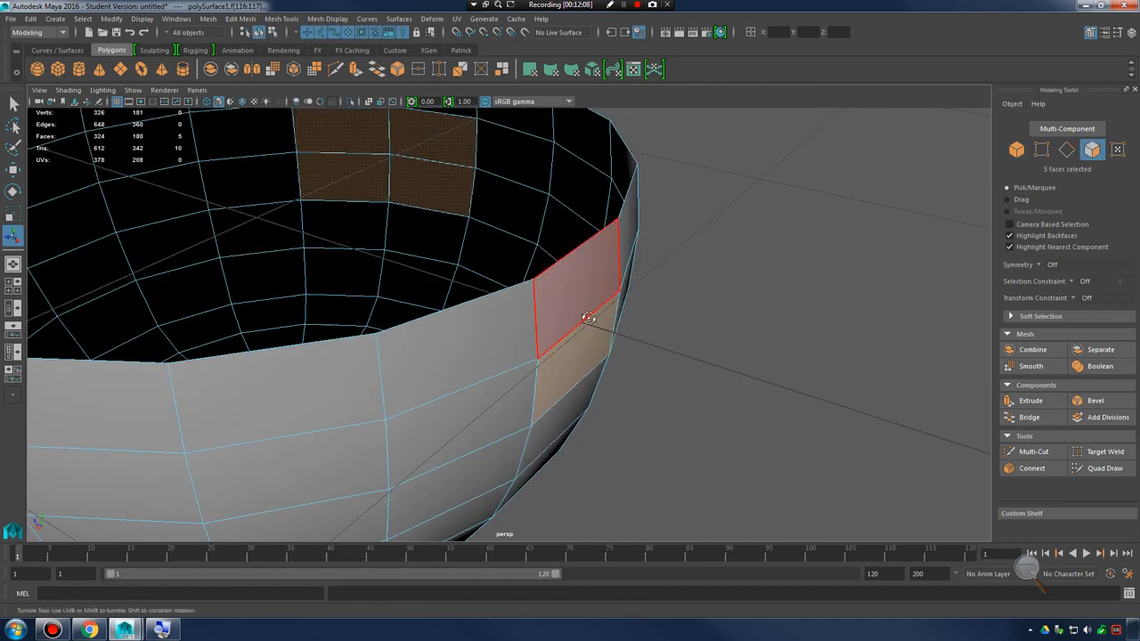
left_click_drag(583, 317, 541, 285, "alt")
right_click_drag(571, 289, 571, 320)
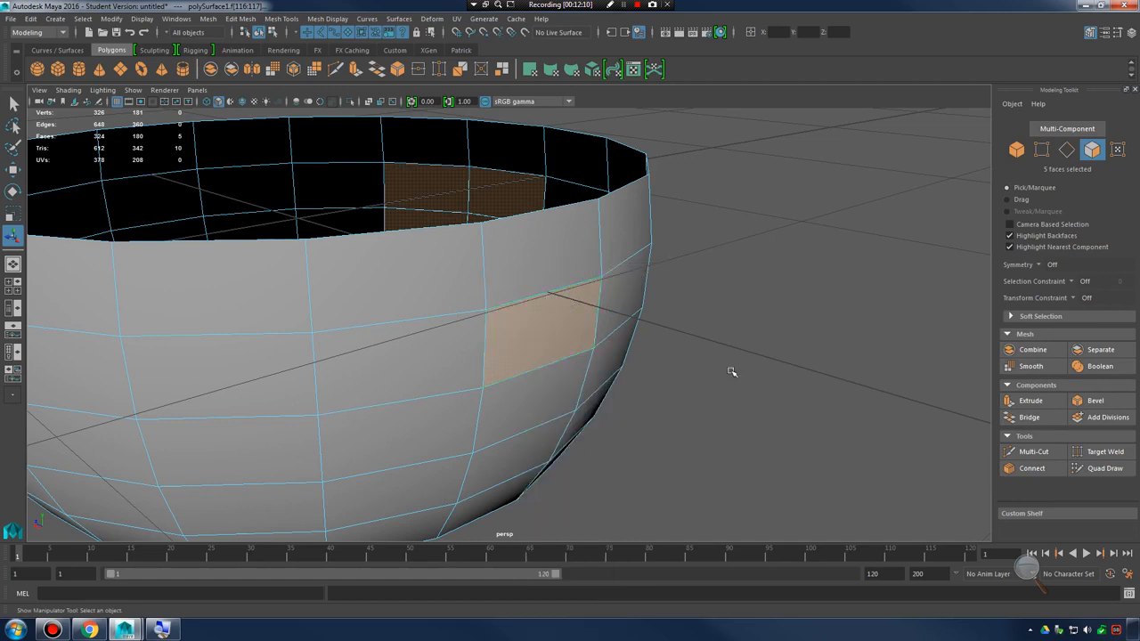
left_click(733, 374)
left_click(574, 340)
left_click_drag(632, 362, 663, 370, "alt")
right_click_drag(525, 307, 522, 338, "shift")
left_click_drag(618, 351, 563, 392, "alt")
Preview the bowl in smooth mesh display around the in-place extrusion, and return to the unsmoothed display
key("3")
left_click(558, 375)
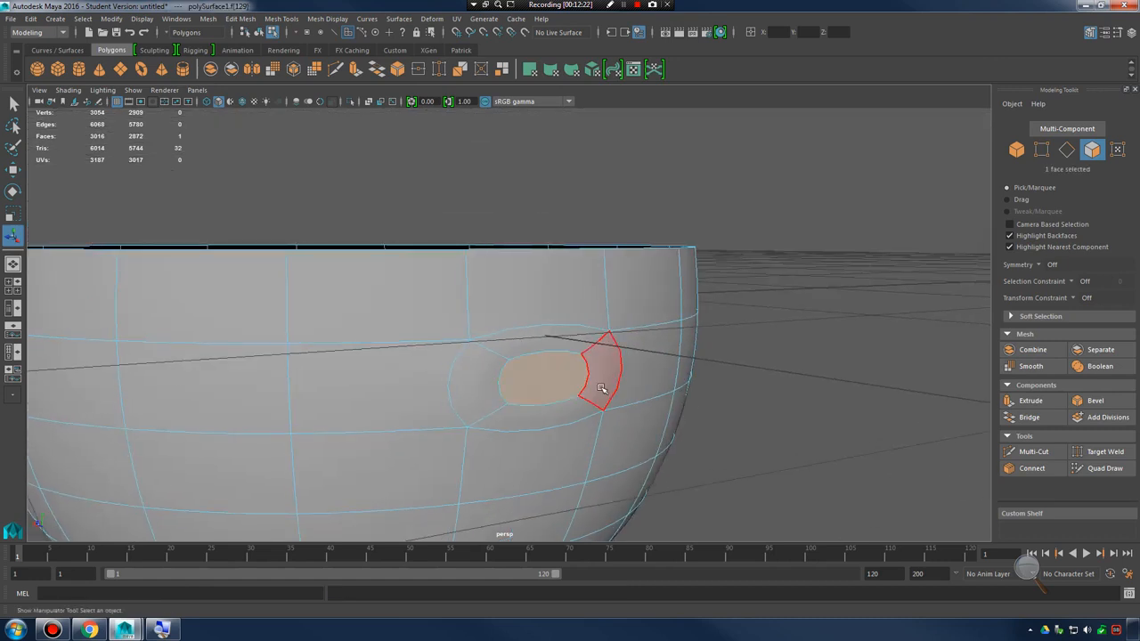
key("1")
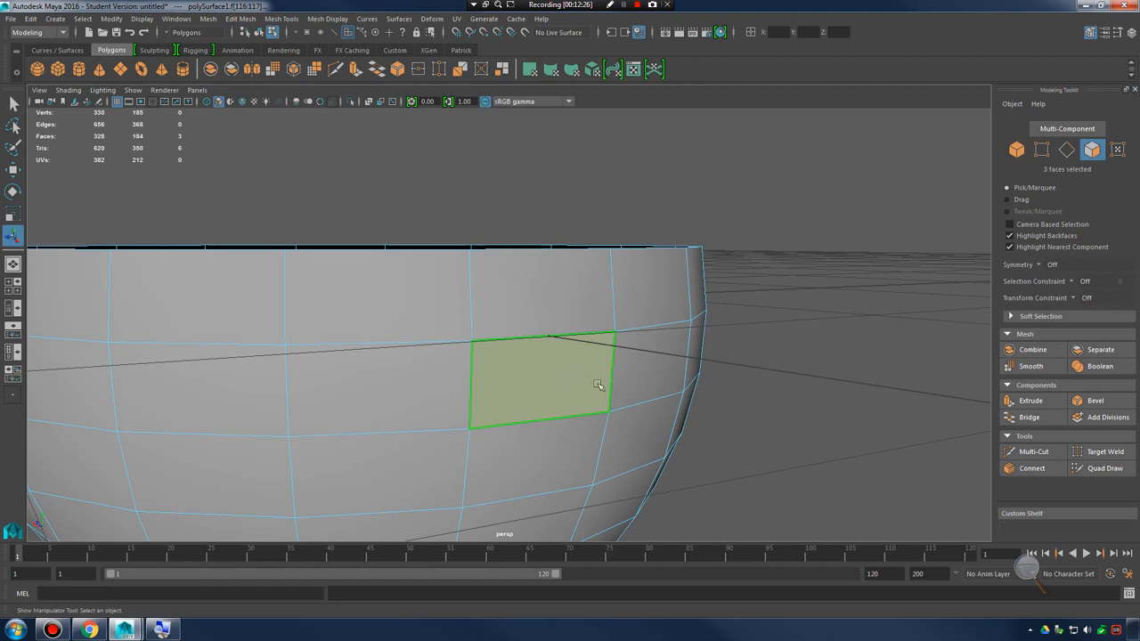
Compare the polygon count display with the front side face selected and with nothing selected
left_click_drag(598, 384, 596, 364, "alt")
left_click(557, 334)
left_click_drag(604, 323, 773, 206, "alt")
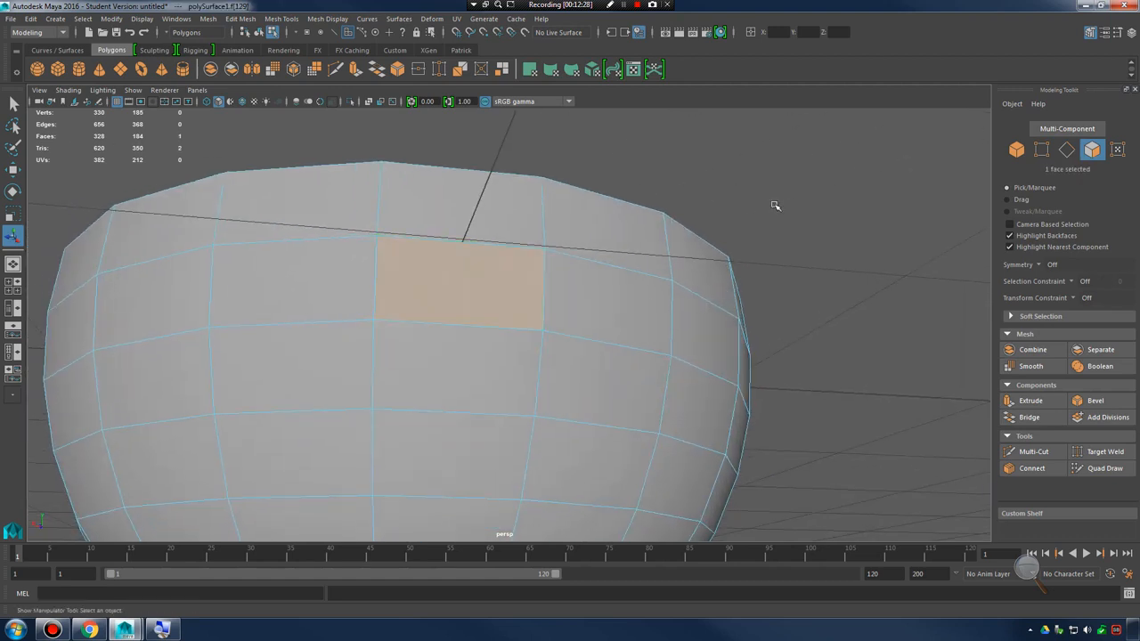
left_click(774, 206)
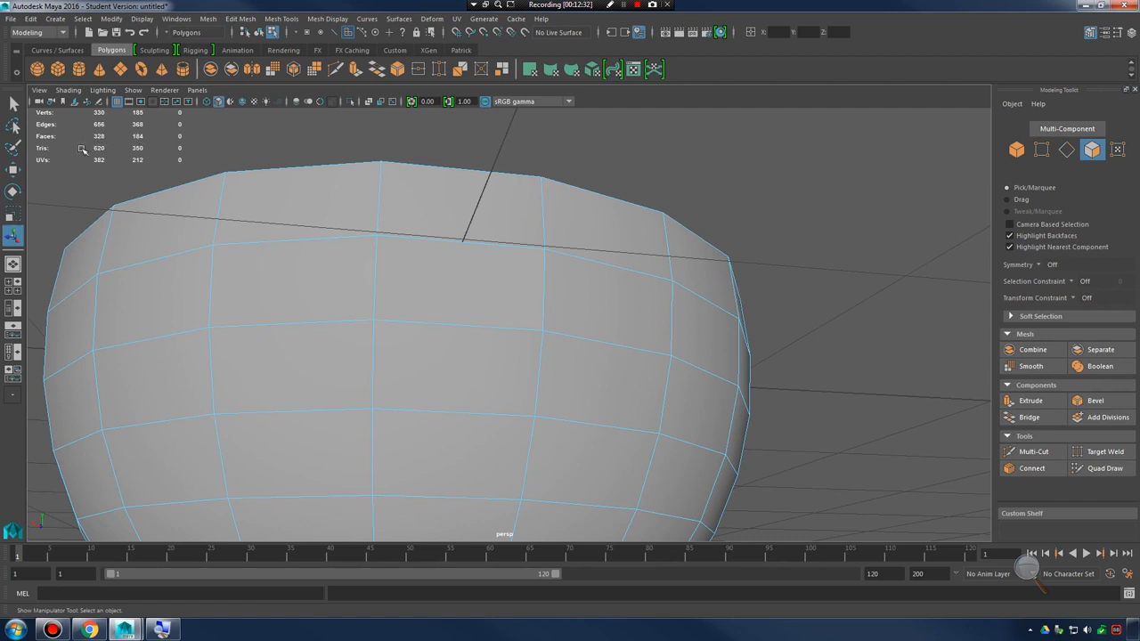
left_click_drag(462, 284, 466, 289)
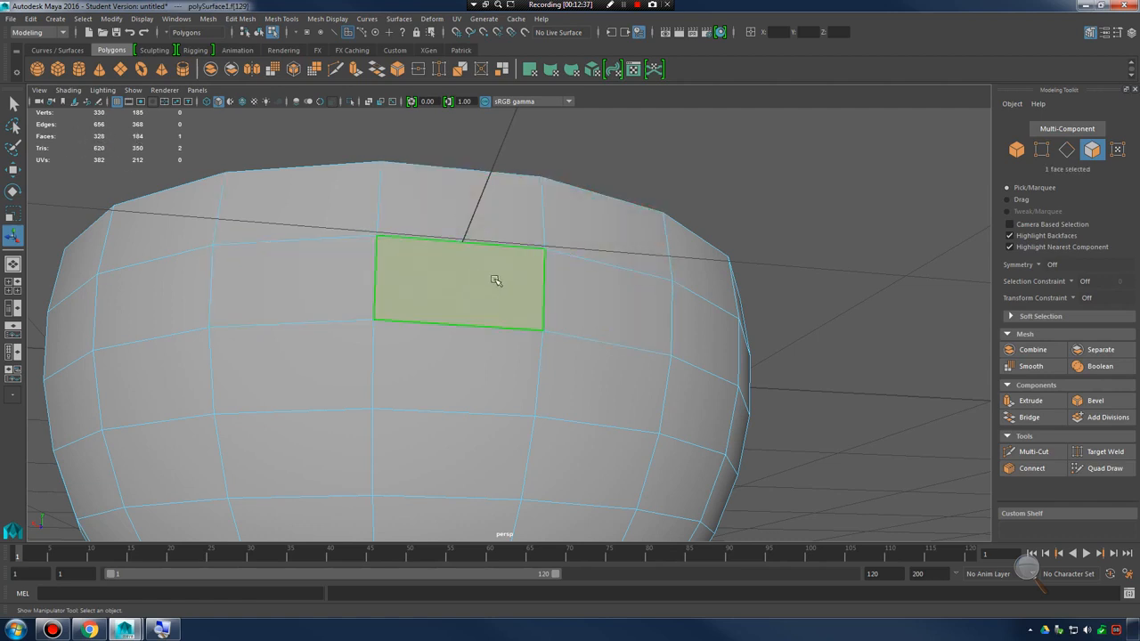
left_click_drag(496, 281, 514, 355, "alt")
key("1")
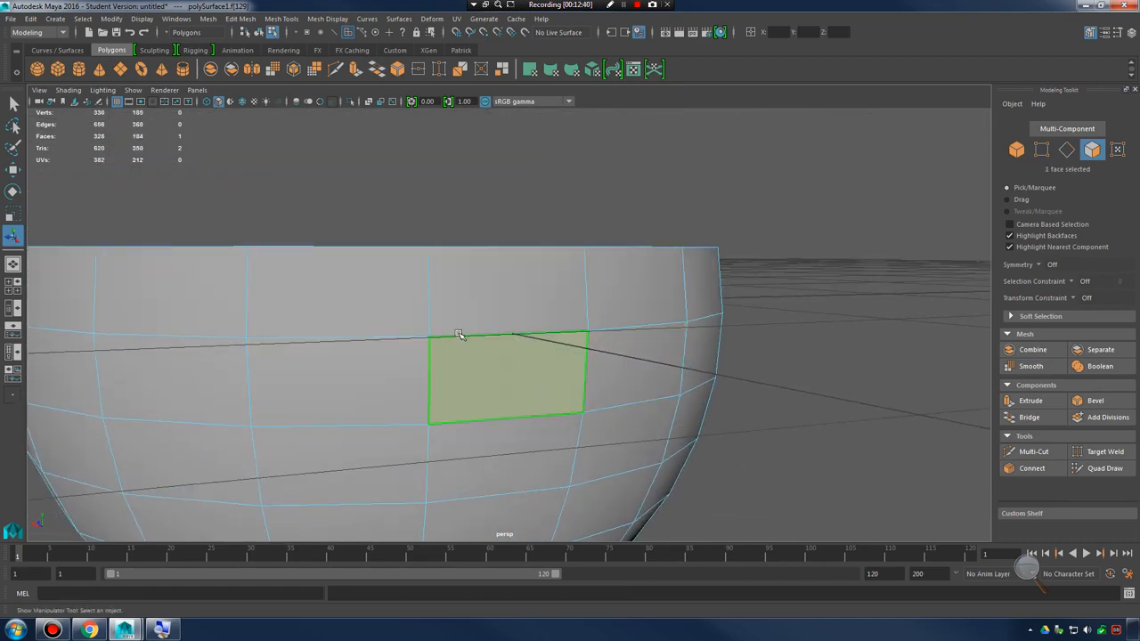
Marquee-select different groups of faces across the bowl's side and rim around the extruded face
left_click_drag(390, 321, 663, 475)
left_click_drag(298, 263, 666, 285, "ctrl")
left_click_drag(633, 263, 762, 554, "ctrl")
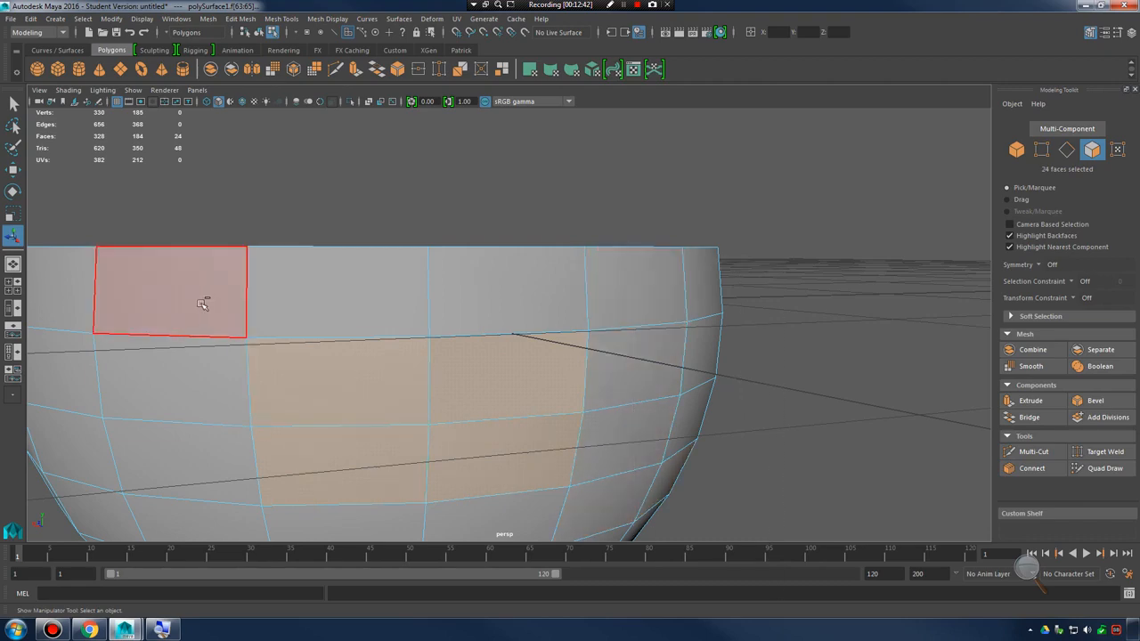
left_click_drag(202, 304, 356, 511, "ctrl")
left_click_drag(411, 467, 580, 580, "ctrl")
left_click_drag(548, 149, 651, 269, "alt")
left_click_drag(102, 170, 317, 328, "ctrl")
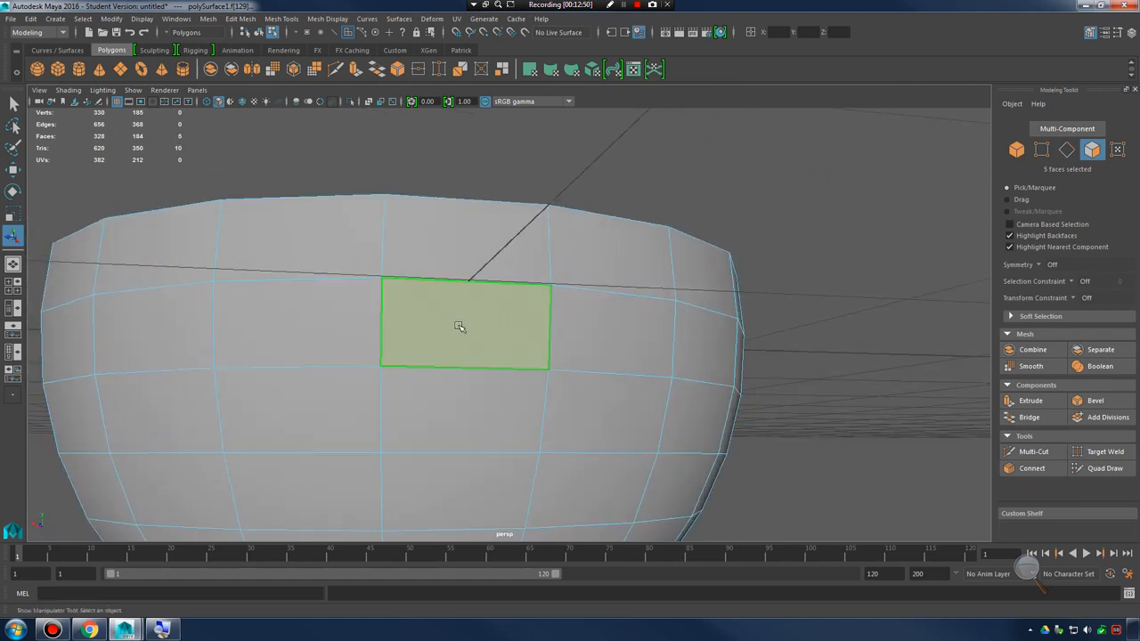
Compare the smooth and unsmoothed displays around the five selected faces on the bowl's side, ending in smooth preview
left_click_drag(459, 327, 529, 349, "alt")
left_click_drag(513, 300, 538, 331, "alt")
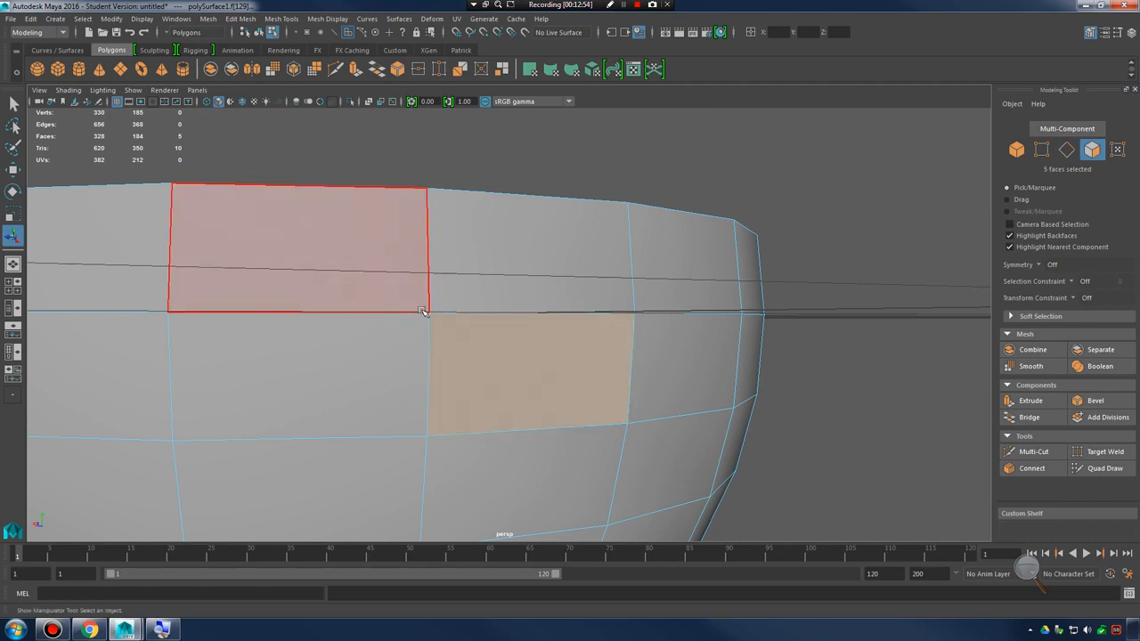
key("3")
key("1")
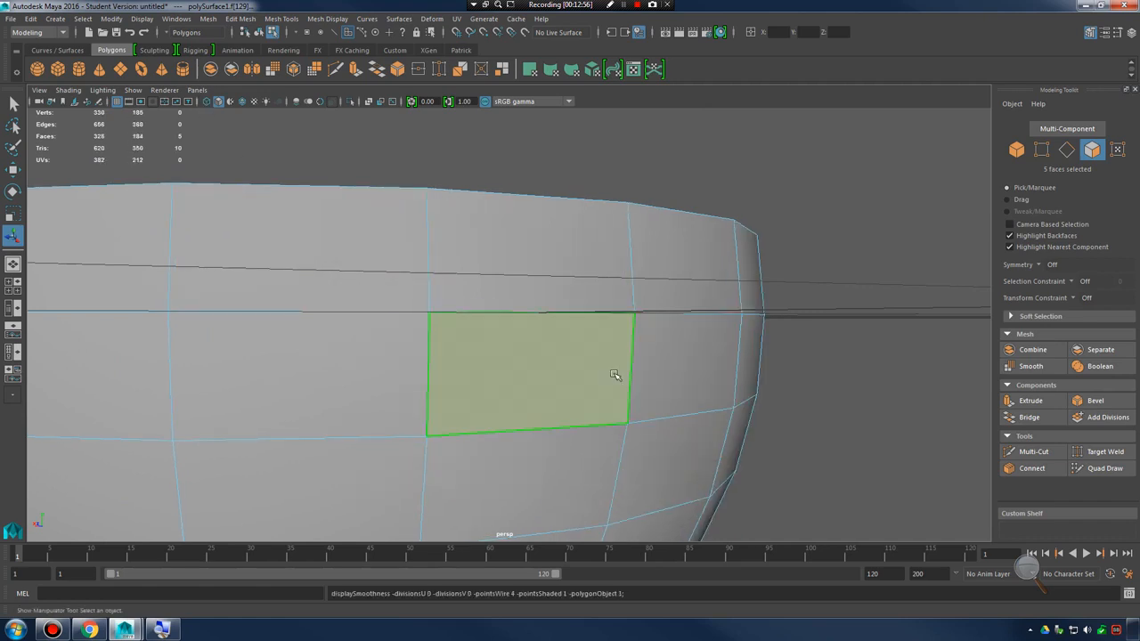
key("3")
key("b")
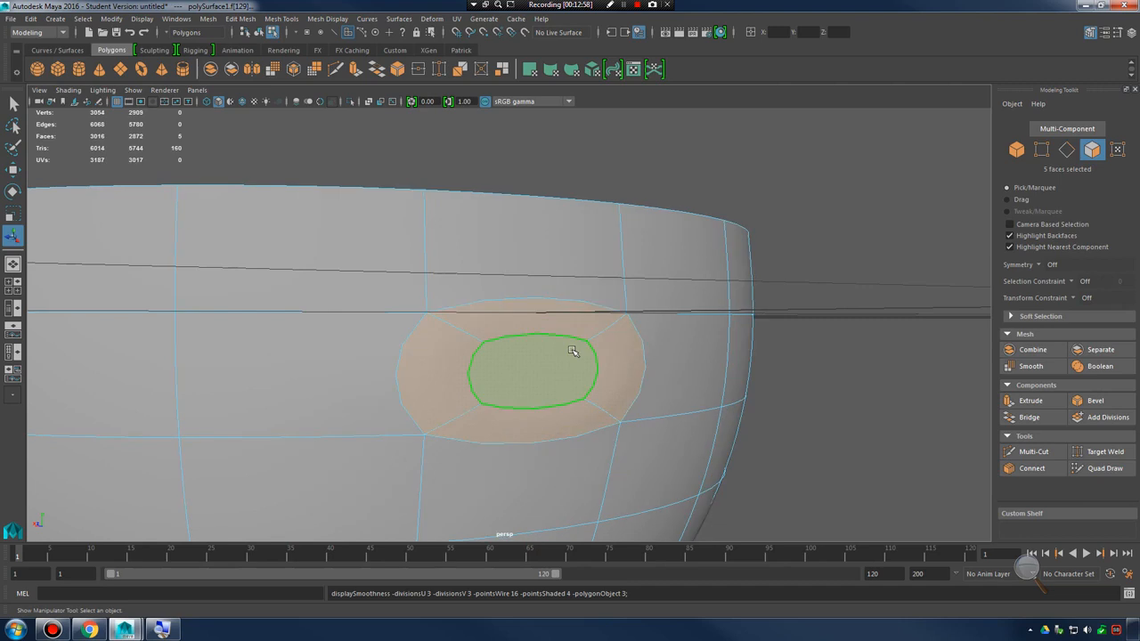
mouse_move(575, 351)
left_mouse_down("alt")
mouse_move(653, 406)
mouse_move(579, 376)
mouse_move(559, 354)
left_mouse_up("alt")
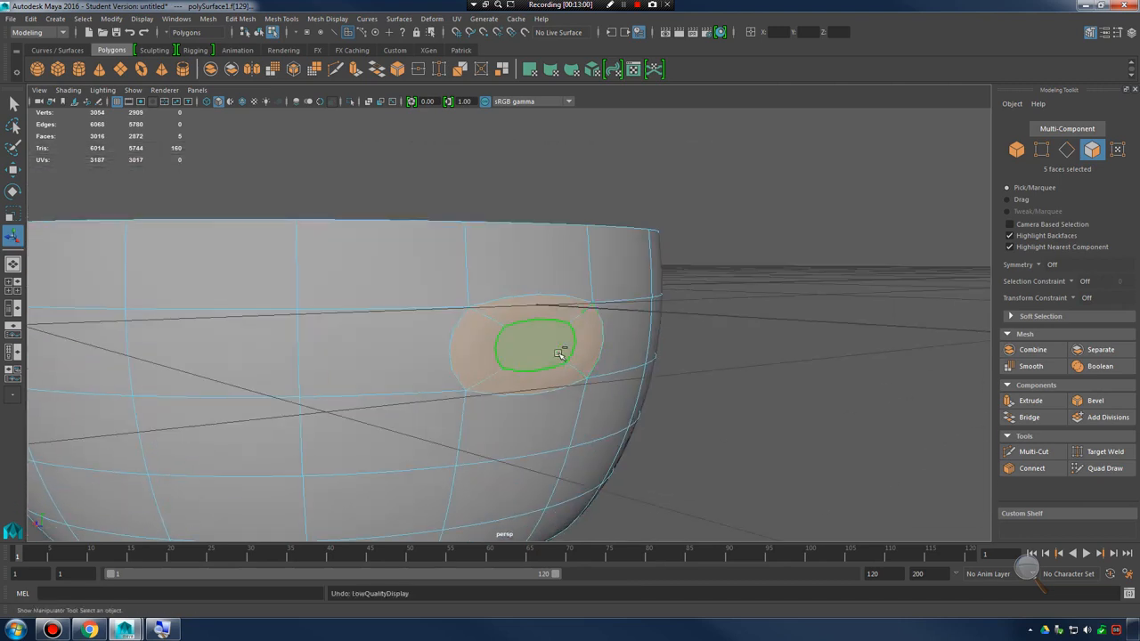
Undo the recent selections and display changes back through the in-place extrusion of the front side face
key("ctrl+z")
key("ctrl+z")
key("ctrl+z")
key("ctrl+z")
key("ctrl+z")
key("ctrl+z")
key("ctrl+z")
key("ctrl+z")
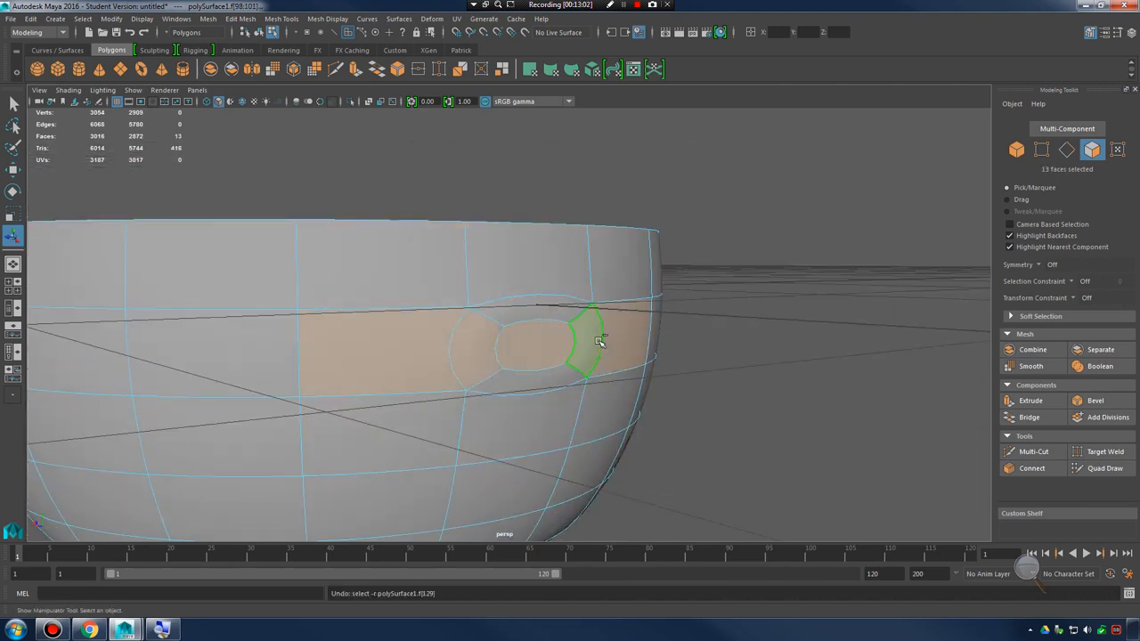
key("ctrl+z")
key("ctrl+z")
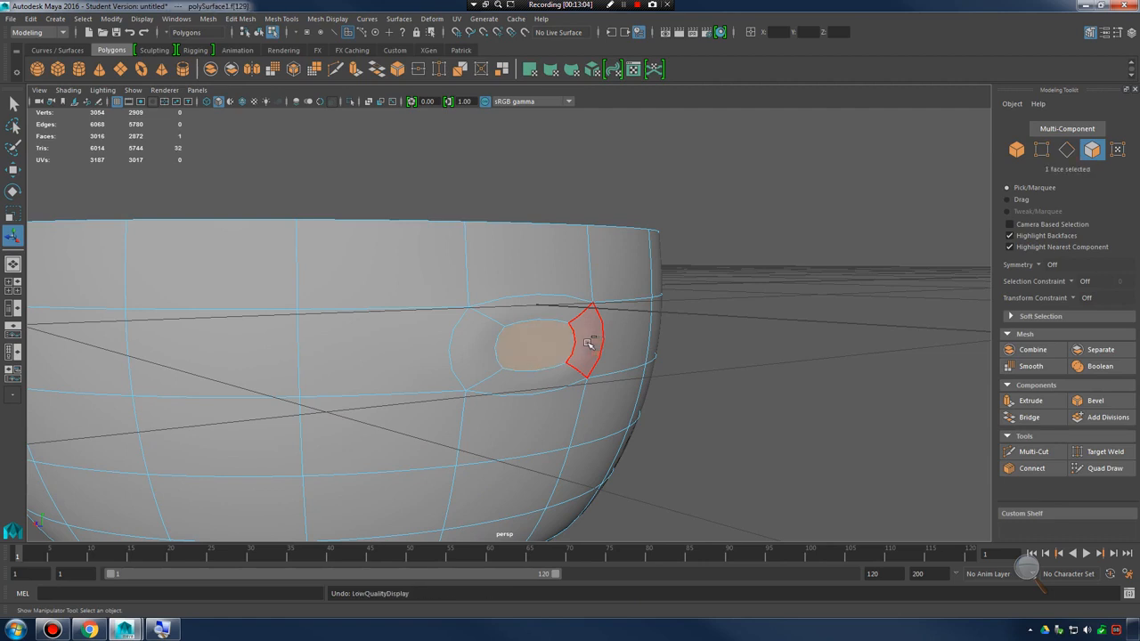
key("ctrl+z")
key("ctrl+z")
key("ctrl+z")
key("ctrl+z")
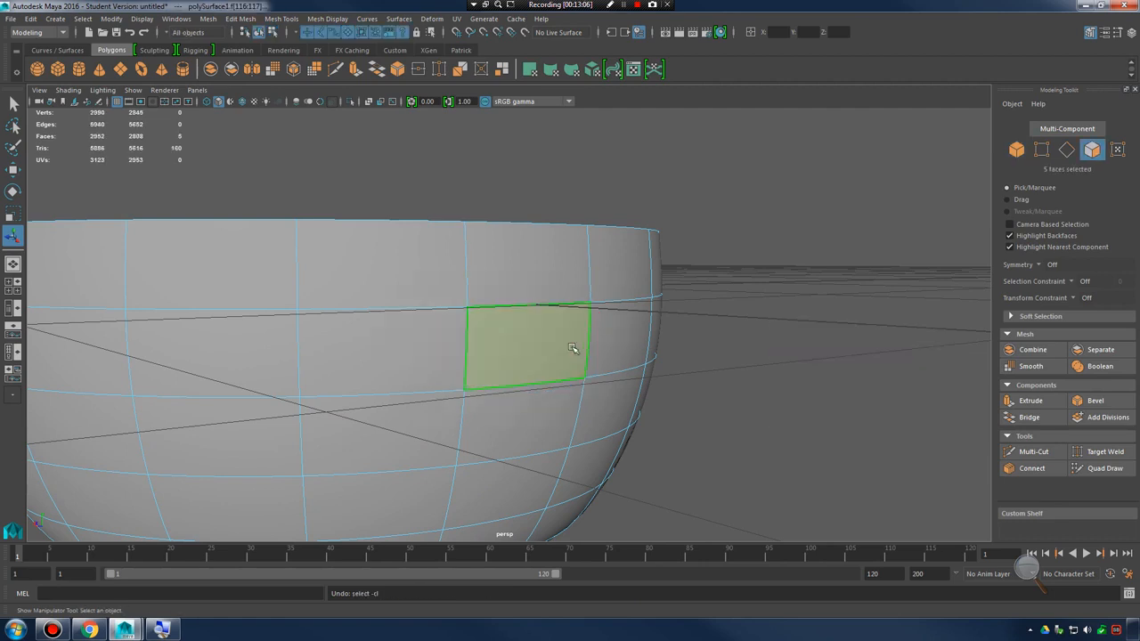
Recheck the bowl in unsmoothed and smooth display, and switch from face selection to selecting the whole bowl
key("1")
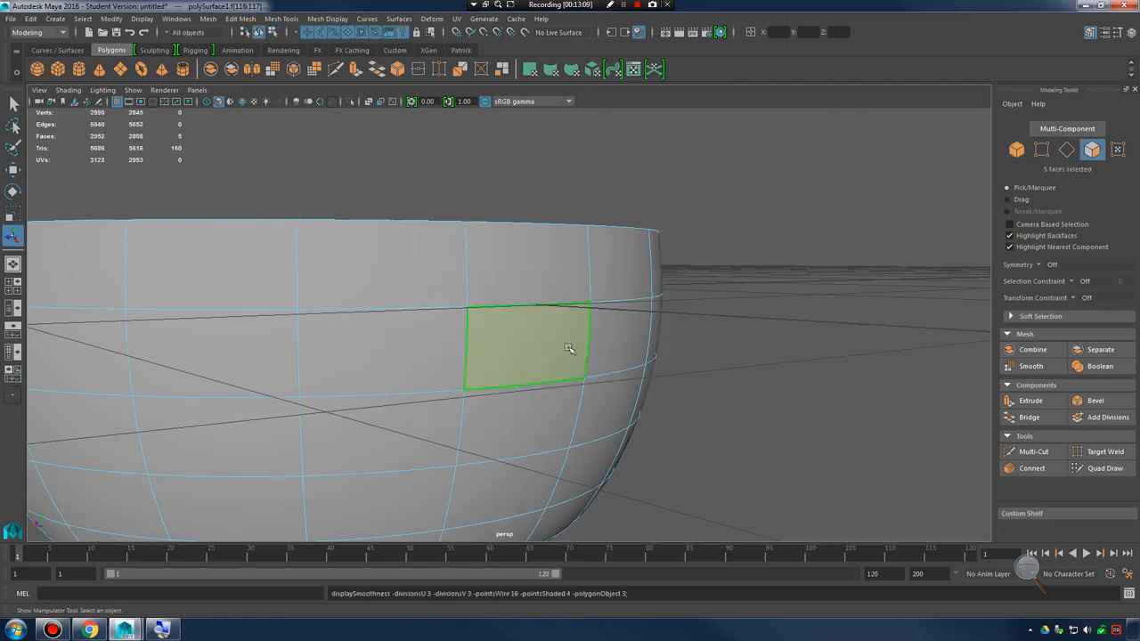
key("3")
left_click_drag(569, 348, 616, 337, "alt")
scroll(722, 361, "down", 3)
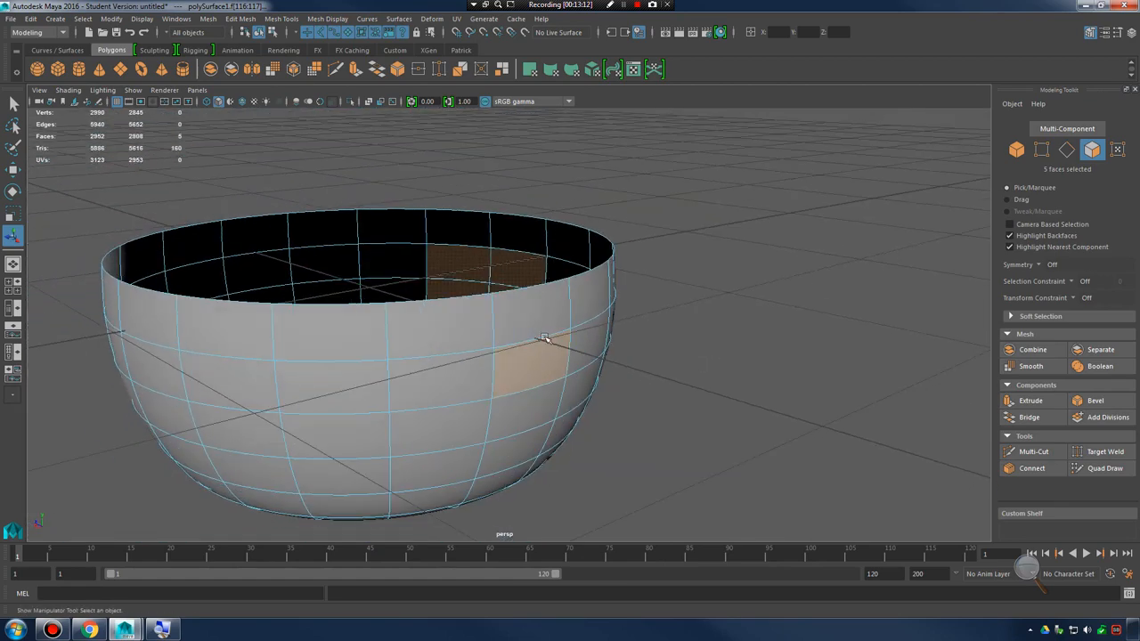
right_click_drag(544, 287, 603, 270)
left_click(522, 351)
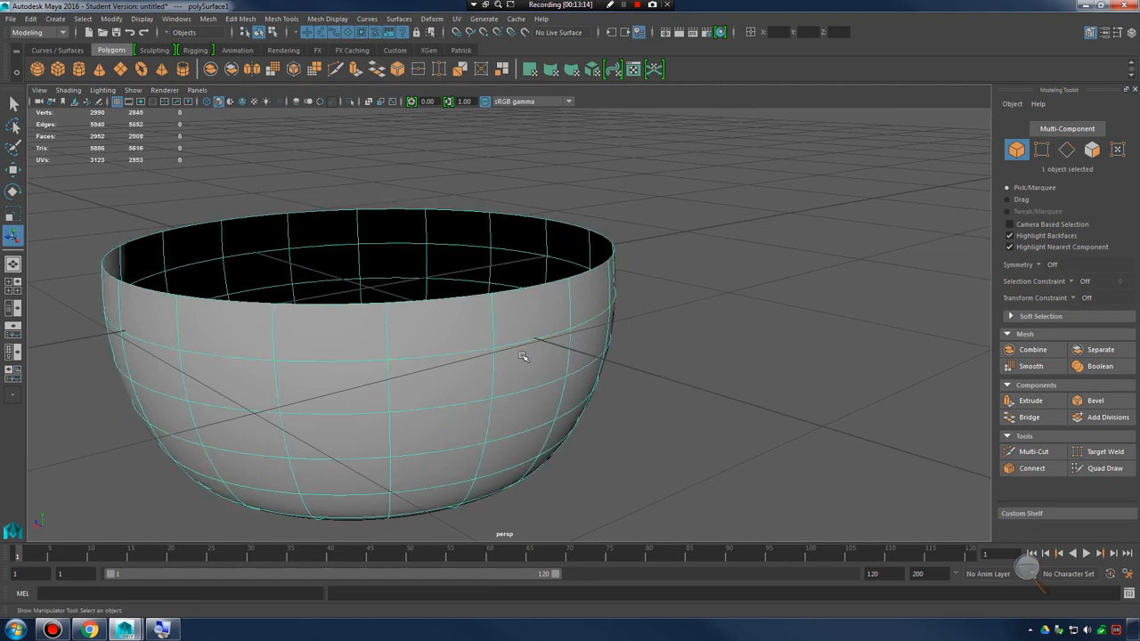
Toggle the selected bowl between smooth preview and unsmoothed display, leaving it unsmoothed
left_click_drag(522, 351, 591, 373, "alt")
right_click_drag(590, 374, 554, 365, "alt")
left_click_drag(554, 365, 562, 373, "alt")
key("1")
key("3")
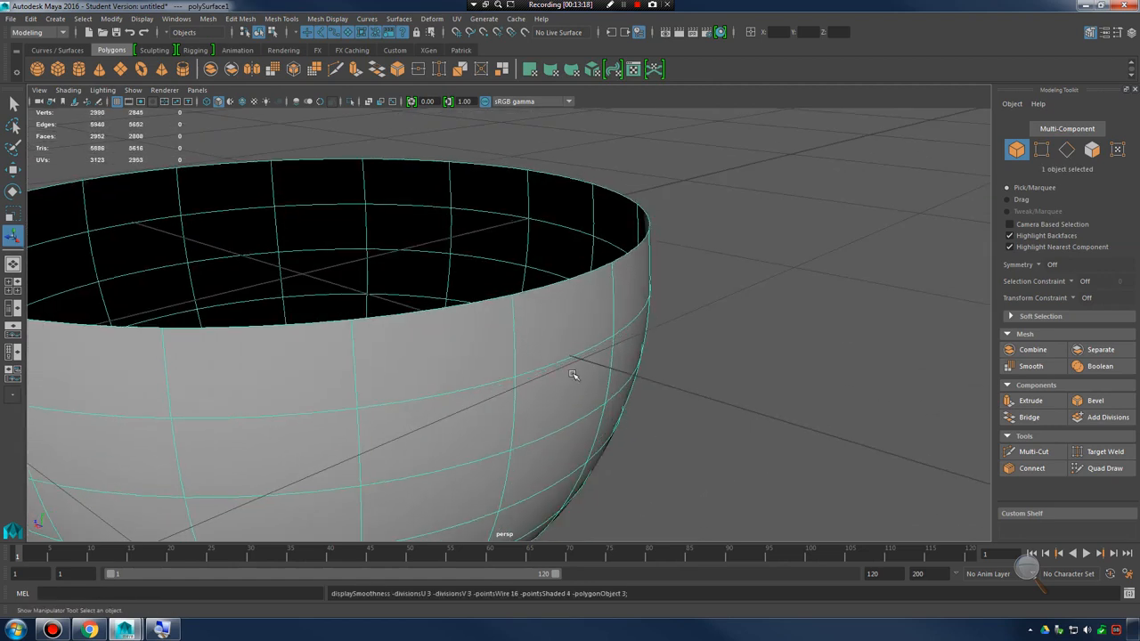
key("3")
left_click_drag(569, 376, 599, 373, "alt")
key("1")
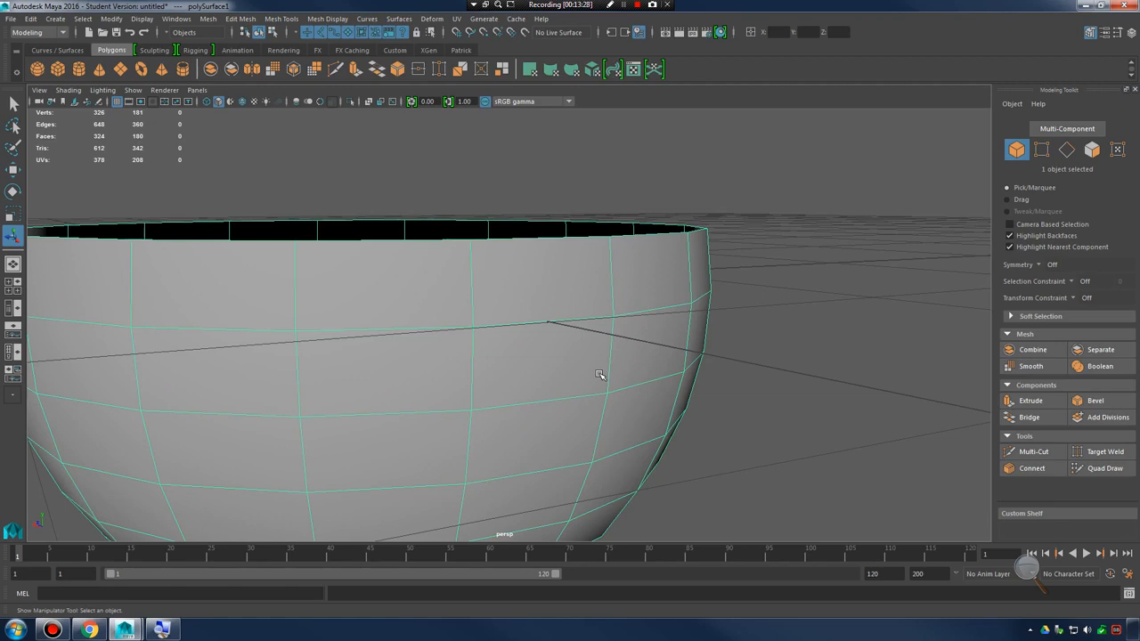
Examine the unsmoothed bowl's outer wall, open rim and interior from several angles
left_click_drag(579, 372, 623, 381, "alt")
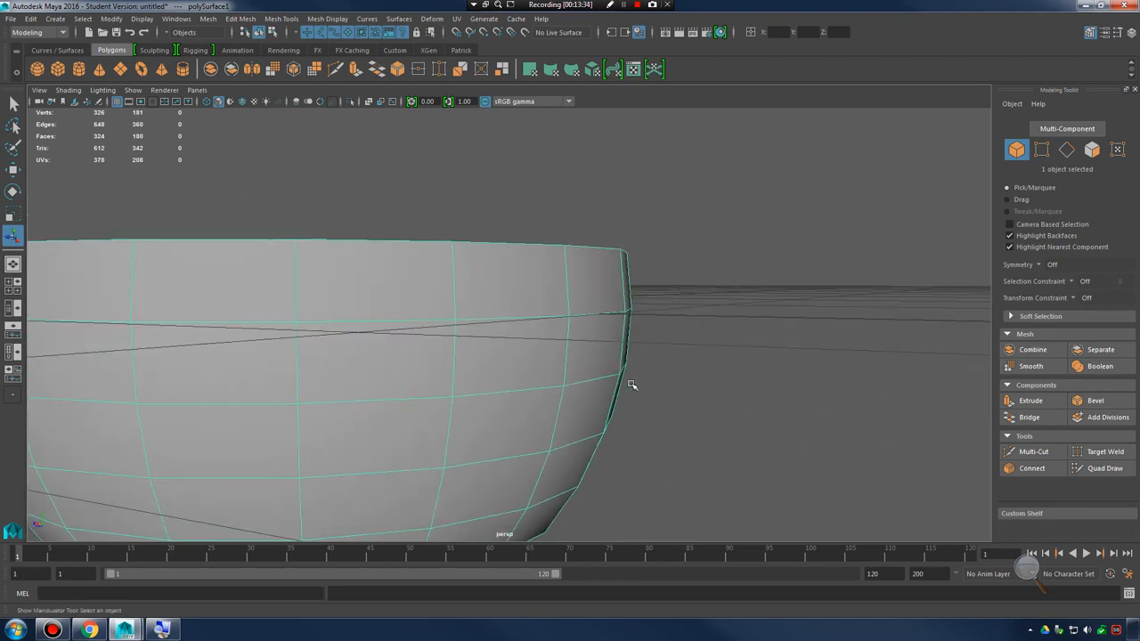
left_click_drag(582, 375, 521, 365, "alt")
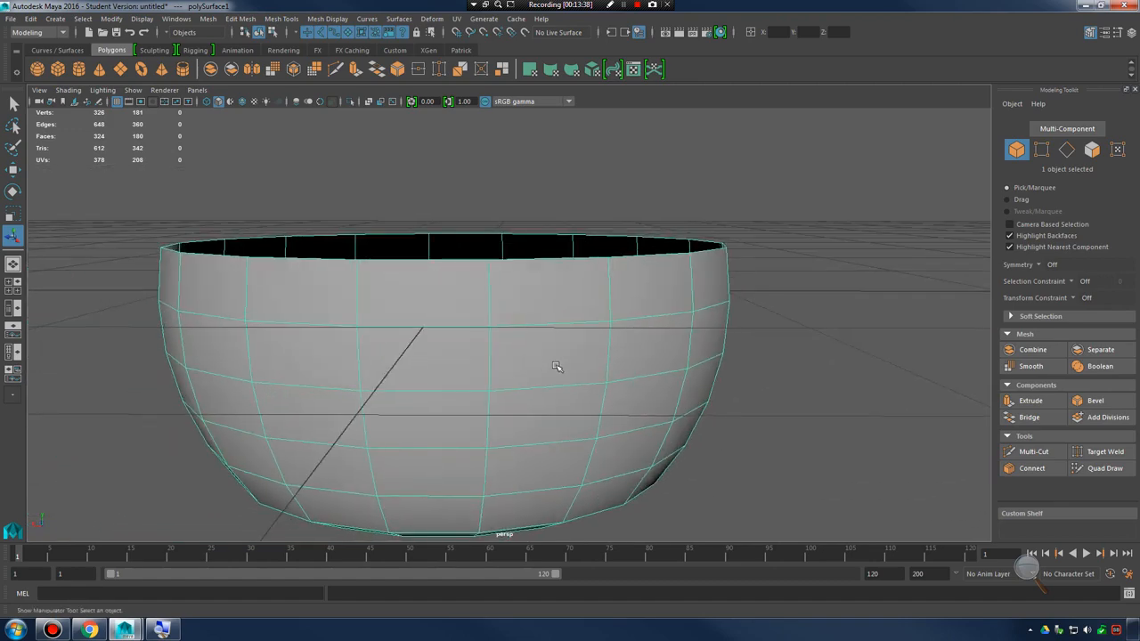
left_click_drag(426, 349, 467, 341, "alt")
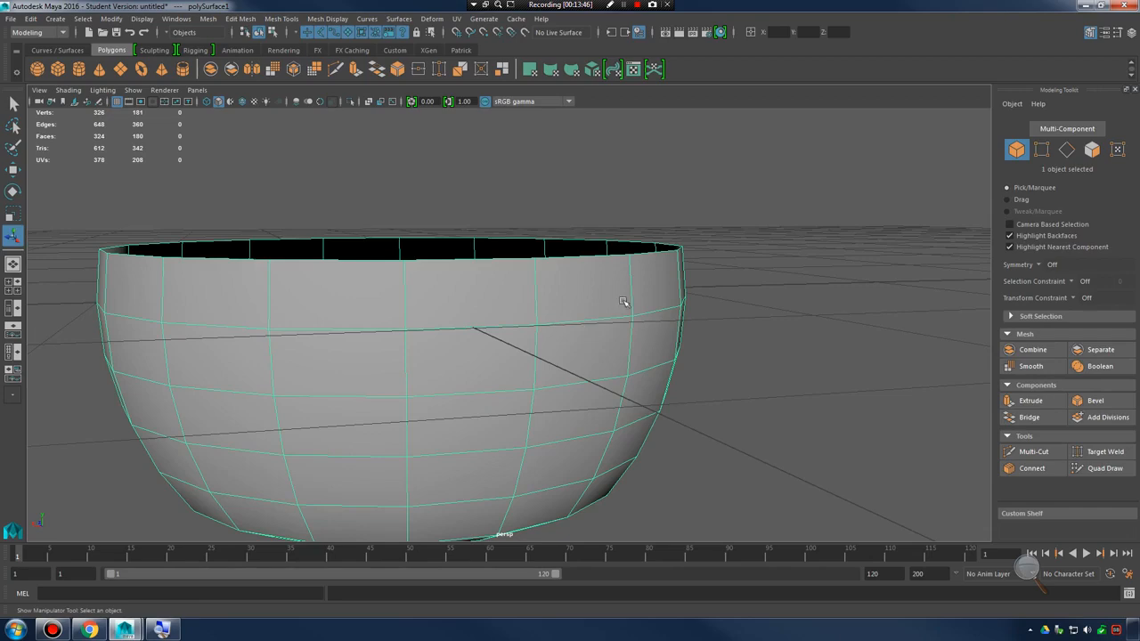
left_click_drag(623, 303, 681, 273, "alt")
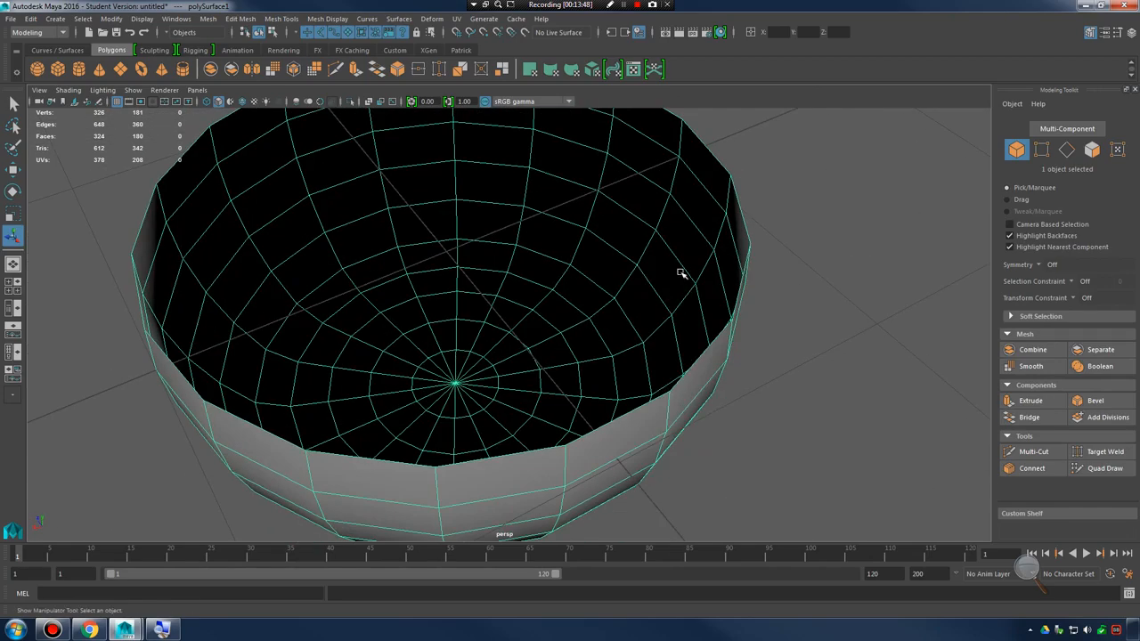
left_click(824, 297)
left_click_drag(824, 298, 611, 319, "alt")
left_click(748, 401)
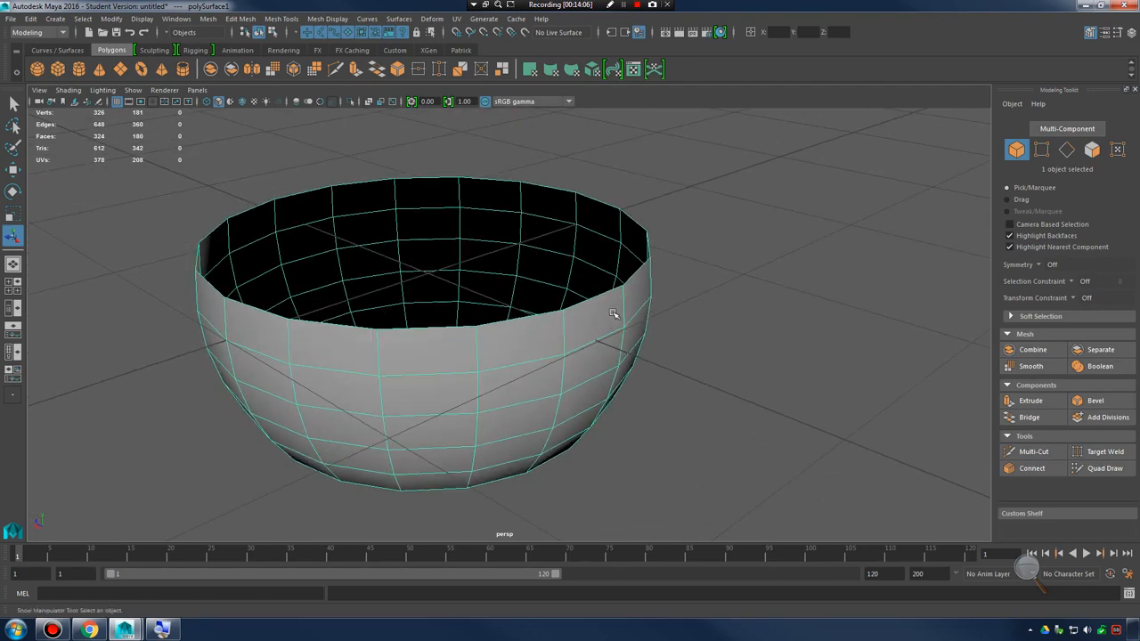
left_click_drag(640, 294, 628, 291, "alt")
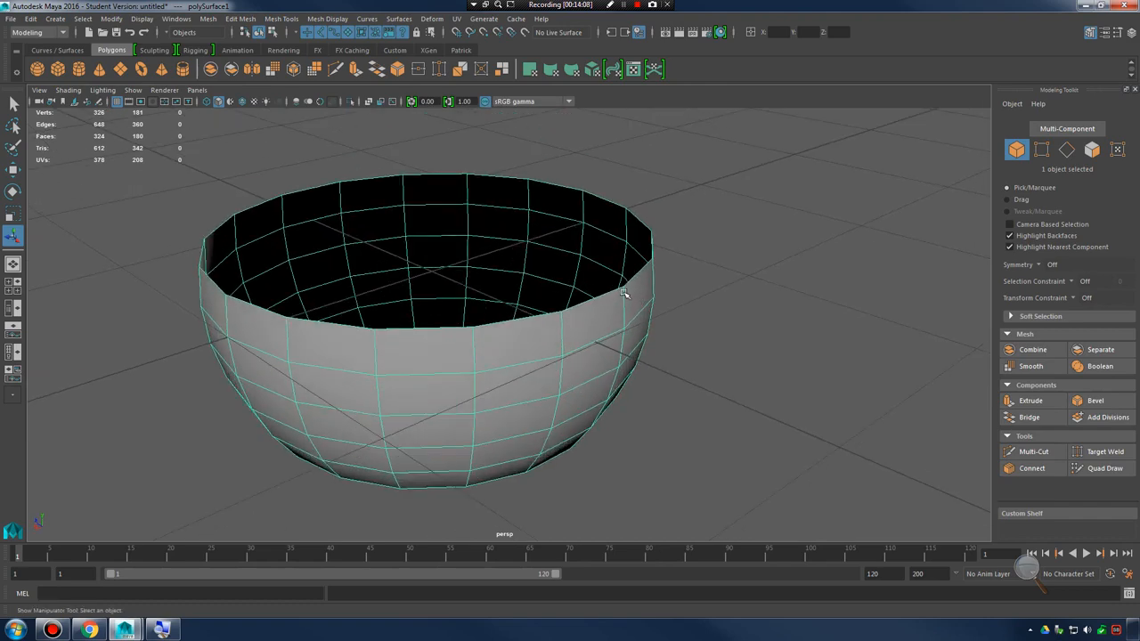
Try the Extrude command on the whole bowl, undo it, and reselect the bowl
right_click(635, 284, "shift")
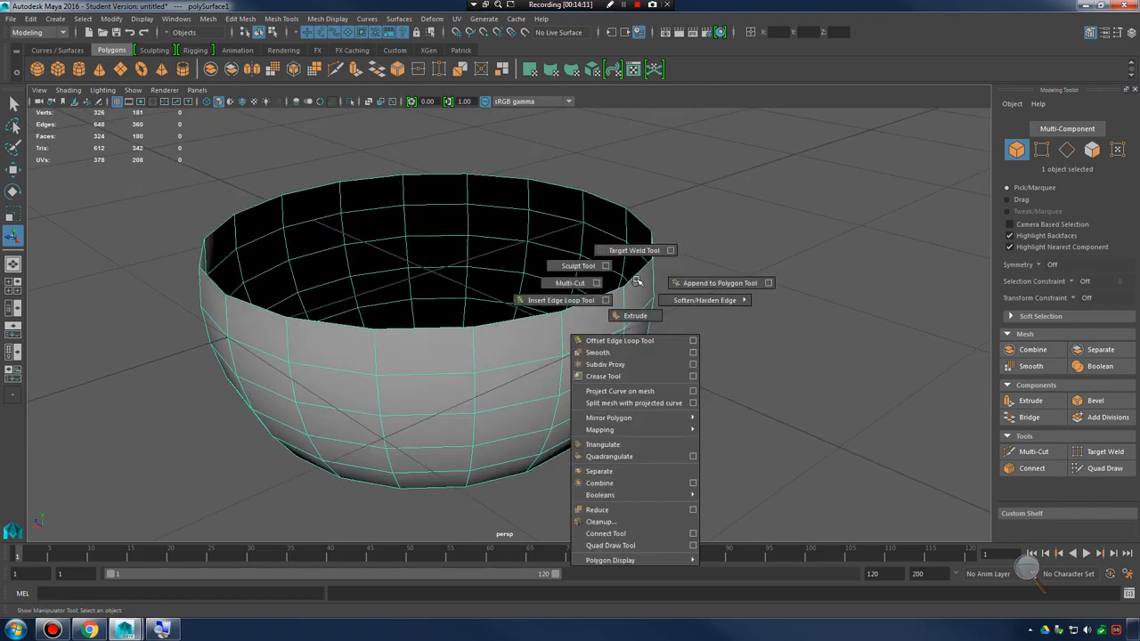
left_click_drag(635, 291, 621, 308, "alt")
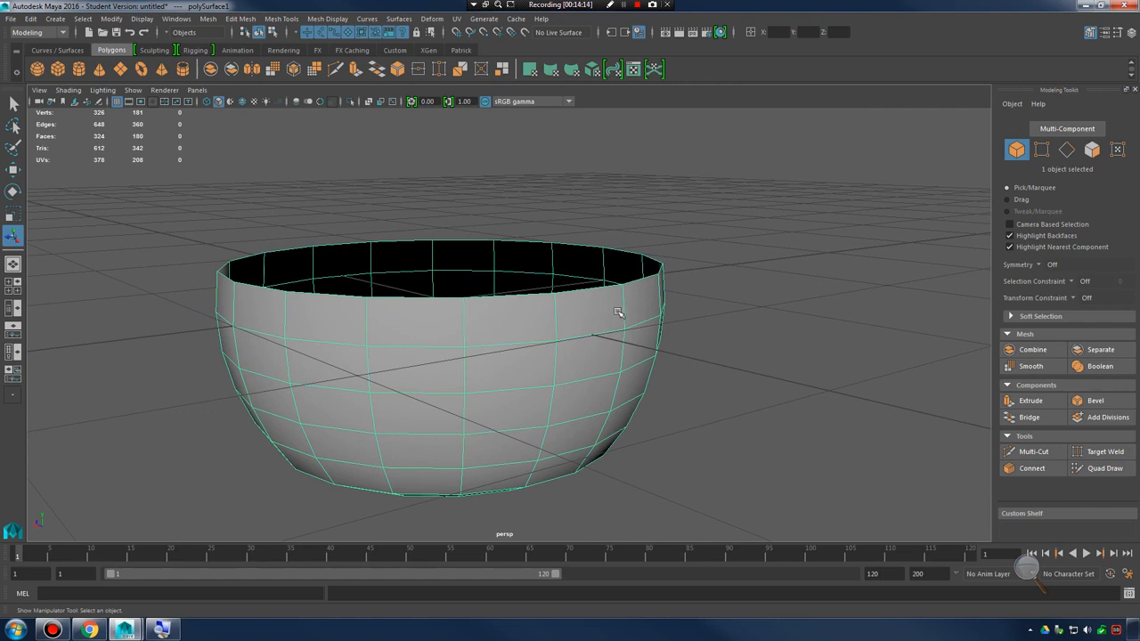
right_click(620, 308, "shift")
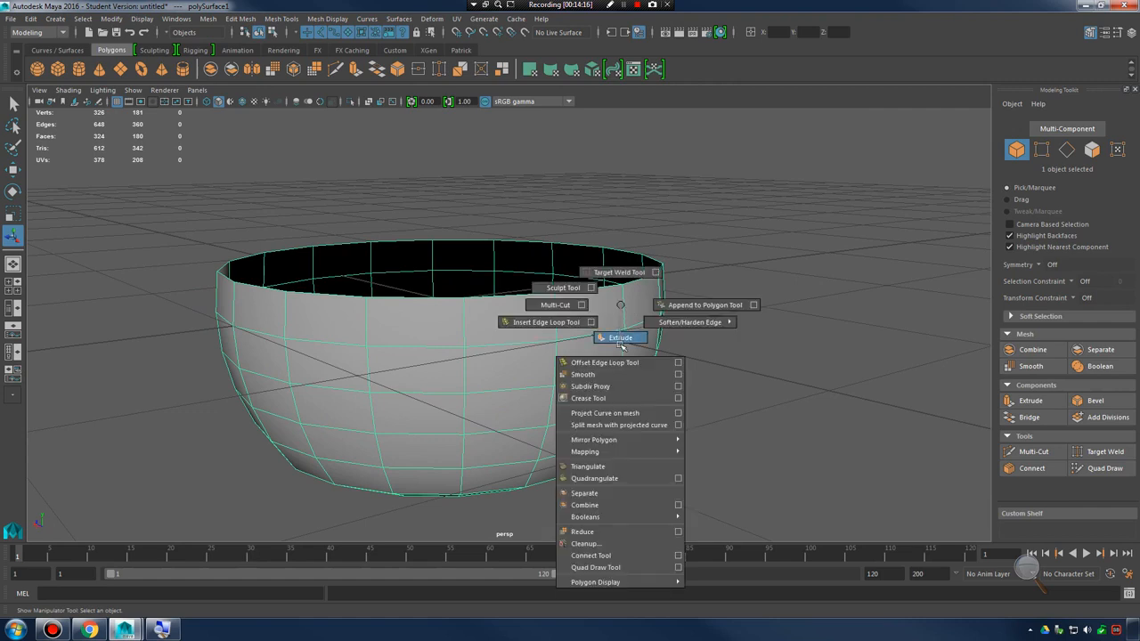
left_click(621, 338)
left_click_drag(623, 347, 674, 374, "alt")
key("ctrl+z")
key("ctrl+z")
key("ctrl+z")
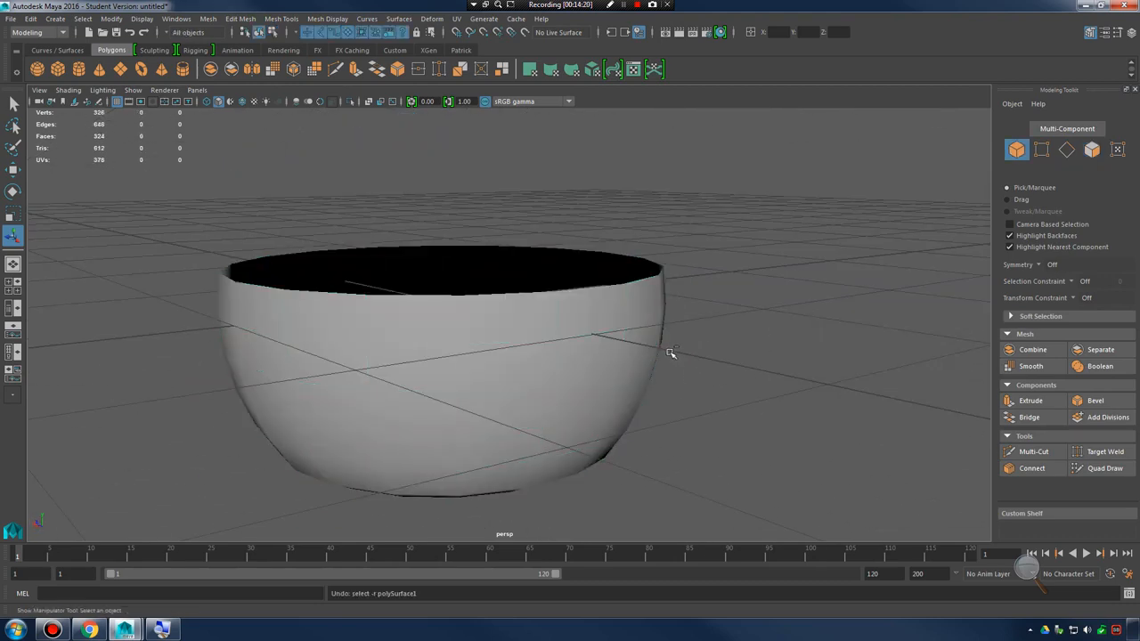
left_click(603, 331)
Preview the whole bowl in smooth mesh display, return to unsmoothed, and look along its rim
left_click_drag(604, 335, 610, 339, "alt")
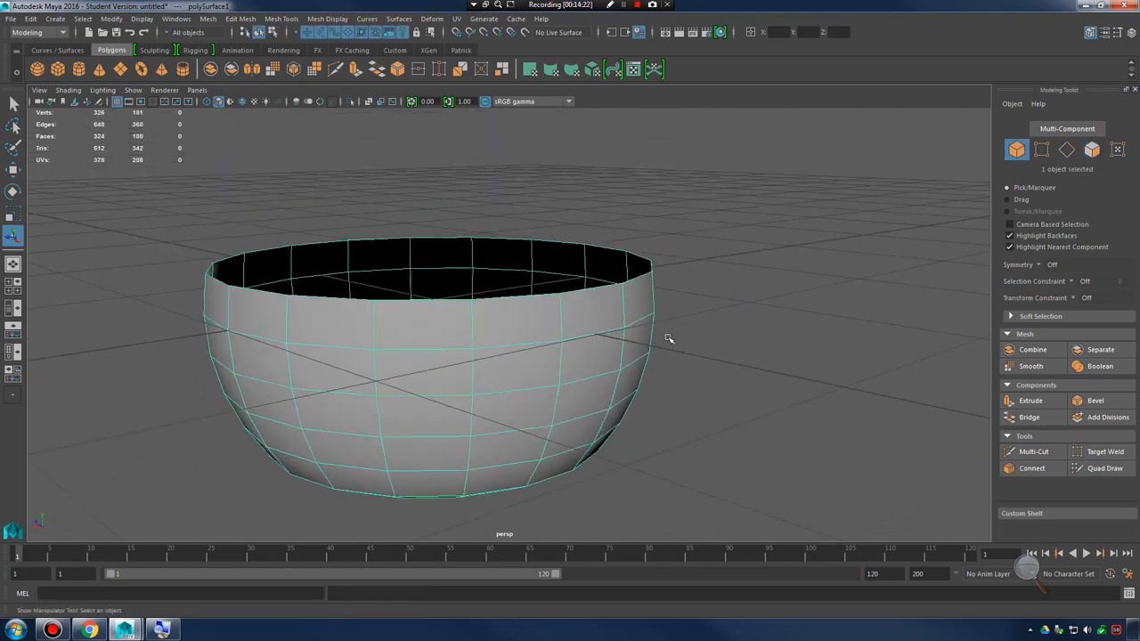
key("3")
key("1")
left_click_drag(617, 338, 612, 321, "alt")
right_click_drag(613, 321, 633, 343, "alt")
left_click_drag(633, 344, 634, 343, "alt")
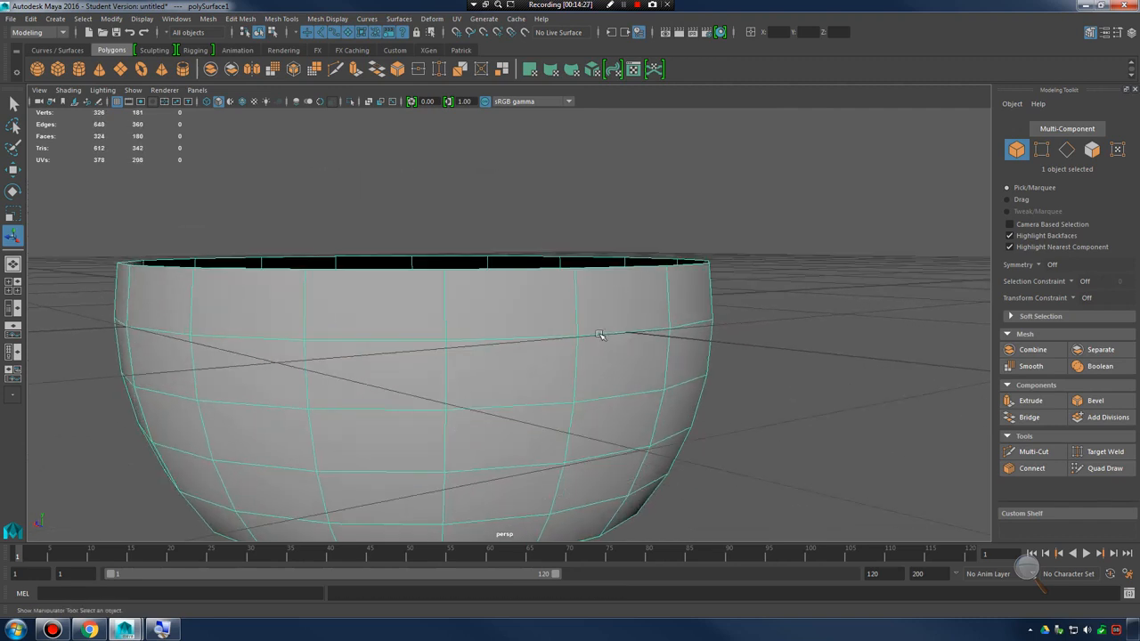
right_click_drag(619, 327, 607, 298)
Extrude all the bowl's faces in place at zero thickness, inspect the outer wall, and undo the extrusion
left_click(245, 18)
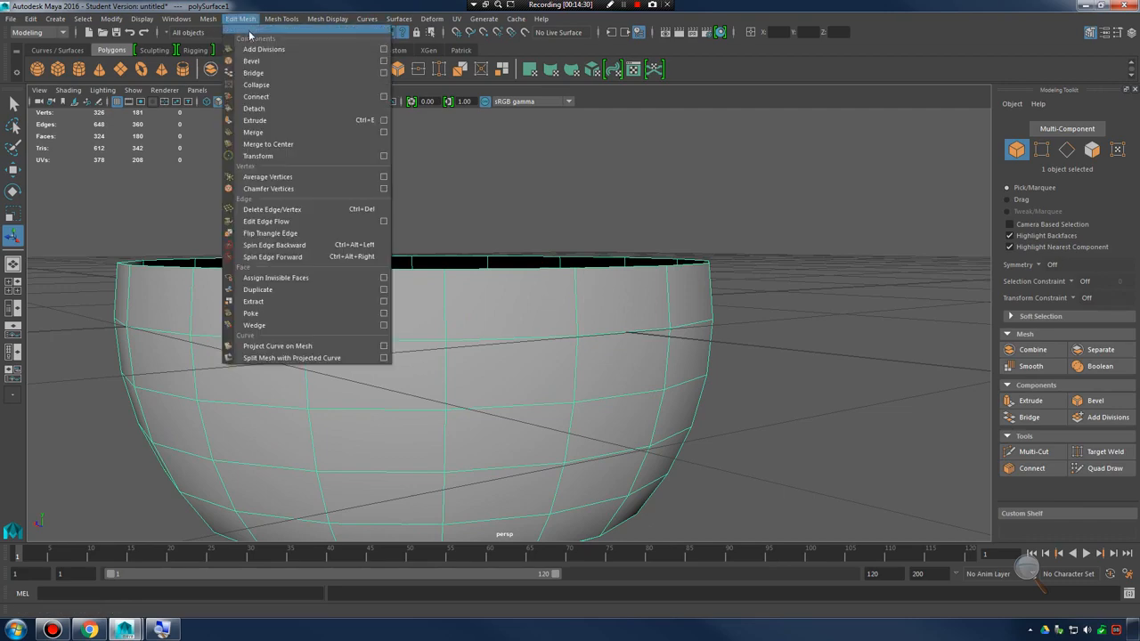
left_click(283, 120)
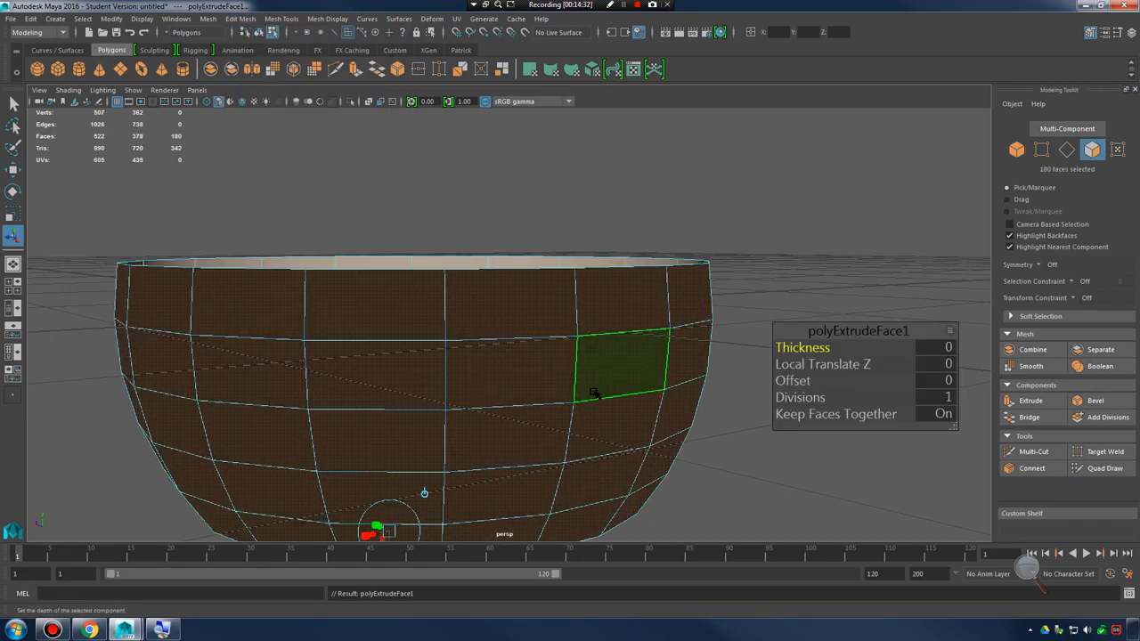
left_click_drag(583, 379, 495, 381, "alt")
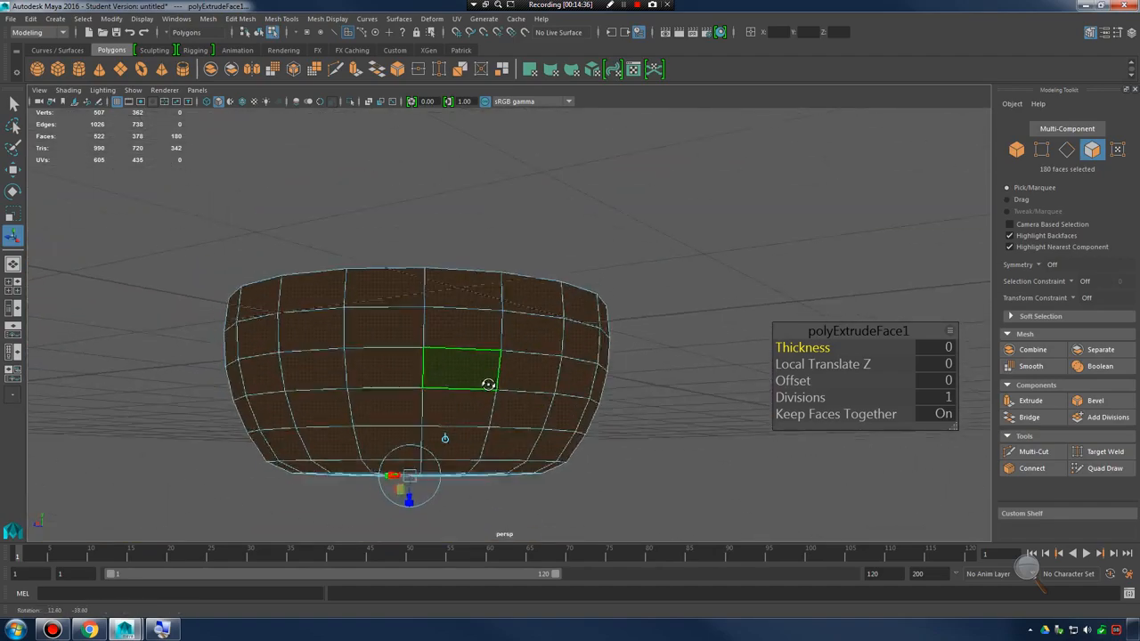
key("ctrl+z")
left_click_drag(587, 344, 630, 348, "alt")
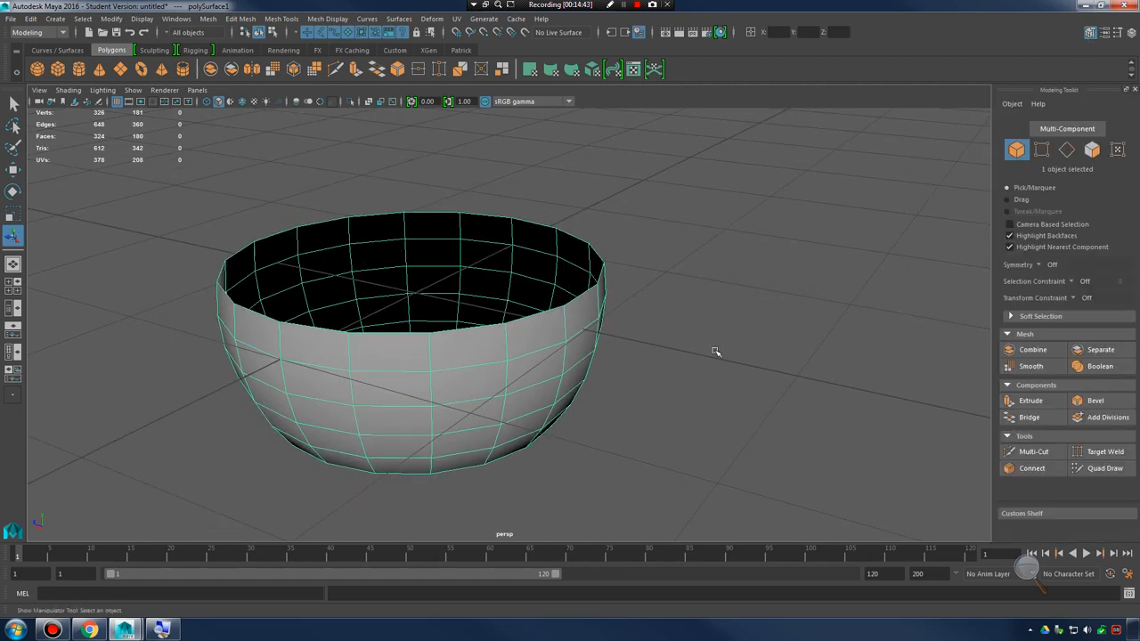
Extrude the whole bowl in place two more times without adding thickness, undoing each extrusion
mouse_move(715, 352)
left_mouse_down("alt")
mouse_move(661, 339)
mouse_move(729, 368)
left_mouse_up("alt")
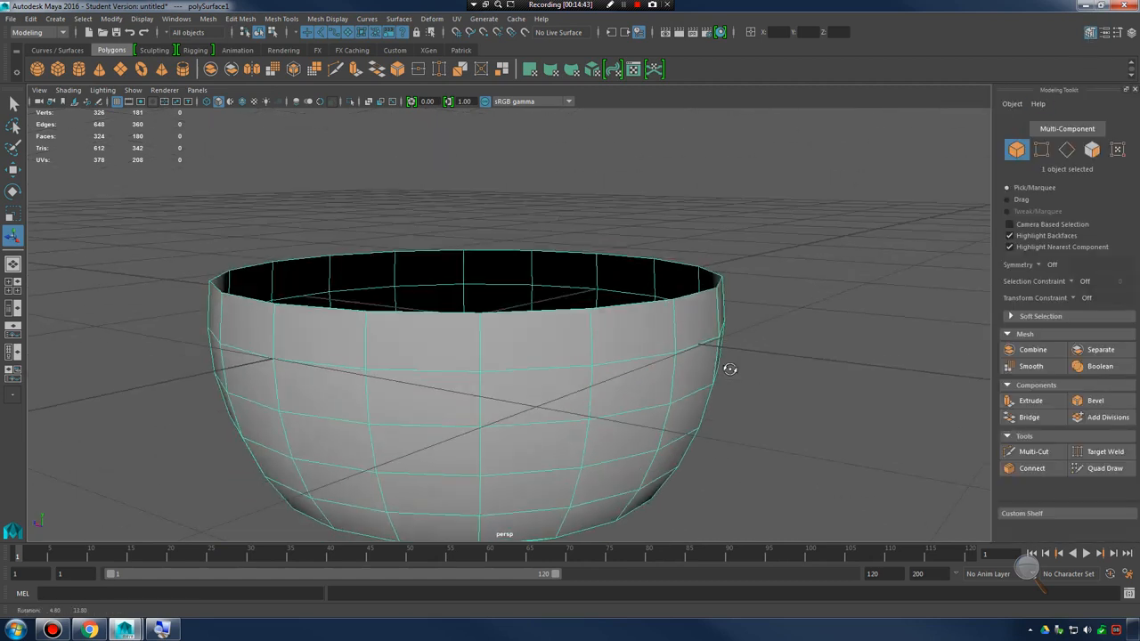
left_click(1030, 401)
left_click_drag(677, 396, 646, 358, "alt")
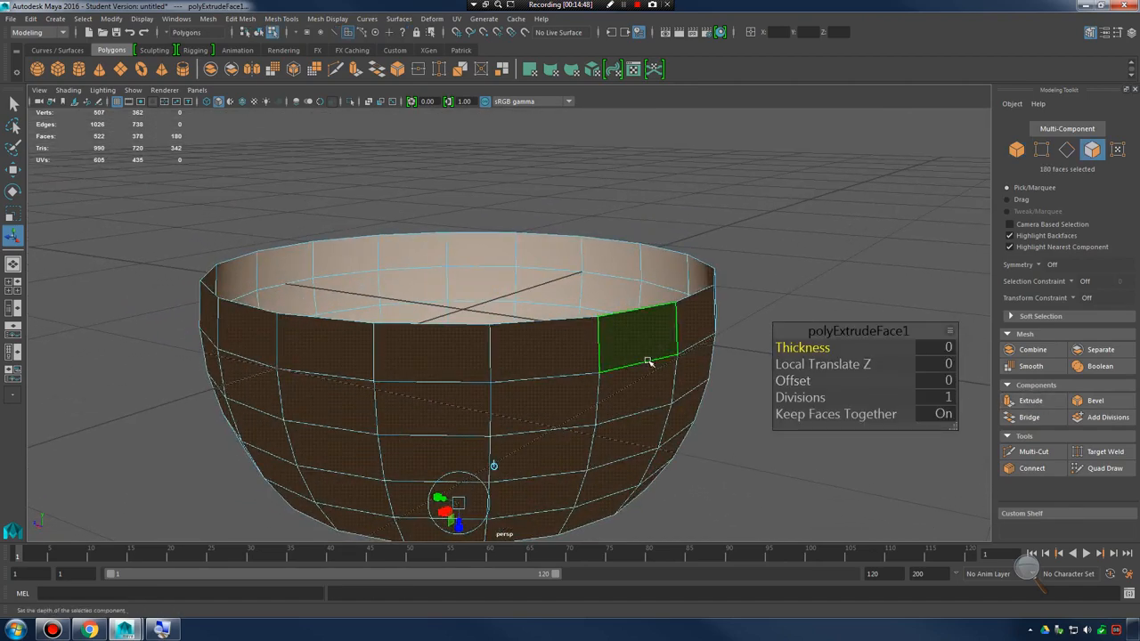
key("ctrl+z")
mouse_move(710, 331)
left_mouse_down("alt")
mouse_move(684, 341)
mouse_move(697, 329)
left_mouse_up("alt")
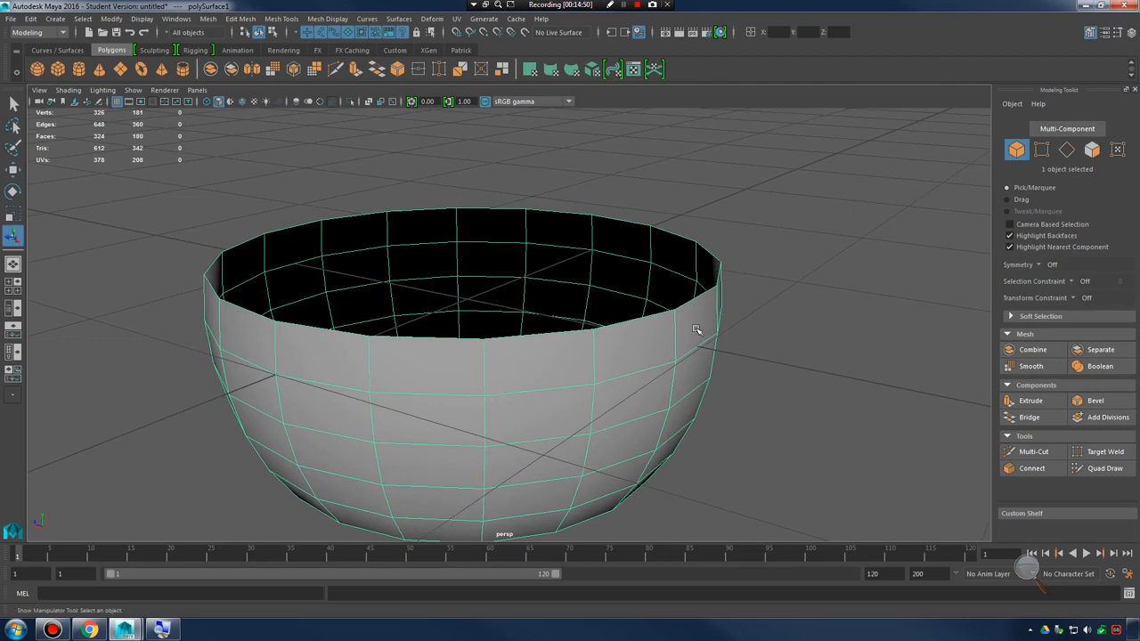
key("ctrl+e")
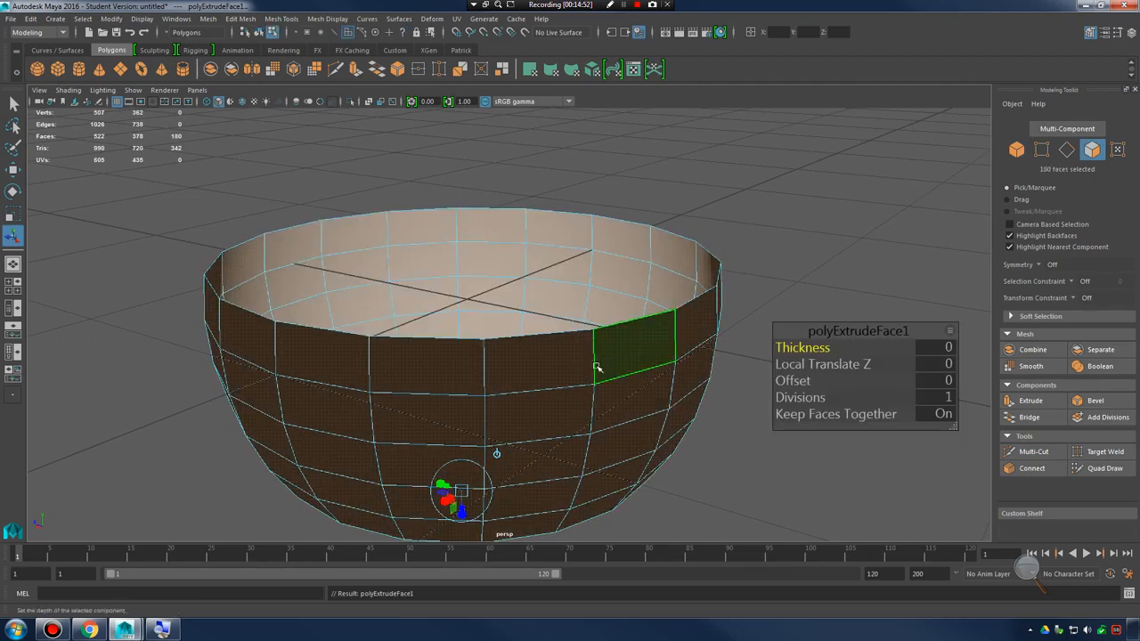
left_click_drag(597, 367, 499, 408, "alt")
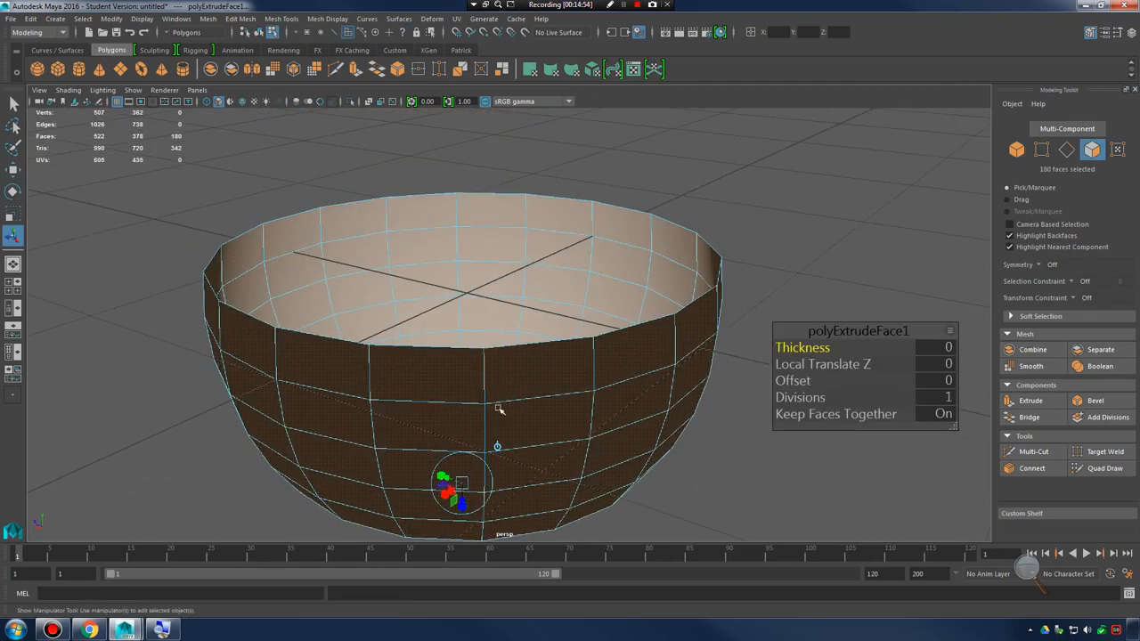
key("ctrl+z")
key("ctrl+z")
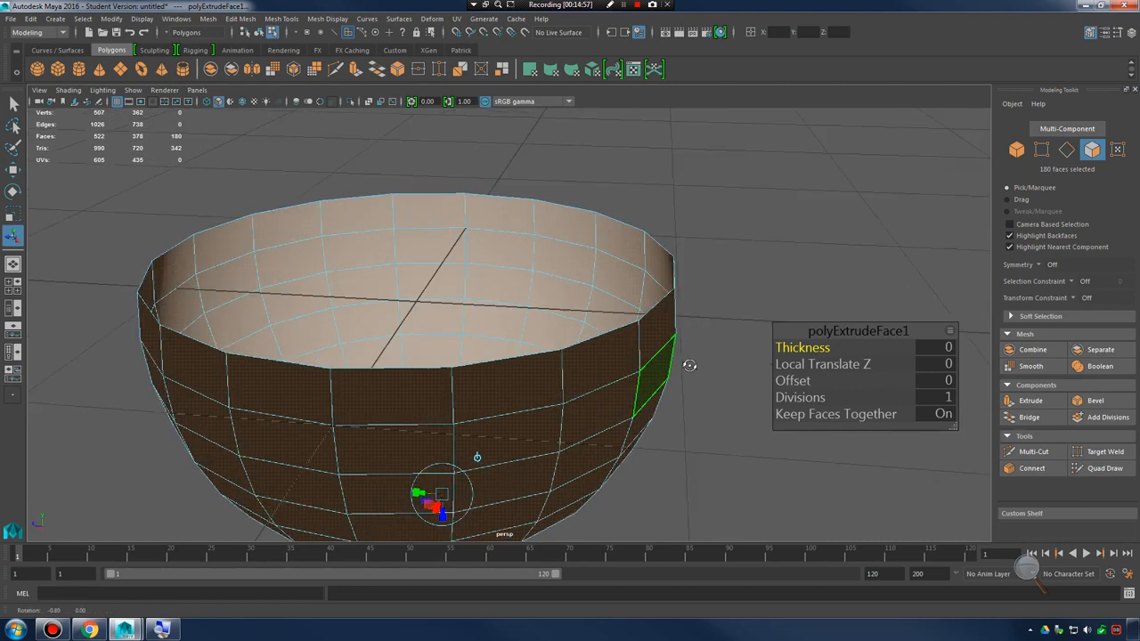
left_click_drag(710, 348, 612, 358, "alt")
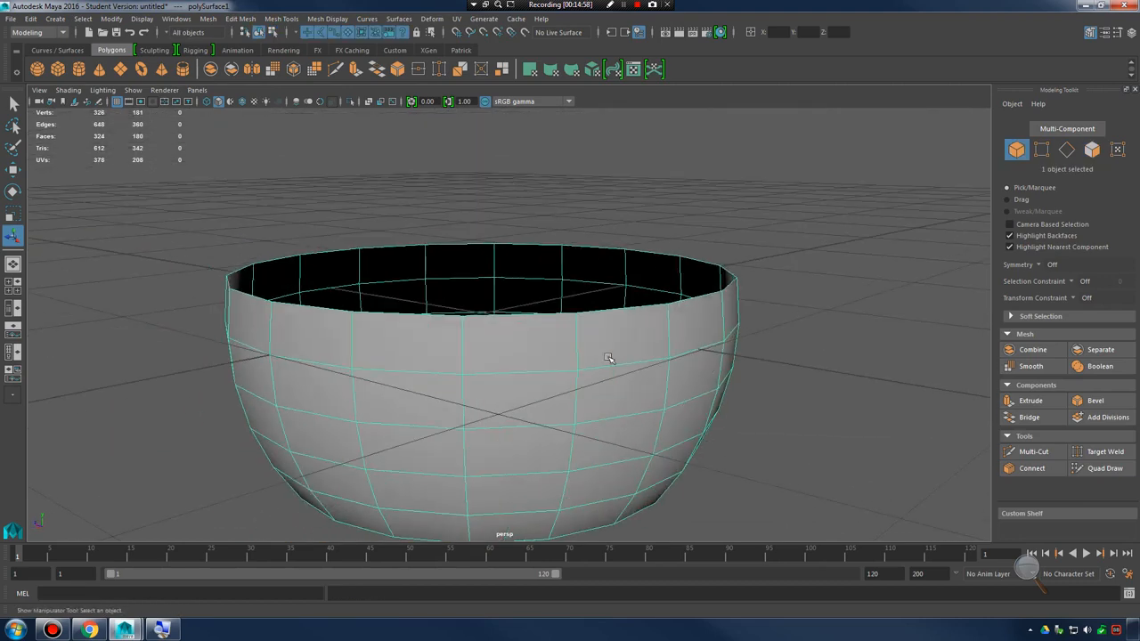
Extrude the whole bowl object and give the extrusion a thickness of 0.1
right_click_drag(611, 286, 657, 263)
middle_click_drag(620, 375, 628, 331, "alt")
mouse_move(628, 331)
right_mouse_down("alt")
mouse_move(633, 375)
mouse_move(679, 356)
mouse_move(694, 374)
mouse_move(656, 379)
mouse_move(601, 357)
mouse_move(624, 325)
right_mouse_up("alt")
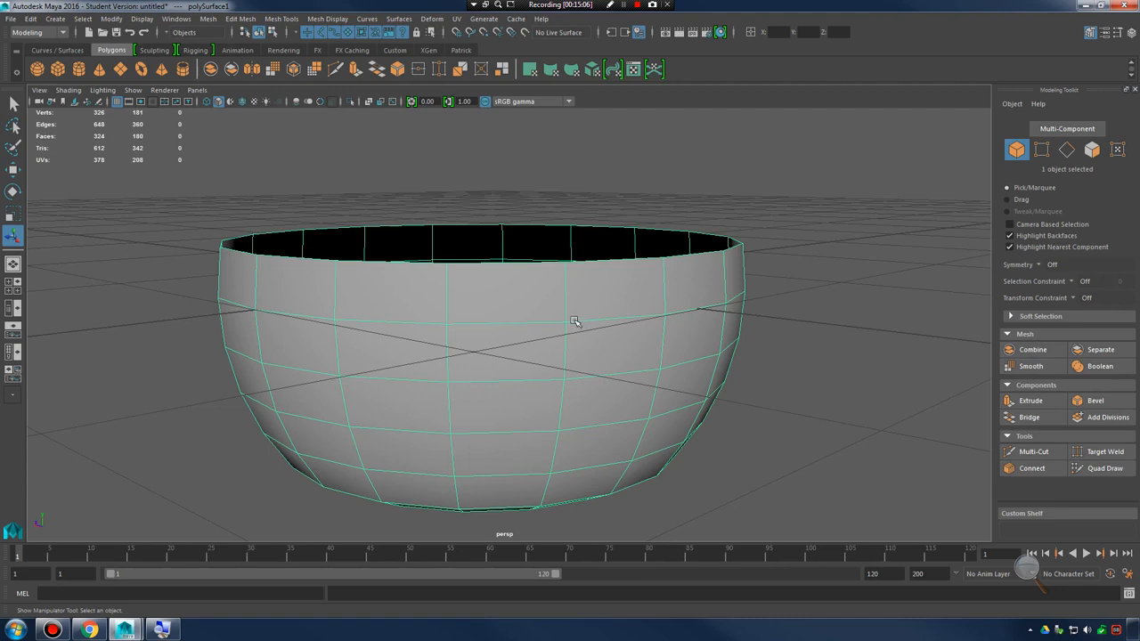
right_click(575, 320, "shift")
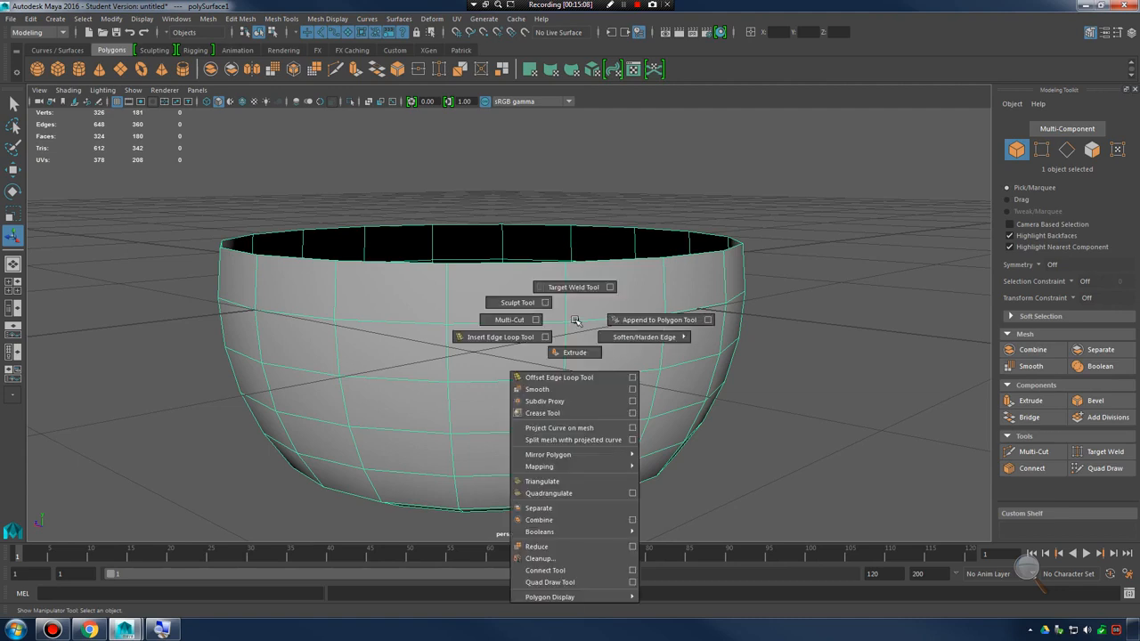
mouse_move(575, 319)
right_mouse_down("shift")
mouse_move(561, 311)
mouse_move(557, 322)
mouse_move(594, 347)
mouse_move(556, 335)
mouse_move(581, 358)
right_mouse_up("shift")
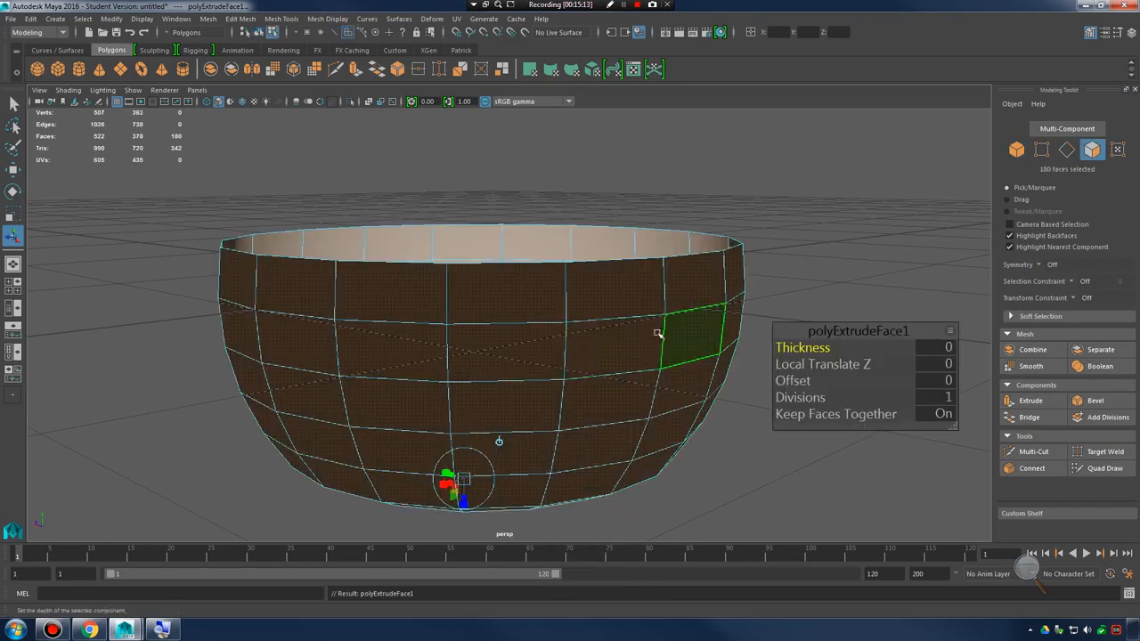
left_click_drag(657, 333, 670, 354, "alt")
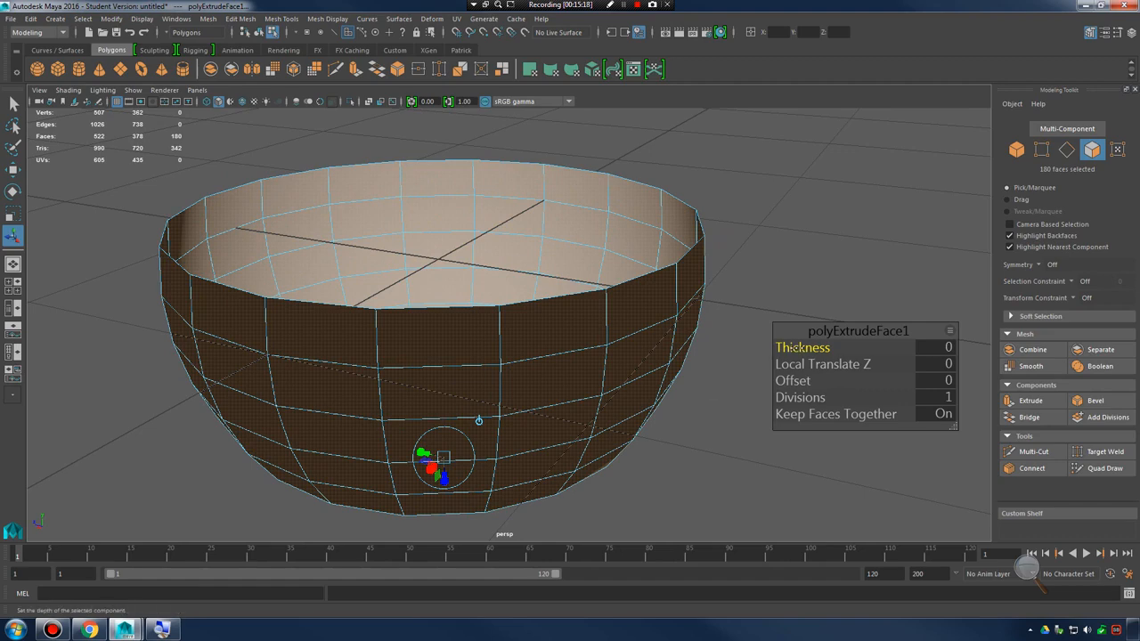
left_click_drag(789, 347, 799, 347)
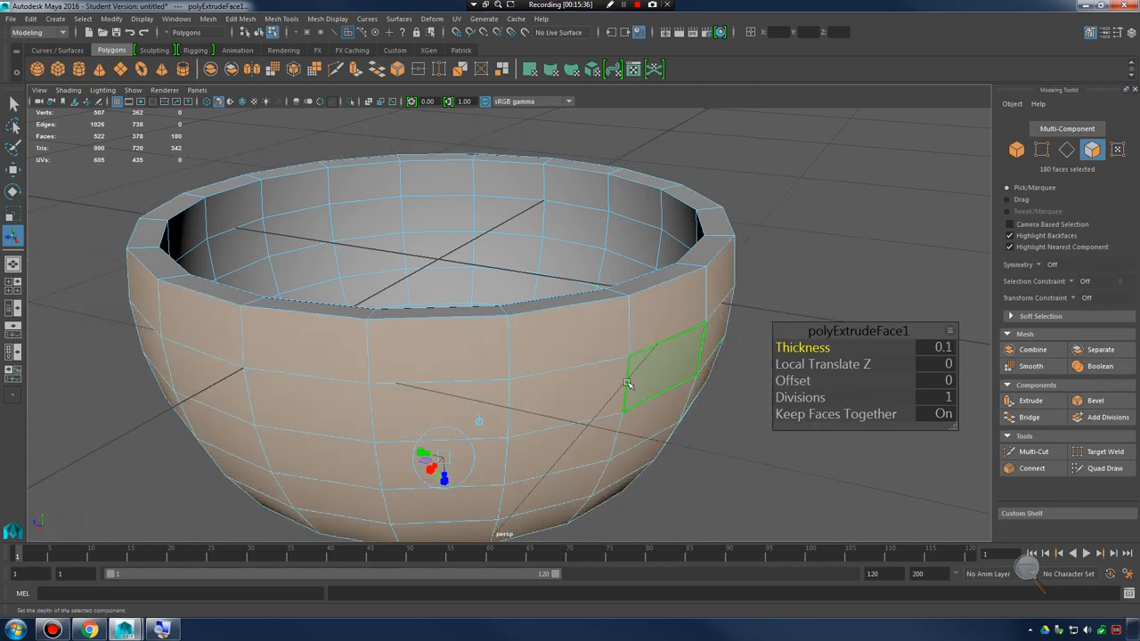
mouse_move(628, 383)
left_mouse_down("alt")
mouse_move(634, 357)
mouse_move(703, 374)
mouse_move(713, 415)
mouse_move(639, 388)
left_mouse_up("alt")
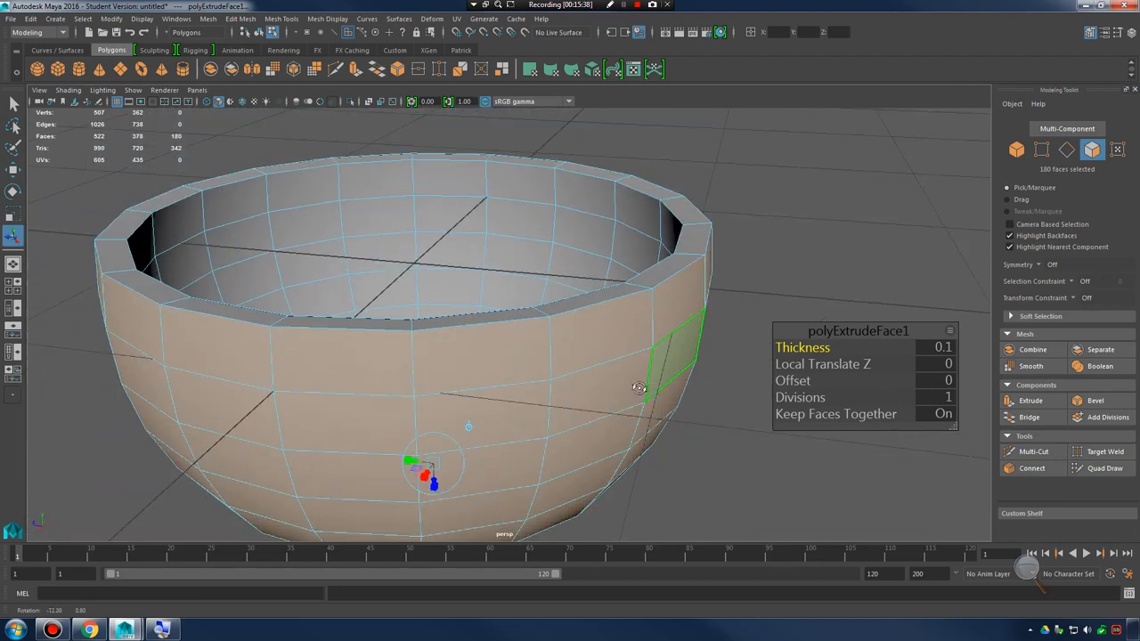
Try an extrusion thickness of 0.75 on the bowl and reduce it to 0.075
left_click(947, 347)
type(".75")
key("Return")
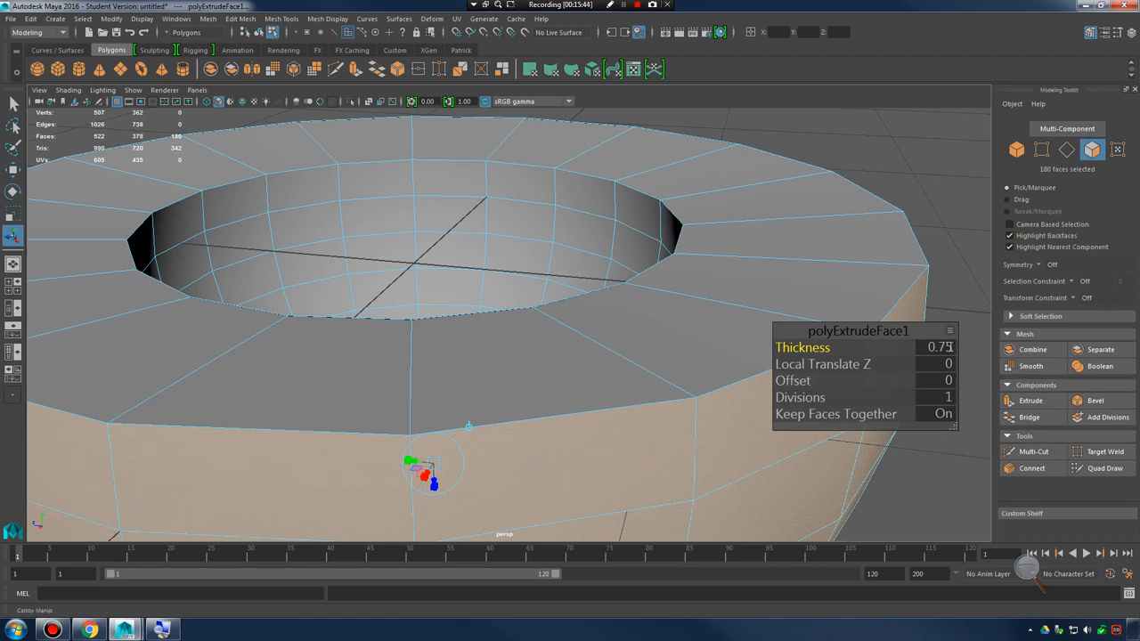
left_click(949, 348)
key("Return")
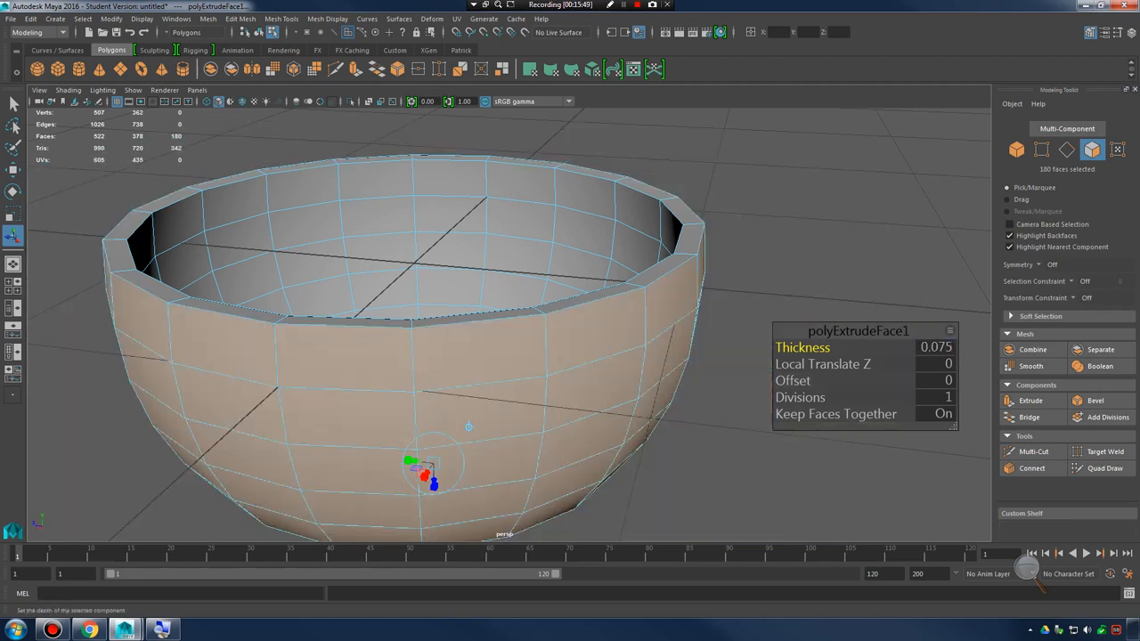
left_click_drag(739, 358, 707, 350, "alt")
right_click_drag(707, 351, 909, 348, "alt")
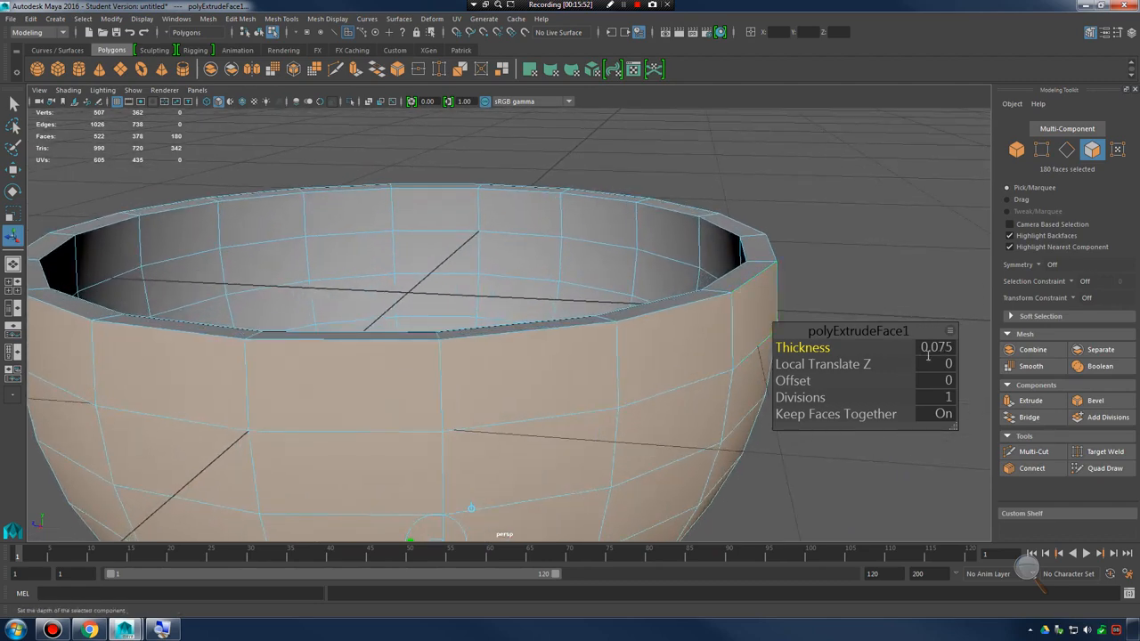
Reduce the bowl's extrusion thickness to 0.06 and finally to 0.04
left_click(928, 352)
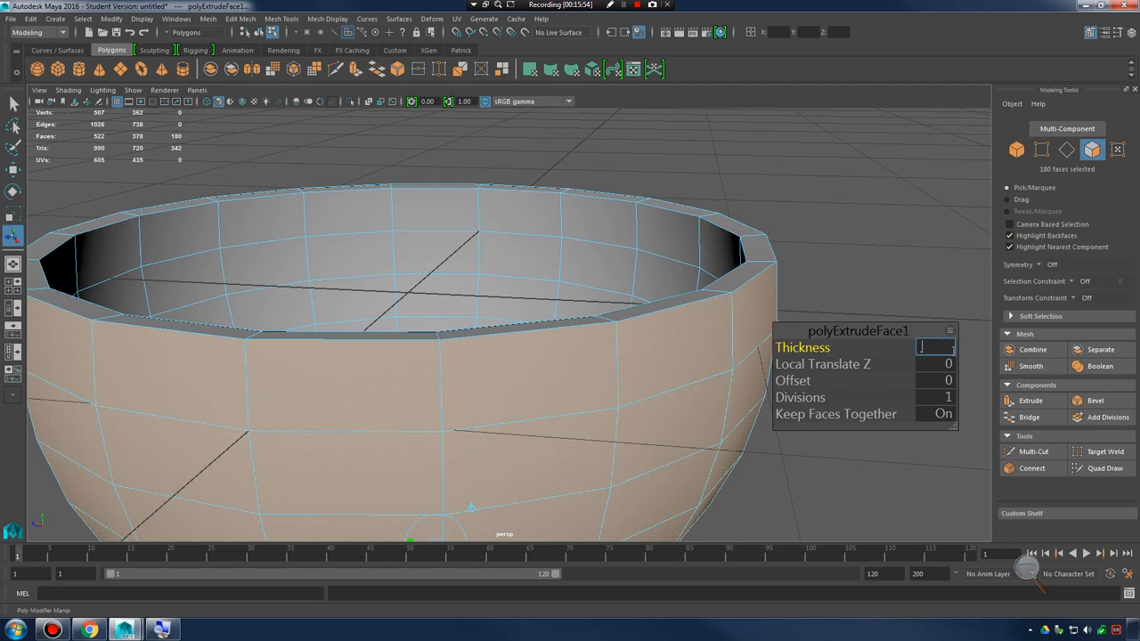
key("Return")
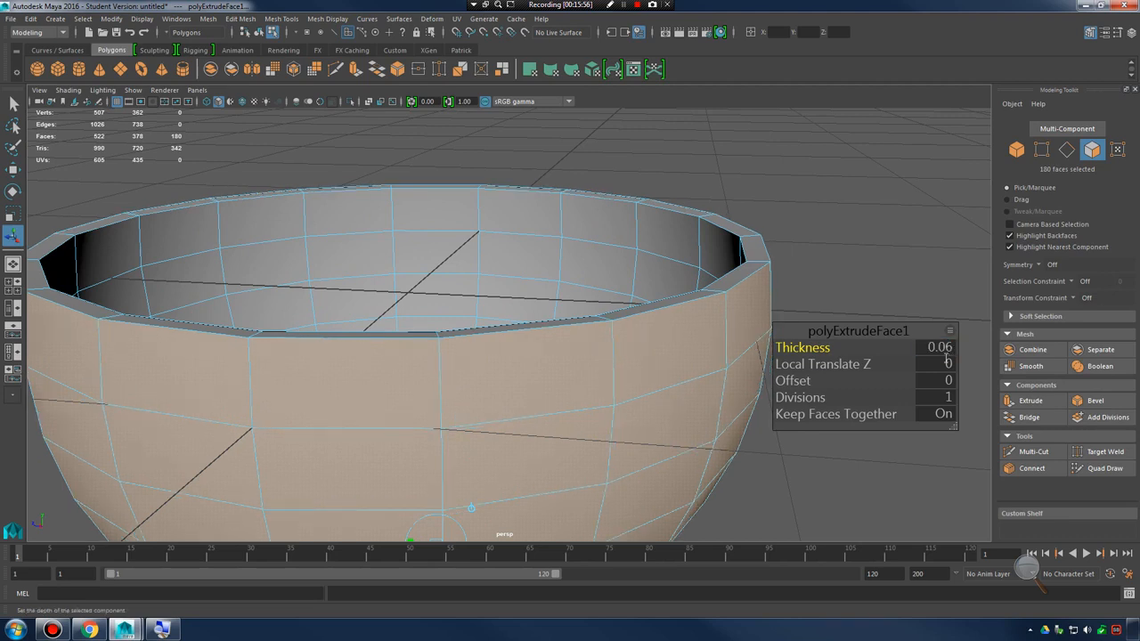
left_click(946, 362)
left_click(951, 348)
type(".04")
key("Return")
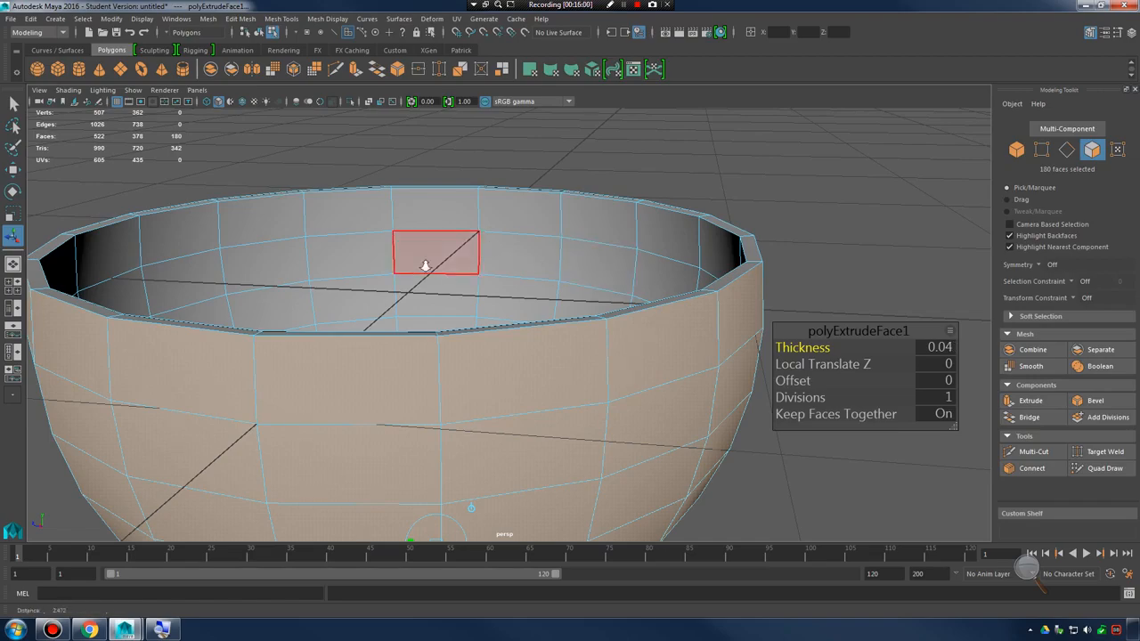
Preview the thickened bowl in smooth mesh display, then select it as an object in the unsmoothed display
left_click_drag(427, 248, 634, 305, "alt")
right_click_drag(635, 306, 697, 313, "alt")
left_click_drag(697, 313, 663, 323, "alt")
right_click_drag(669, 288, 732, 270)
left_click_drag(751, 314, 585, 382, "alt")
key("3")
left_click(768, 386)
left_click(617, 353)
left_click(703, 396)
left_click_drag(702, 396, 557, 353, "alt")
left_click(626, 351)
key("1")
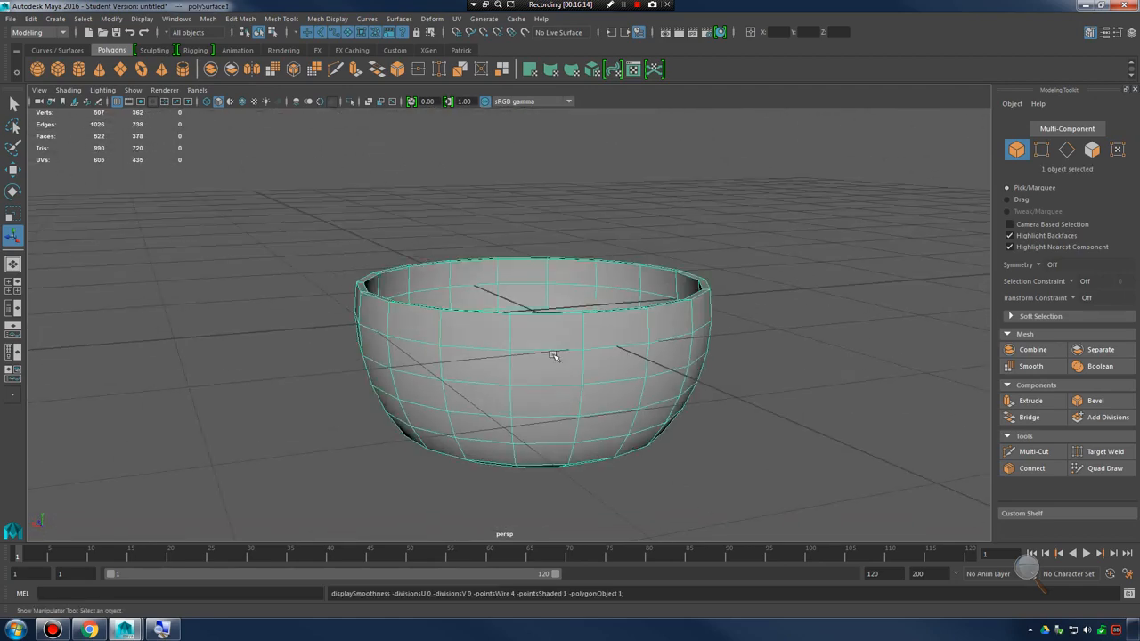
Examine the thickened bowl's rim and walls from several angles
right_click_drag(558, 353, 712, 394, "alt")
left_click_drag(713, 394, 717, 381, "alt")
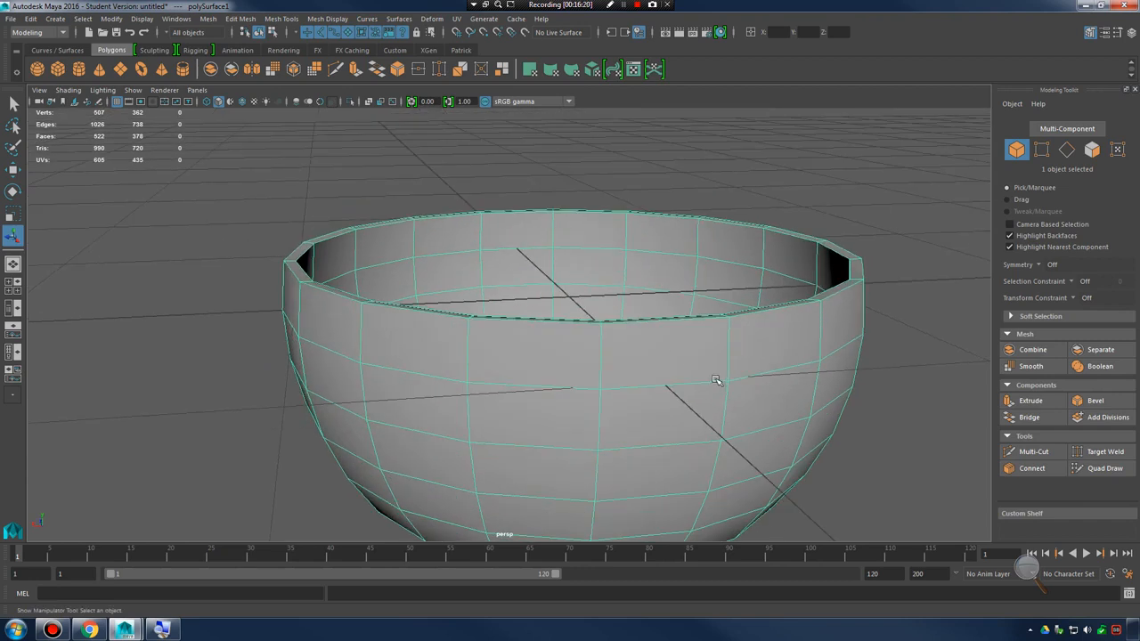
left_click_drag(666, 319, 749, 308, "alt")
middle_click_drag(748, 308, 752, 327, "alt")
left_click_drag(752, 327, 442, 341, "alt")
right_click_drag(442, 341, 593, 348, "alt")
left_click_drag(593, 348, 441, 356, "alt")
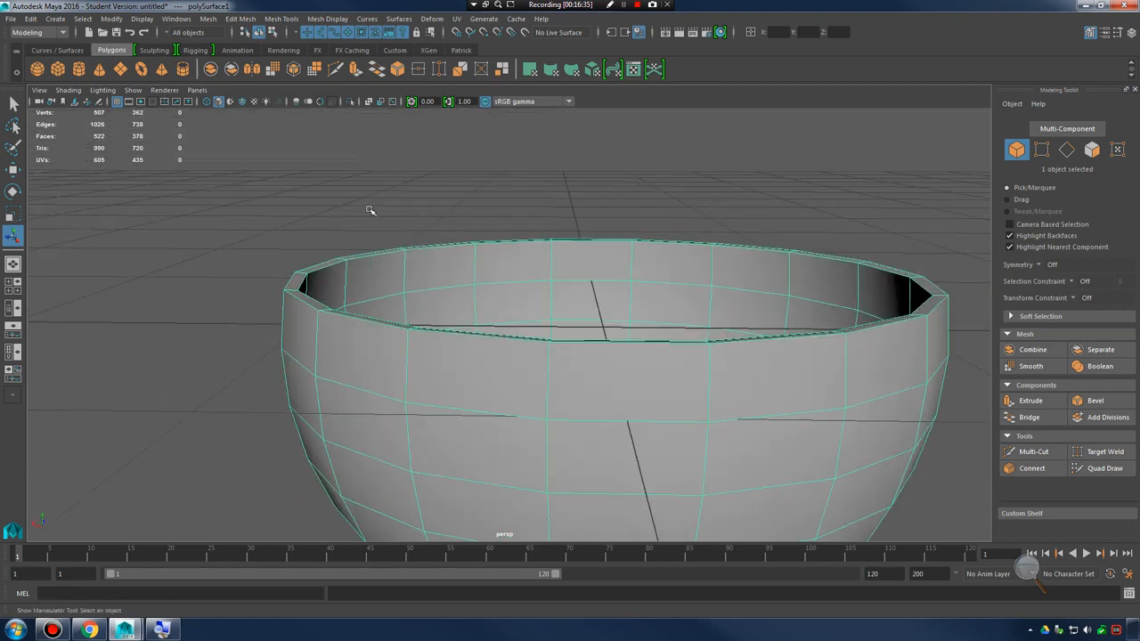
left_click_drag(613, 376, 641, 364, "alt")
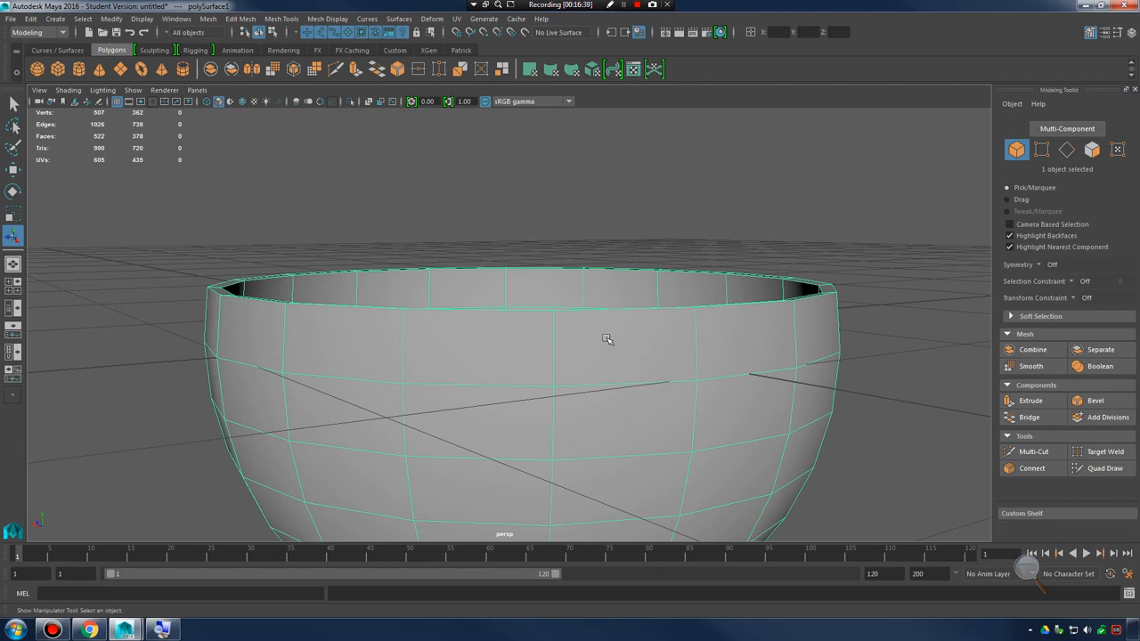
right_click_drag(606, 338, 606, 318)
Select six neighbouring faces of the top row on the bowl's outer wall one by one
left_click(629, 348)
left_click_drag(628, 348, 591, 353, "alt")
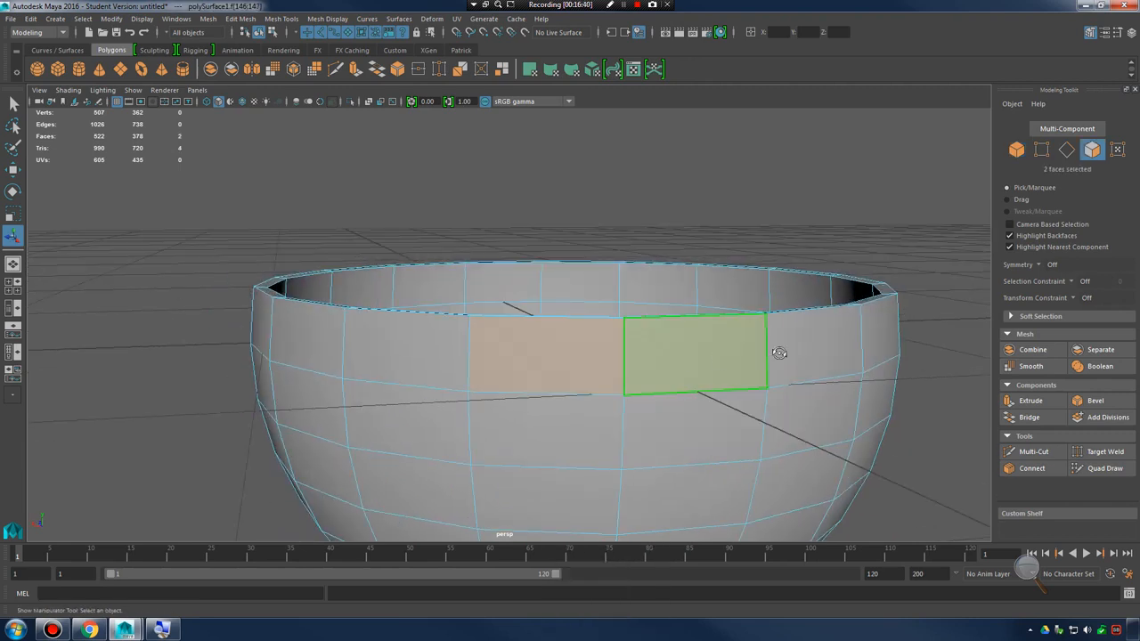
left_click(848, 360, "shift")
left_click_drag(848, 361, 750, 364, "alt")
left_click_drag(891, 368, 829, 374, "alt")
left_click(829, 374, "shift")
middle_click_drag(829, 374, 639, 365, "alt")
left_click(770, 351, "shift")
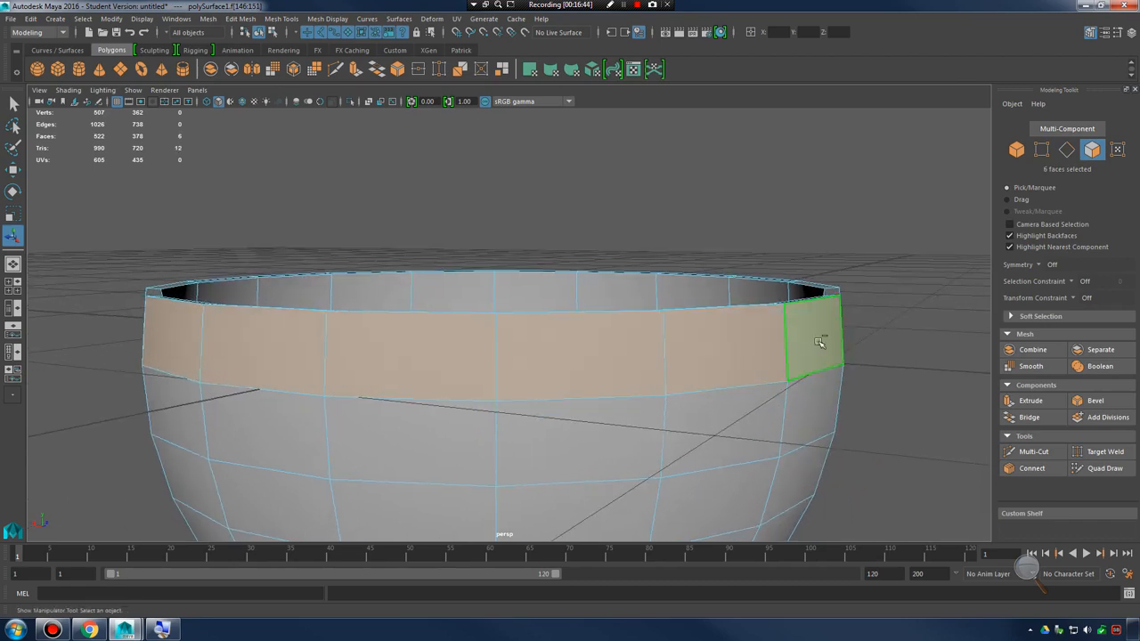
left_click_drag(819, 343, 700, 360, "alt")
Box-select the entire top row of the bowl's faces in the side view
key("space")
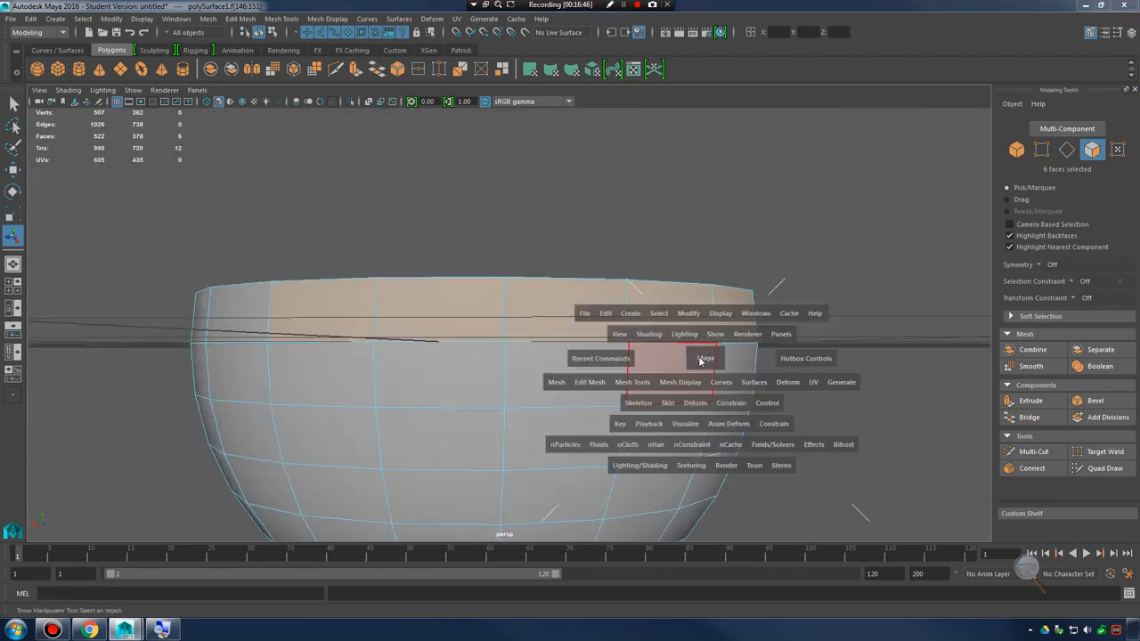
key("space")
right_click_drag(697, 401, 598, 344, "alt")
middle_click_drag(466, 340, 473, 374, "alt")
right_click_drag(472, 374, 757, 359, "alt")
left_click_drag(241, 252, 719, 347)
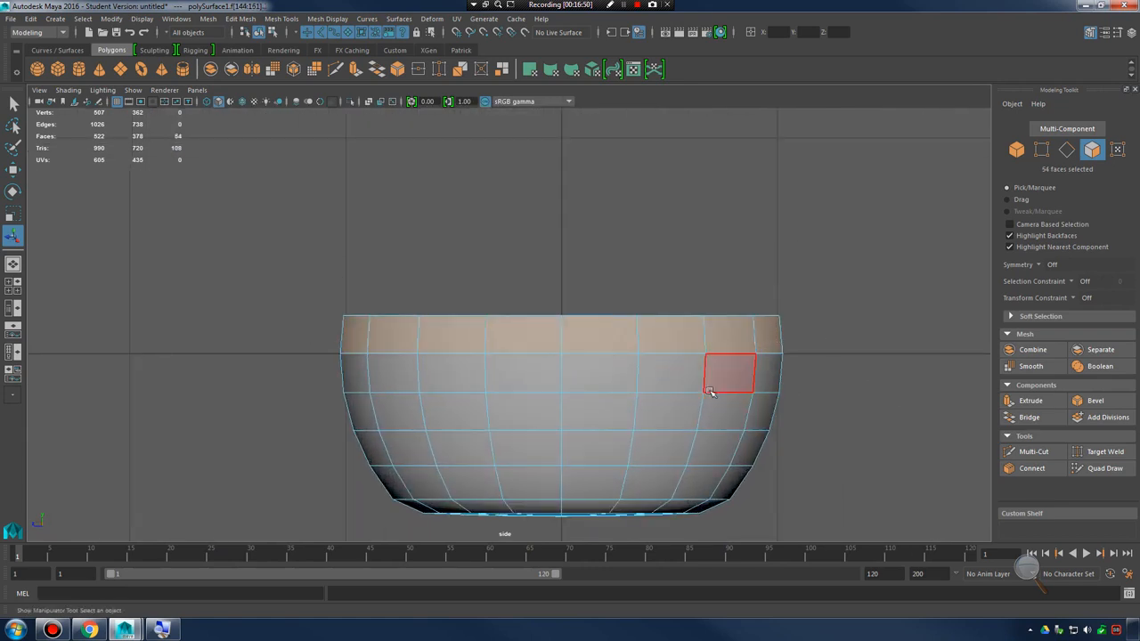
Remove several inner-wall faces of the top row from the selection one by one in the perspective view
key("space")
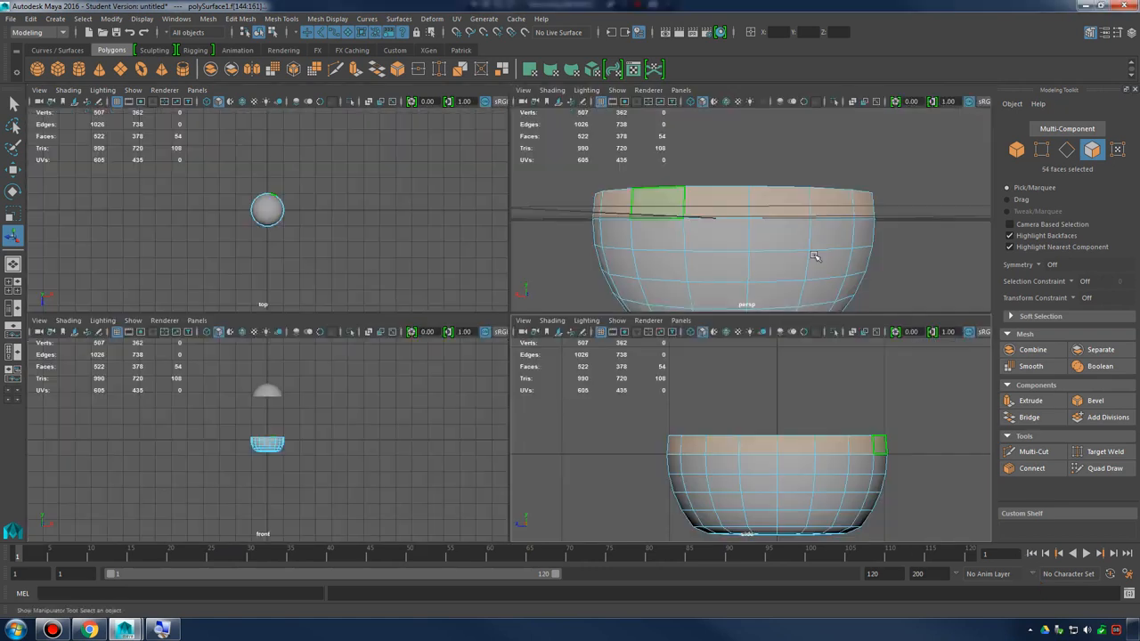
left_click_drag(765, 267, 741, 256, "alt")
right_click_drag(741, 256, 781, 244, "alt")
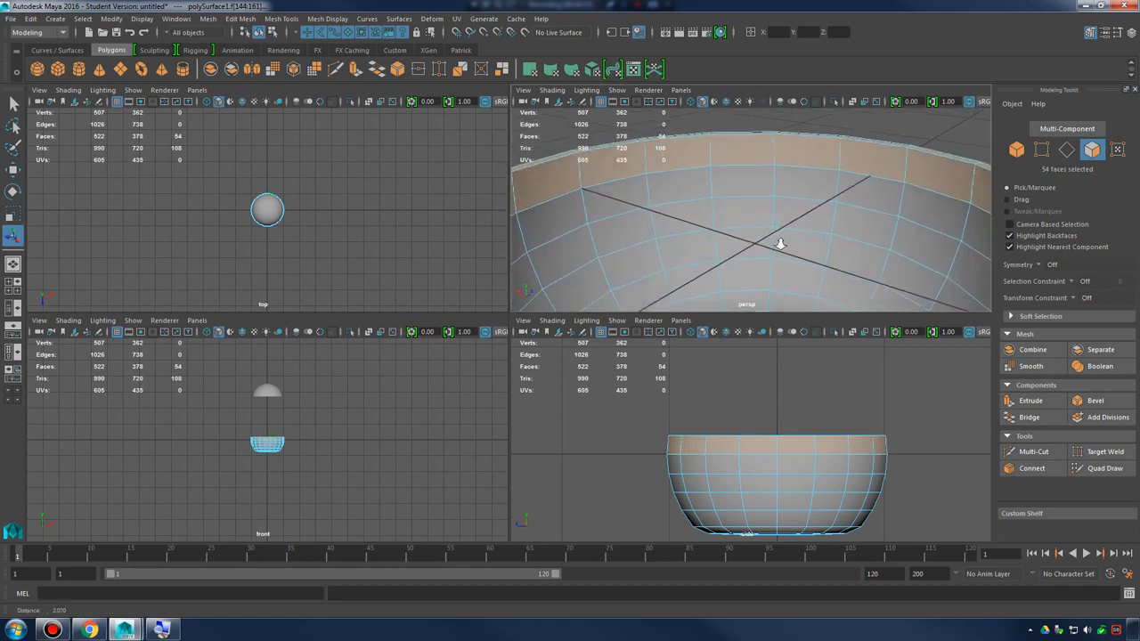
left_click_drag(780, 244, 784, 224, "alt")
right_click_drag(784, 224, 673, 240, "alt")
left_click_drag(699, 228, 634, 228, "alt")
left_click(623, 195, "ctrl")
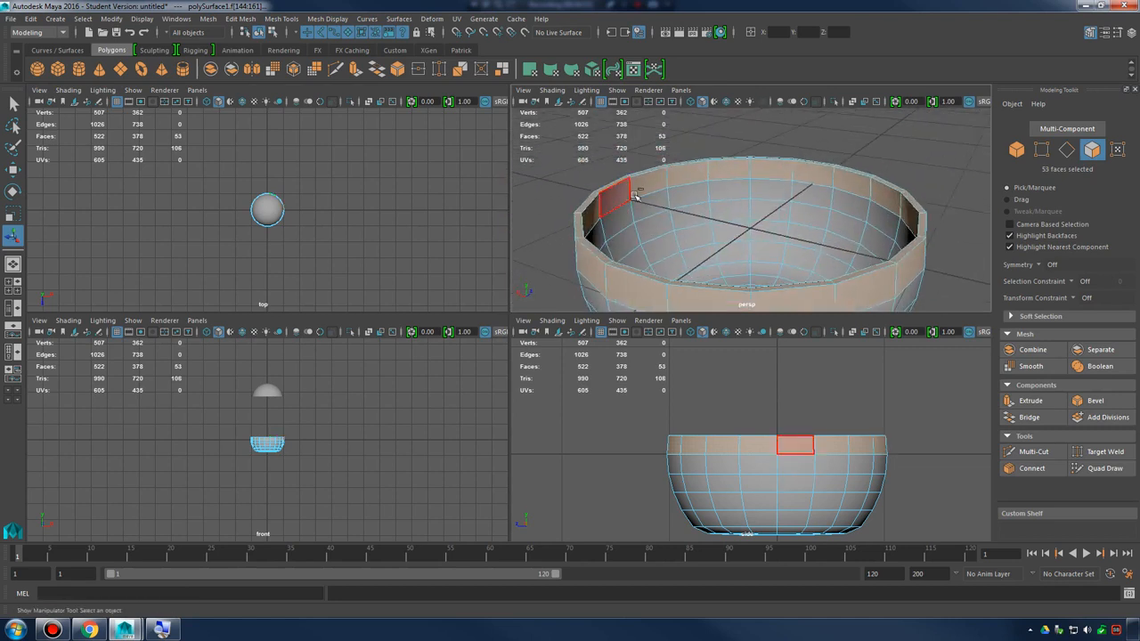
left_click(649, 186, "ctrl")
left_click(689, 179, "ctrl")
left_click(771, 174, "ctrl")
left_click(808, 172, "ctrl")
left_click(726, 172, "ctrl")
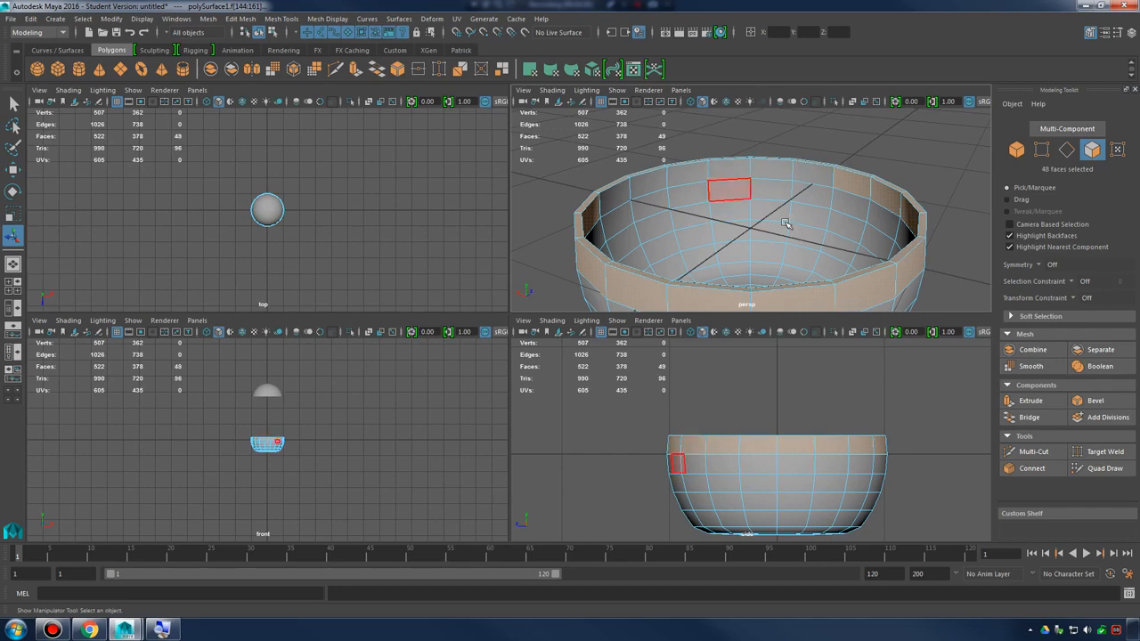
key("space")
left_click_drag(697, 310, 686, 341, "alt")
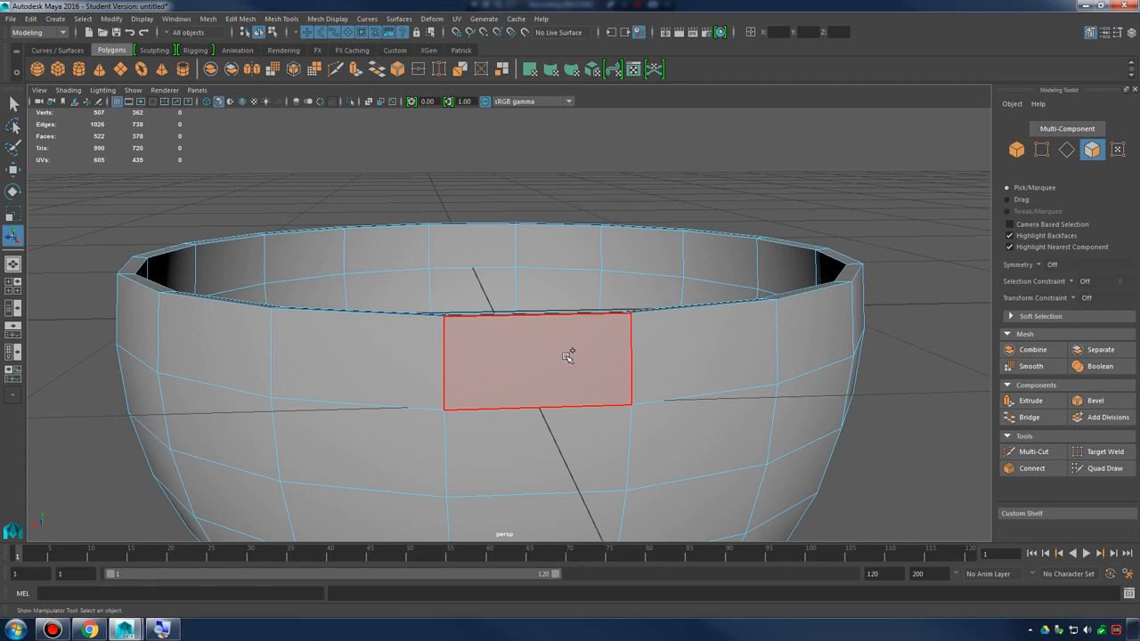
Select two adjacent faces of the outer top row, extend them into a face loop, and clear the selection
left_click(568, 356)
left_click(712, 348, "shift")
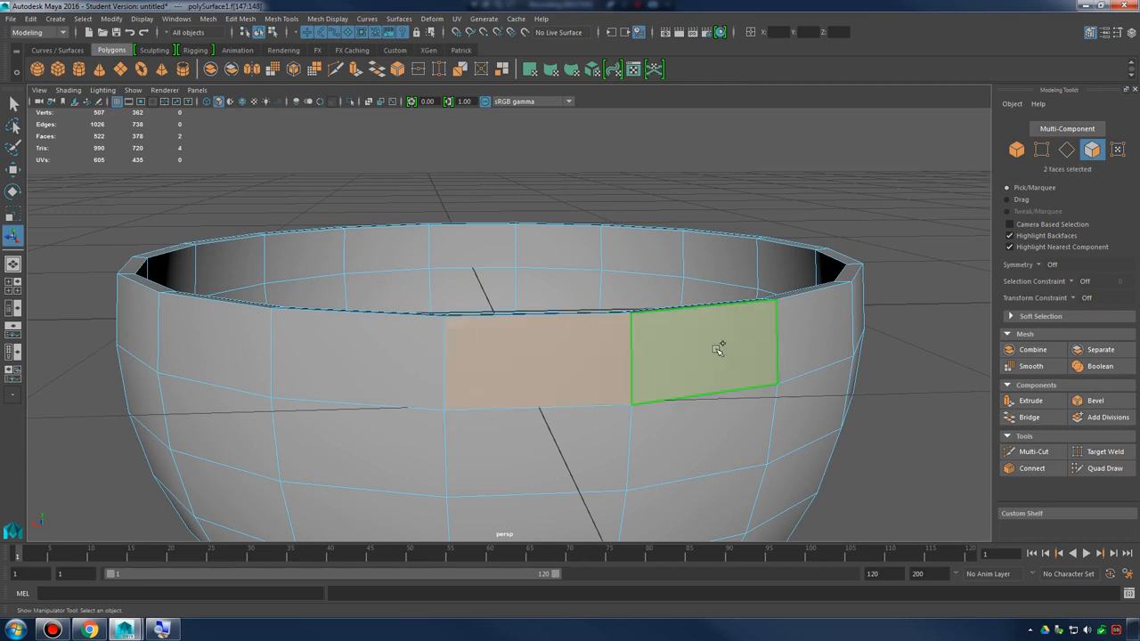
double_click(813, 327, "shift")
left_click_drag(862, 340, 821, 336, "alt")
left_click(917, 353)
Select the complete outer top row as a face loop, starting from one face and its horizontal neighbour
left_click_drag(565, 374, 641, 351, "alt")
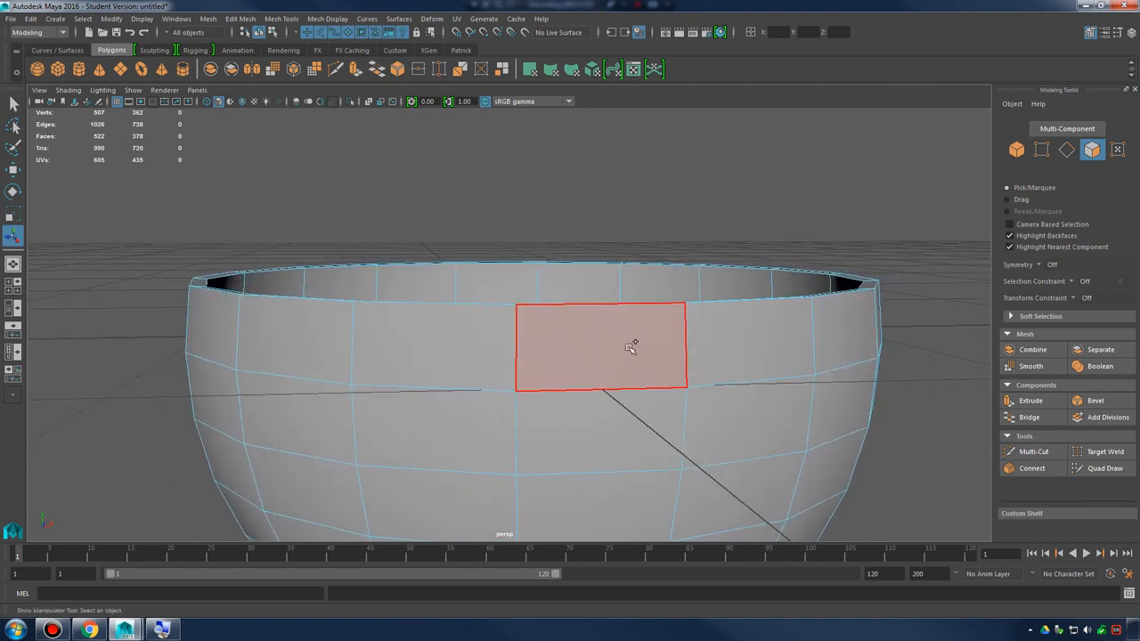
left_click(633, 344)
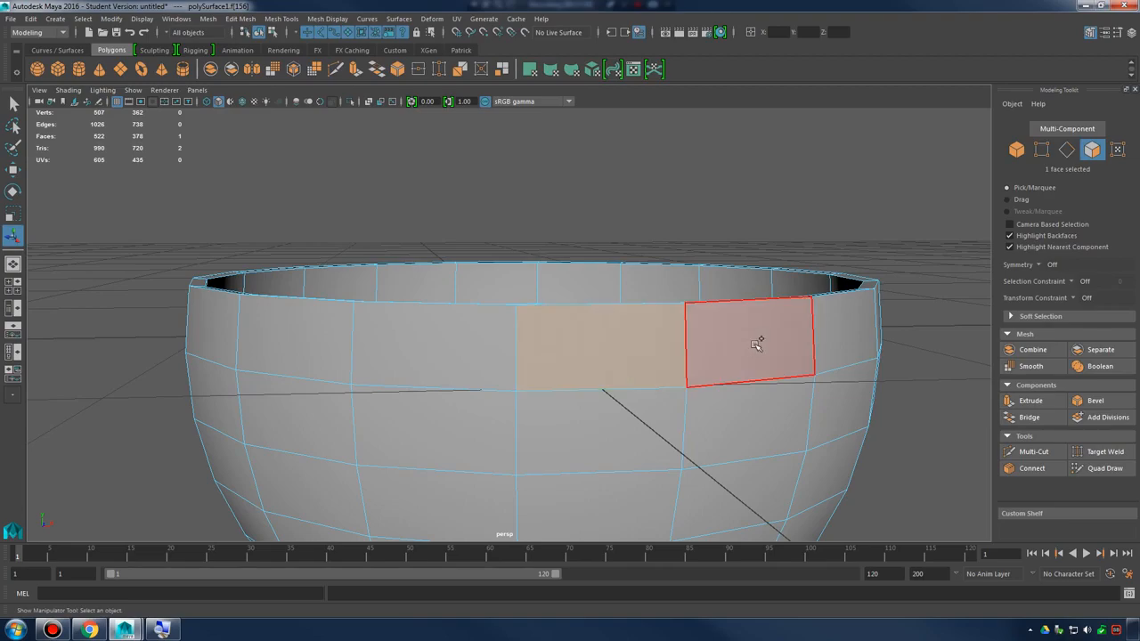
left_click_drag(868, 351, 586, 322, "alt")
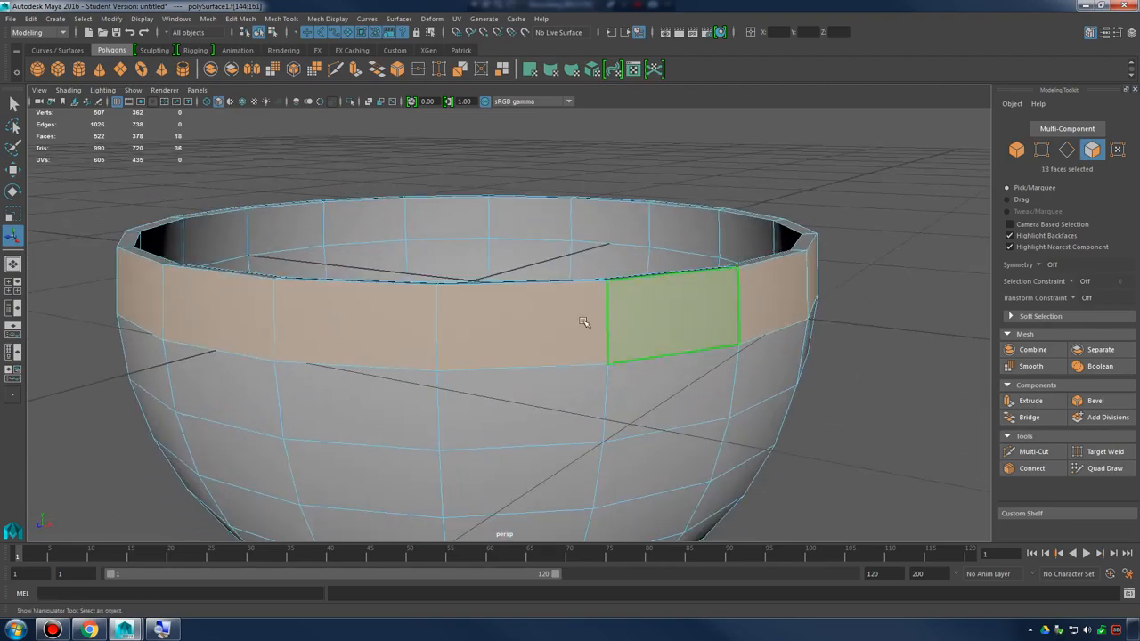
Try face-loop selections in other directions from adjacent outer faces of the bowl
left_click(583, 321)
left_click_drag(639, 366, 698, 357, "alt")
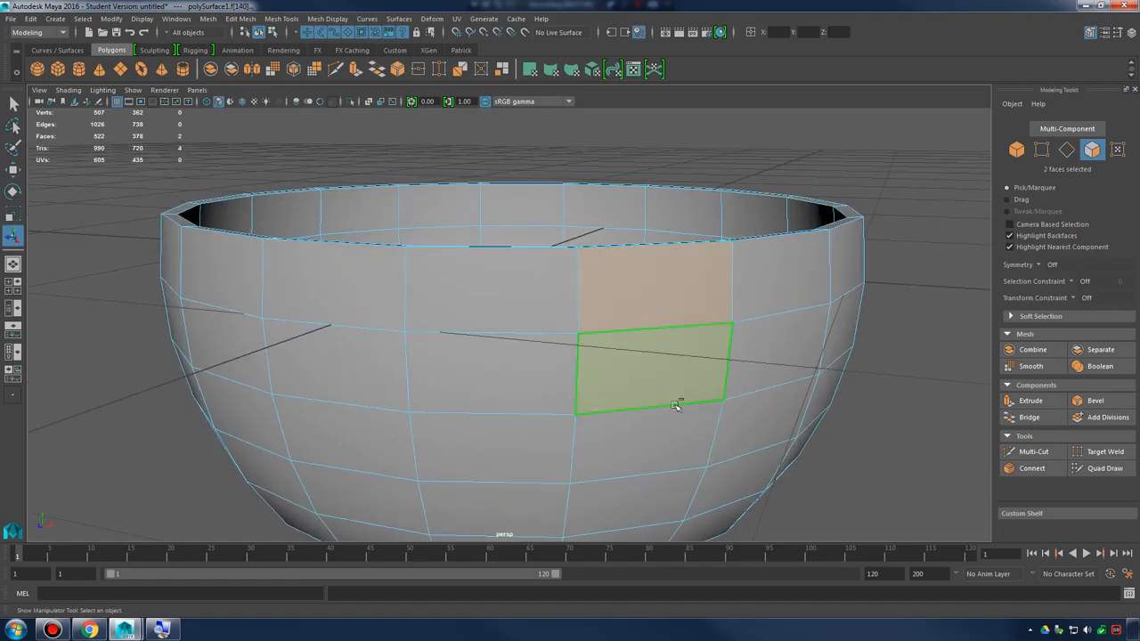
left_click_drag(721, 421, 509, 267, "alt")
left_click(557, 297, "shift")
left_click(550, 336, "shift")
double_click(650, 343, "shift")
Select three outer faces around a corner and extend the selection along the lower face's row
left_click(509, 267)
left_click(656, 275, "shift")
left_click(656, 346, "shift")
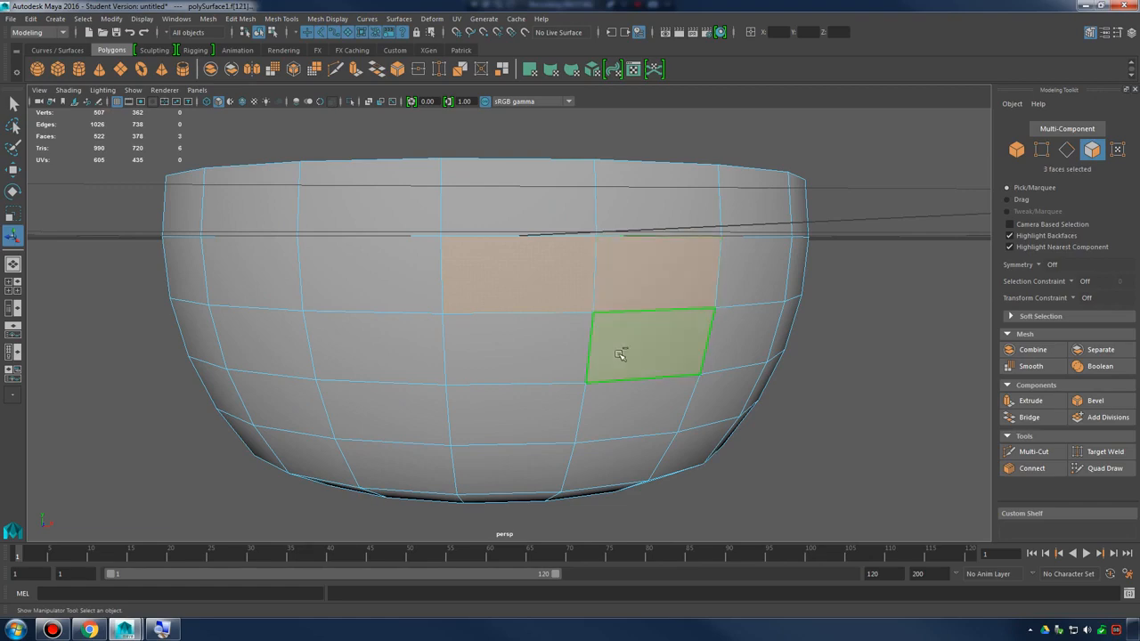
double_click(549, 349, "shift")
left_click_drag(550, 349, 651, 353, "alt")
Select a single face in the top row of the bowl's outer wall
left_click(539, 260)
left_click_drag(540, 259, 644, 348, "alt")
left_click_drag(600, 315, 578, 311, "alt")
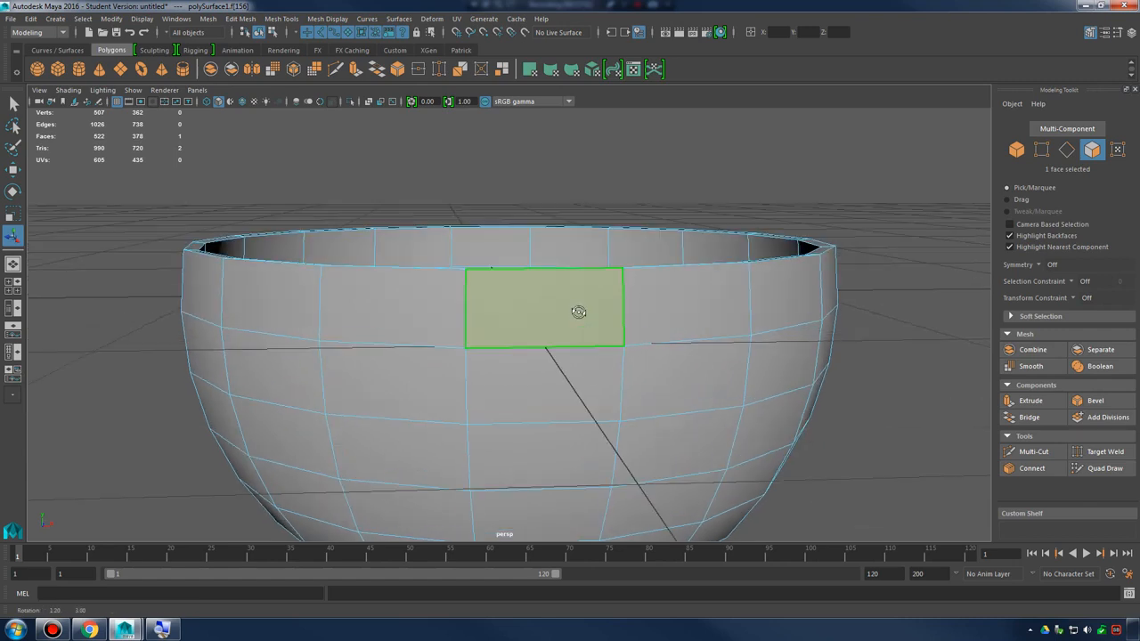
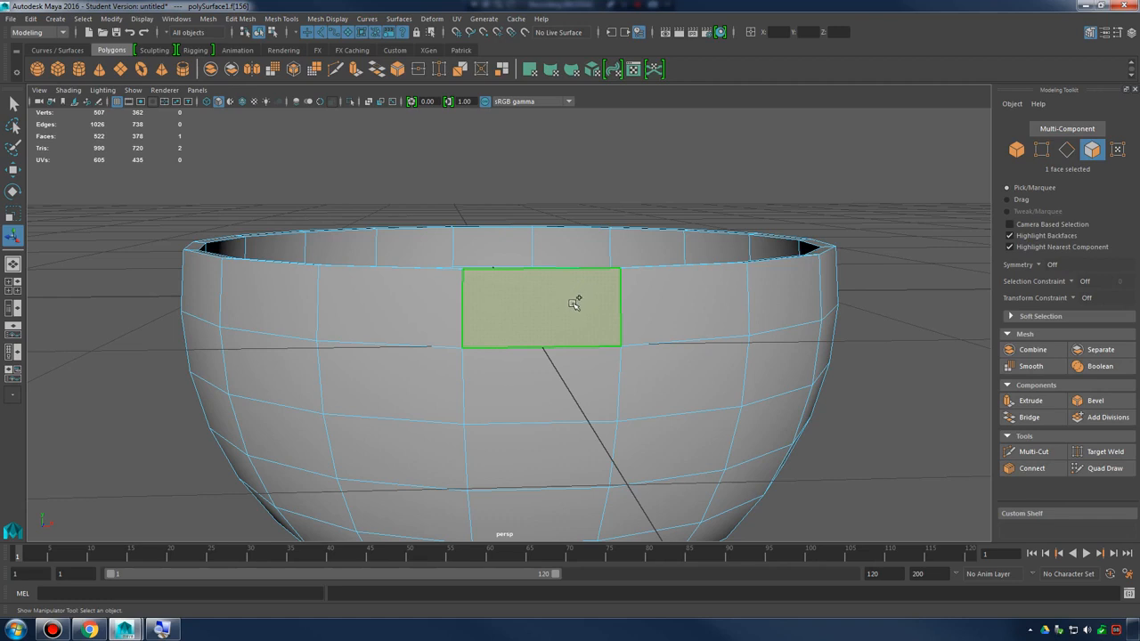
Select the bowl's complete outer top row of faces as a loop and extrude it outward with a thickness of 0.1
double_click(777, 287)
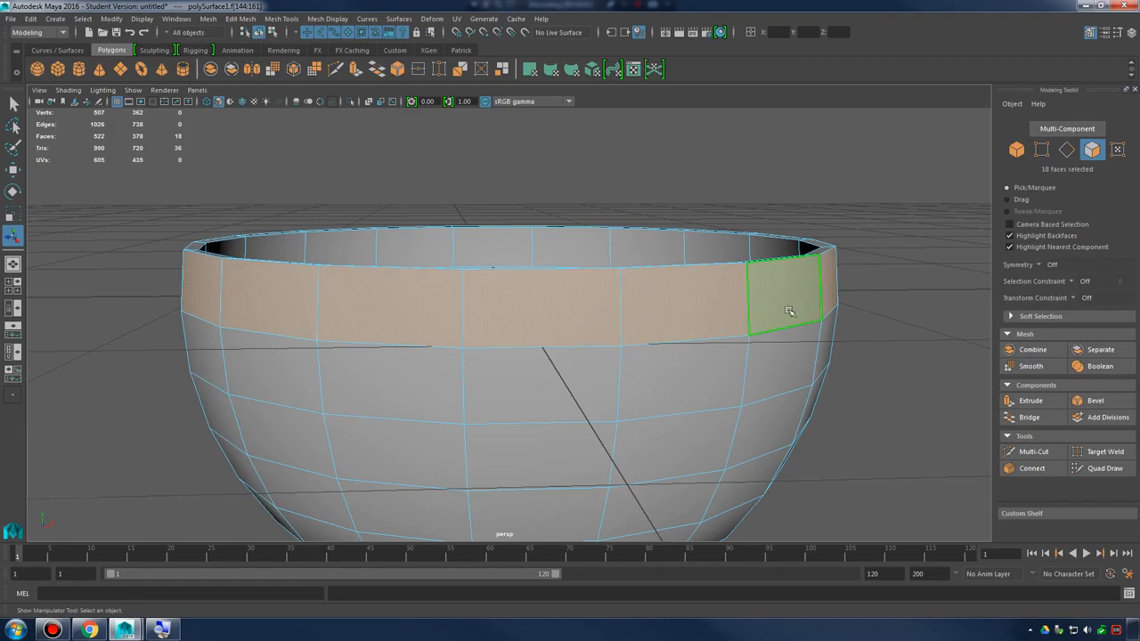
left_click_drag(789, 310, 708, 327, "alt")
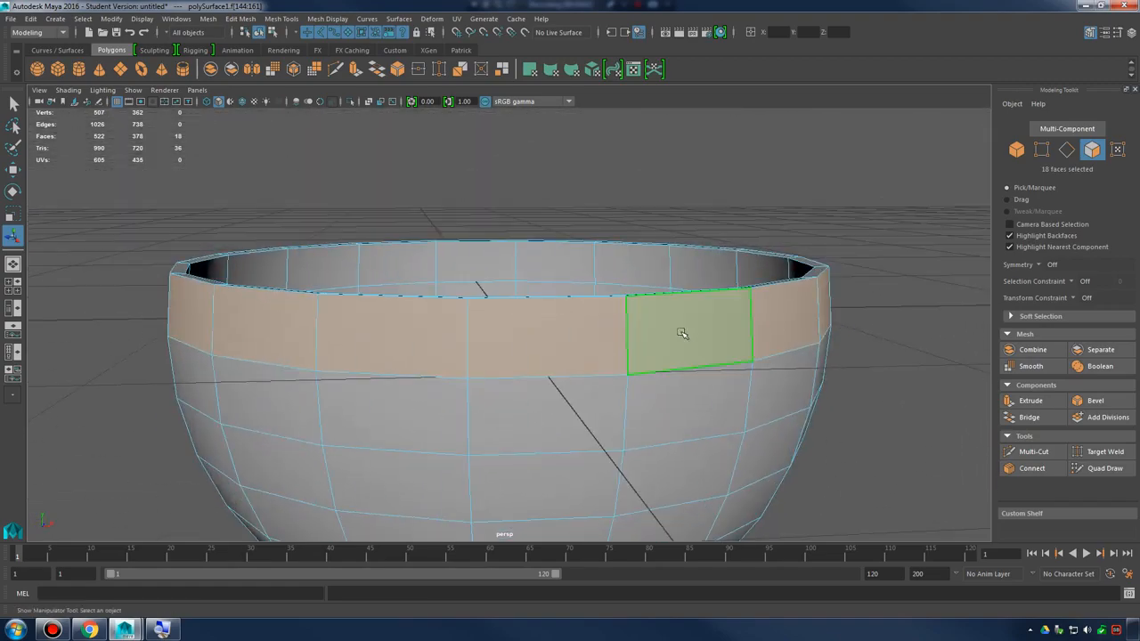
right_click_drag(571, 328, 570, 353, "shift")
mouse_move(623, 349)
left_mouse_down("alt")
mouse_move(612, 357)
mouse_move(628, 351)
left_mouse_up("alt")
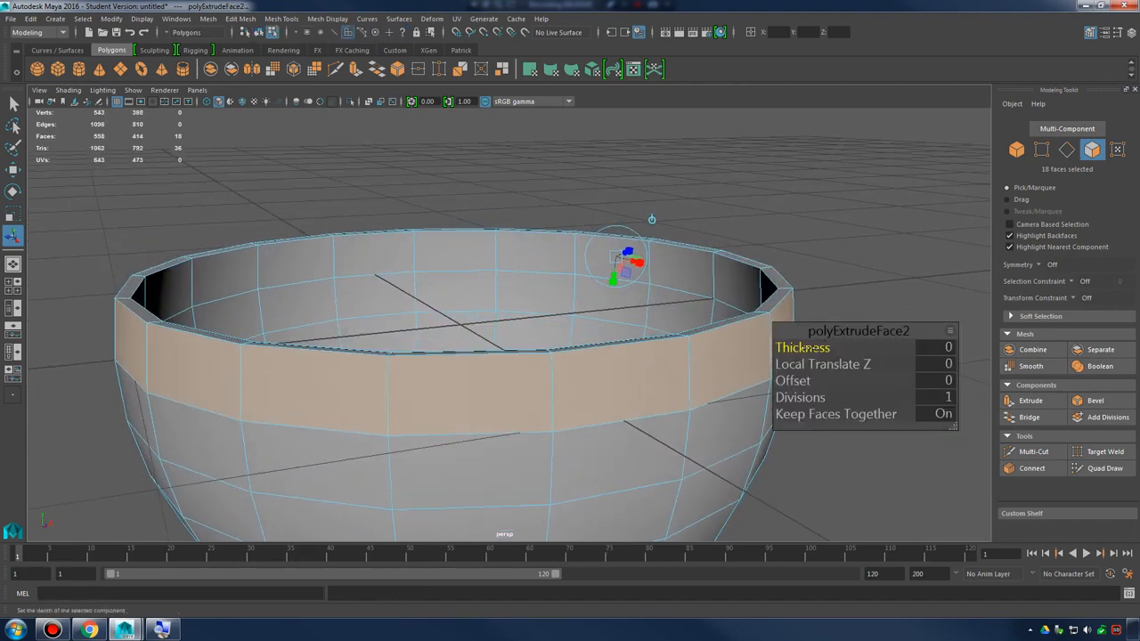
left_click_drag(808, 348, 804, 349)
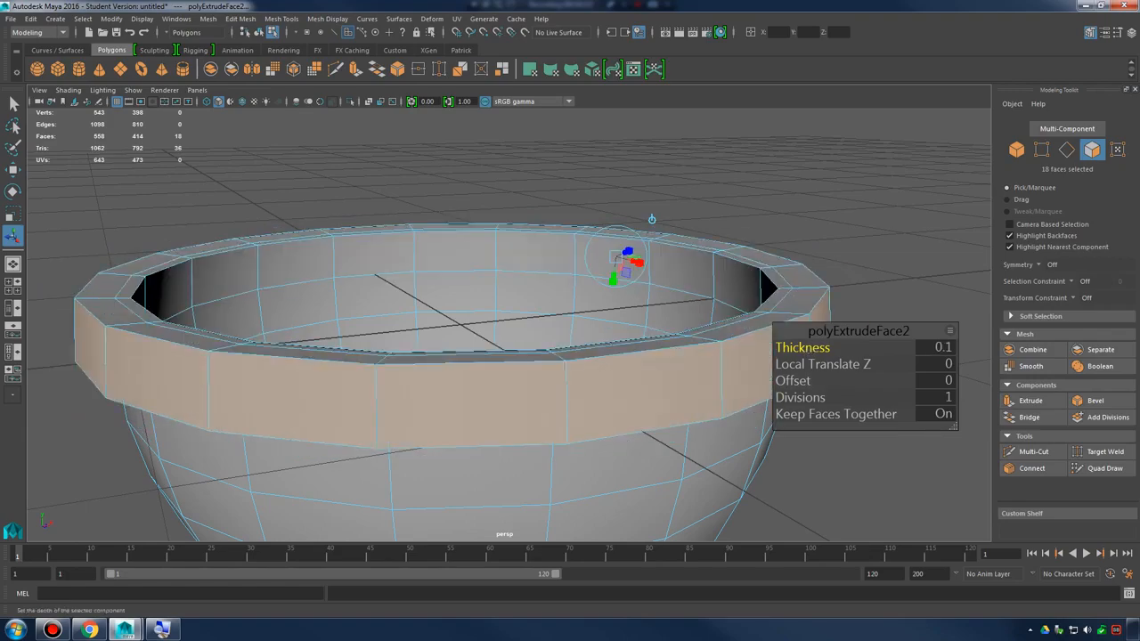
Set the rim extrusion's thickness to 0.04
left_click_drag(614, 358, 570, 374, "alt")
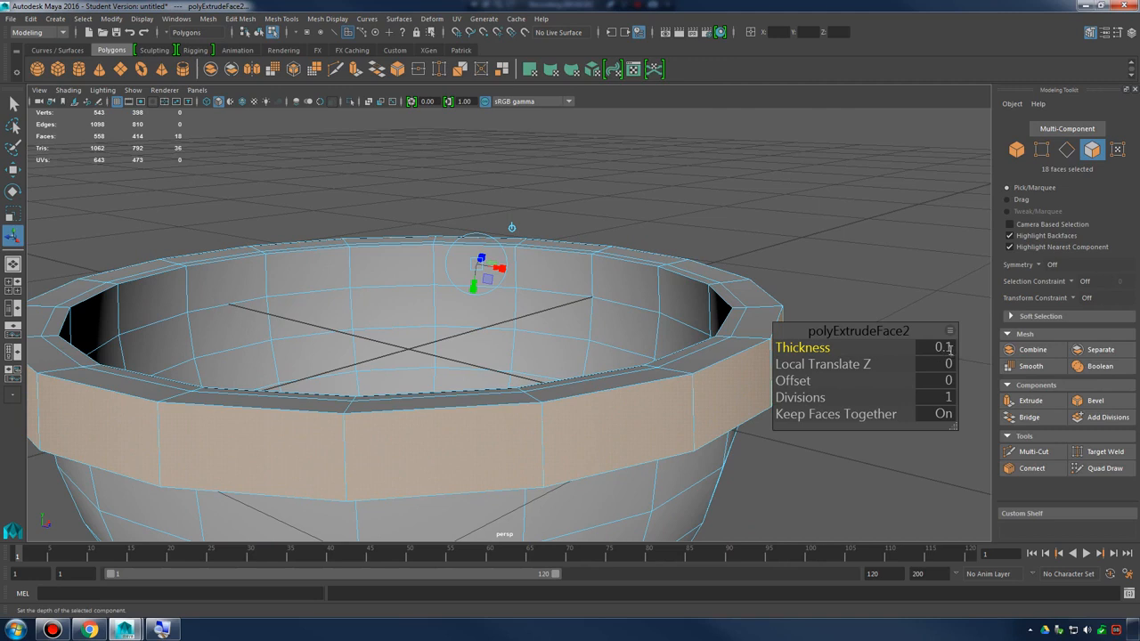
left_click(950, 350)
left_click_drag(656, 348, 660, 326, "alt")
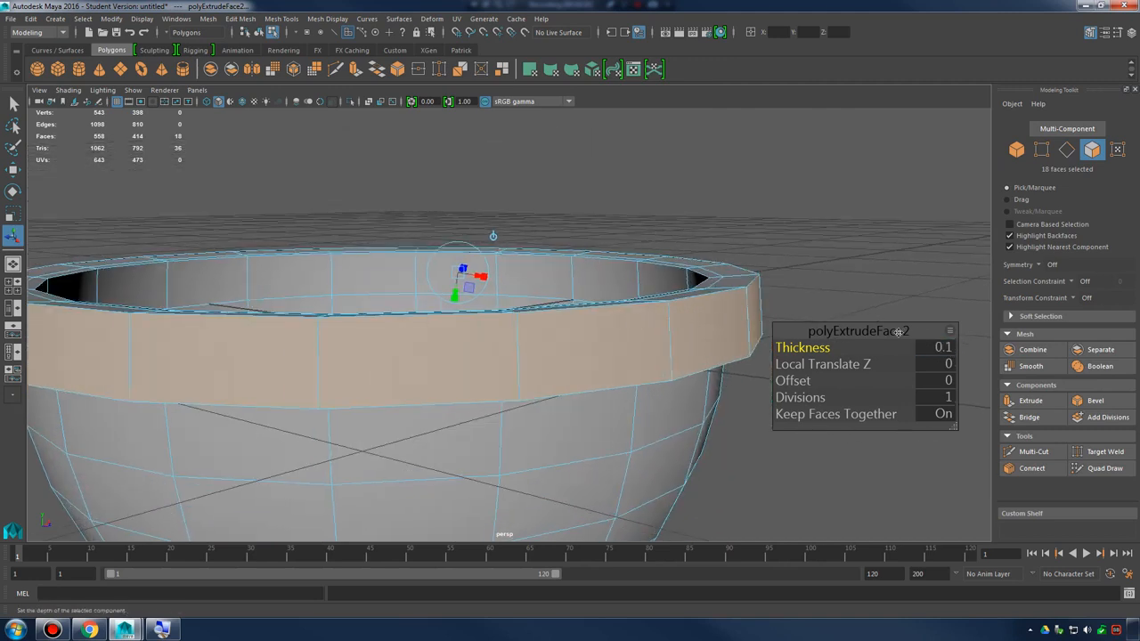
left_click(946, 349)
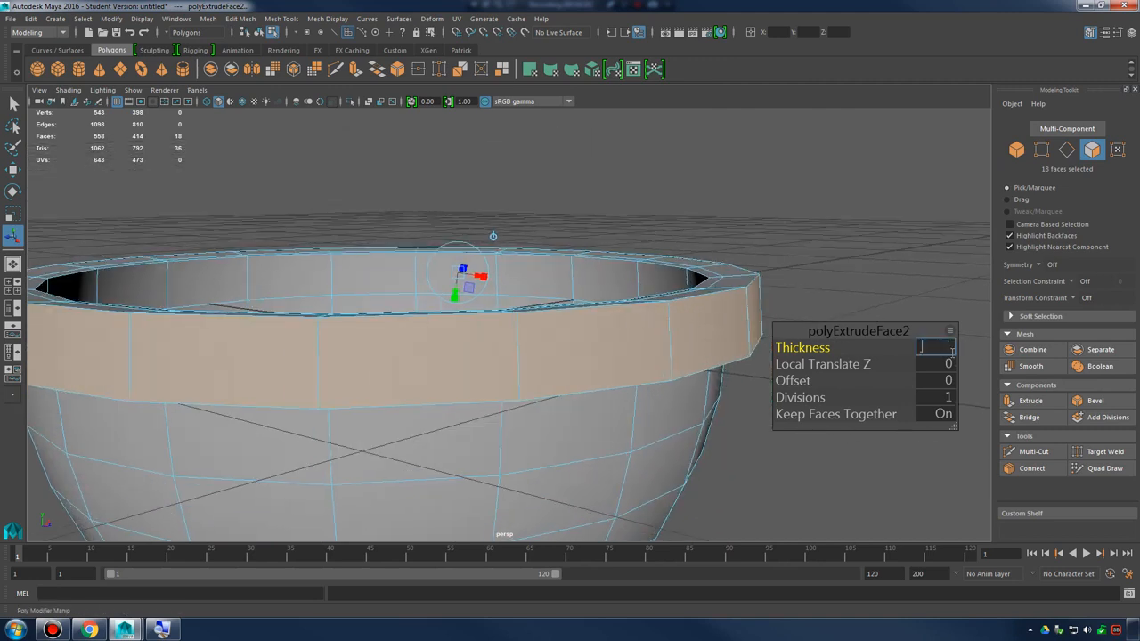
type(".04")
key("Return")
Set the rim extrusion's offset to 0.04 to slope its upper and lower edges
left_click_drag(649, 204, 672, 334, "alt")
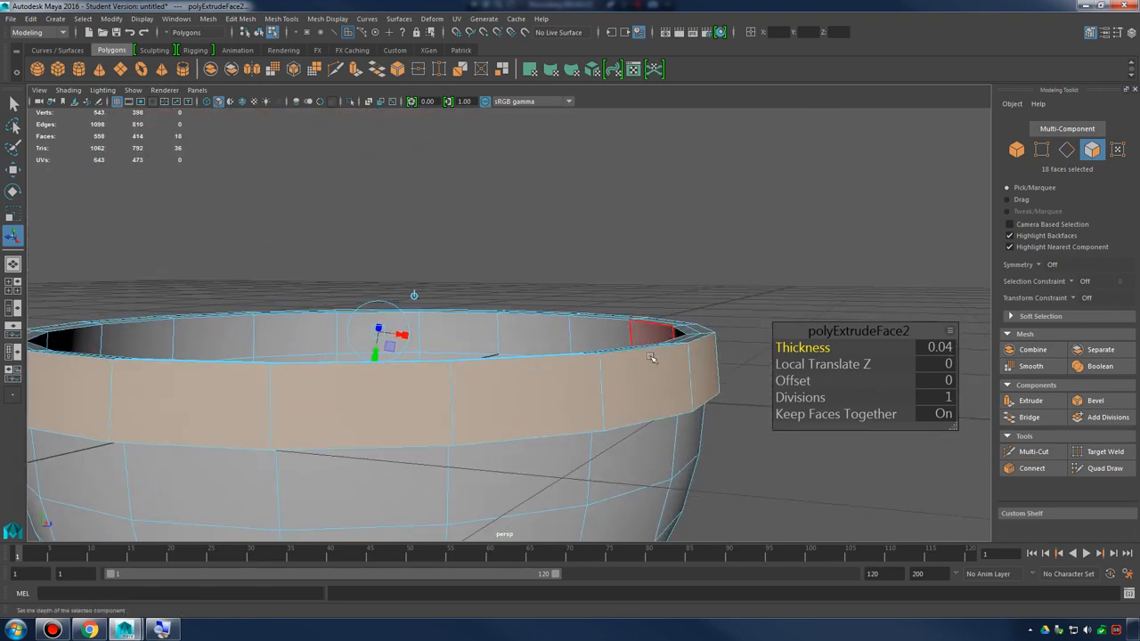
left_click_drag(660, 376, 560, 301, "alt")
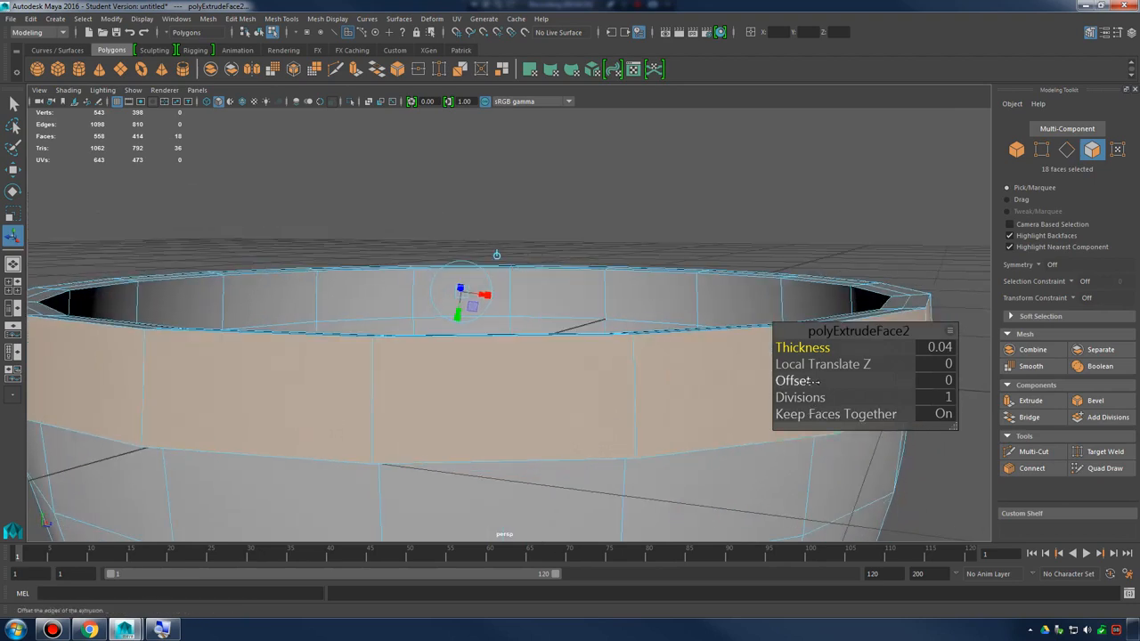
left_click_drag(804, 381, 799, 382)
left_click(944, 381)
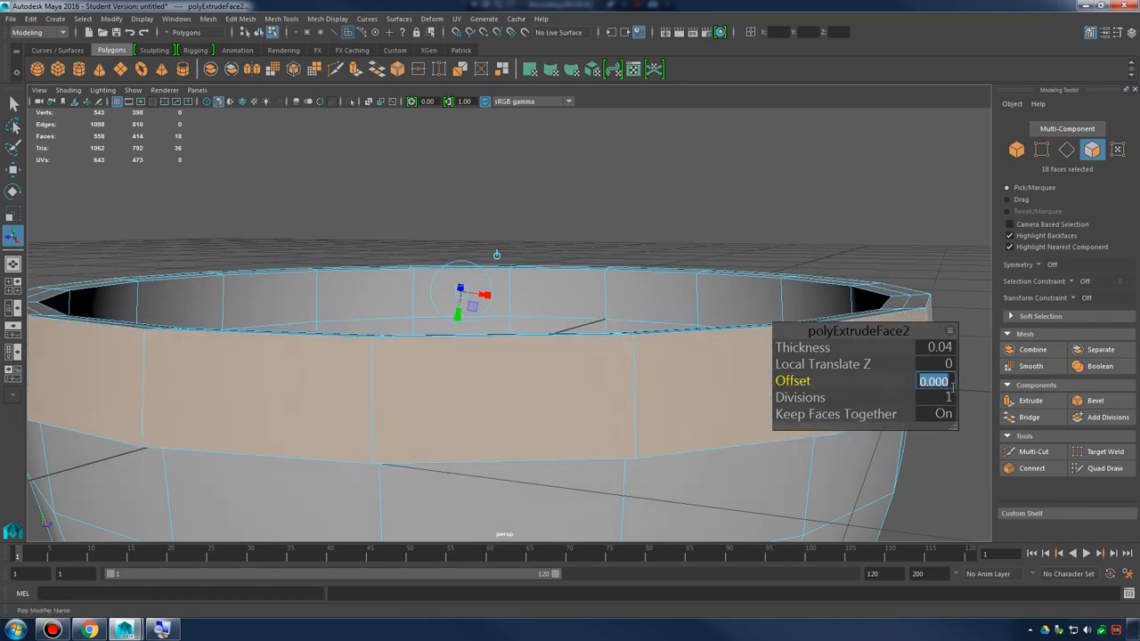
type(".04")
key("Return")
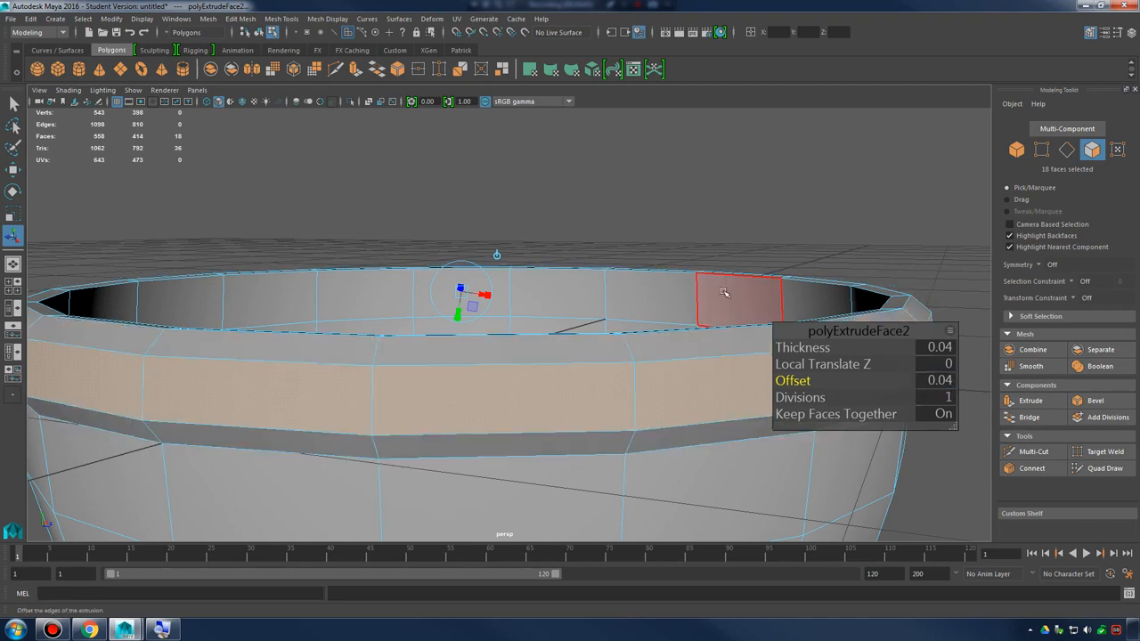
Reduce the rim extrusion's offset to 0.02
left_click_drag(724, 292, 700, 294, "alt")
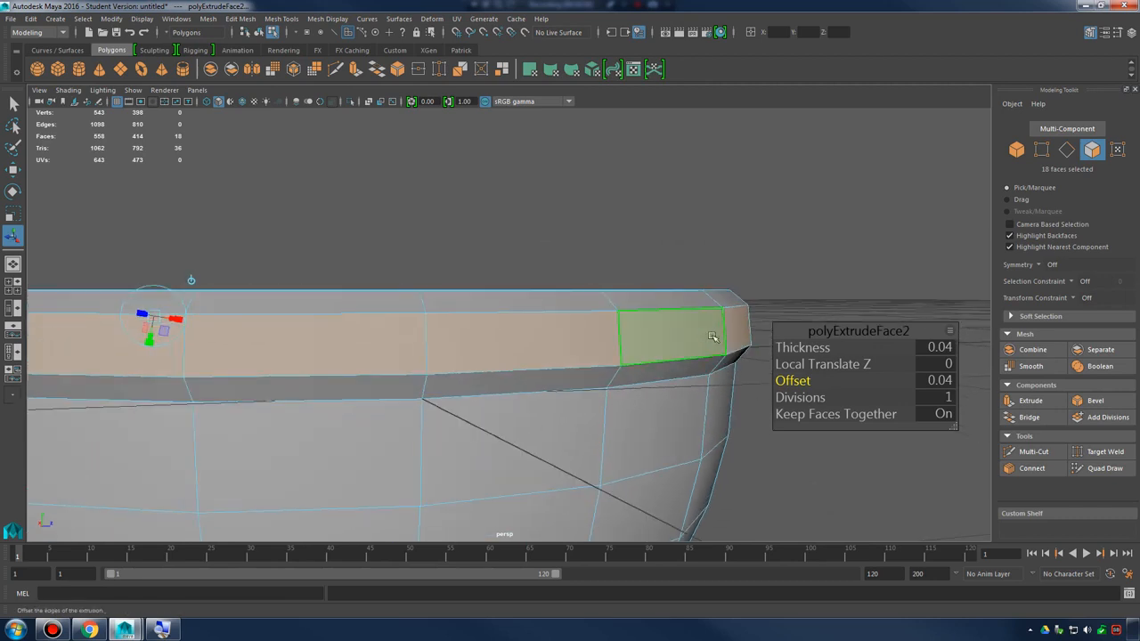
left_click_drag(687, 328, 702, 317, "alt")
left_click_drag(652, 369, 674, 326, "alt")
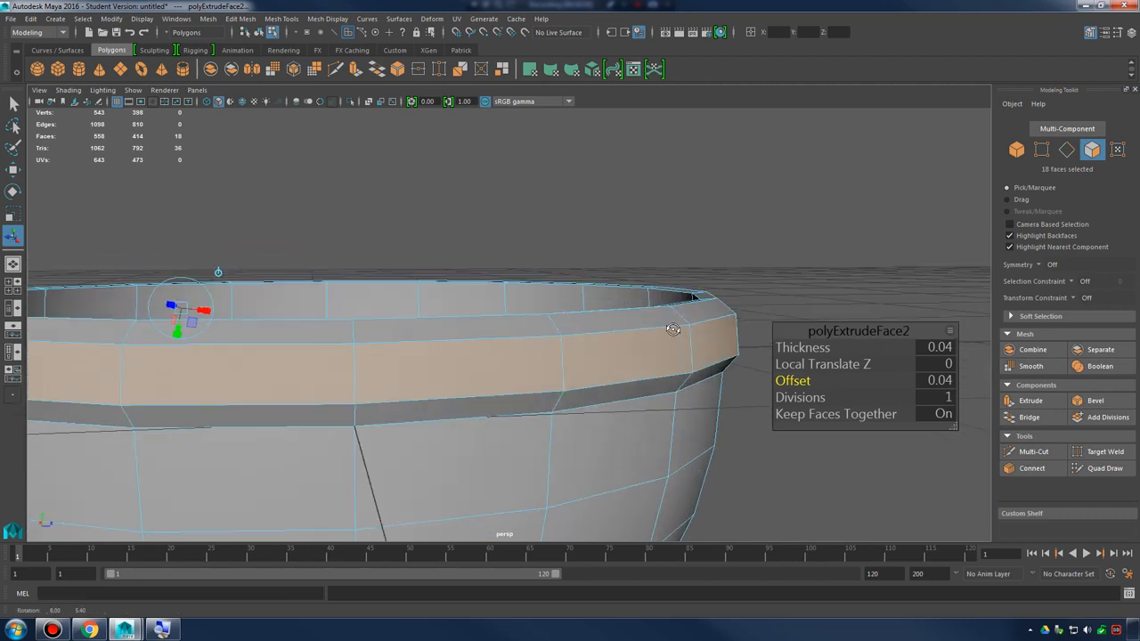
left_click(936, 381)
type(".02")
key("Return")
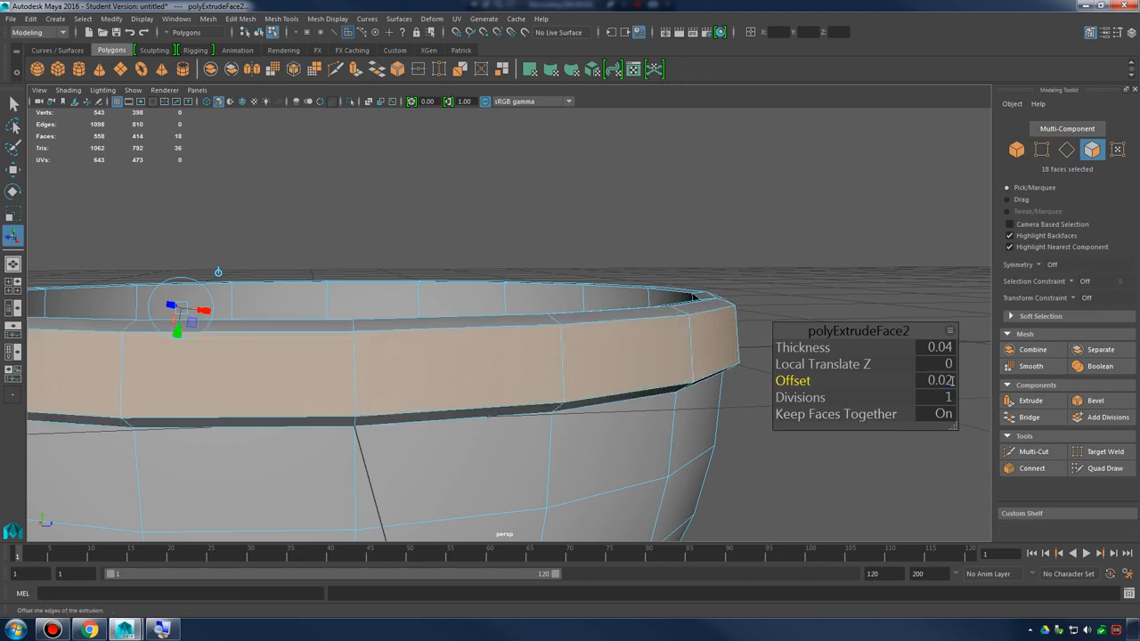
left_click_drag(523, 381, 577, 364, "alt")
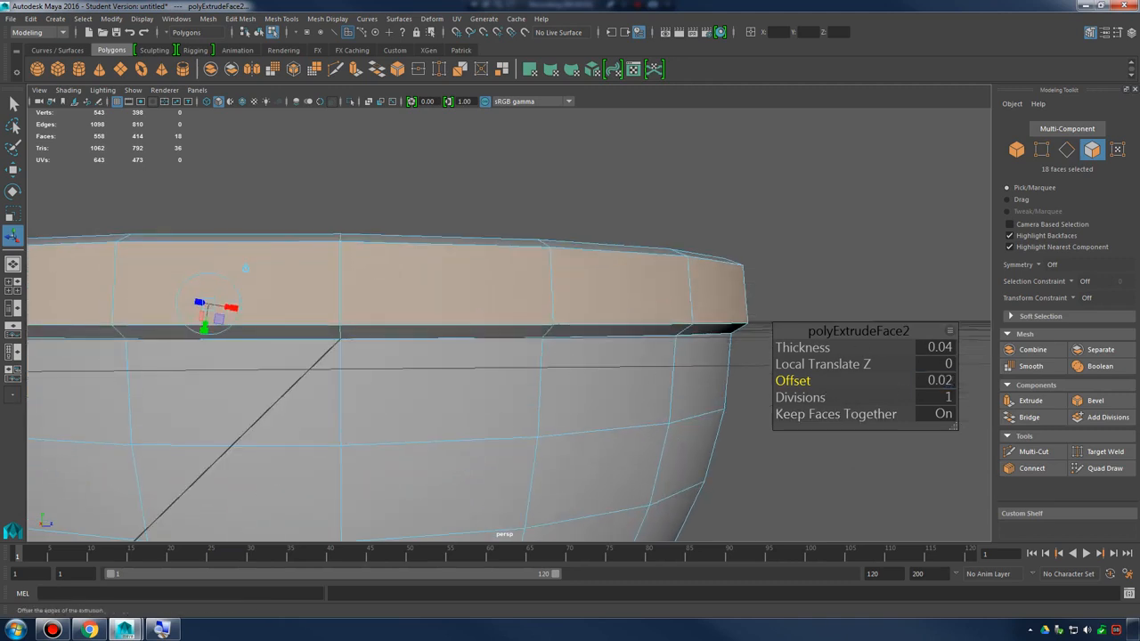
Set the rim extrusion's offset to 0.06 and return to object selection with nothing selected
left_click(928, 380)
type(".0")
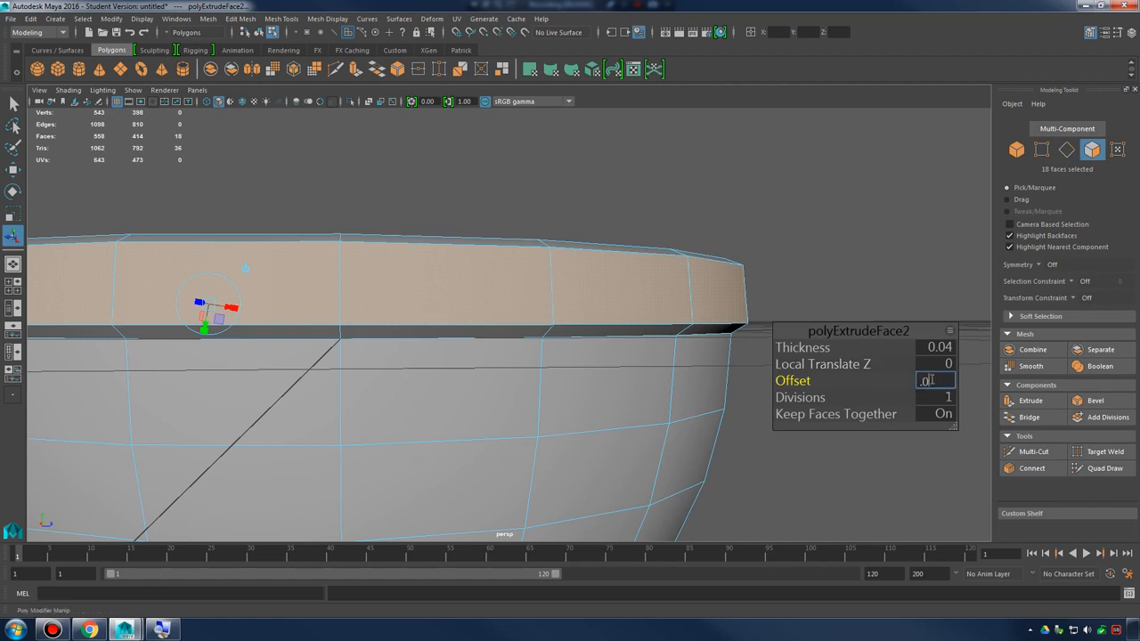
type("6")
key("Return")
left_click_drag(267, 227, 534, 337, "alt")
right_click_drag(558, 287, 616, 271)
left_click_drag(710, 342, 688, 356, "alt")
scroll(540, 339, "up", 3)
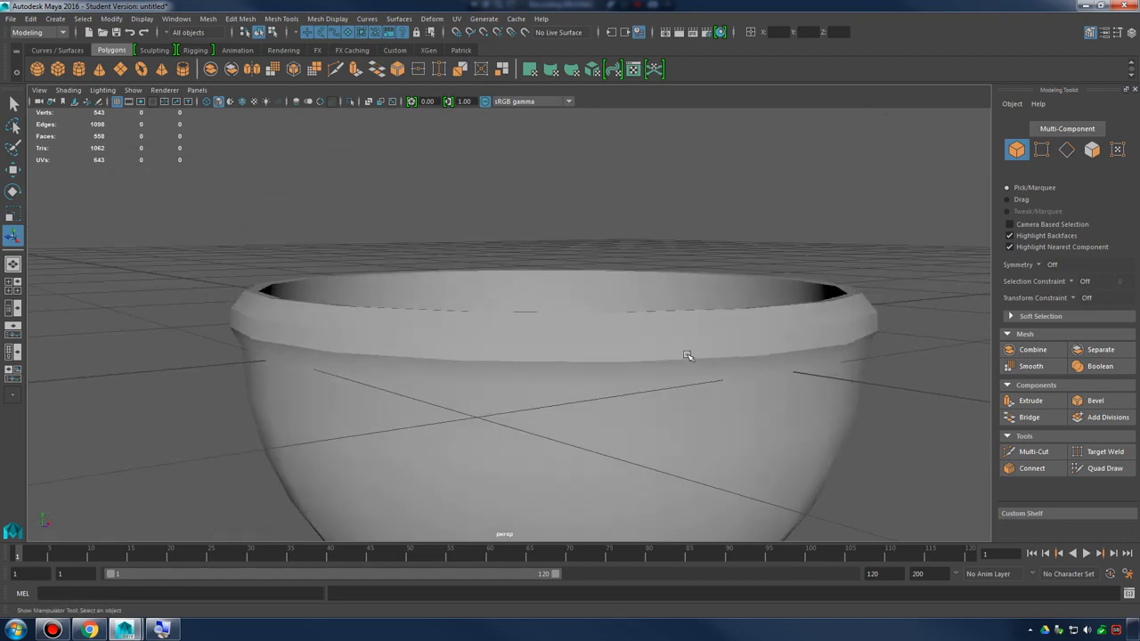
Select the whole bowl as an object and inspect its rim from above, the side and below
left_click(813, 355)
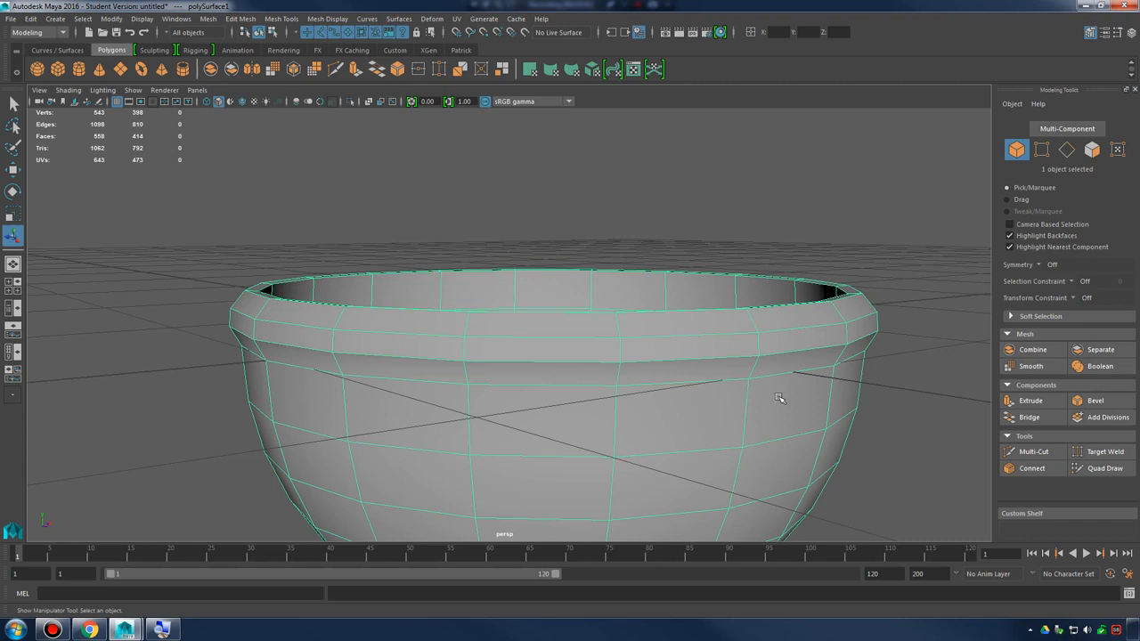
left_click_drag(600, 412, 549, 370, "alt")
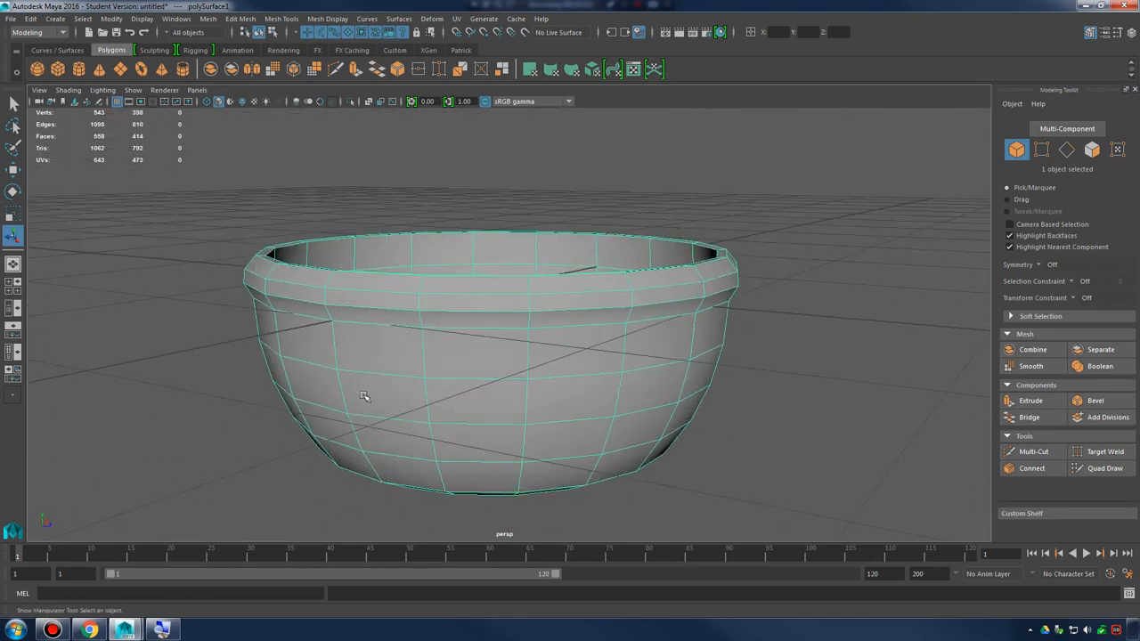
left_click_drag(363, 395, 379, 377, "alt")
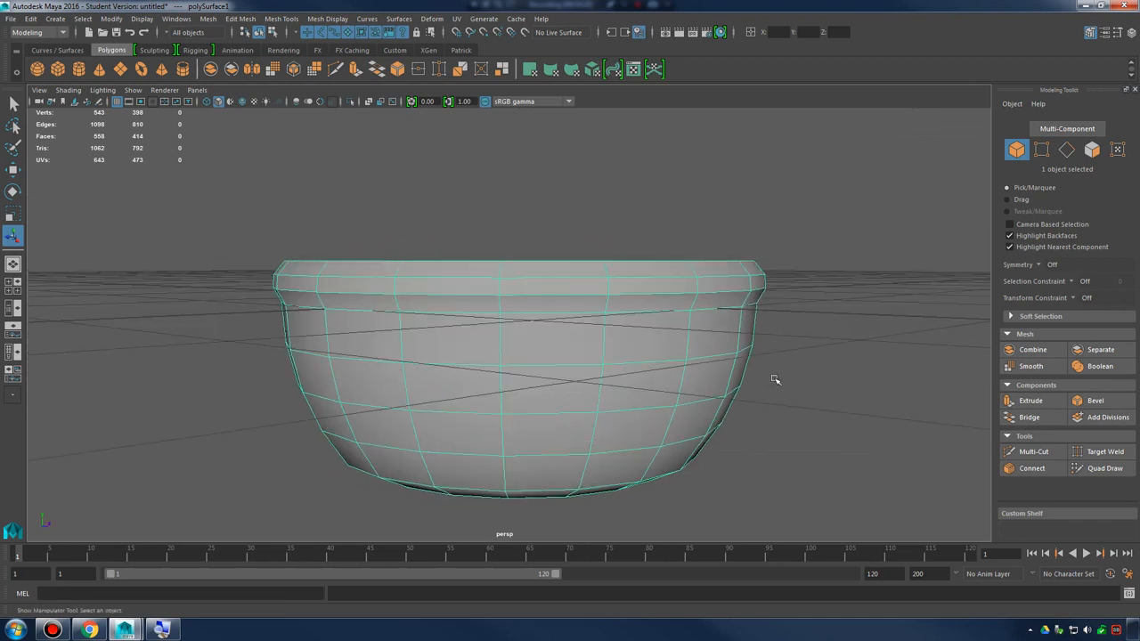
left_click_drag(775, 379, 682, 364, "alt")
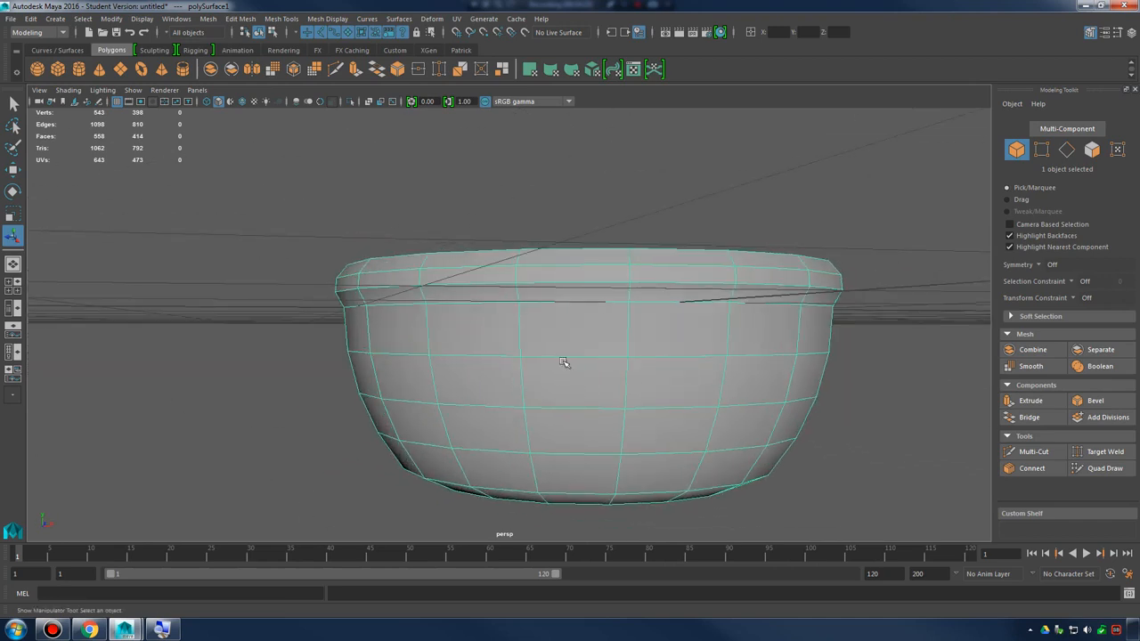
mouse_move(551, 383)
left_mouse_down("alt")
mouse_move(626, 382)
mouse_move(529, 384)
mouse_move(564, 381)
mouse_move(580, 367)
mouse_move(536, 366)
left_mouse_up("alt")
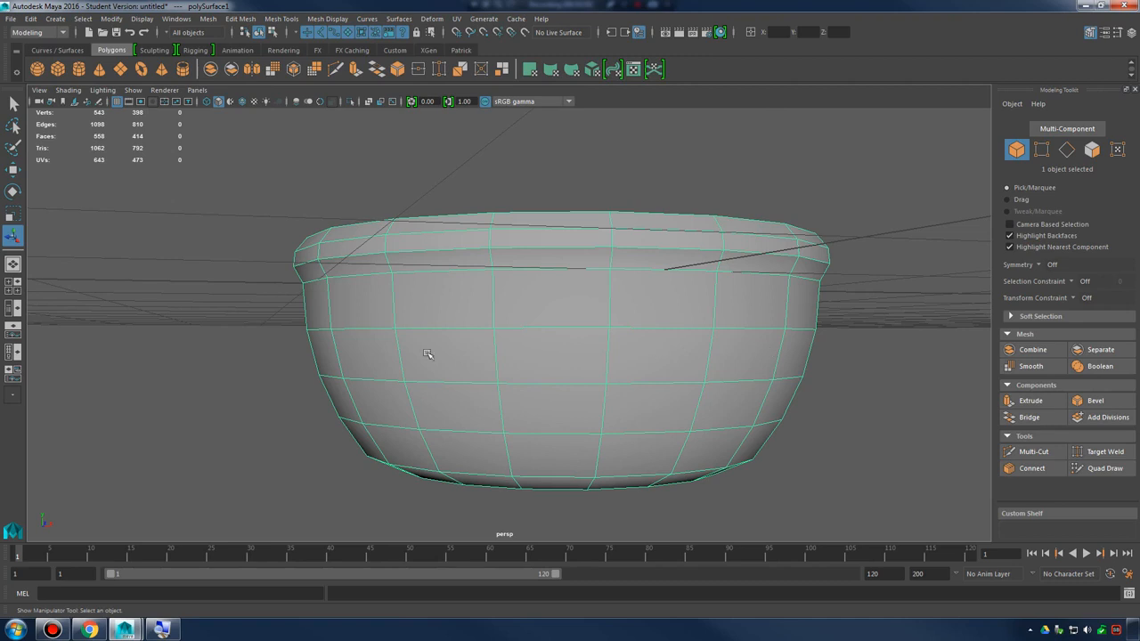
left_click_drag(601, 354, 634, 363, "alt")
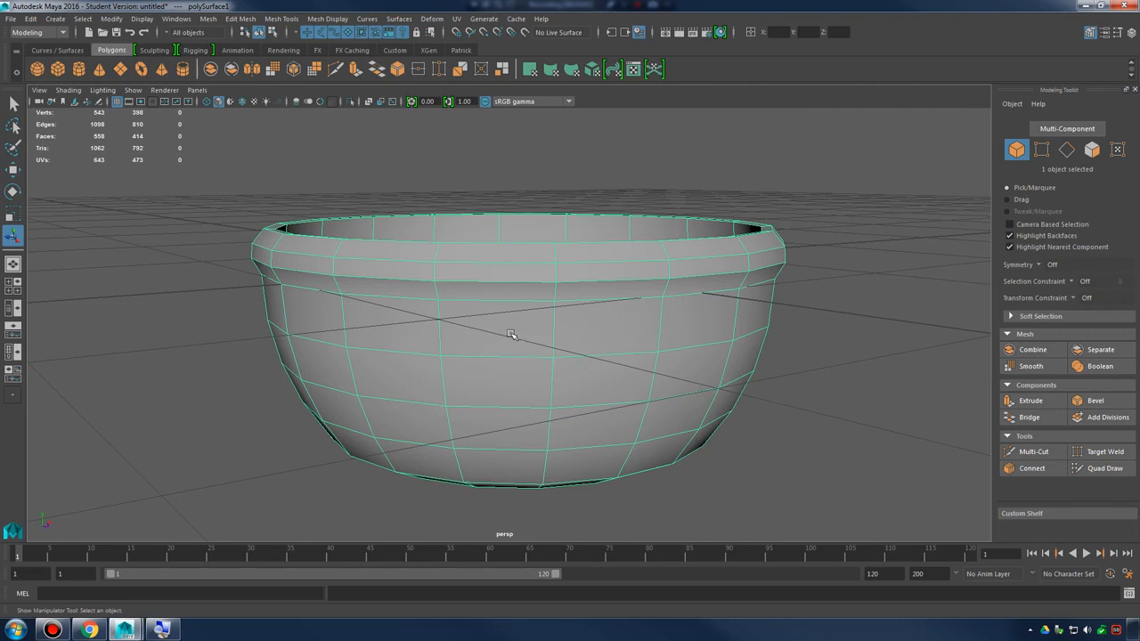
left_click(241, 18)
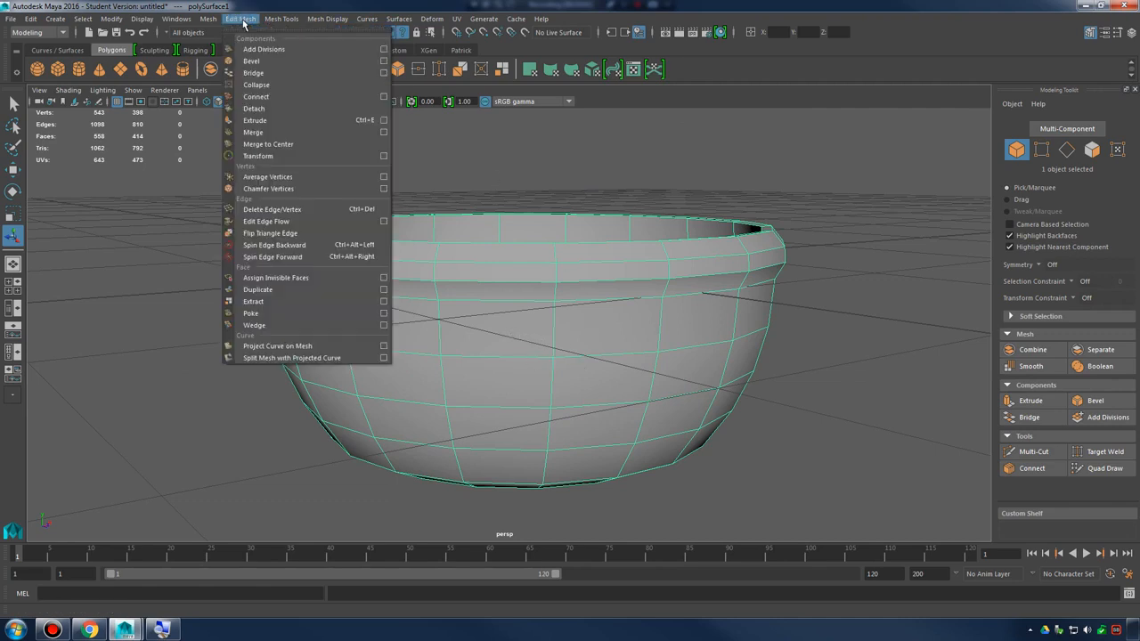
left_click(552, 350)
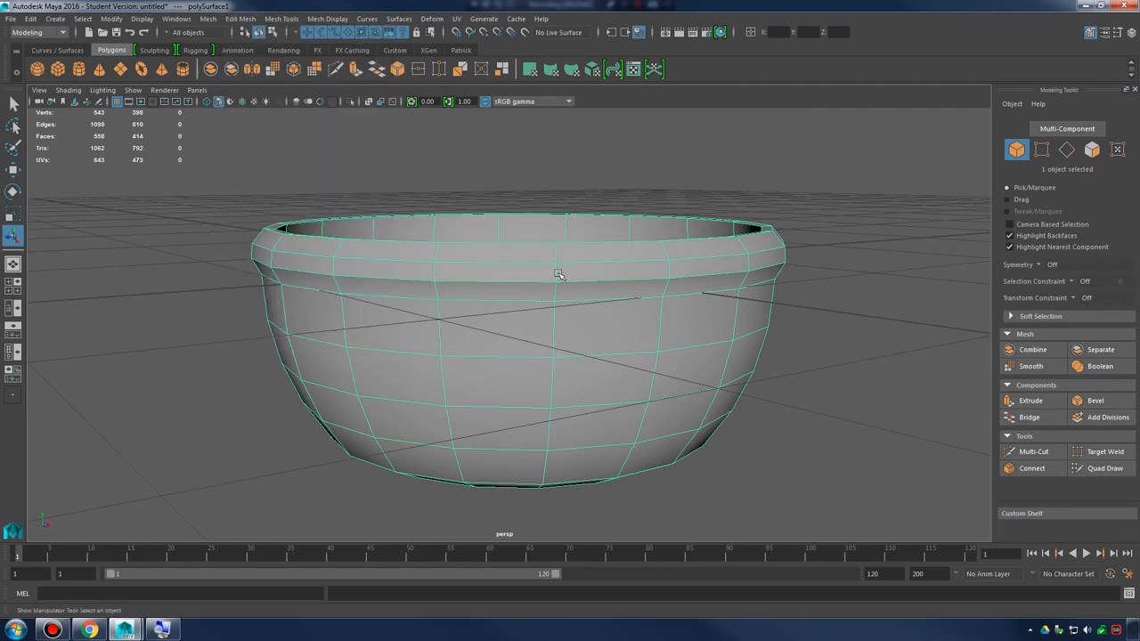
right_click_drag(564, 283, 619, 260)
left_click(241, 19)
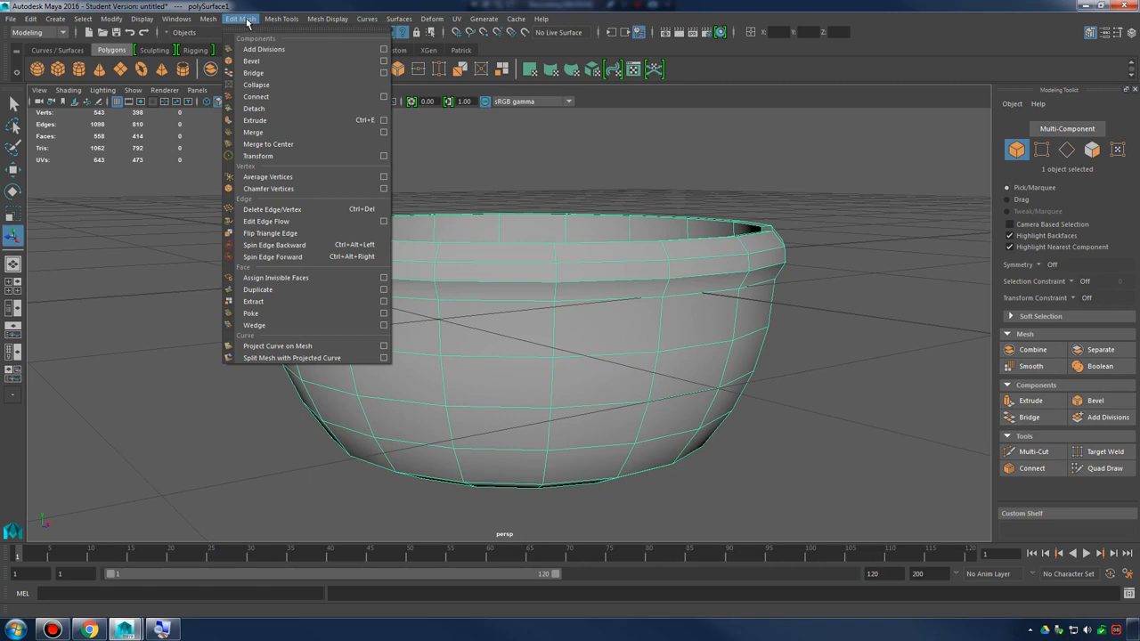
left_click(324, 48)
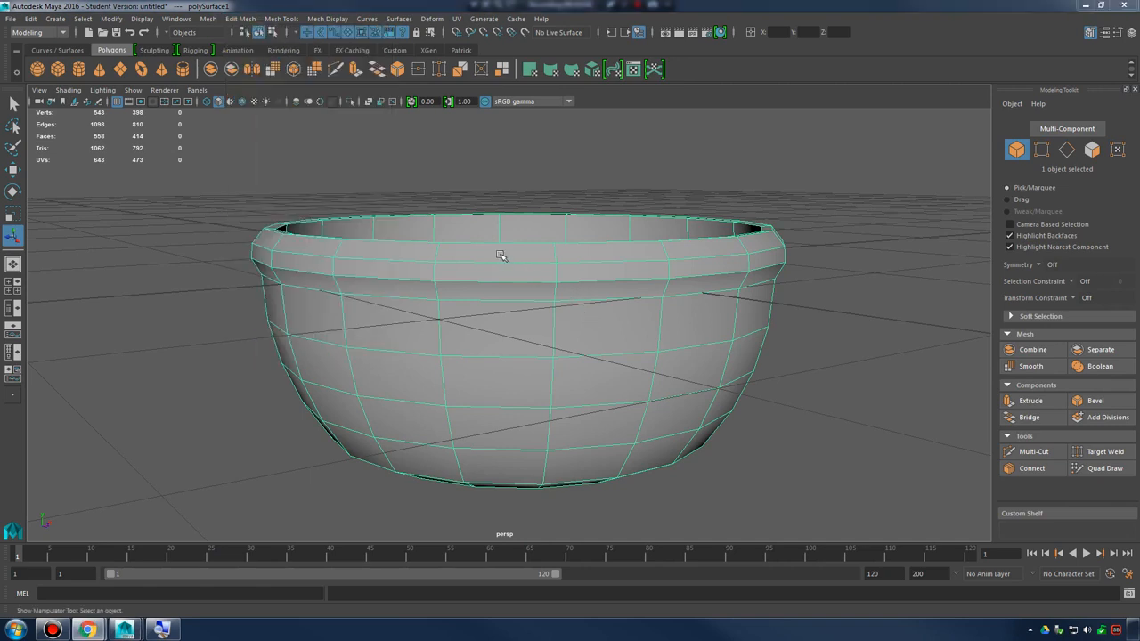
left_click_drag(500, 255, 529, 262, "alt")
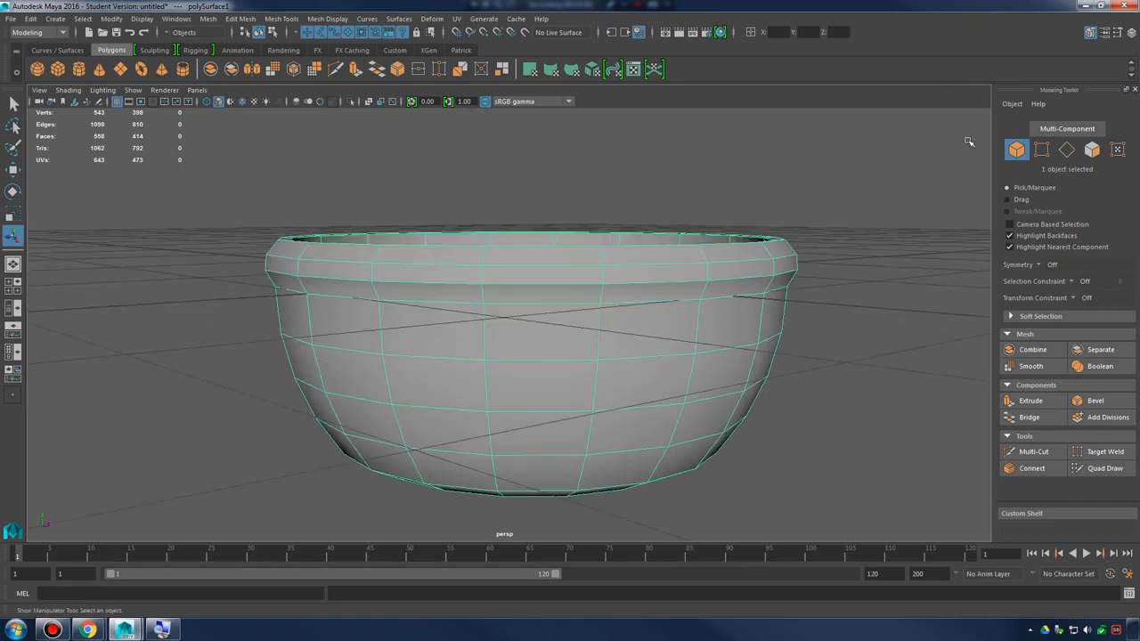
left_click(1090, 32)
left_click(1089, 32)
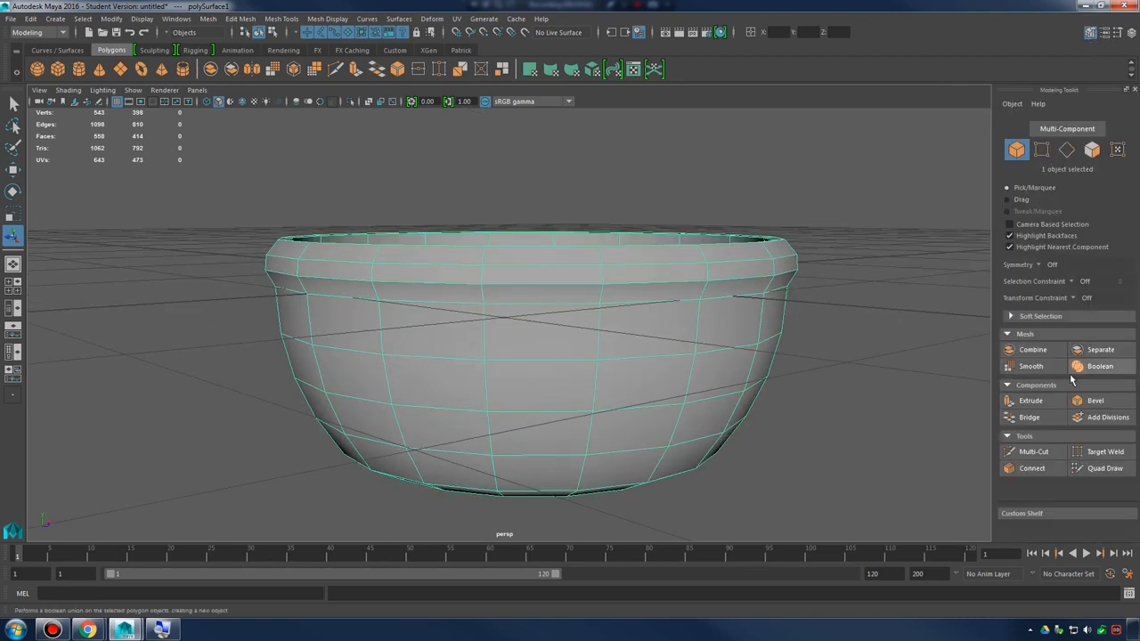
Try adding divisions to all faces of the bowl with the current settings
left_click(1118, 419)
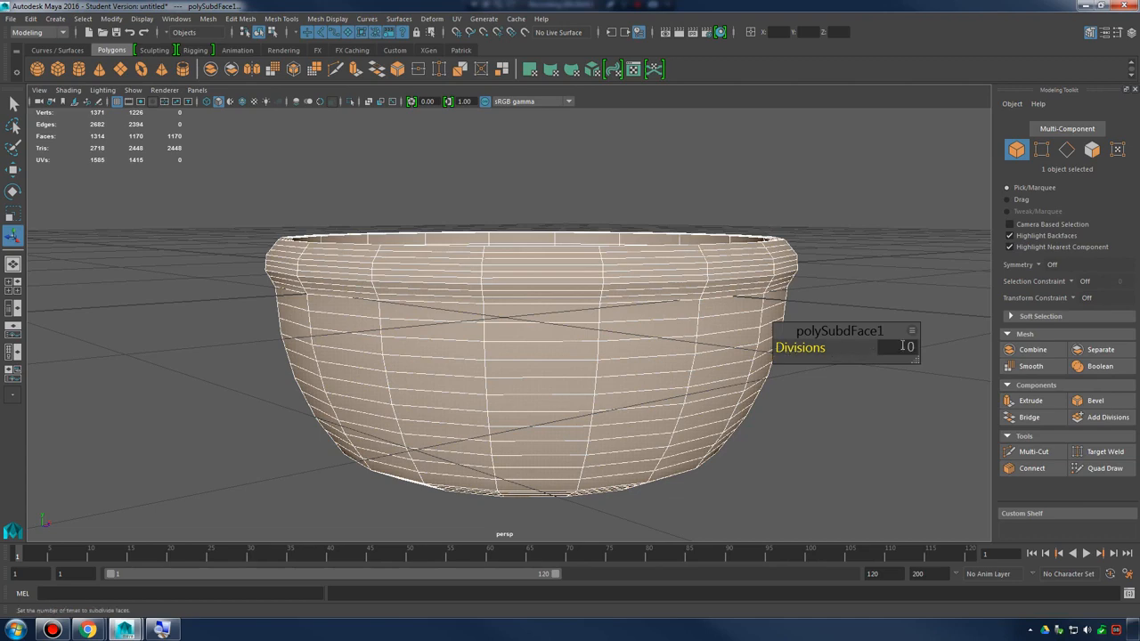
left_click(897, 440)
left_click(673, 364)
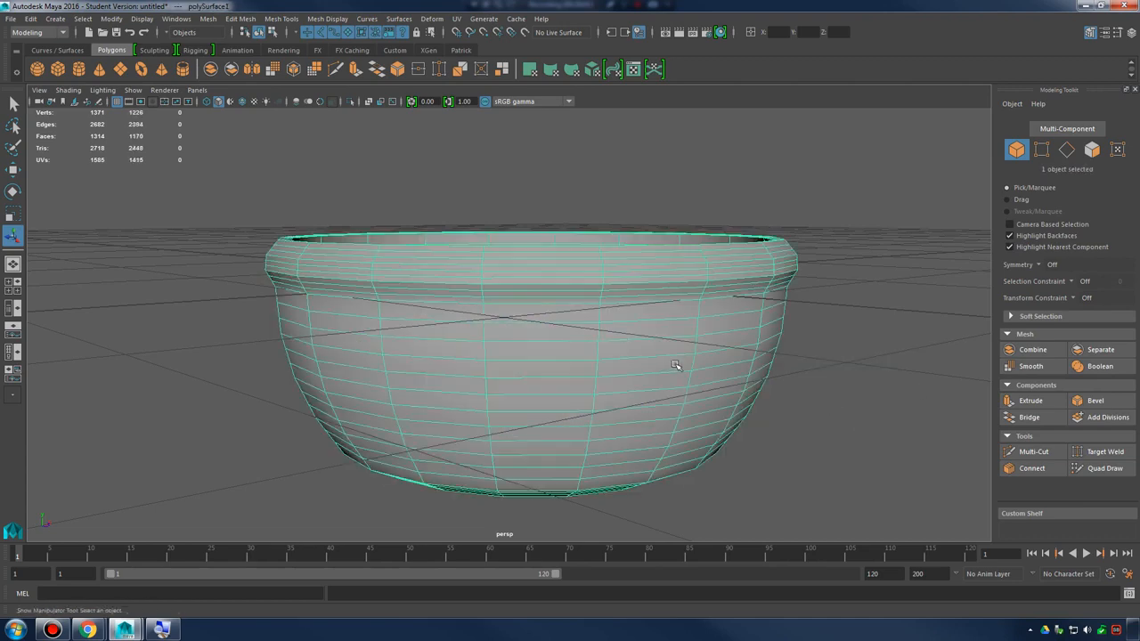
left_click_drag(673, 364, 759, 355, "alt")
Undo the divisions added to the bowl, keeping the bowl selected as an object
key("ctrl+z")
key("ctrl+z")
key("ctrl+z")
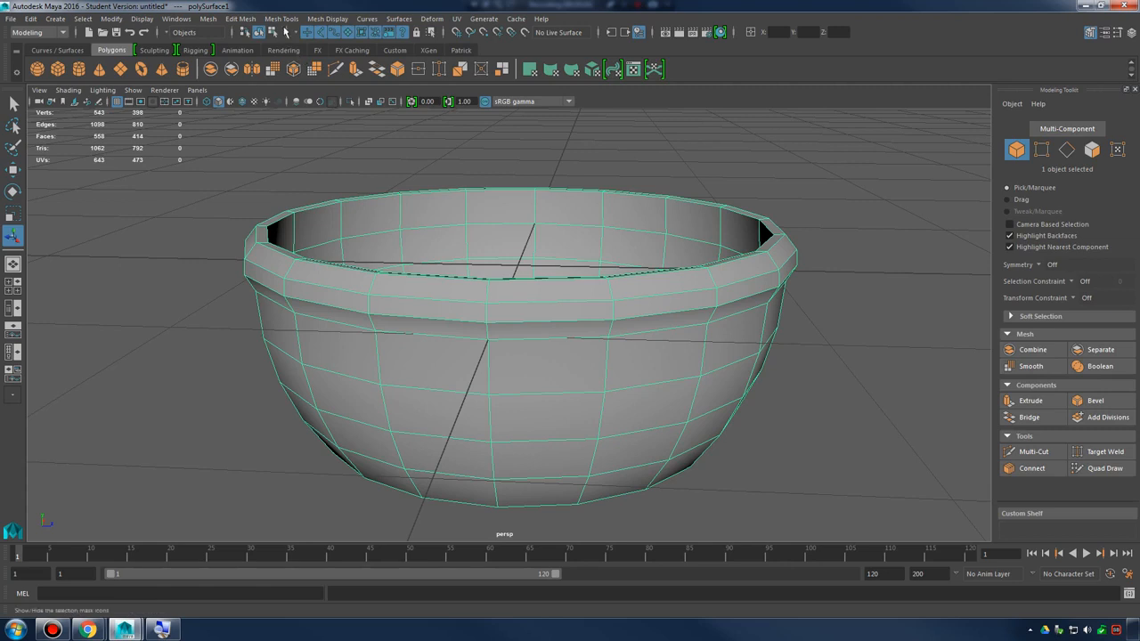
Open the Add Divisions options for the selected bowl and place the options window clear of the model
left_click(246, 19)
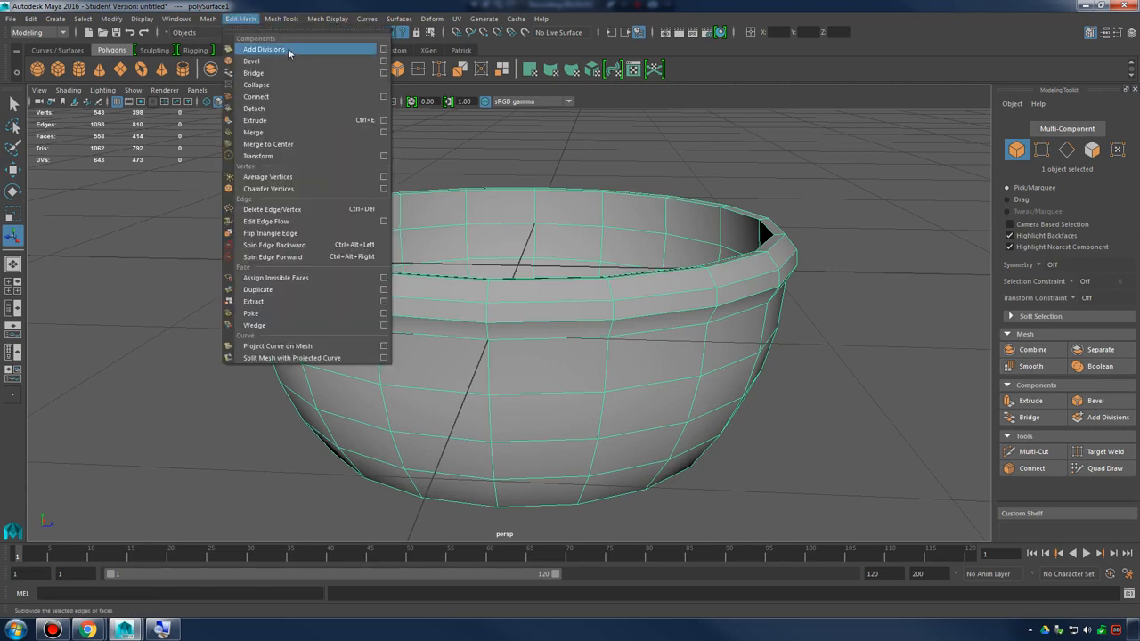
left_click(383, 49)
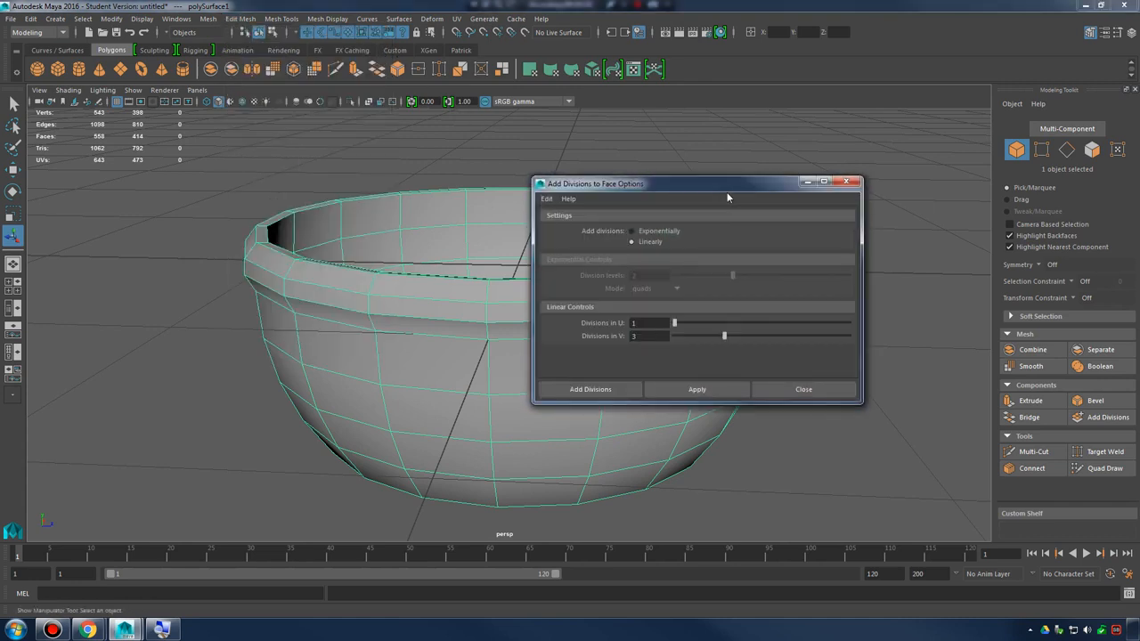
left_click_drag(726, 192, 852, 114)
middle_click_drag(526, 293, 426, 300, "alt")
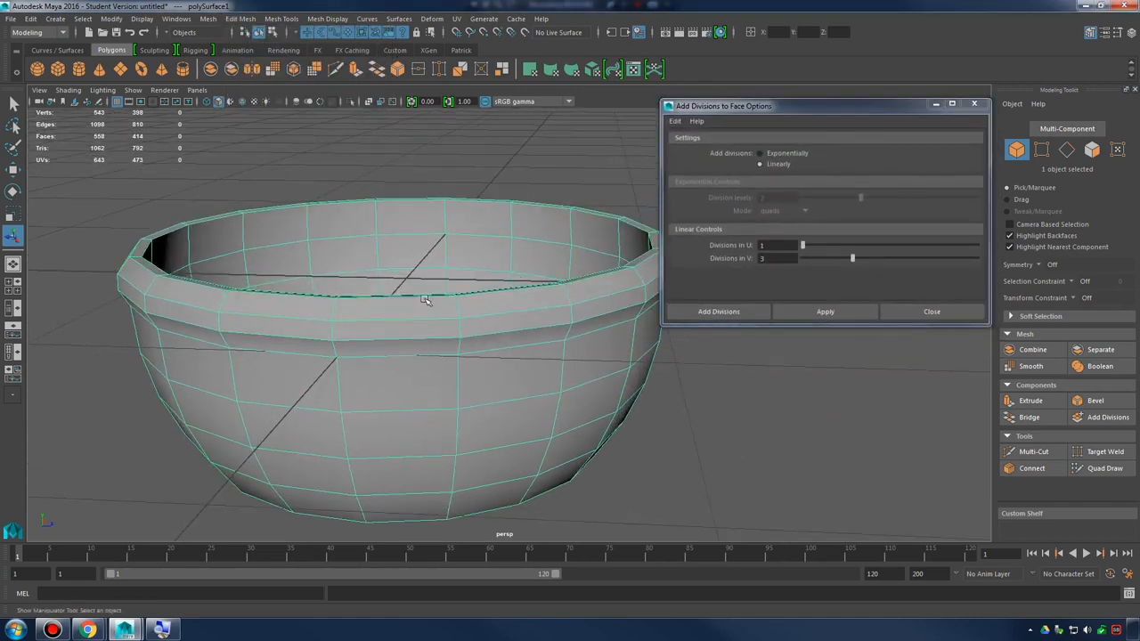
left_click_drag(426, 300, 438, 287, "alt")
Apply exponential divisions to all the bowl's faces with division levels 1 and mode quads, and inspect the denser mesh
left_click(759, 154)
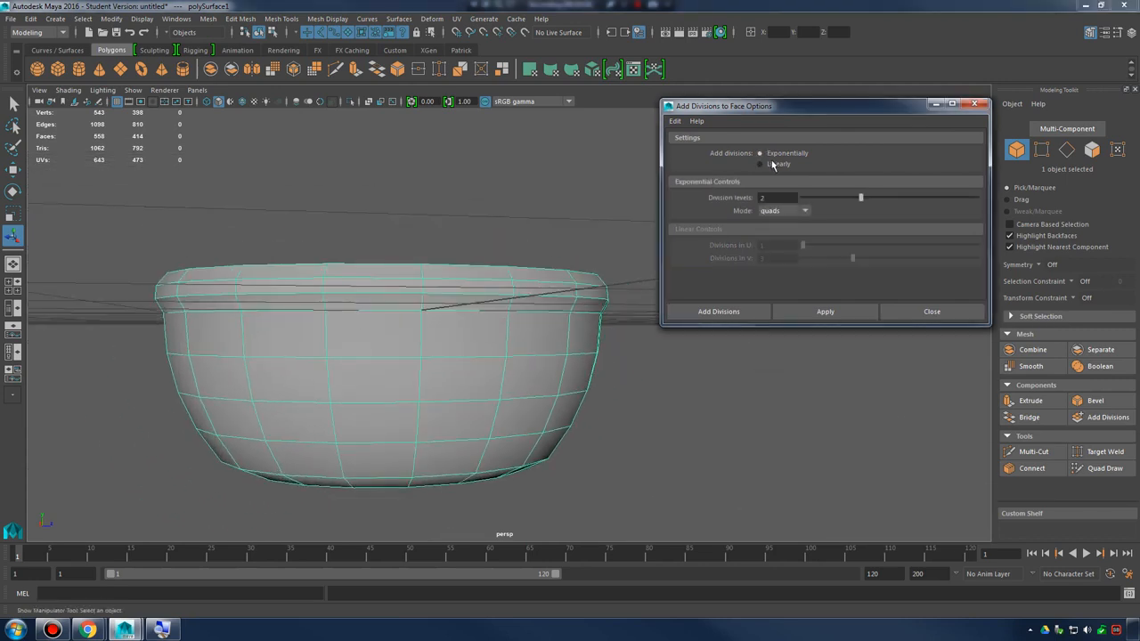
left_click(763, 164)
left_click(762, 152)
left_click(761, 166)
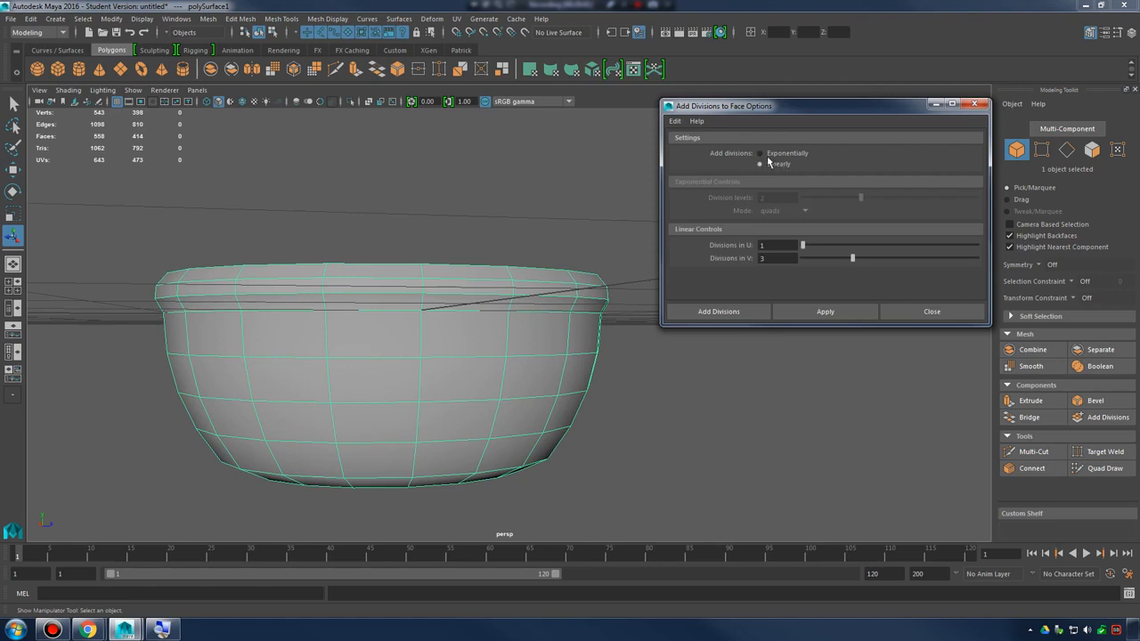
left_click(767, 155)
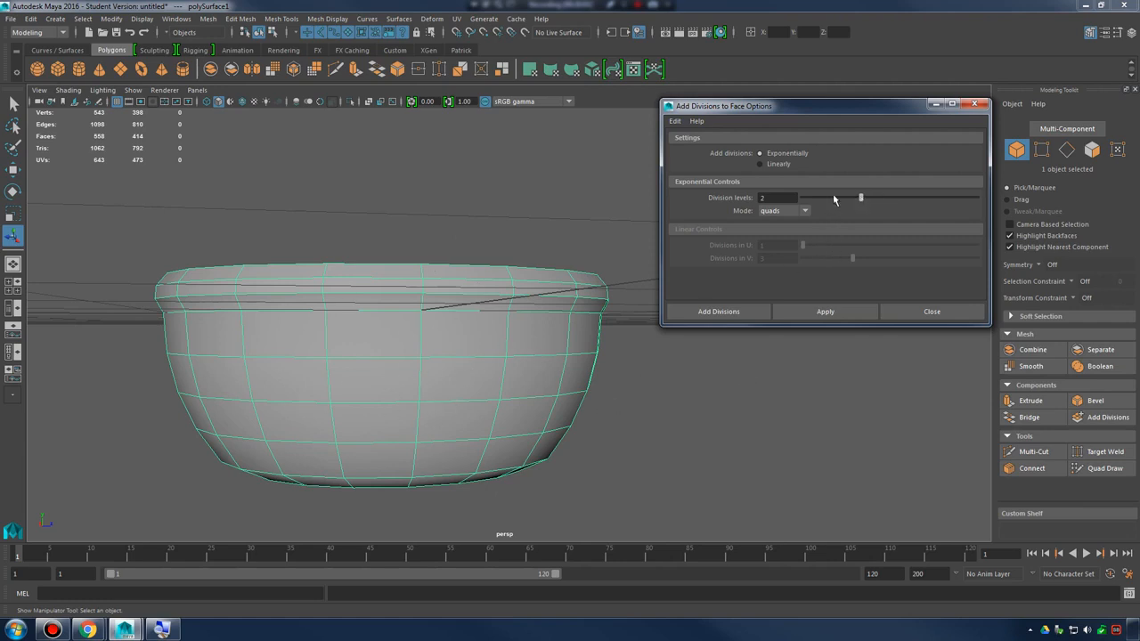
left_click(801, 311)
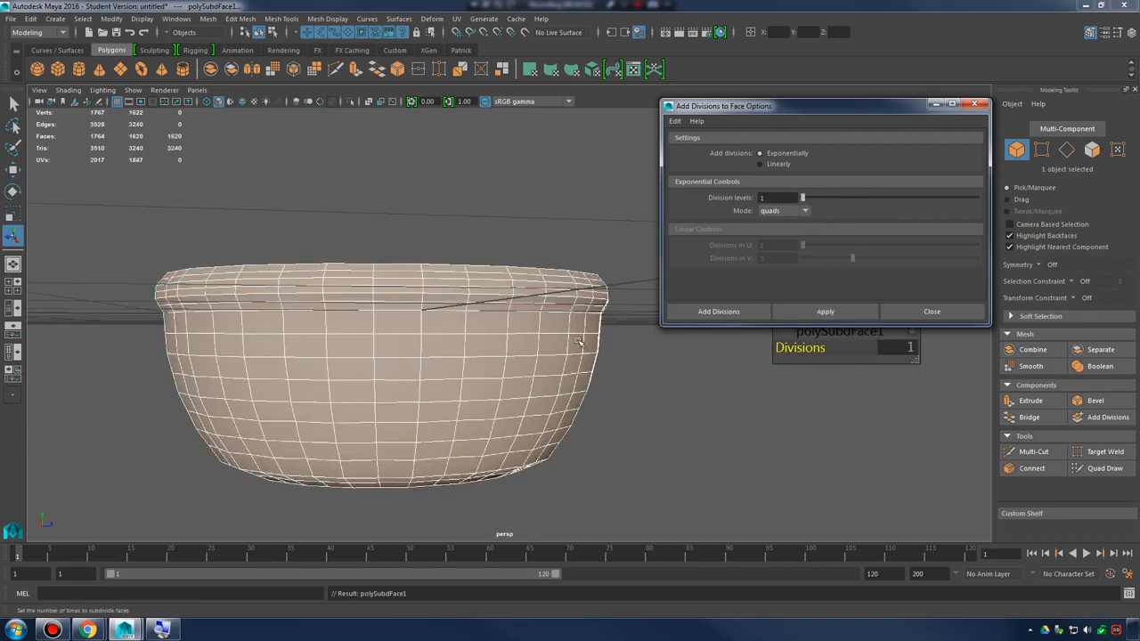
left_click_drag(579, 342, 503, 314, "alt")
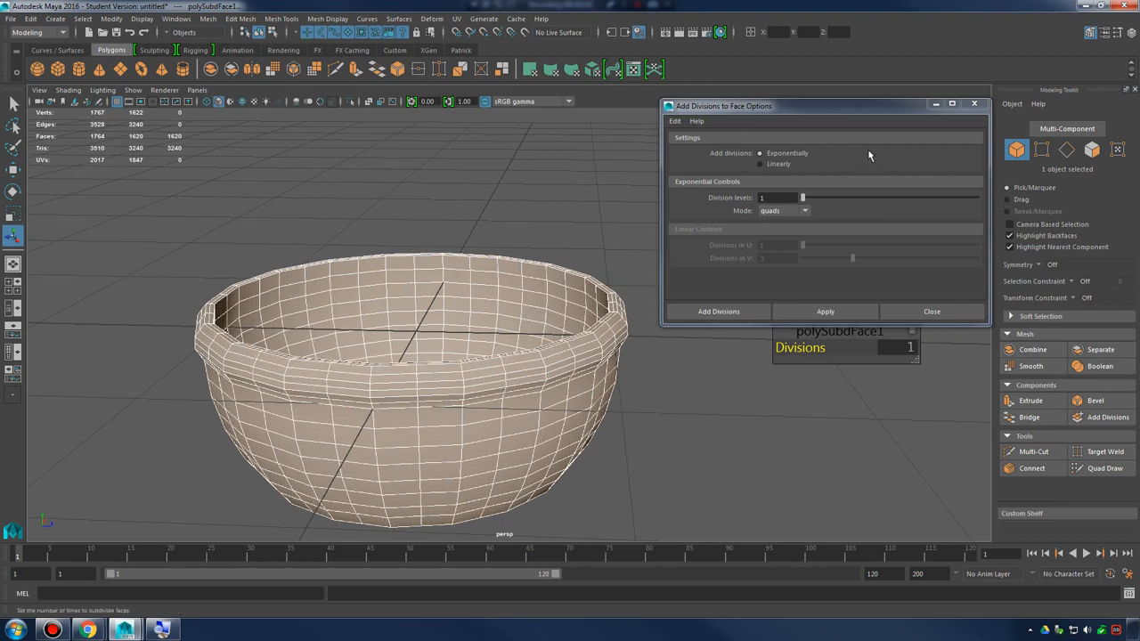
left_click_drag(869, 105, 822, 447)
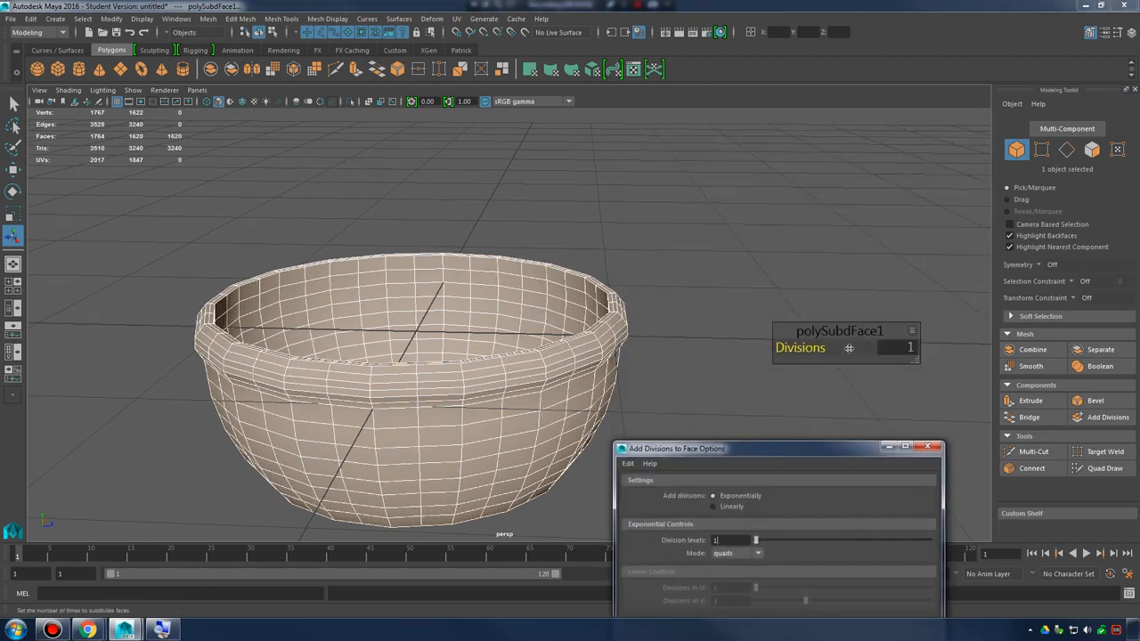
Lower the Divisions value of the whole-bowl subdivision to 0 in the in-view editor
mouse_move(807, 347)
left_mouse_down()
mouse_move(857, 346)
mouse_move(730, 347)
mouse_move(815, 347)
left_mouse_up()
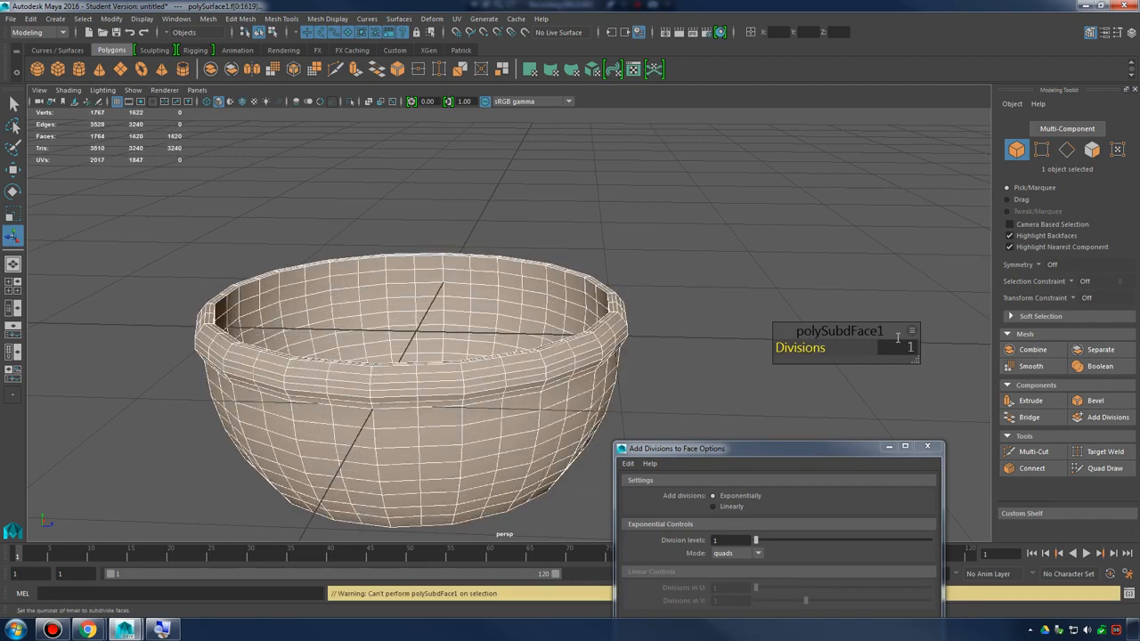
left_click(912, 334)
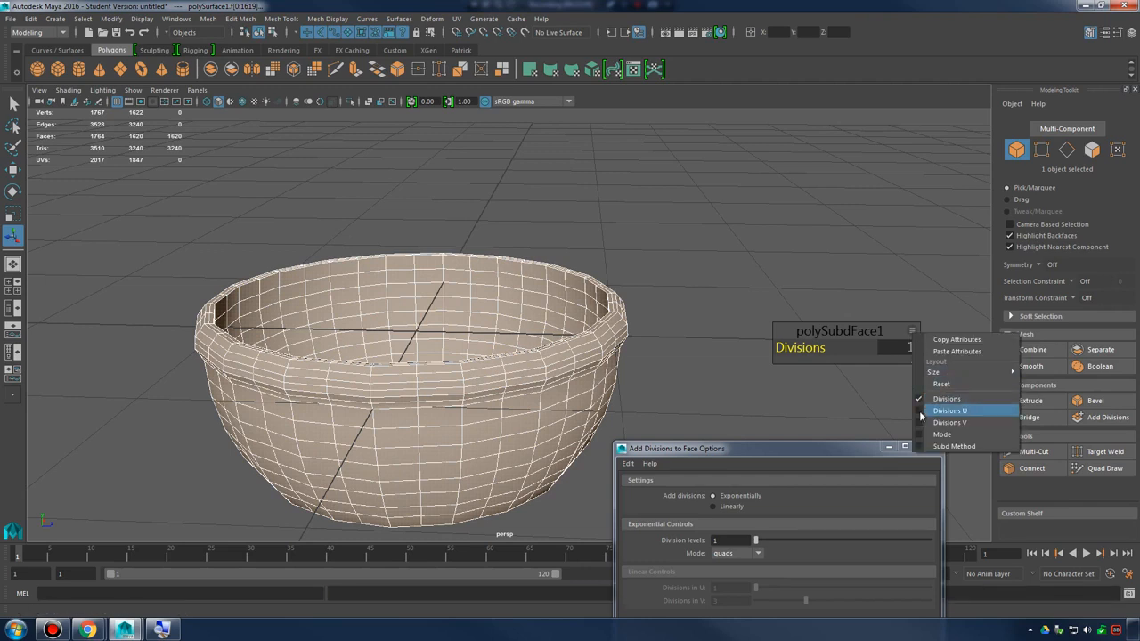
left_click_drag(878, 323, 942, 299)
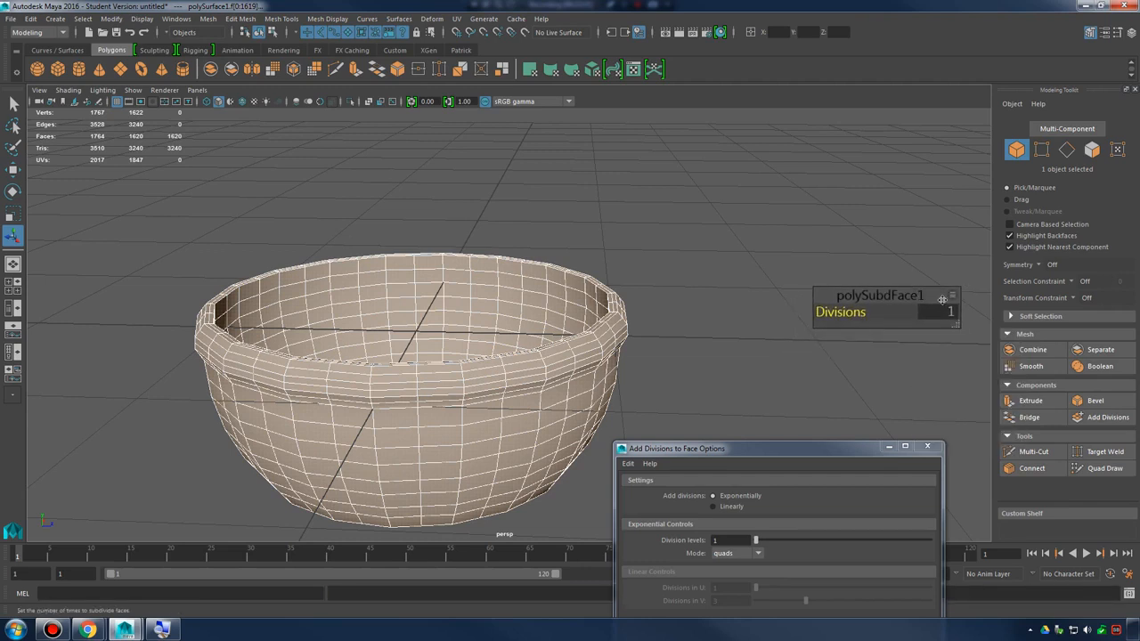
left_click_drag(846, 313, 819, 312)
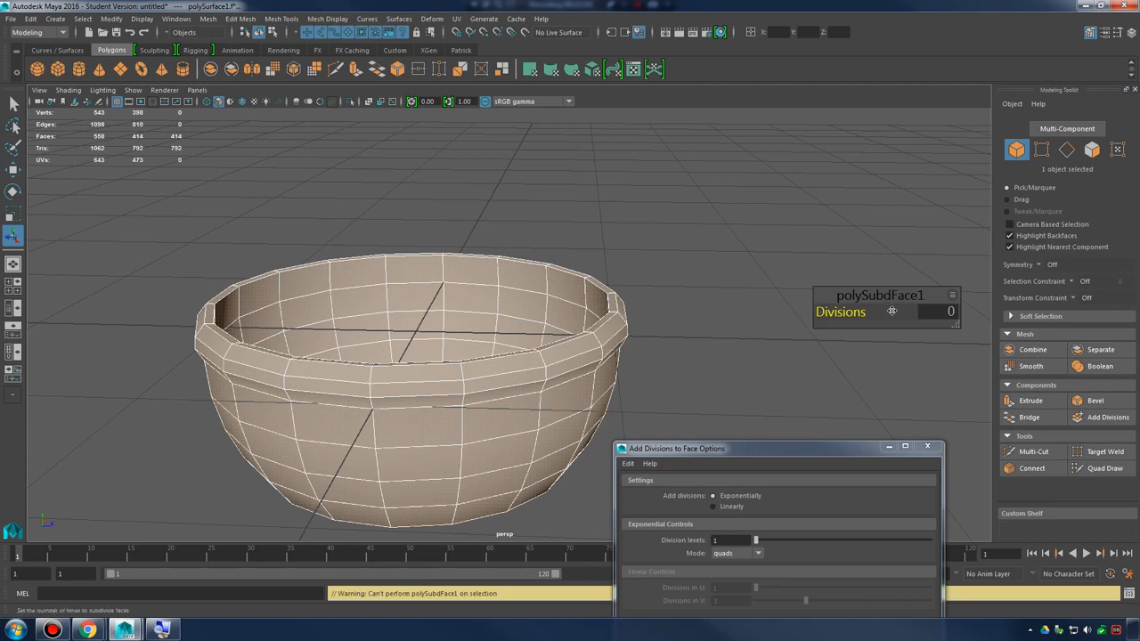
left_click_drag(890, 298, 888, 287)
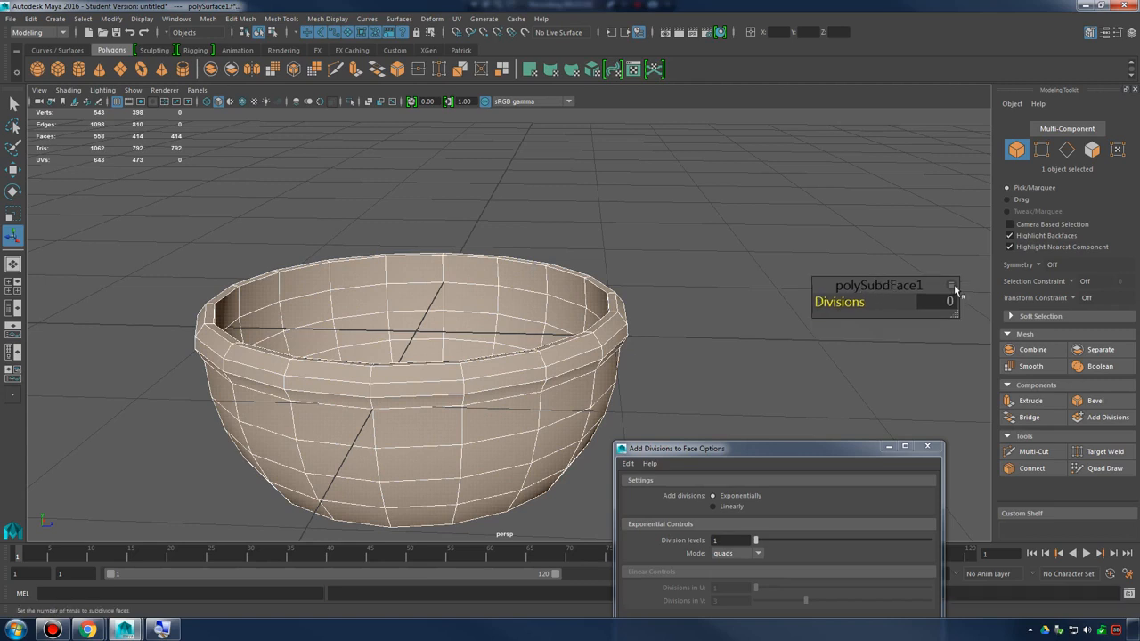
Show the Divisions U and Divisions V attributes in the in-view editor and try adjusting them
left_click(951, 287)
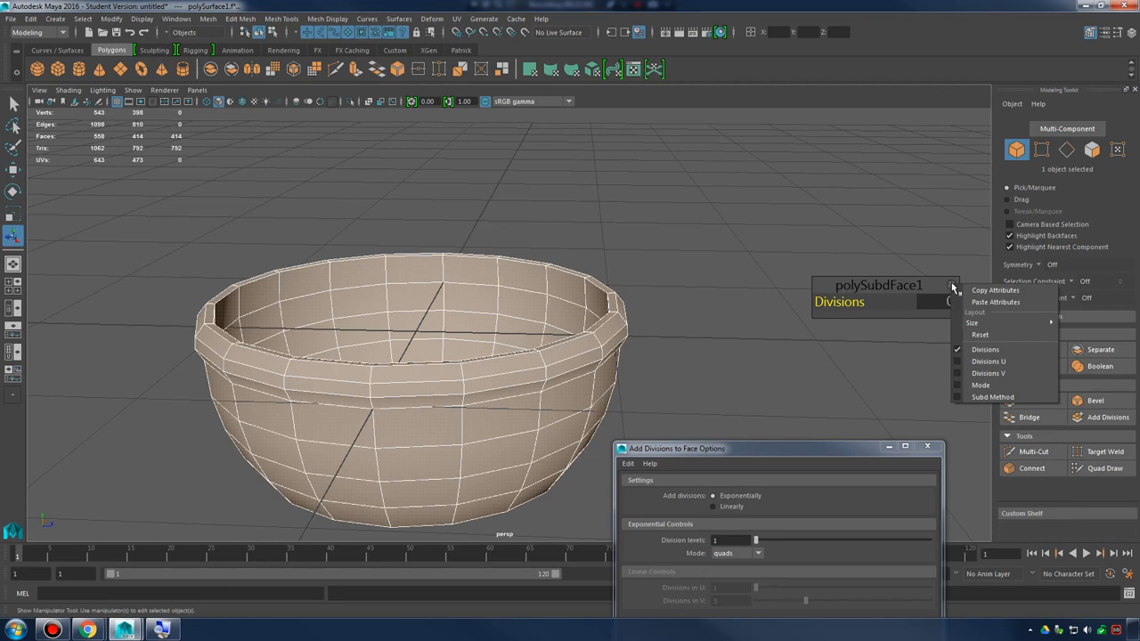
left_click(988, 362)
left_click(950, 287)
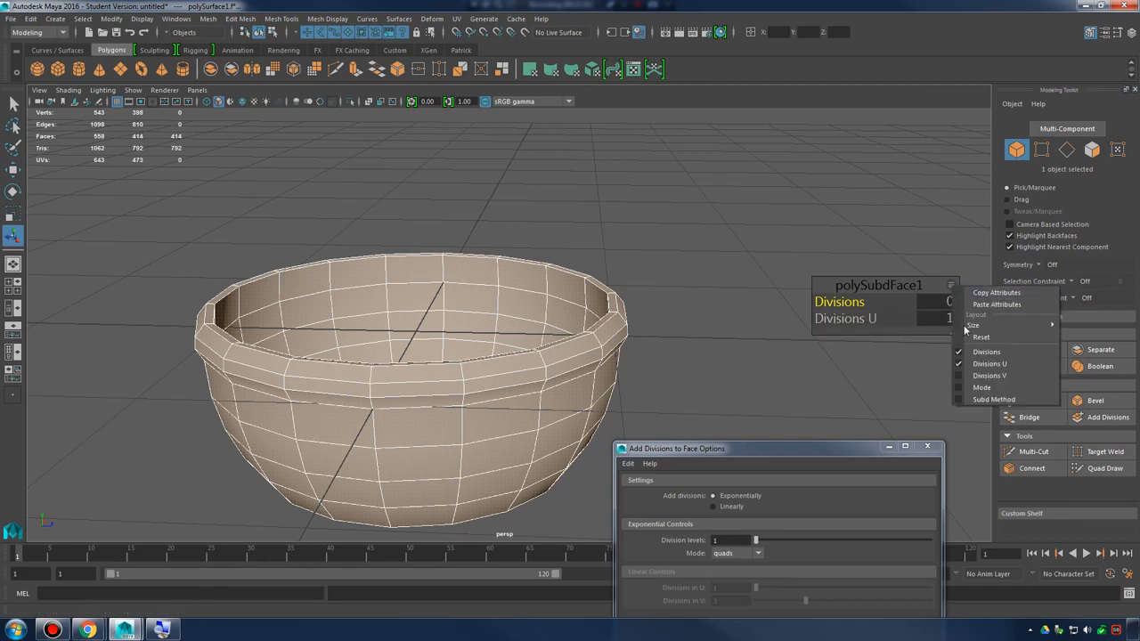
left_click(984, 374)
left_click_drag(857, 319, 884, 319)
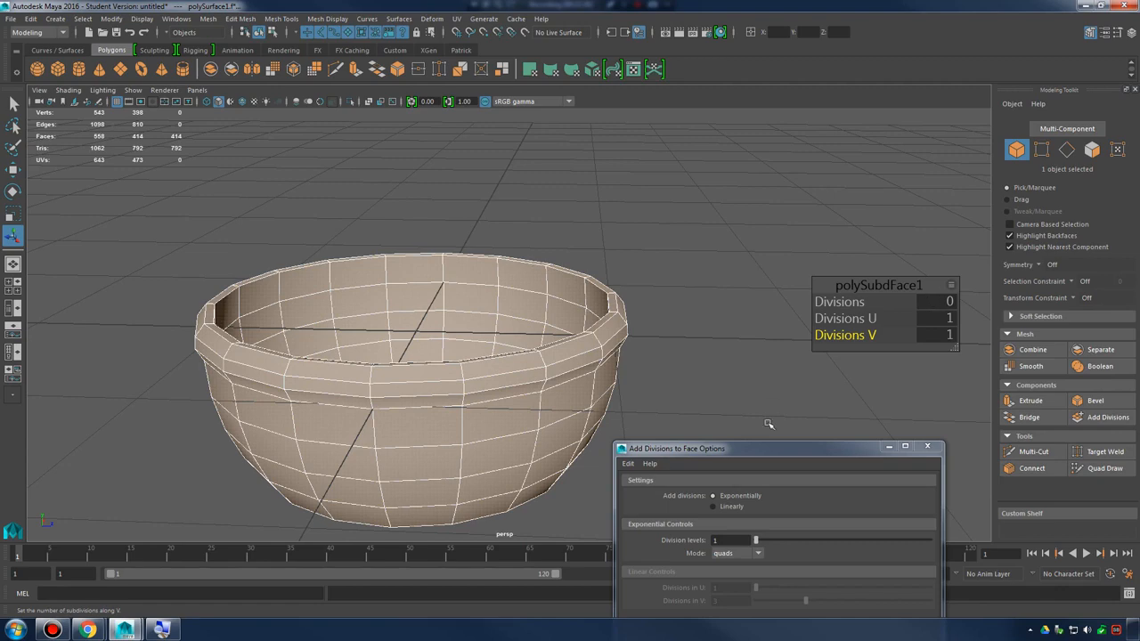
Undo the exponential divisions on the whole bowl, leaving it selected as an object
left_click_drag(639, 360, 674, 305, "alt")
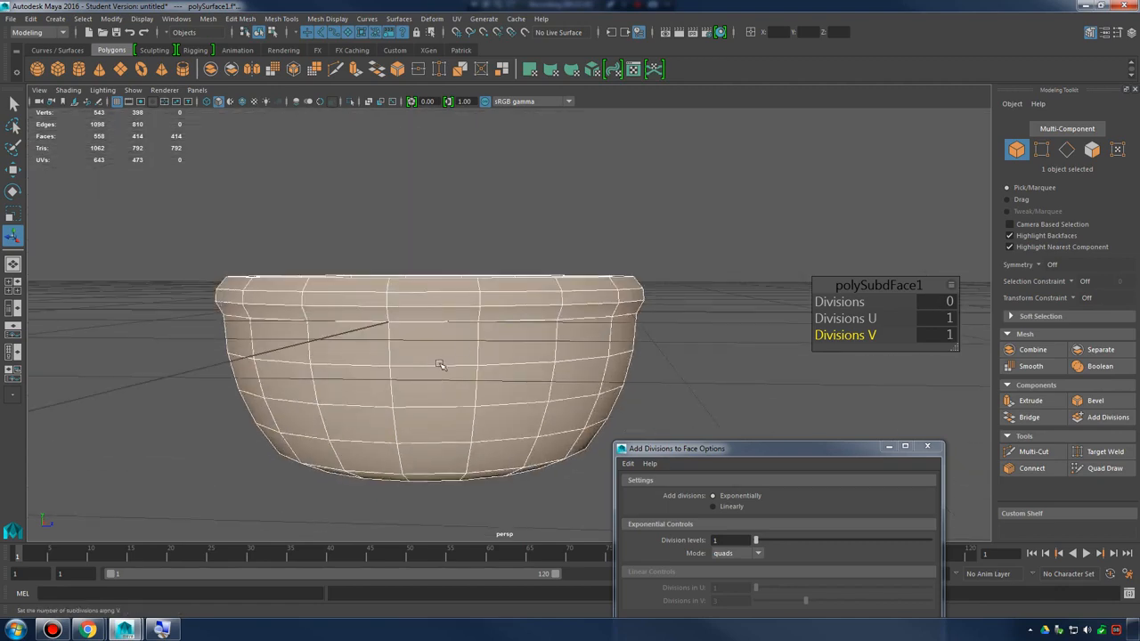
right_click_drag(439, 287, 499, 268)
left_click_drag(531, 362, 451, 364, "alt")
scroll(570, 368, "up", 3)
left_click_drag(679, 345, 398, 354, "alt")
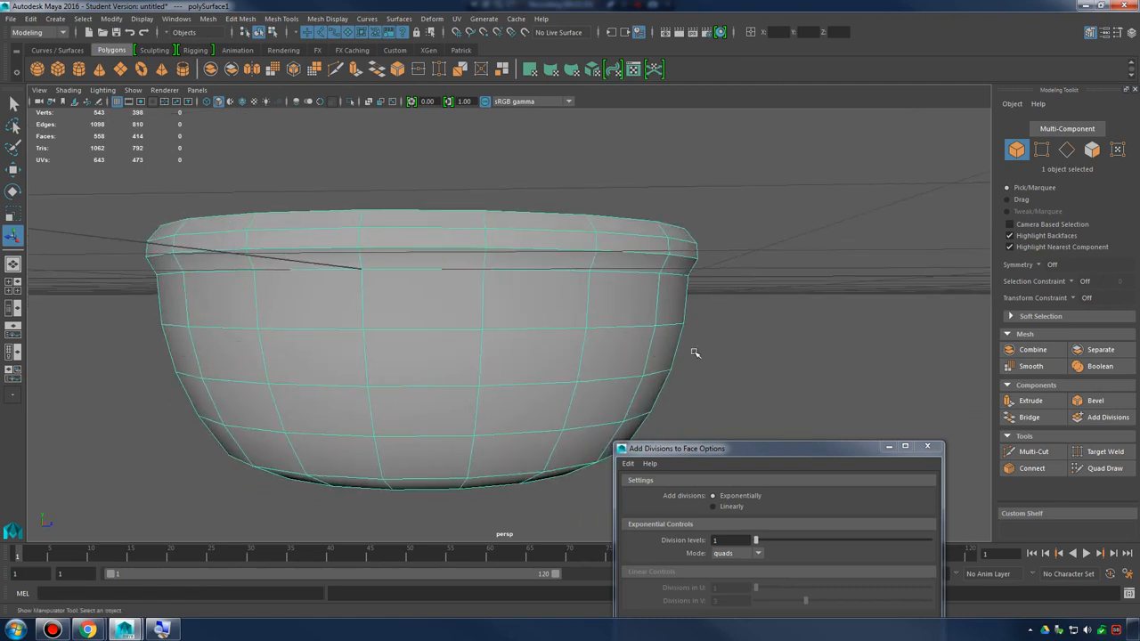
Switch to face selection and select the face loop around the middle of the bowl's outer wall
right_click_drag(428, 296, 428, 323)
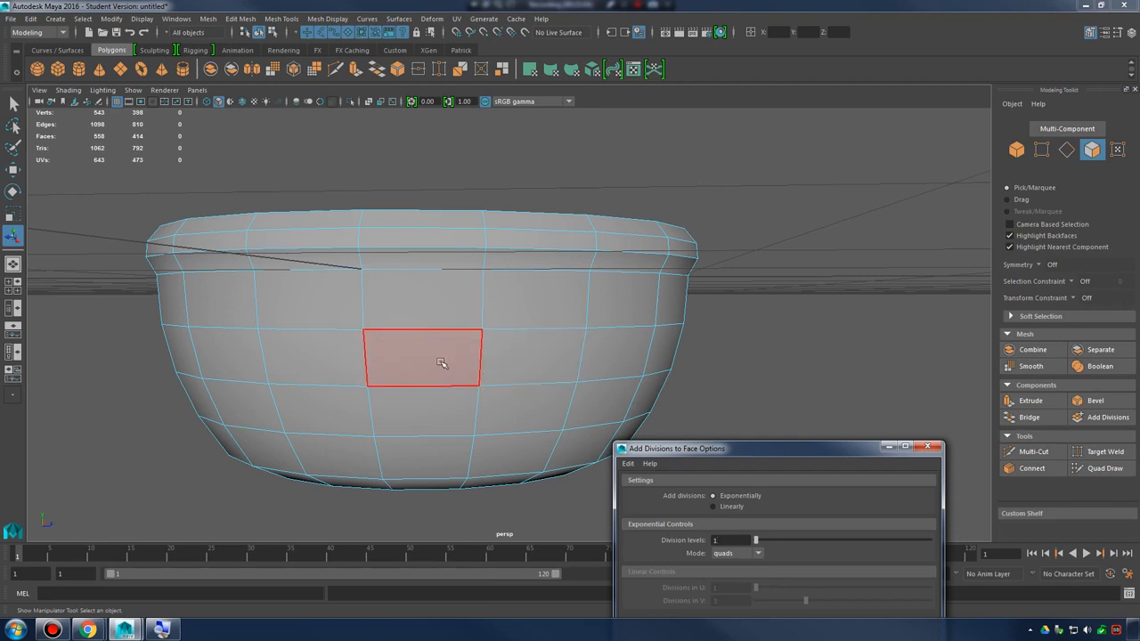
left_click(439, 360)
left_click(527, 355, "shift")
double_click(617, 348, "shift")
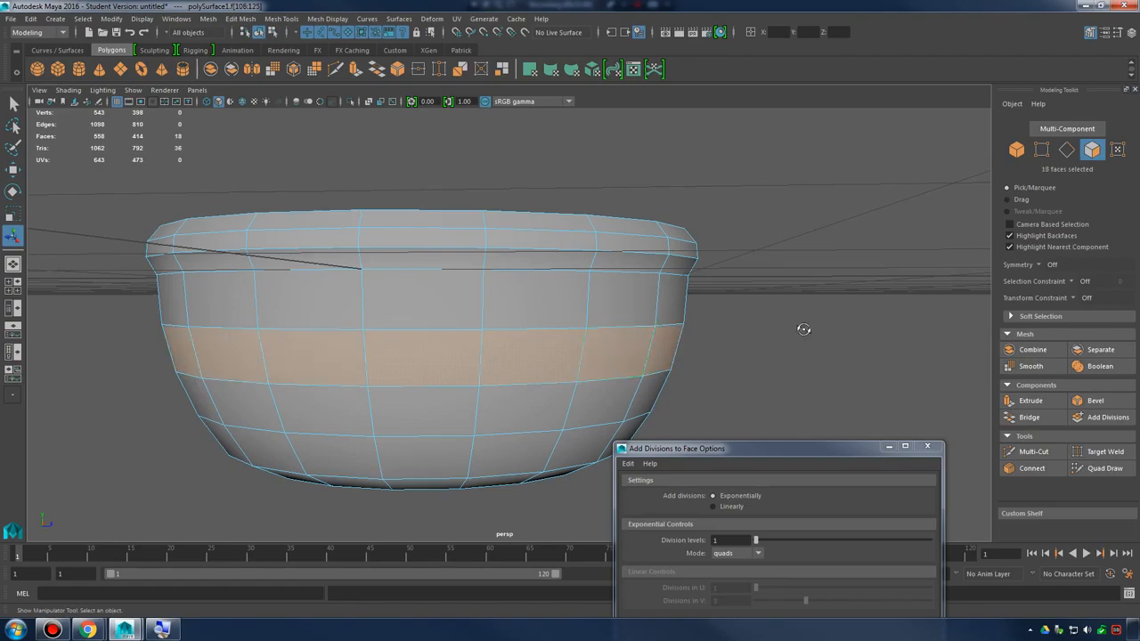
left_click_drag(804, 329, 754, 398, "alt")
Apply linear divisions to the selected face loop with Divisions in U 1 and Divisions in V 1
left_click_drag(773, 461, 883, 350)
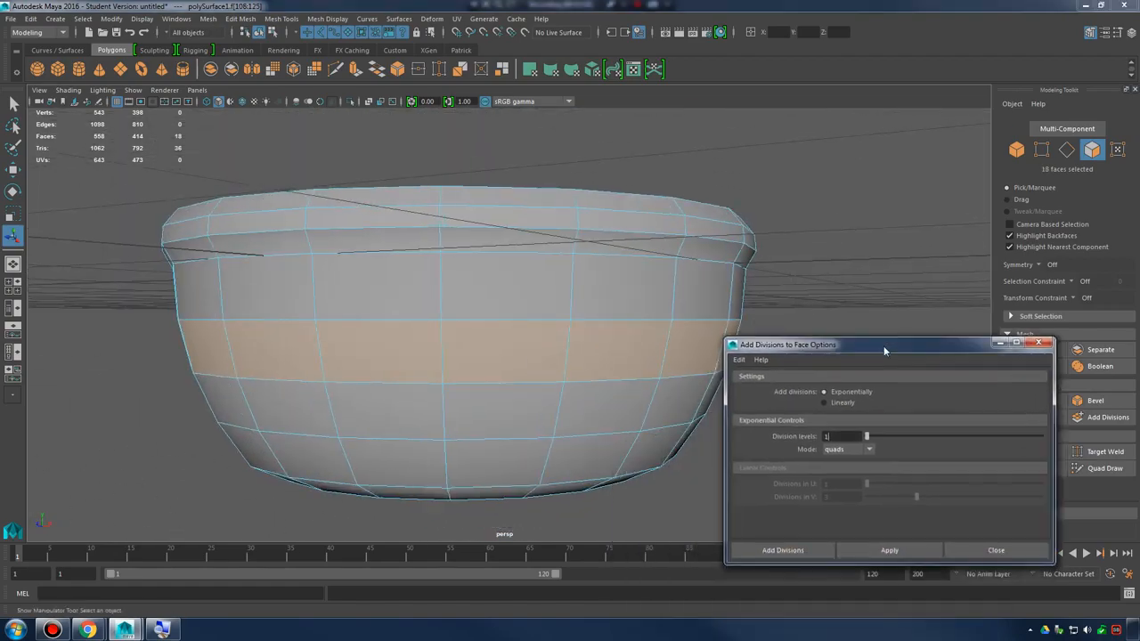
left_click(828, 404)
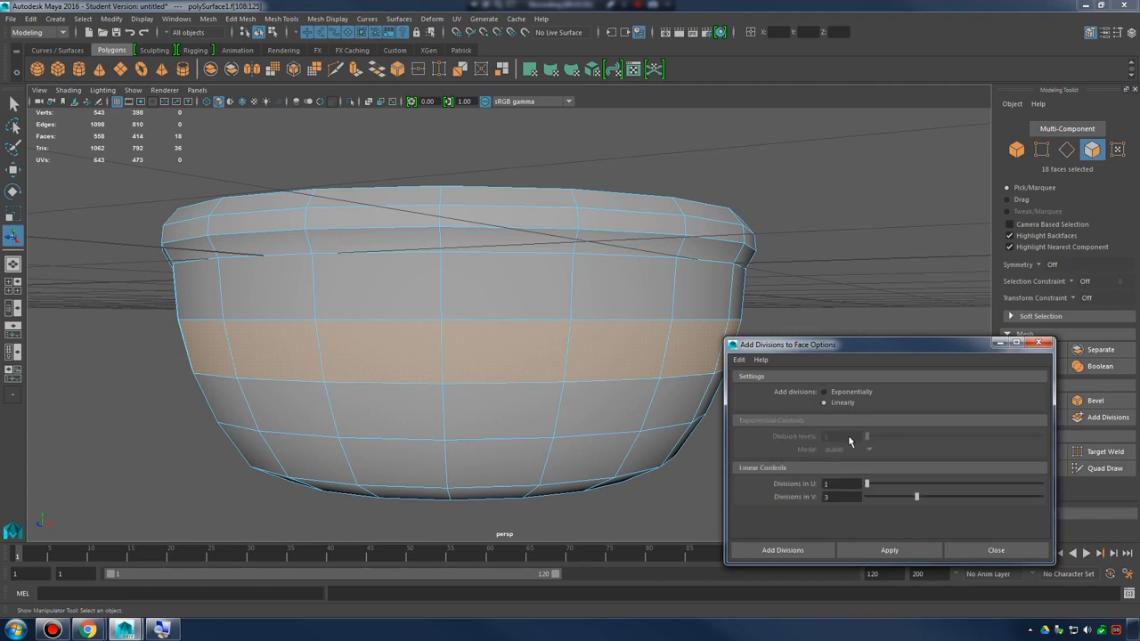
left_click_drag(907, 500, 866, 497)
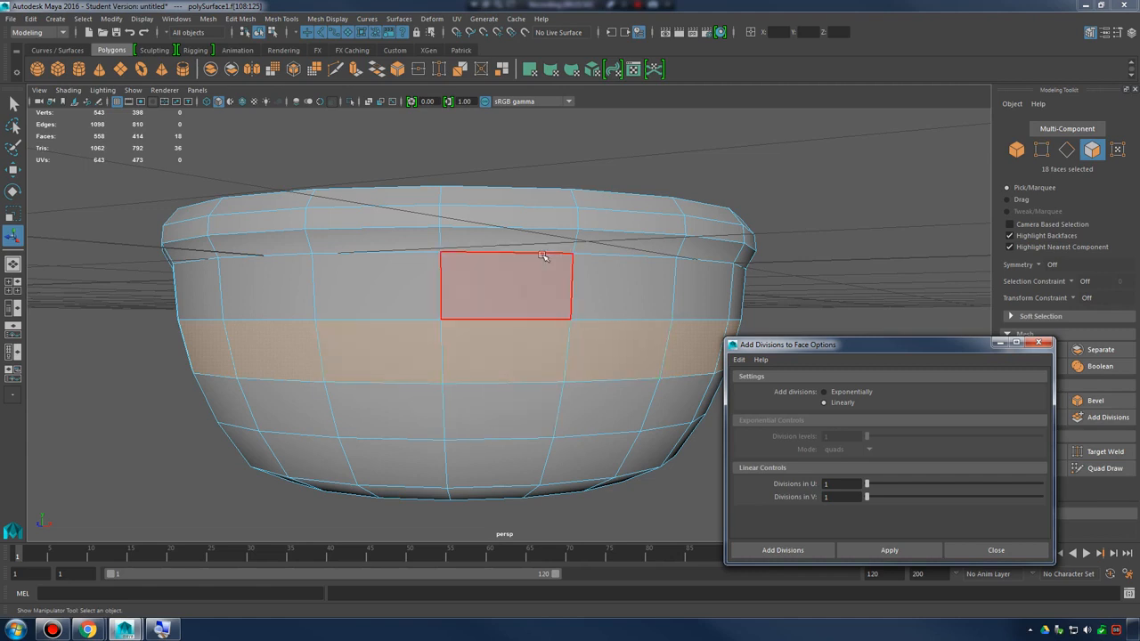
left_click(890, 552)
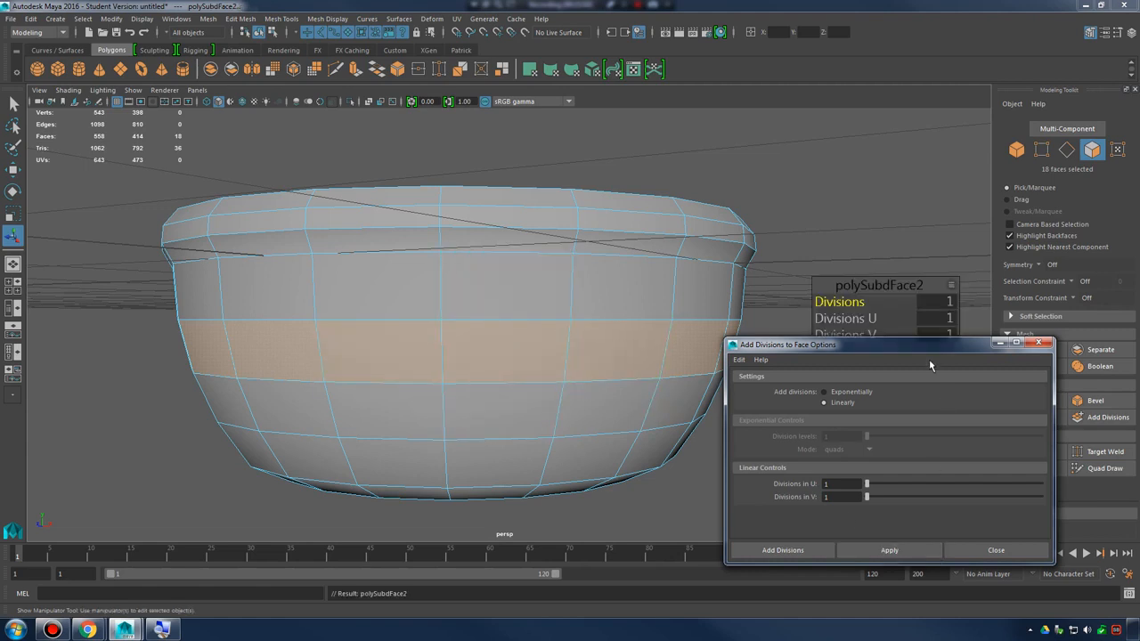
Set Divisions V to 5 on the selected face loop's subdivision, splitting it into horizontal bands
left_click_drag(925, 345, 898, 412)
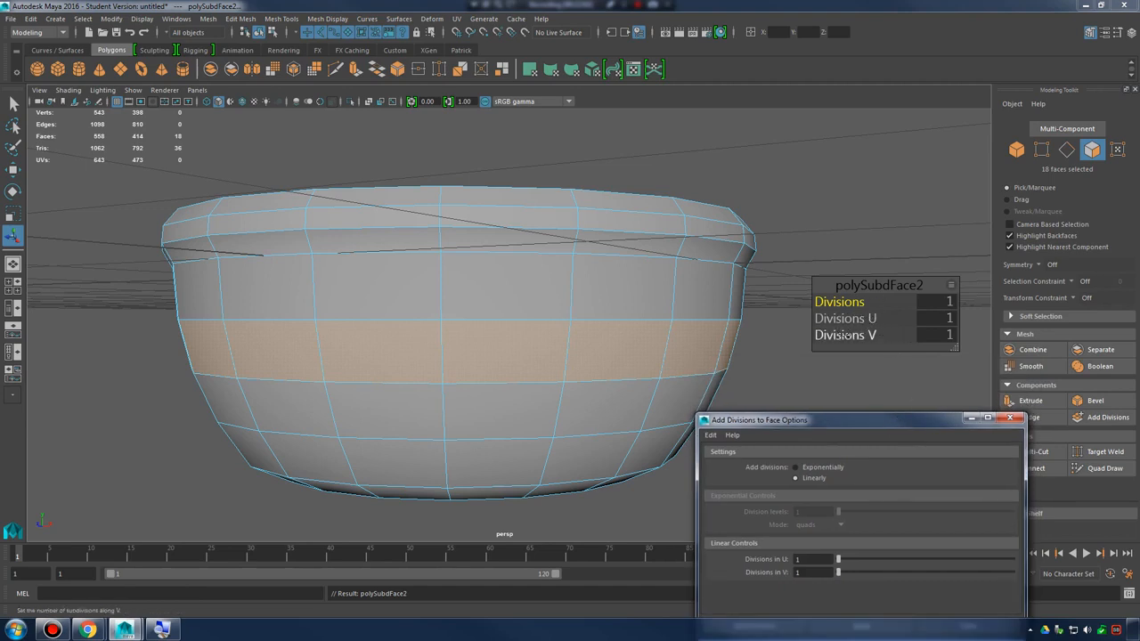
left_click(950, 284)
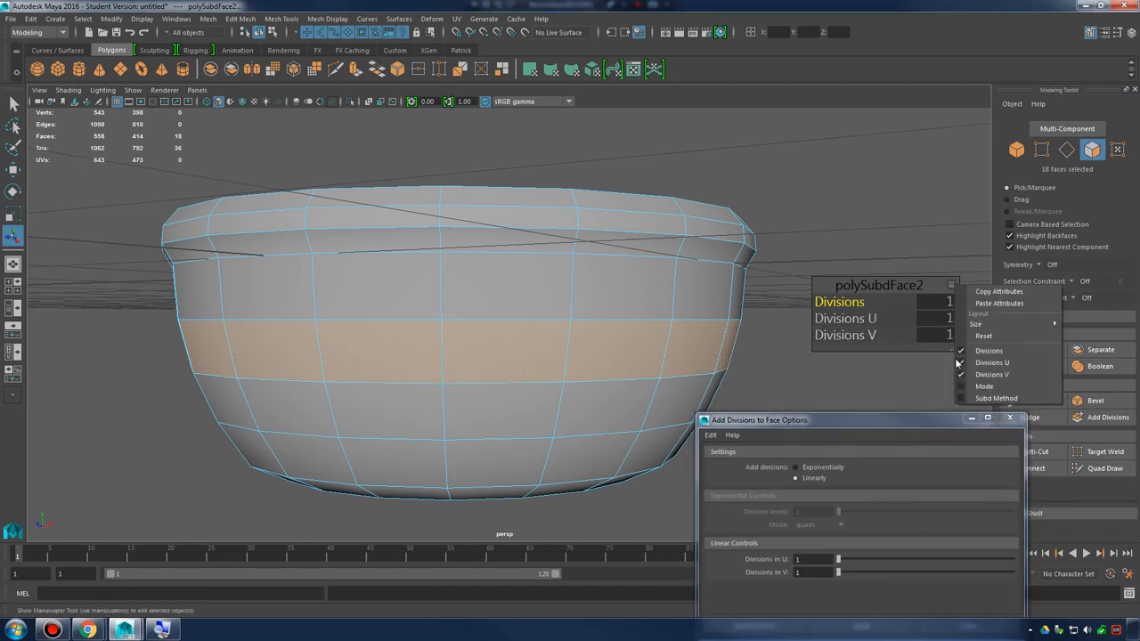
left_click(951, 286)
left_click(951, 286)
left_click(953, 287)
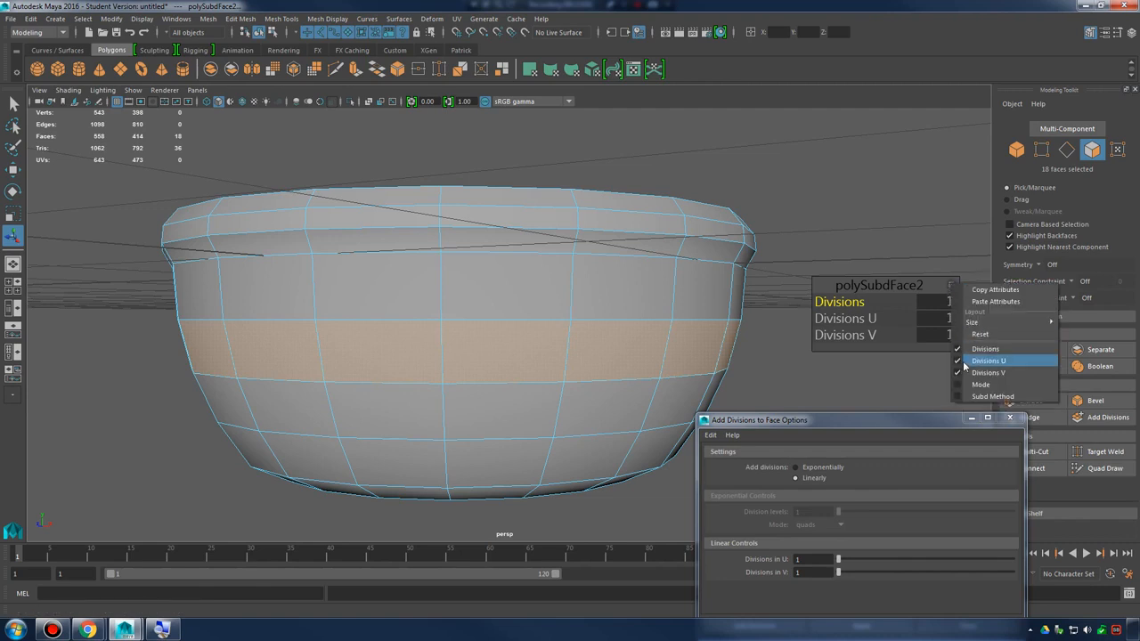
left_click(860, 320)
mouse_move(860, 320)
left_mouse_down()
mouse_move(899, 318)
mouse_move(823, 319)
mouse_move(852, 335)
left_mouse_up()
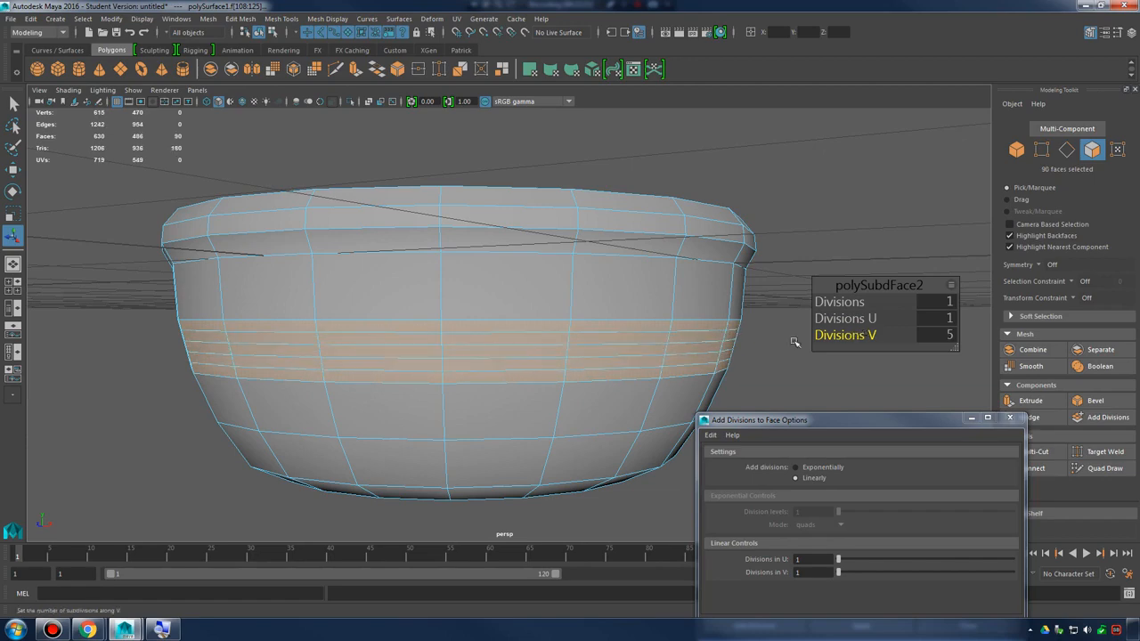
Compare the exponential and linear division settings, leave the method on Linearly and close the options window
left_click_drag(614, 363, 500, 357, "alt")
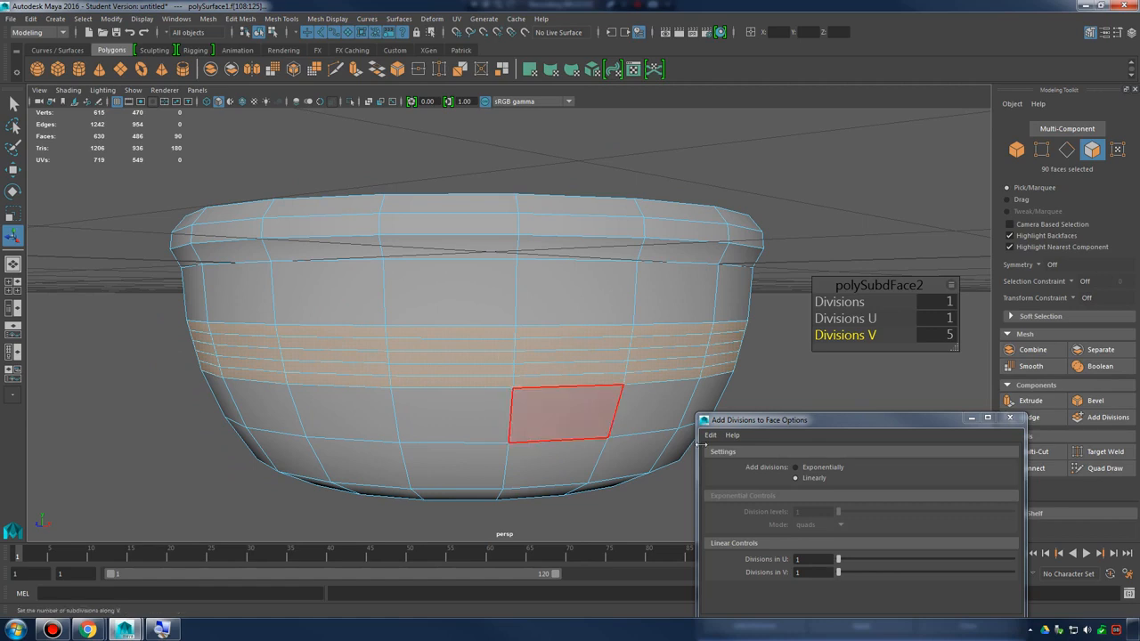
left_click(817, 469)
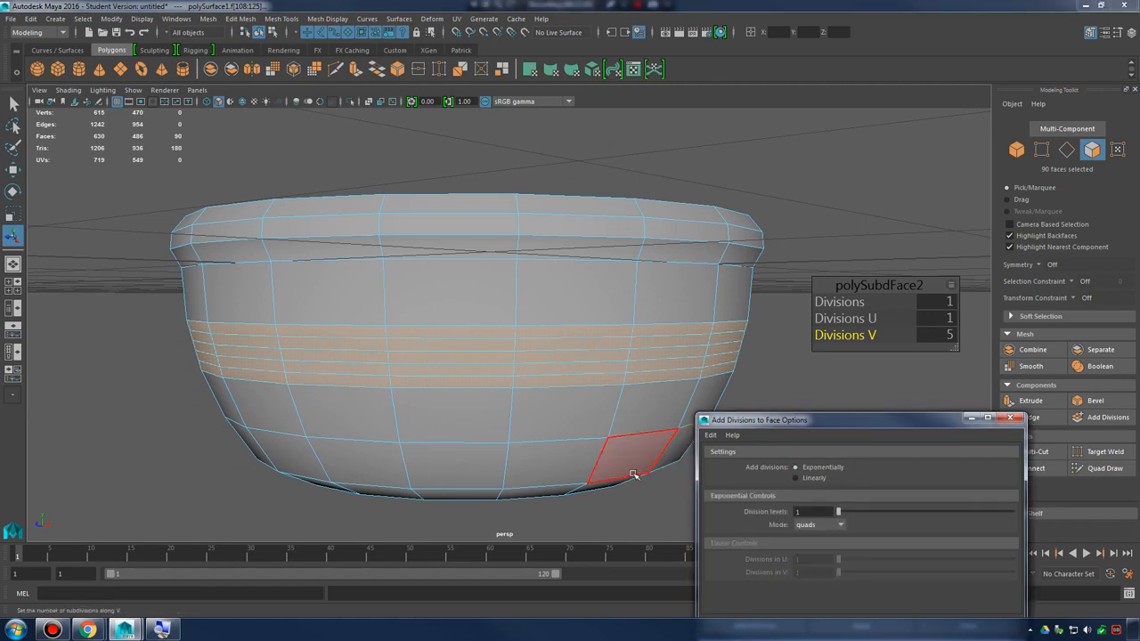
left_click(815, 478)
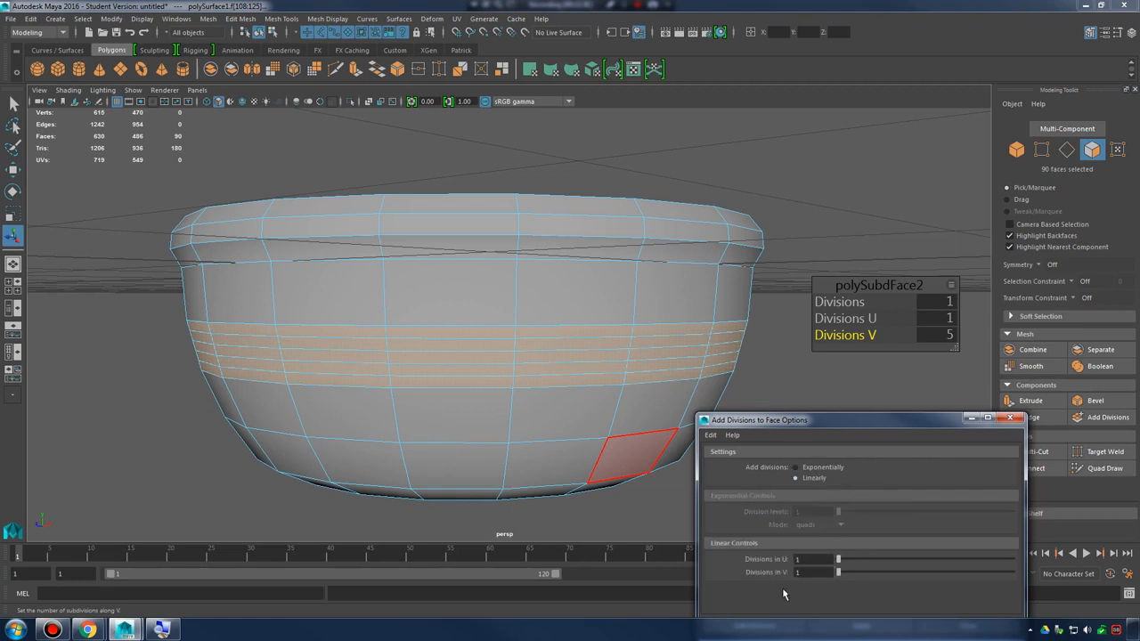
left_click(1008, 418)
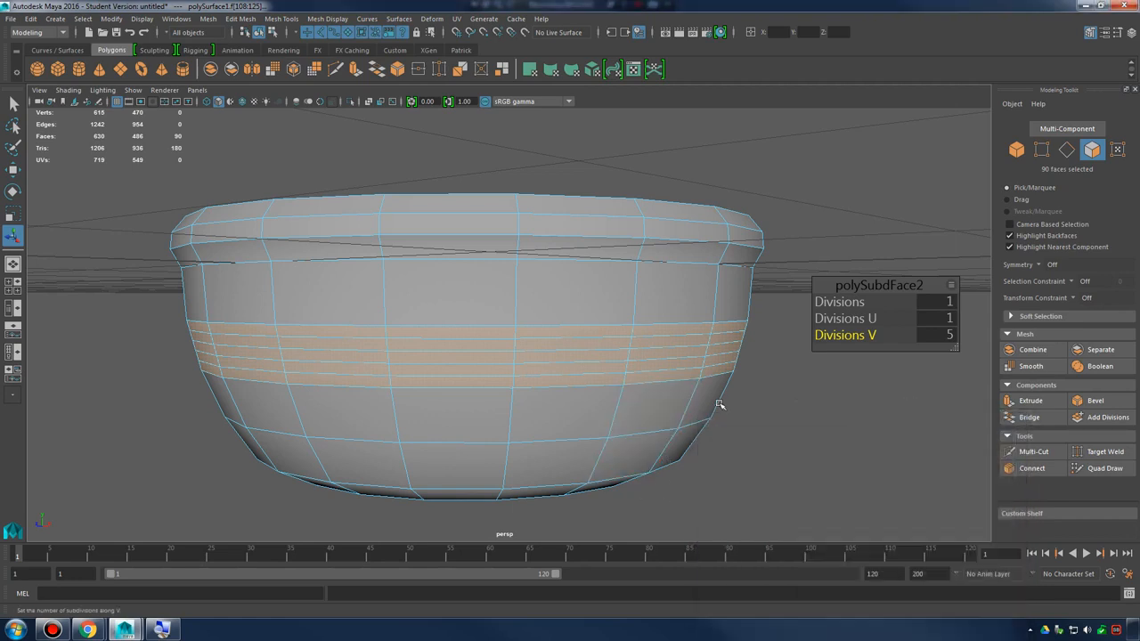
Clear the band selection and select only the middle one of the five new face loops around the bowl
left_click_drag(543, 405, 605, 377, "alt")
right_click_drag(544, 343, 600, 267)
left_click_drag(593, 356, 560, 362, "alt")
right_click_drag(564, 287, 570, 322)
left_click_drag(570, 322, 591, 336, "alt")
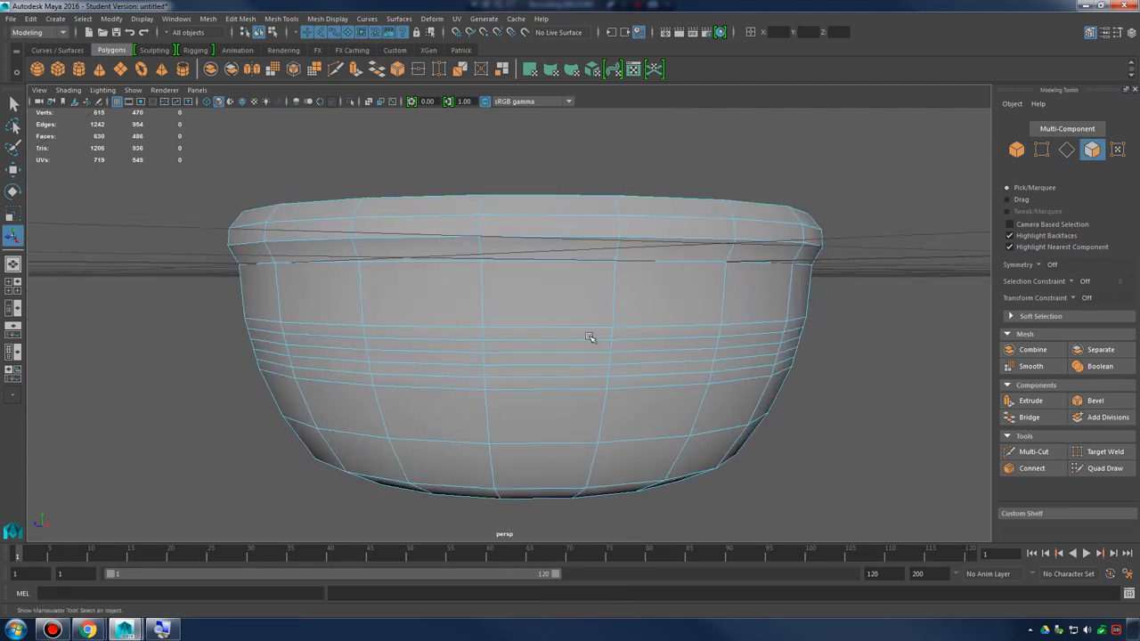
left_click(572, 357, "shift")
left_click(636, 357, "shift")
double_click(745, 352, "shift")
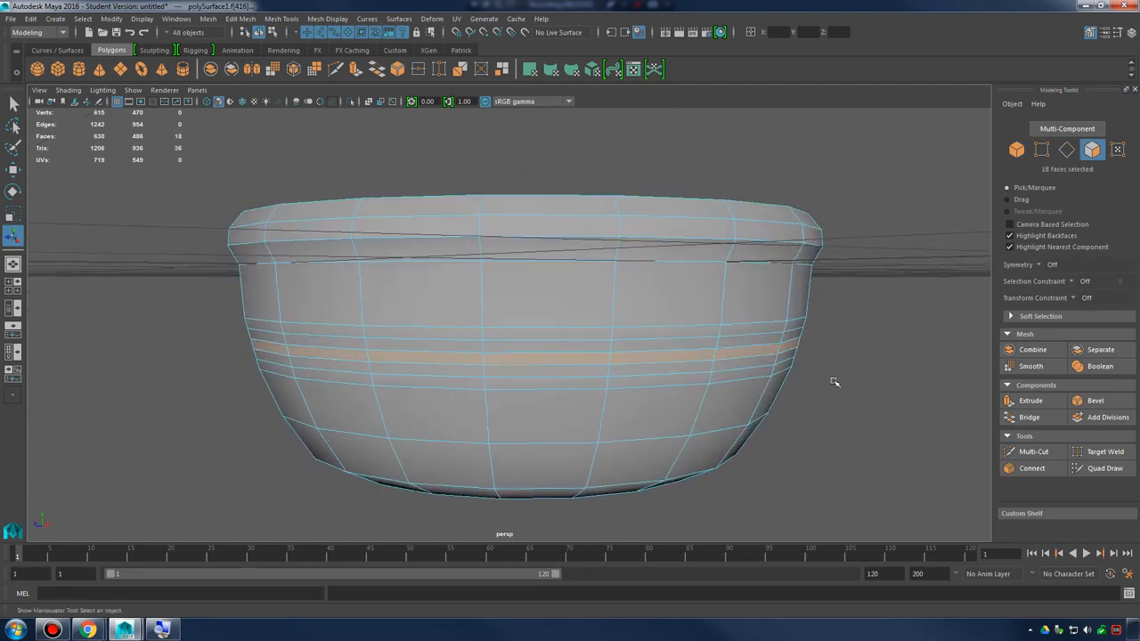
Extrude the selected middle face loop of the bowl's outer wall inward with a Local Translate Z of about -0.035
left_click_drag(831, 382, 648, 403, "alt")
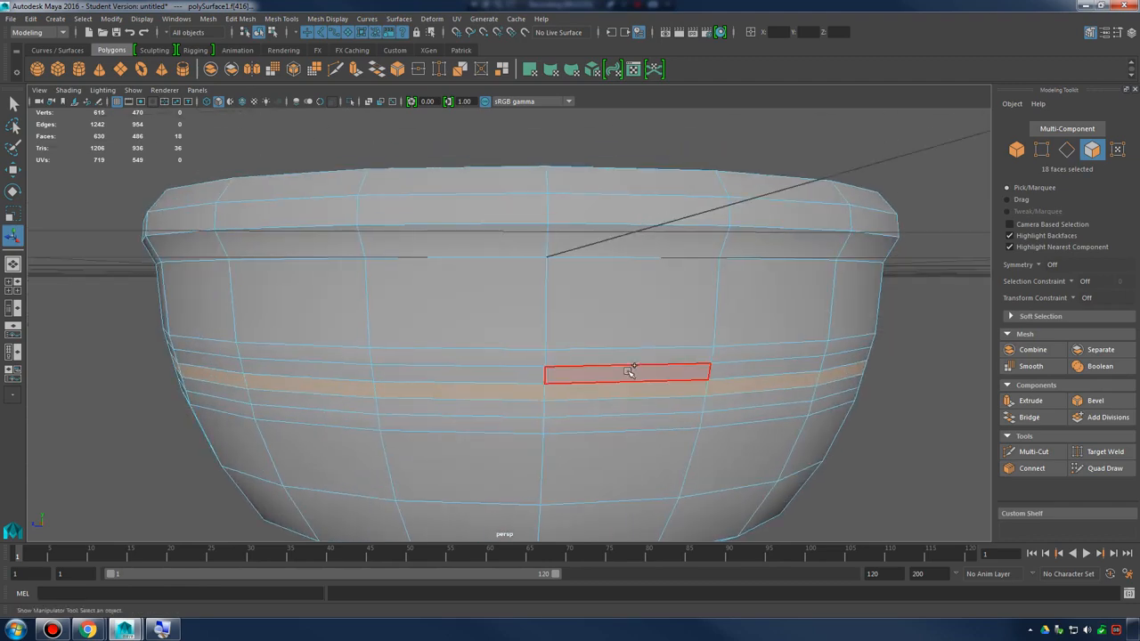
right_click_drag(629, 371, 621, 402, "shift")
left_click_drag(699, 410, 632, 403, "alt")
left_click_drag(700, 409, 531, 390, "alt")
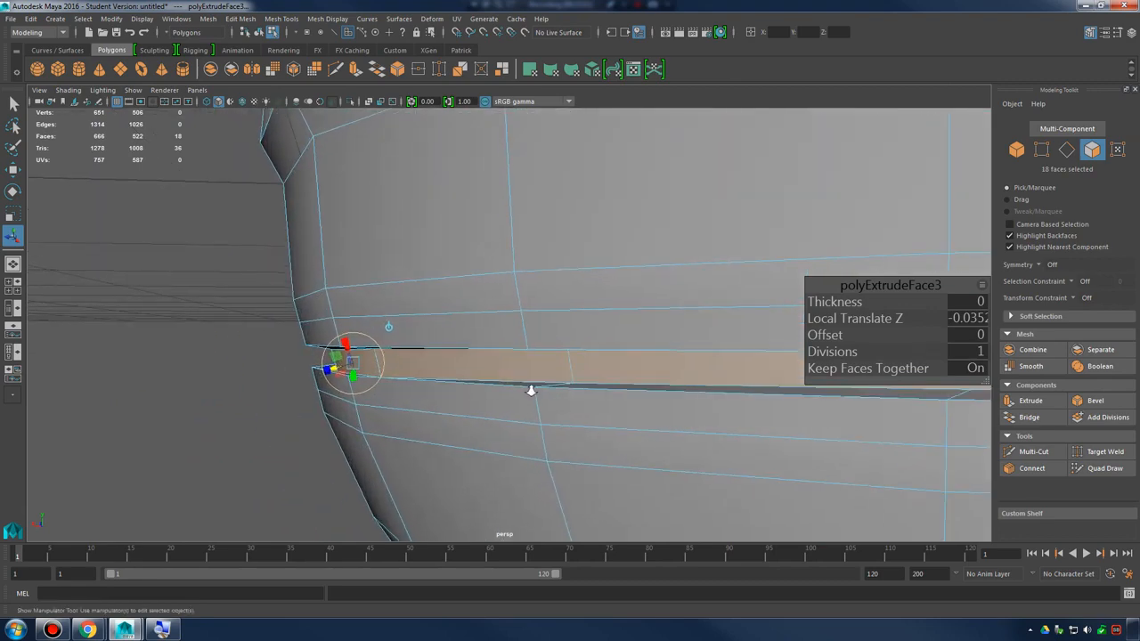
Compare the extrude manipulator's world and local orientations on the recessed face loop
scroll(531, 390, "up", 1)
left_click(363, 330)
scroll(442, 341, "down", 5)
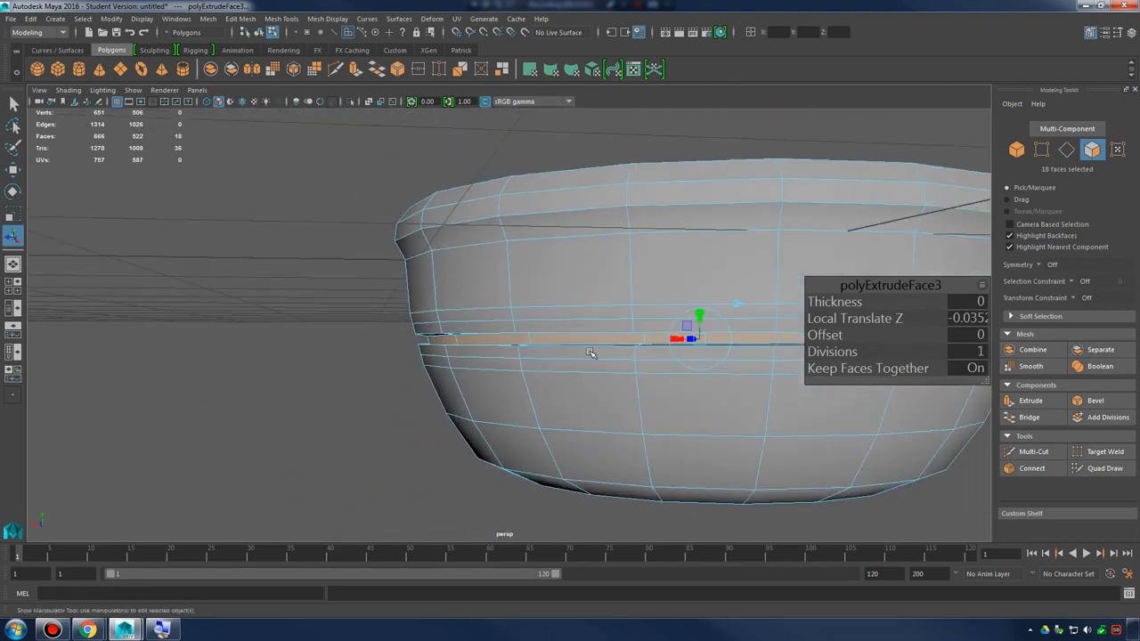
middle_click_drag(757, 322, 638, 341, "alt")
left_click(627, 323)
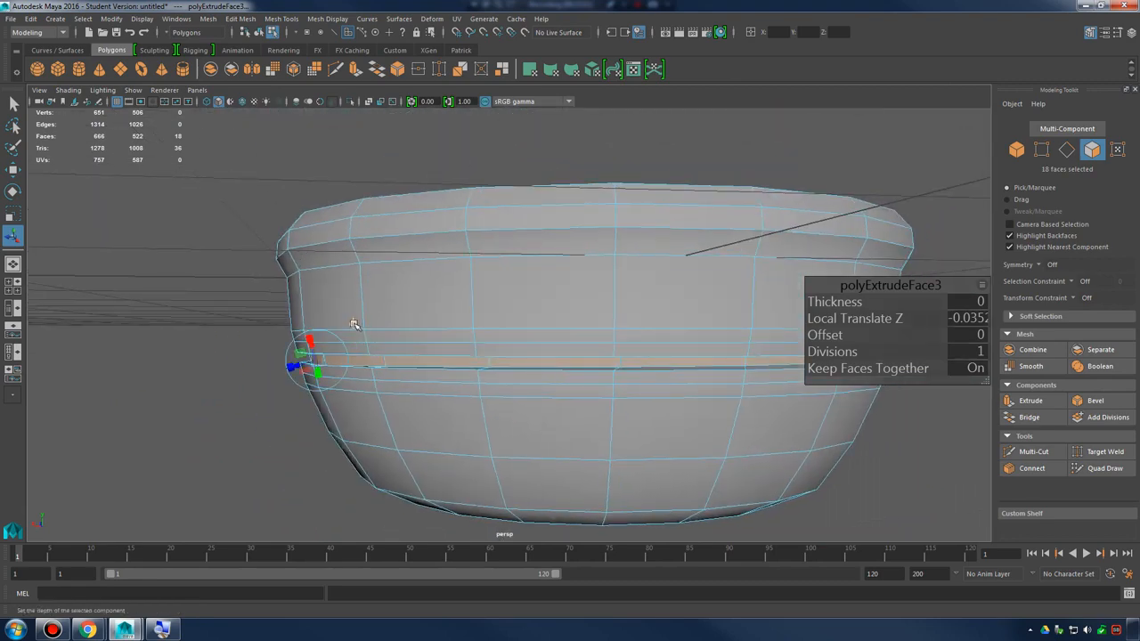
left_click(353, 322)
left_click(626, 321)
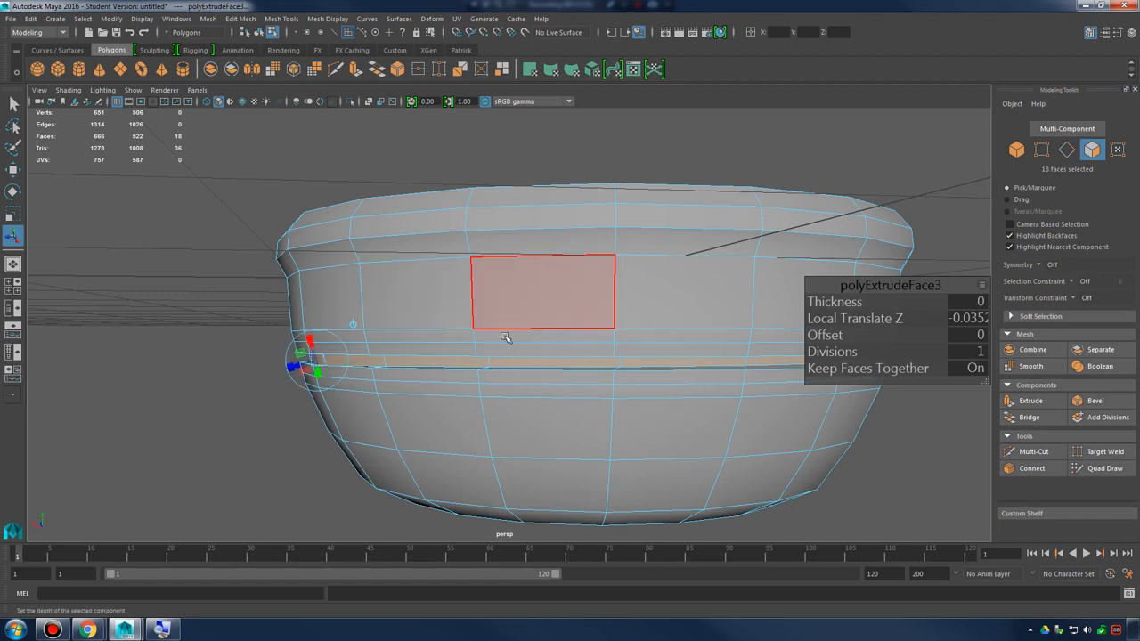
middle_click_drag(420, 366, 519, 379, "alt")
scroll(519, 380, "up", 2)
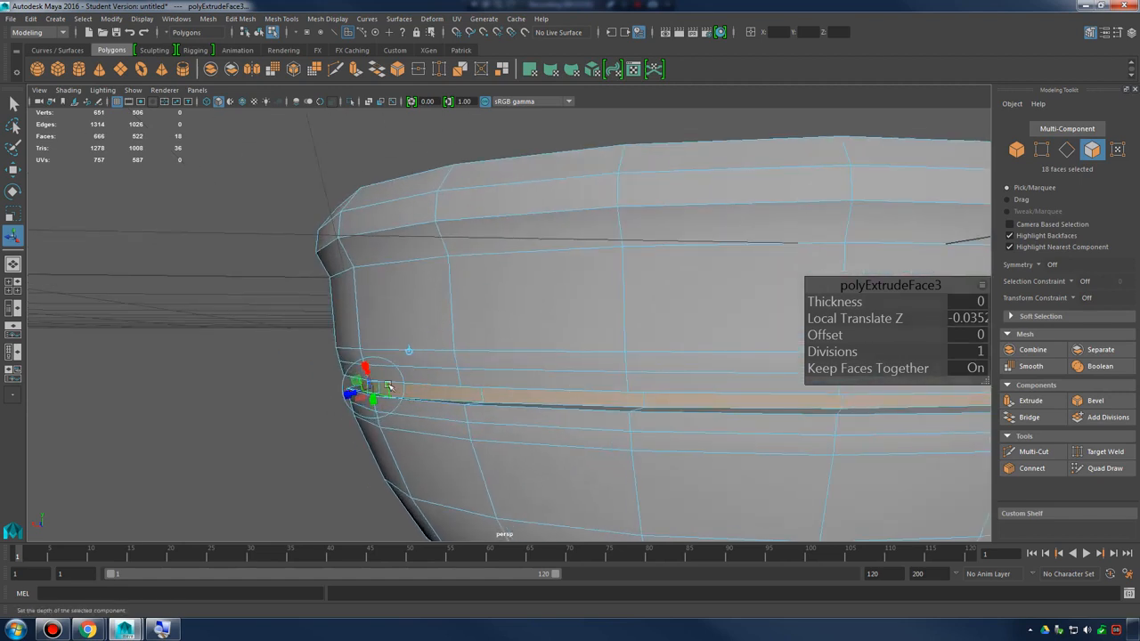
Try the extrude manipulator's rotation handles on the recessed face loop, keeping the whole loop selected
left_click_drag(389, 385, 568, 404, "alt")
scroll(569, 404, "up", 2)
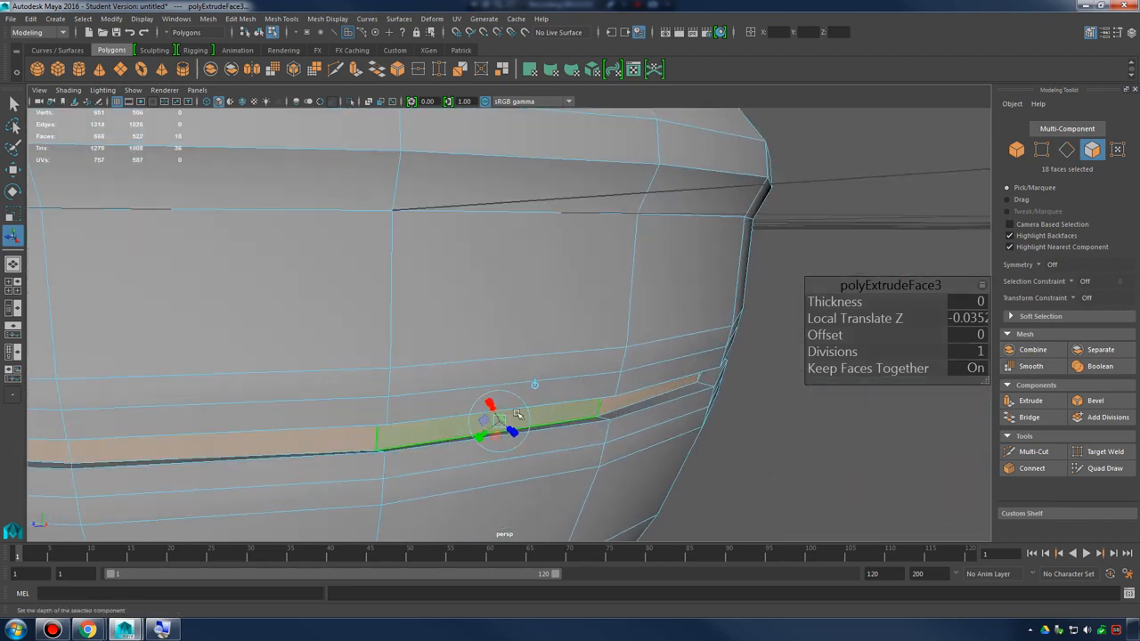
left_click(527, 412)
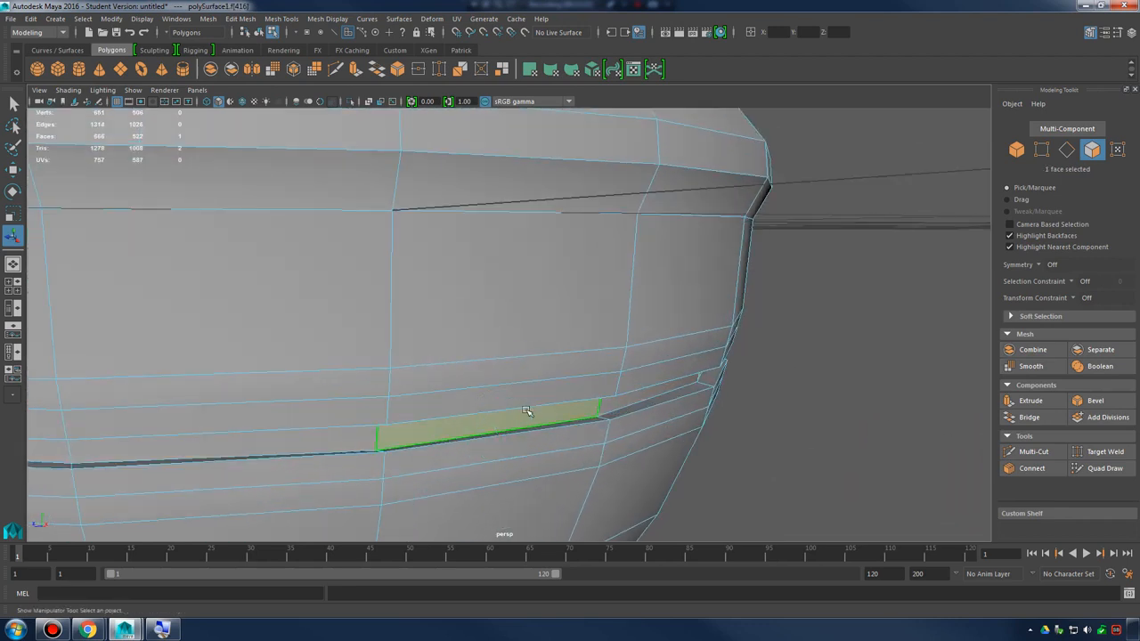
left_click(527, 412)
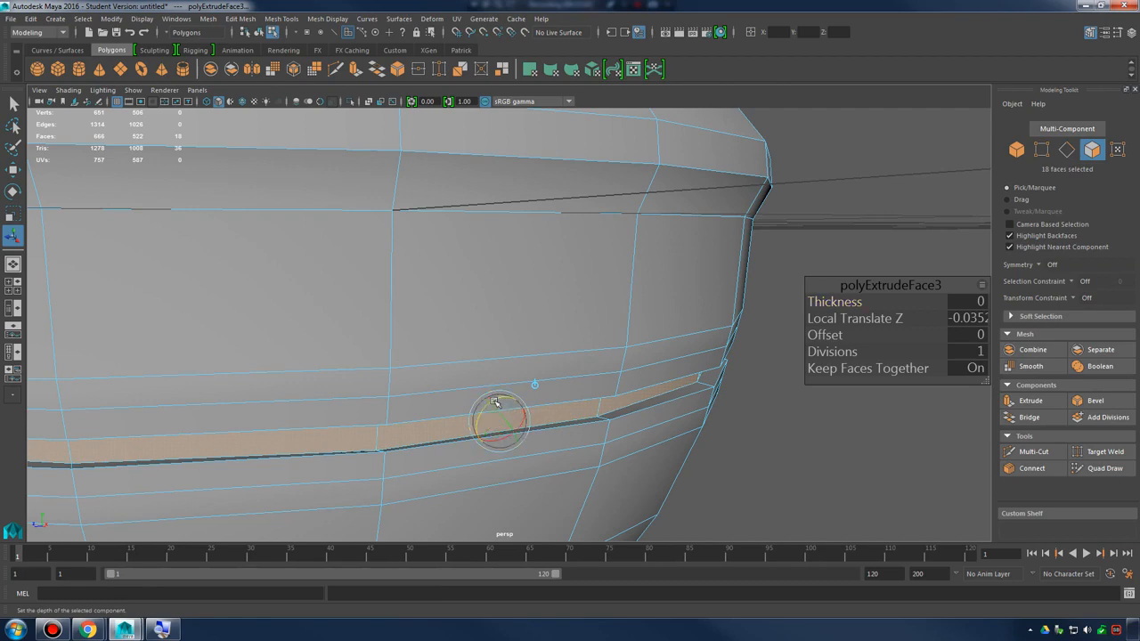
mouse_move(496, 399)
left_mouse_down()
mouse_move(502, 412)
mouse_move(474, 397)
left_mouse_up()
scroll(591, 373, "down", 4)
left_click_drag(601, 392, 539, 414, "alt")
scroll(544, 392, "down", 3)
left_click_drag(537, 343, 509, 326, "alt")
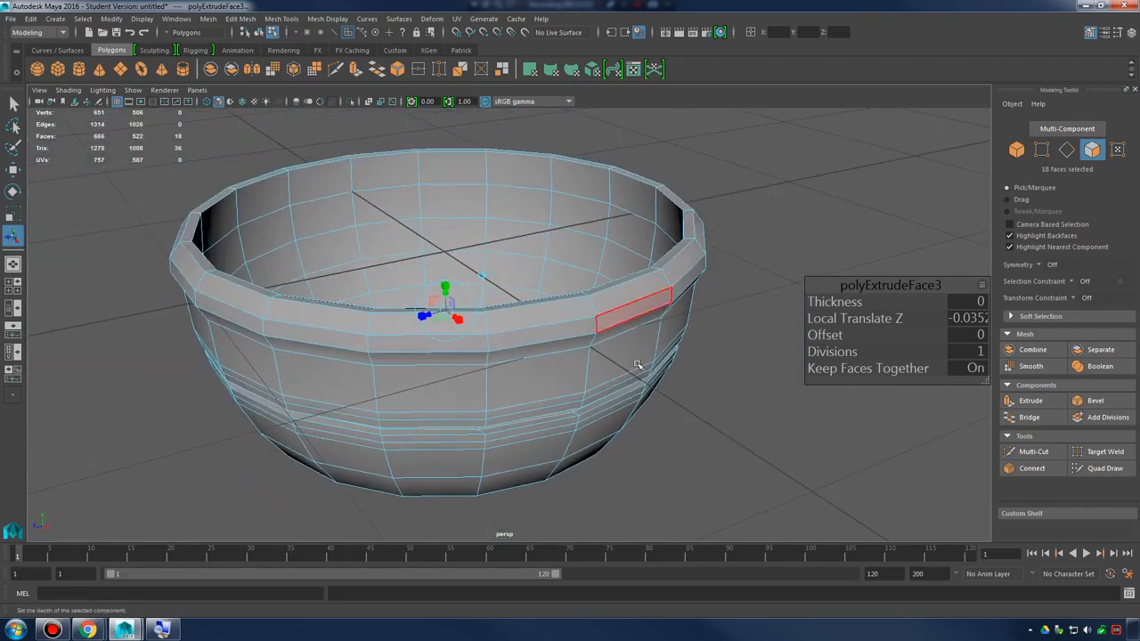
Adjust the recessed face loop vertically with the extrude manipulator in world orientation
left_click_drag(472, 283, 511, 323, "alt")
scroll(529, 332, "up", 3)
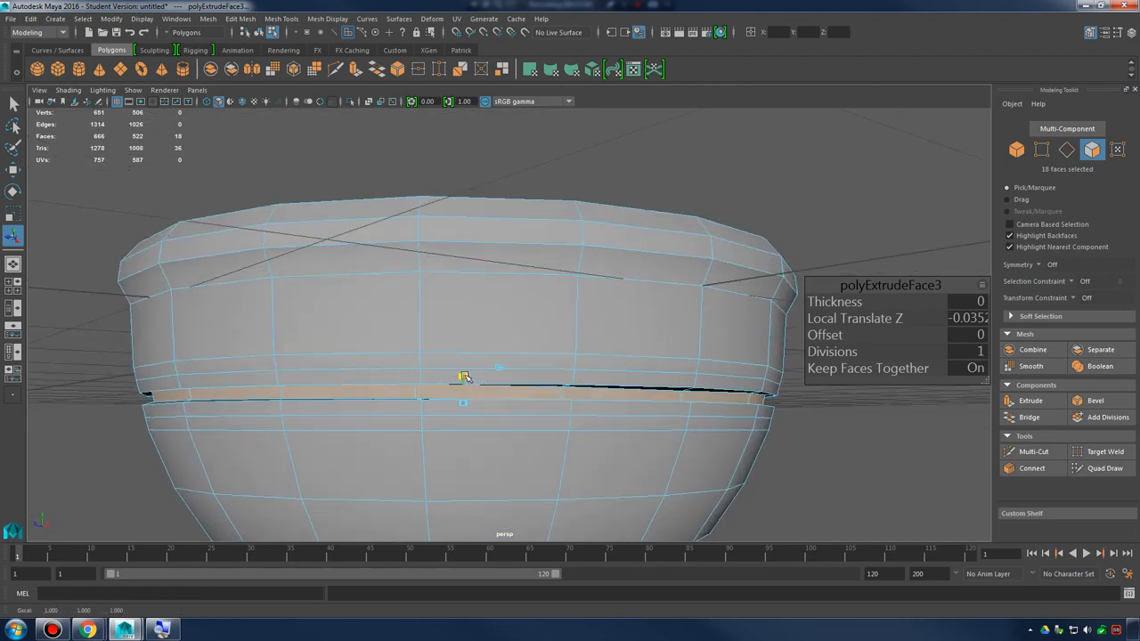
left_click_drag(463, 383, 569, 385)
right_click_drag(569, 384, 592, 407, "alt")
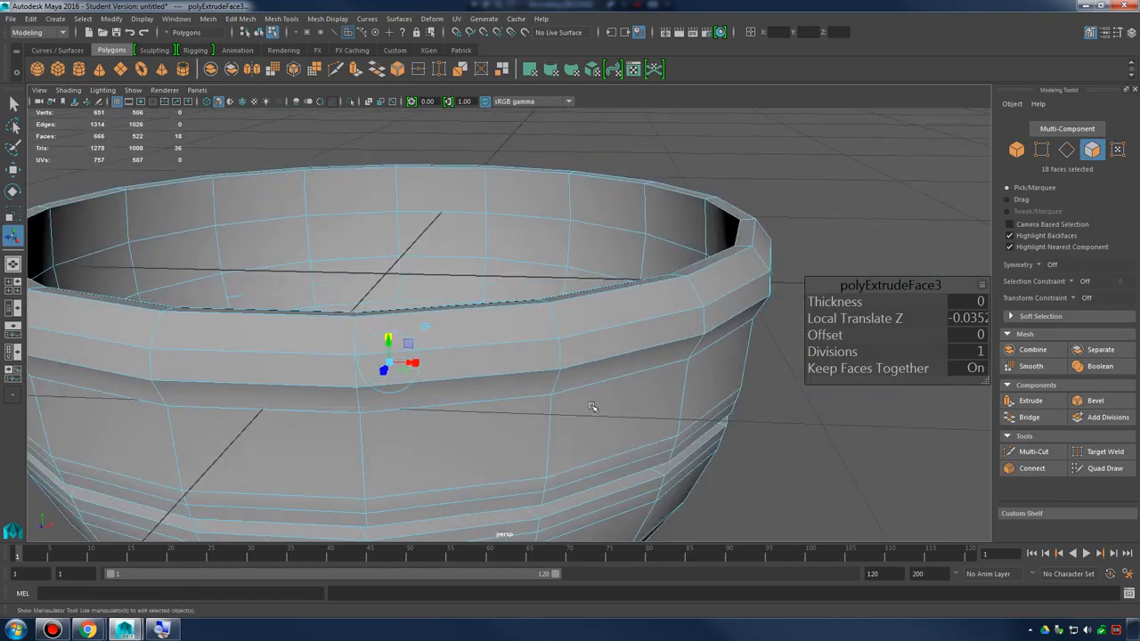
left_click_drag(587, 406, 529, 410, "alt")
left_click(439, 300)
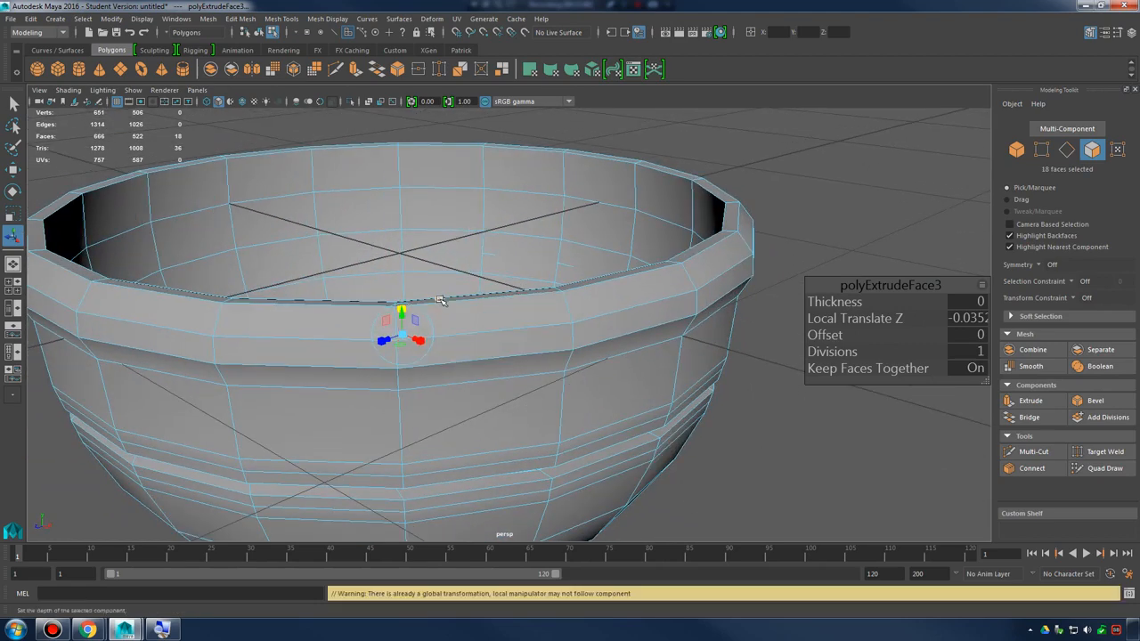
left_click(715, 369)
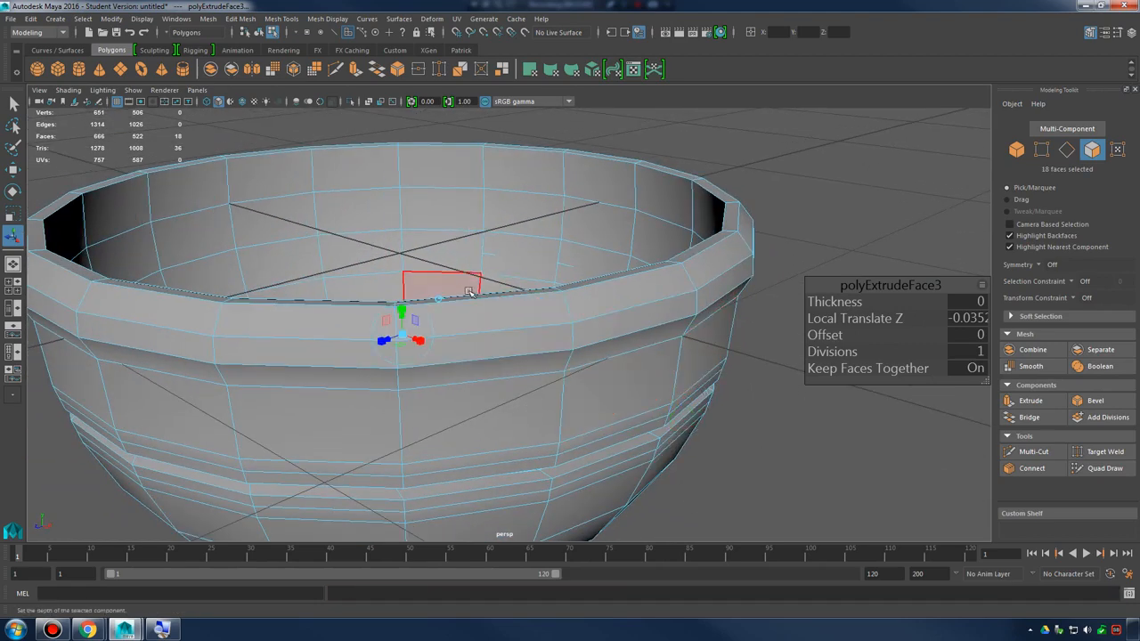
Move the recessed face loop vertically along the world Y axis with the Move tool
left_click_drag(479, 297, 570, 326, "alt")
scroll(584, 308, "up", 5)
key("w")
scroll(552, 334, "down", 3)
middle_click_drag(614, 333, 655, 344, "alt")
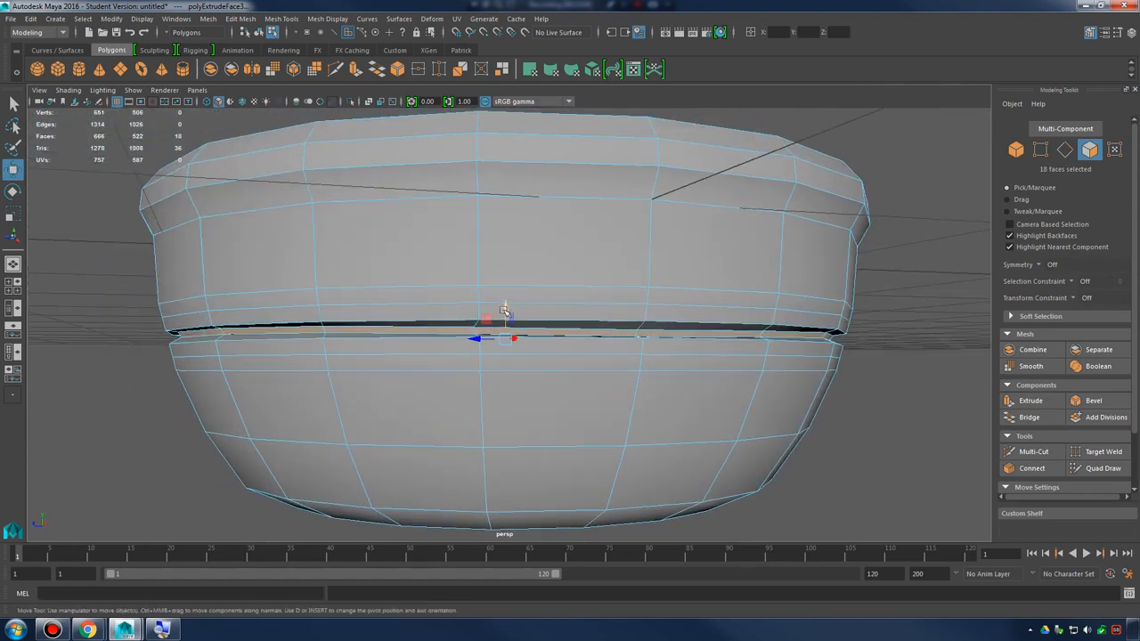
left_click_drag(504, 310, 510, 292)
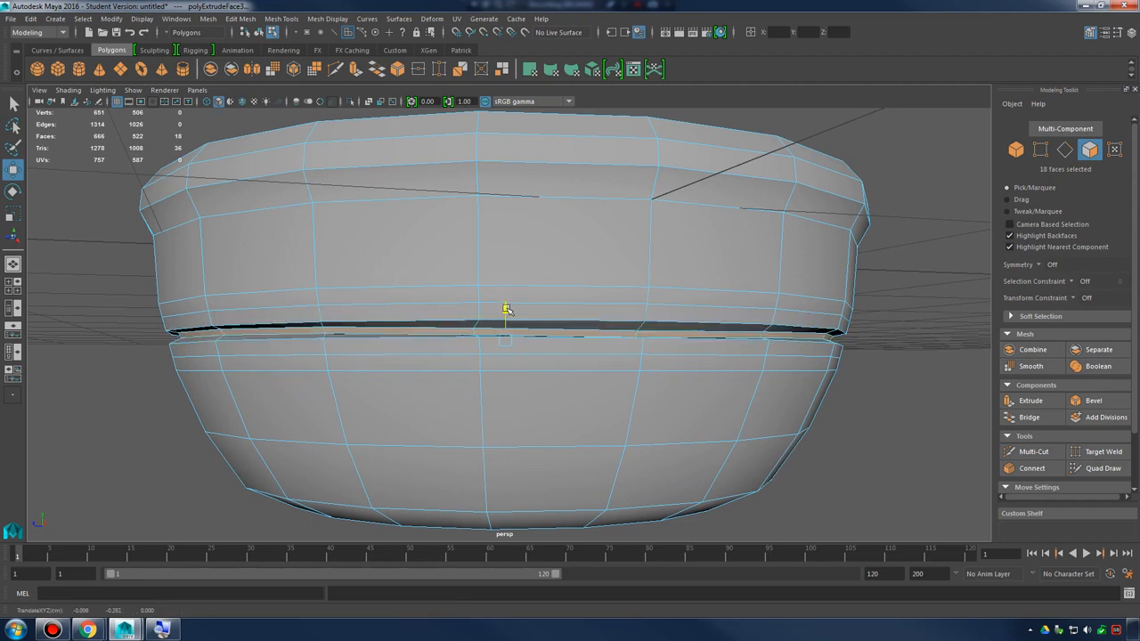
left_click_drag(586, 308, 435, 312, "alt")
scroll(561, 310, "down", 3)
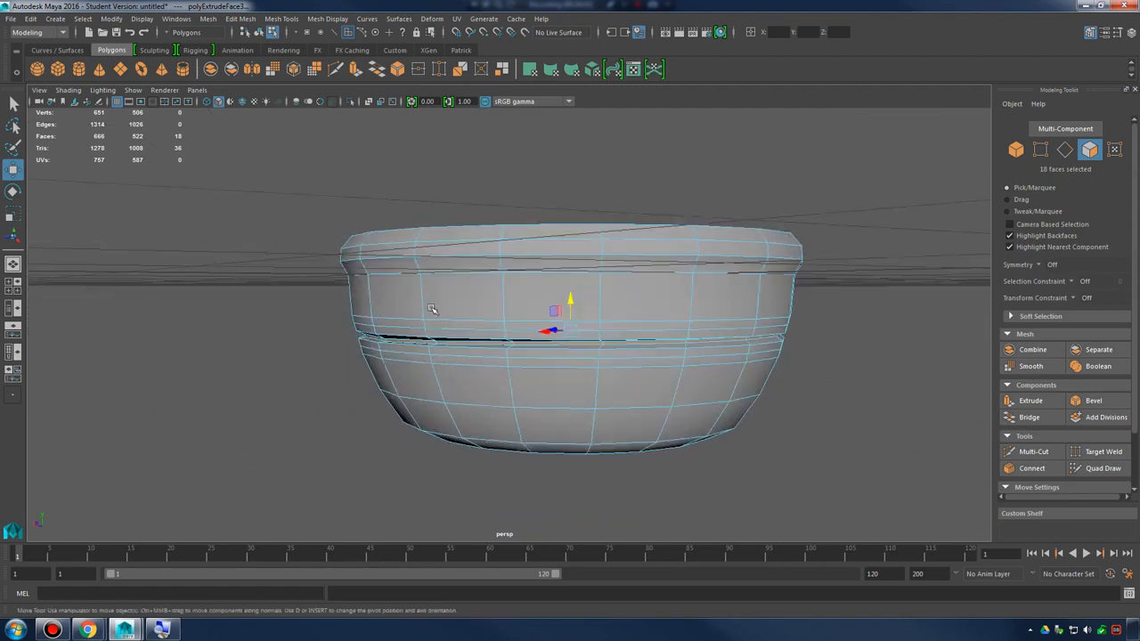
Return the bowl to object mode and clear the selection
scroll(623, 304, "up", 3)
left_click_drag(593, 305, 665, 327)
right_click_drag(644, 294, 702, 269)
left_click(793, 313)
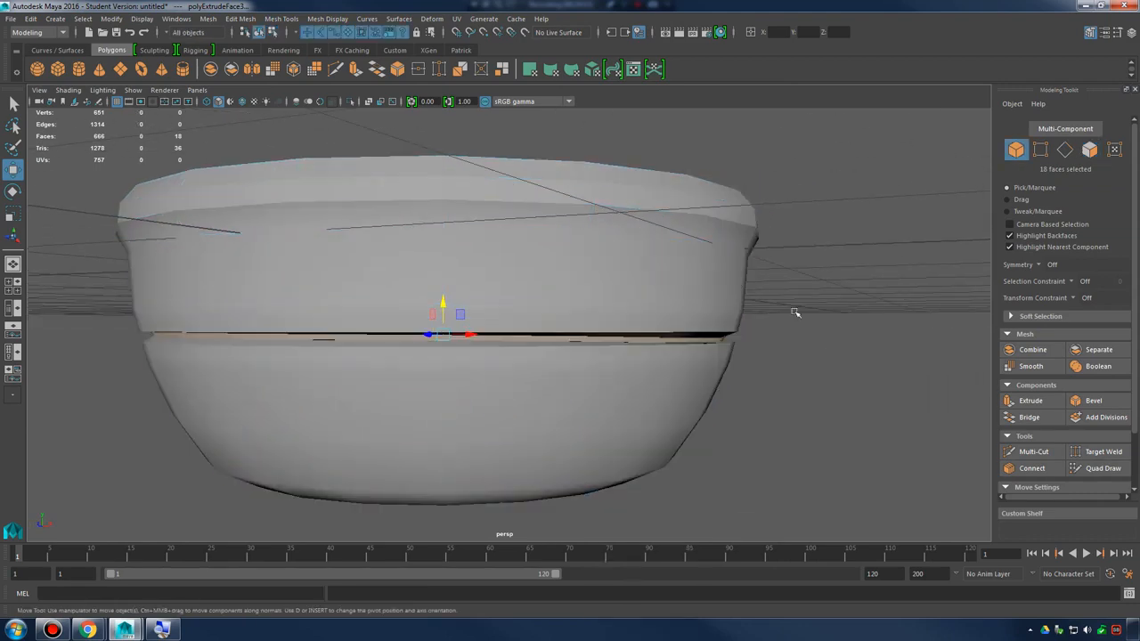
Examine the groove around the bowl's outer wall from several angles, with the bowl selected and unselected
scroll(610, 375, "down", 5)
left_click_drag(610, 375, 555, 354, "alt")
scroll(556, 354, "up", 3)
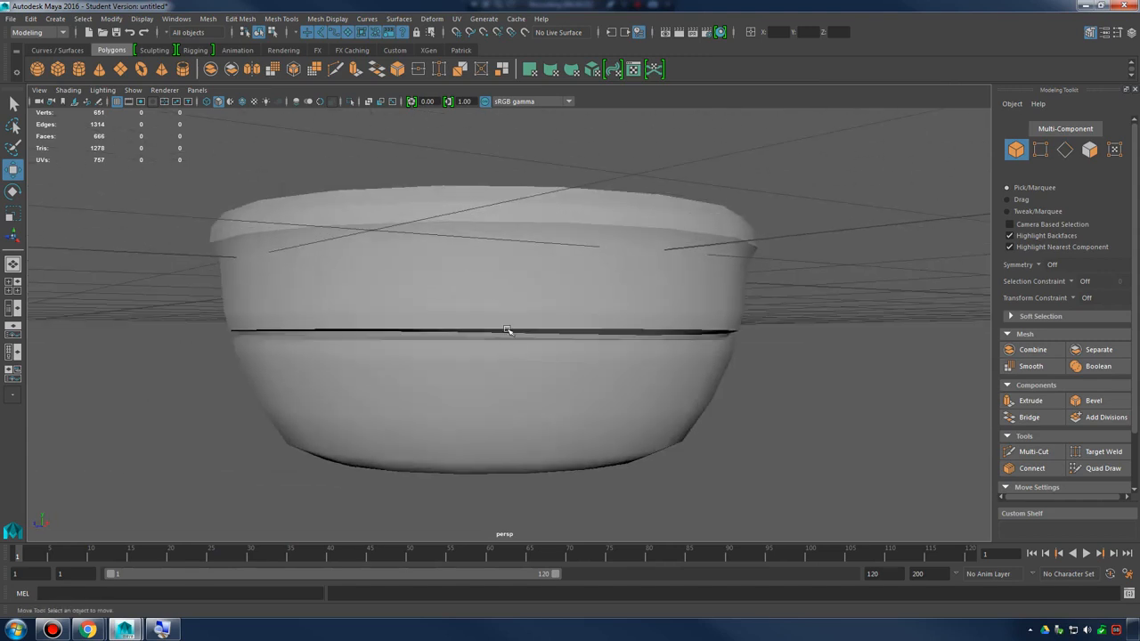
left_click(514, 322)
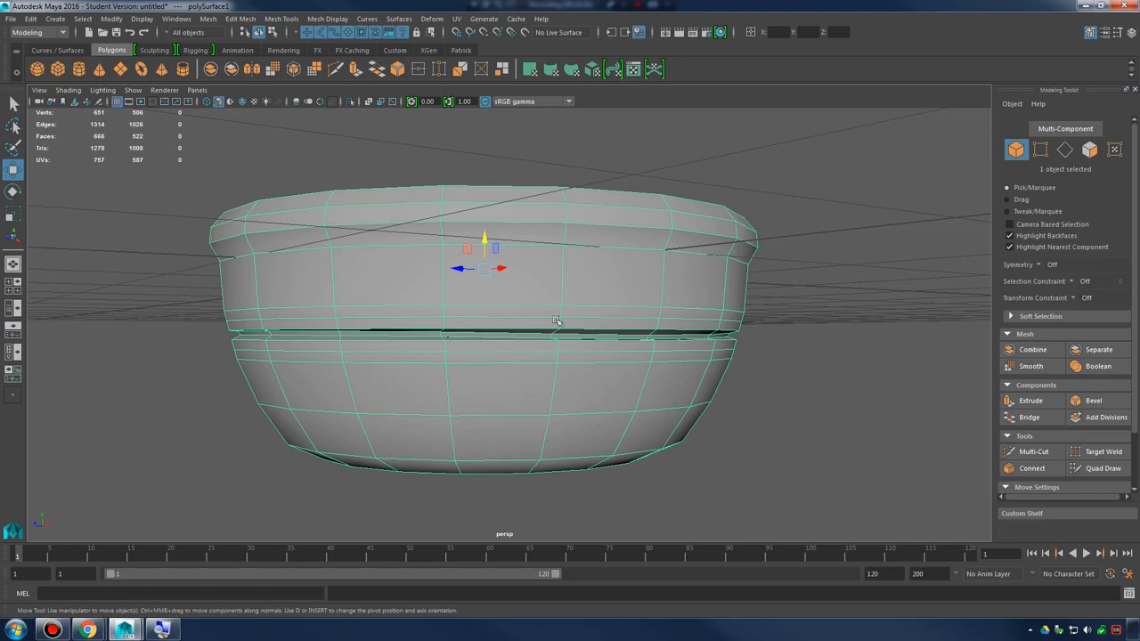
left_click_drag(624, 250, 600, 249, "alt")
right_click_drag(600, 249, 747, 287, "alt")
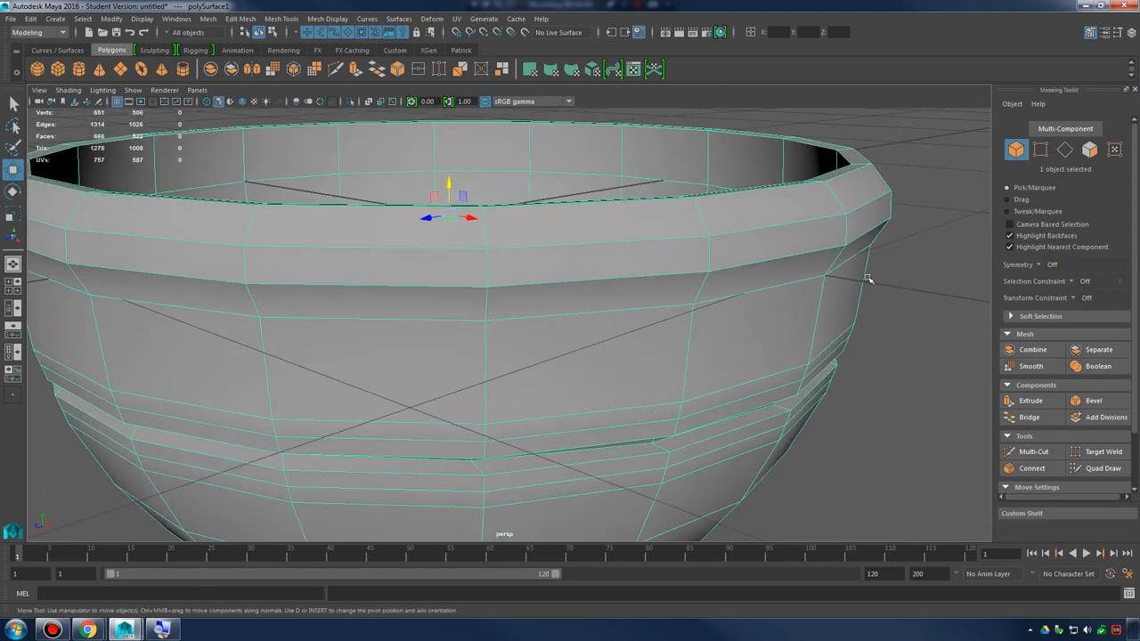
left_click(867, 277)
left_click_drag(867, 277, 783, 261, "alt")
right_click_drag(782, 261, 623, 256, "alt")
left_click_drag(623, 257, 613, 302, "alt")
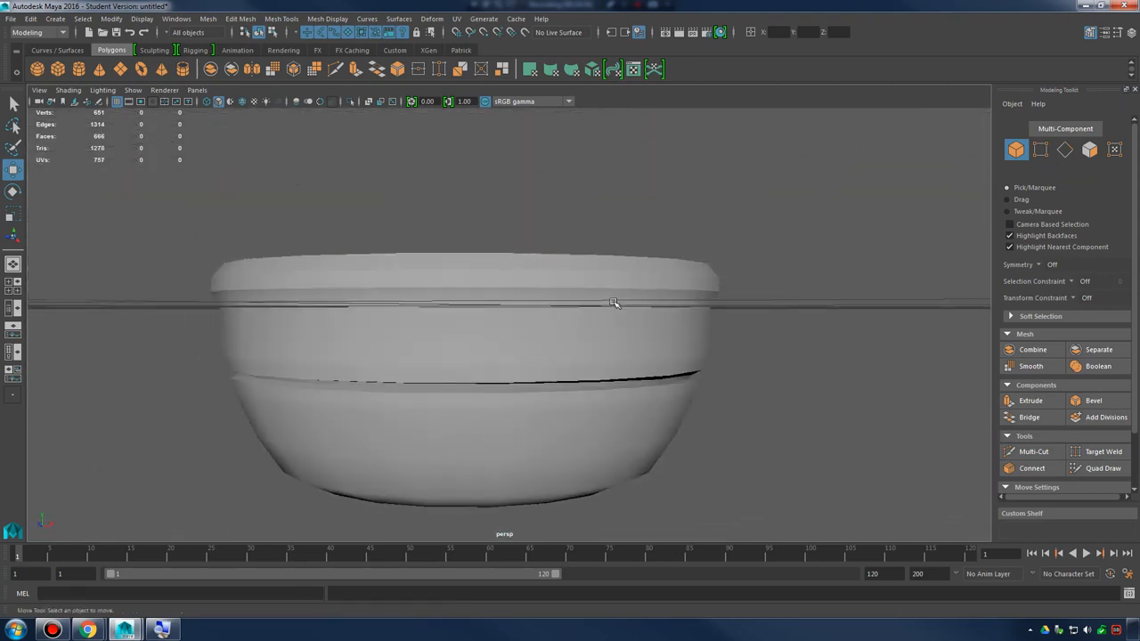
right_click_drag(614, 303, 725, 284, "alt")
left_click_drag(725, 283, 763, 324, "alt")
left_click(765, 274)
left_click(843, 280)
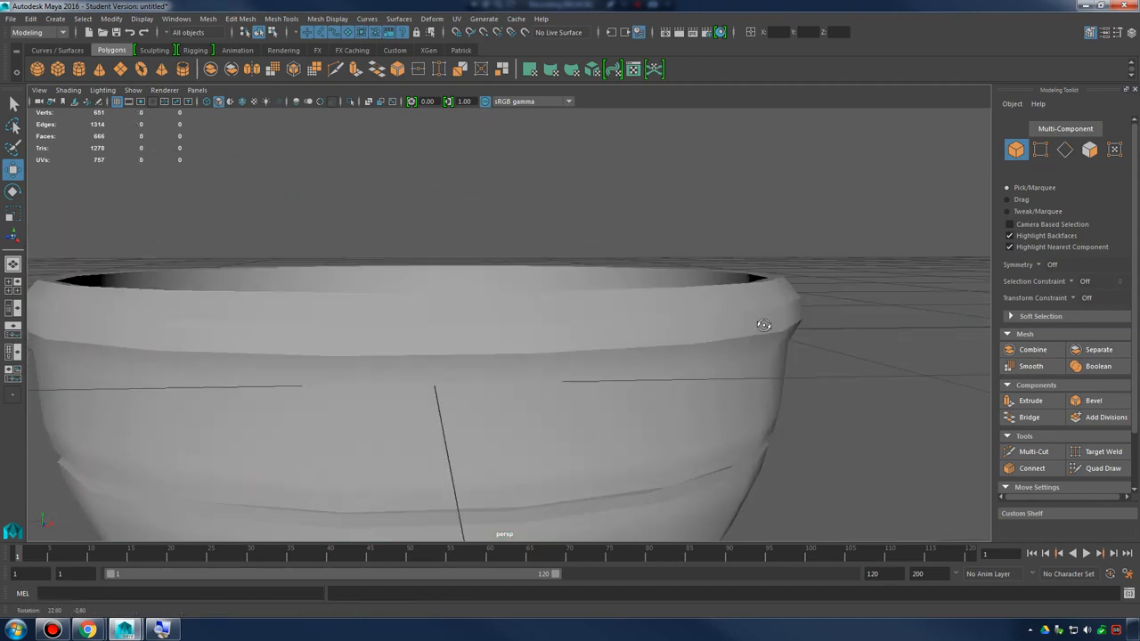
Select the bowl in face selection mode and undo the unintended extrude
left_click(721, 296)
right_click_drag(730, 294, 718, 319, "shift")
key("ctrl+z")
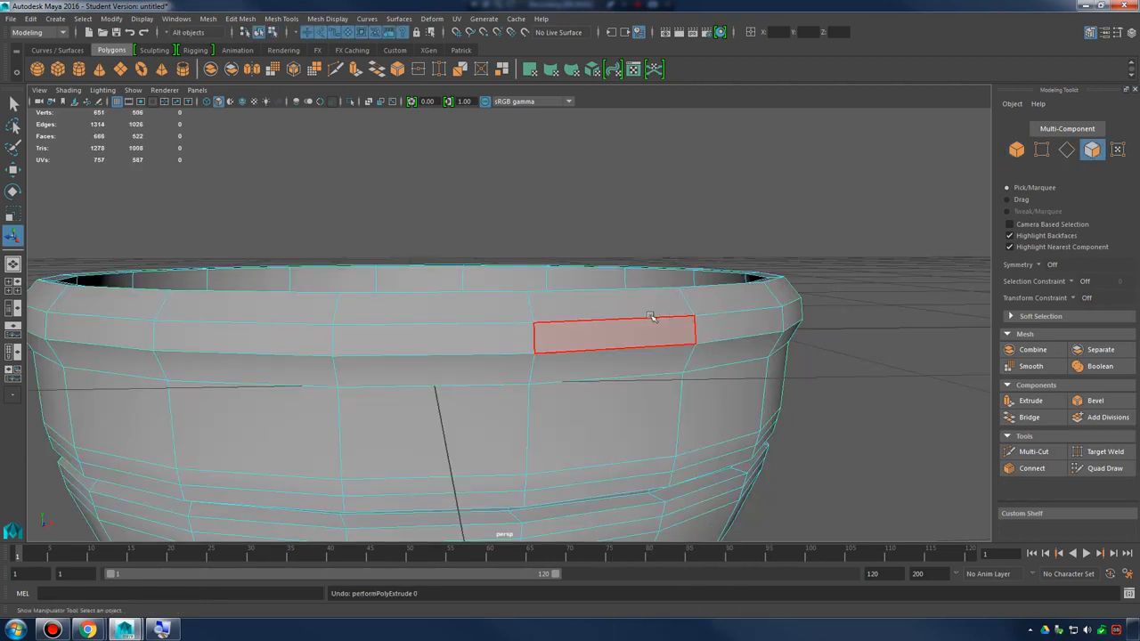
Select the complete face loop along the top of the bowl's rim
left_click_drag(499, 306, 768, 319, "alt")
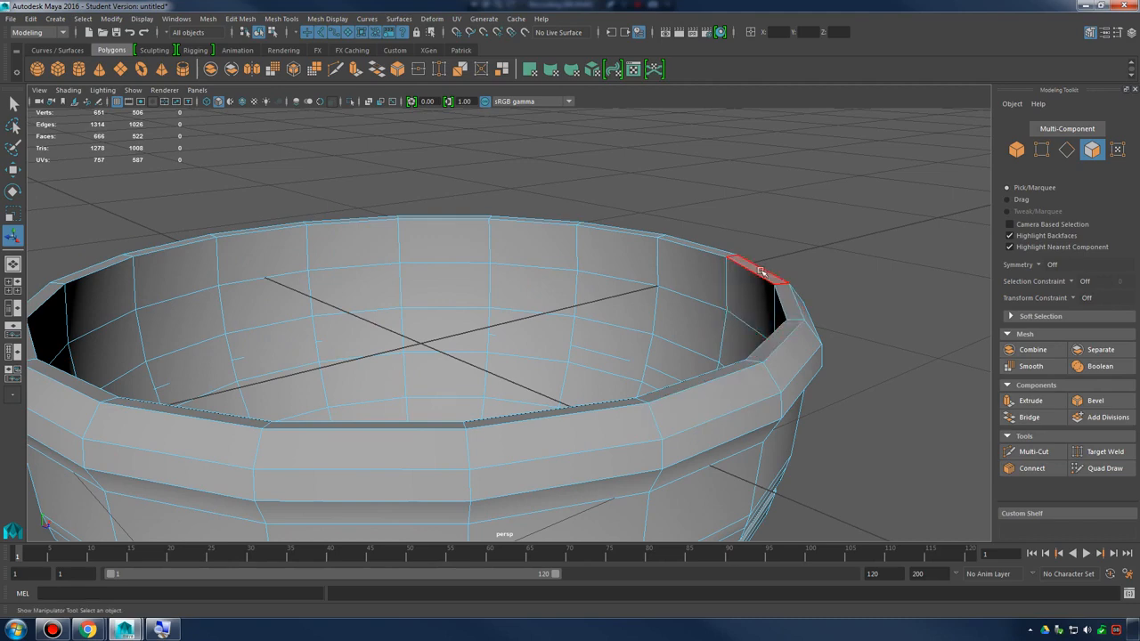
left_click_drag(787, 323, 789, 299, "alt")
left_click_drag(705, 339, 671, 343, "alt")
left_click(783, 312)
left_click(769, 283, "shift")
double_click(741, 257, "shift")
right_click_drag(671, 344, 760, 333, "alt")
left_click_drag(760, 333, 668, 297, "alt")
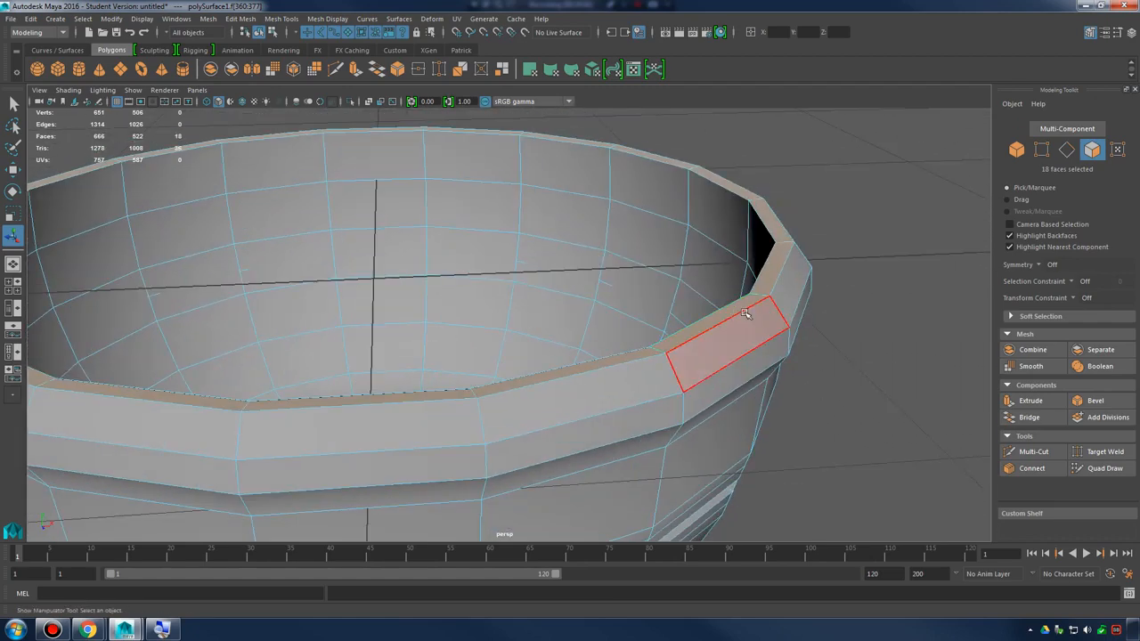
Review the Bevel options for the selected rim faces and close the window without applying them
left_click(238, 18)
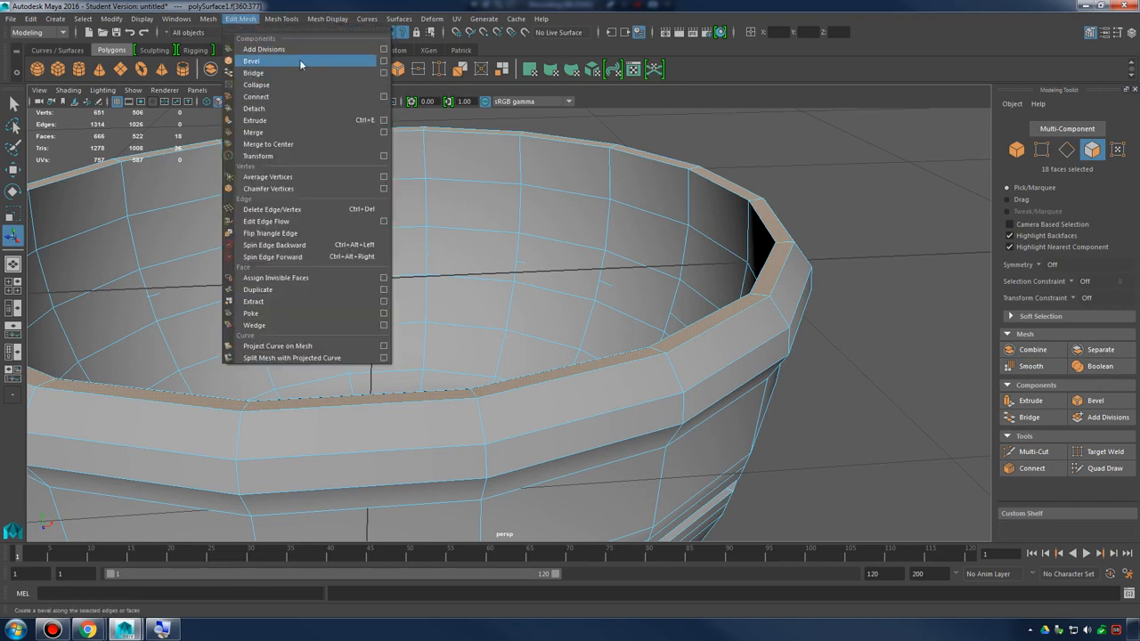
left_click(383, 61)
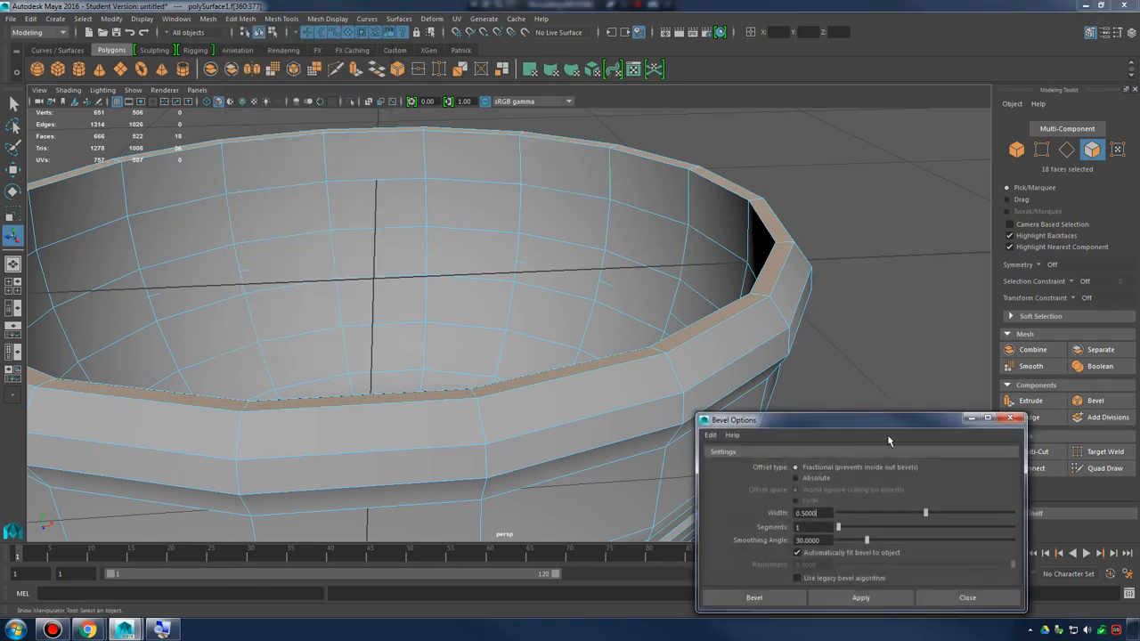
left_click_drag(840, 427, 836, 366)
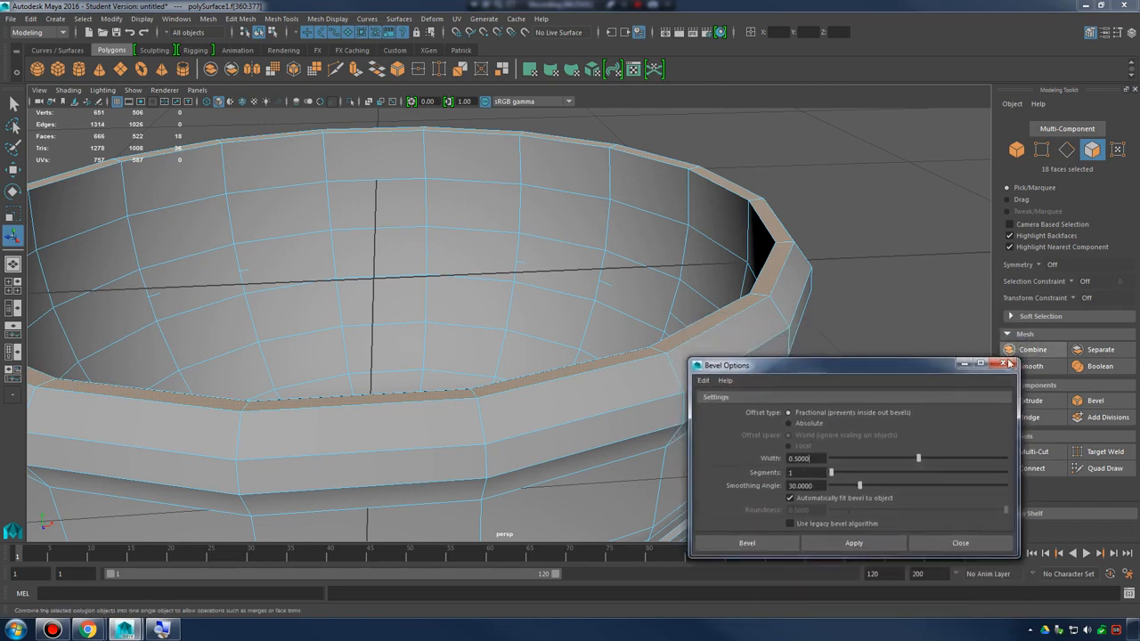
left_click(1003, 364)
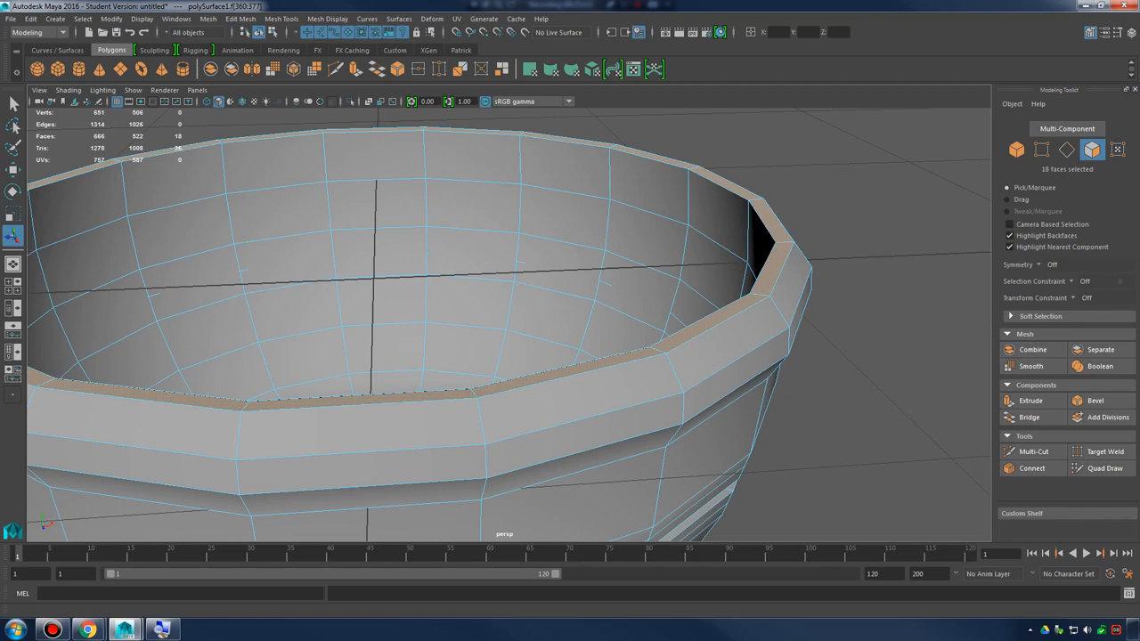
right_click(777, 257, "shift")
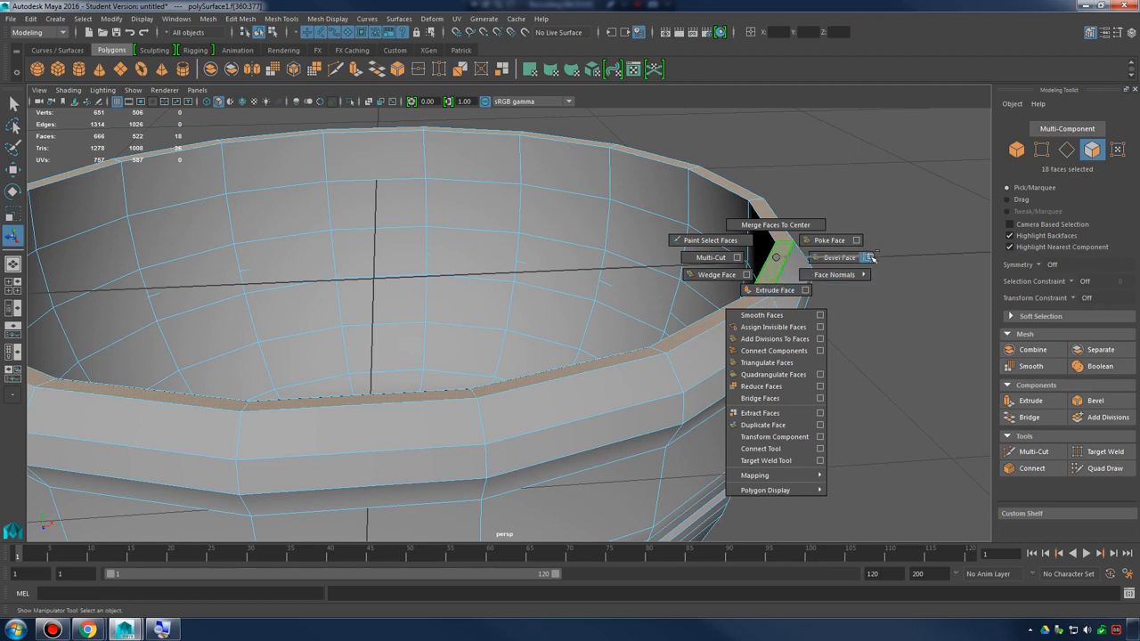
right_click_drag(820, 257, 776, 258)
left_click(1096, 35)
left_click(1096, 35)
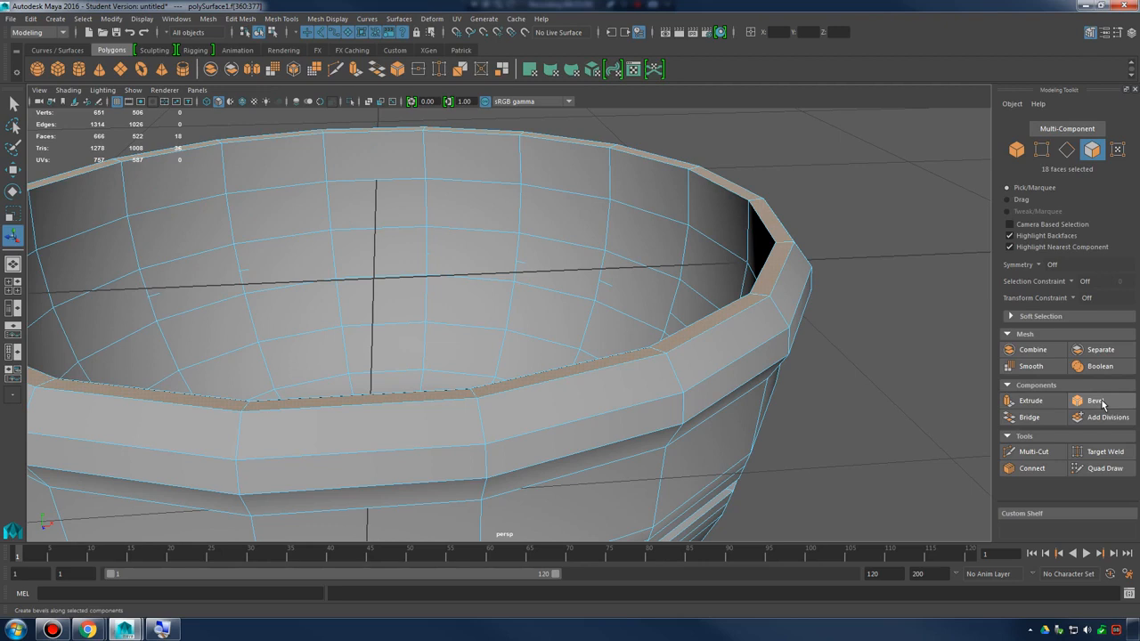
Bevel the selected top face loop of the rim and reduce the bevel's Fraction to 0
right_click(778, 257, "shift")
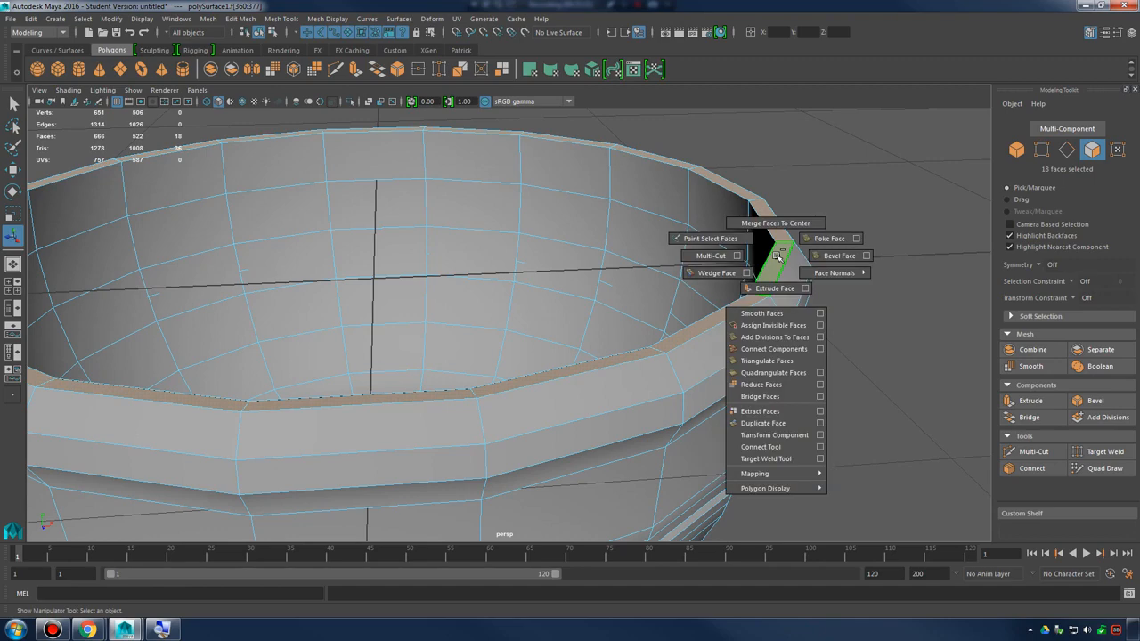
left_click(850, 256)
left_click_drag(860, 339, 760, 384, "alt")
middle_click_drag(760, 383, 698, 385, "alt")
mouse_move(699, 385)
left_mouse_down("alt")
mouse_move(768, 387)
mouse_move(760, 427)
mouse_move(719, 383)
left_mouse_up("alt")
right_click_drag(719, 383, 691, 374, "alt")
left_click_drag(692, 374, 702, 362, "alt")
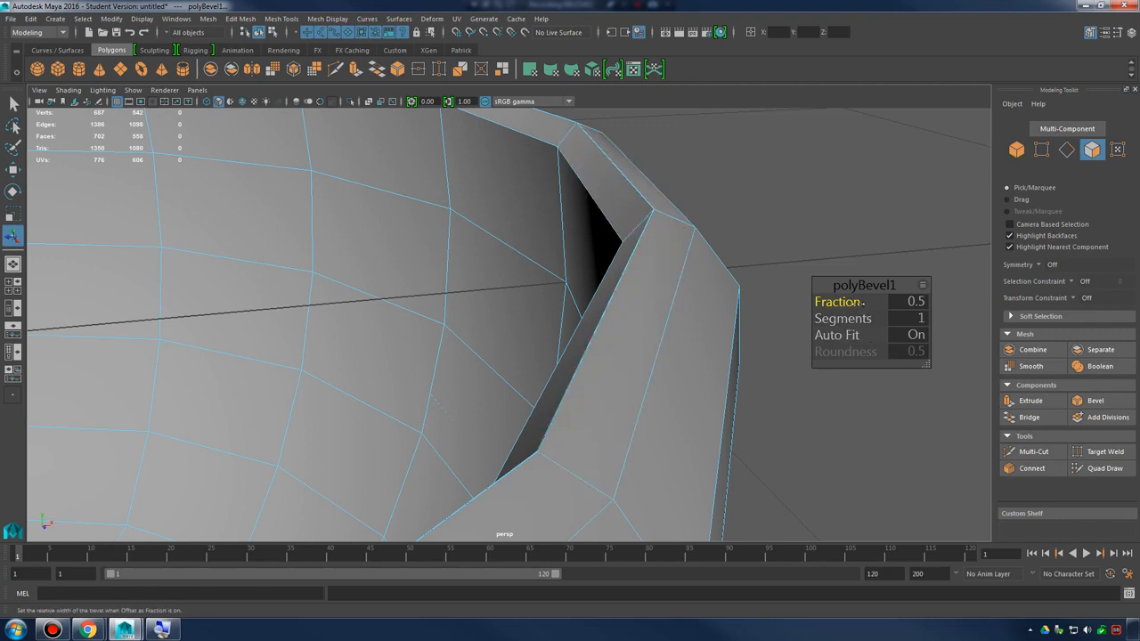
left_click_drag(862, 303, 827, 303)
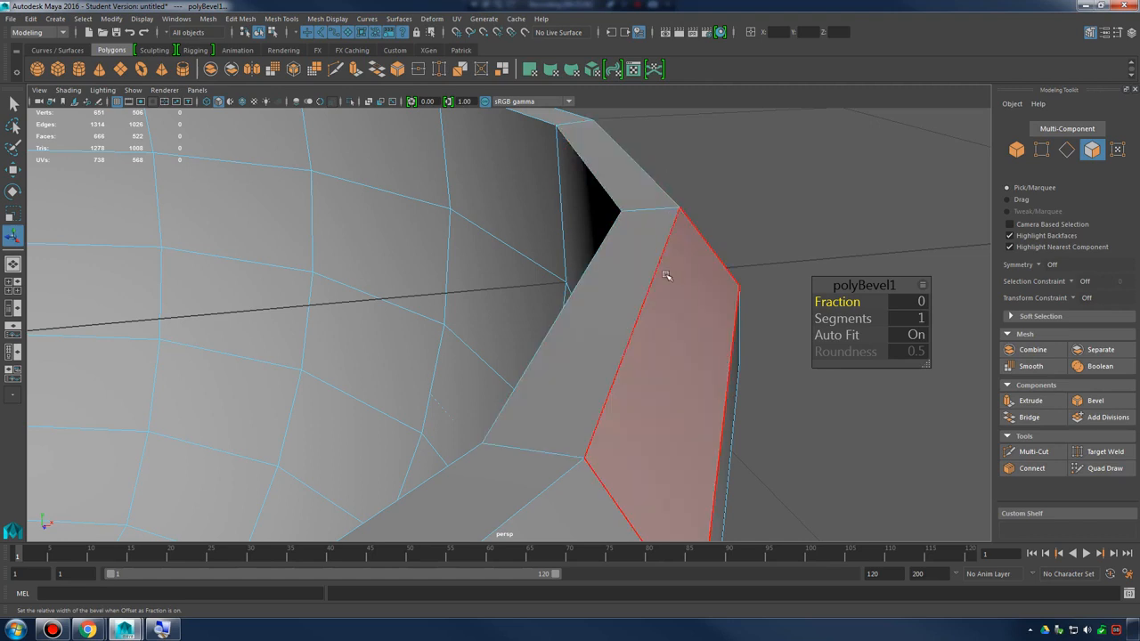
Try a Fraction of 0.3 on the rim bevel, inspect the rim, and return the Fraction to 0
mouse_move(631, 290)
left_mouse_down("alt")
mouse_move(633, 272)
mouse_move(631, 290)
left_mouse_up("alt")
middle_click_drag(631, 290, 629, 306, "alt")
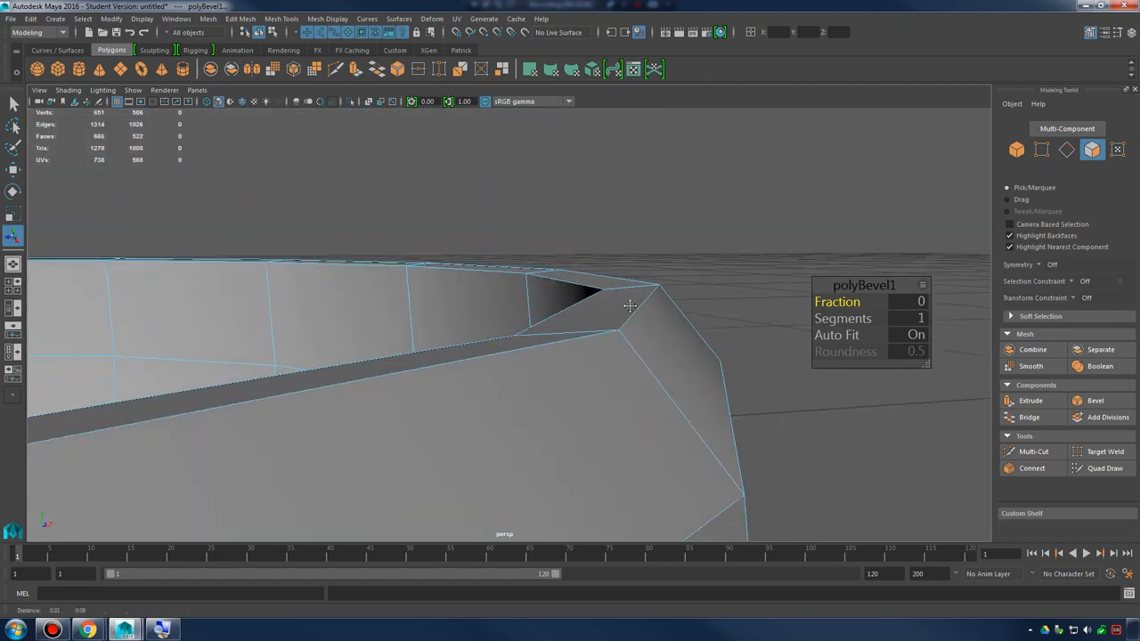
mouse_move(828, 302)
left_mouse_down()
mouse_move(855, 302)
mouse_move(843, 303)
left_mouse_up()
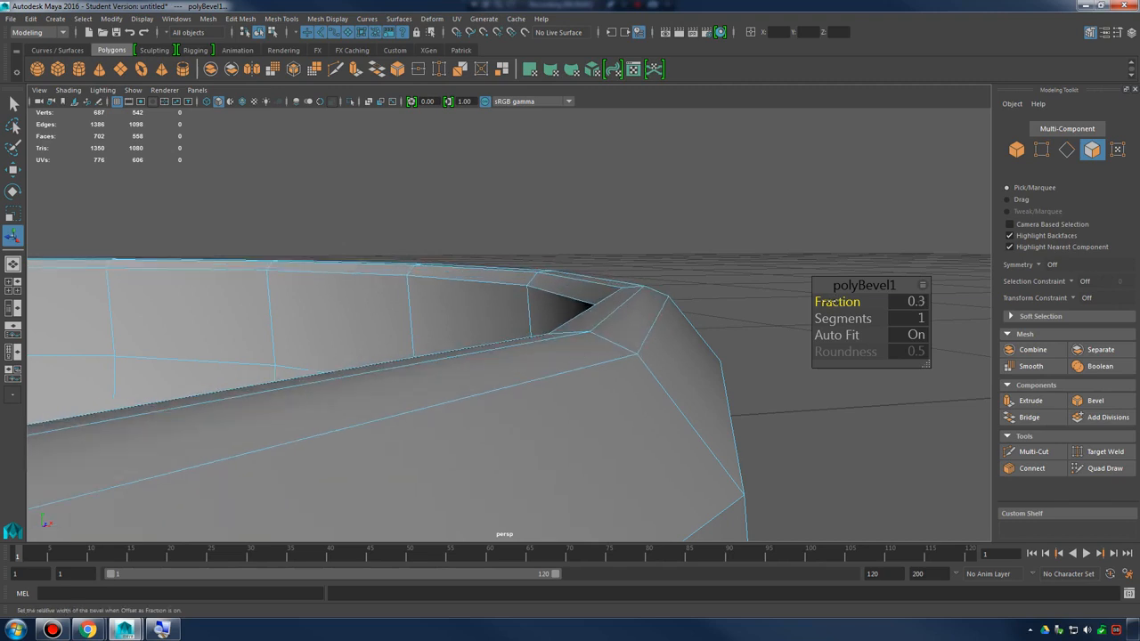
mouse_move(657, 301)
left_mouse_down("alt")
mouse_move(718, 307)
mouse_move(633, 293)
mouse_move(648, 295)
left_mouse_up("alt")
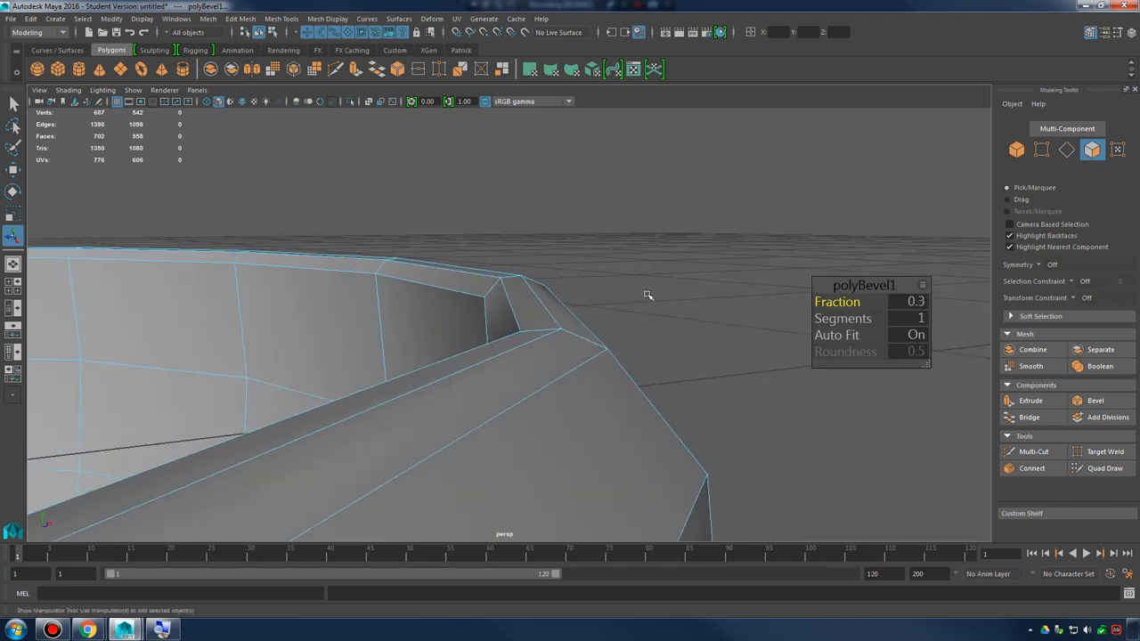
left_click_drag(838, 308, 842, 302)
left_click_drag(661, 299, 668, 305, "alt")
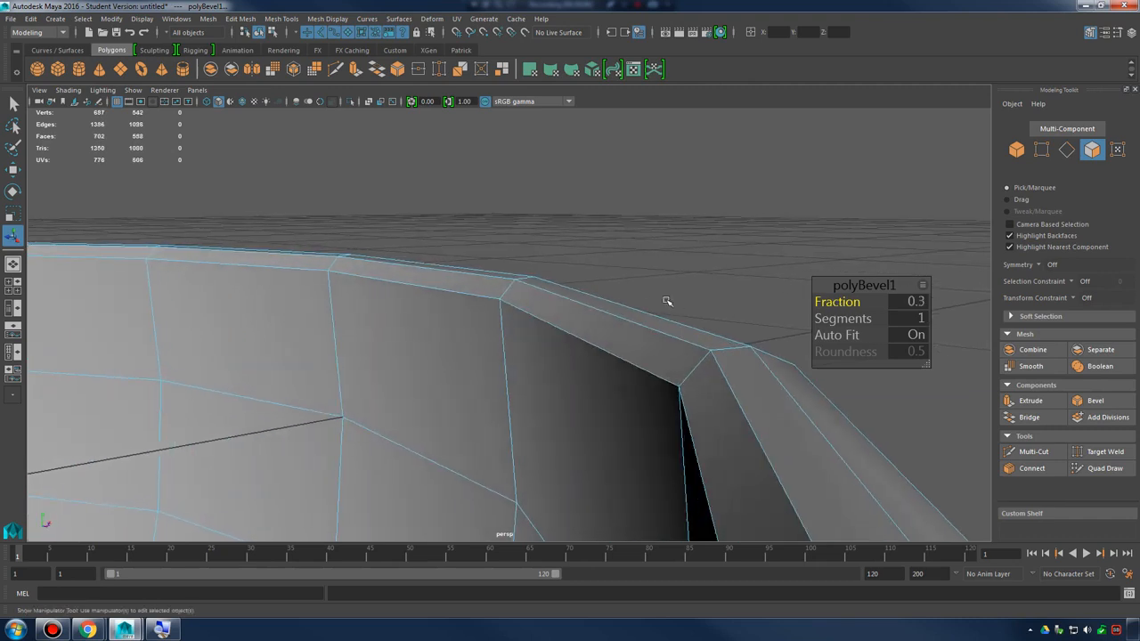
left_click_drag(572, 311, 514, 305, "alt")
left_click_drag(574, 338, 657, 330, "alt")
left_click_drag(844, 303, 522, 309)
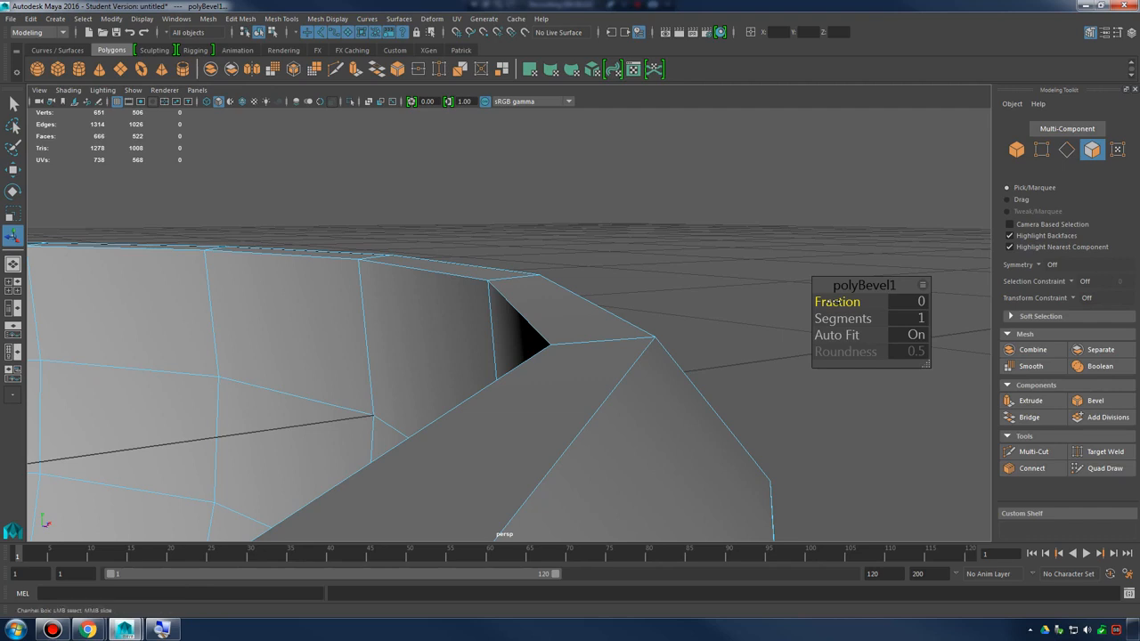
Set the rim bevel to 3 segments with a Fraction of 0.4
mouse_move(839, 303)
left_mouse_down()
mouse_move(899, 303)
mouse_move(817, 304)
mouse_move(842, 318)
left_mouse_up()
left_click_drag(723, 309, 727, 333, "alt")
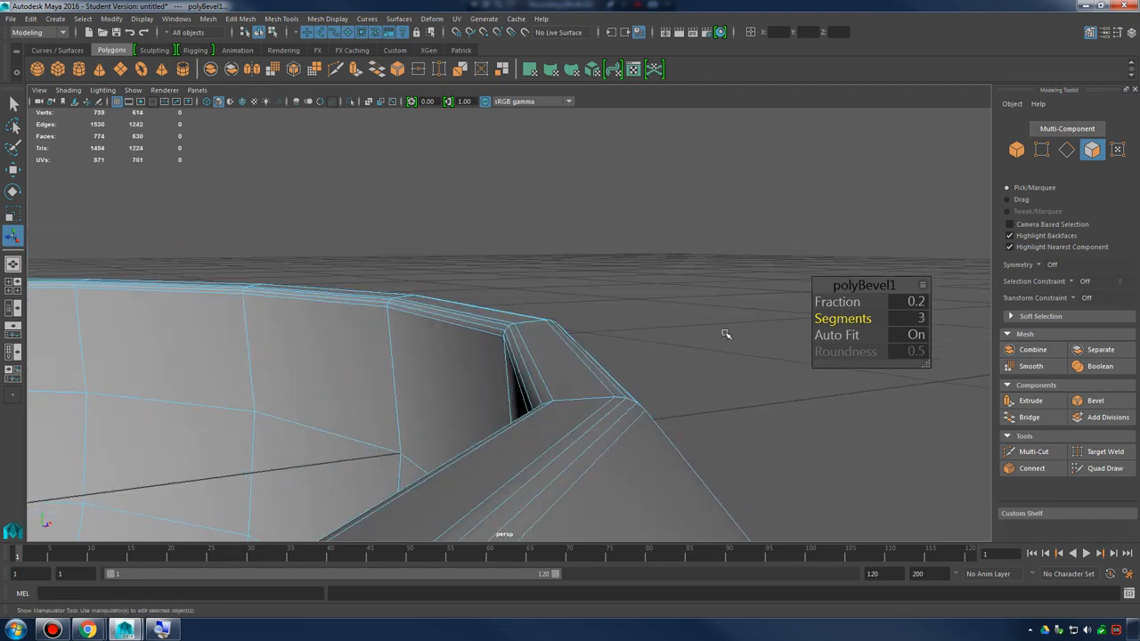
left_click_drag(826, 302, 823, 302)
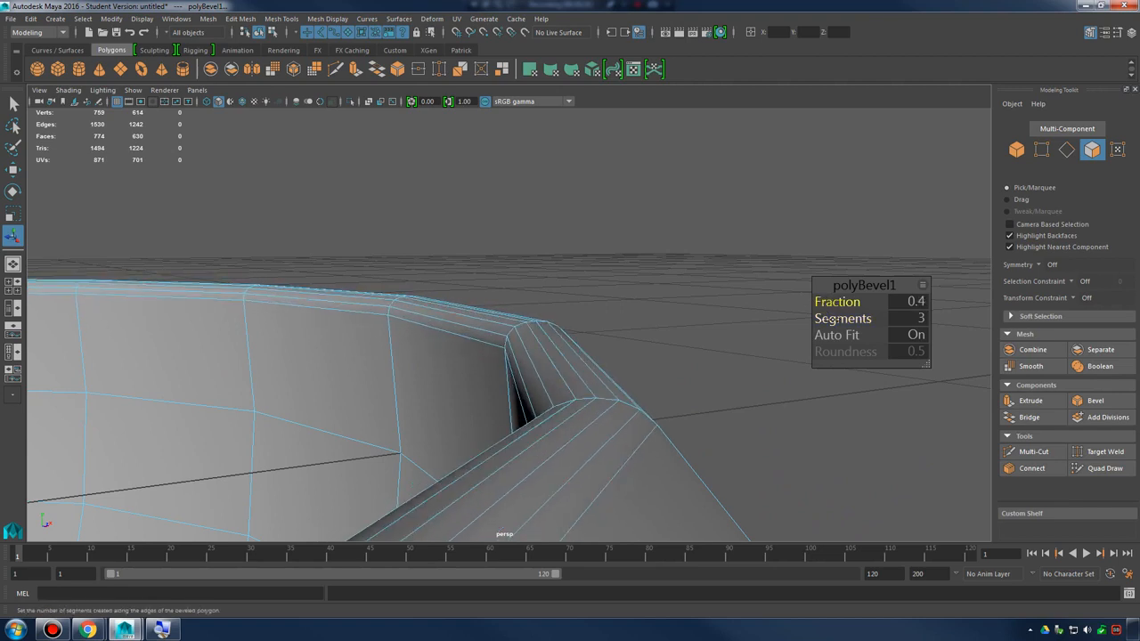
left_click_drag(627, 318, 576, 329, "alt")
right_click_drag(555, 287, 634, 270)
Return to object mode, select the bowl and examine its bevelled rim up close from several angles
left_click(697, 272)
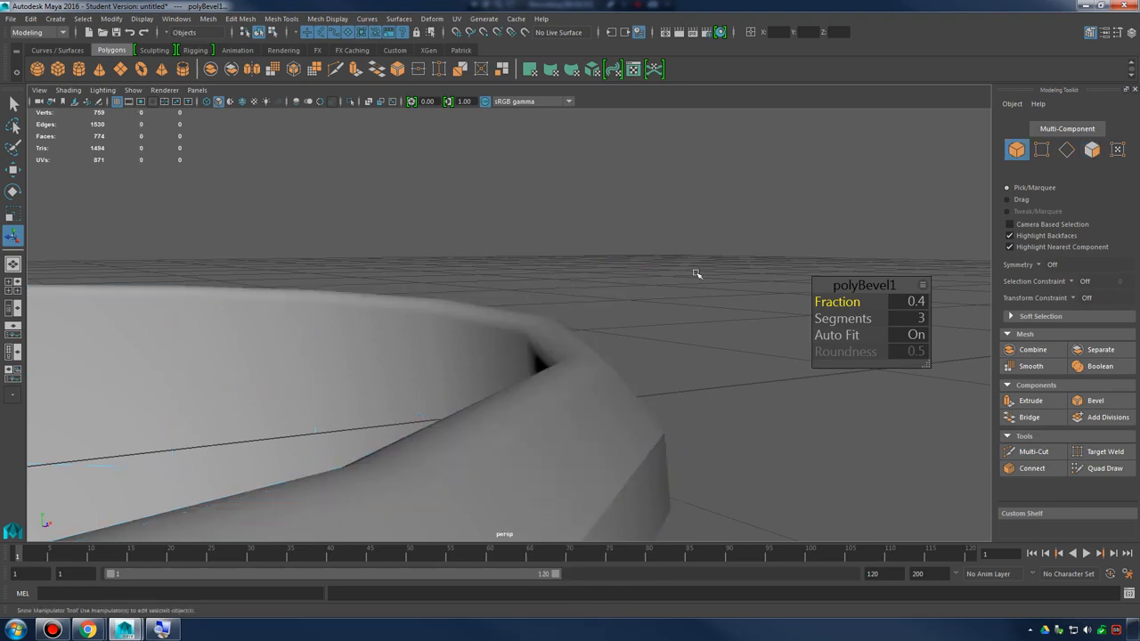
scroll(566, 355, "down", 4)
left_click_drag(566, 354, 641, 341, "alt")
left_click(613, 333)
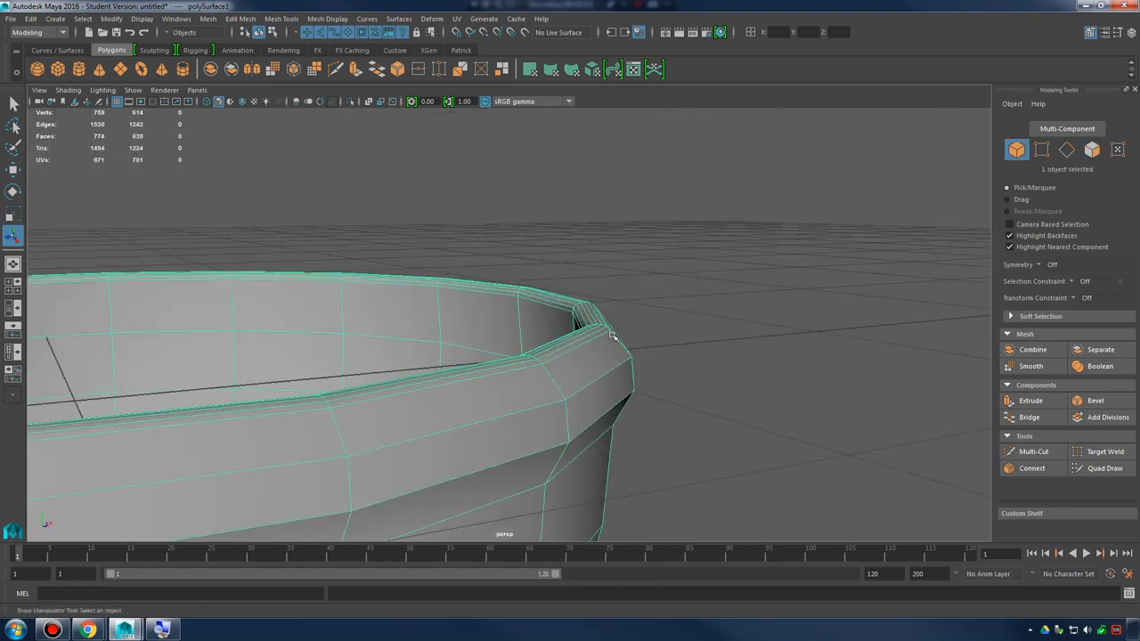
right_click_drag(614, 333, 697, 348, "alt")
left_click_drag(697, 348, 682, 333, "alt")
middle_click_drag(682, 333, 614, 364, "alt")
right_click_drag(615, 364, 633, 359, "alt")
left_click_drag(633, 359, 633, 353, "alt")
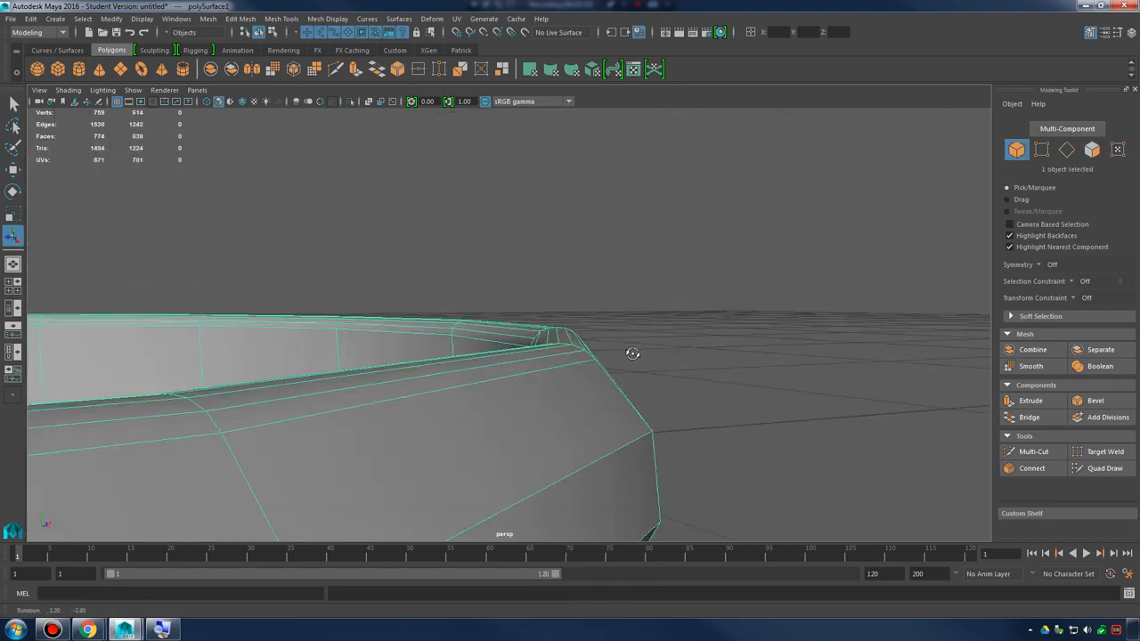
right_click_drag(633, 354, 588, 353, "alt")
middle_click_drag(588, 354, 634, 361, "alt")
left_click_drag(634, 360, 661, 359, "alt")
mouse_move(661, 358)
right_mouse_down("alt")
mouse_move(715, 358)
mouse_move(666, 373)
right_mouse_up("alt")
left_click_drag(666, 372, 755, 348, "alt")
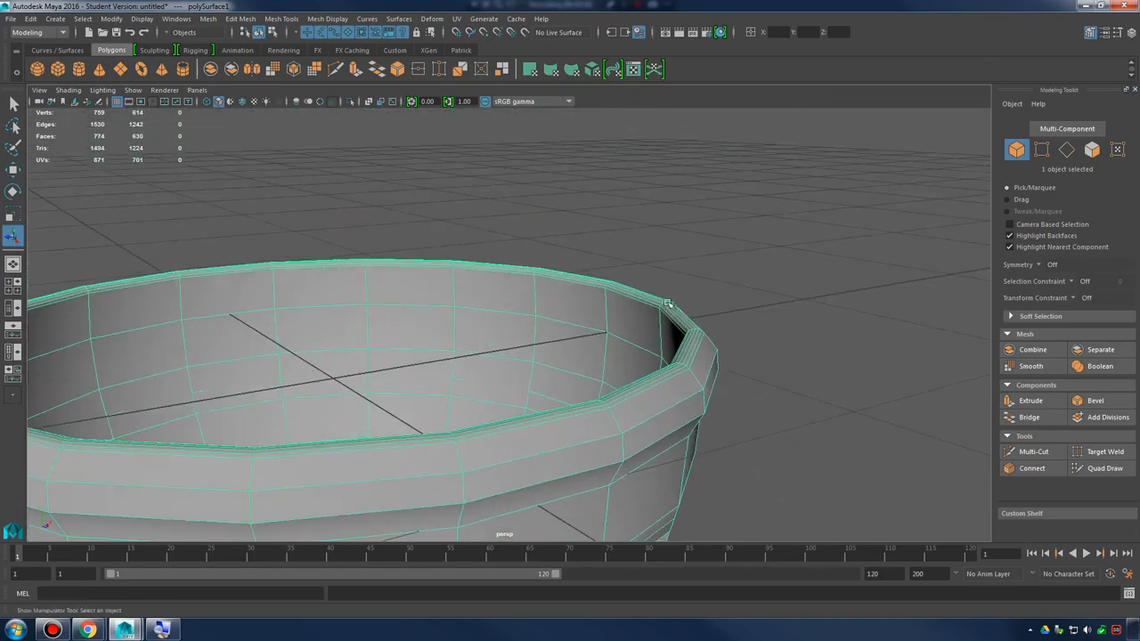
Preview the bowl smoothed, return to the unsmoothed display and examine its rim and outer wall
right_click_drag(667, 287, 726, 269)
left_click_drag(779, 316, 693, 381, "alt")
key("3")
left_click(831, 368)
left_click_drag(544, 360, 704, 354, "alt")
left_click(692, 353)
right_click_drag(704, 298, 768, 269)
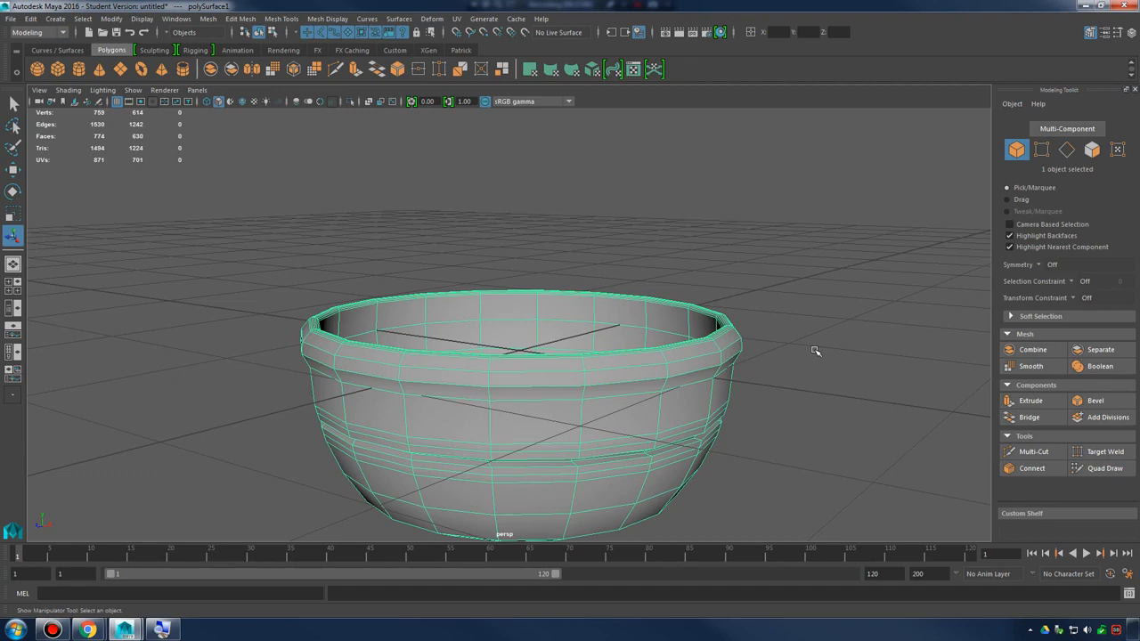
left_click_drag(723, 331, 791, 358, "alt")
middle_click_drag(791, 359, 760, 320, "alt")
right_click_drag(760, 320, 769, 369, "alt")
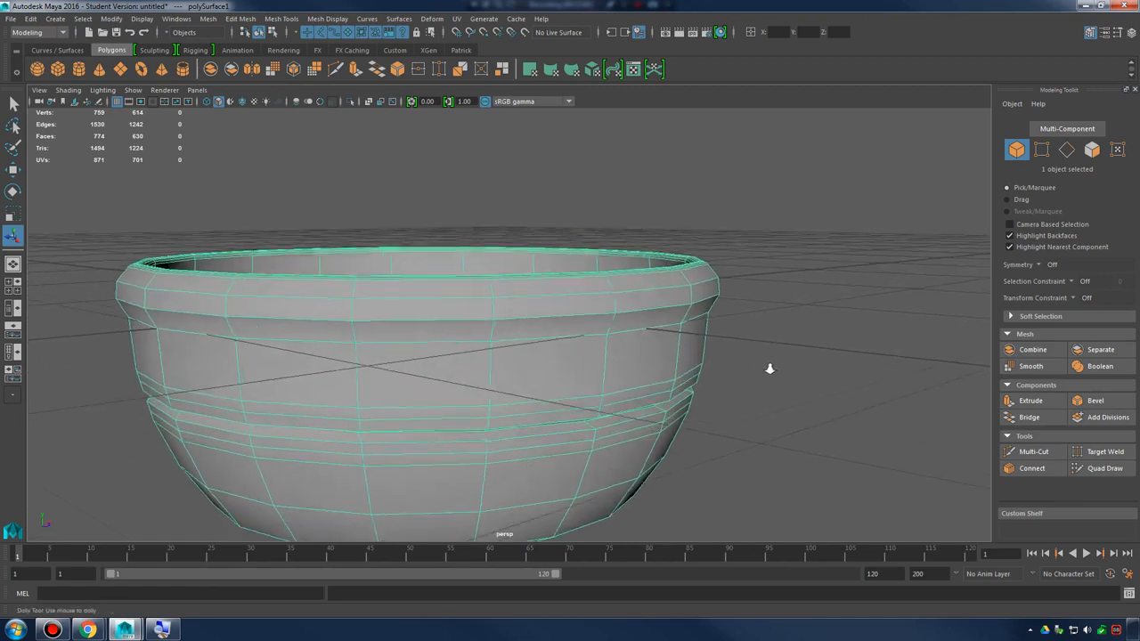
mouse_move(768, 369)
left_mouse_down("alt")
mouse_move(742, 353)
mouse_move(771, 350)
left_mouse_up("alt")
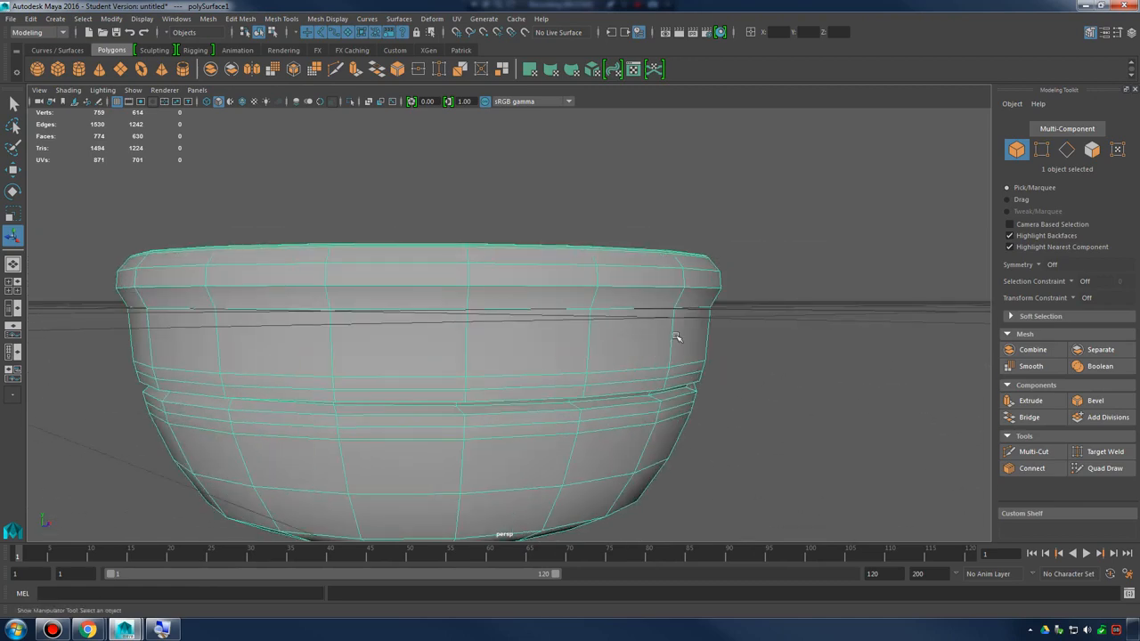
Switch to face selection and select one outer-wall face between the bowl's rim and its groove
left_click_drag(657, 287, 633, 356, "alt")
right_click_drag(628, 288, 635, 321)
left_click_drag(635, 321, 666, 336, "alt")
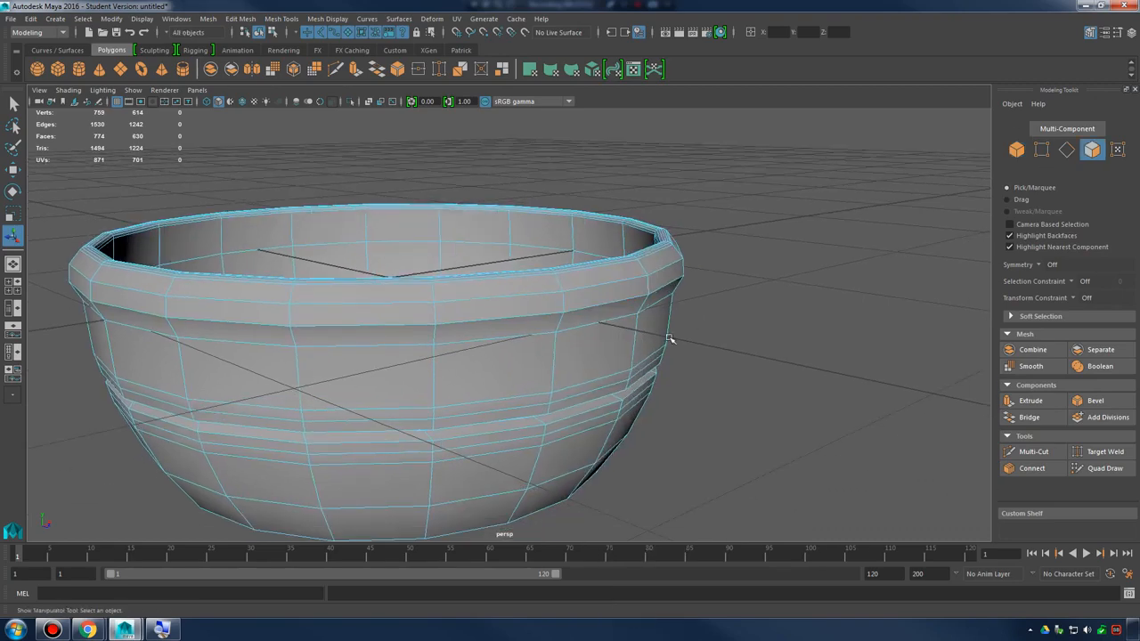
left_click(659, 346)
left_click_drag(705, 374, 595, 352, "alt")
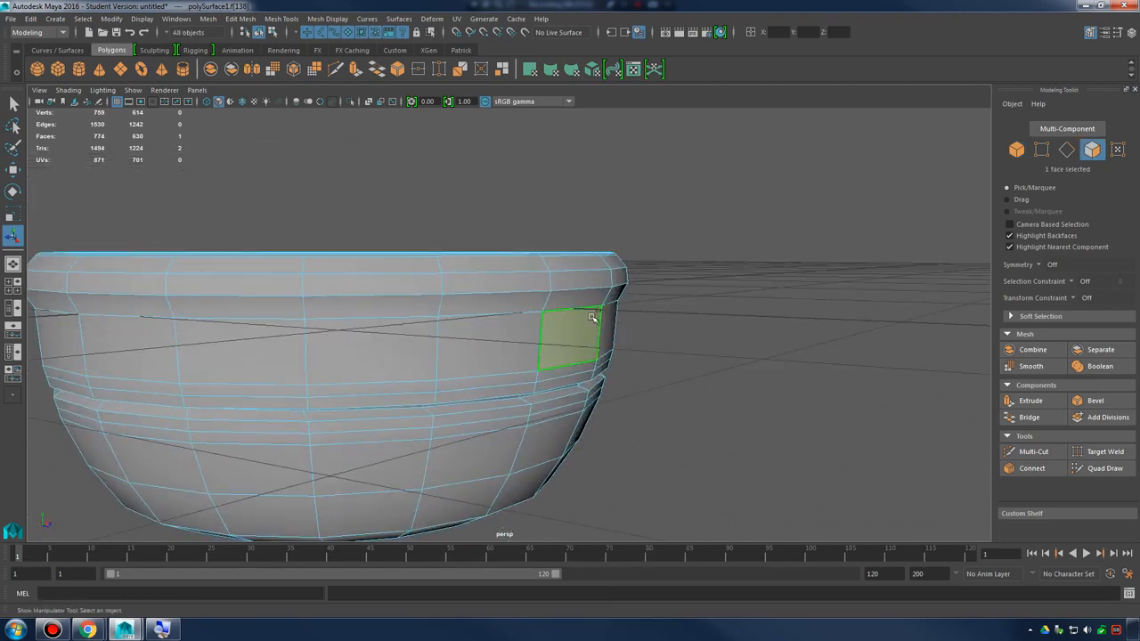
Try extruding the selected wall face straight outward from the bowl, and undo the extrusion
right_click_drag(592, 318, 585, 282, "shift")
left_click_drag(623, 356, 588, 374, "alt")
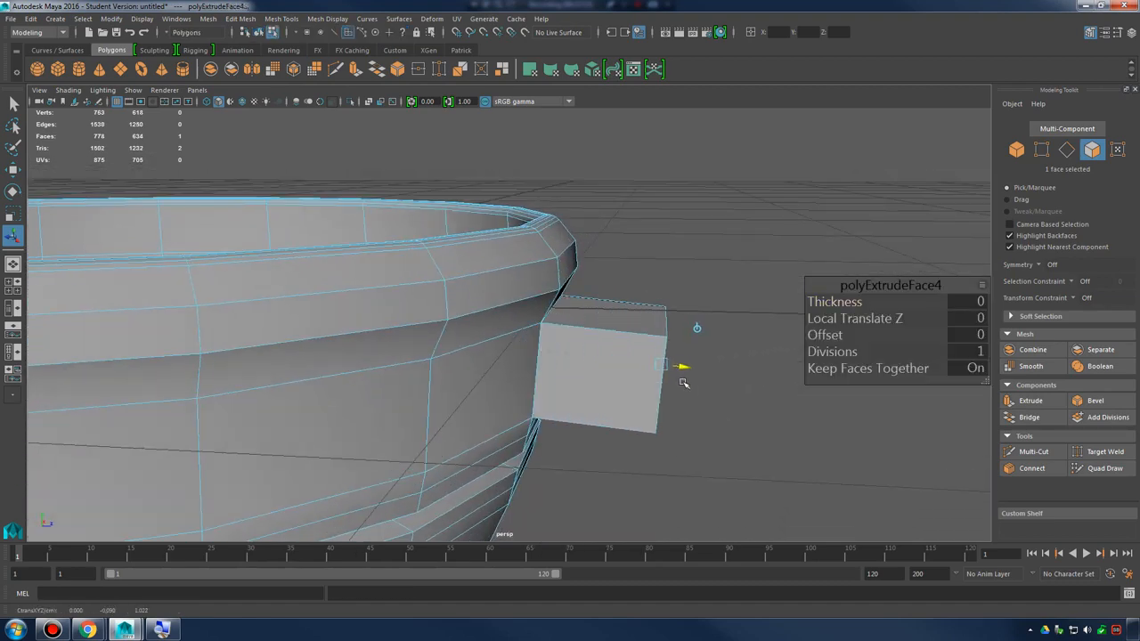
left_click_drag(697, 385, 709, 387)
left_click_drag(737, 397, 628, 330, "alt")
key("w")
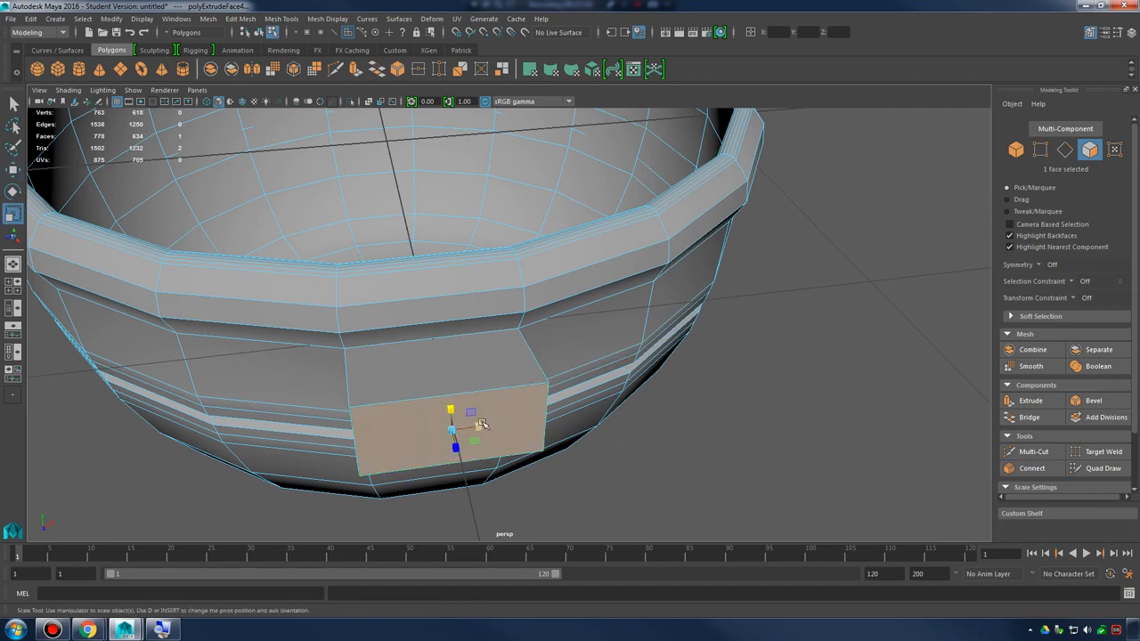
left_click_drag(481, 424, 605, 343)
key("ctrl+z")
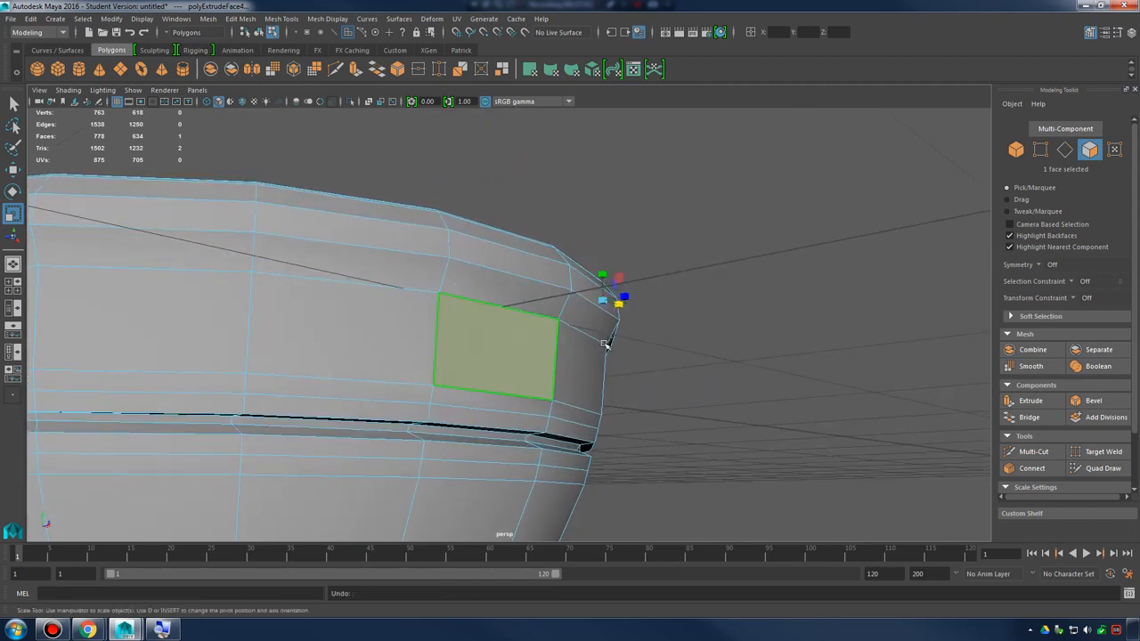
key("ctrl+z")
Extrude the selected wall face in place and scale it inward to form an inset face with a narrow border
left_click_drag(635, 362, 628, 364, "alt")
key("3")
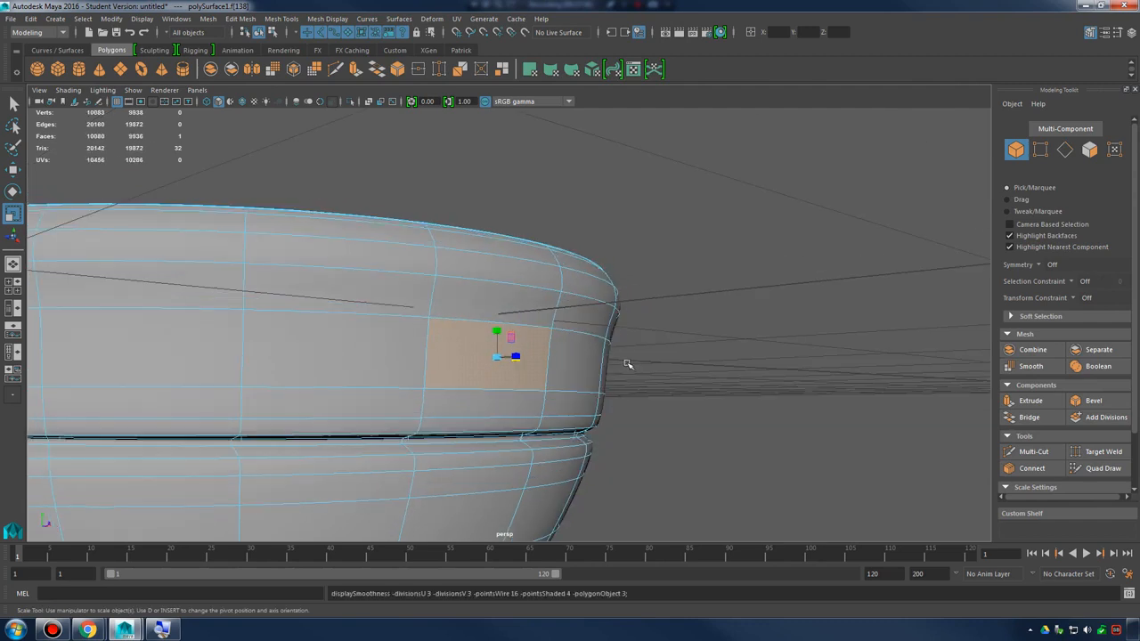
key("1")
right_click(532, 326, "shift")
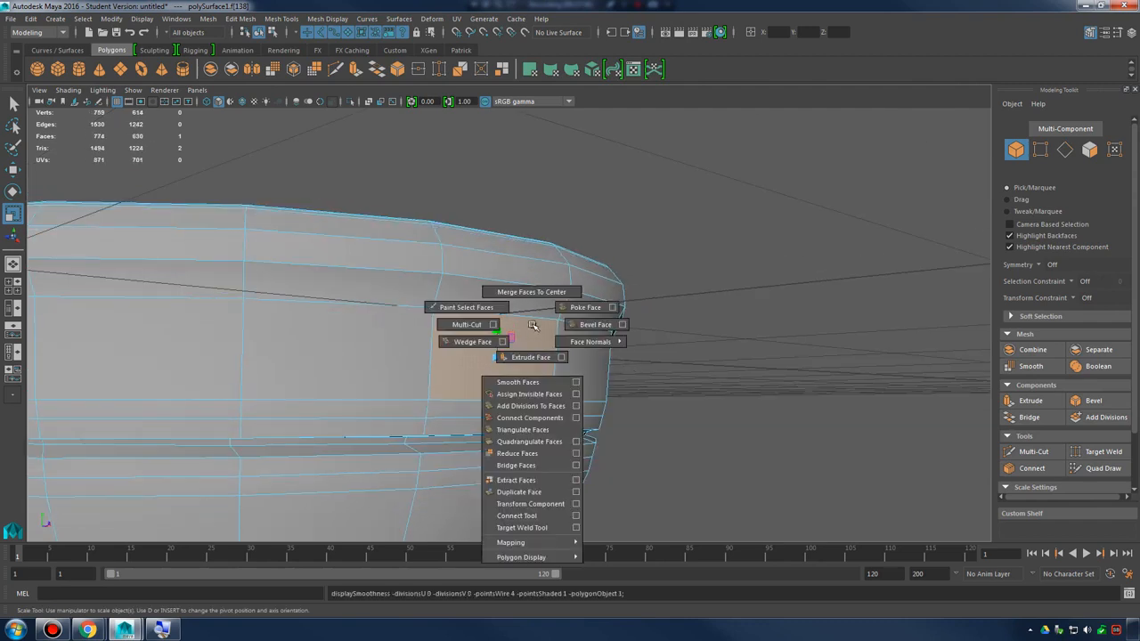
right_click_drag(528, 356, 528, 357, "shift")
mouse_move(575, 352)
left_mouse_down("alt")
mouse_move(585, 362)
mouse_move(539, 326)
mouse_move(577, 334)
mouse_move(507, 359)
mouse_move(579, 338)
mouse_move(521, 317)
mouse_move(498, 325)
mouse_move(552, 349)
mouse_move(485, 356)
mouse_move(707, 356)
mouse_move(573, 361)
left_mouse_up("alt")
key("r")
left_click(494, 360)
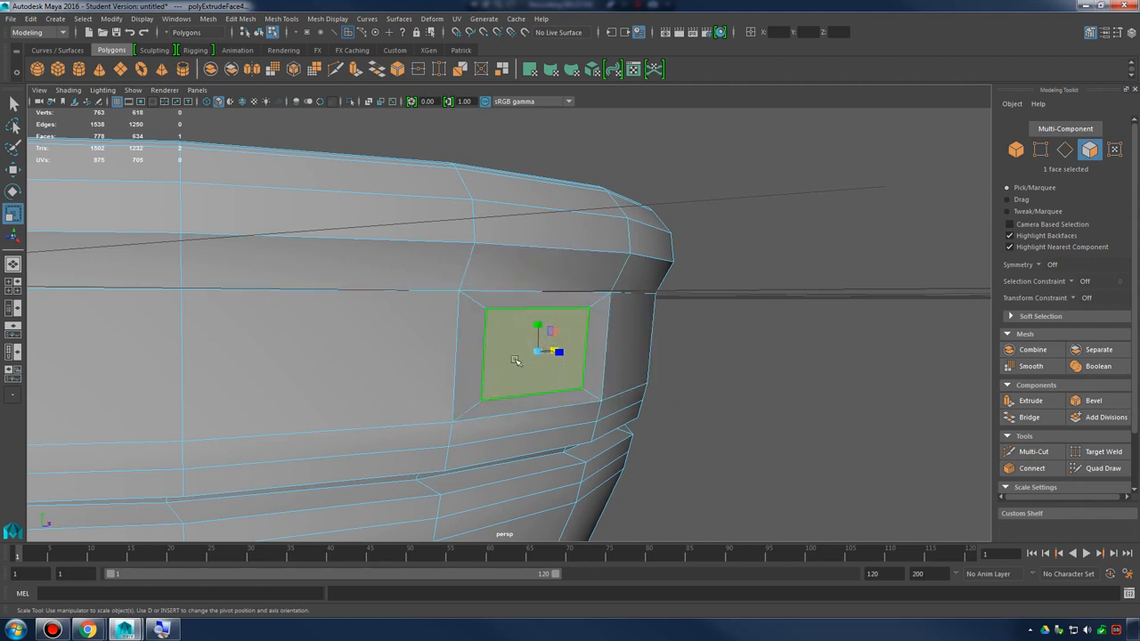
Extrude the inset face outward into a handle block, raise and scale its end face, and check the smoothed preview
right_click_drag(574, 331, 576, 361, "shift")
left_click_drag(579, 364, 734, 365, "alt")
key("w")
left_click_drag(557, 341, 490, 249)
key("r")
left_click_drag(491, 250, 608, 294, "alt")
key("3")
key("1")
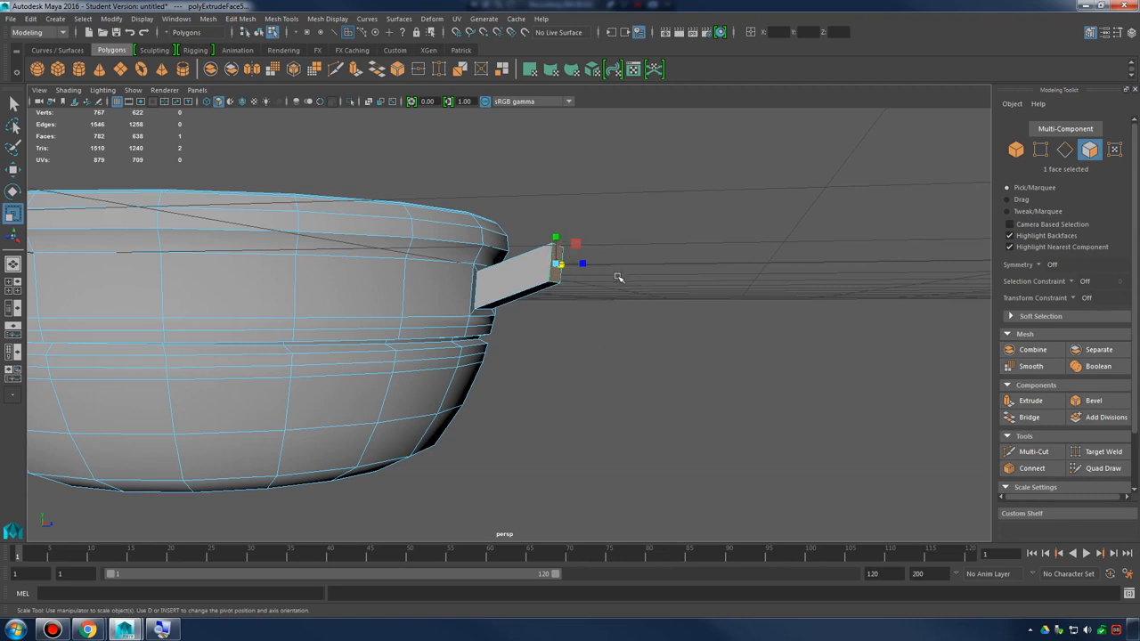
Activate the Move tool and examine the handle block and its end face from several angles
left_click_drag(617, 278, 704, 300, "alt")
key("w")
right_click_drag(704, 300, 730, 364, "alt")
left_click_drag(730, 364, 654, 289, "alt")
middle_click_drag(654, 289, 692, 370, "alt")
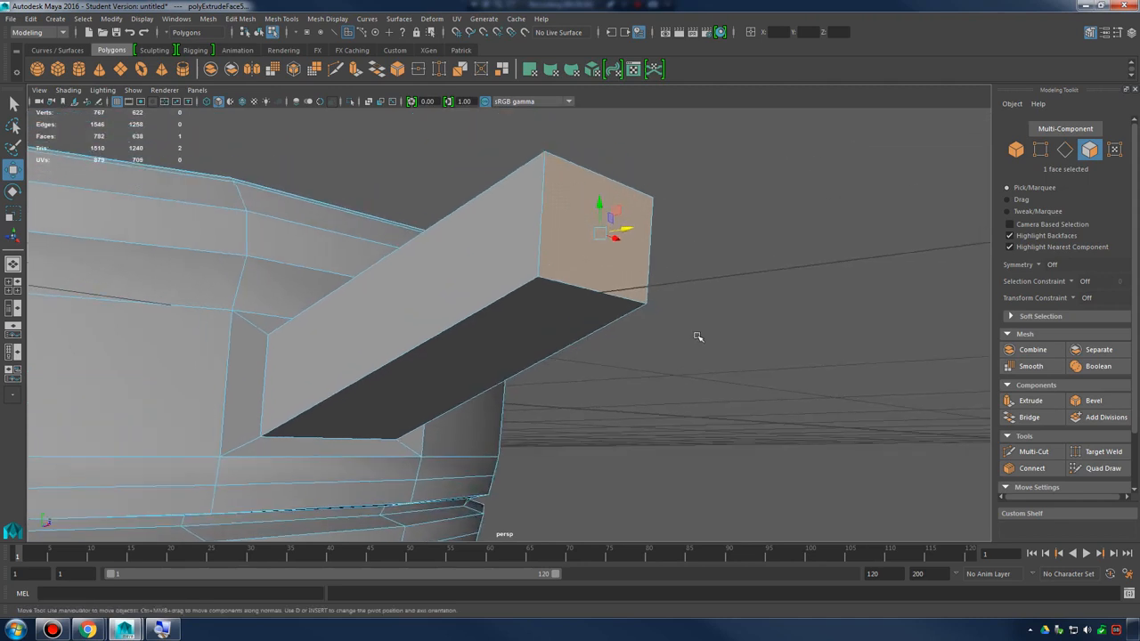
left_click_drag(658, 328, 712, 336, "alt")
right_click_drag(773, 334, 629, 323, "alt")
left_click_drag(628, 323, 606, 339, "alt")
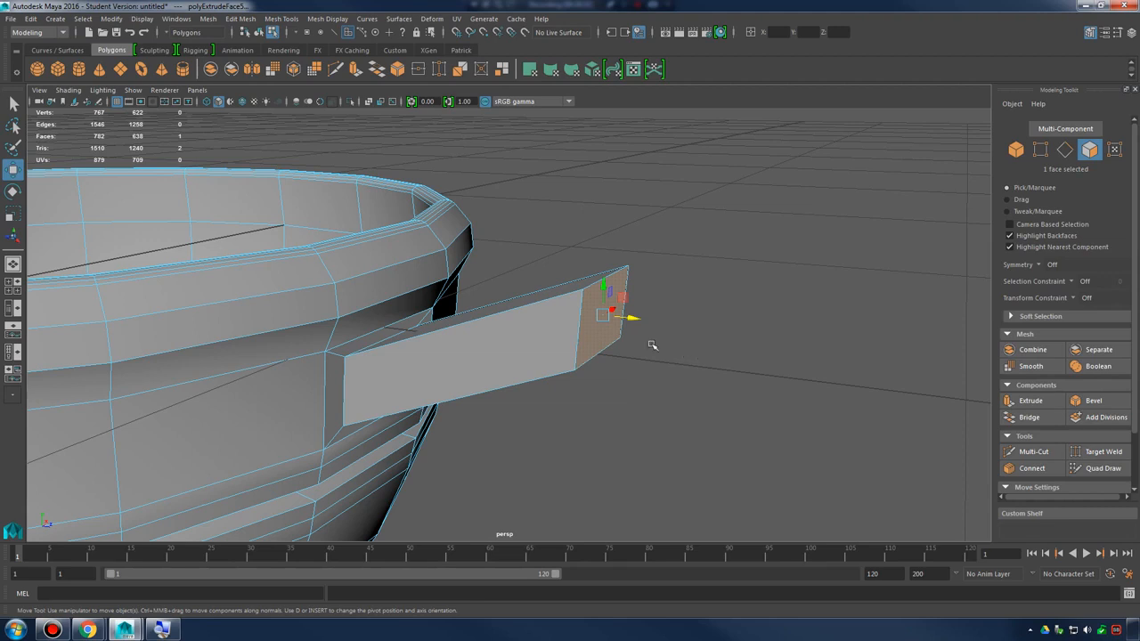
left_click_drag(652, 346, 633, 325, "alt")
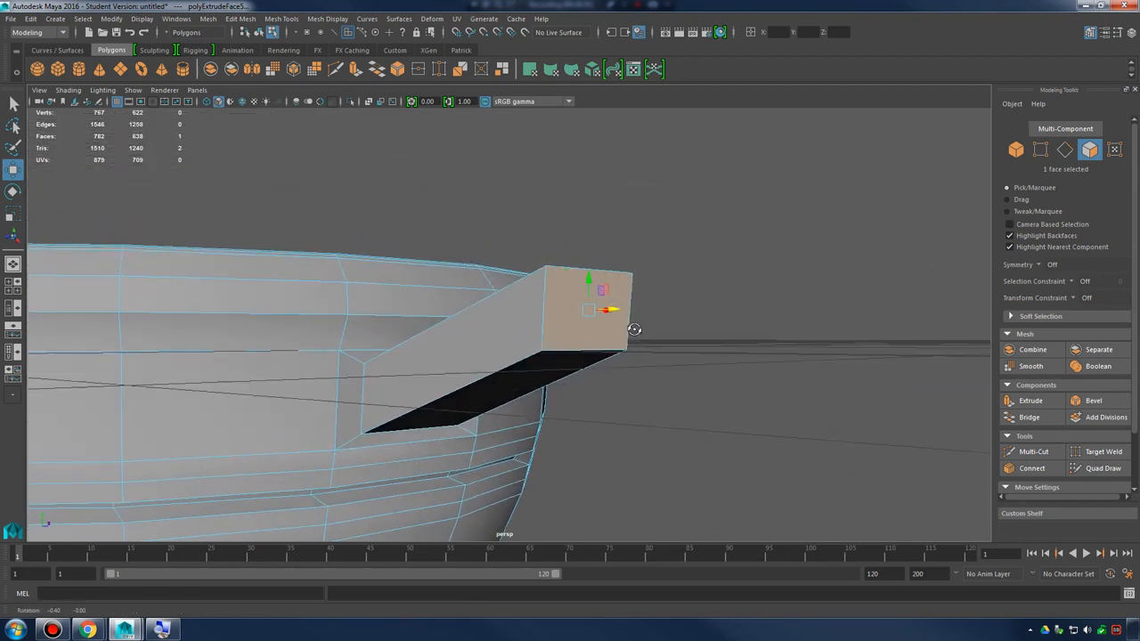
Try to apply Wedge Face to the end face of the handle block
left_click(240, 19)
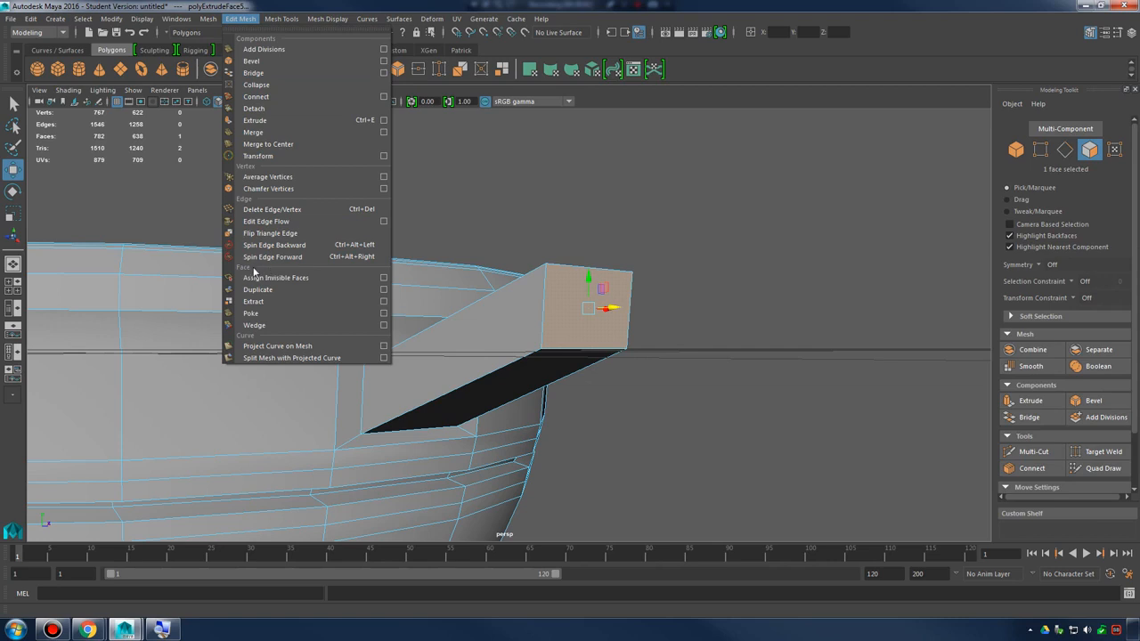
left_click(636, 308)
left_click_drag(584, 312, 574, 298, "alt")
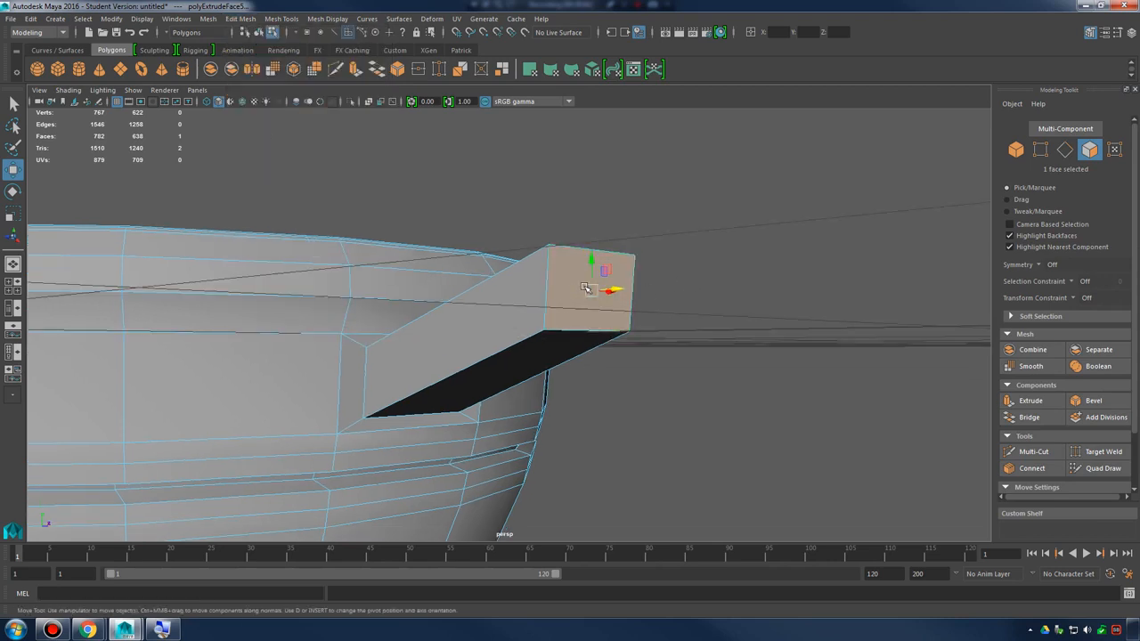
right_click(586, 287, "shift")
left_click_drag(763, 325, 764, 337, "alt")
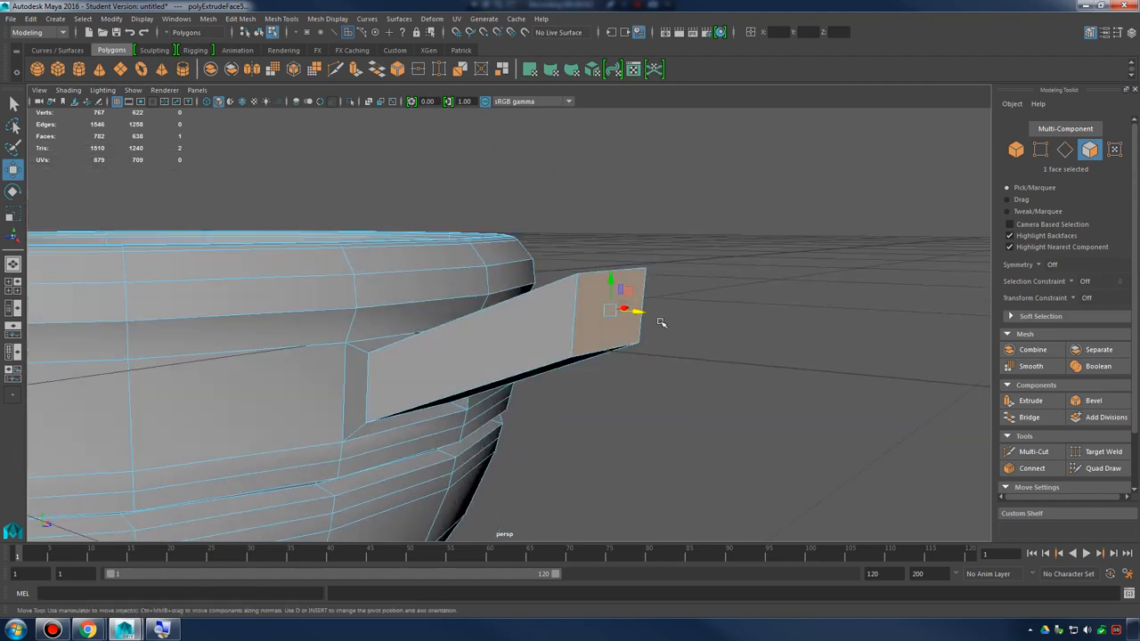
left_click_drag(660, 322, 603, 257, "alt")
right_click(593, 259, "shift")
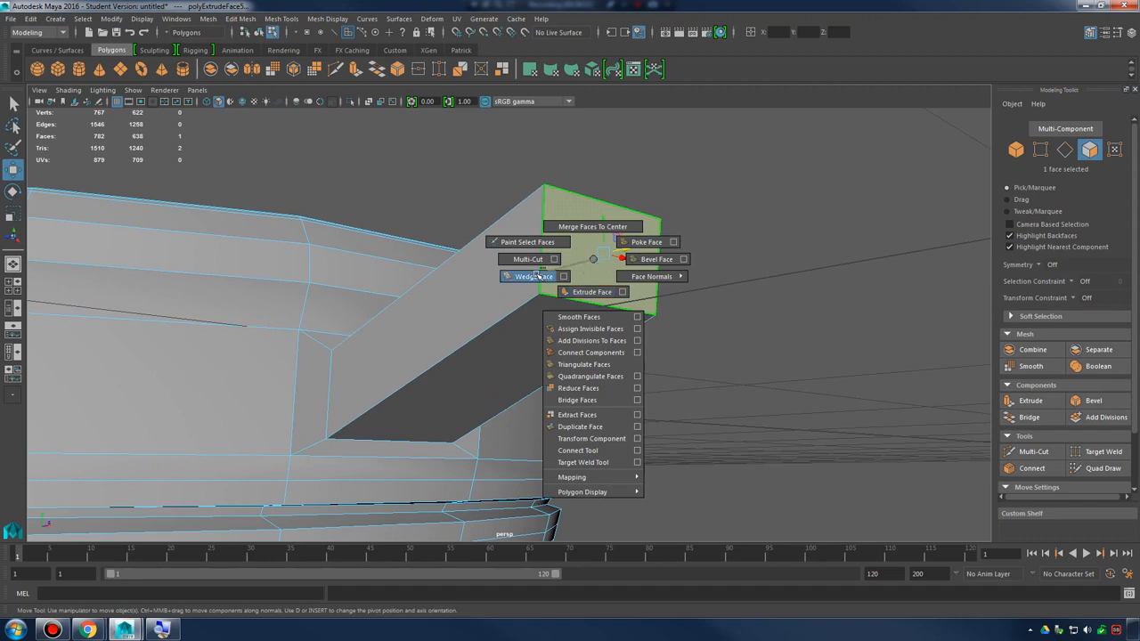
right_click_drag(537, 276, 536, 276, "shift")
left_click_drag(637, 289, 663, 317, "alt")
right_click_drag(614, 275, 571, 292, "shift")
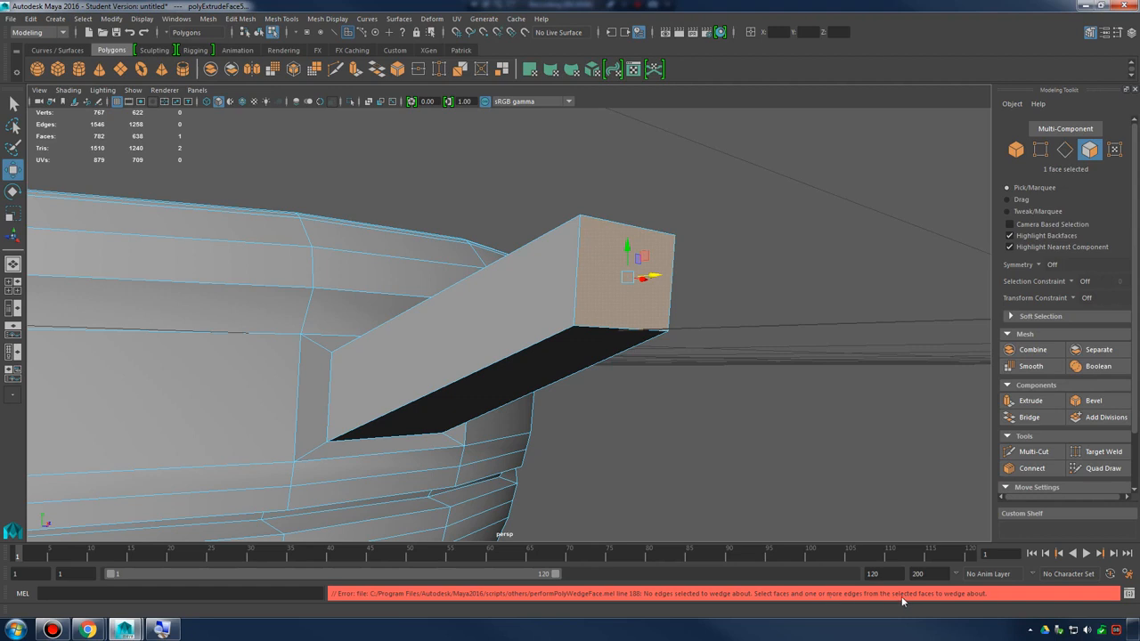
Enable multi-component selection with the handle's end face in view, keeping that face selected
left_click_drag(647, 331, 659, 376, "alt")
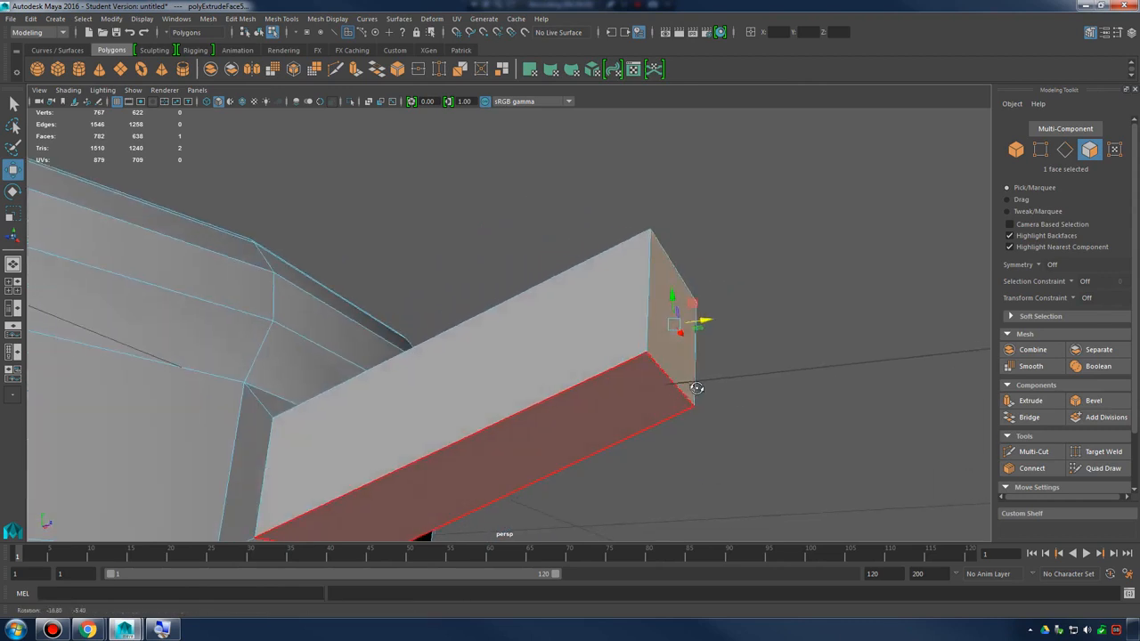
left_click_drag(695, 443, 658, 352, "alt")
left_click_drag(714, 396, 698, 336, "alt")
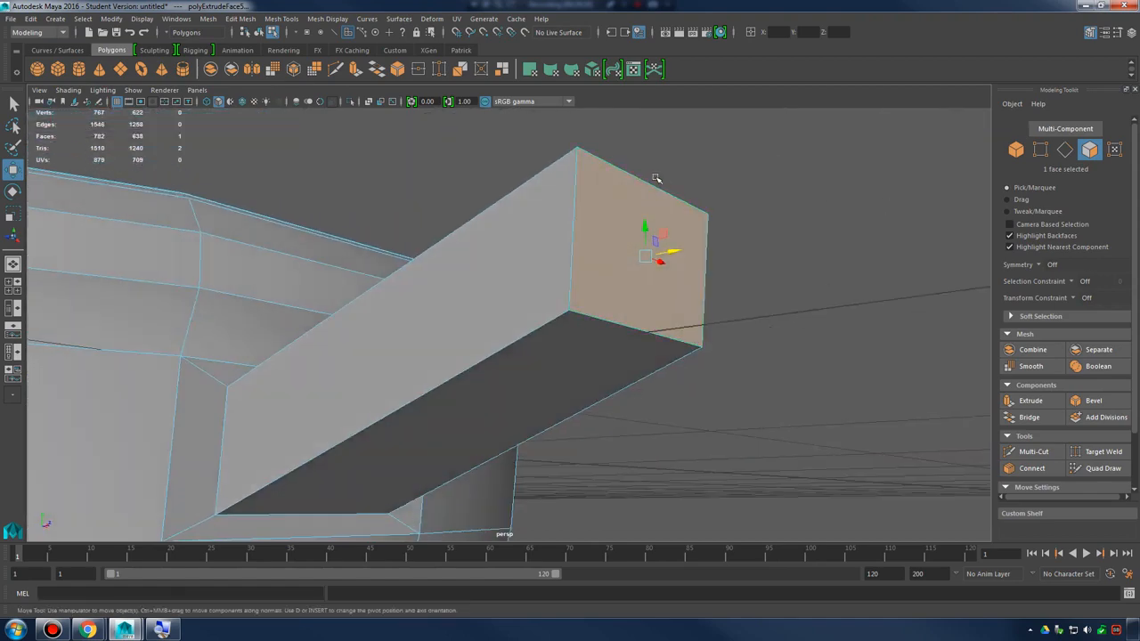
left_click(1090, 32)
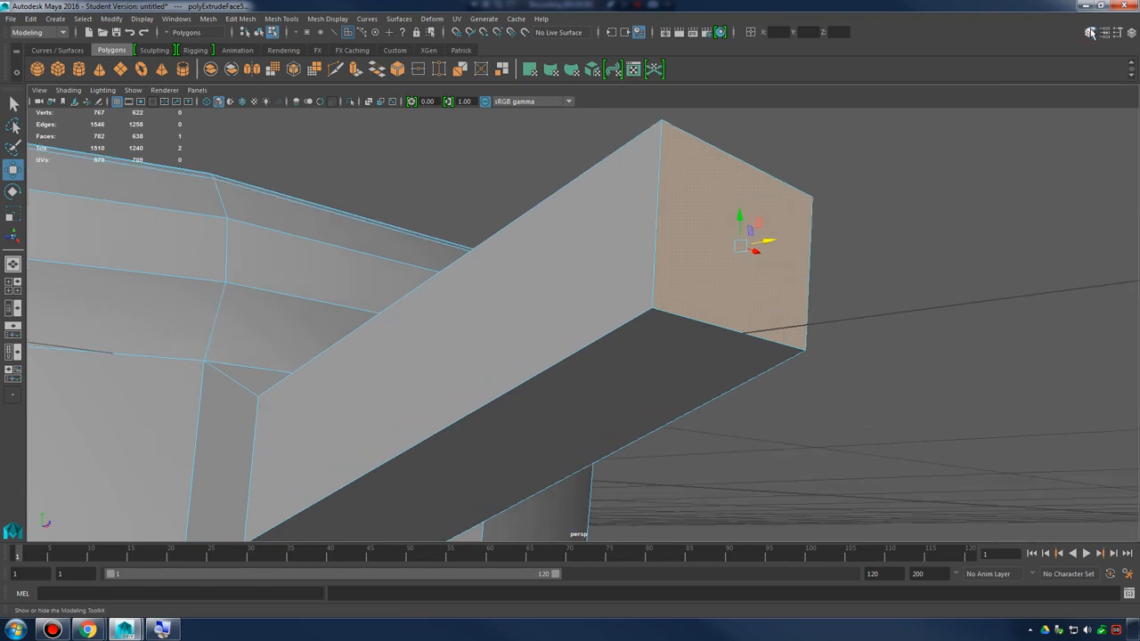
left_click(1089, 32)
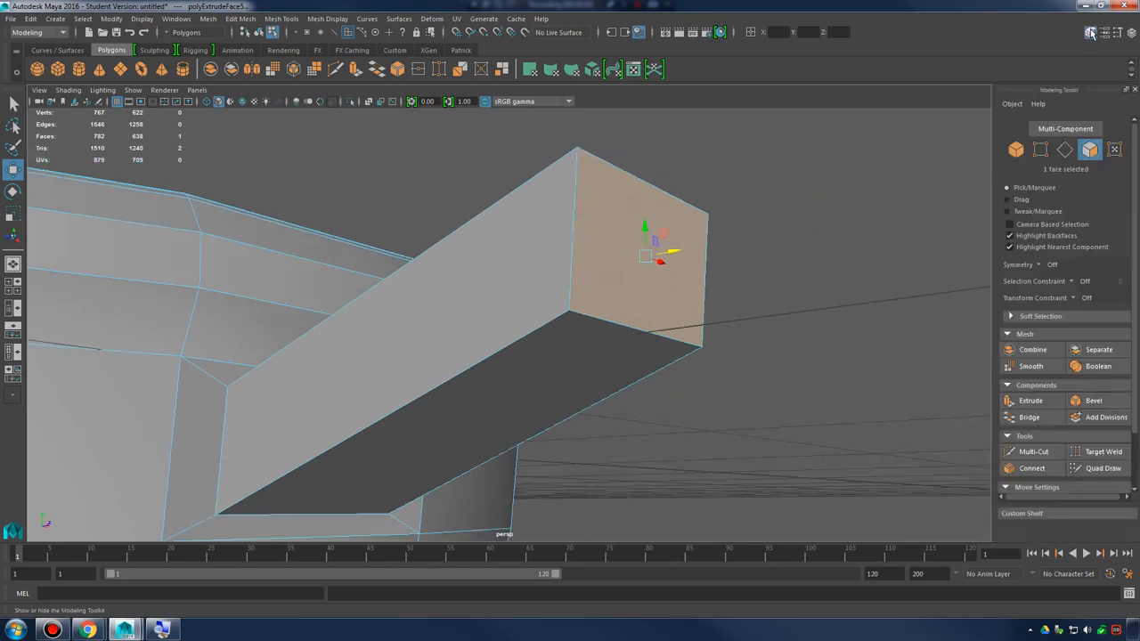
left_click(1058, 131)
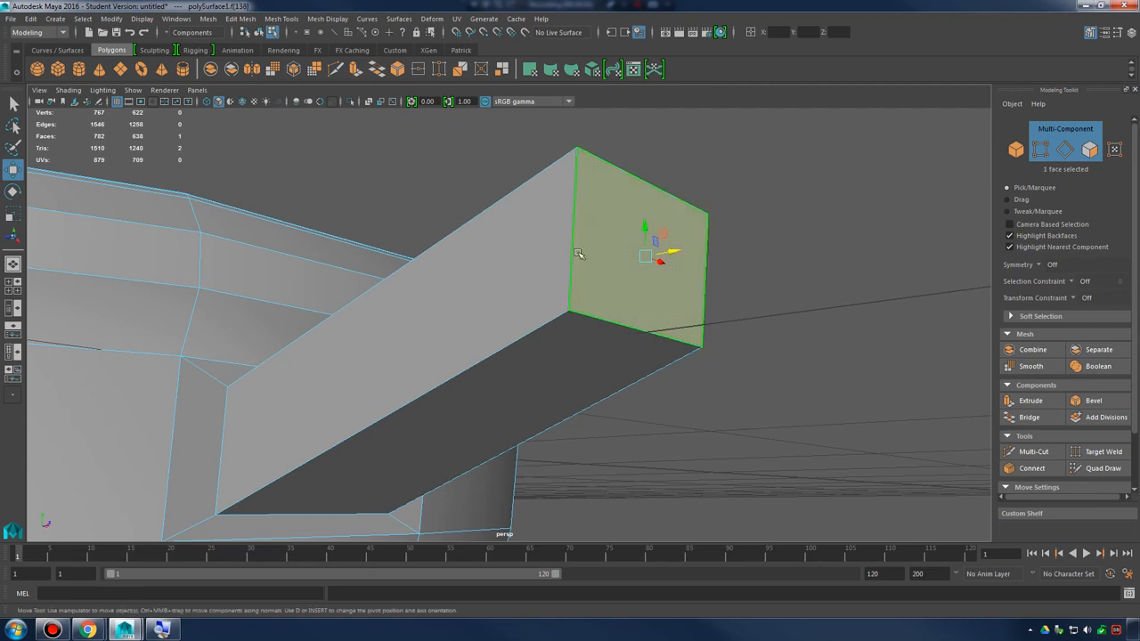
Select the handle block's end face together with its lower edge as the wedge hinge
left_click(568, 311, "shift")
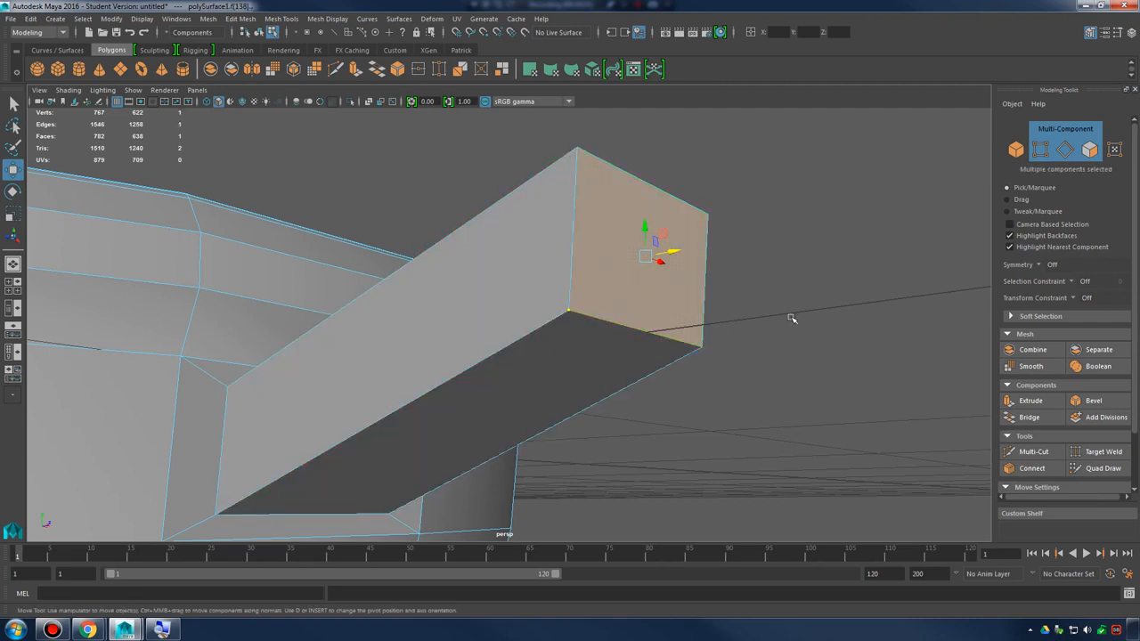
left_click(853, 283)
left_click(657, 246)
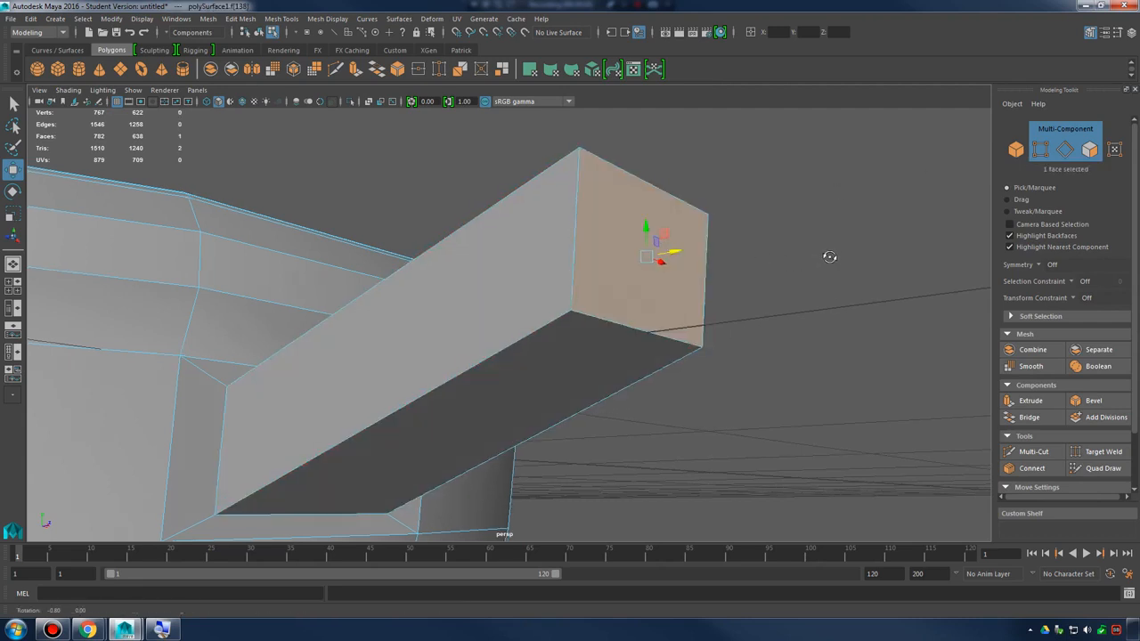
mouse_move(829, 255)
left_mouse_down("alt")
mouse_move(860, 270)
mouse_move(824, 251)
left_mouse_up("alt")
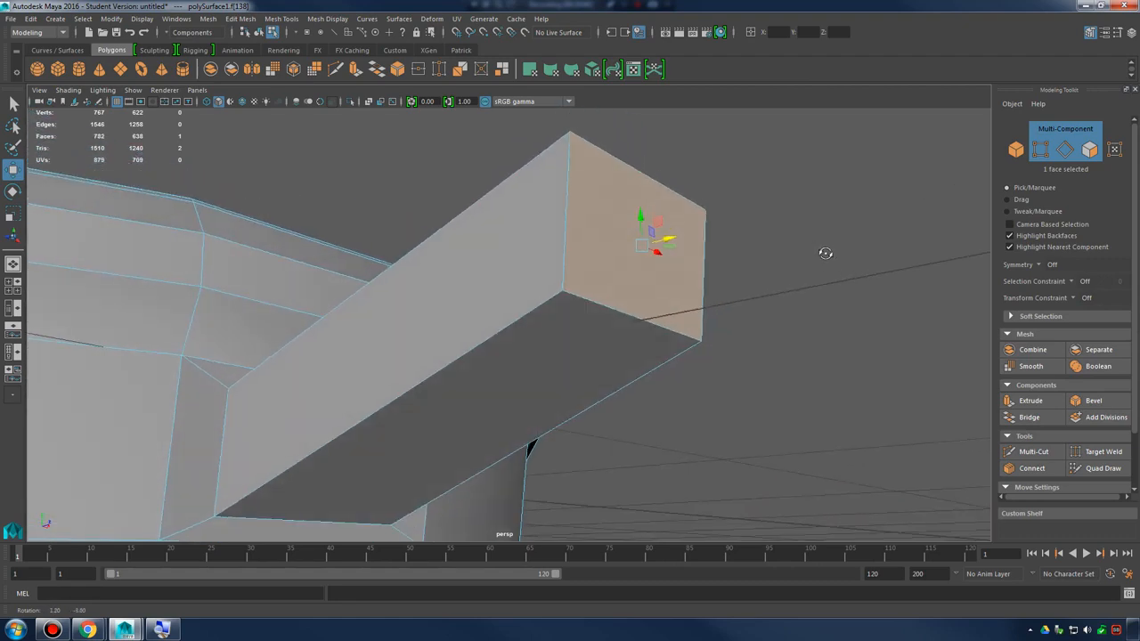
left_click(632, 316, "shift")
right_click_drag(649, 318, 709, 311, "alt")
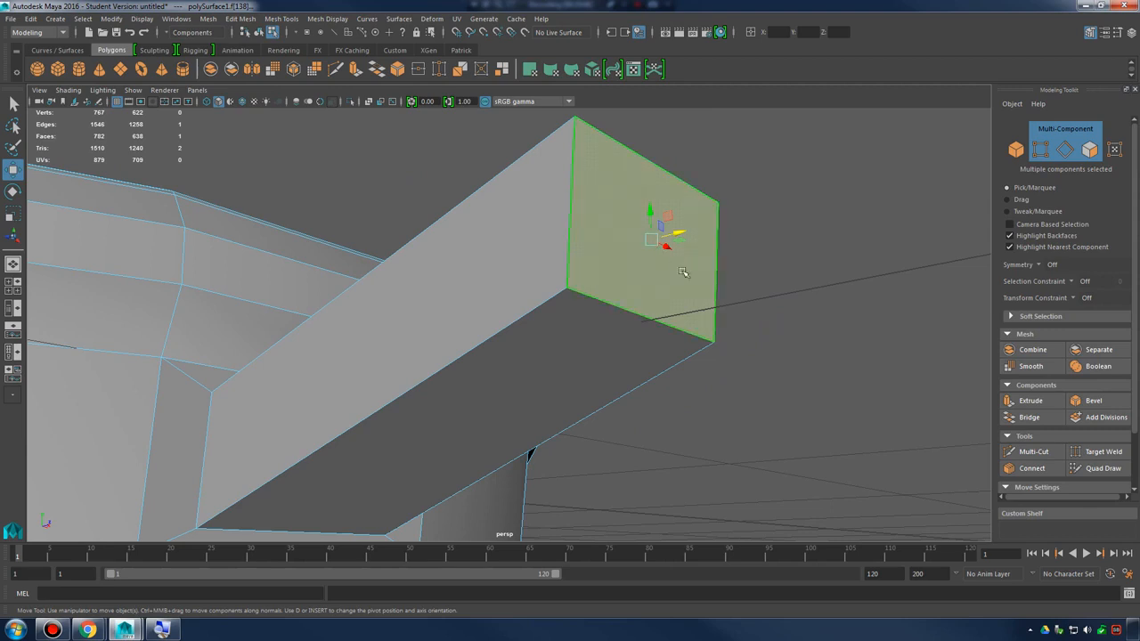
left_click_drag(682, 273, 763, 311, "alt")
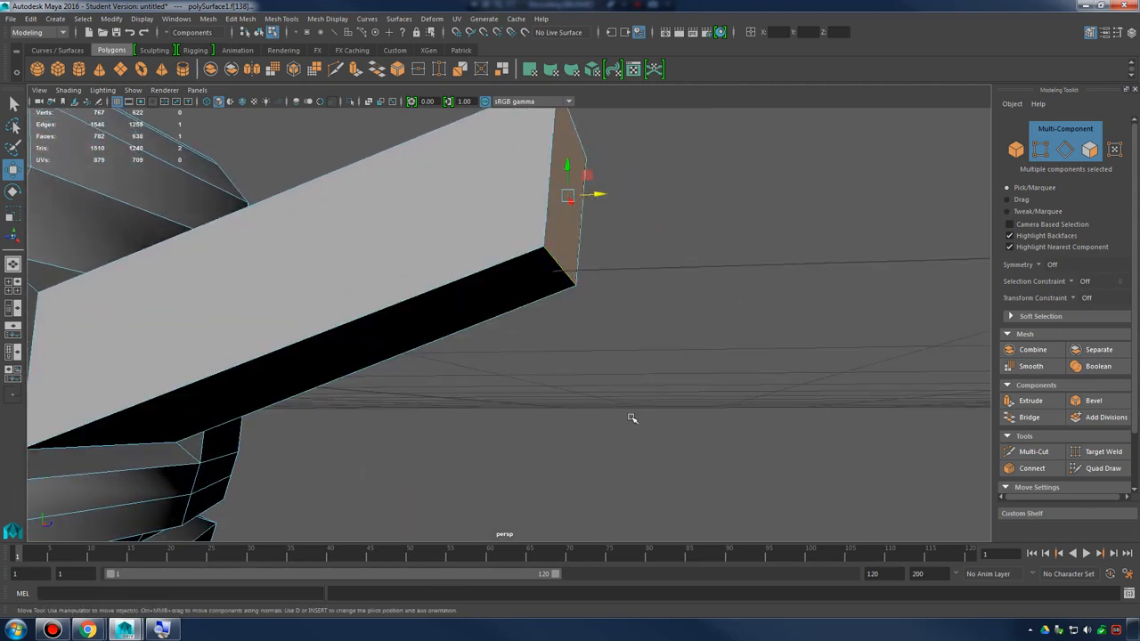
left_click_drag(632, 418, 614, 307, "alt")
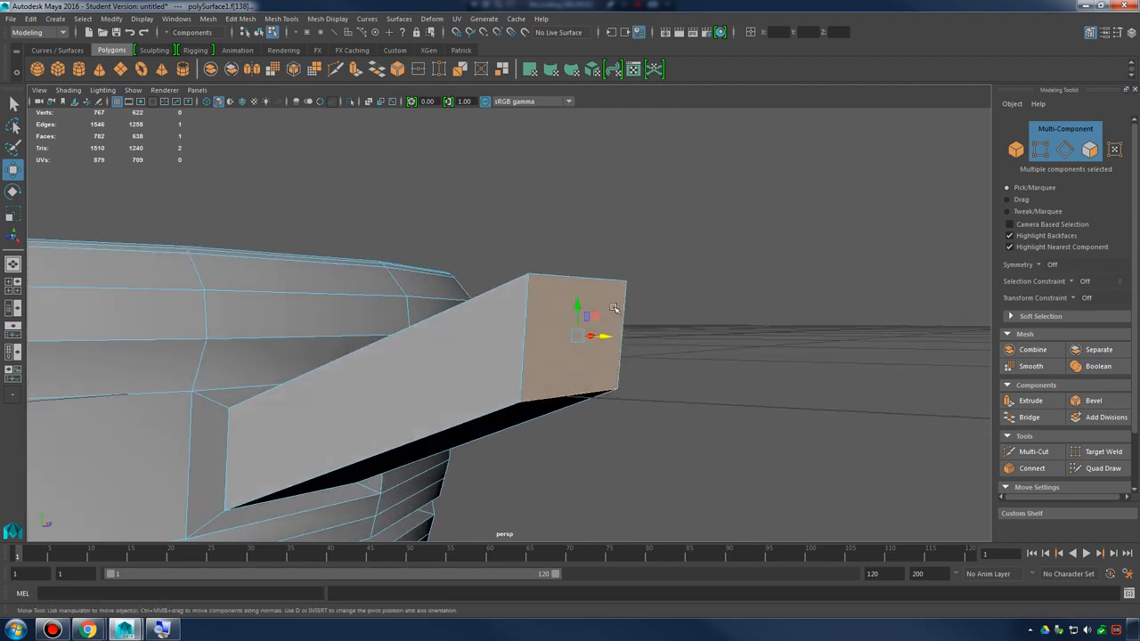
Apply Wedge Face to the handle's end face around its lower edge, with a wedge angle of about 142.71 and 4 divisions
right_click(565, 308, "shift")
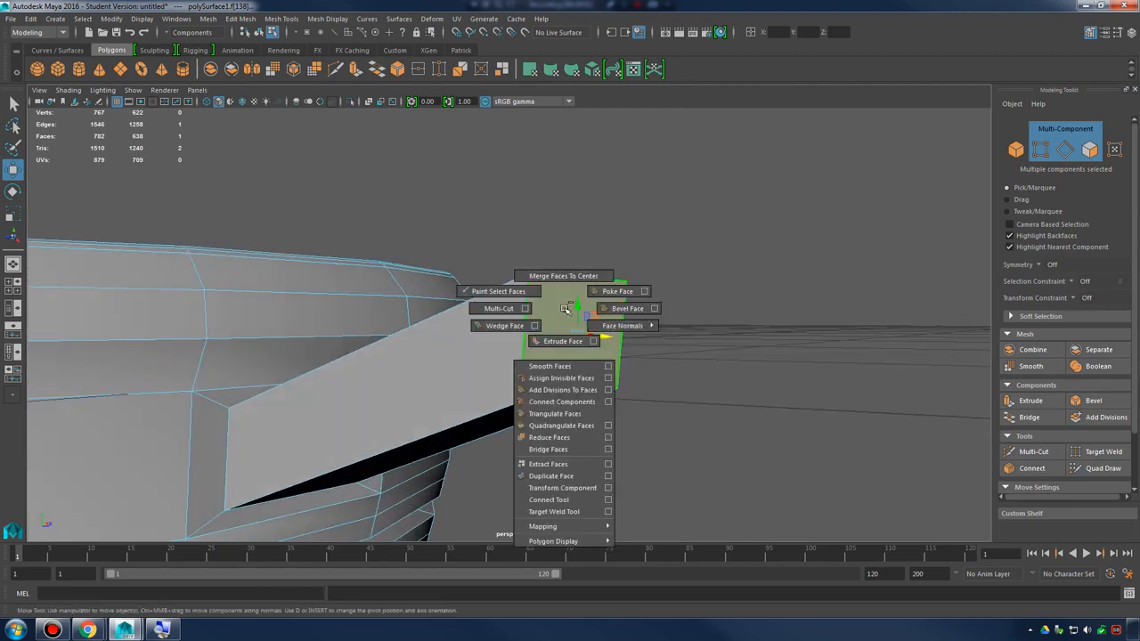
left_click(504, 325)
left_click_drag(565, 331, 734, 342, "alt")
left_click_drag(851, 302, 877, 307)
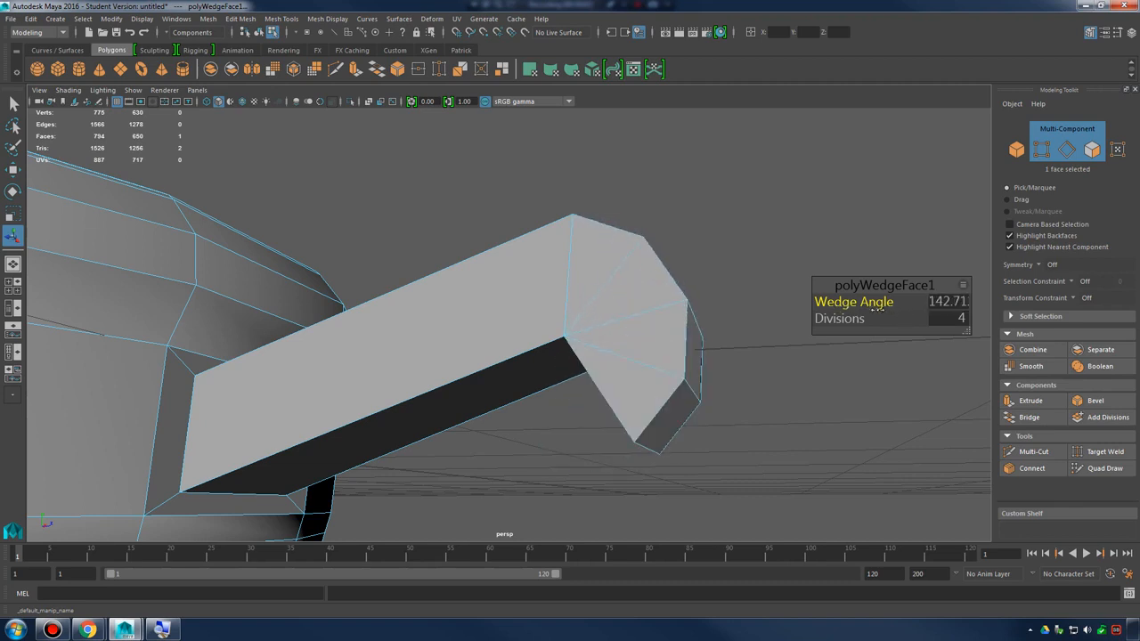
left_click_drag(679, 292, 647, 276, "alt")
left_click_drag(564, 258, 720, 280, "alt")
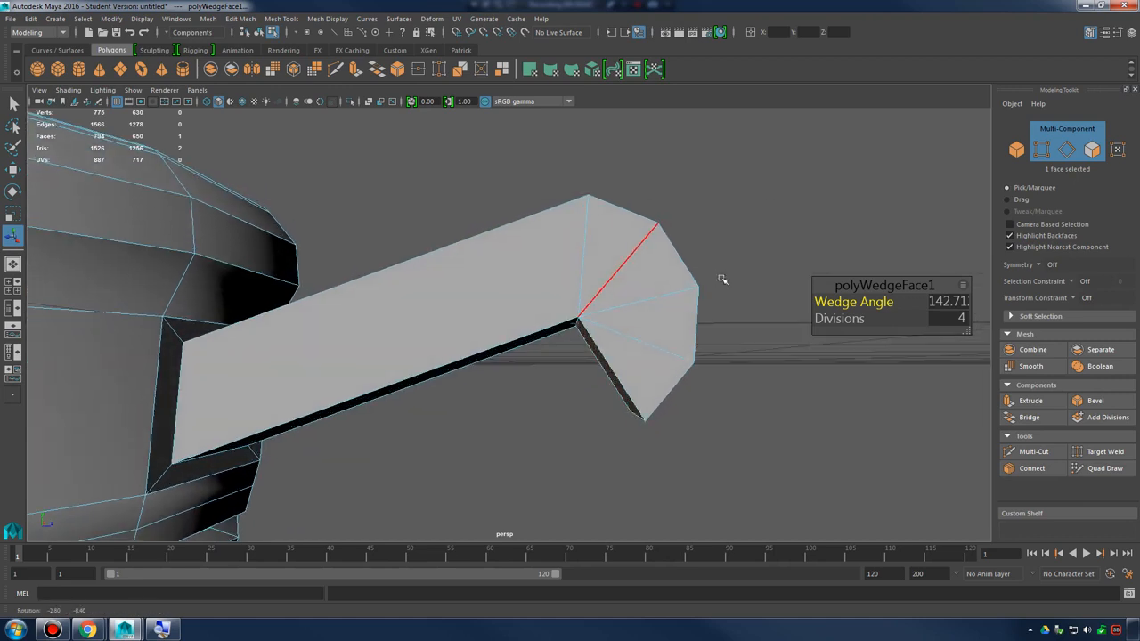
Reduce the wedge angle to about 88.85 and set its divisions to 5, so the end face points downward
left_click_drag(850, 303, 837, 303)
left_click_drag(821, 305, 831, 318)
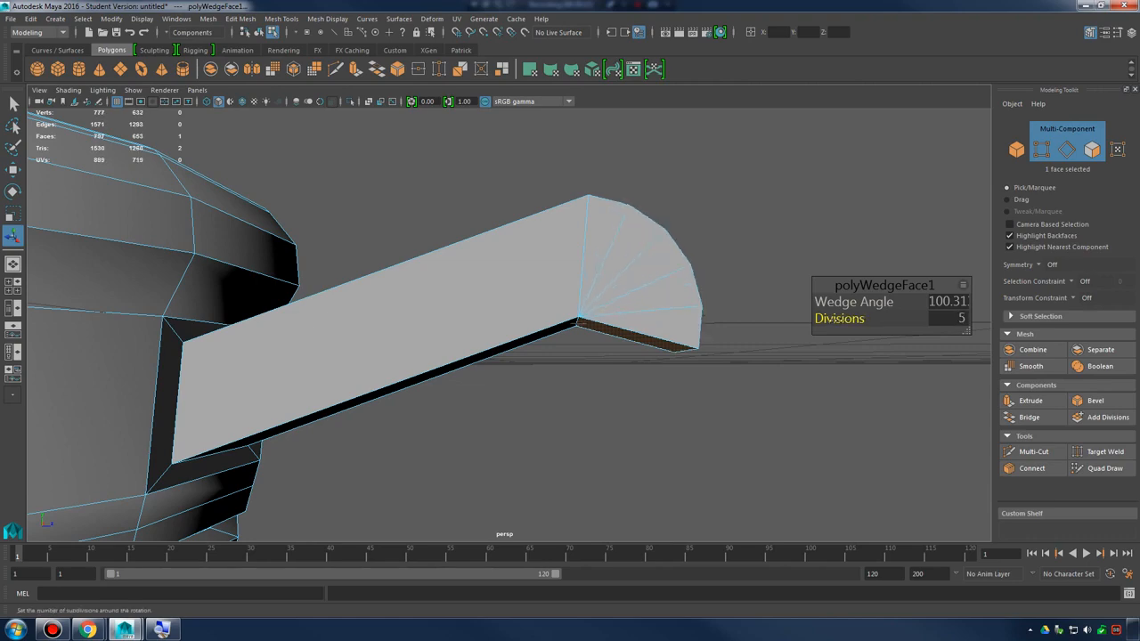
left_click_drag(693, 308, 653, 321, "alt")
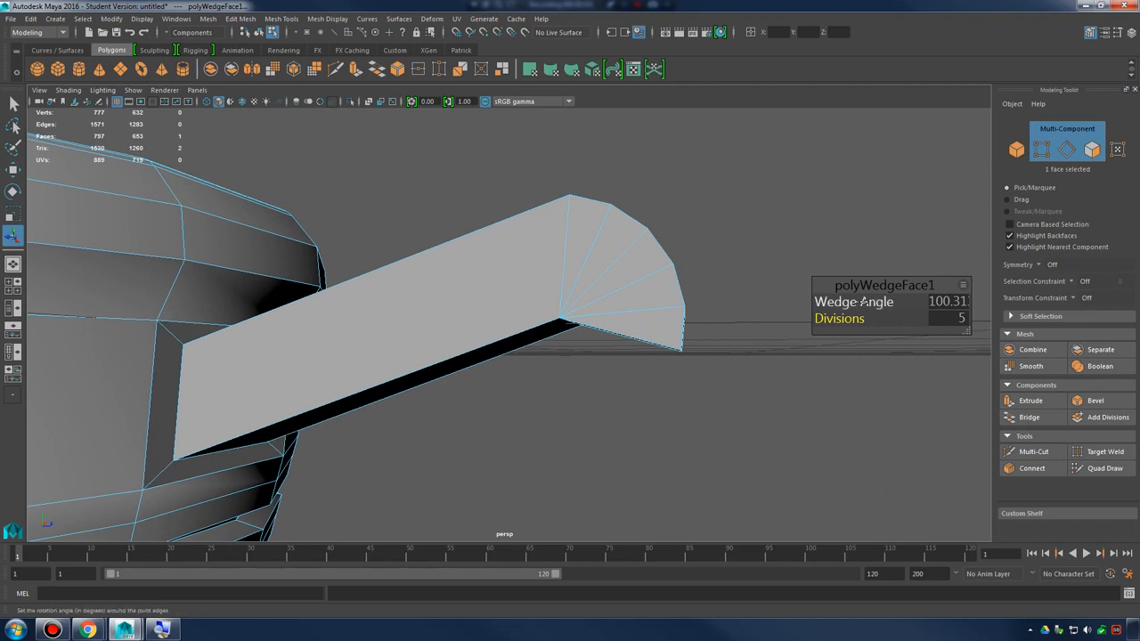
left_click_drag(859, 305, 850, 303)
left_click_drag(699, 349, 674, 282, "alt")
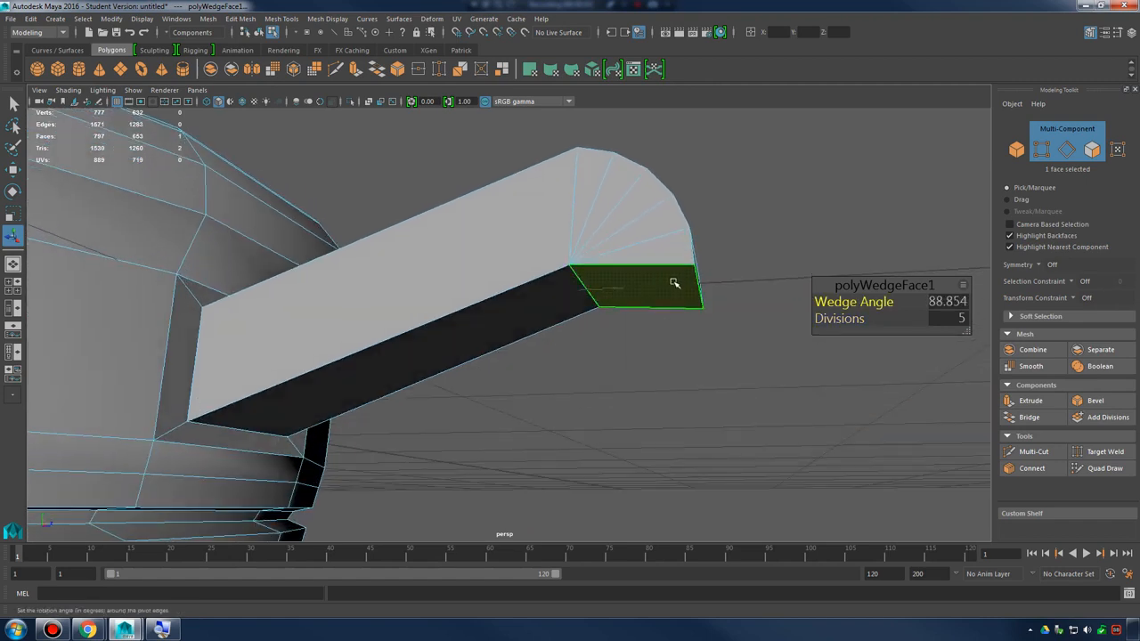
Extrude the bend's downward-facing end face, undoing the first attempt to pull it down
right_click_drag(674, 282, 673, 311, "shift")
left_click_drag(748, 317, 588, 325, "alt")
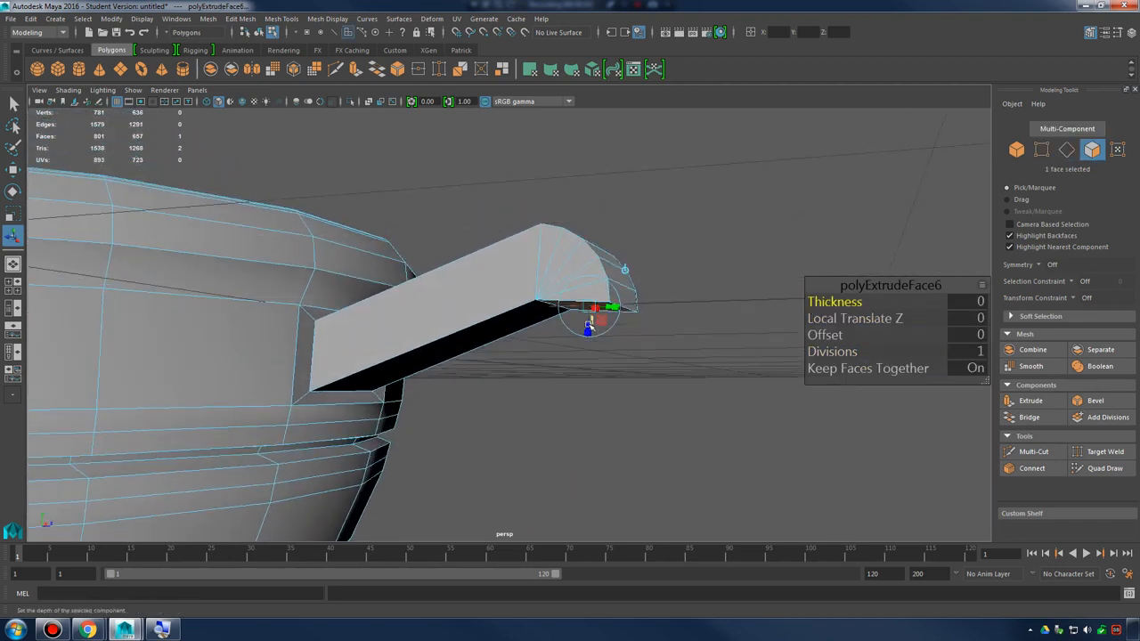
left_click_drag(578, 395, 552, 481)
key("ctrl+z")
left_click_drag(536, 390, 618, 329, "alt")
Move the extruded end face down and adjust its sideways position to form the handle's vertical segment
key("w")
left_click_drag(573, 265, 578, 329)
left_click_drag(599, 376, 587, 380)
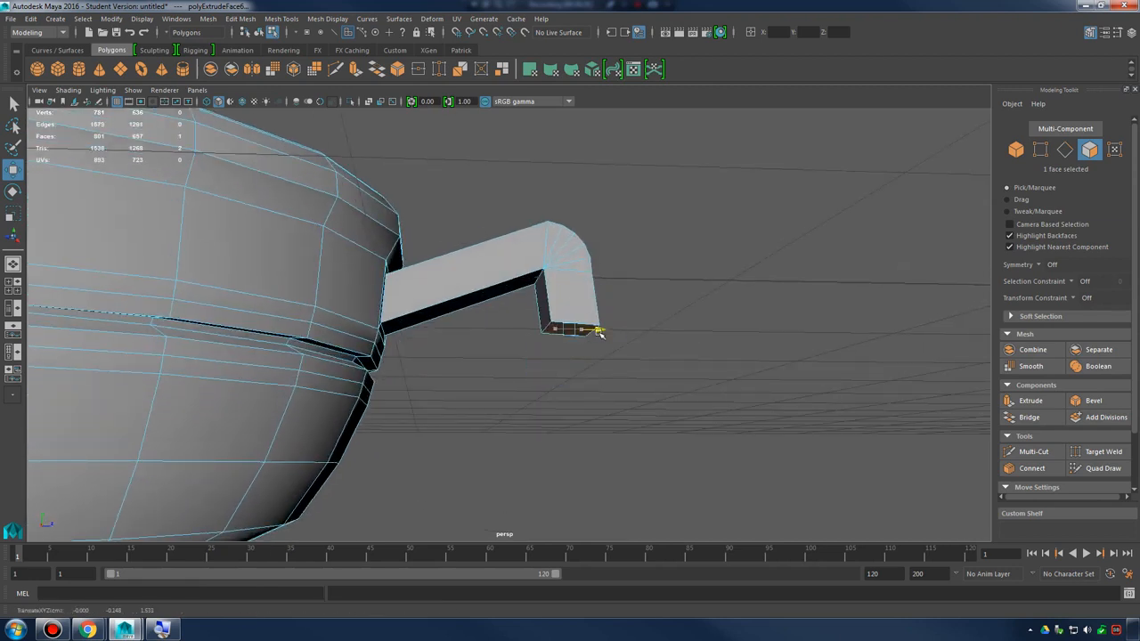
middle_click_drag(594, 340, 608, 359, "alt")
left_click_drag(558, 336, 557, 349)
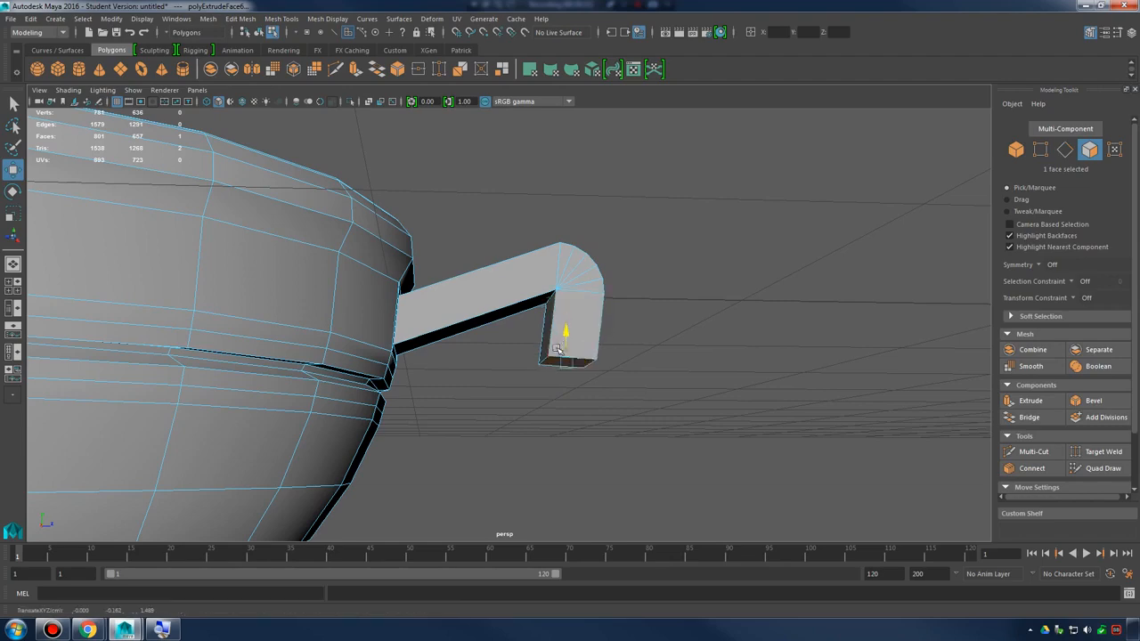
left_click_drag(546, 414, 575, 361, "alt")
Enable multi-component selection and select the vertical segment's bottom face together with its bowl-side edge
left_click_drag(485, 439, 623, 340, "alt")
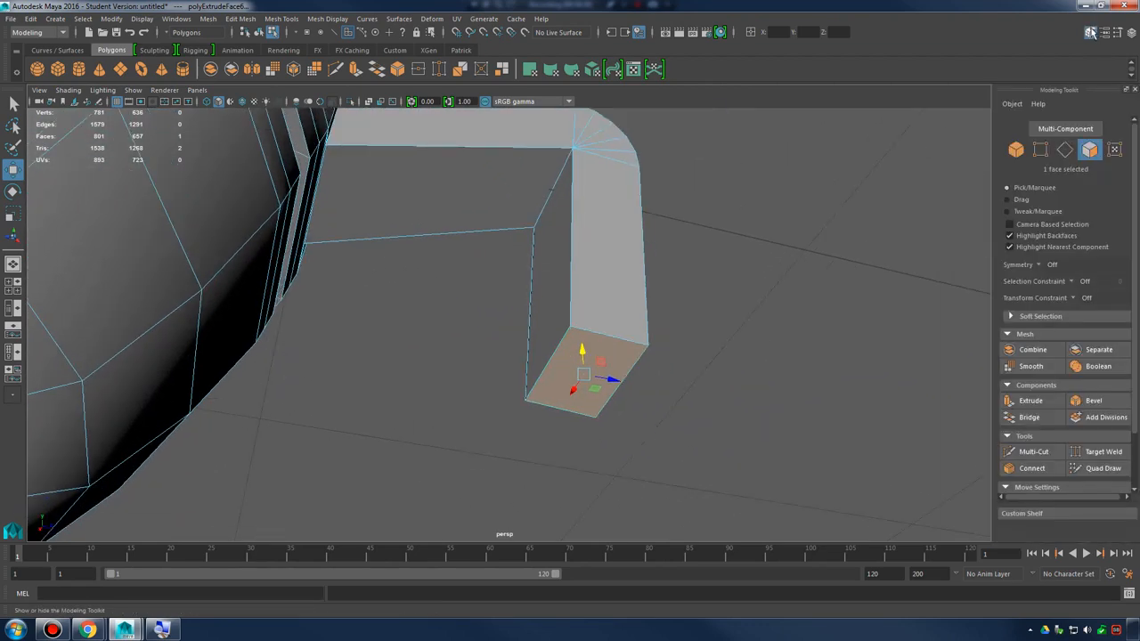
left_click(1069, 132)
middle_click_drag(600, 333, 631, 288, "alt")
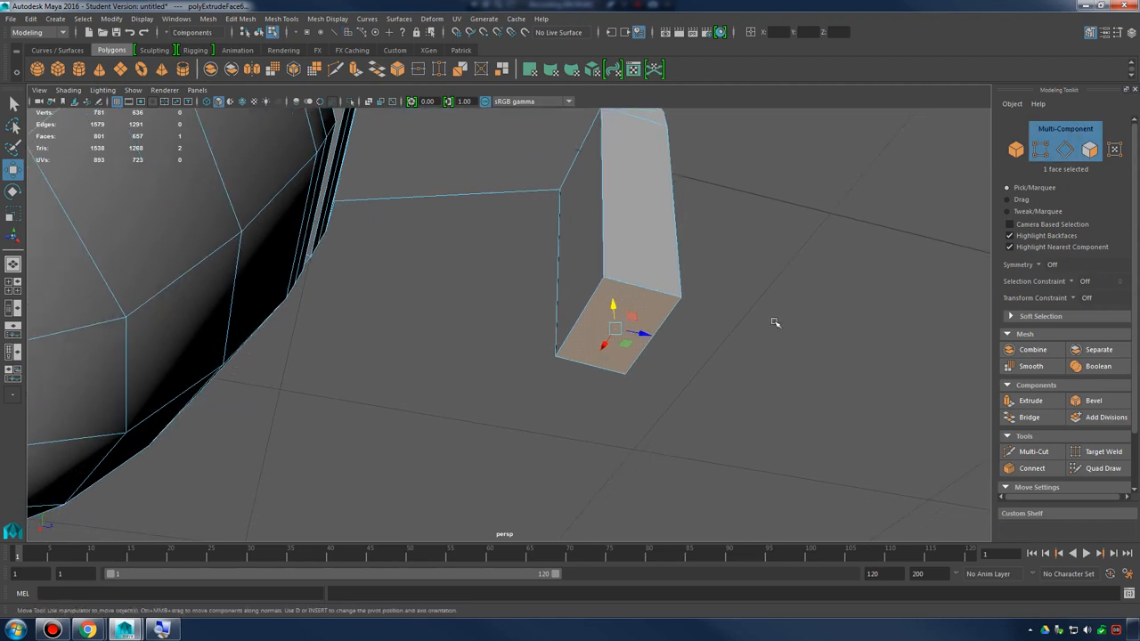
left_click(621, 328)
scroll(758, 346, "up", 3)
left_click_drag(778, 359, 644, 336, "alt")
left_click(582, 315, "shift")
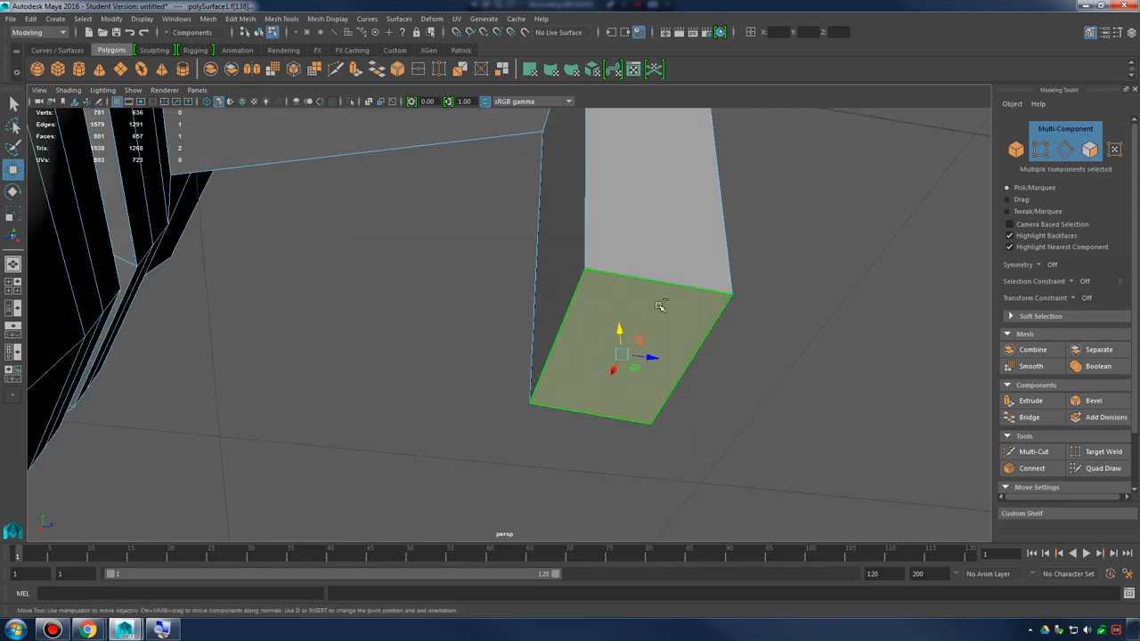
Apply Wedge Face to the bottom face, curving it toward the bowl with a wedge angle of about 87.71 and 4 divisions
right_click(663, 304, "shift")
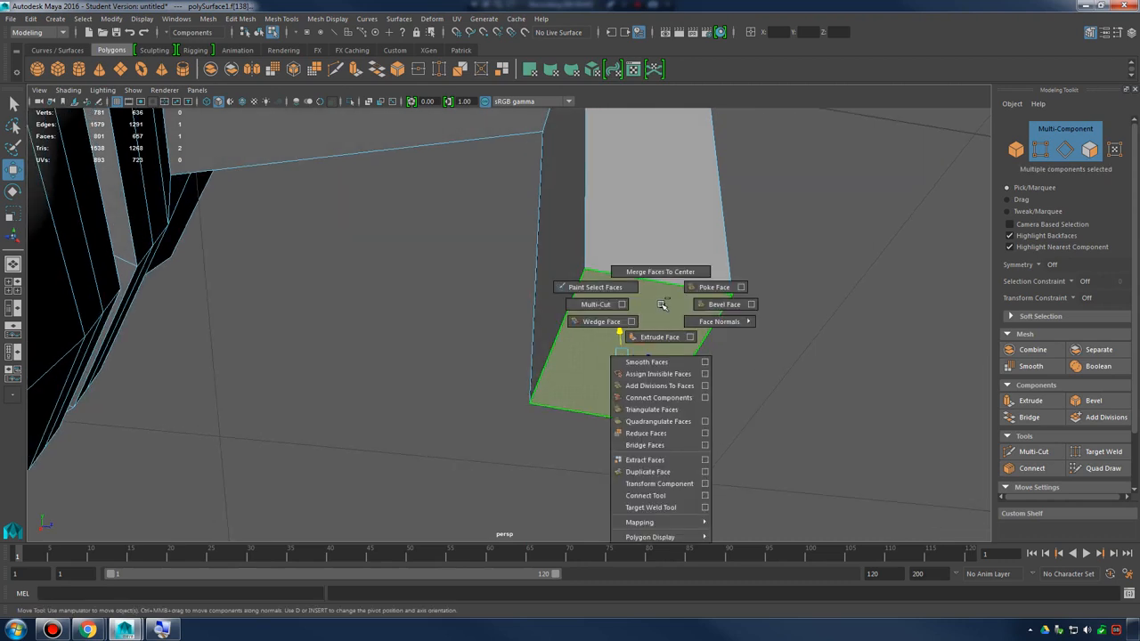
left_click(603, 321)
left_click_drag(608, 322, 843, 303, "alt")
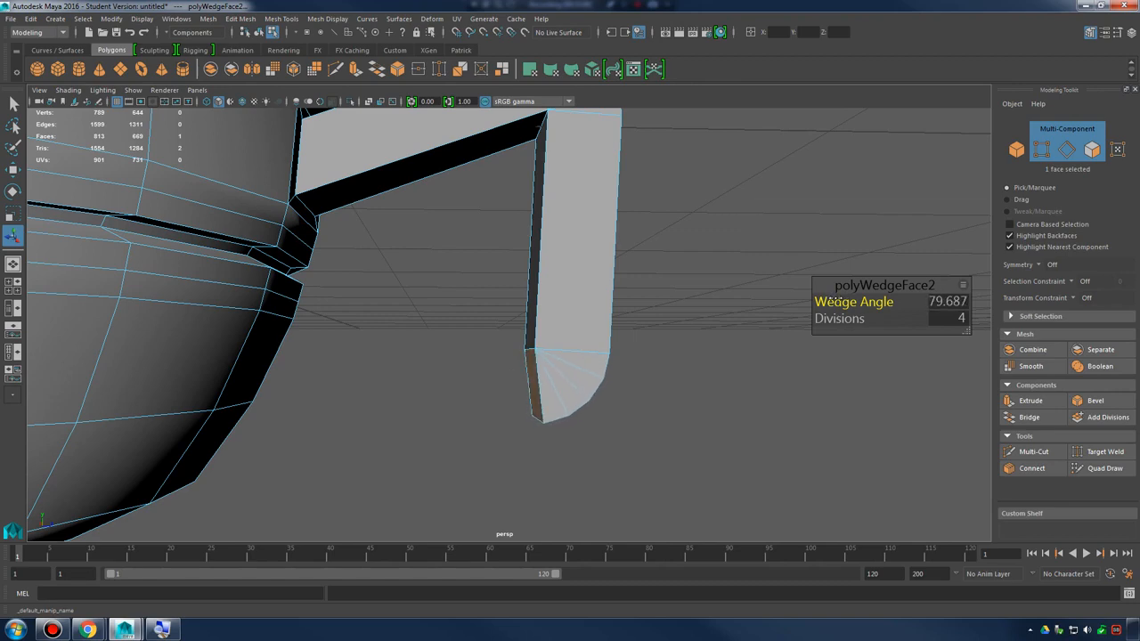
left_click_drag(687, 318, 598, 325, "alt")
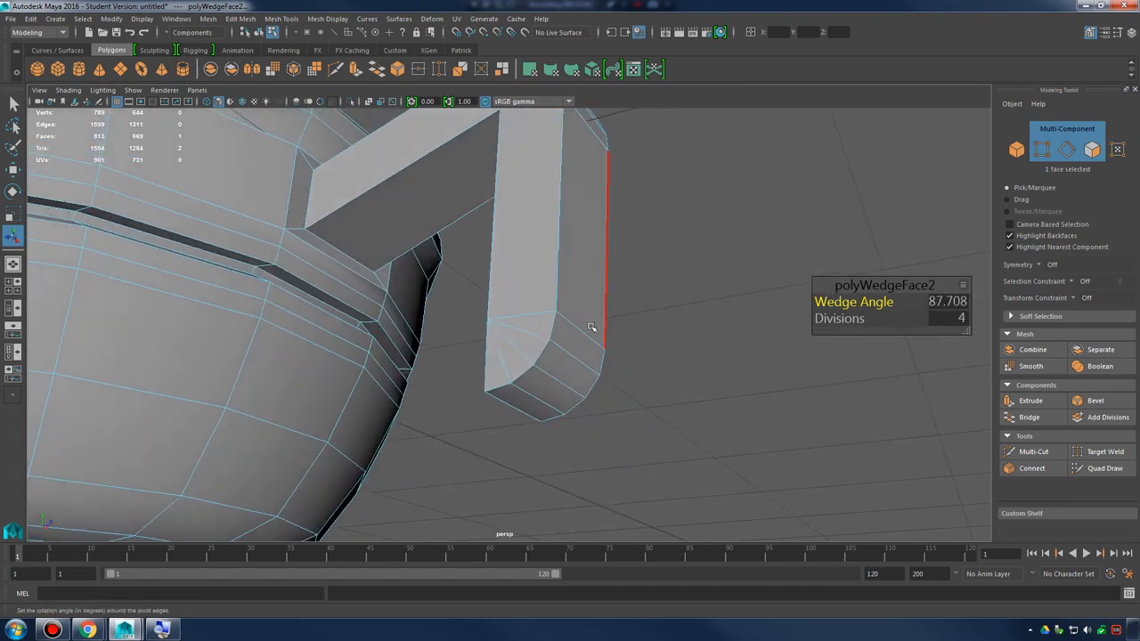
left_click_drag(564, 406, 649, 406, "alt")
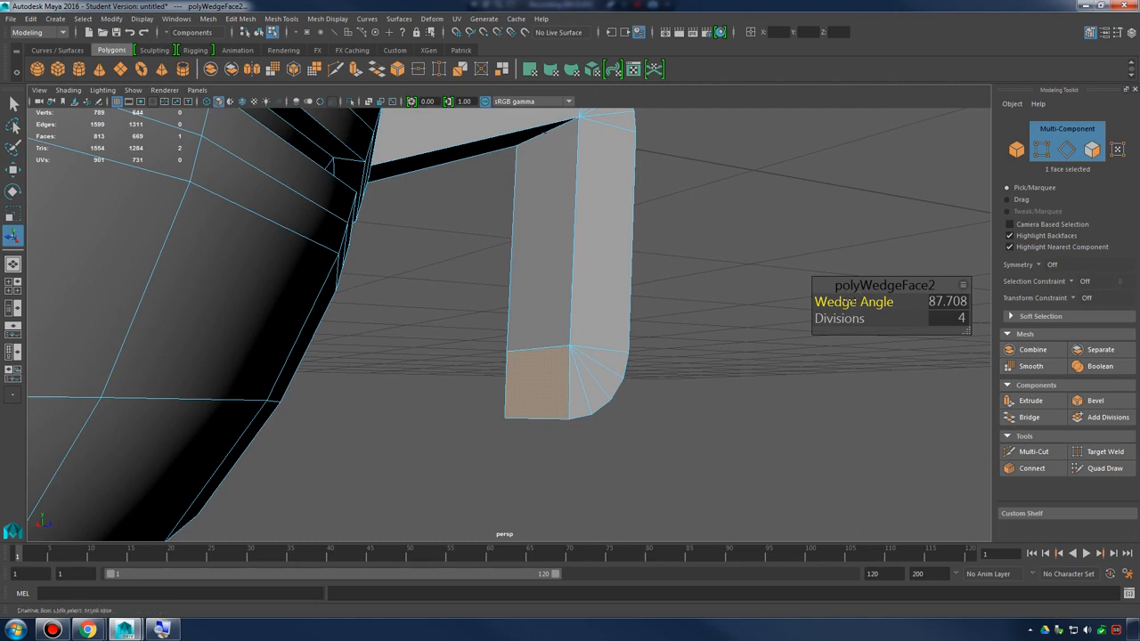
left_click_drag(641, 325, 577, 332, "alt")
Extrude the lower bend's end face toward the bowl to form a short hook
right_click_drag(530, 363, 524, 397, "shift")
left_click_drag(523, 397, 547, 403, "alt")
scroll(534, 357, "down", 5)
right_click_drag(553, 283, 616, 267)
left_click(641, 352)
left_click_drag(643, 353, 618, 351, "alt")
Select the faces of the vertical segment, lower bend and hook, and try to move them down
left_click(542, 288)
left_click_drag(542, 287, 602, 326, "alt")
right_click_drag(582, 288, 579, 320)
left_click_drag(579, 320, 589, 338, "alt")
left_click_drag(485, 353, 624, 421)
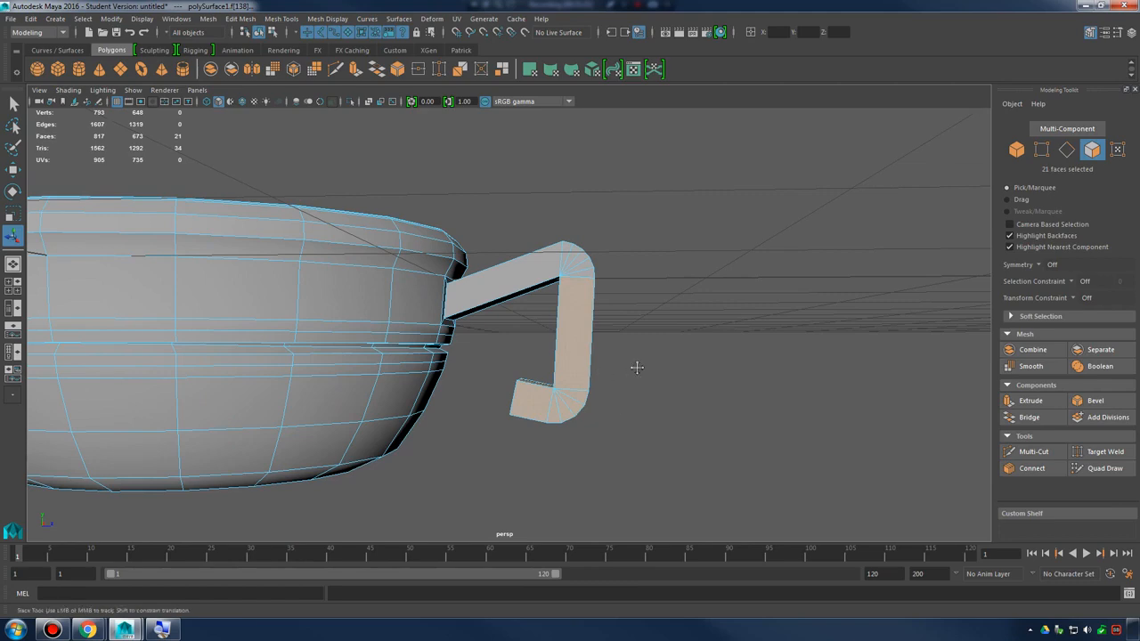
left_click_drag(636, 367, 628, 333, "alt")
key("w")
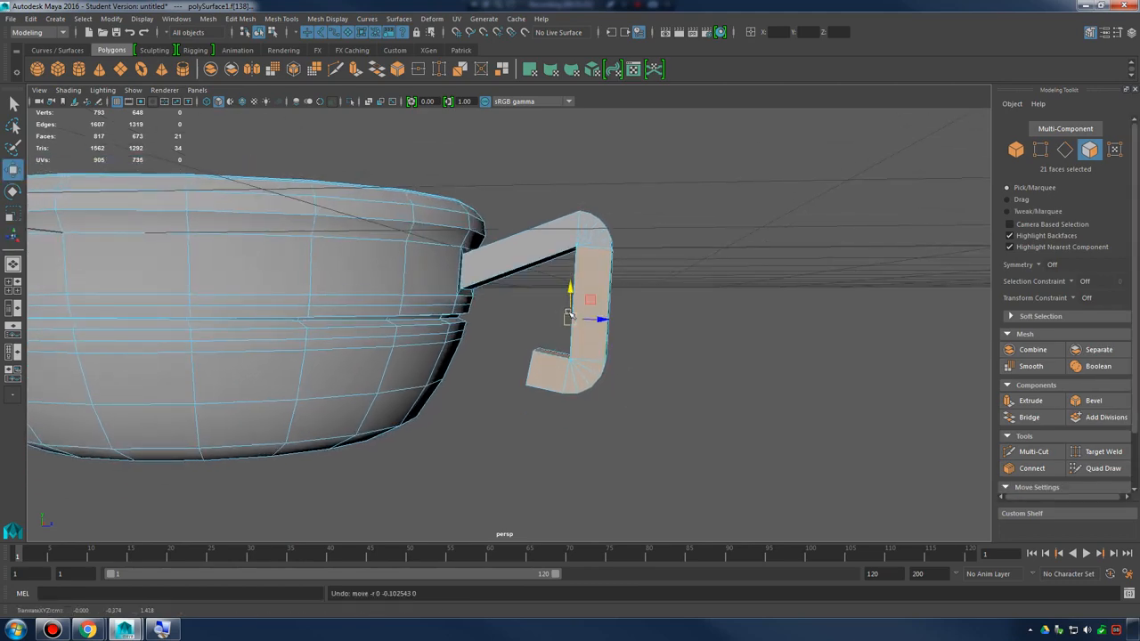
Try to lower only the hook and lower bend using a 16-face selection
left_click_drag(486, 332, 561, 426)
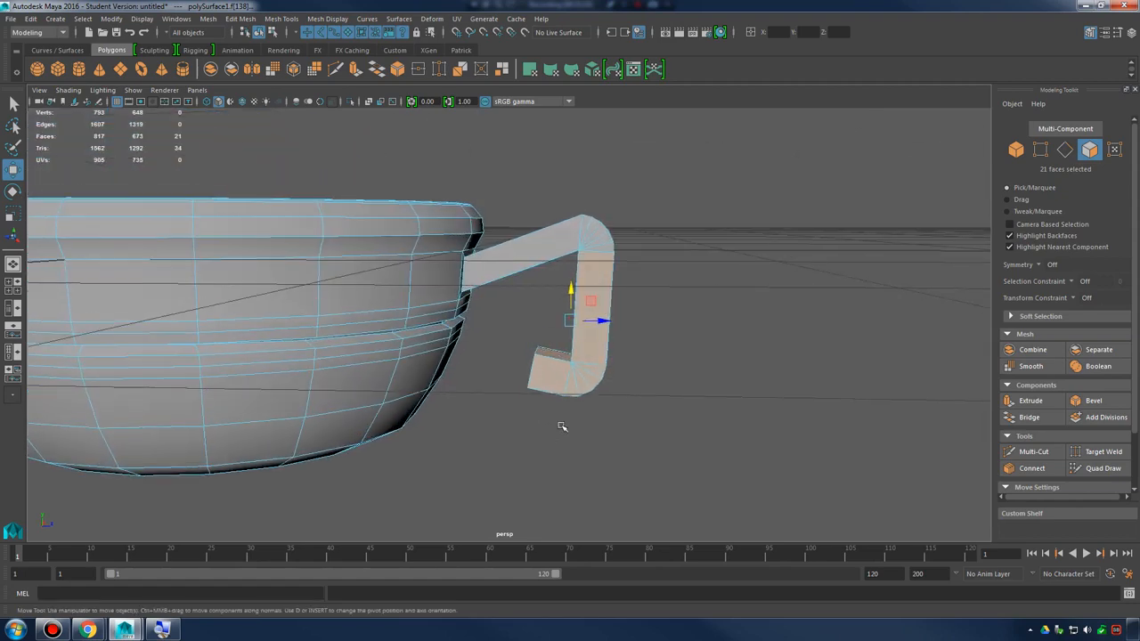
left_click_drag(605, 369, 644, 364, "alt")
left_click(508, 436)
left_click_drag(644, 364, 481, 374, "alt")
left_click_drag(447, 337, 659, 351, "alt")
left_click_drag(565, 346, 564, 355)
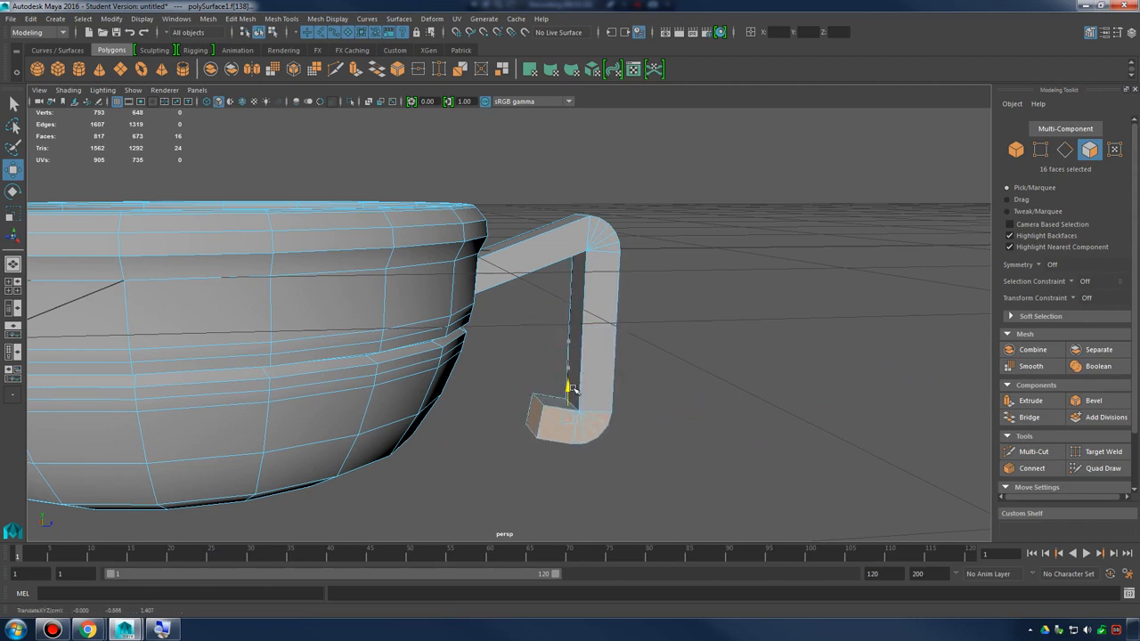
left_click_drag(598, 332, 722, 469, "alt")
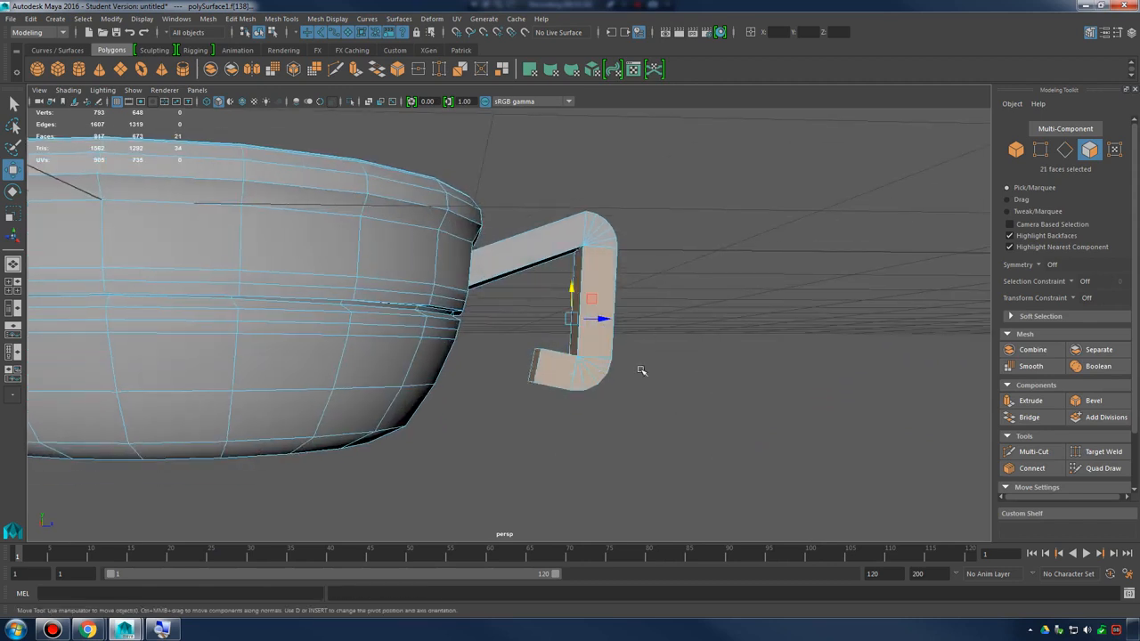
Select the 17 faces of the hook and lower bend and move them down and inward toward the bowl
left_click_drag(571, 288, 543, 286)
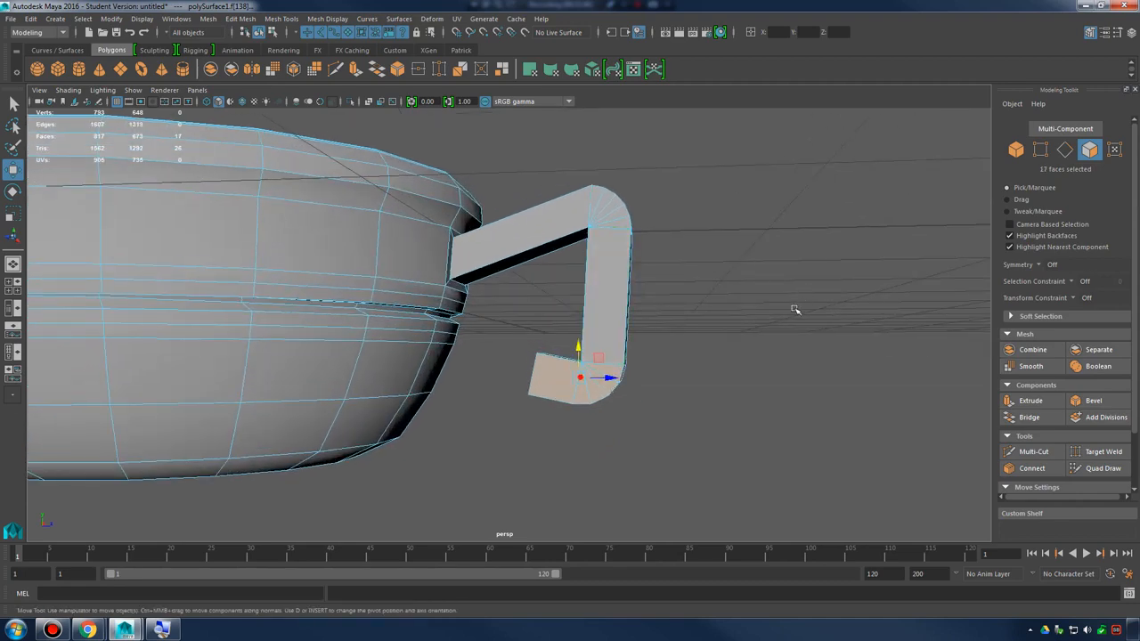
left_click_drag(795, 310, 580, 408, "alt")
key("ctrl+z")
left_click_drag(641, 381, 582, 399, "alt")
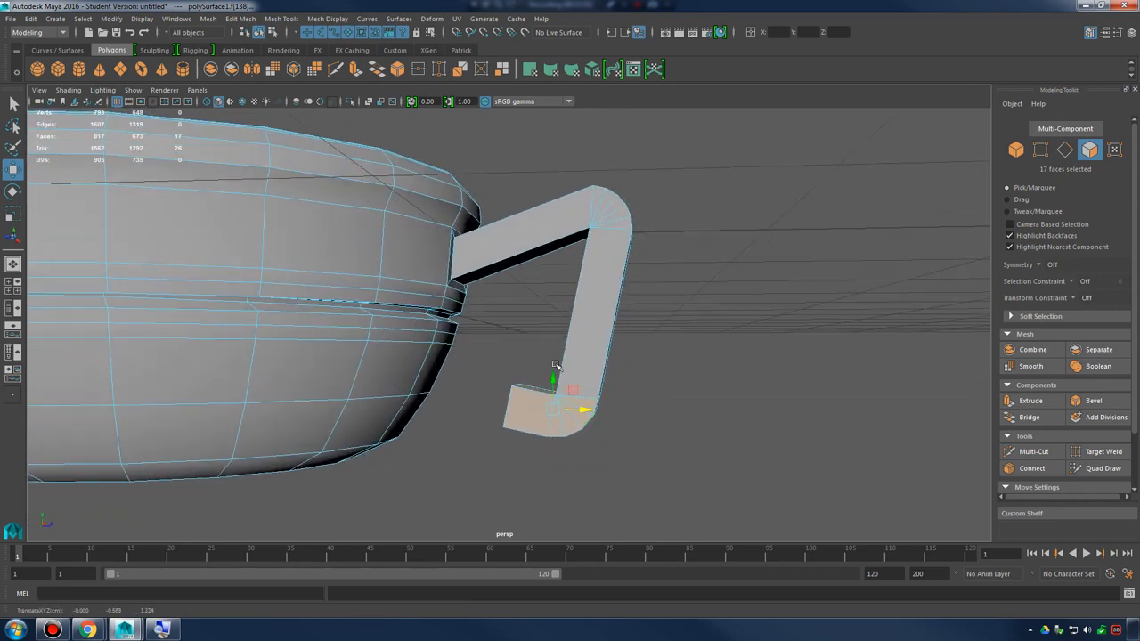
Return to object mode and compare the bowl and handle in smoothed and unsmoothed display from several angles
scroll(579, 347, "down", 2)
left_click_drag(590, 323, 583, 361, "alt")
right_click_drag(584, 272, 637, 236)
left_click(705, 277)
left_click_drag(705, 277, 485, 285, "alt")
left_click(571, 306)
key("3")
left_click(747, 333)
left_click(521, 326)
key("1")
left_click_drag(522, 326, 619, 347, "alt")
left_click(720, 330)
right_click_drag(620, 347, 789, 348, "alt")
left_click_drag(788, 348, 766, 332, "alt")
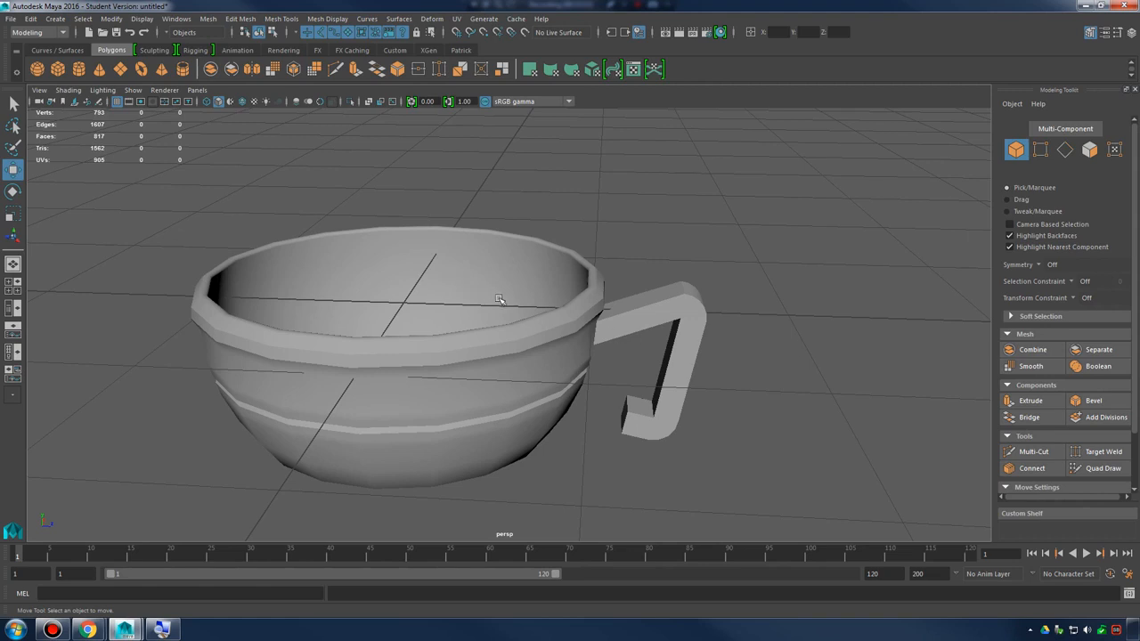
Select the bowl object and examine its wall and handle from several angles
left_click(585, 295)
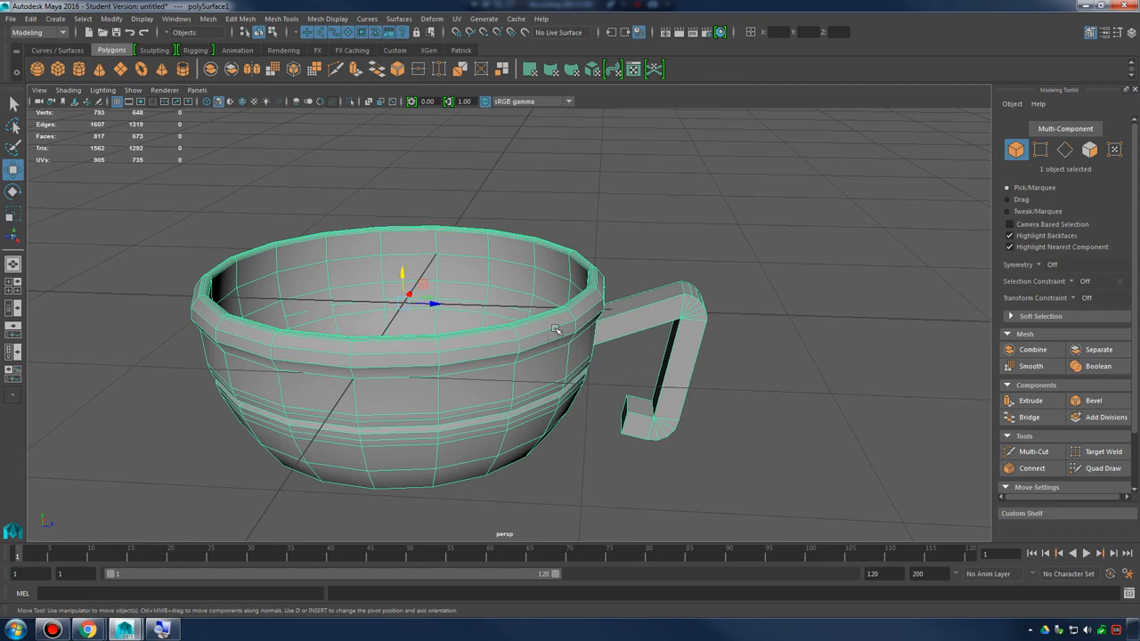
left_click_drag(650, 325, 440, 315, "alt")
right_click_drag(526, 336, 579, 348, "alt")
mouse_move(534, 321)
left_mouse_down("alt")
mouse_move(583, 322)
mouse_move(539, 320)
left_mouse_up("alt")
right_click_drag(551, 328, 504, 321, "alt")
left_click_drag(609, 310, 578, 318, "alt")
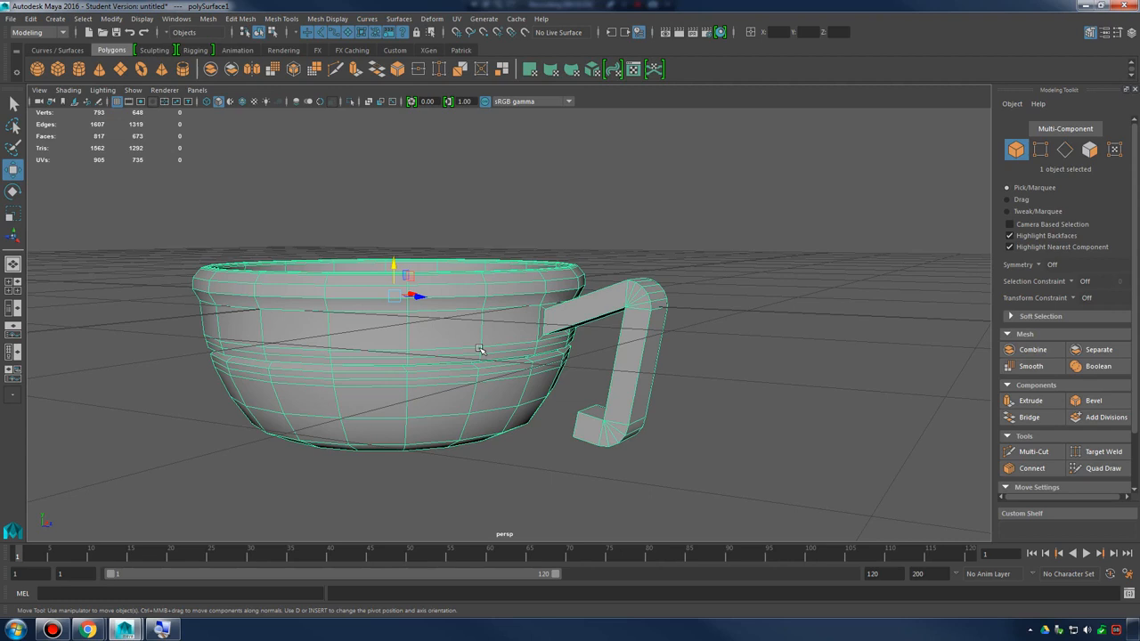
left_click_drag(439, 297, 550, 279, "alt")
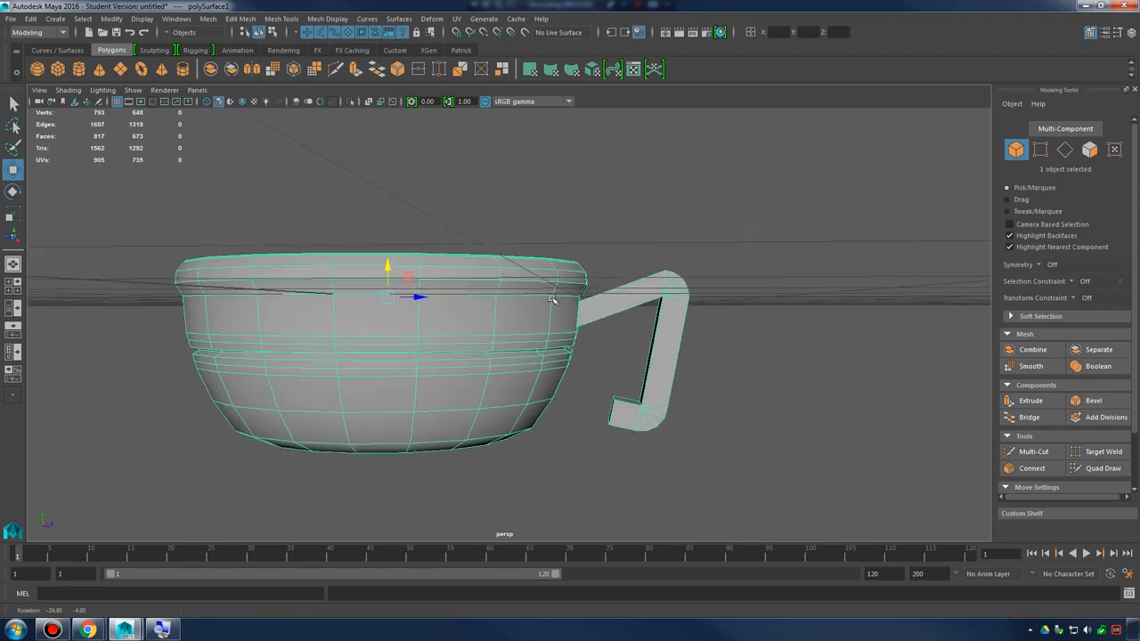
Switch to face selection and select all faces of the bowl and handle
right_click_drag(550, 280, 549, 307)
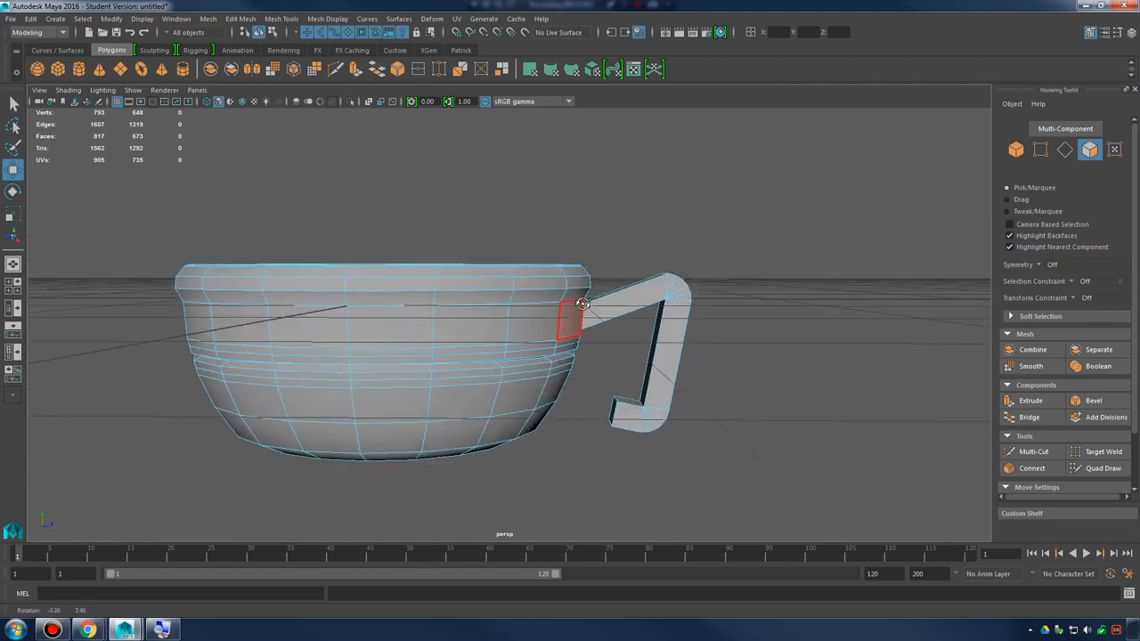
left_click_drag(125, 201, 618, 380)
right_click_drag(618, 380, 664, 384, "alt")
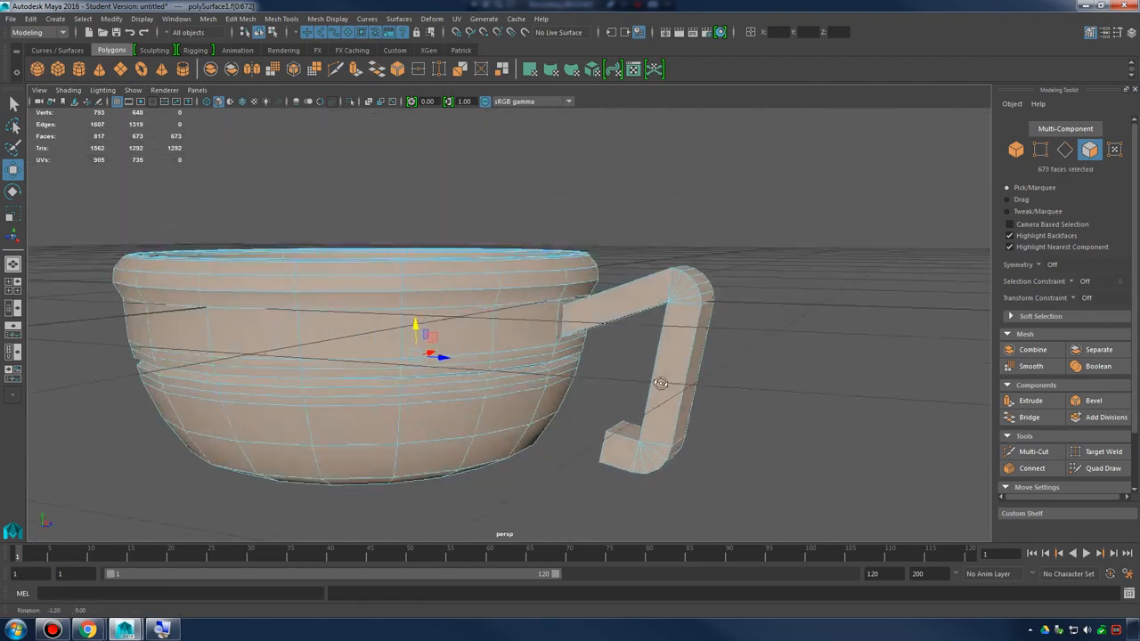
Remove the handle's faces from the face selection so that the bowl's faces stay selected
left_click_drag(664, 383, 633, 369, "alt")
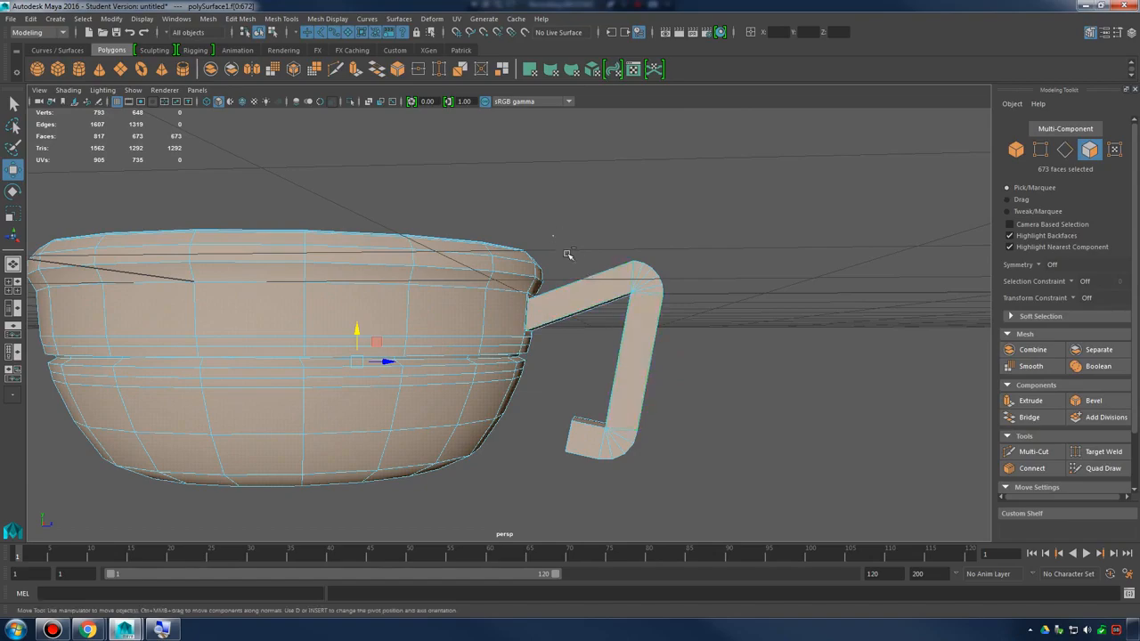
left_click_drag(525, 233, 804, 508, "ctrl")
left_click_drag(699, 369, 645, 374, "alt")
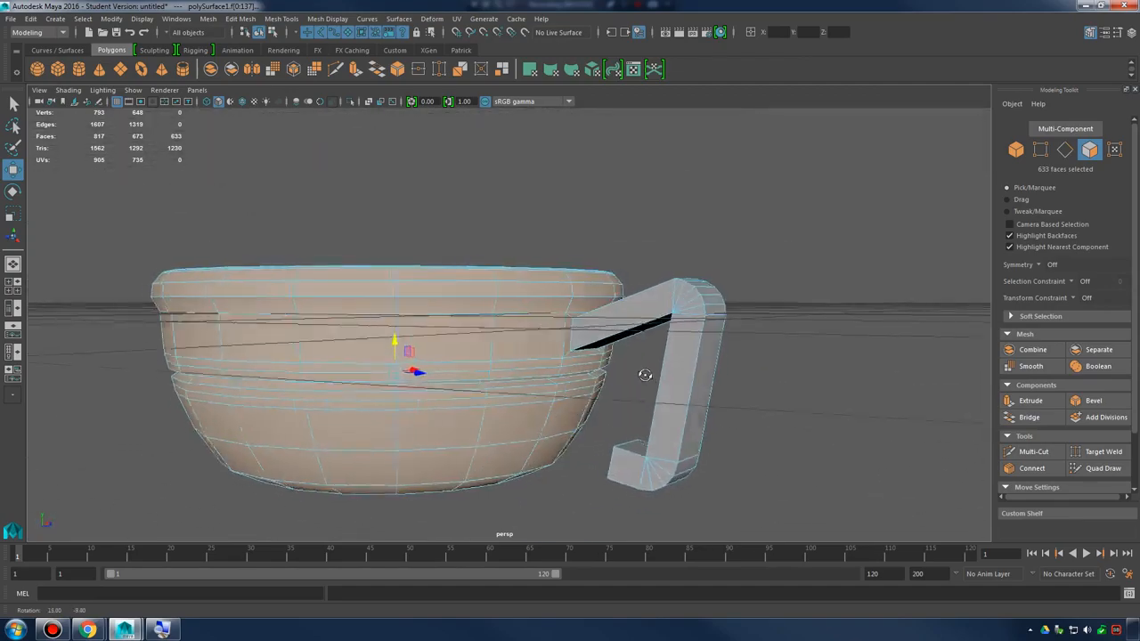
Deselect the remaining narrow faces around the joint where the handle meets the bowl wall
right_click_drag(644, 375, 814, 434, "alt")
left_click(498, 340, "ctrl")
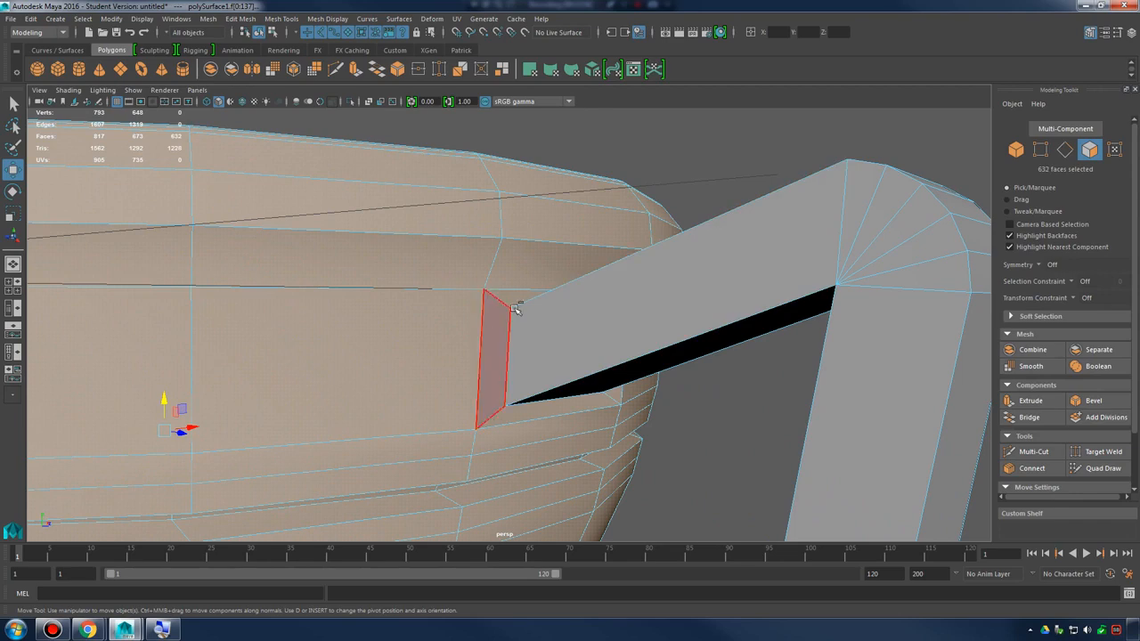
left_click(519, 299, "ctrl")
left_click_drag(661, 354, 543, 346, "alt")
left_click(366, 322, "ctrl")
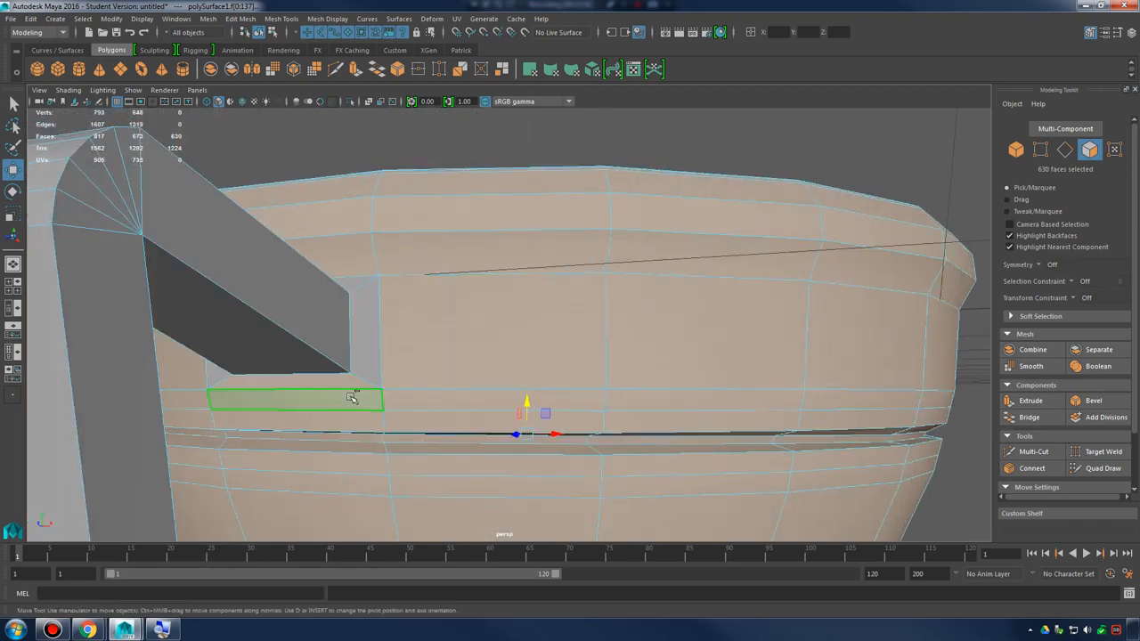
left_click(352, 398, "ctrl")
left_click_drag(352, 398, 662, 360, "alt")
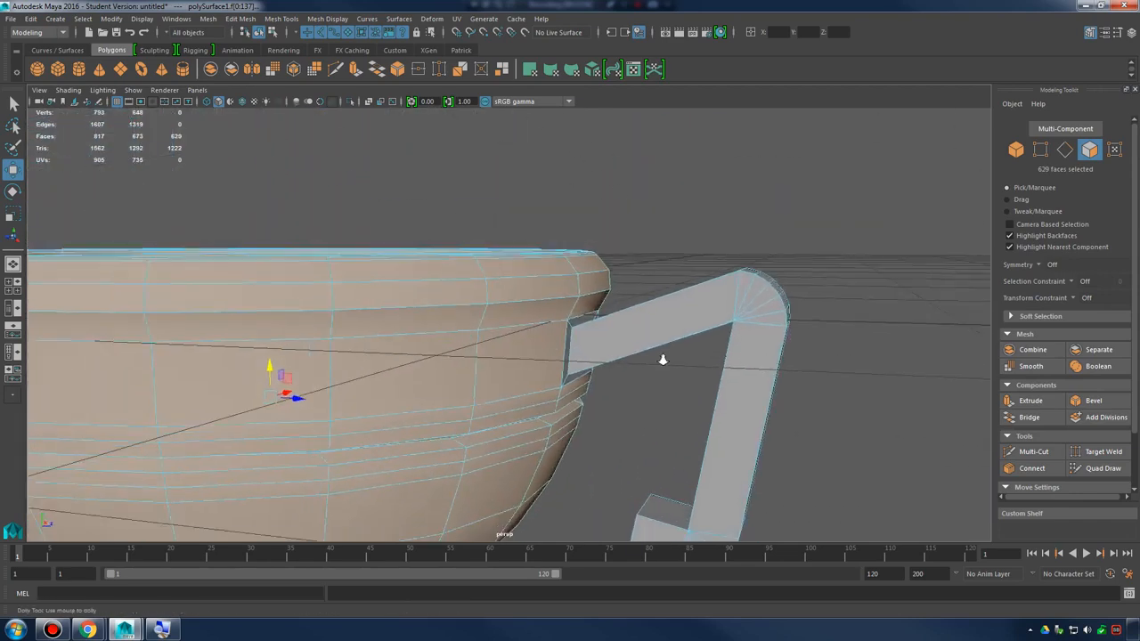
right_click_drag(662, 360, 614, 372, "alt")
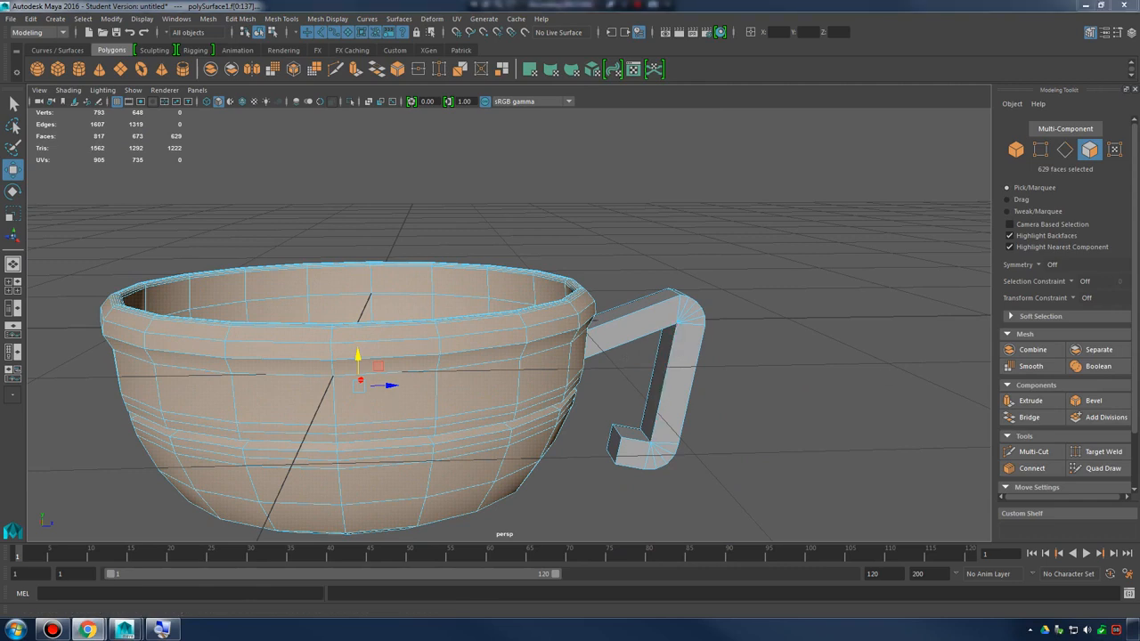
Duplicate the selected bowl faces as a separate mesh with an offset of 0
left_click(241, 19)
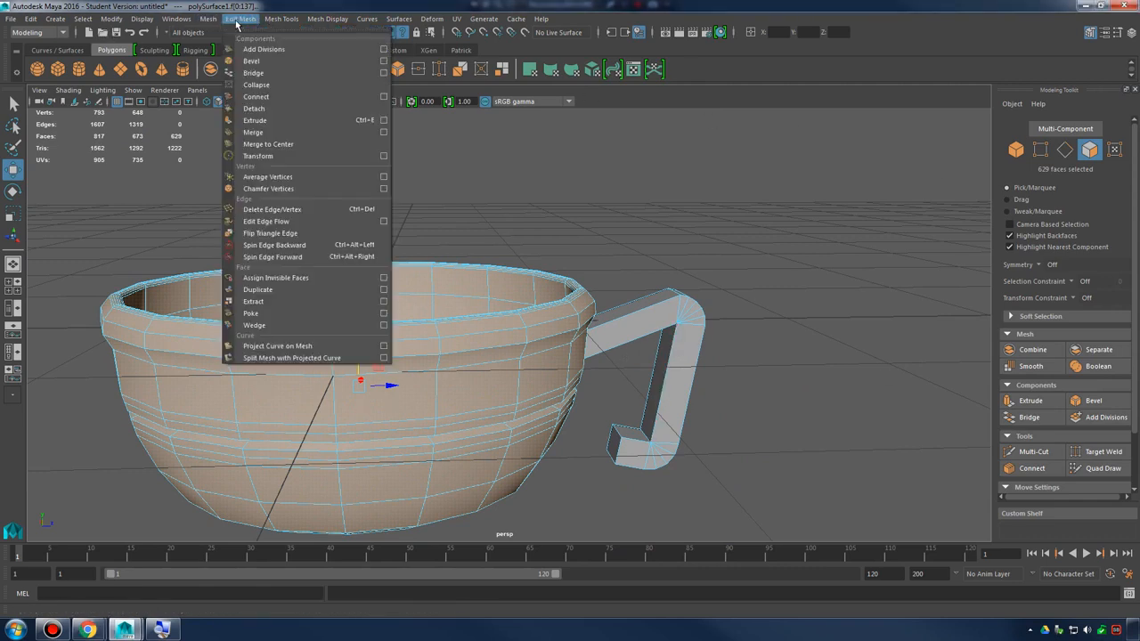
left_click(288, 291)
left_click_drag(882, 338, 508, 307, "alt")
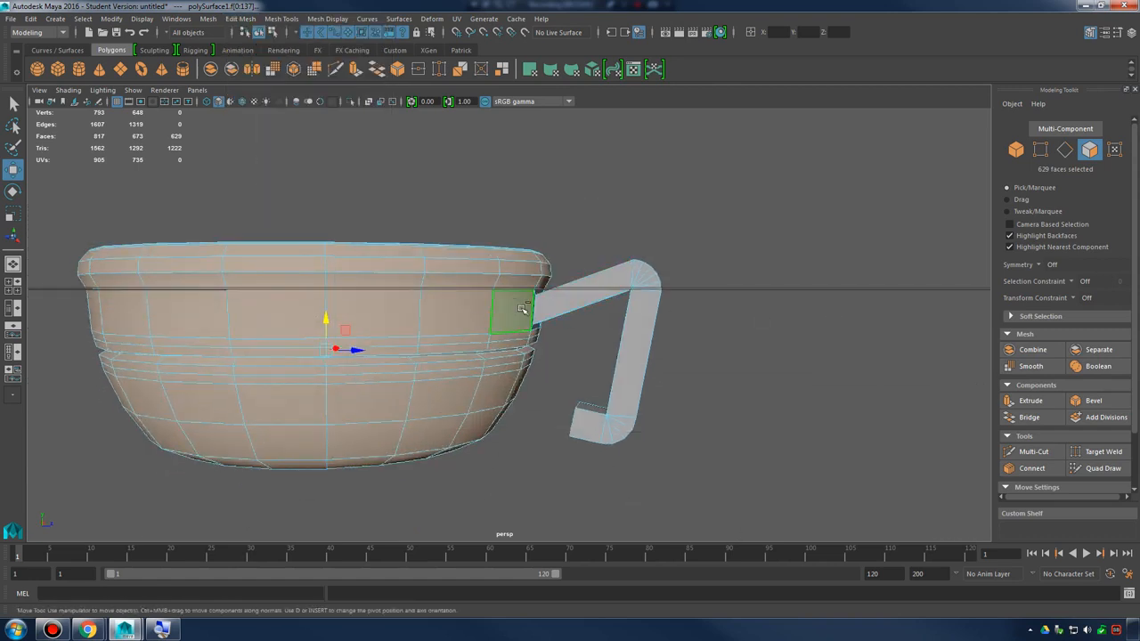
right_click(503, 304, "shift")
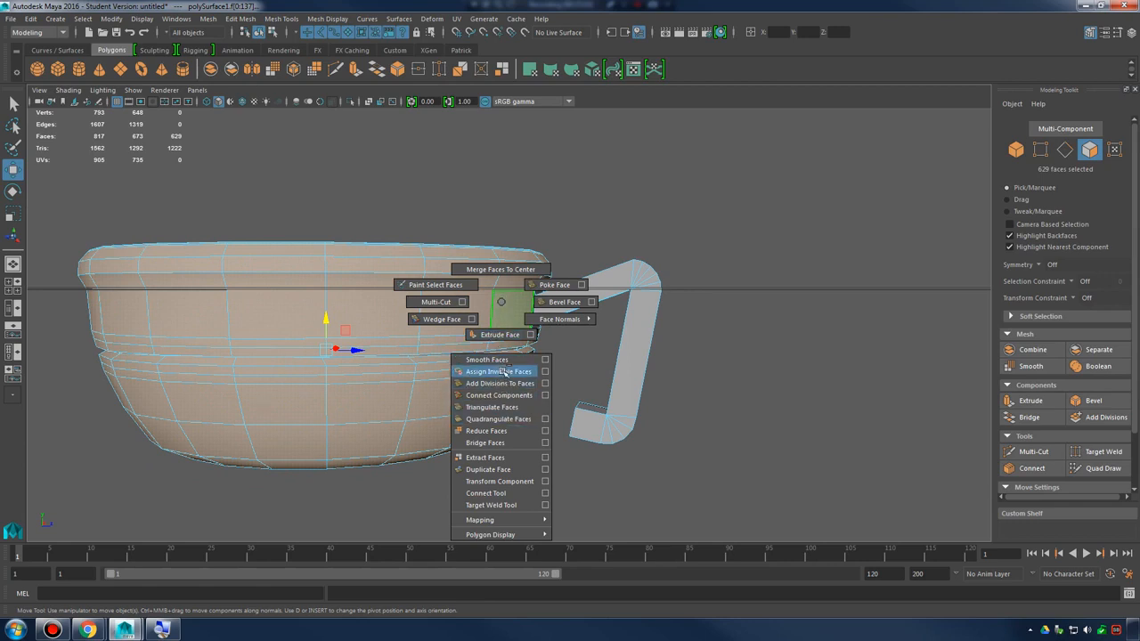
left_click(546, 470)
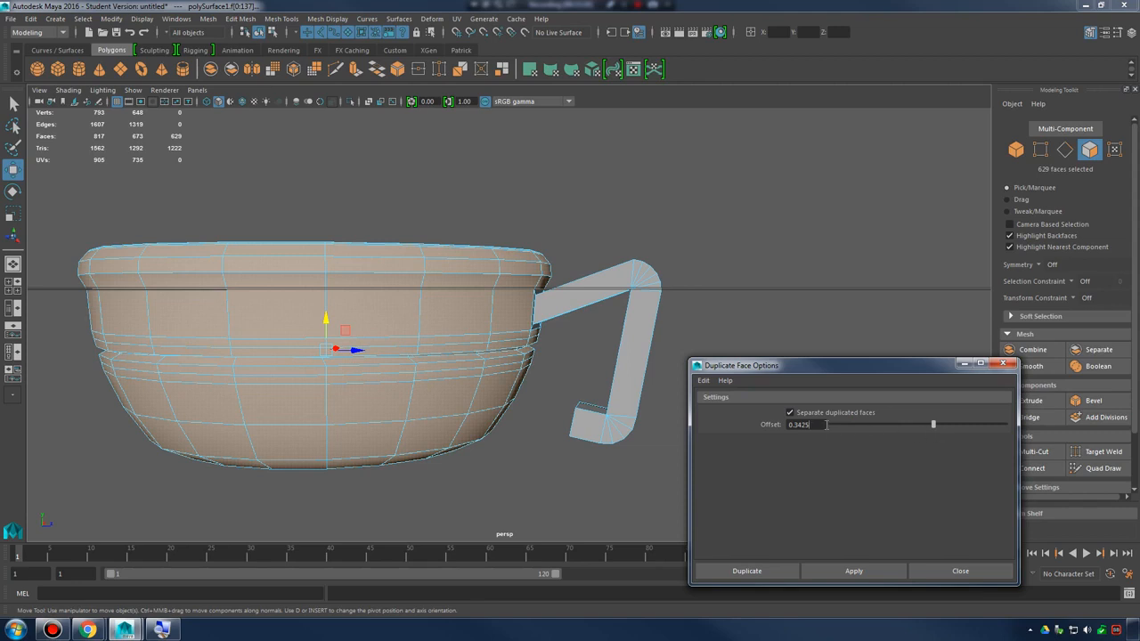
type("0")
key("Return")
left_click(862, 571)
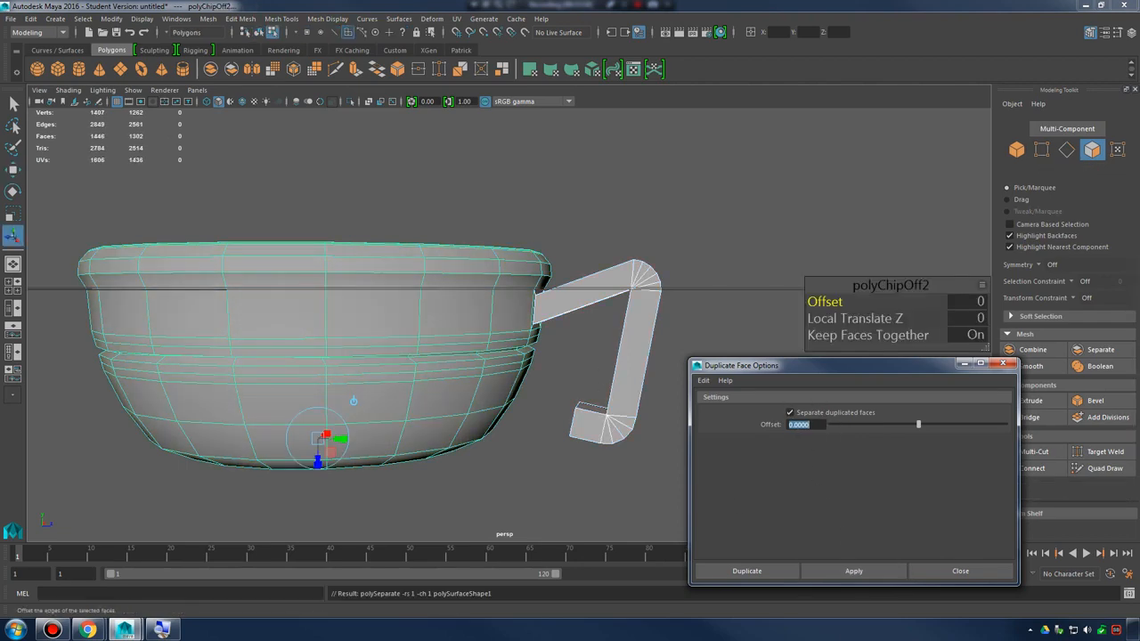
Return to object mode and select the overlapping original and duplicated bowls in turn to tell them apart
left_click_drag(616, 309, 534, 320, "alt")
right_click_drag(481, 287, 538, 270)
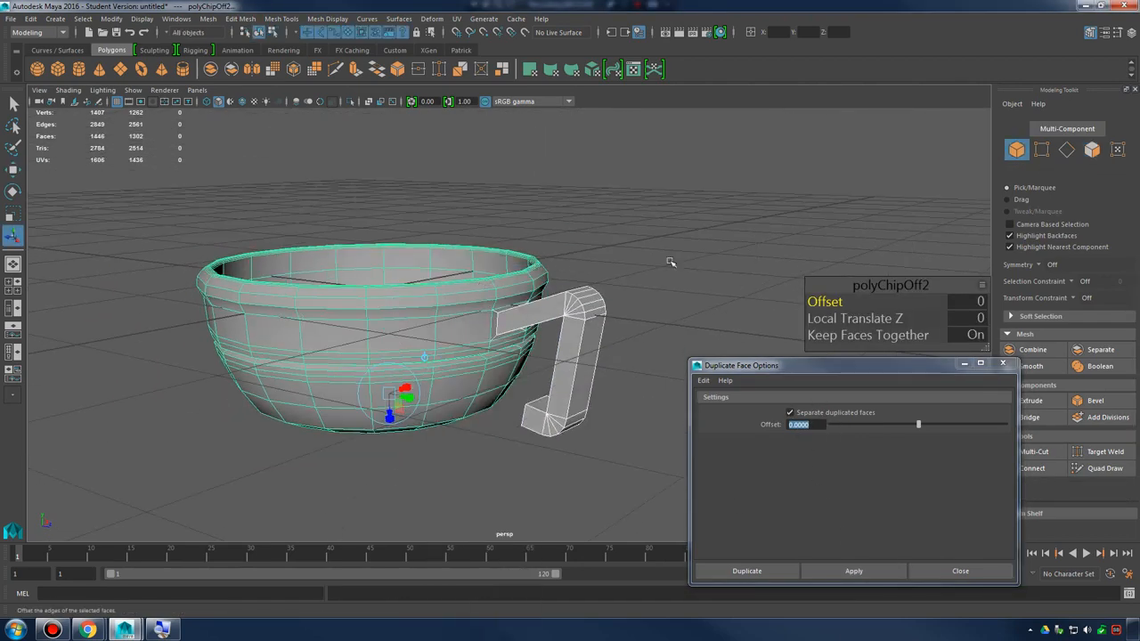
left_click(671, 264)
left_click_drag(672, 272, 580, 298, "alt")
left_click(629, 298)
left_click_drag(491, 242, 655, 417)
left_click(756, 245)
left_click_drag(756, 245, 676, 267, "alt")
left_click(478, 309)
left_click_drag(599, 311, 570, 313, "alt")
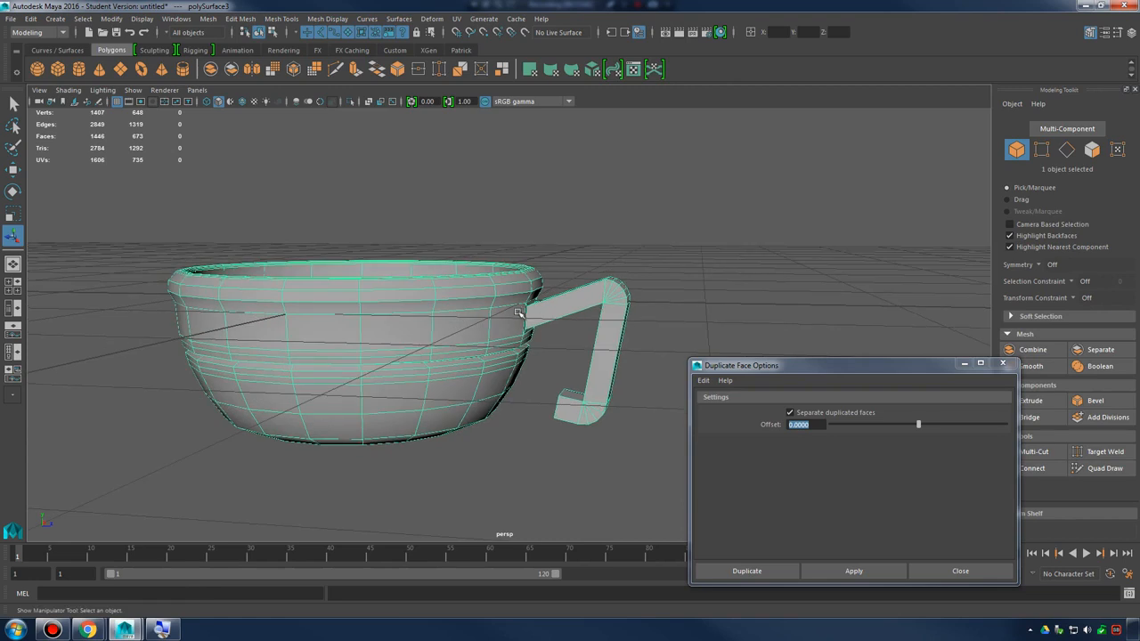
left_click(525, 318)
left_click(501, 315)
left_click(666, 347)
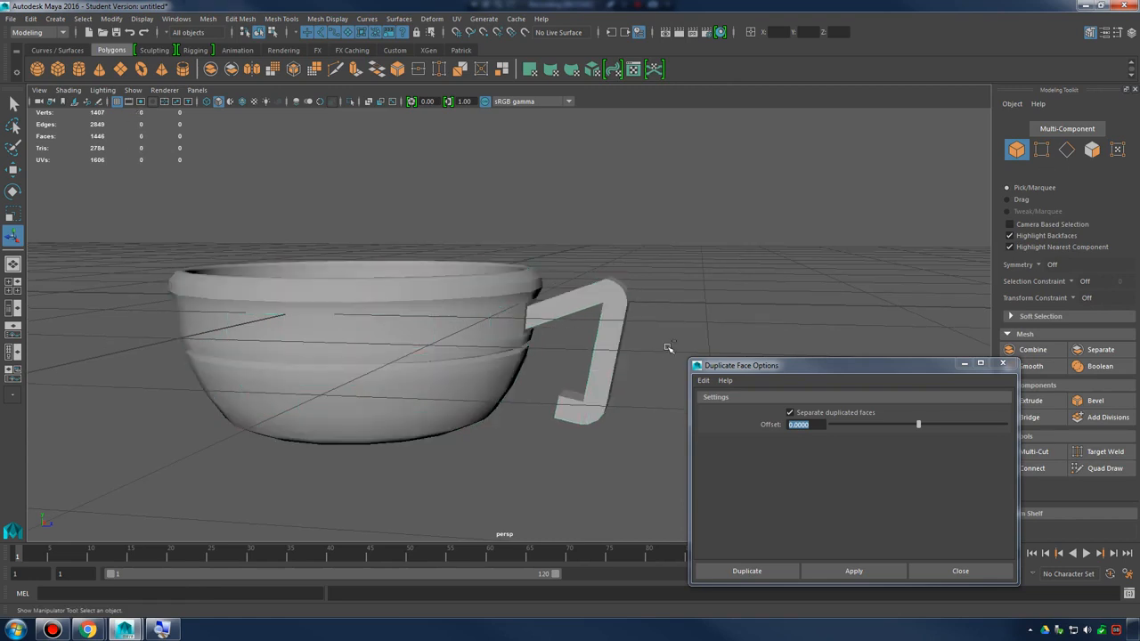
left_click_drag(382, 239, 549, 362)
left_click_drag(137, 190, 680, 482)
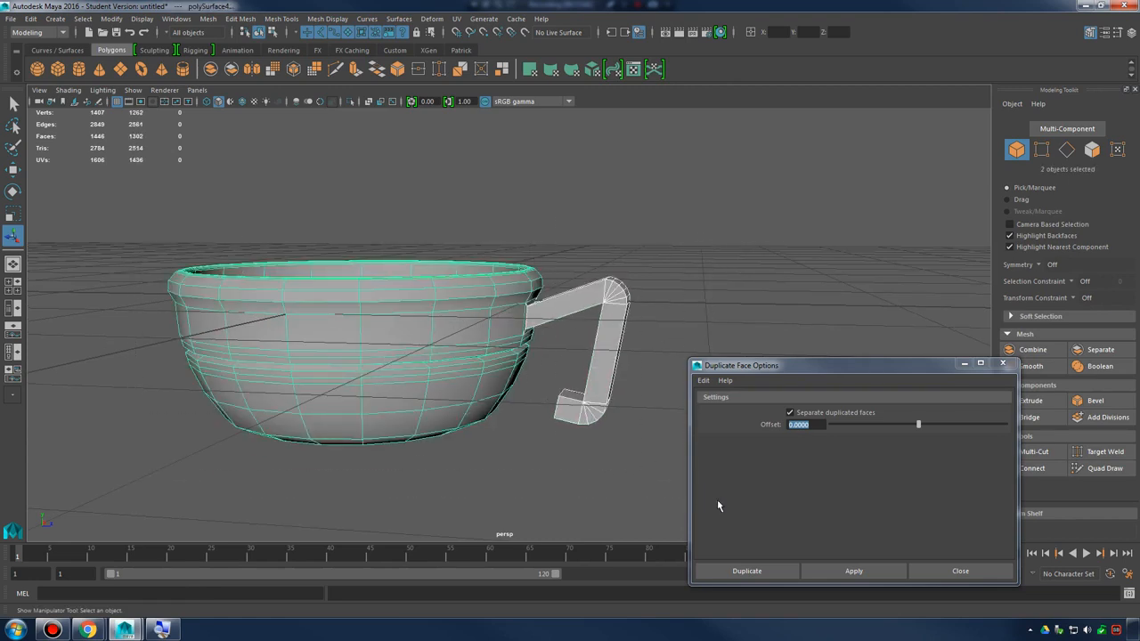
left_click_drag(569, 240, 696, 383, "ctrl")
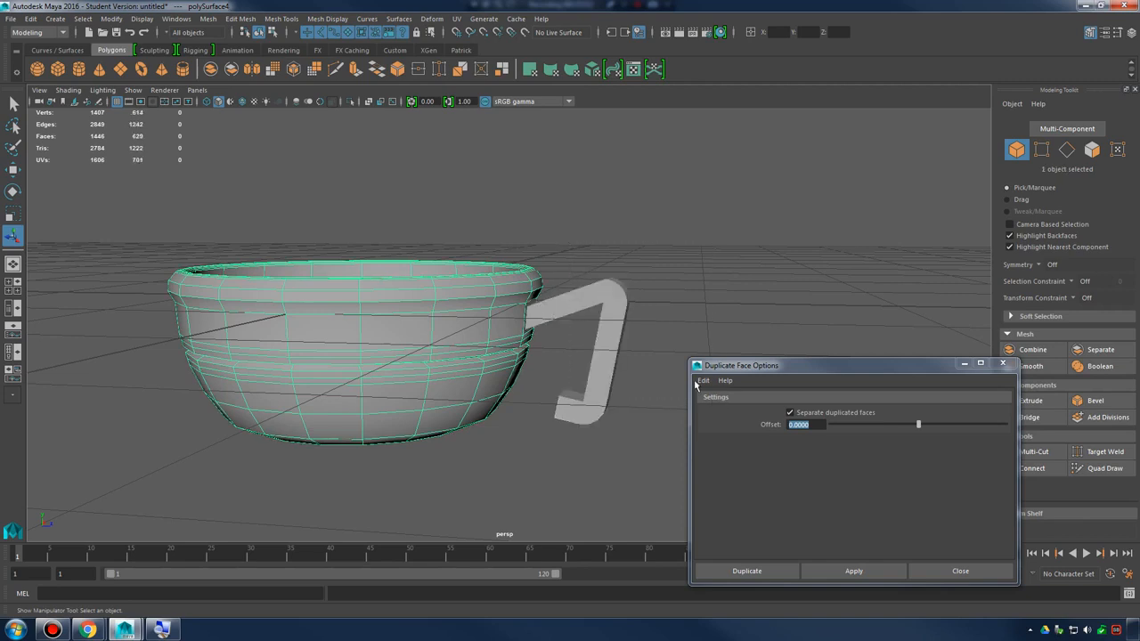
left_click(711, 247)
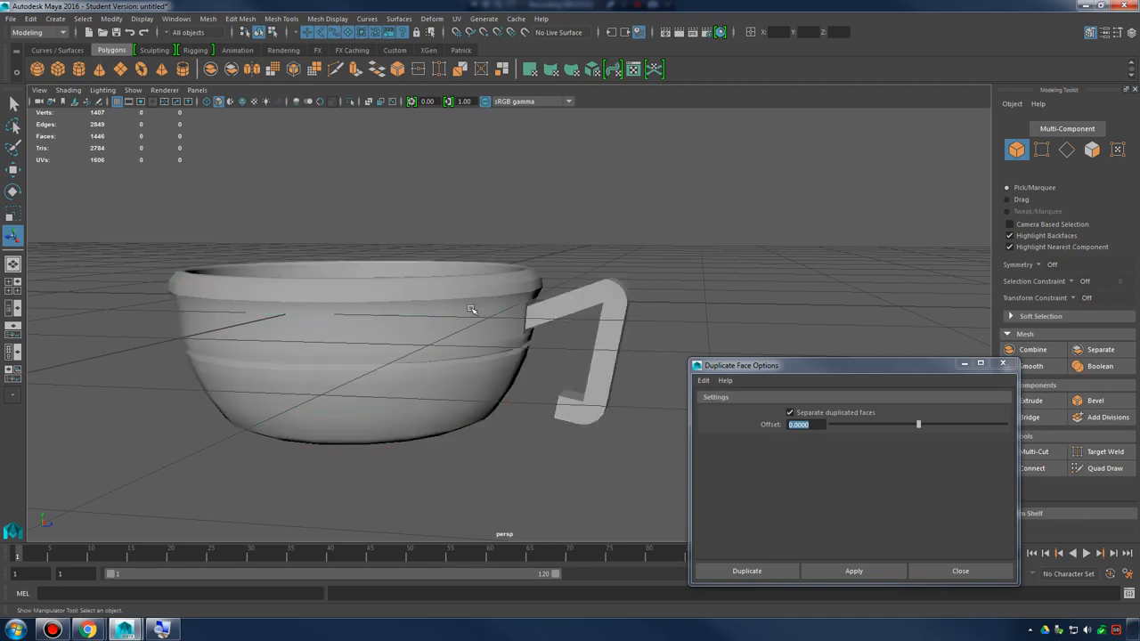
Open the Outliner, expand pSphere1 and polySurface1, and check the surfaces listed under them
left_click(175, 18)
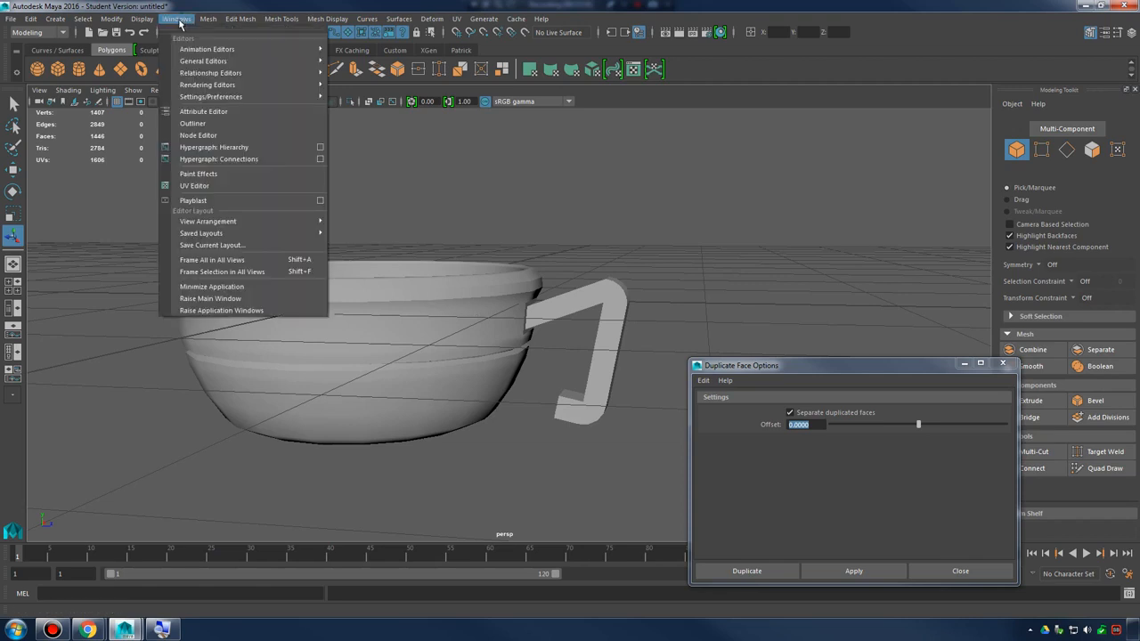
left_click(222, 126)
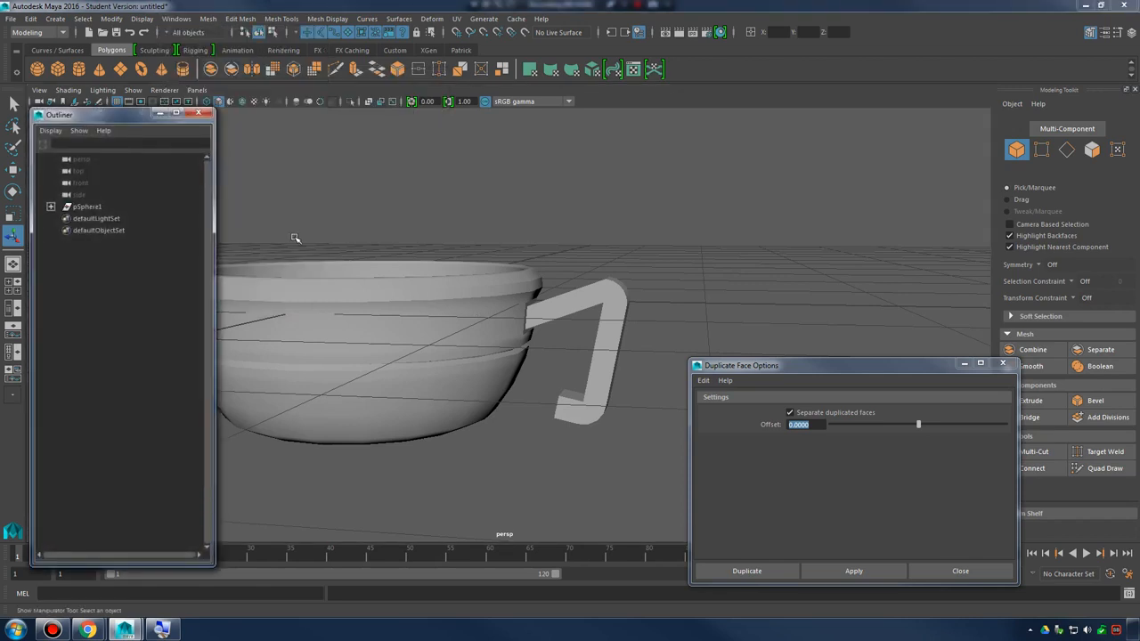
left_click_drag(215, 211, 176, 211)
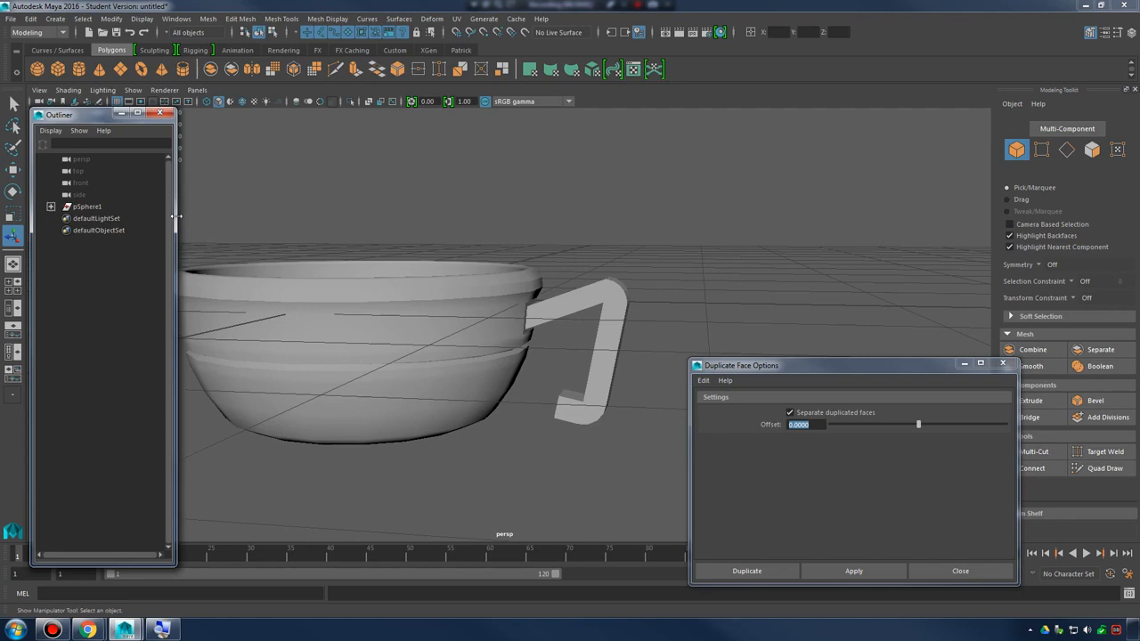
left_click(51, 207)
left_click(100, 207)
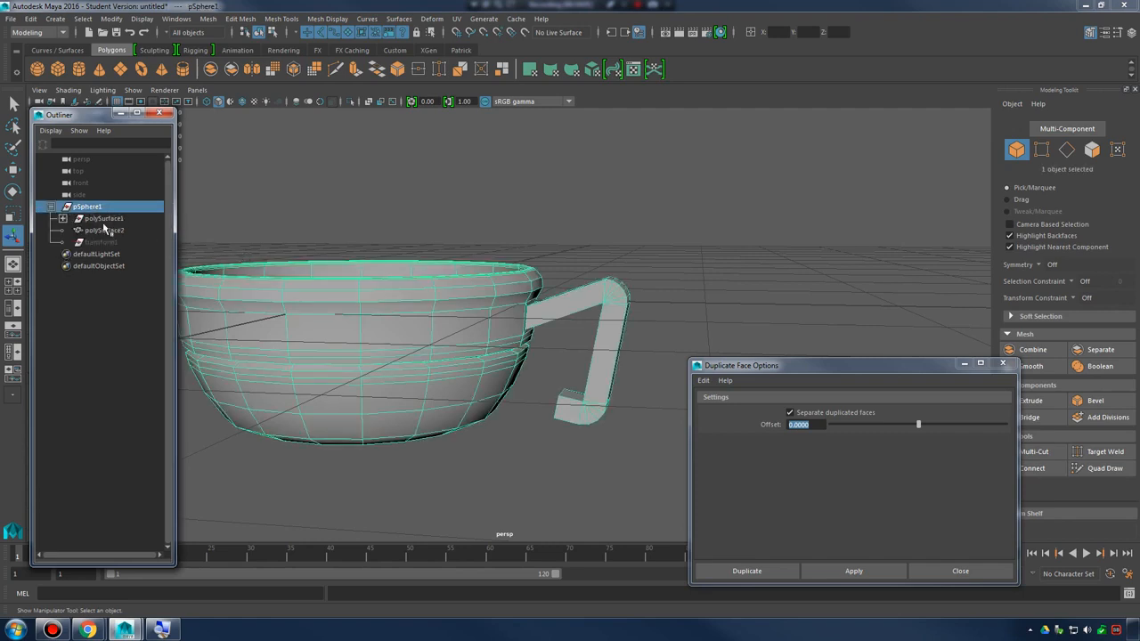
left_click(63, 218)
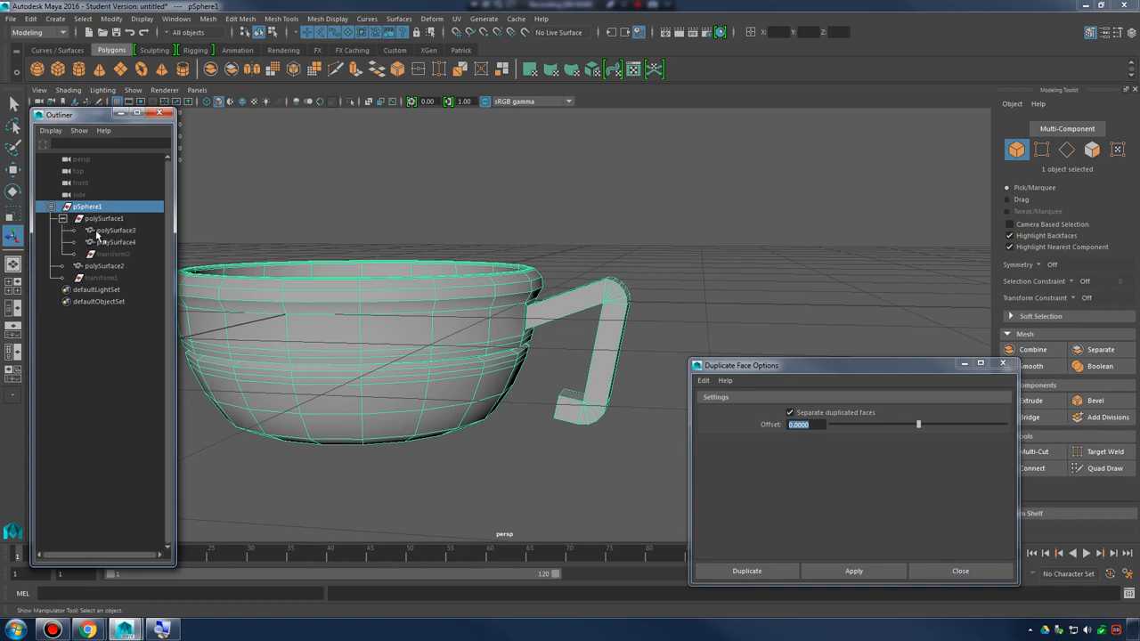
left_click(114, 266)
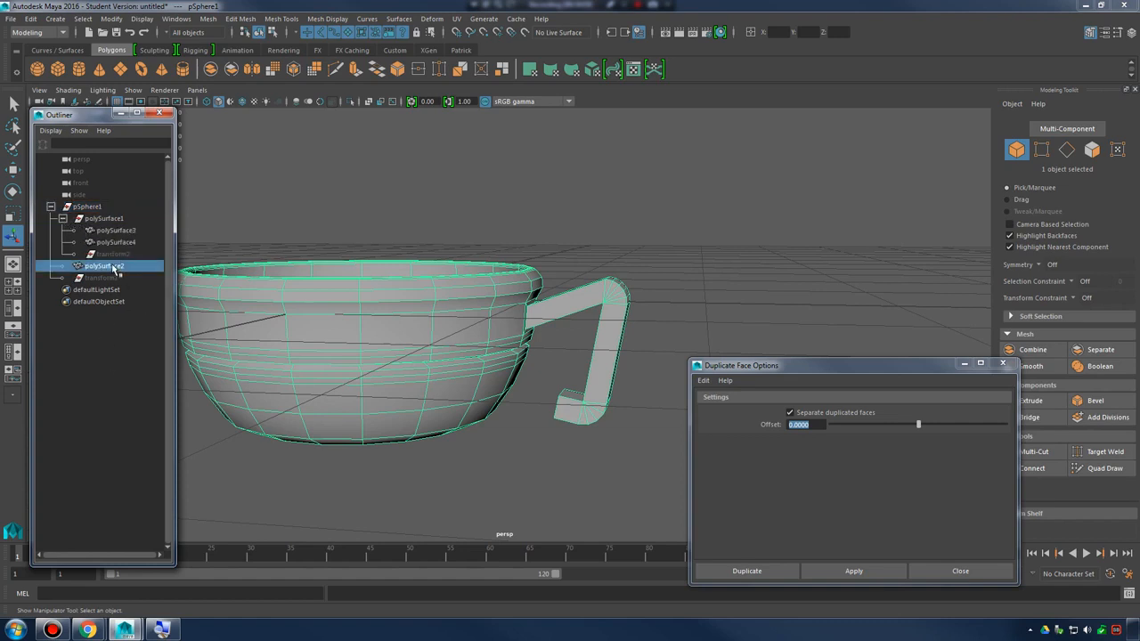
left_click(122, 231)
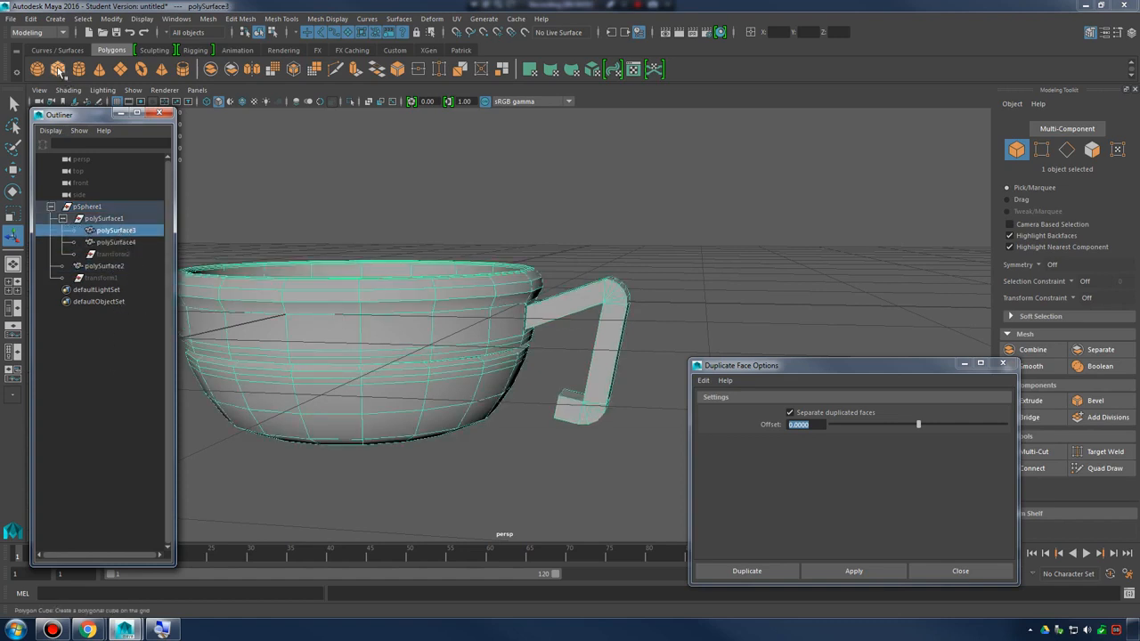
Clear the selection and delete all construction history in the scene
left_click(106, 310)
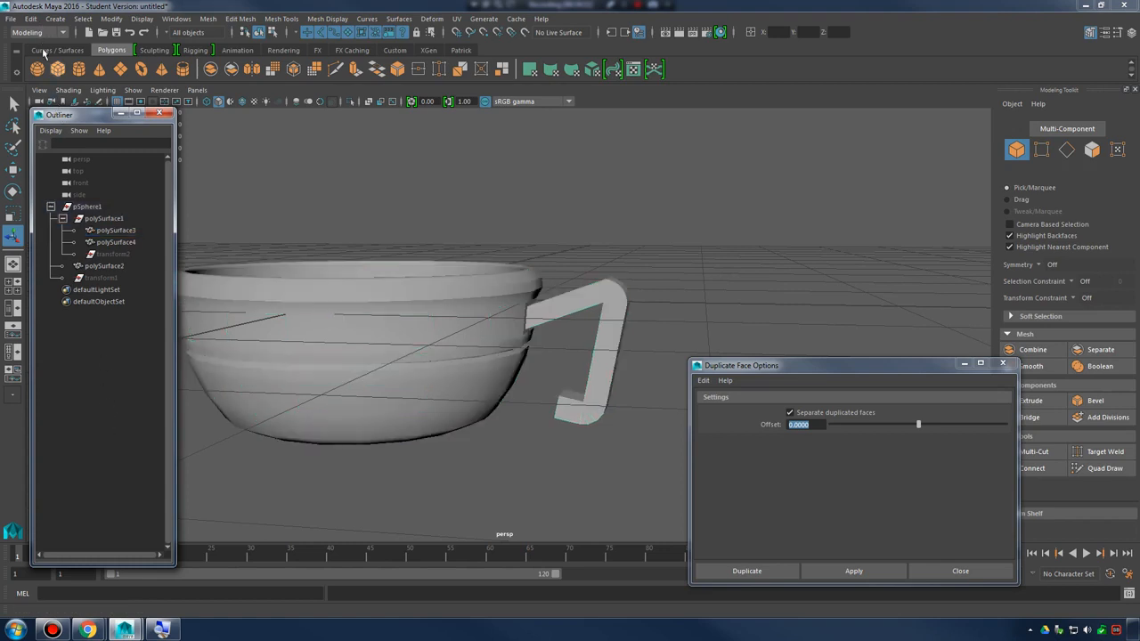
left_click(30, 18)
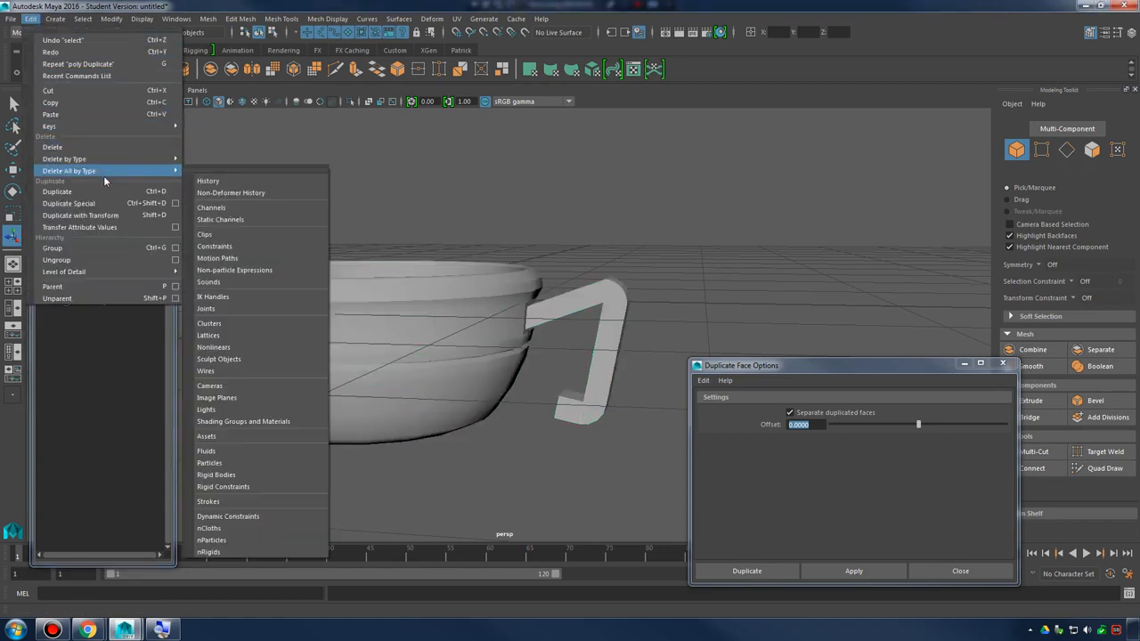
mouse_move(138, 171)
left_click(207, 181)
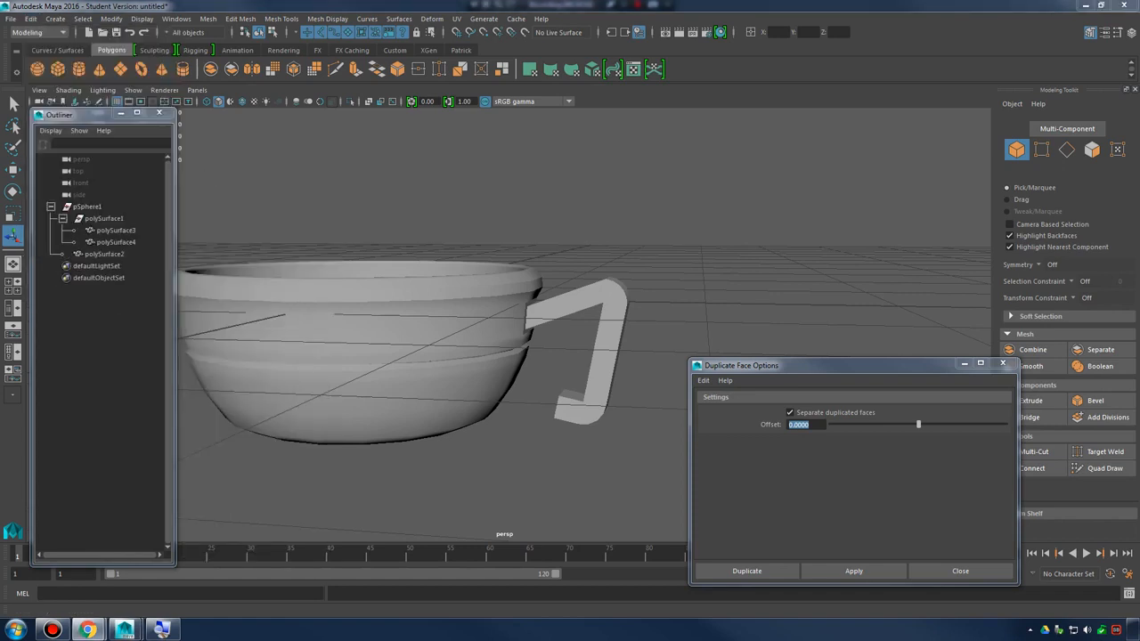
Select polySurface2 and frame it, and compare it with polySurface3 to identify both objects
left_click(126, 254)
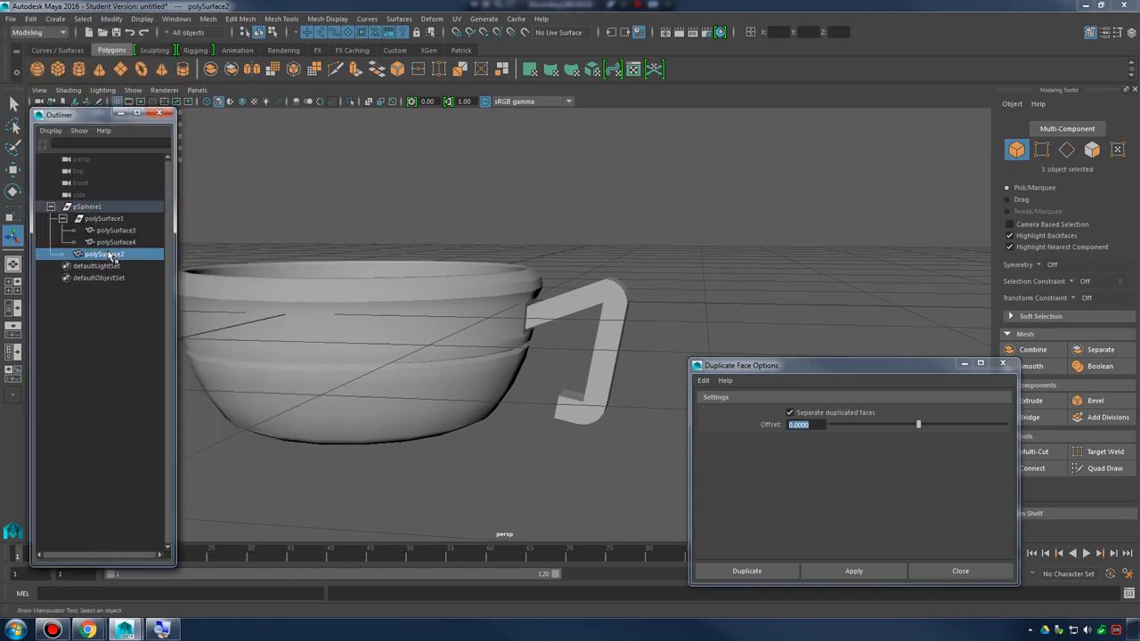
key("f")
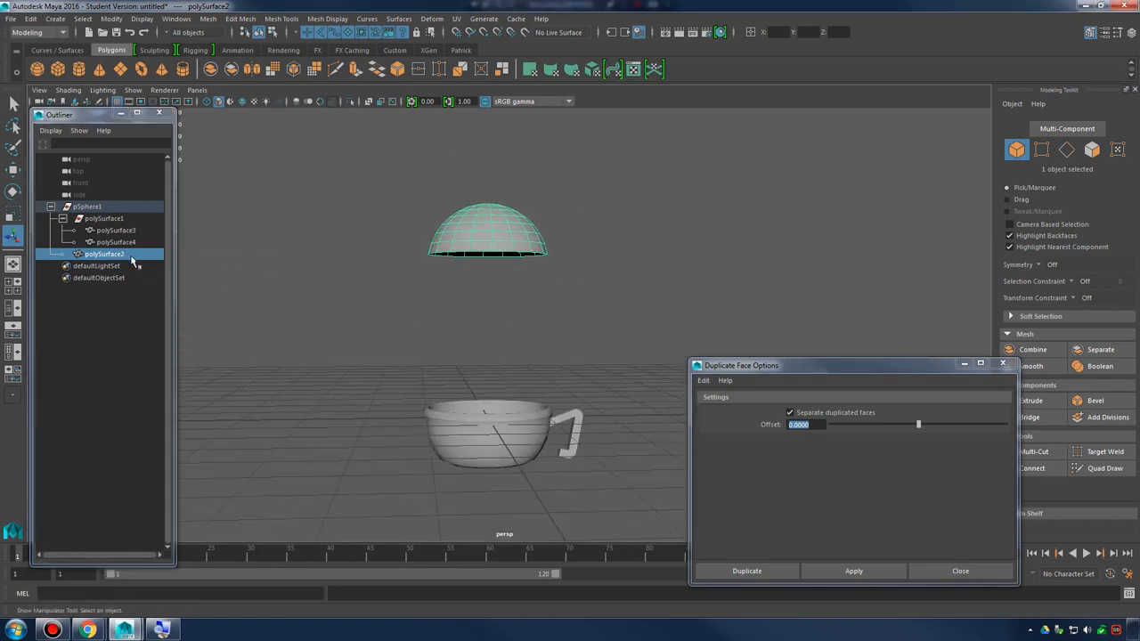
left_click_drag(484, 305, 552, 298, "alt")
left_click(115, 230)
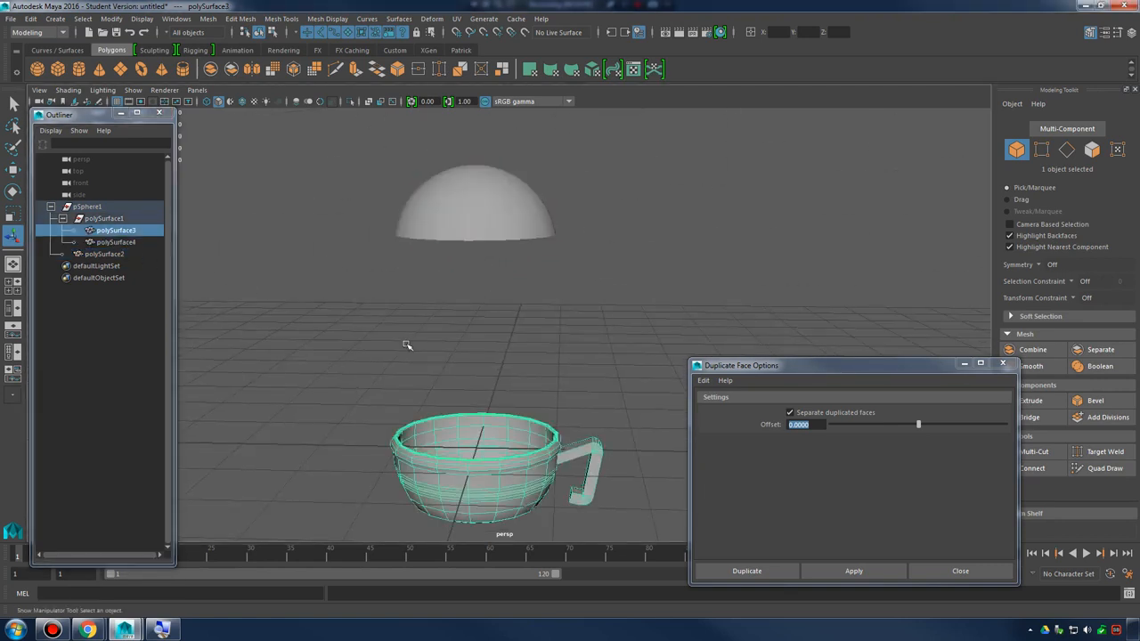
left_click_drag(406, 345, 437, 372, "alt")
Move polySurface4, the duplicated bowl, along the Z axis away from the bowl with the handle
left_click(155, 242)
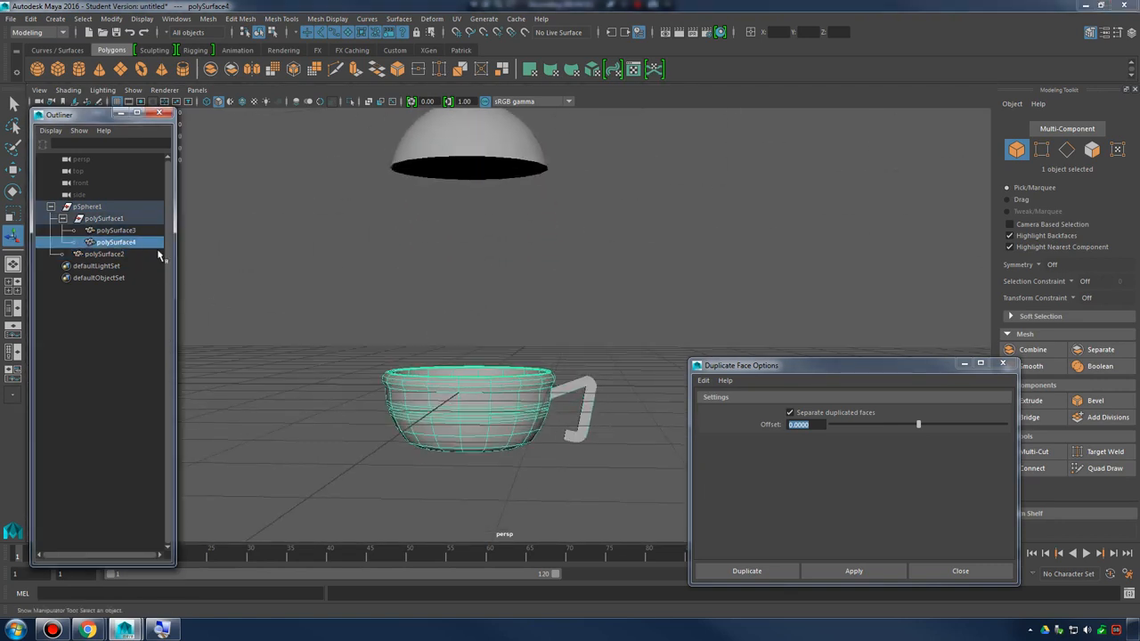
key("w")
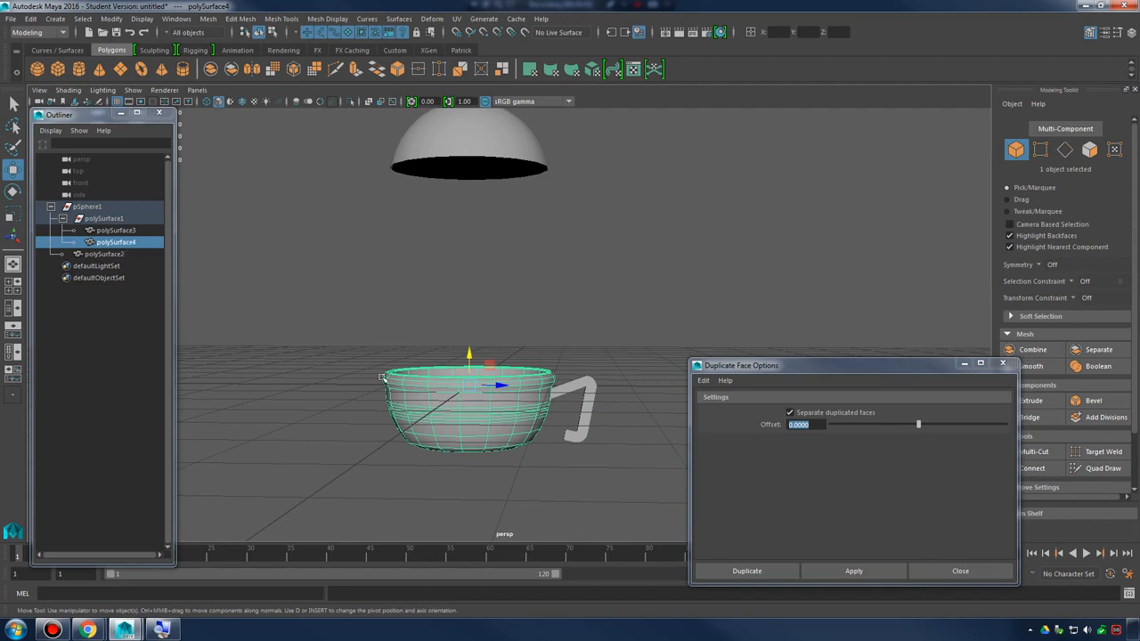
left_click_drag(499, 385, 326, 385)
Examine the opening in the duplicated bowl's wall beside the original bowl from several angles
middle_click_drag(421, 374, 542, 342, "alt")
left_click_drag(541, 343, 556, 374, "alt")
right_click_drag(557, 374, 605, 356, "alt")
left_click_drag(605, 356, 614, 347, "alt")
right_click_drag(614, 347, 437, 363, "alt")
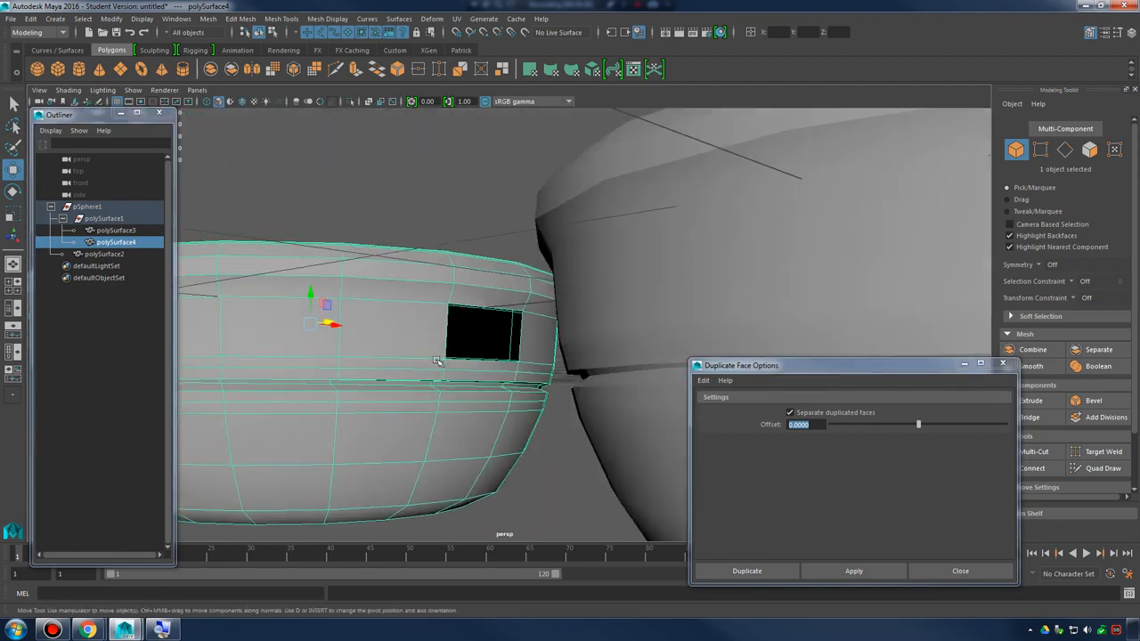
left_click_drag(437, 363, 553, 333, "alt")
right_click_drag(478, 281, 575, 266)
left_click_drag(577, 267, 534, 277, "alt")
right_click_drag(534, 278, 392, 275, "alt")
left_click_drag(392, 275, 298, 314, "alt")
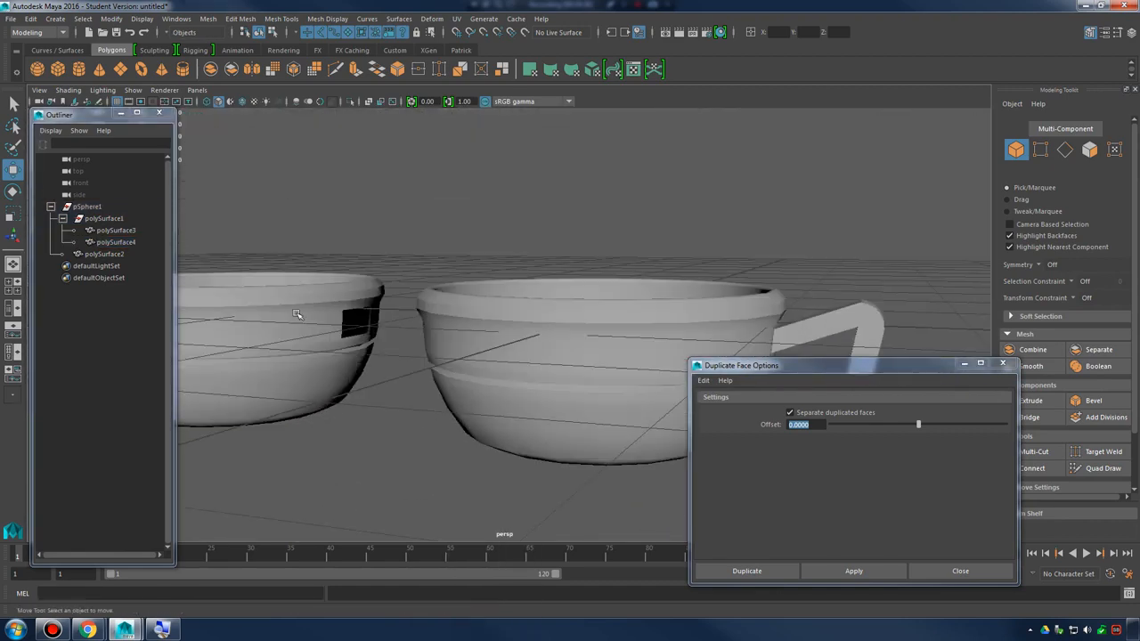
left_click(306, 311)
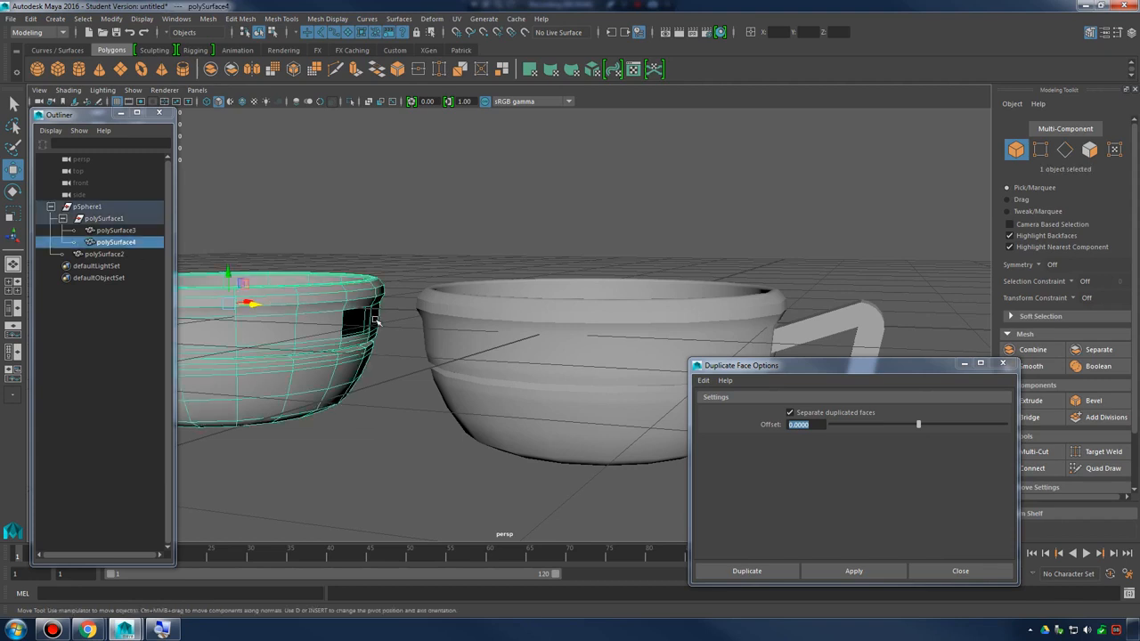
Minimize the Duplicate Face Options window and move polySurface4 farther along the Z axis from the bowl with the handle
scroll(376, 320, "down", 4)
scroll(386, 322, "up", 3)
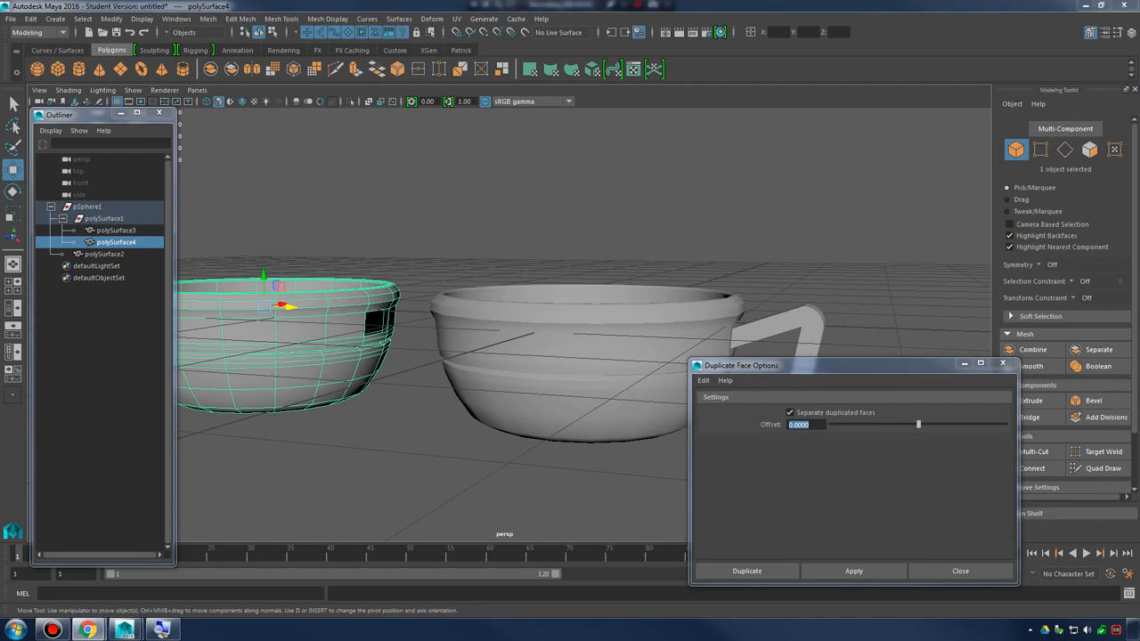
scroll(511, 254, "up", 5)
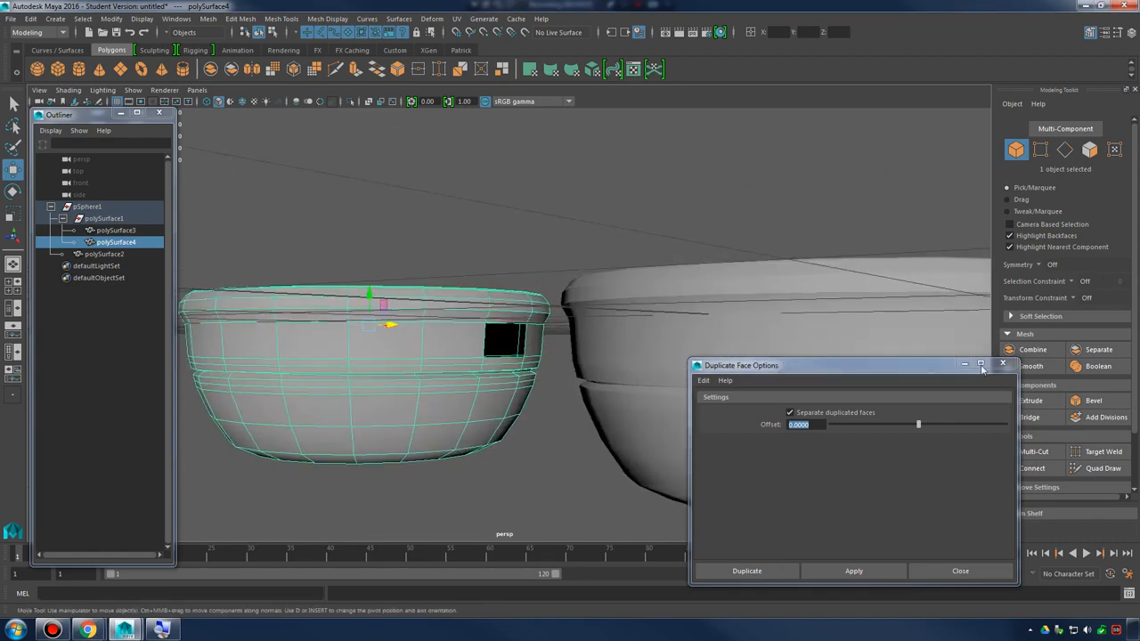
left_click(968, 364)
mouse_move(750, 317)
left_mouse_down("alt")
mouse_move(690, 342)
mouse_move(737, 325)
left_mouse_up("alt")
left_click(690, 342)
left_click(400, 301)
left_click_drag(437, 315, 327, 315)
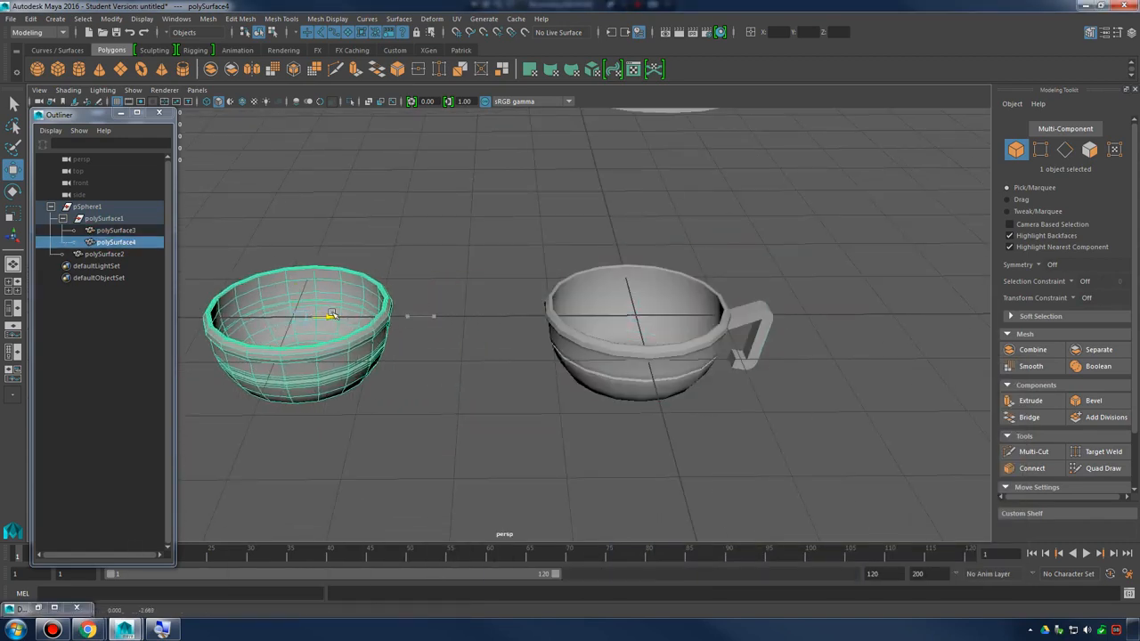
Close the rectangular opening in the wall of polySurface4 with Fill Hole
middle_click_drag(473, 320, 738, 326, "alt")
left_click_drag(739, 326, 690, 311, "alt")
right_click_drag(690, 311, 943, 410, "alt")
middle_click_drag(943, 410, 756, 305, "alt")
left_click_drag(756, 305, 796, 348, "alt")
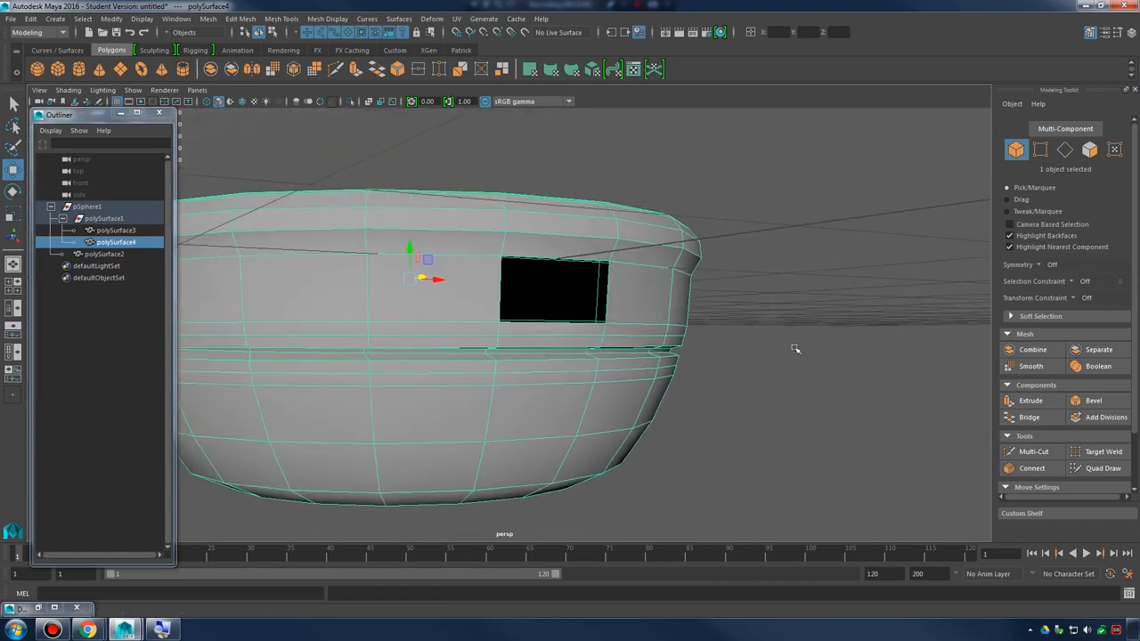
right_click_drag(796, 348, 727, 336, "alt")
left_click_drag(727, 335, 746, 341, "alt")
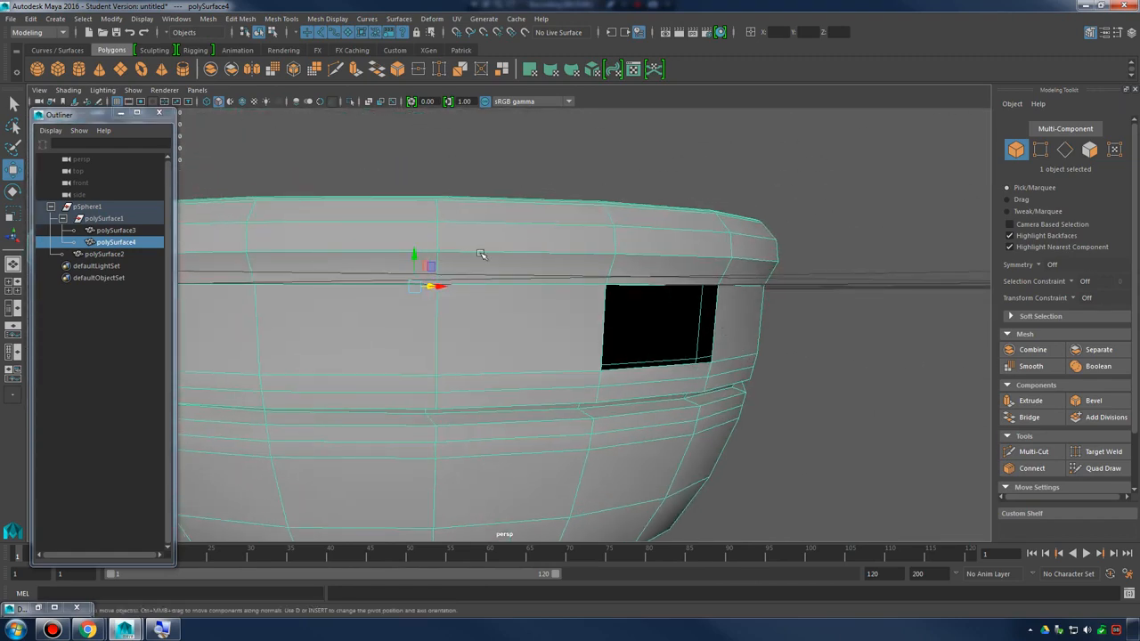
left_click(208, 19)
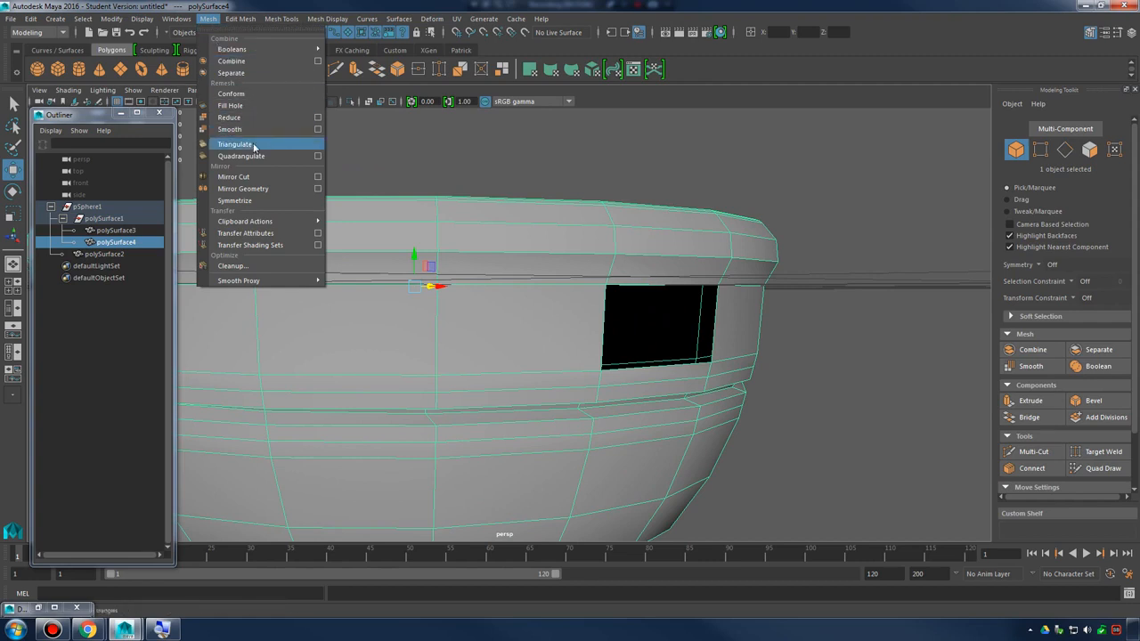
left_click(234, 105)
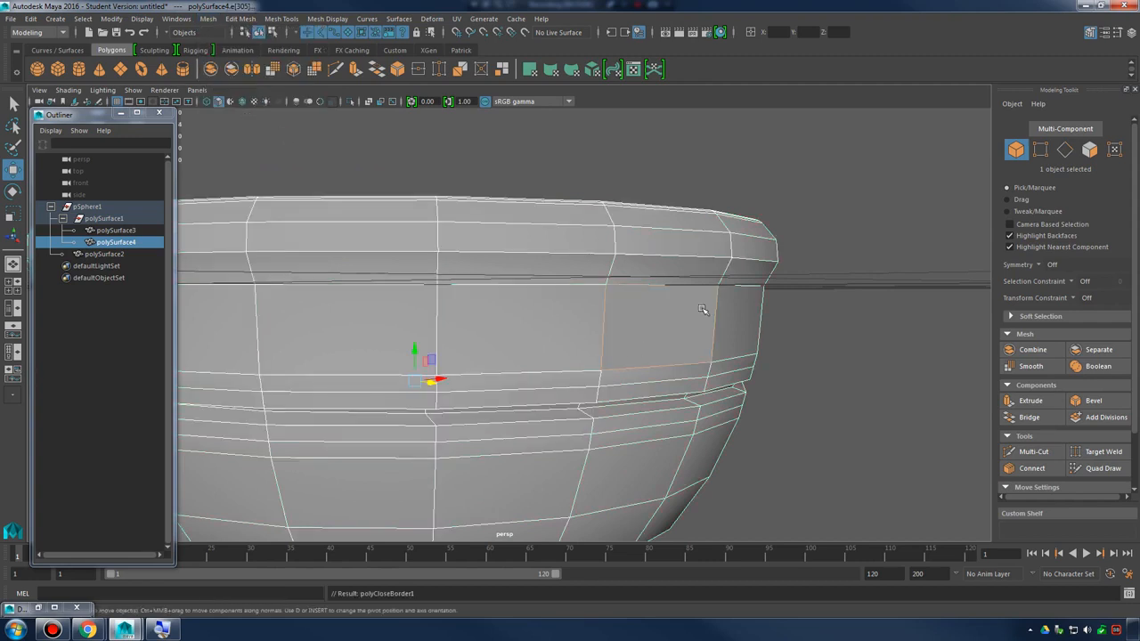
Return to object mode and apply Soften Edge to the whole of polySurface4, the duplicated bowl
right_click_drag(702, 288, 753, 268)
left_click(823, 322)
left_click_drag(827, 325, 831, 330, "alt")
left_click(727, 321)
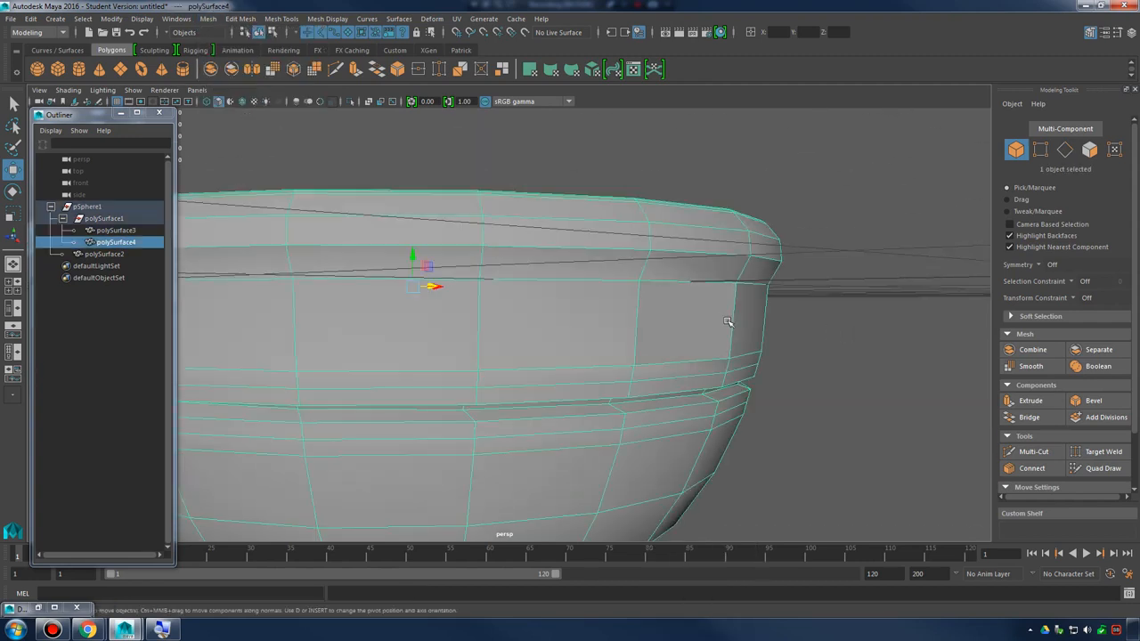
left_click(341, 20)
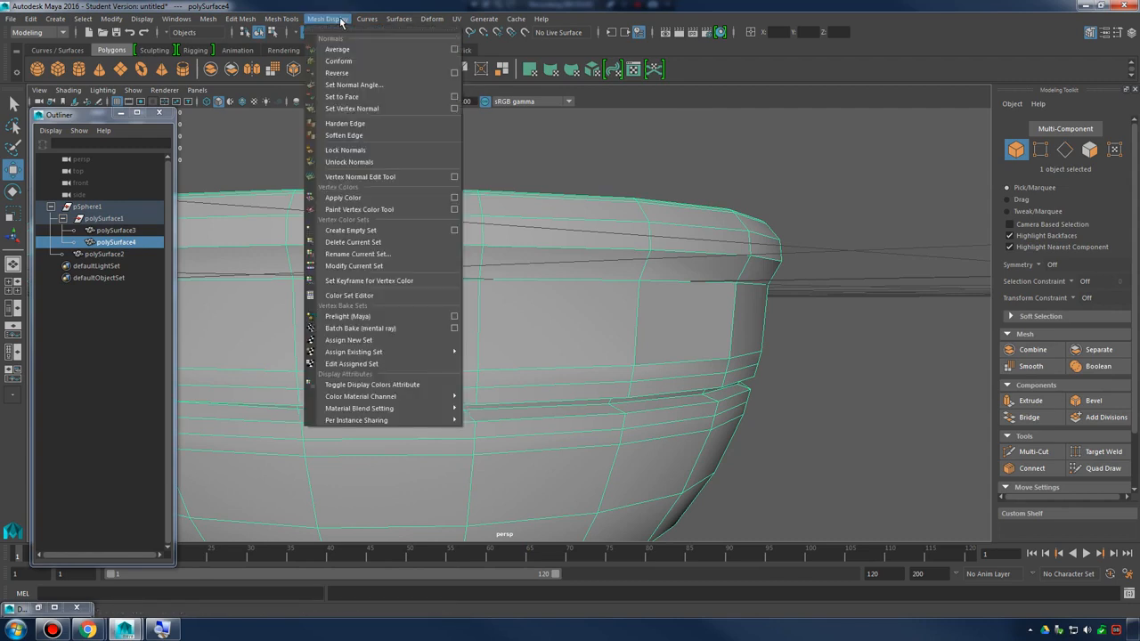
left_click(344, 136)
right_click_drag(648, 280, 729, 246)
left_click(846, 299)
scroll(837, 304, "down", 5)
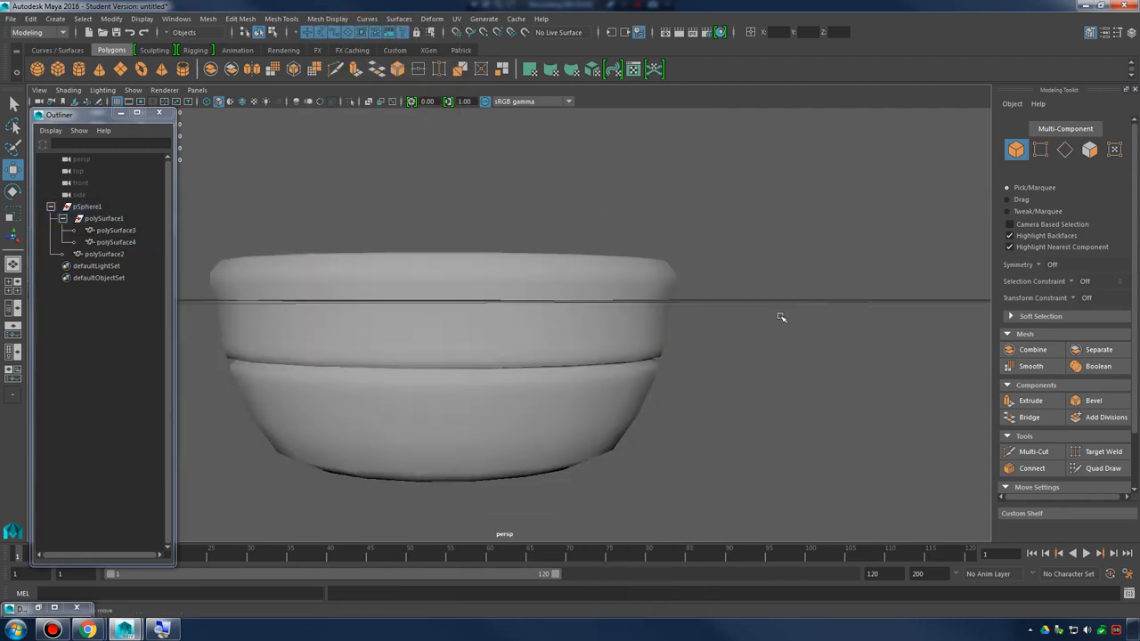
Examine the shading of the filled wall on the duplicated bowl and compare it with the bowl with the handle
left_click_drag(780, 318, 705, 326, "alt")
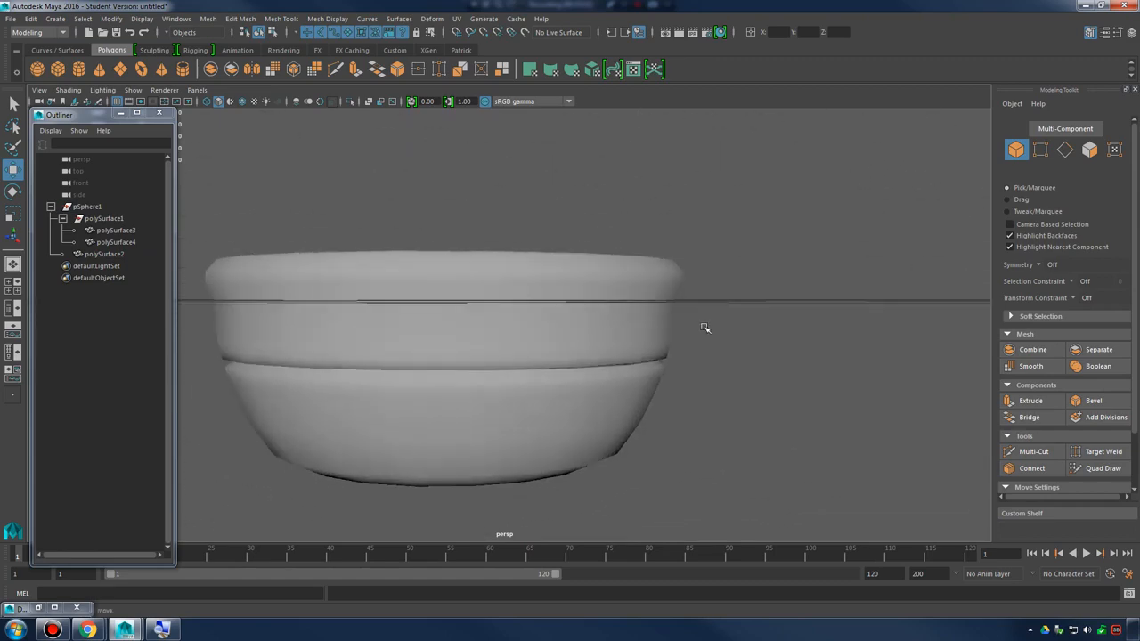
left_click(570, 322)
right_click_drag(570, 323, 844, 352, "alt")
scroll(685, 346, "down", 4)
left_click_drag(844, 352, 406, 326, "alt")
left_click(842, 356)
scroll(842, 356, "down", 4)
scroll(636, 333, "up", 3)
middle_click_drag(407, 326, 277, 325, "alt")
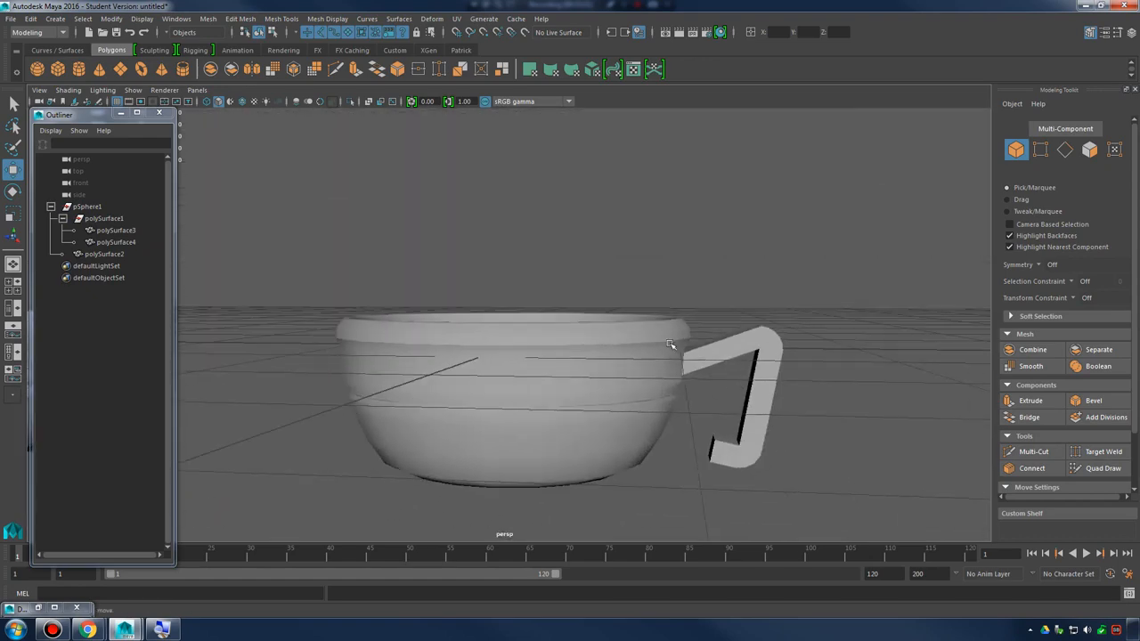
left_click(674, 345)
left_click(771, 287)
middle_click_drag(513, 310, 614, 329, "alt")
scroll(618, 297, "down", 2)
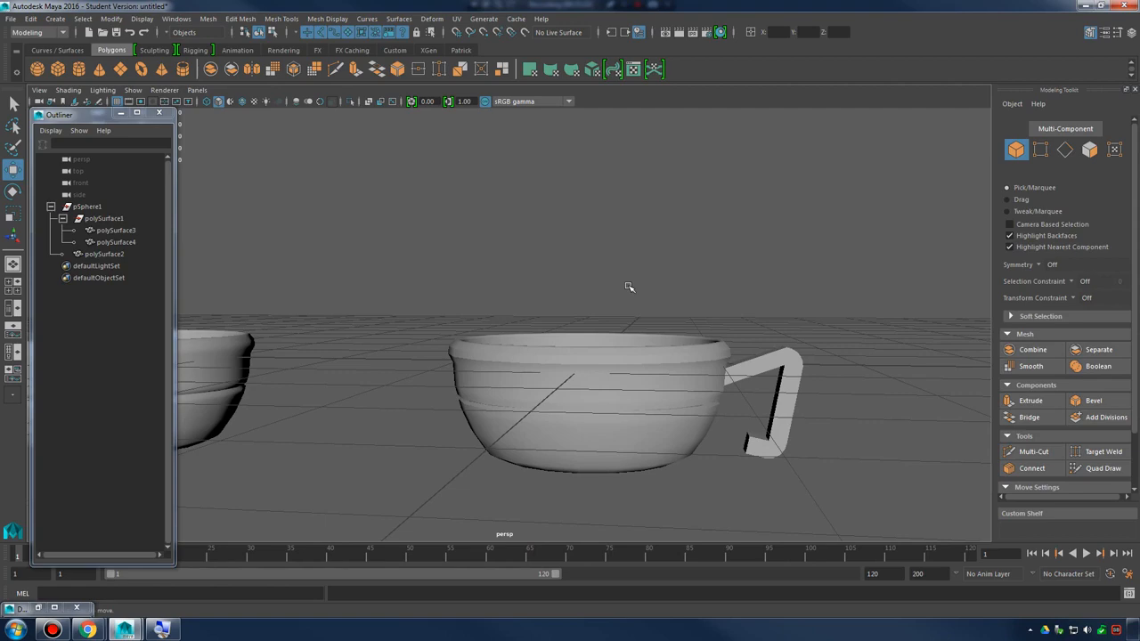
Select one large face on the upper outer wall of polySurface3 and apply Poke to it
left_click(655, 377)
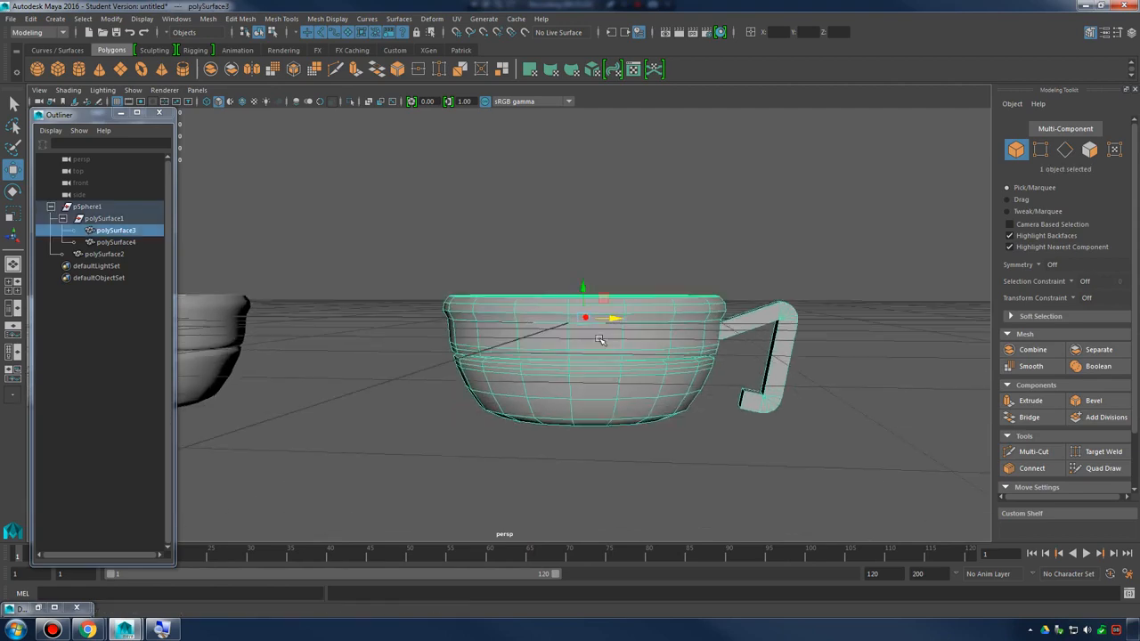
scroll(668, 351, "up", 6)
left_click_drag(676, 331, 594, 323, "alt")
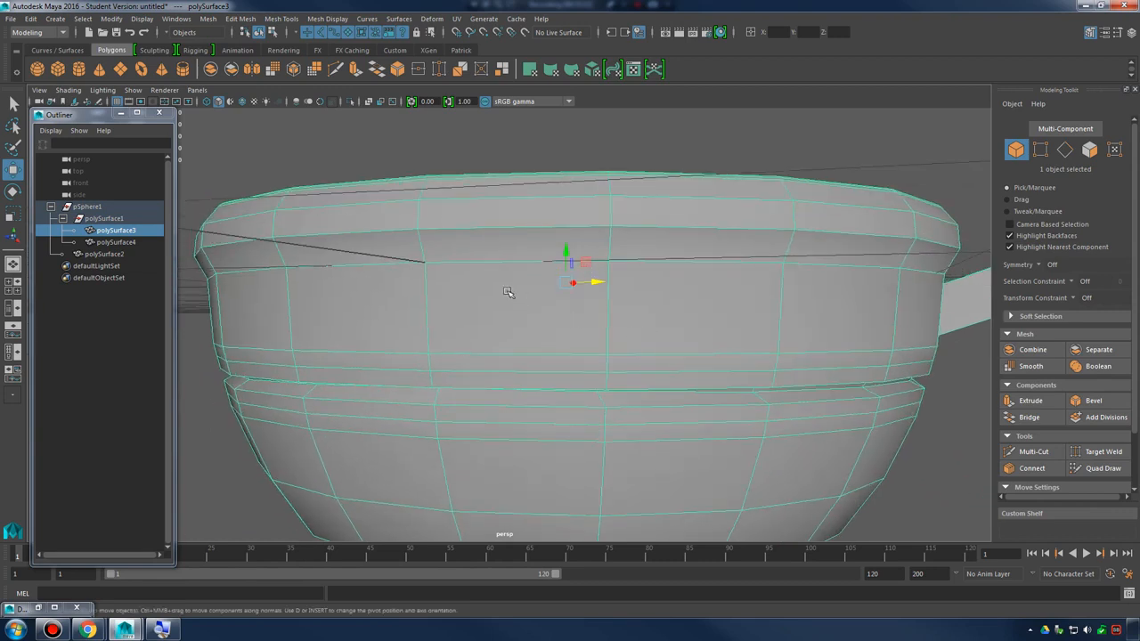
right_click_drag(509, 272, 541, 318)
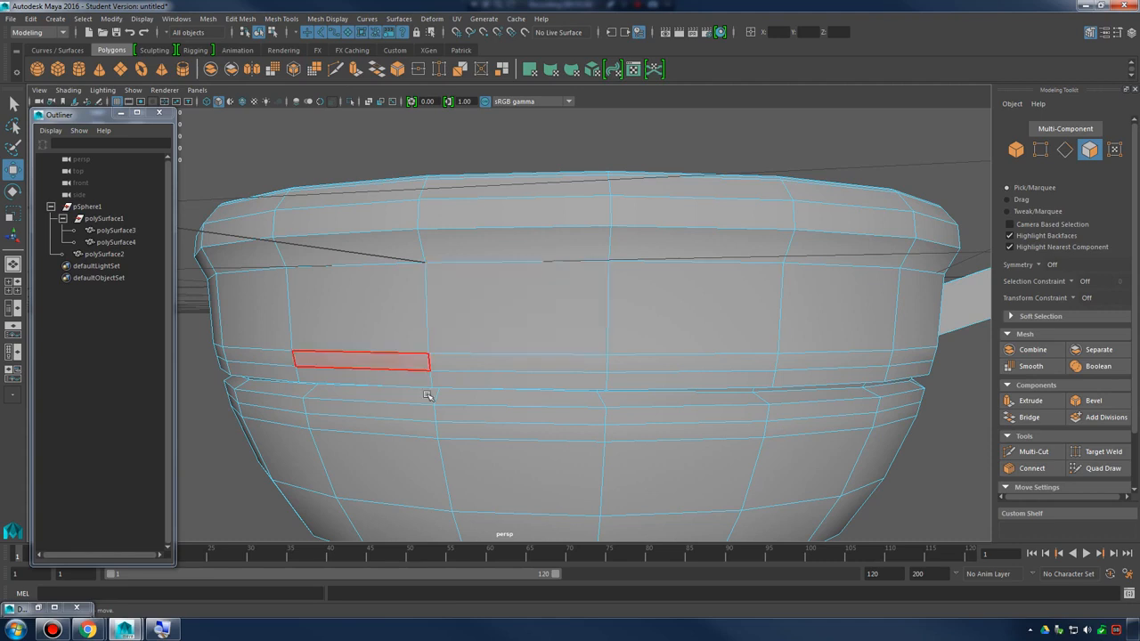
left_click(509, 290)
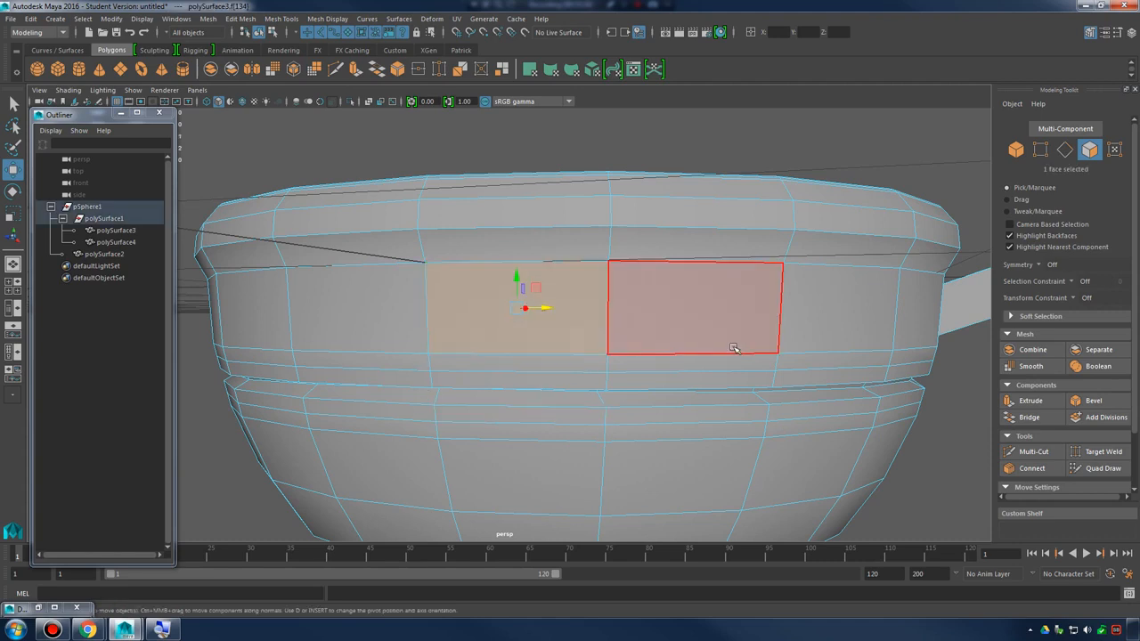
left_click(244, 19)
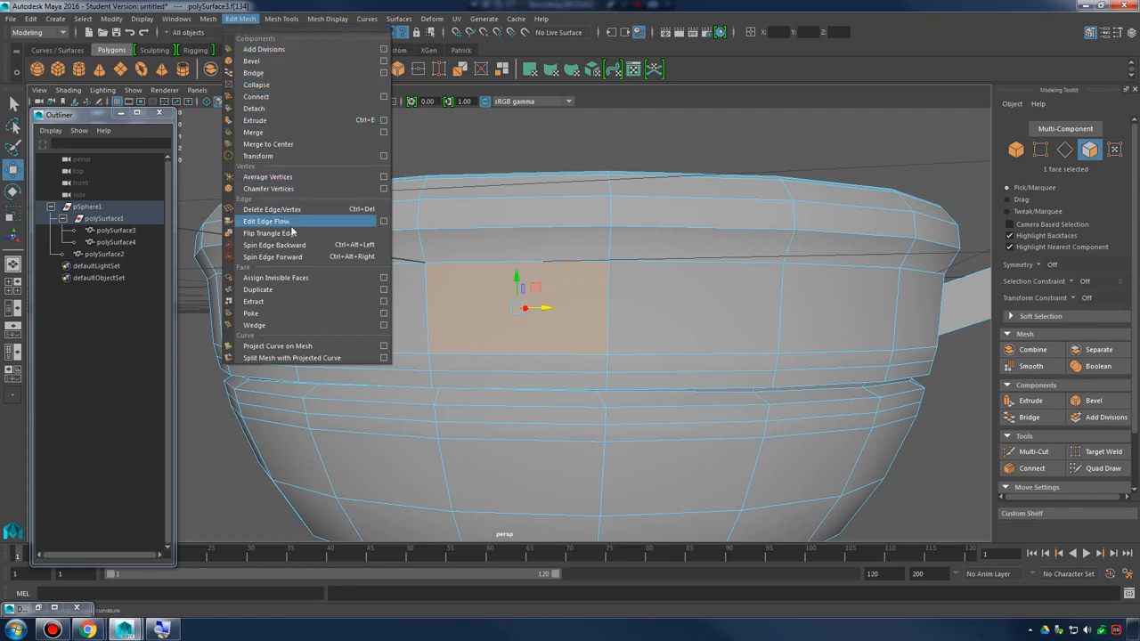
left_click(296, 314)
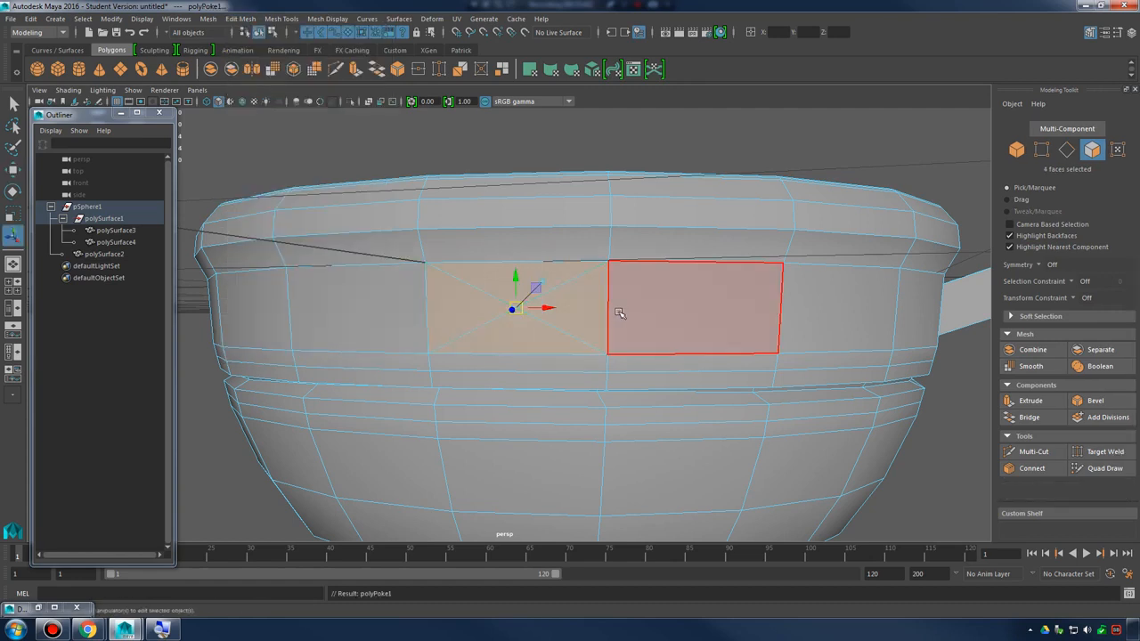
Select the centre vertex of the poked face with the Move tool, and return to object mode with nothing selected
left_click_drag(618, 313, 483, 324, "alt")
right_click_drag(483, 323, 635, 326, "alt")
left_click_drag(636, 326, 643, 300, "alt")
right_click_drag(549, 258, 589, 229)
right_click_drag(516, 300, 471, 275)
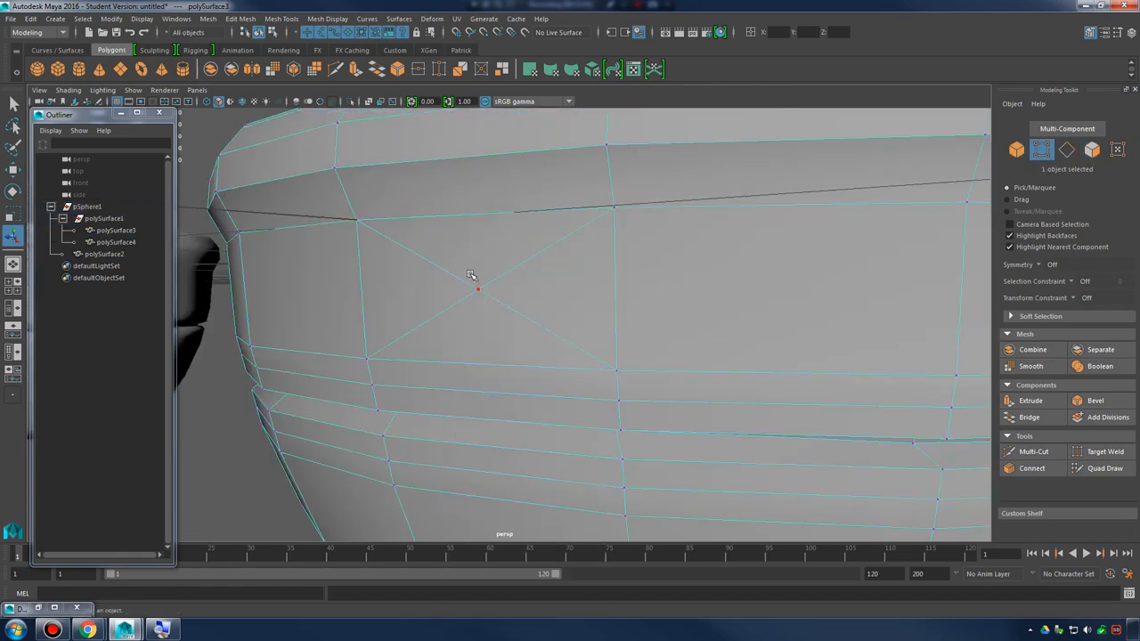
left_click(471, 275)
left_click_drag(475, 285, 549, 318, "alt")
key("w")
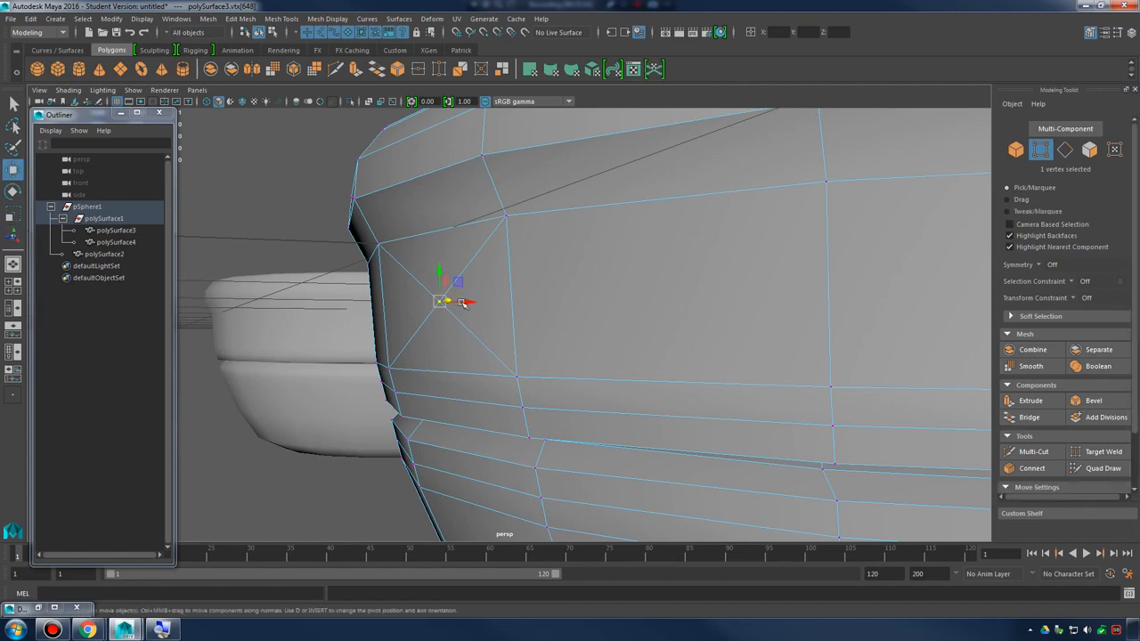
left_click_drag(465, 302, 617, 340, "alt")
left_click_drag(476, 340, 584, 337, "alt")
right_click_drag(609, 288, 669, 260)
left_click(812, 348)
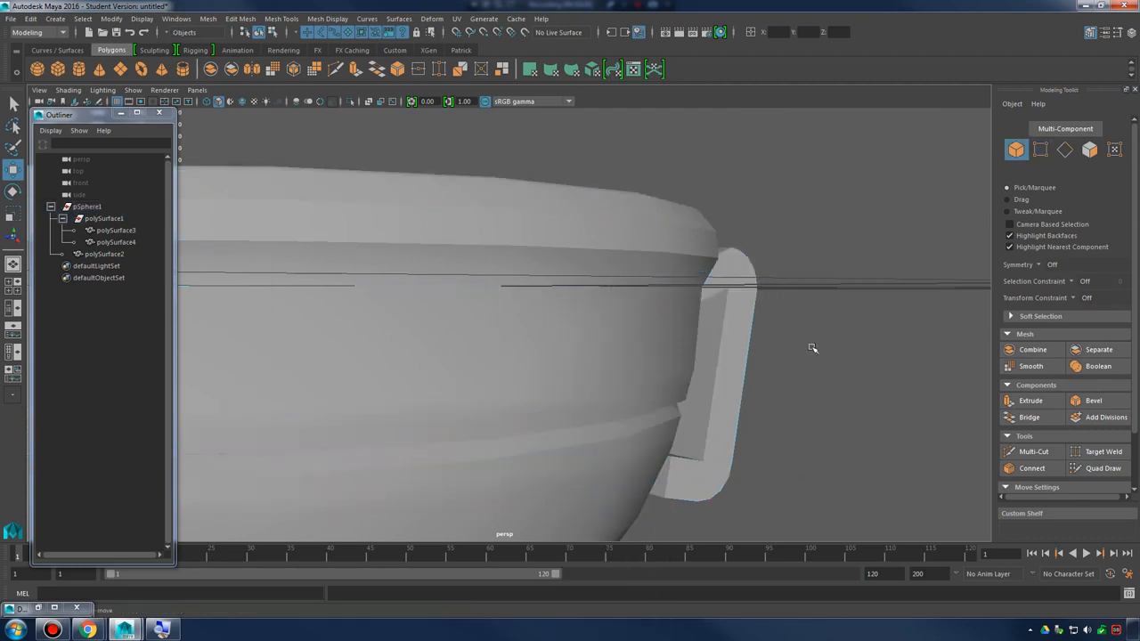
Undo the recent selections and the Poke on the wall face of polySurface3
left_click(614, 331)
key("ctrl+z")
key("ctrl+z")
key("ctrl+z")
key("ctrl+z")
key("ctrl+z")
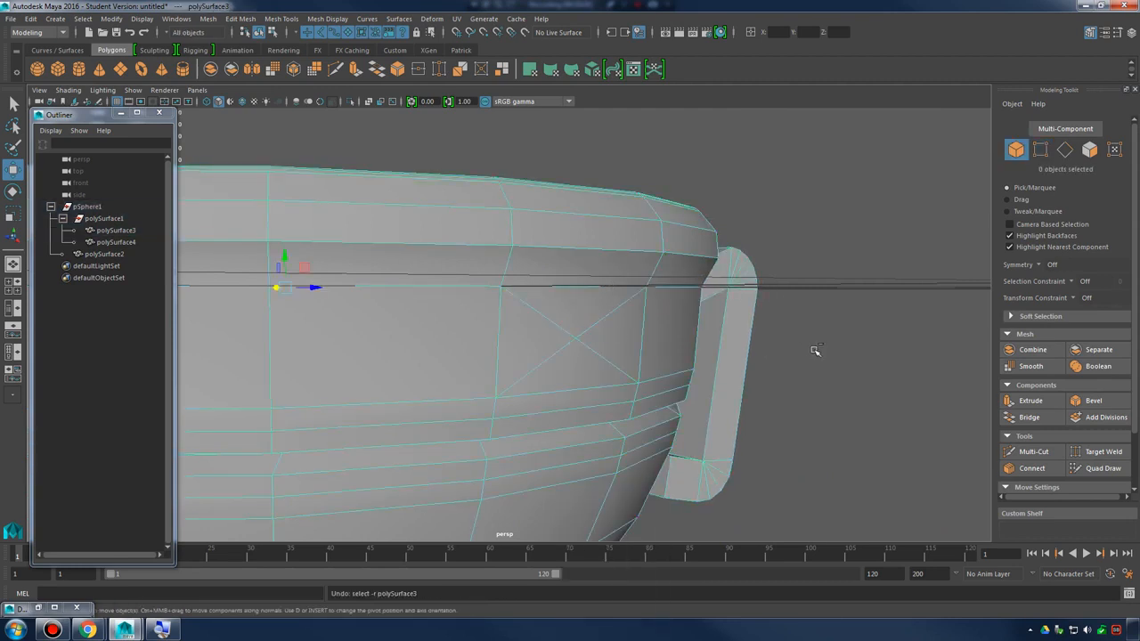
key("ctrl+z")
key("ctrl+z")
key("ctrl+z")
key("ctrl+z")
right_click_drag(694, 341, 557, 326, "alt")
left_click_drag(757, 337, 651, 334, "alt")
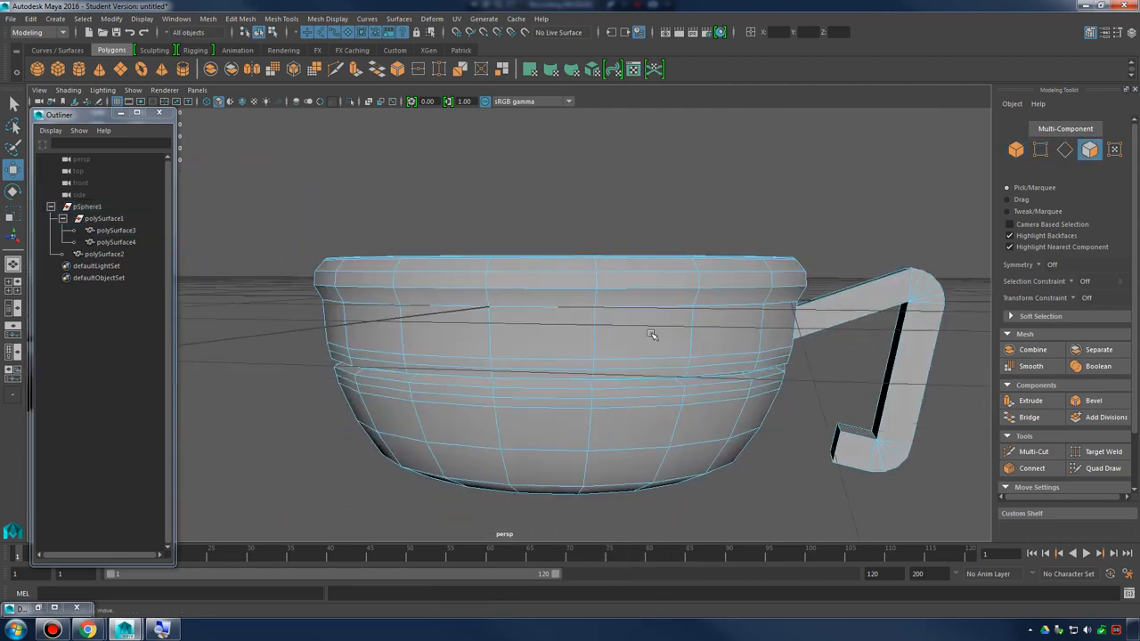
right_click_drag(651, 334, 540, 338, "alt")
left_click_drag(540, 338, 616, 357, "alt")
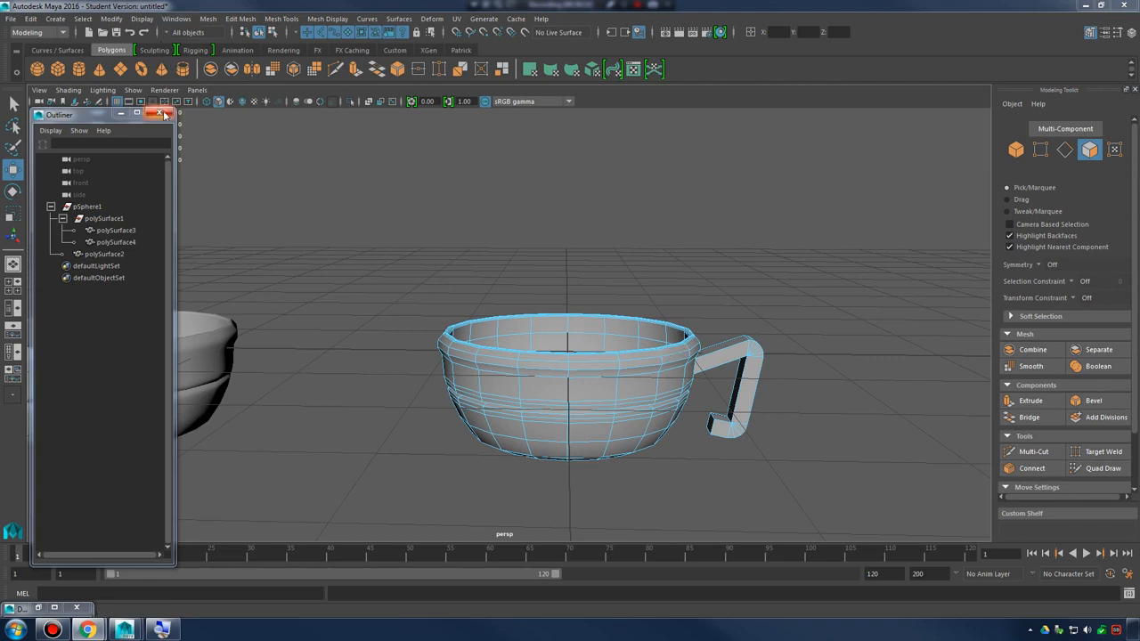
Start a new scene without saving the changes to the current bowl scene
right_click_drag(648, 225, 494, 237, "alt")
middle_click_drag(494, 237, 537, 279, "alt")
left_click_drag(537, 280, 624, 306, "alt")
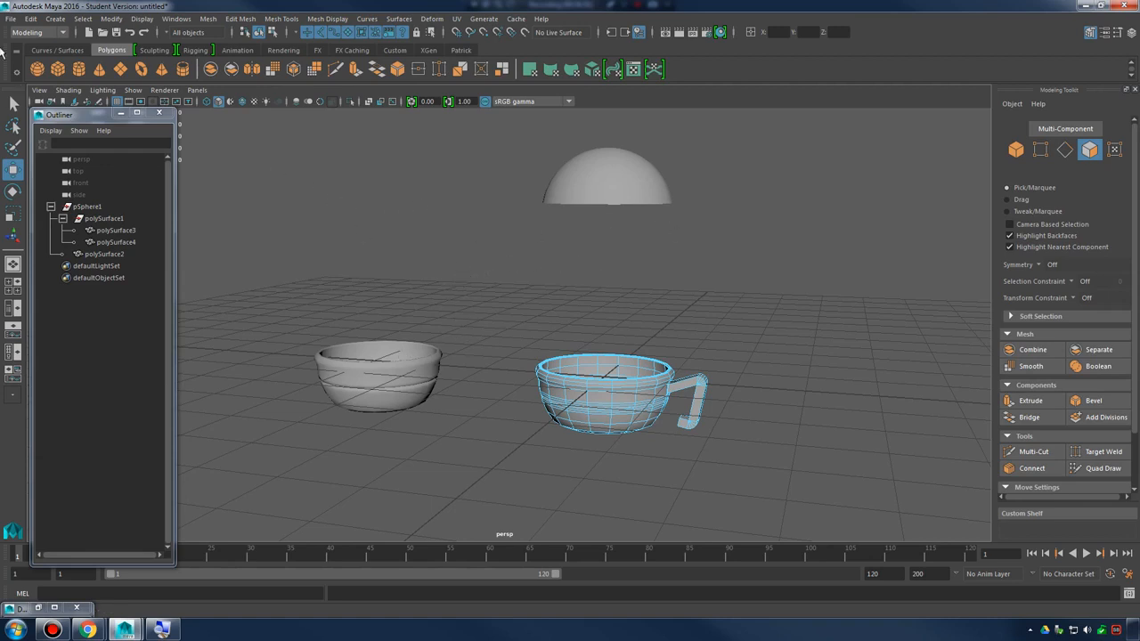
left_click(11, 20)
left_click(48, 42)
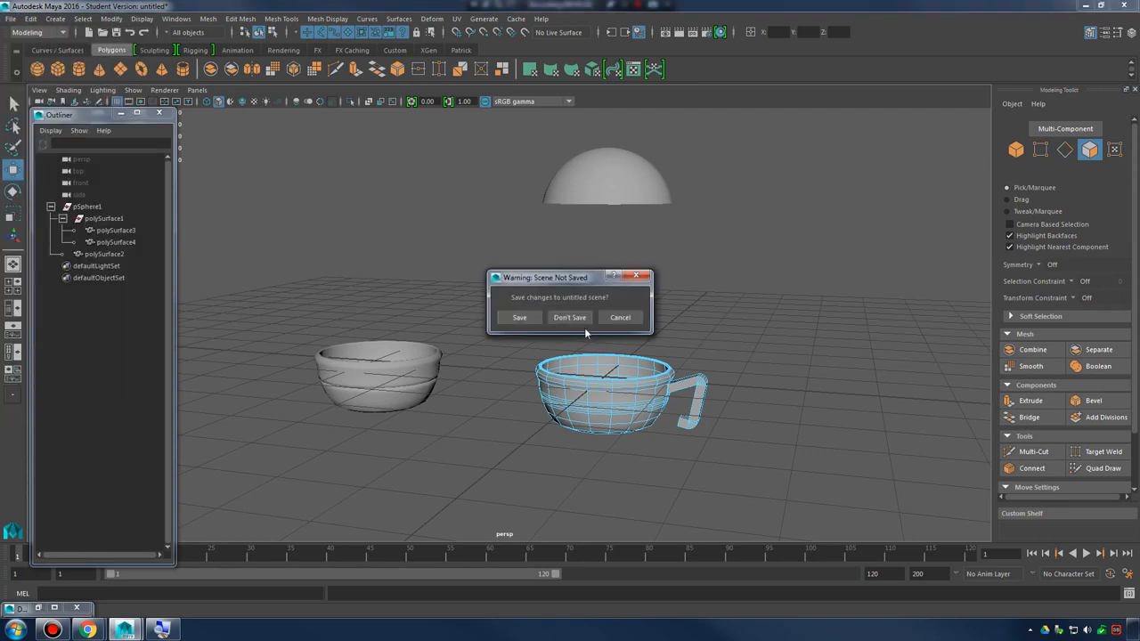
left_click(581, 319)
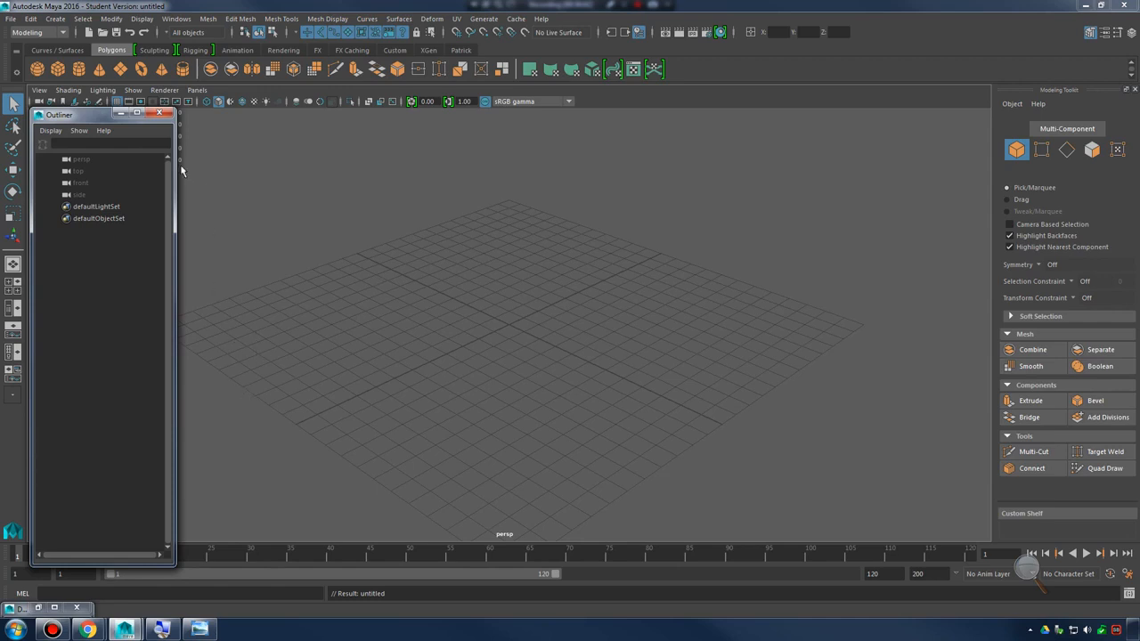
Shorten and minimize the Outliner, and switch to Windows Photo Viewer to show the artemis-temple-620x350.jpeg reference photo
mouse_move(100, 115)
left_mouse_down()
mouse_move(110, 139)
mouse_move(99, 117)
left_mouse_up()
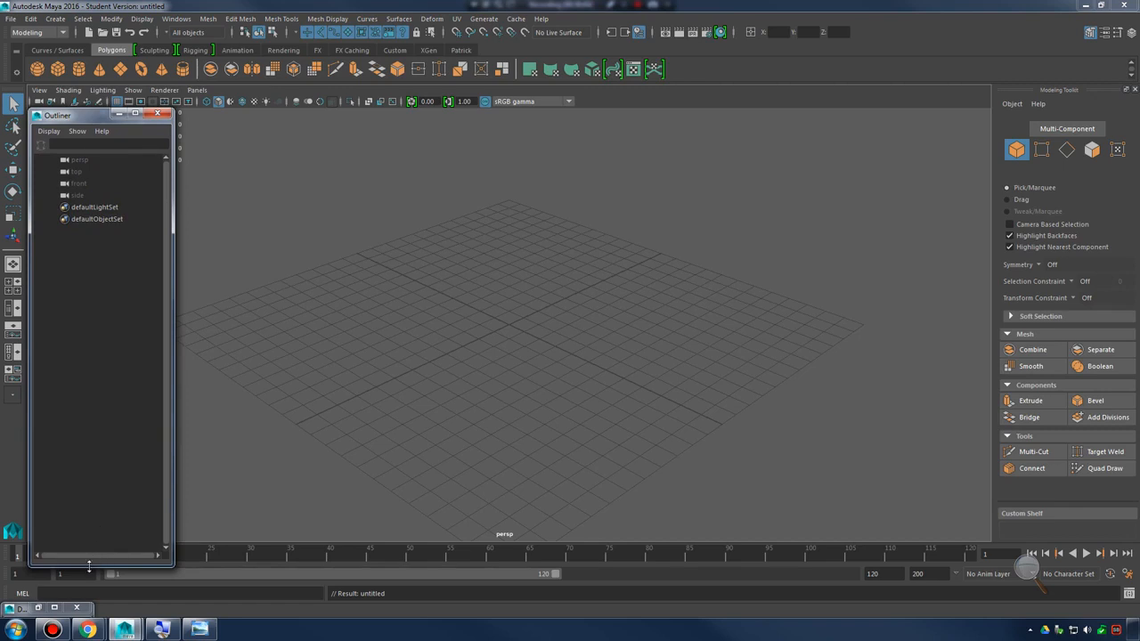
left_click_drag(89, 565, 89, 538)
left_click(119, 114)
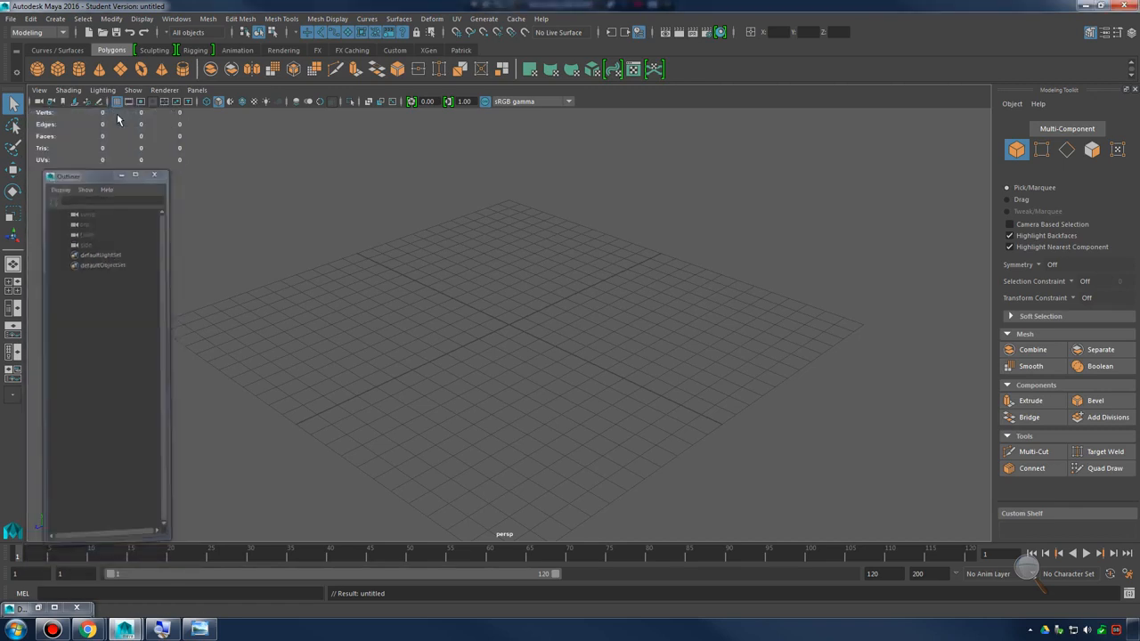
left_click(198, 629)
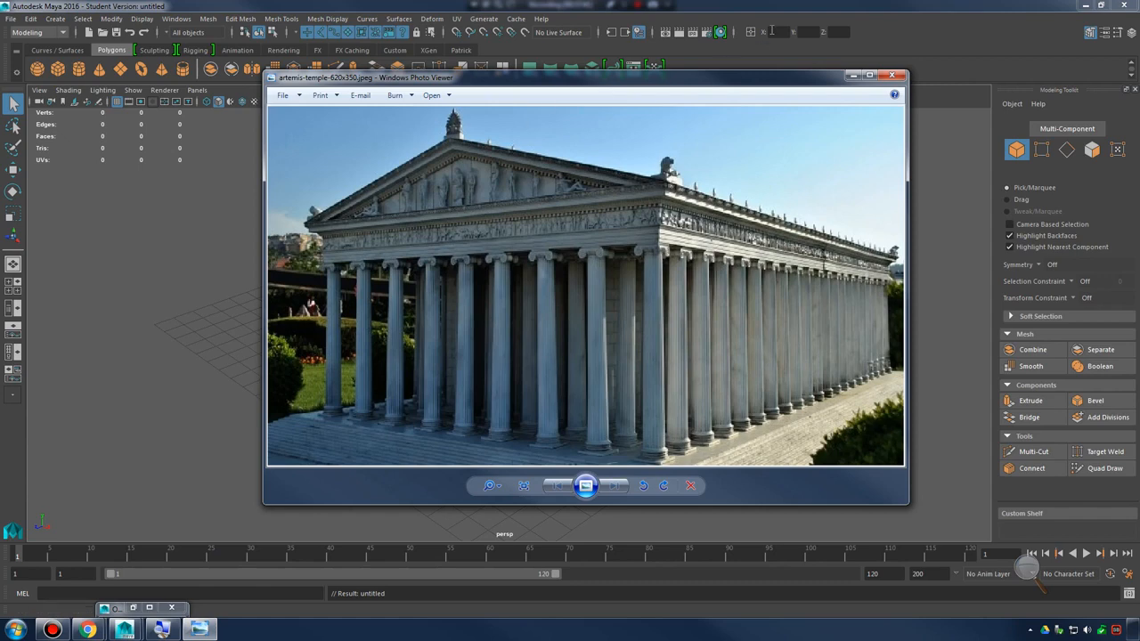
Minimize the temple reference photo and show the Channel Box / Layer Editor beside the viewport in Maya
left_click(852, 77)
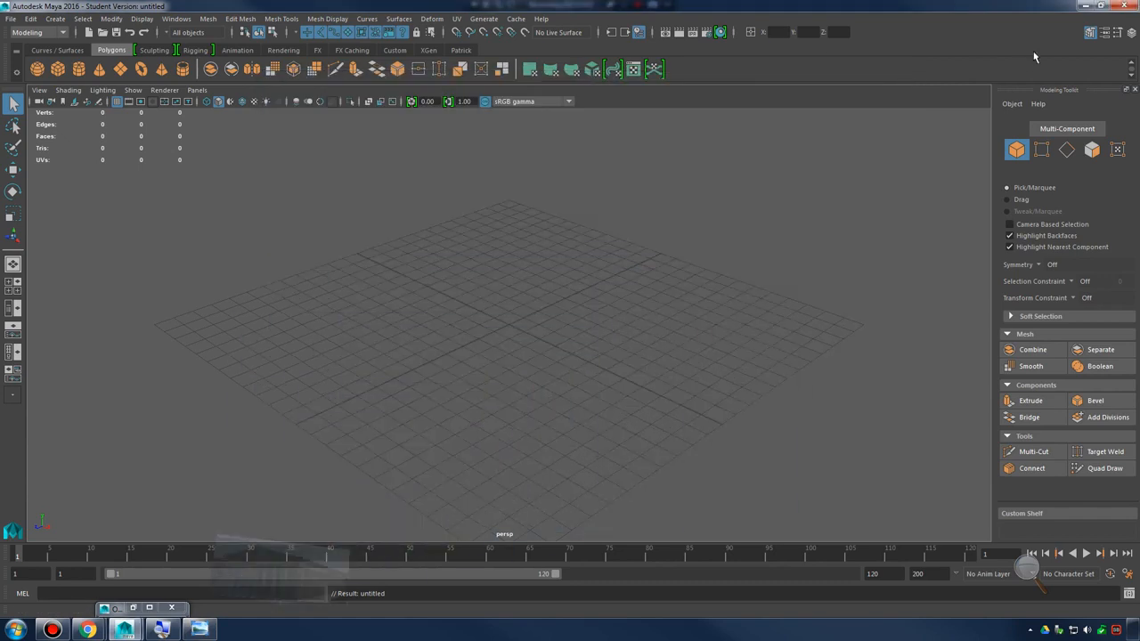
left_click(1131, 33)
left_click(1130, 33)
left_click(1131, 34)
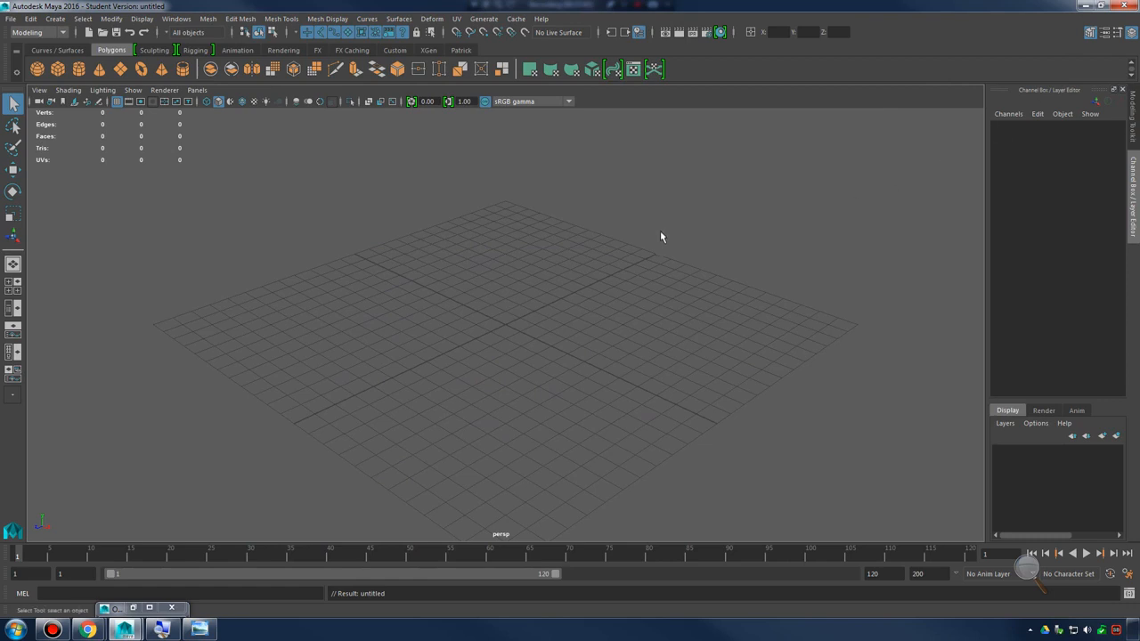
Turn on Interactive Creation for polygon primitives
left_click_drag(729, 278, 654, 290, "alt")
left_click(54, 18)
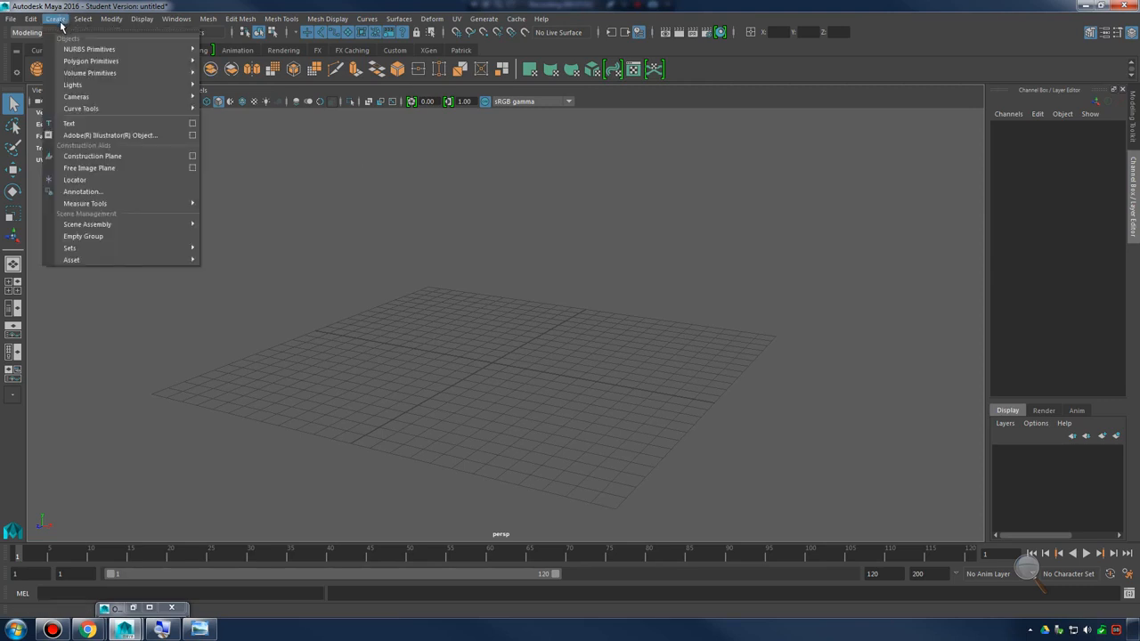
mouse_move(100, 63)
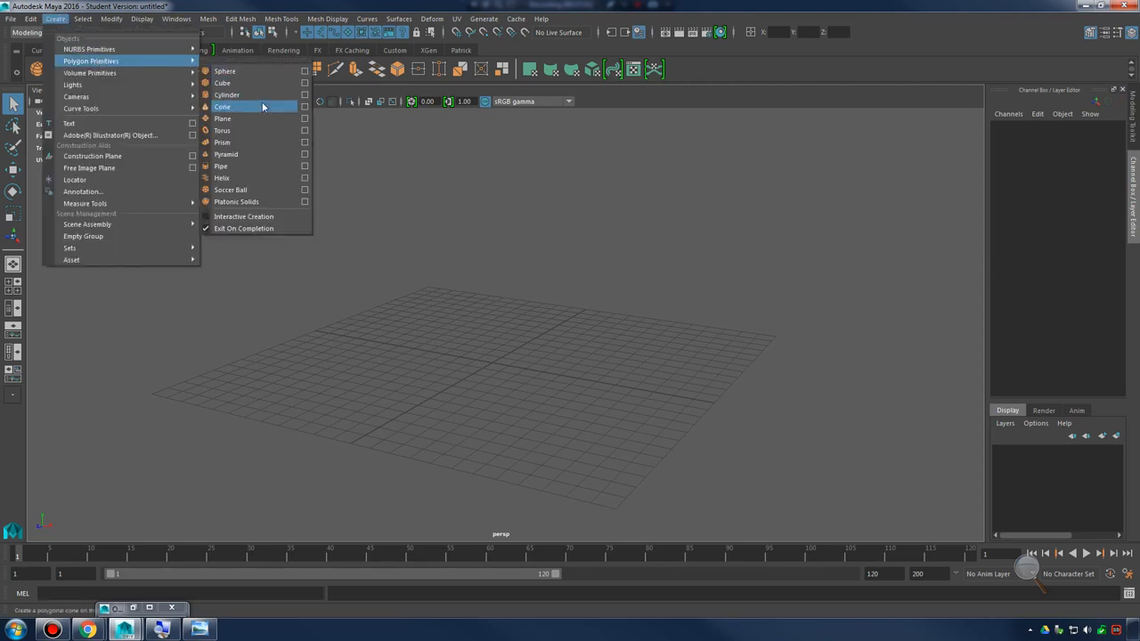
left_click(228, 217)
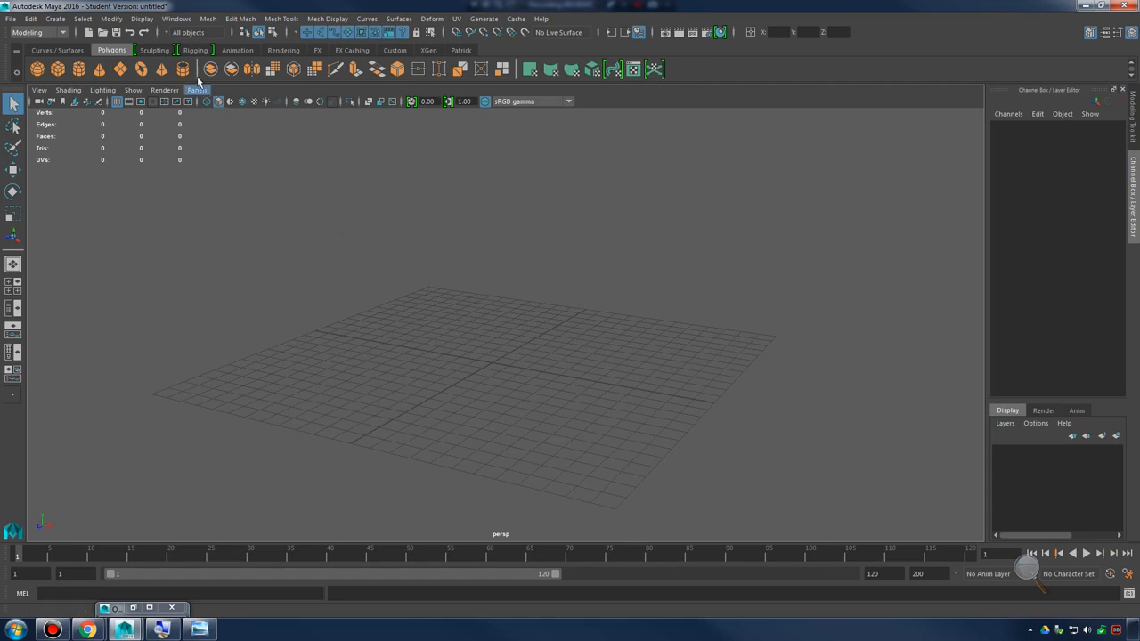
Draw a polygon cube interactively as a thin slab about 17 wide, 25.7 deep and 0.34 high, starting its base in the top view
left_click(55, 19)
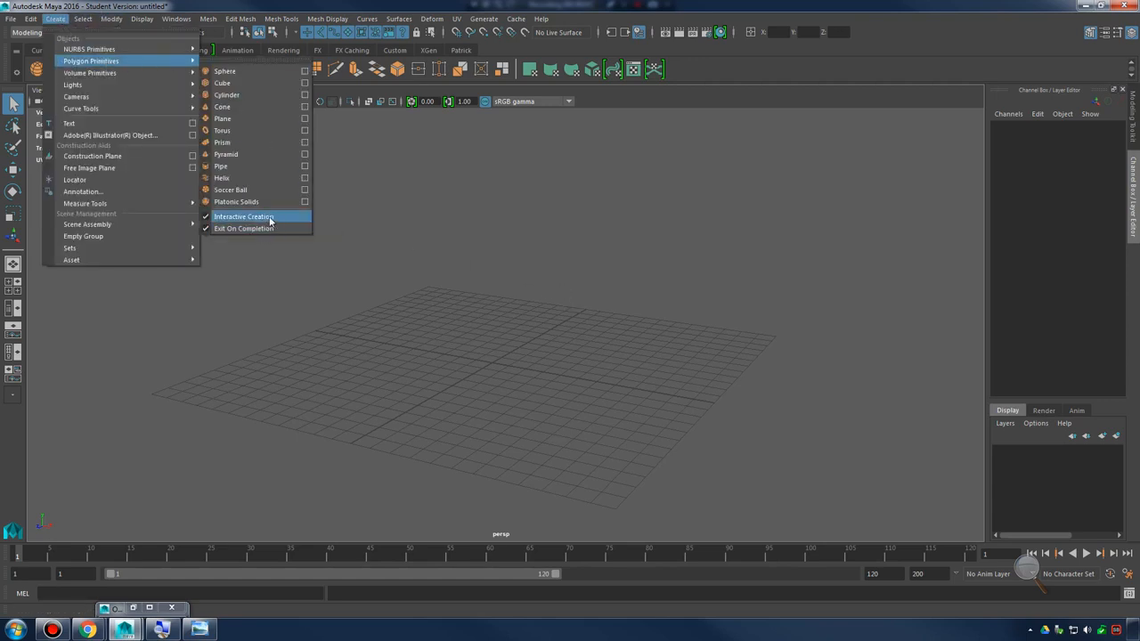
left_click(261, 83)
left_click_drag(550, 297, 488, 291, "alt")
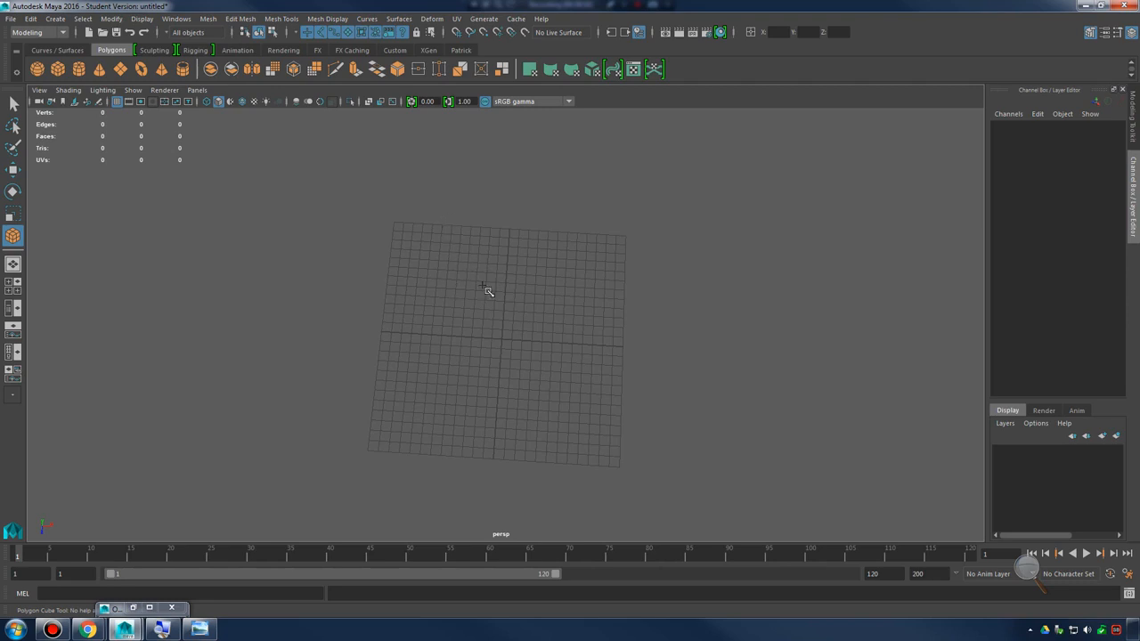
left_click_drag(585, 334, 606, 336, "alt")
key("space")
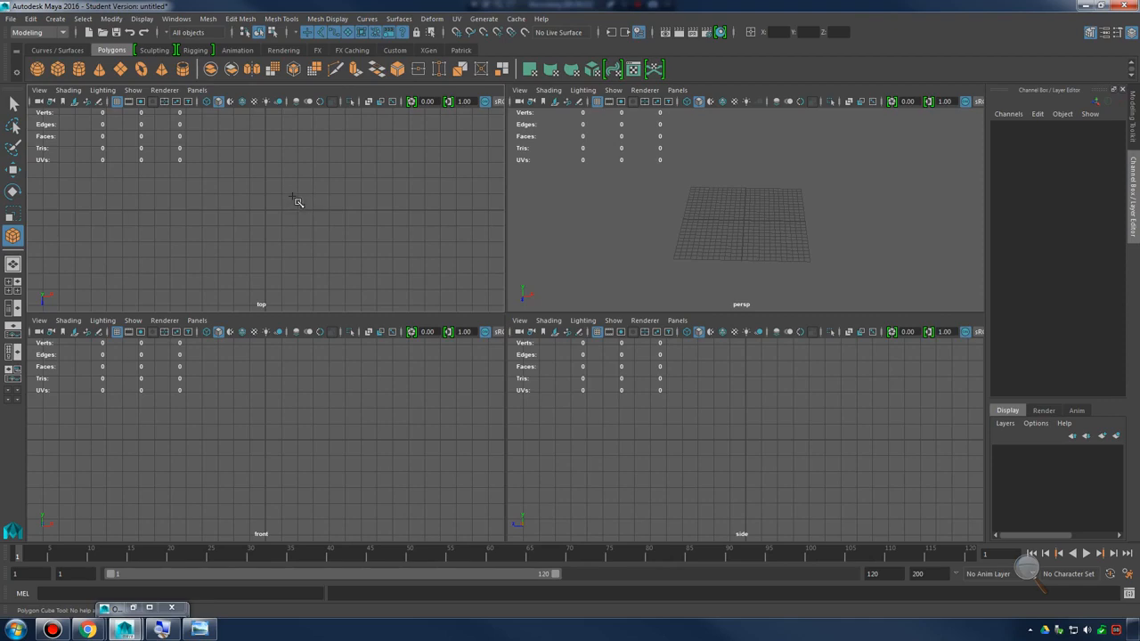
key("space")
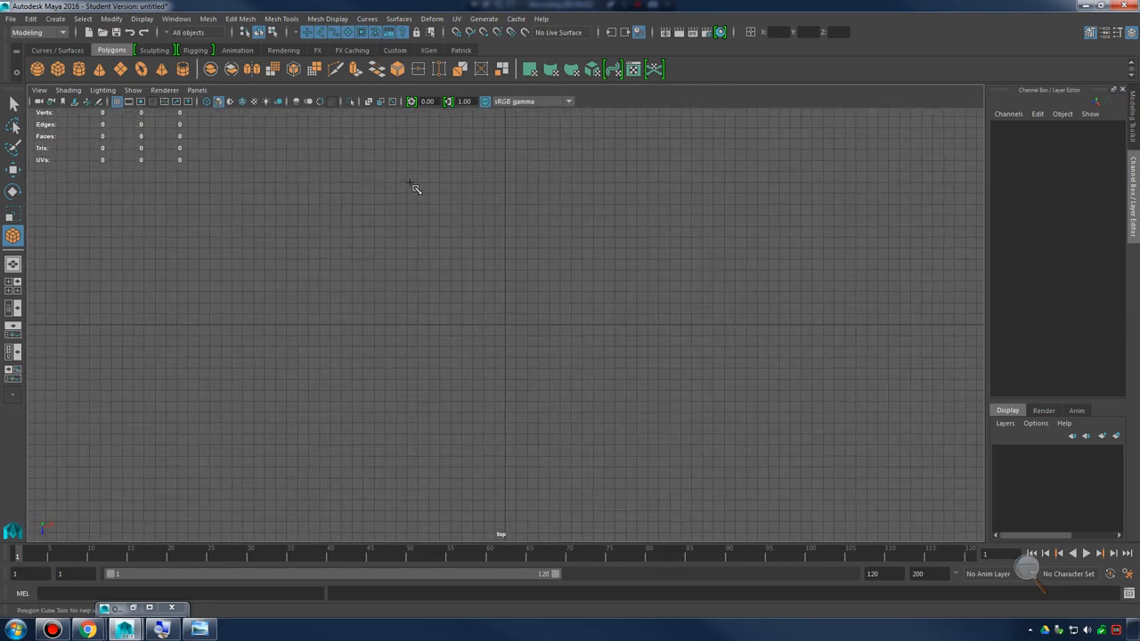
left_click_drag(408, 184, 598, 469)
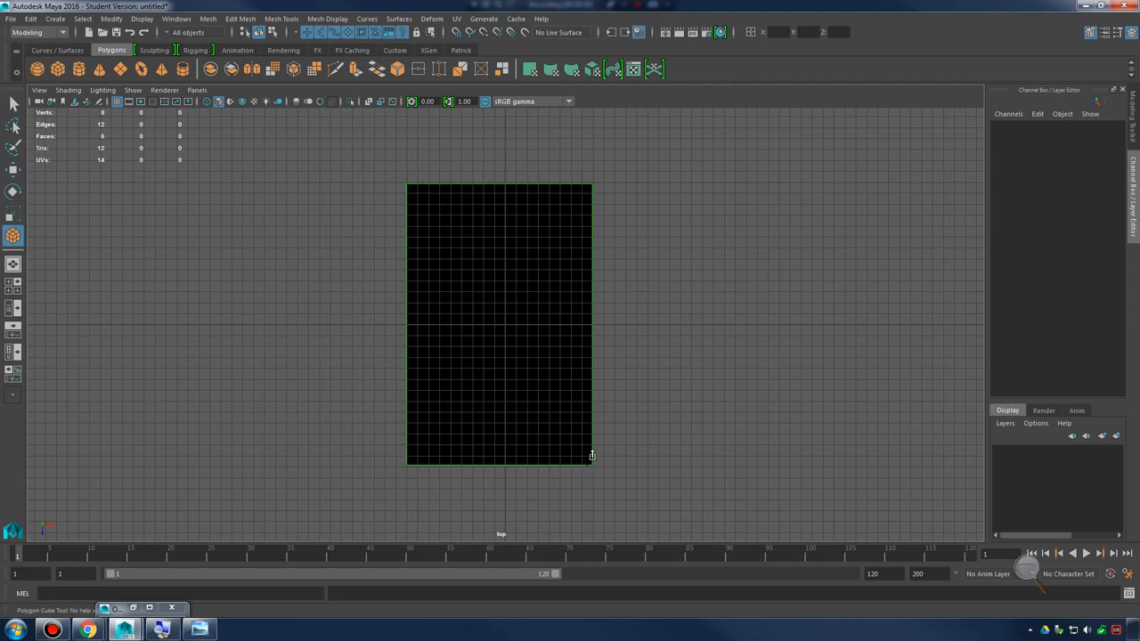
key("space")
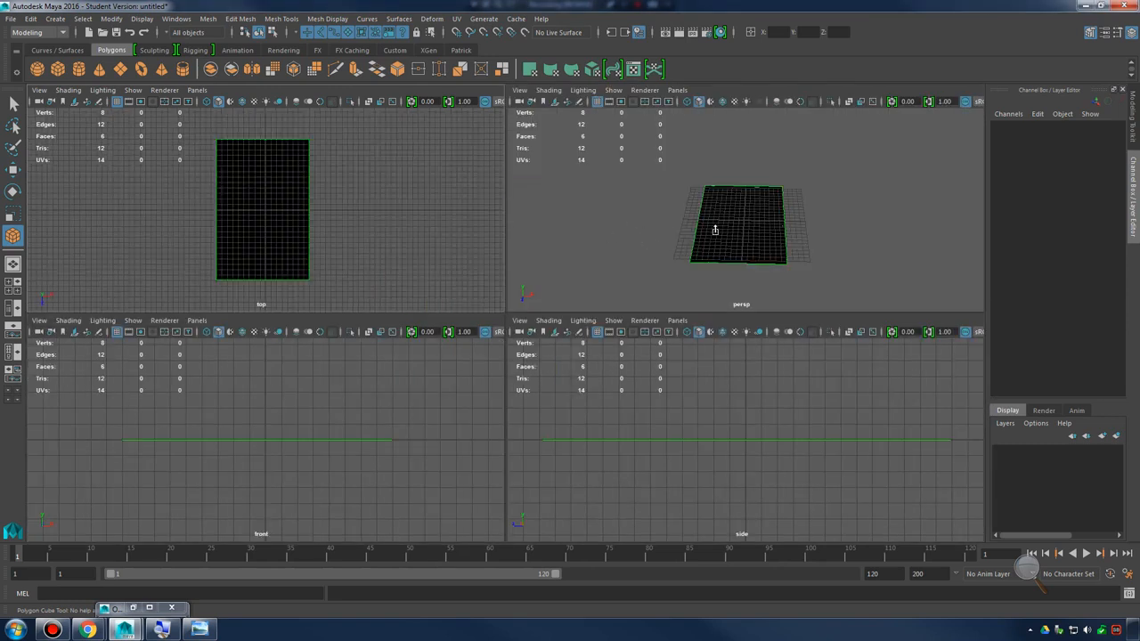
key("space")
left_click_drag(609, 305, 571, 359, "alt")
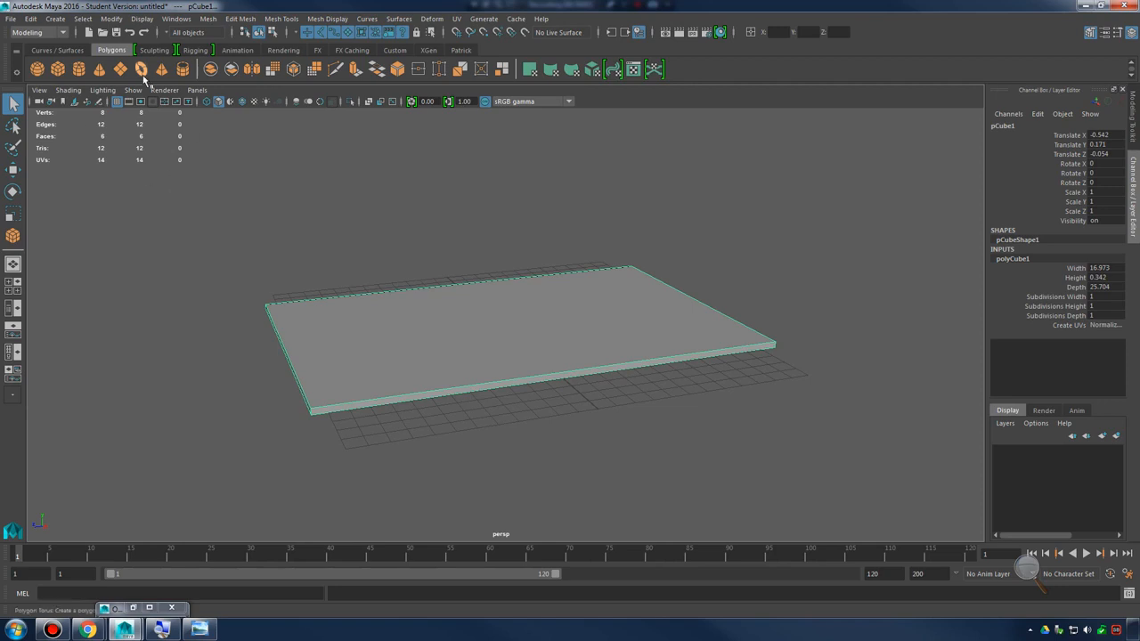
Set the linear working units to foot in the Preferences and save them
left_click(184, 19)
mouse_move(250, 98)
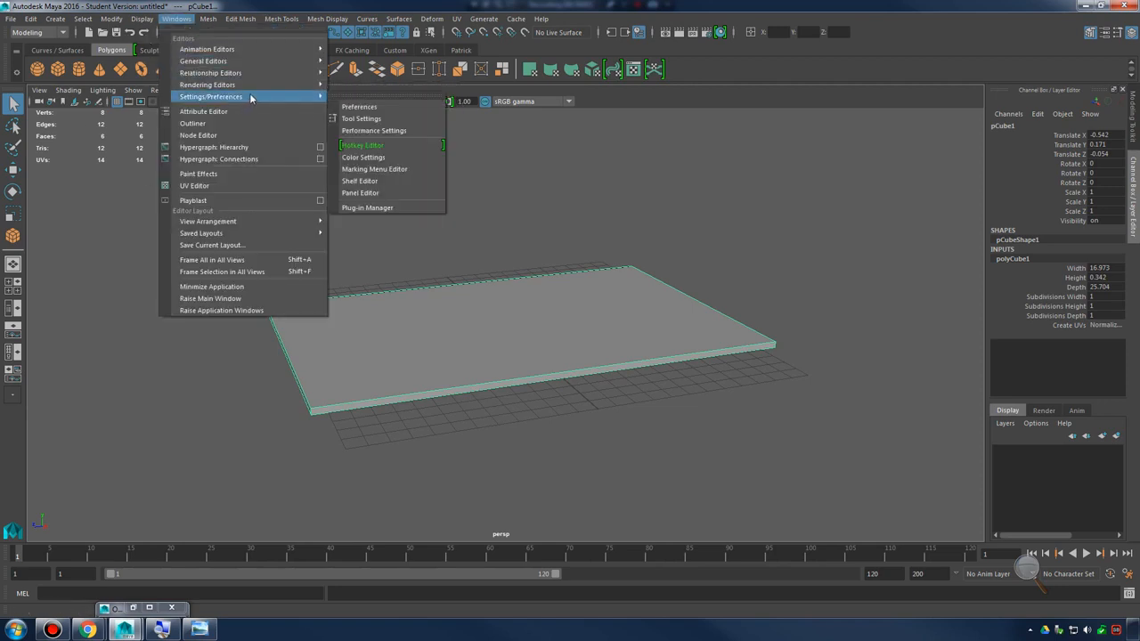
left_click(358, 108)
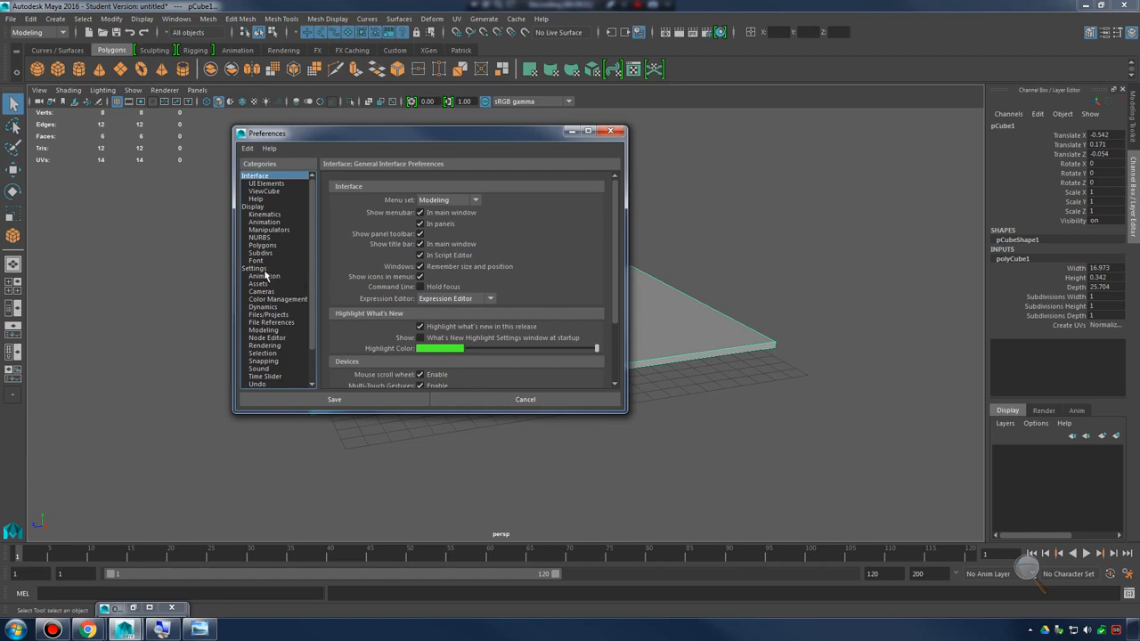
left_click(263, 269)
left_click(469, 228)
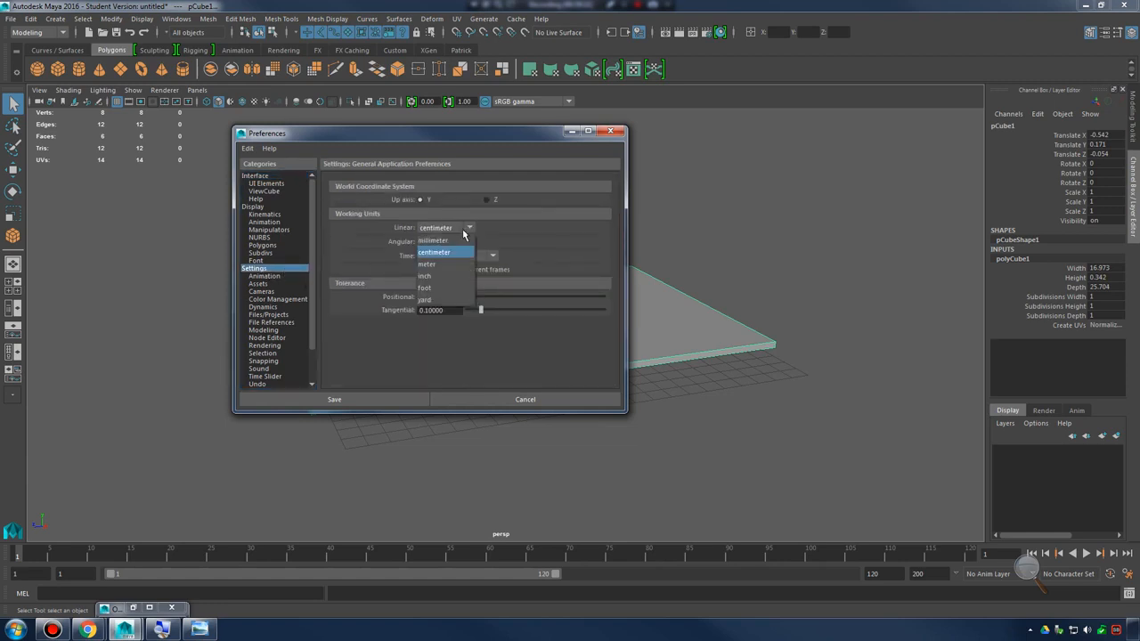
left_click(447, 292)
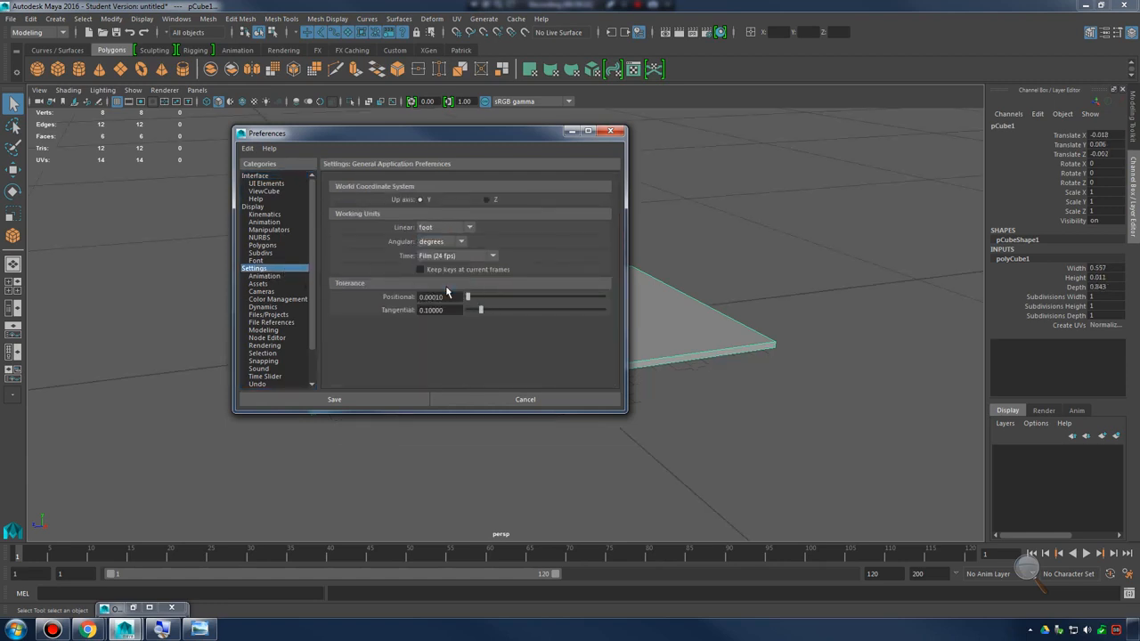
left_click(356, 402)
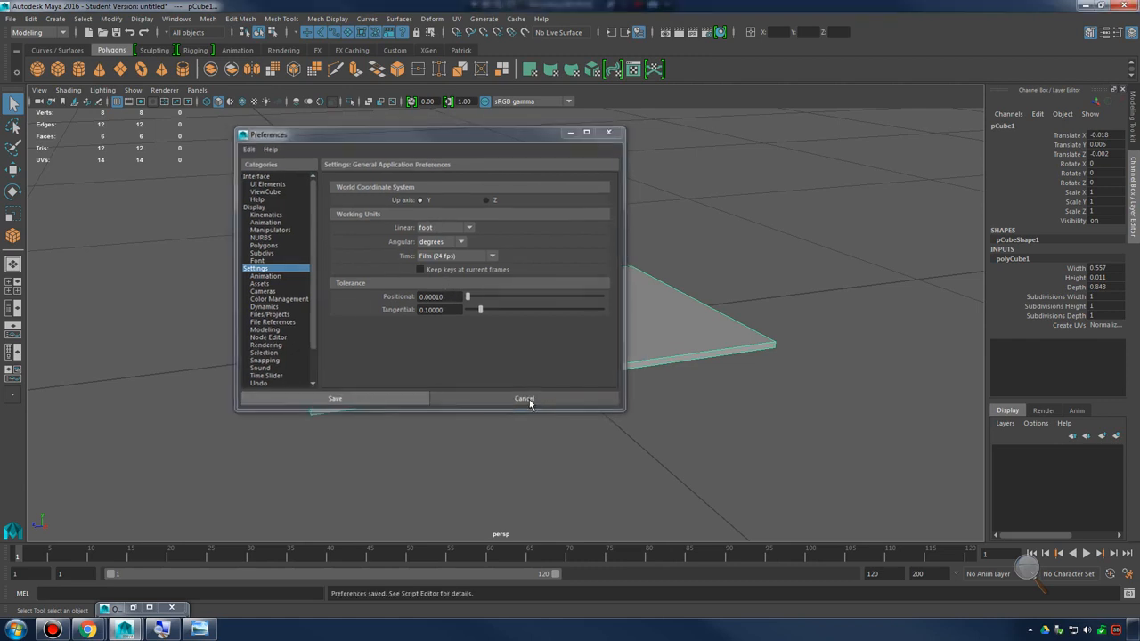
Select the small slab at the centre of the grid and delete it
scroll(530, 380, "down", 8)
mouse_move(788, 289)
right_mouse_down("alt")
mouse_move(416, 285)
mouse_move(782, 303)
right_mouse_up("alt")
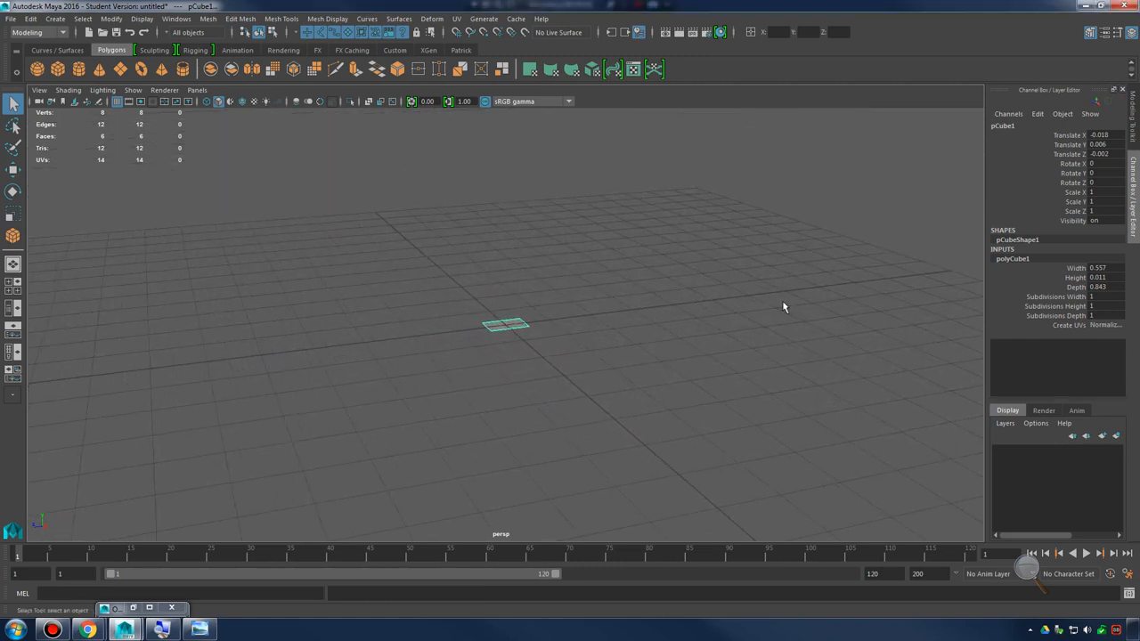
left_click_drag(601, 272, 504, 323, "alt")
left_click(508, 324)
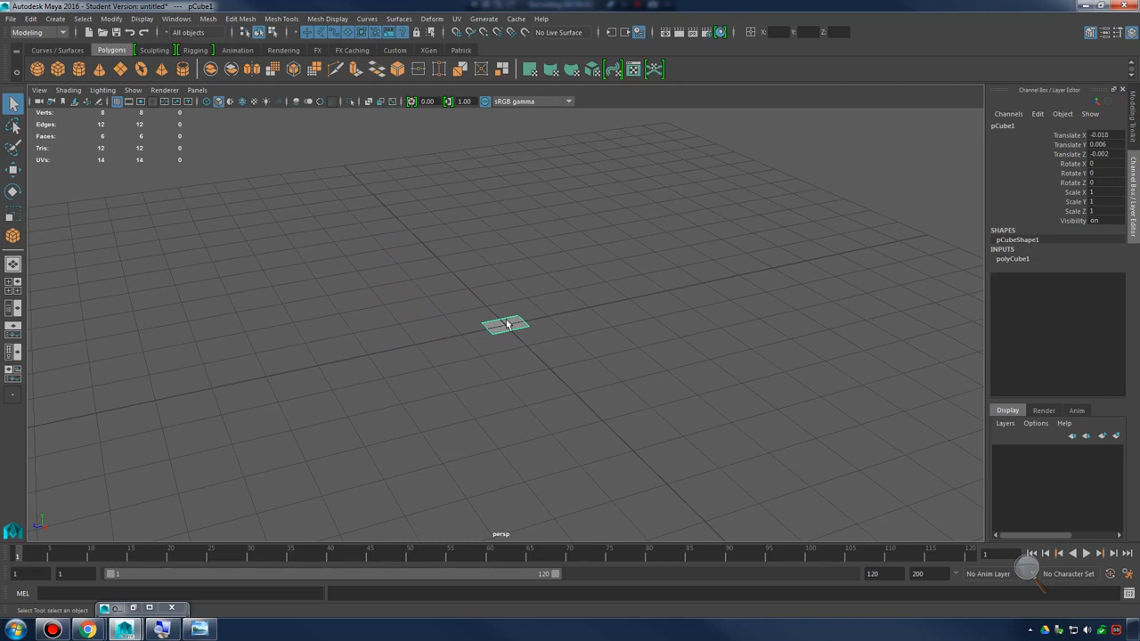
key("Delete")
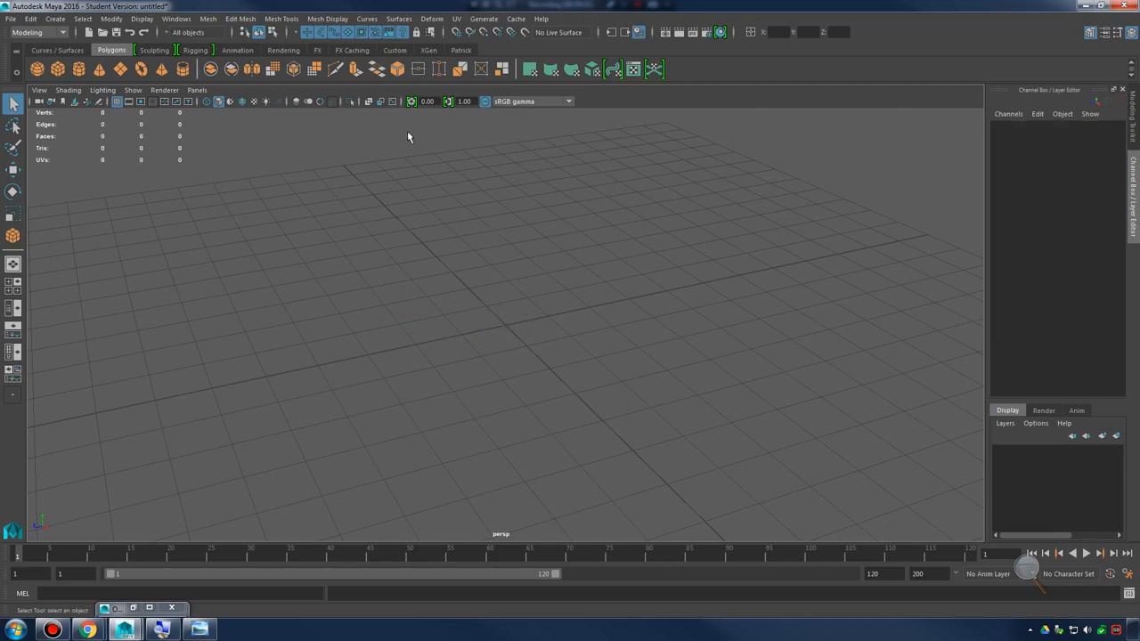
Draw the base of a new polygon cube interactively across the perspective grid, about 13.8 ft wide and 24.1 ft deep
left_click(55, 19)
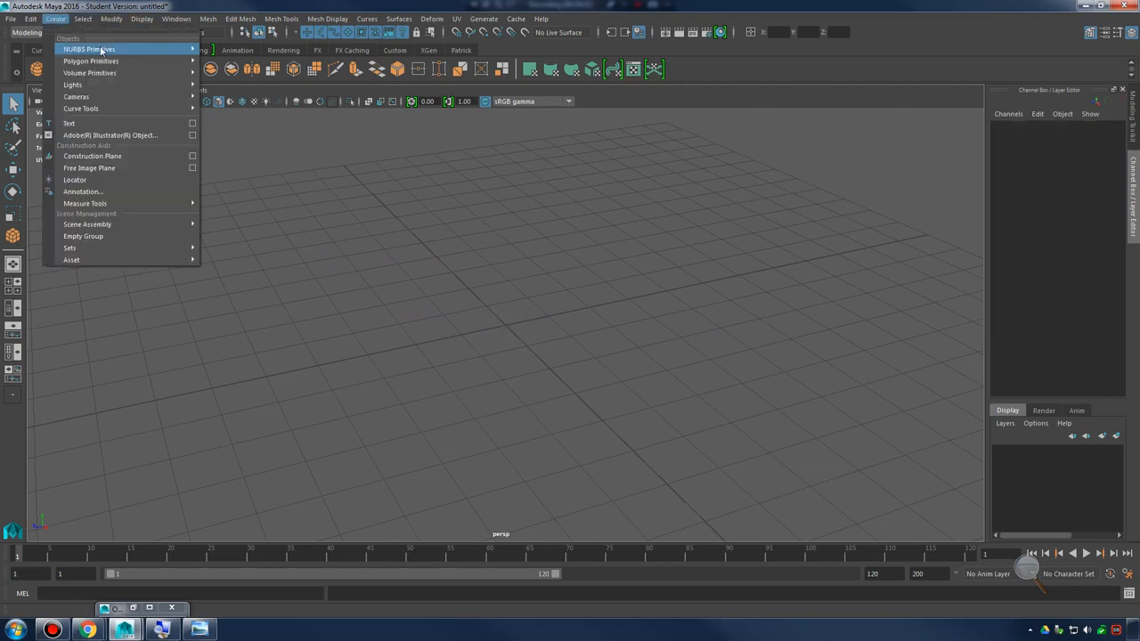
mouse_move(109, 62)
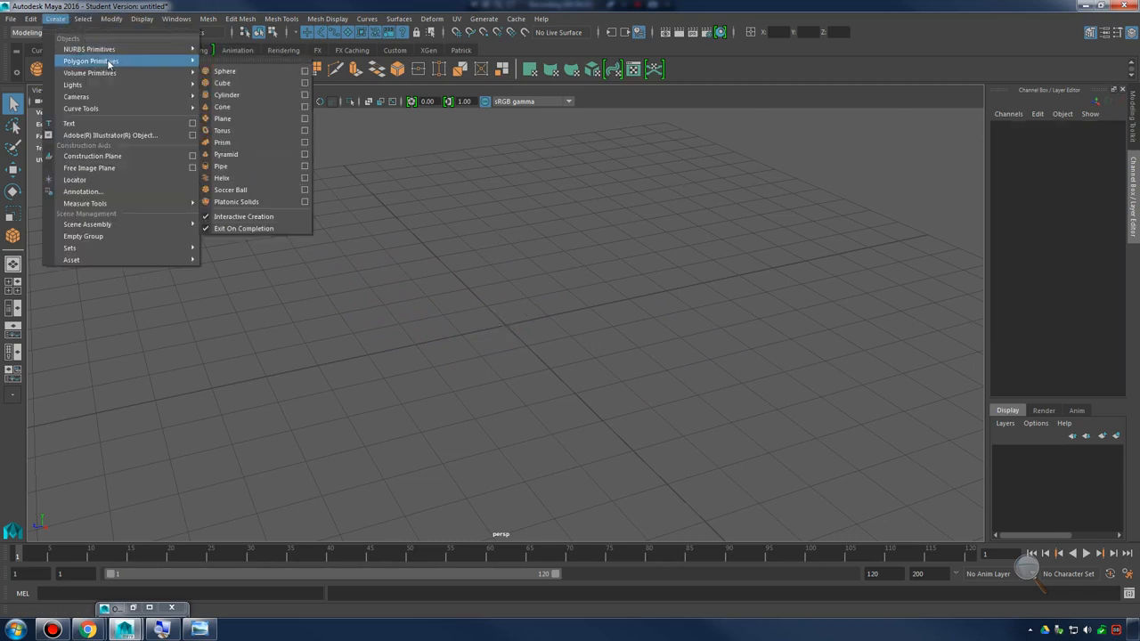
left_click(260, 85)
left_click_drag(743, 292, 447, 285, "alt")
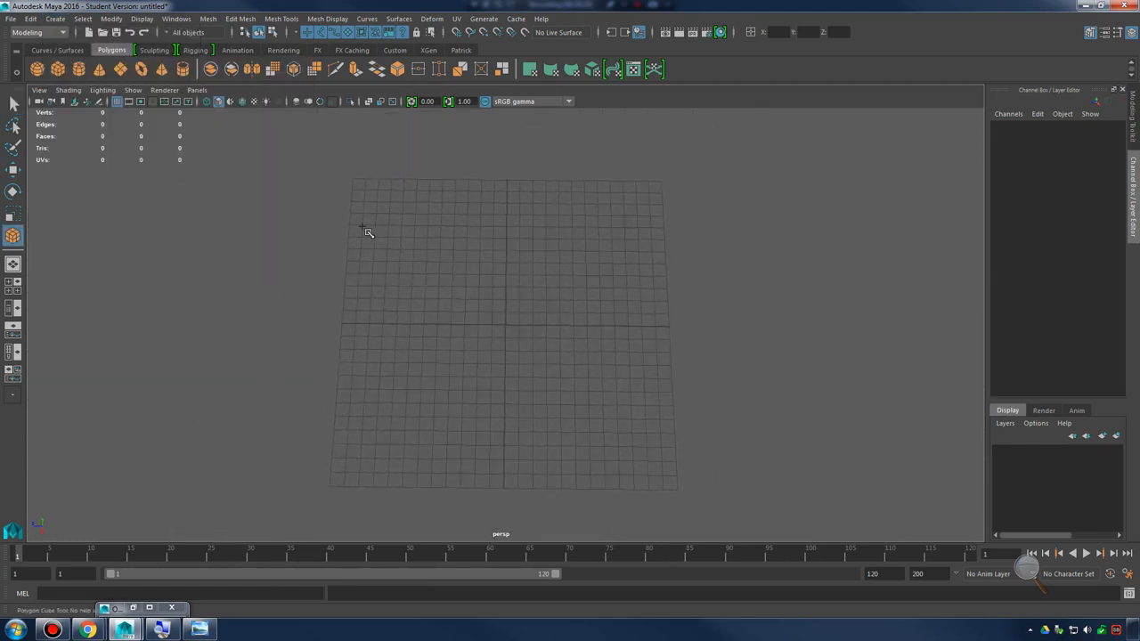
left_click_drag(349, 227, 676, 407)
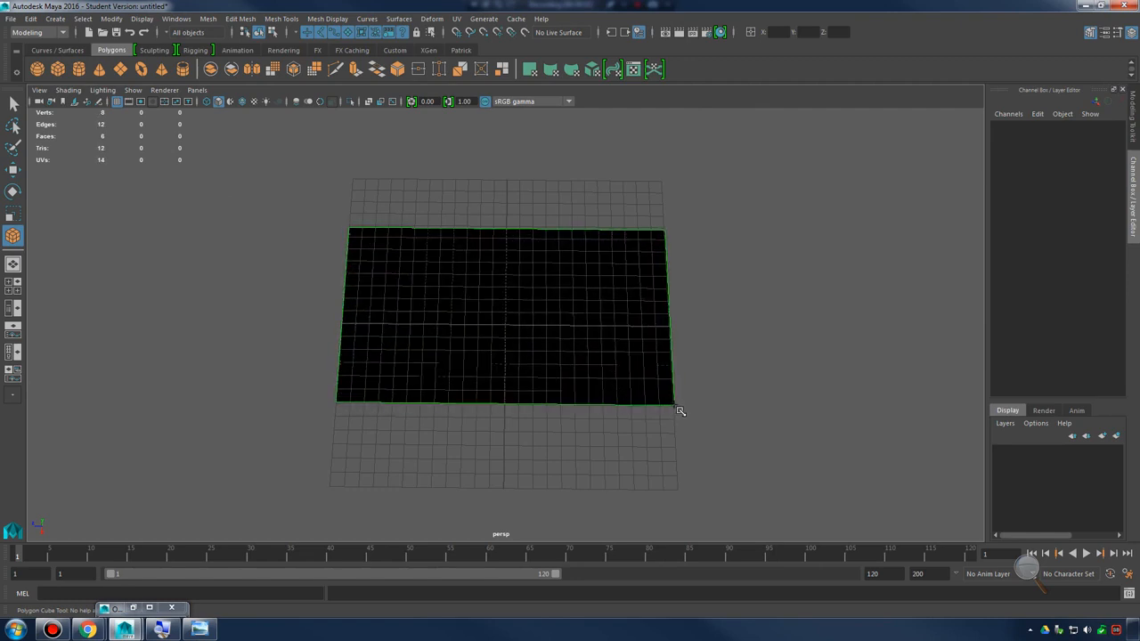
Raise the new cube to a height of about 0.65 ft in the side view and finish its creation
left_click_drag(502, 276, 569, 333, "alt")
key("space")
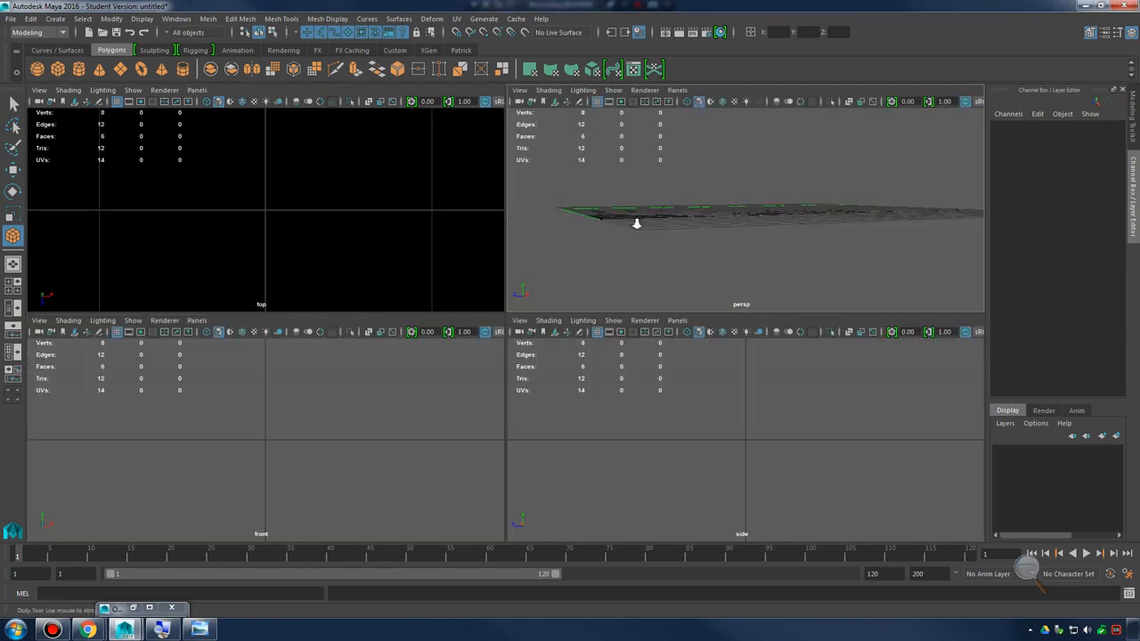
key("space")
scroll(810, 364, "up", 6)
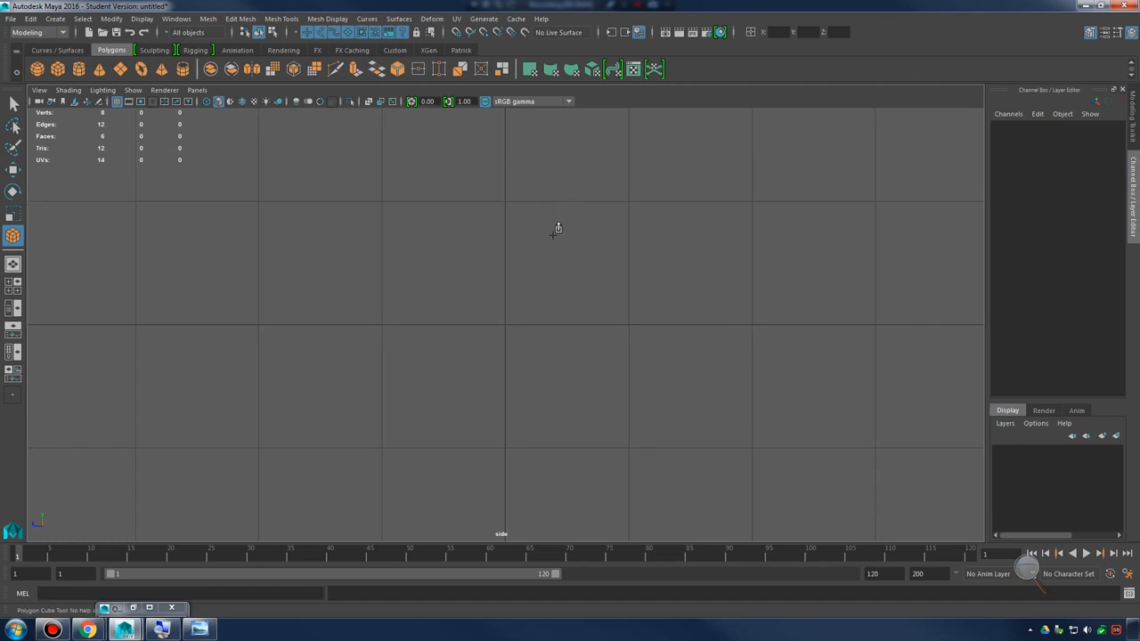
left_click_drag(549, 291, 548, 238)
key("q")
Return to the perspective view and delete the interactively drawn slab
key("space")
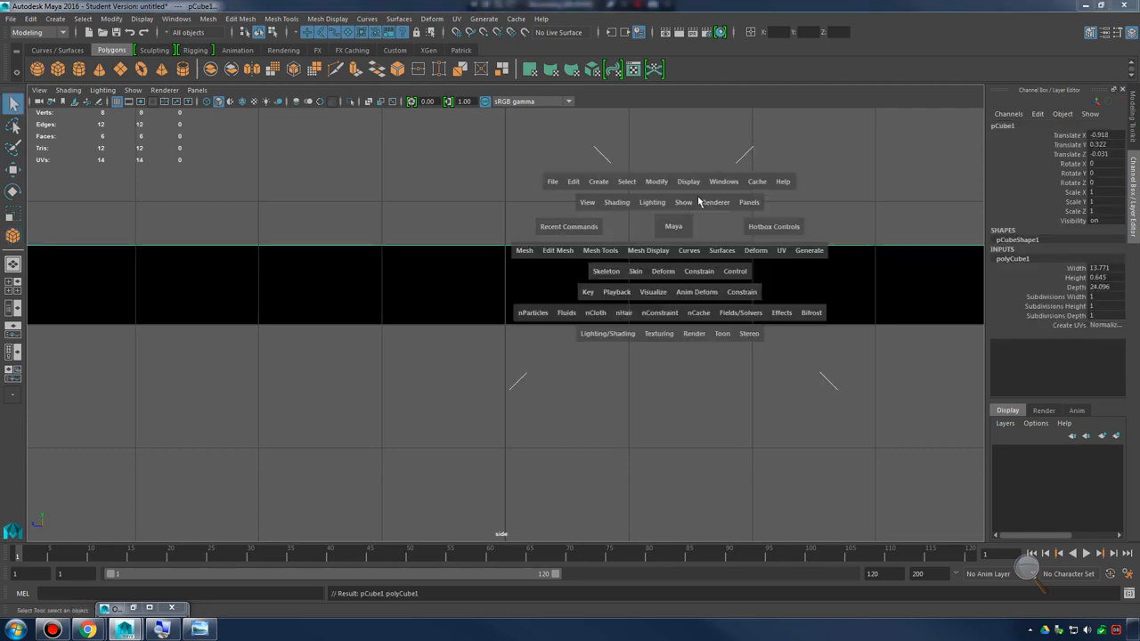
key("space")
left_click_drag(699, 285, 814, 307, "alt")
right_click_drag(813, 307, 682, 285, "alt")
left_click_drag(682, 285, 614, 324, "alt")
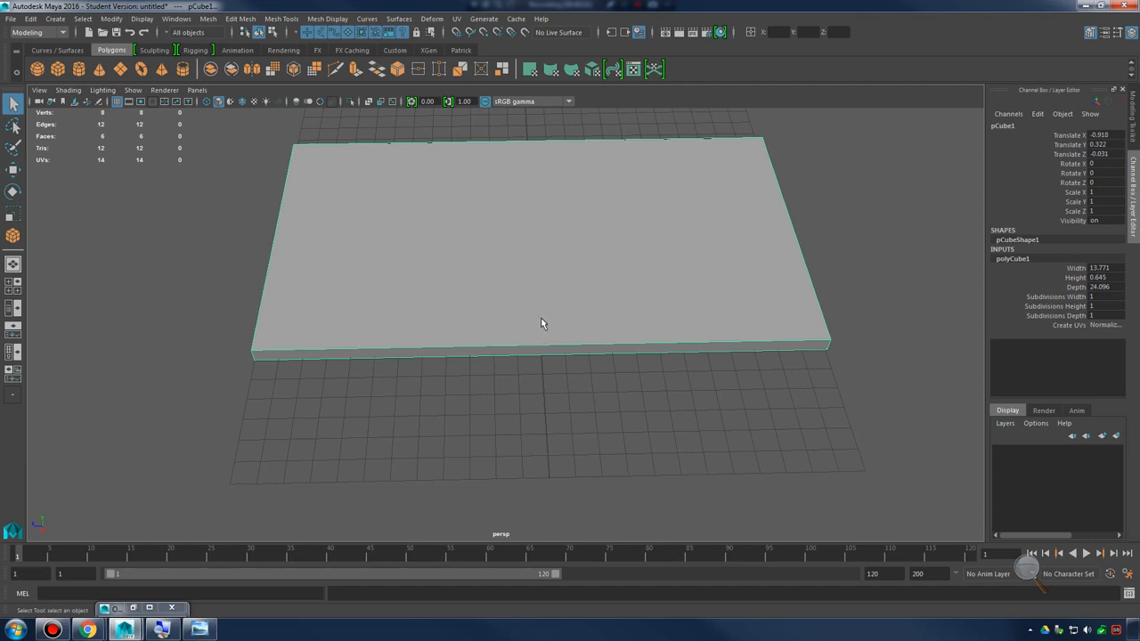
key("Delete")
Turn off Interactive Creation for polygon primitives and create a default polygon cube at the origin
left_click(55, 19)
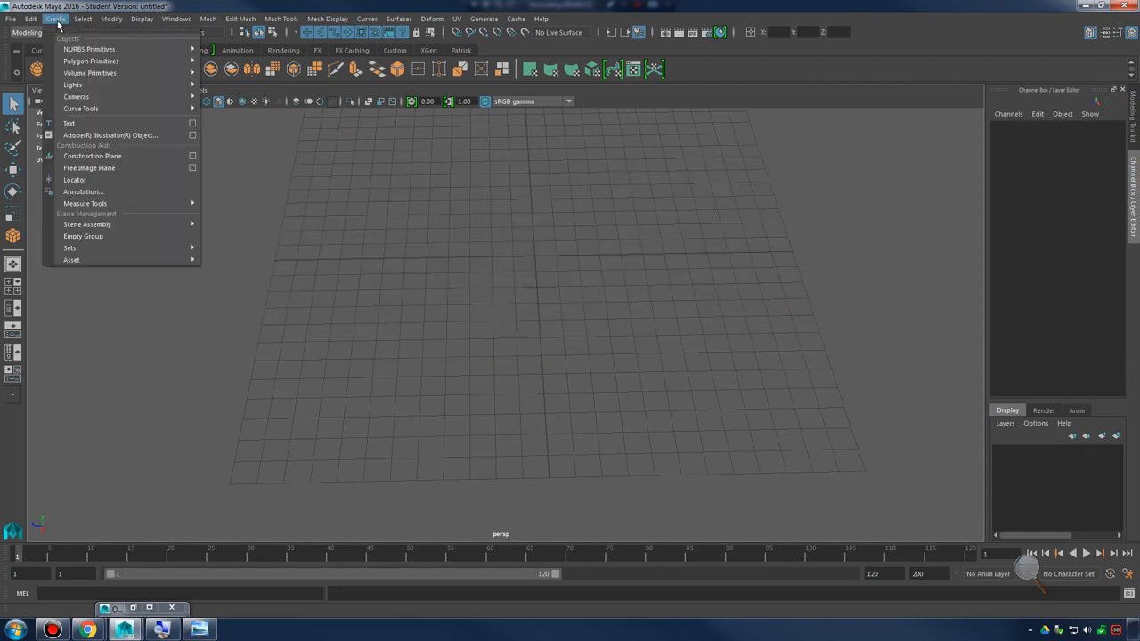
mouse_move(95, 61)
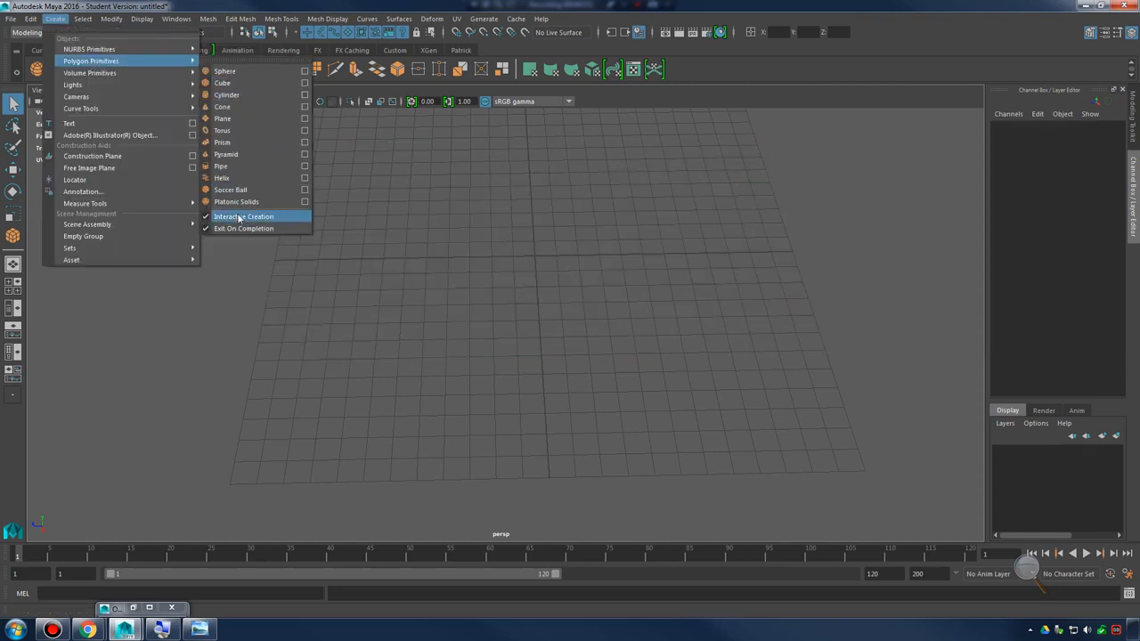
left_click(238, 216)
left_click(55, 18)
mouse_move(115, 64)
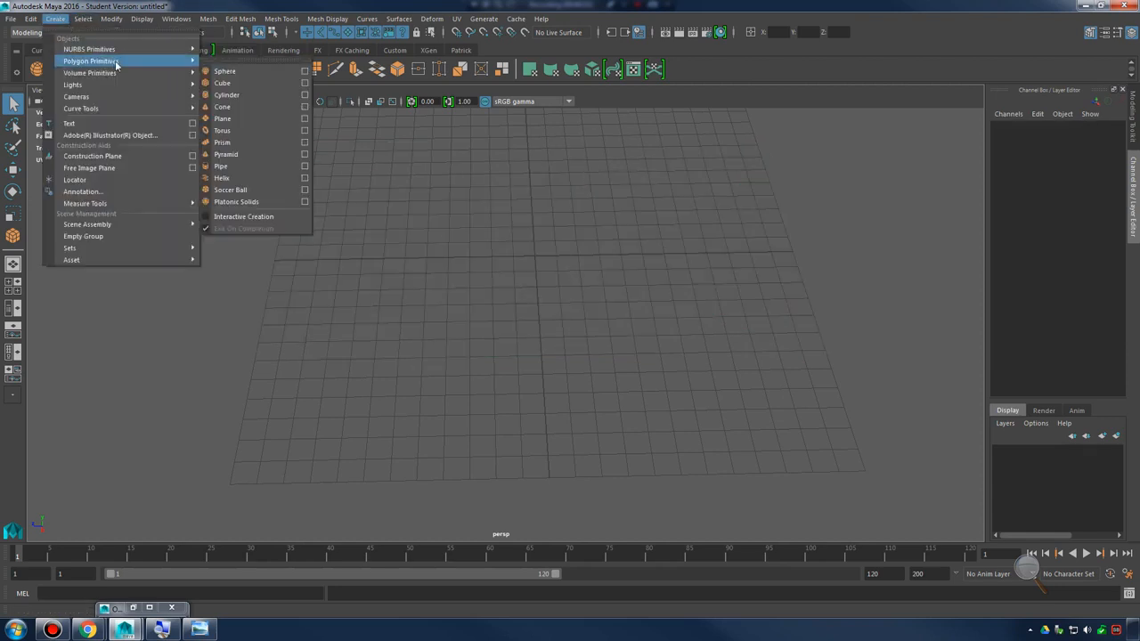
left_click(281, 82)
Examine the default cube's proportions against the grid from several angles and distances
left_click_drag(653, 298, 526, 236, "alt")
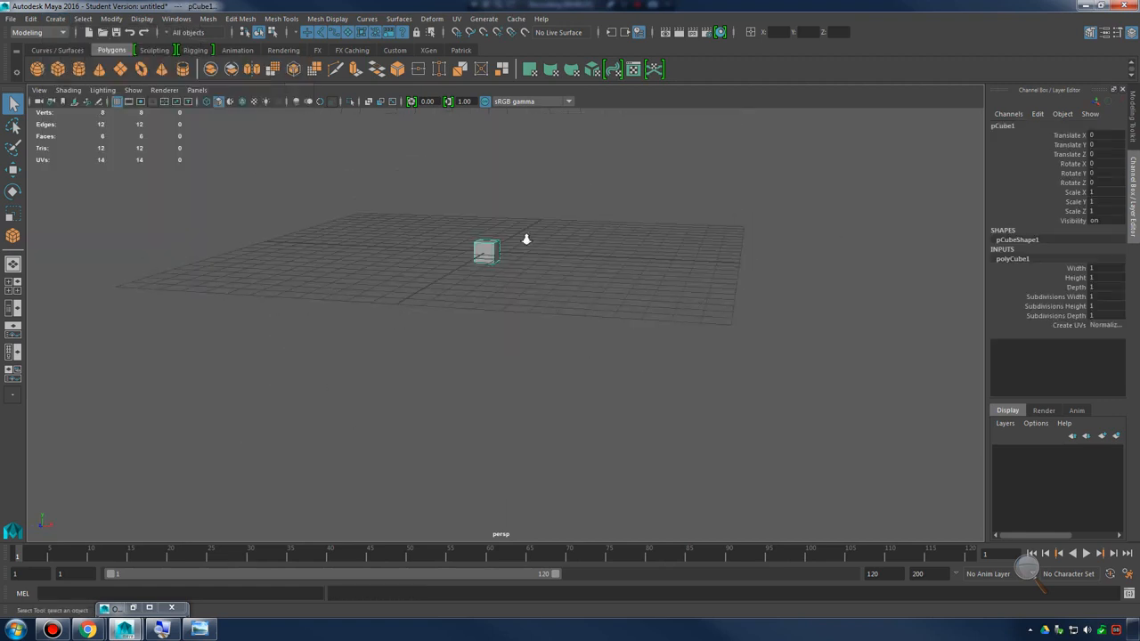
middle_click_drag(526, 237, 593, 285, "alt")
right_click_drag(593, 284, 761, 275, "alt")
middle_click_drag(765, 268, 691, 326, "alt")
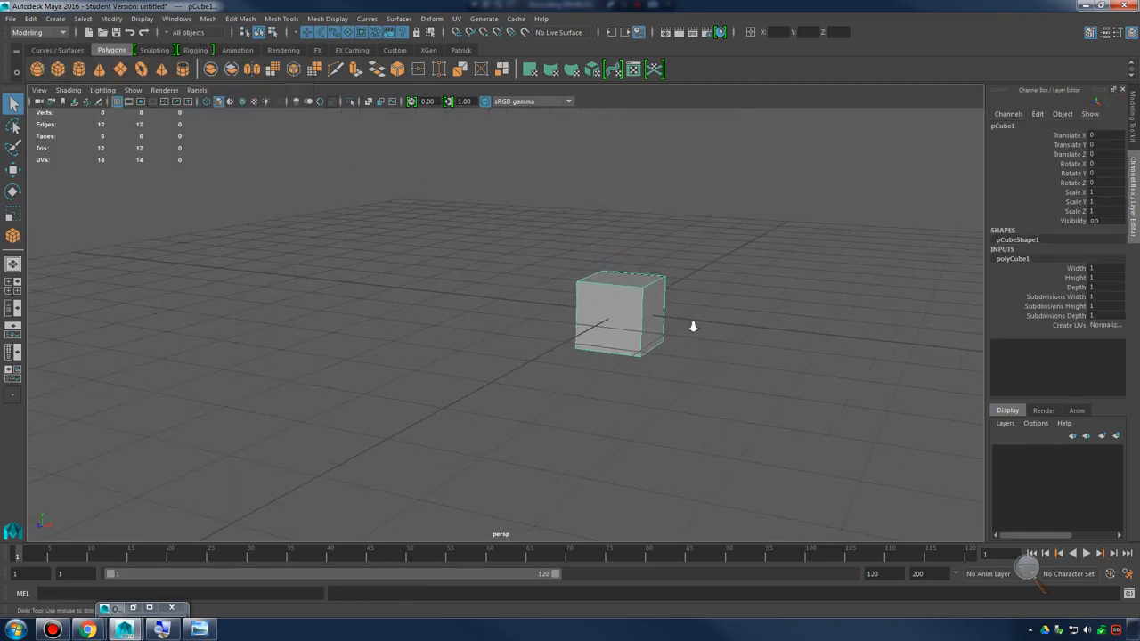
right_click_drag(692, 325, 832, 312, "alt")
left_click_drag(832, 311, 789, 308, "alt")
middle_click_drag(789, 308, 636, 324, "alt")
right_click_drag(636, 325, 512, 286, "alt")
mouse_move(690, 300)
left_mouse_down("alt")
mouse_move(647, 302)
mouse_move(710, 295)
left_mouse_up("alt")
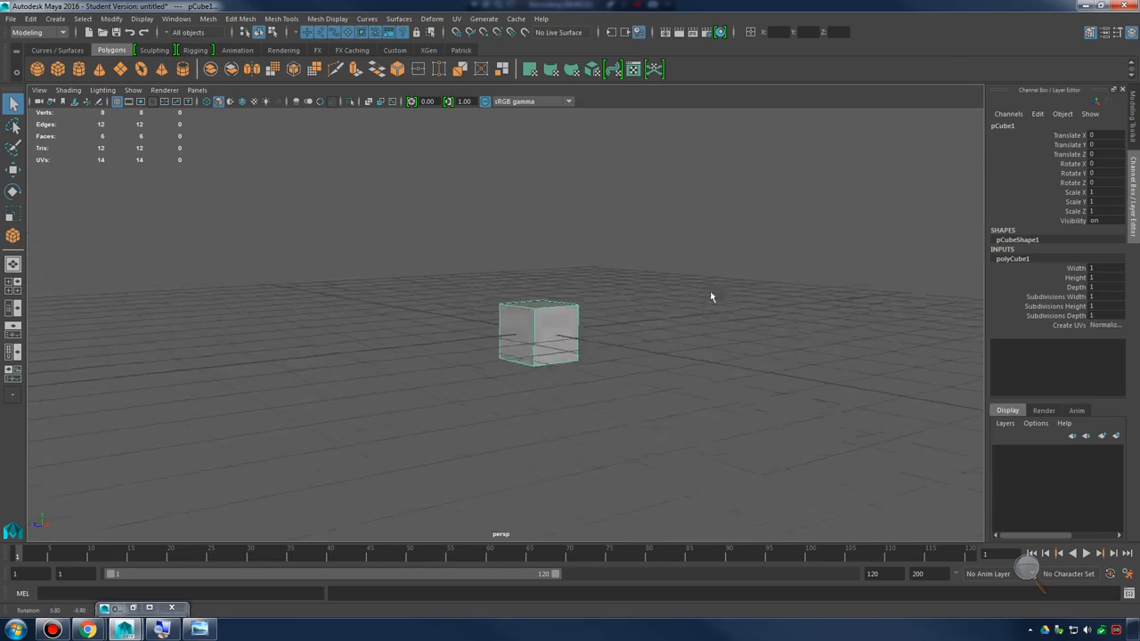
left_click_drag(600, 315, 550, 319, "alt")
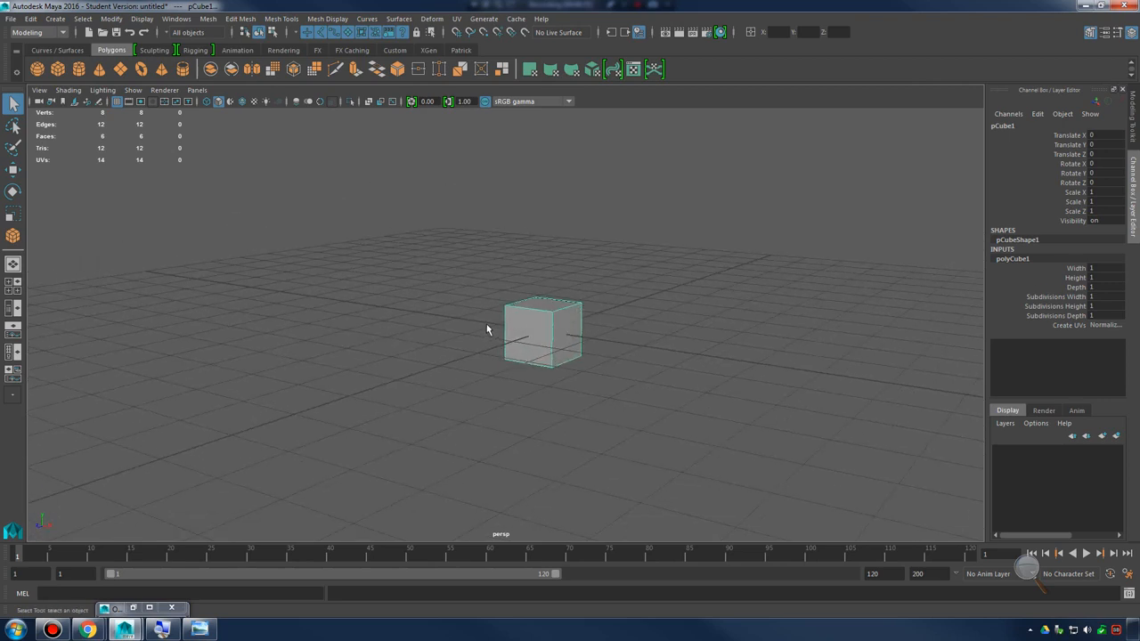
Set the cube's Scale Y to 0.75
double_click(1099, 202)
type("5")
key("Return")
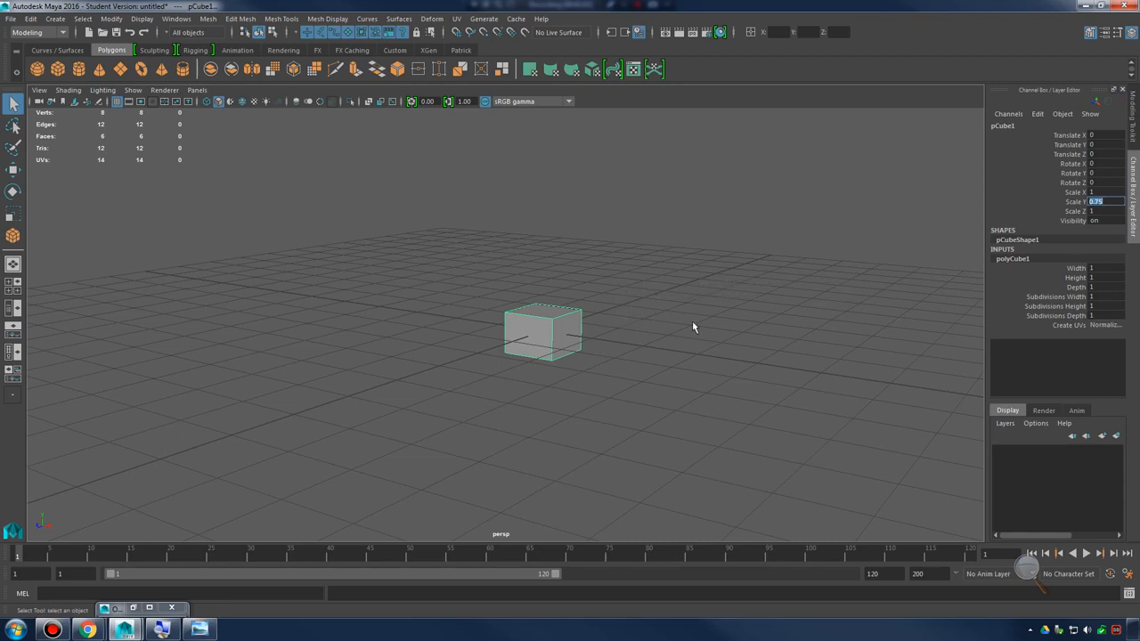
Stretch the cube along its depth by setting Scale Z to 75
left_click_drag(631, 331, 706, 324, "alt")
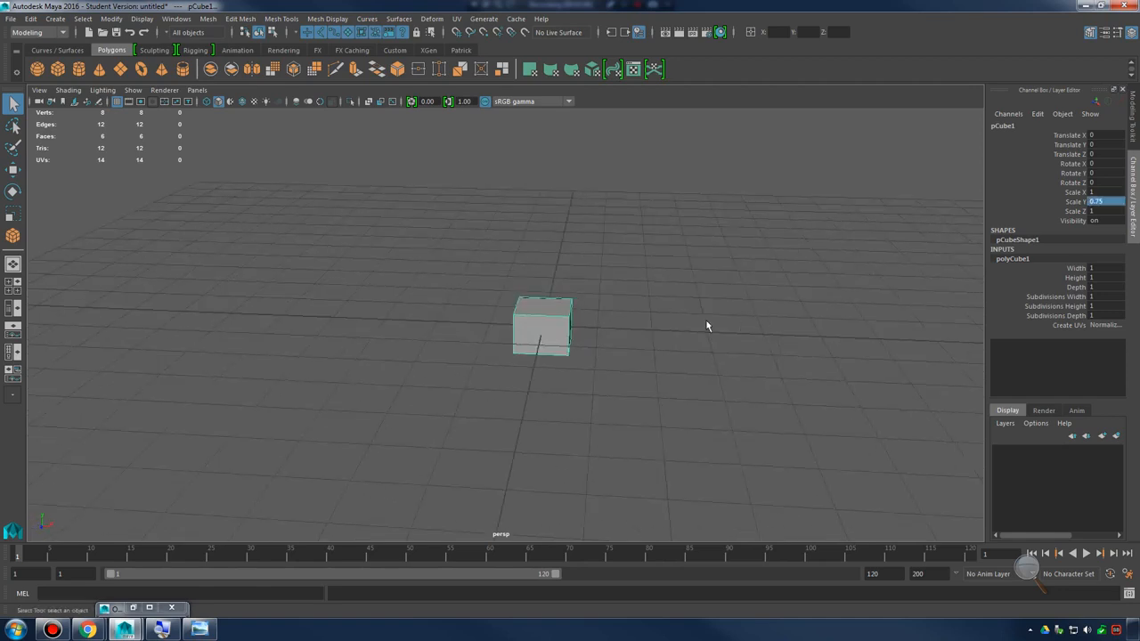
right_click_drag(706, 324, 543, 325, "alt")
left_click_drag(542, 326, 516, 356, "alt")
right_click_drag(669, 337, 567, 331, "alt")
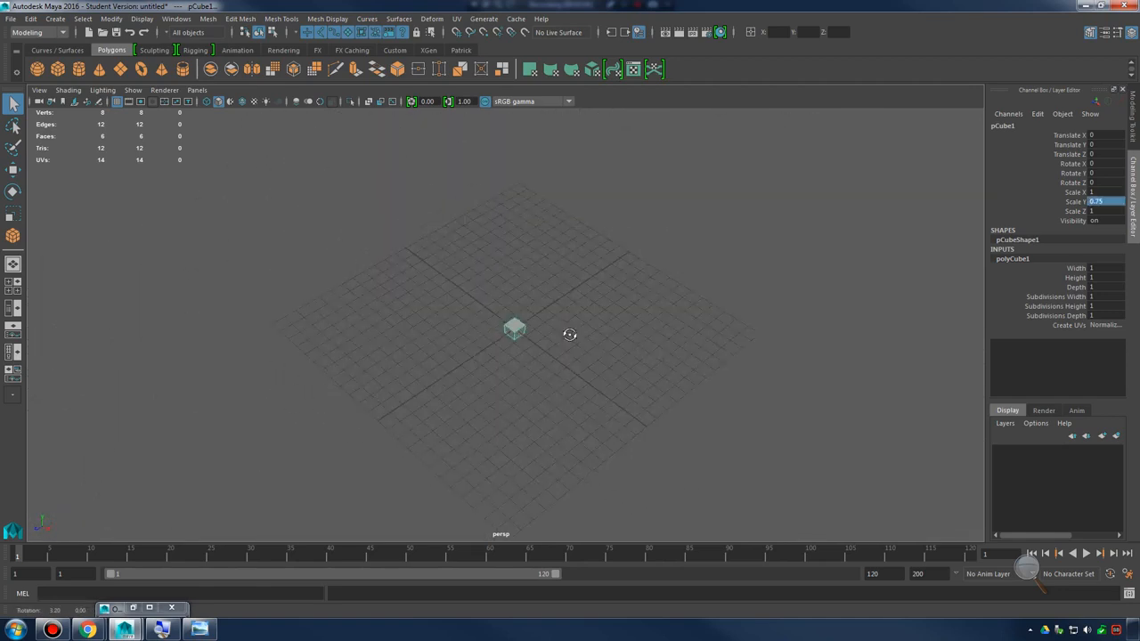
left_click_drag(567, 331, 516, 317, "alt")
right_click_drag(516, 318, 588, 326, "alt")
left_click_drag(587, 326, 802, 298, "alt")
left_click(1095, 211)
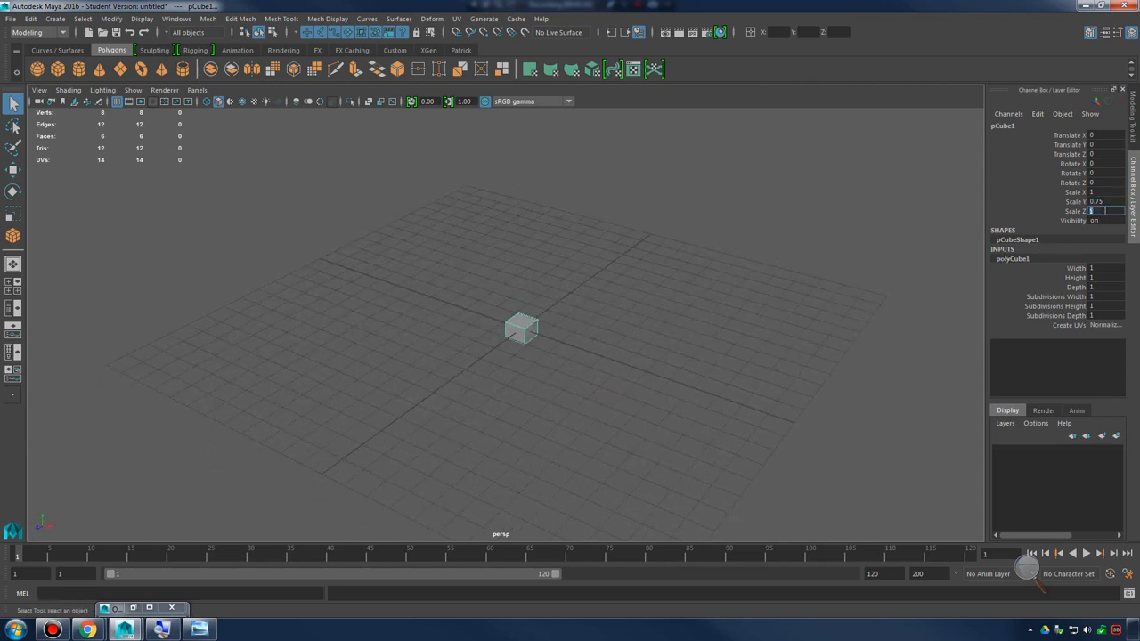
type("75")
key("Return")
Widen the long bar into a slab by setting Scale X to 50
right_click_drag(711, 296, 625, 330, "alt")
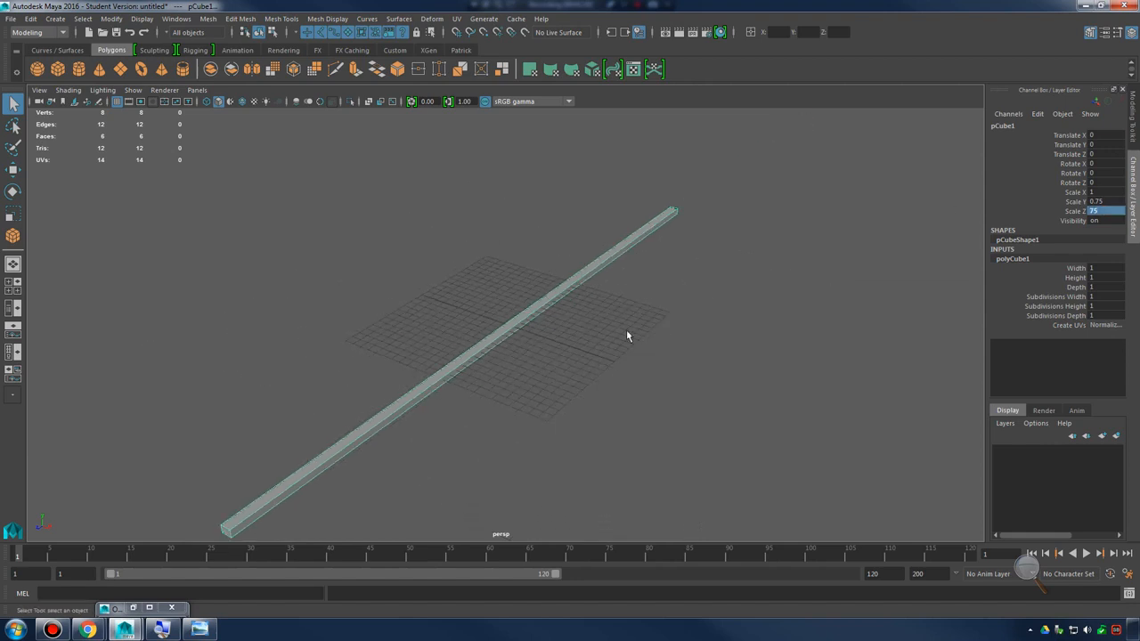
left_click_drag(626, 330, 579, 327, "alt")
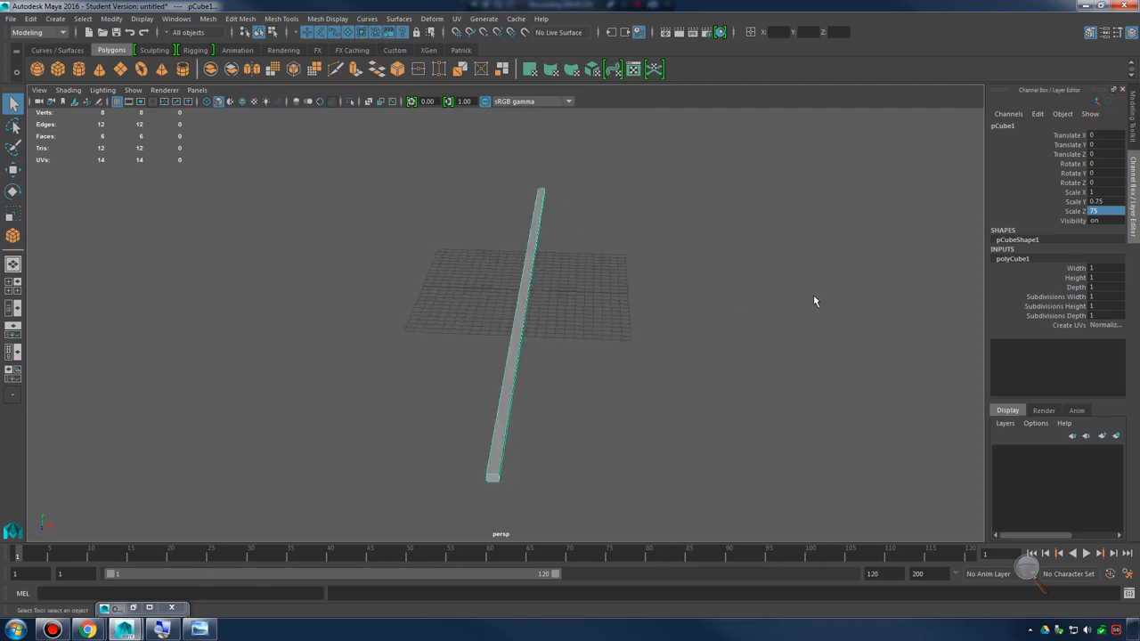
double_click(1099, 192)
type("50")
key("Return")
Create an empty display layer and name it Base_lay
left_click_drag(758, 313, 679, 300, "alt")
right_click_drag(756, 303, 666, 311, "alt")
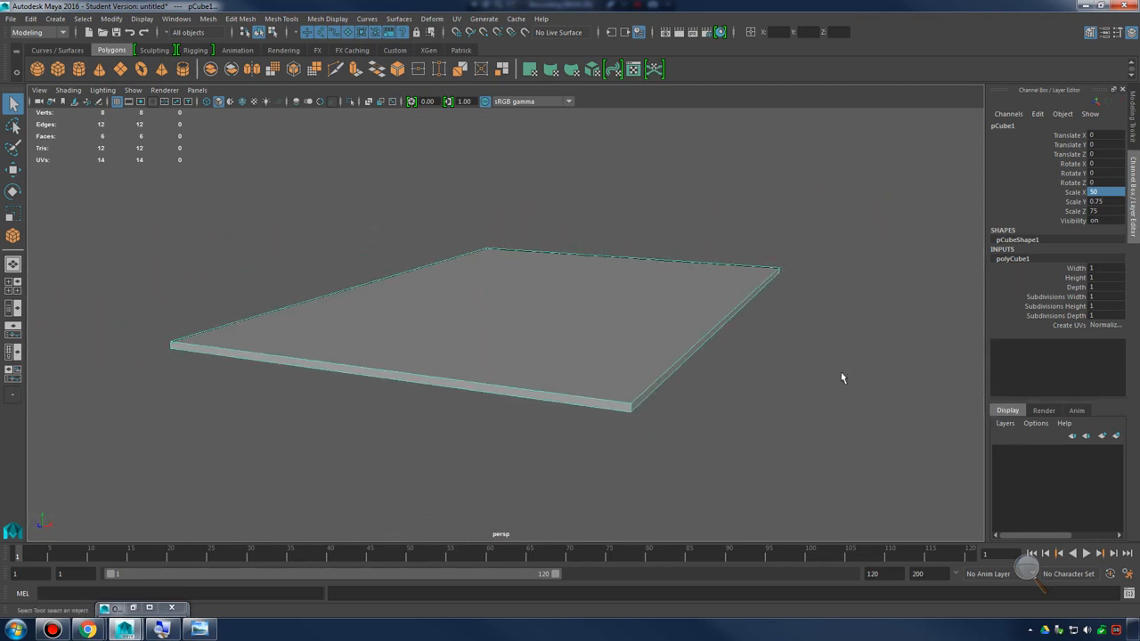
left_click(1006, 425)
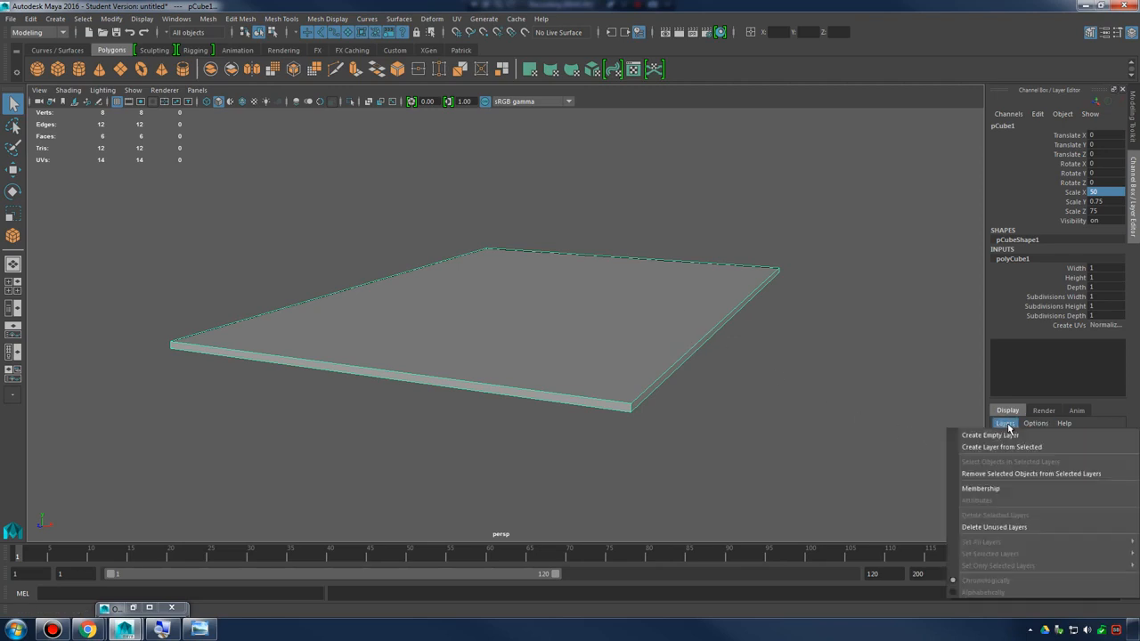
left_click(1006, 435)
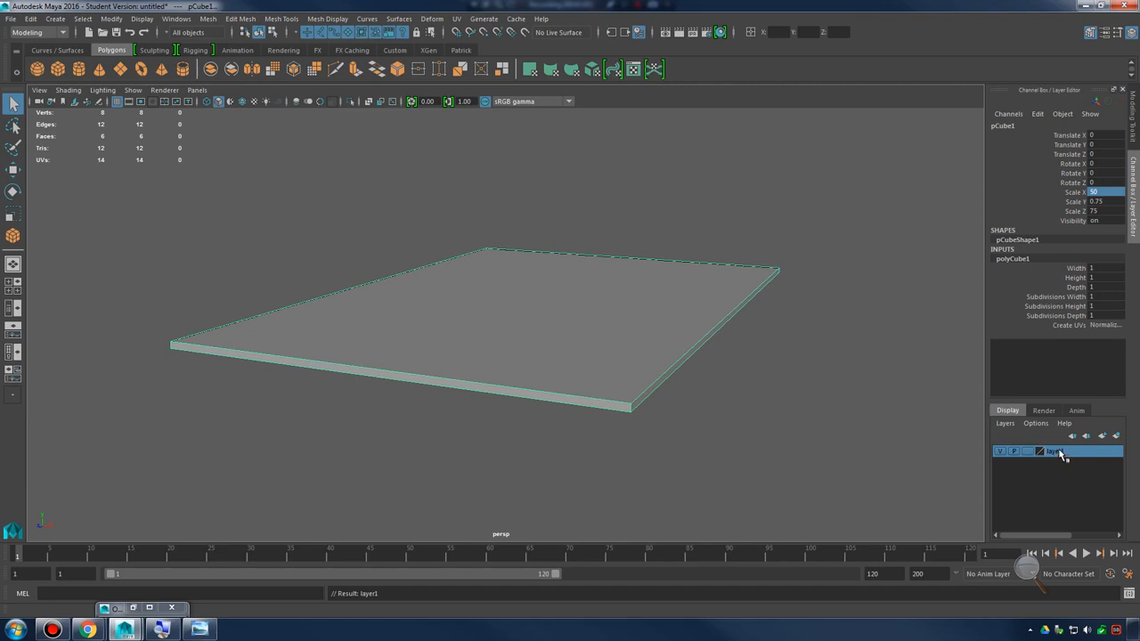
double_click(1055, 451)
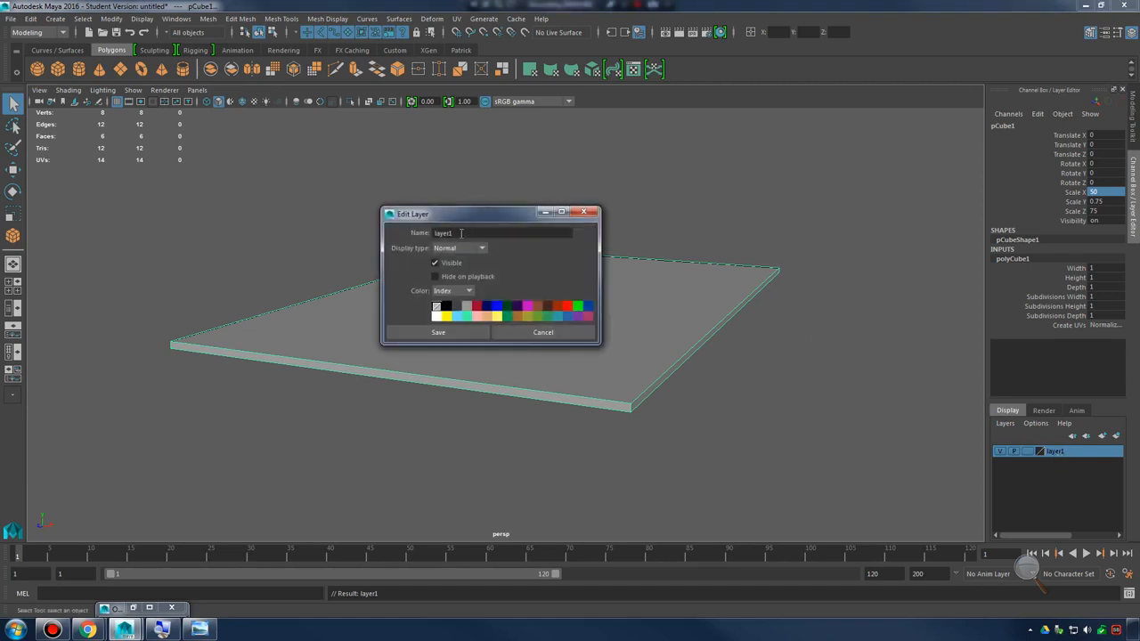
left_click_drag(461, 232, 396, 231)
type("Base_")
left_click(454, 334)
Add the slab to the Base_lay layer and toggle the layer's visibility to check its membership, leaving it shown
left_click(593, 231)
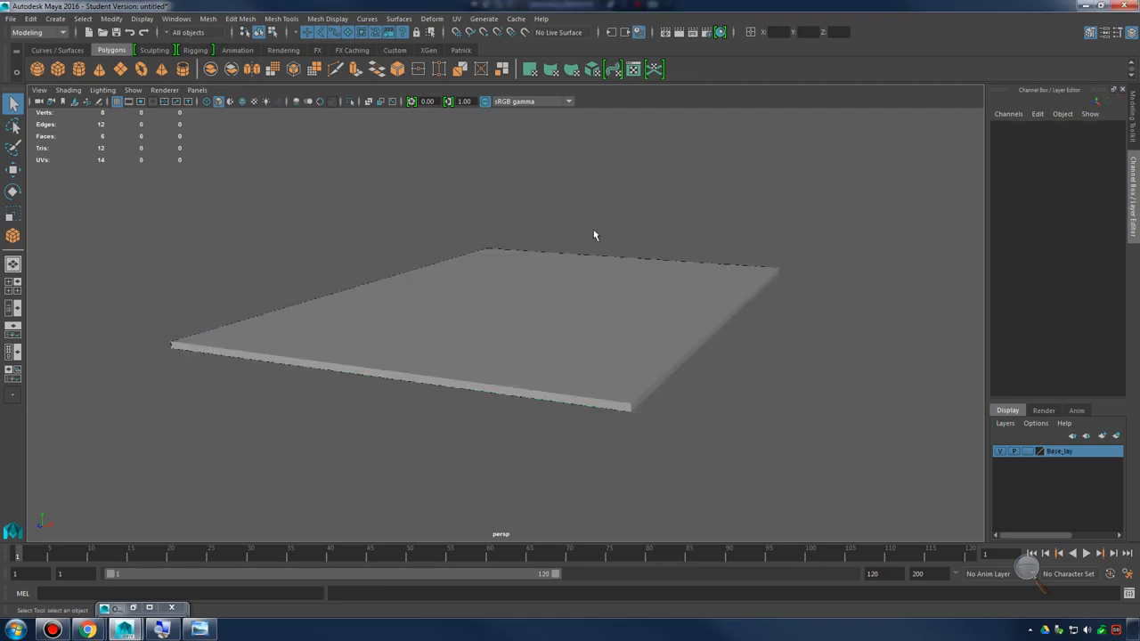
left_click_drag(536, 219, 736, 392)
right_click(1069, 453)
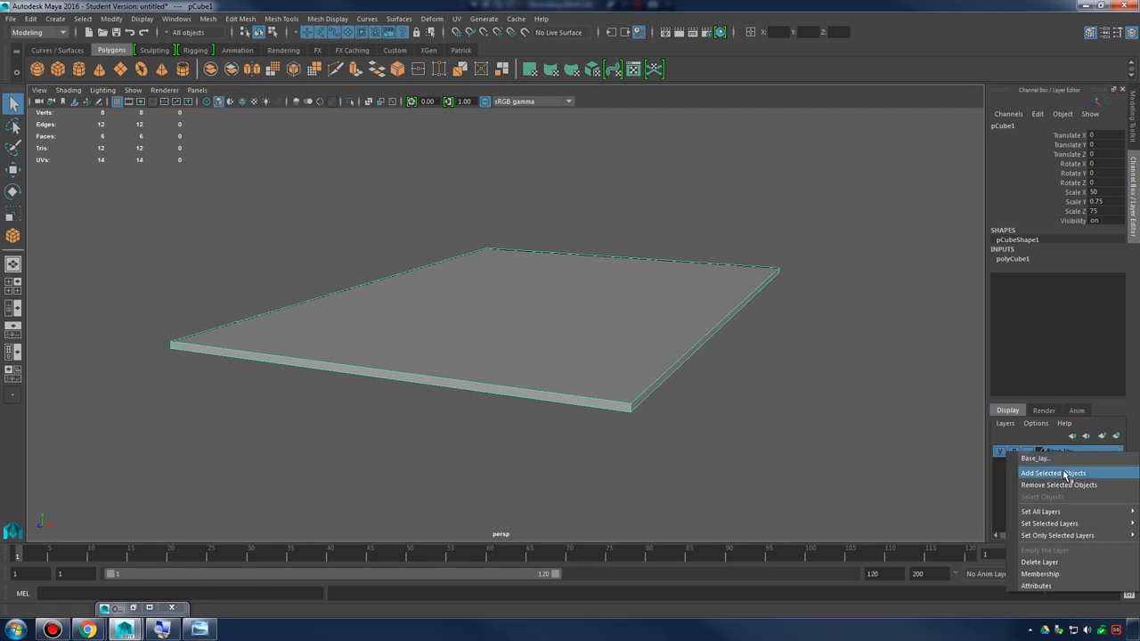
left_click(1060, 473)
left_click(1002, 450)
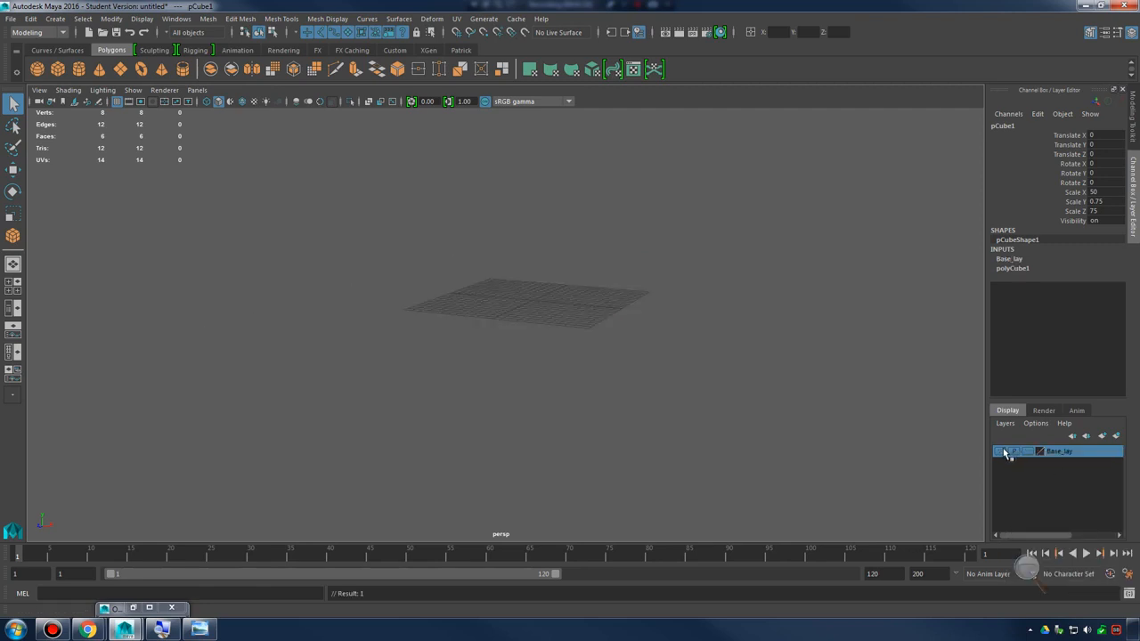
left_click(1003, 451)
left_click(1003, 451)
left_click(1002, 450)
left_click_drag(494, 282, 493, 295, "alt")
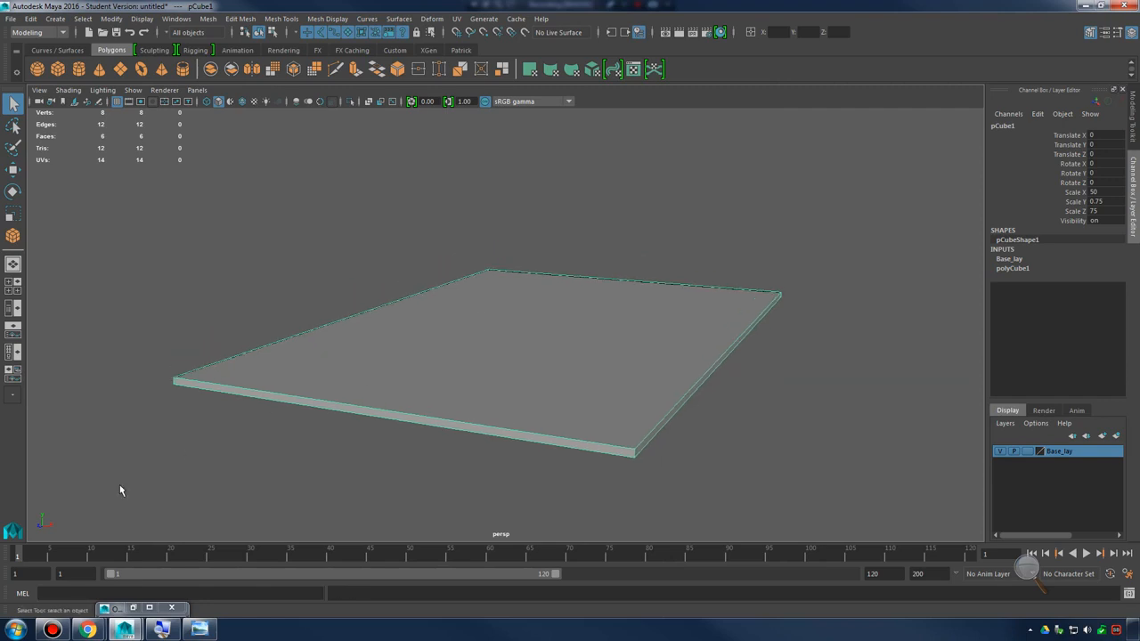
Rename the slab in the Outliner as base_mesh_001 and close the Outliner
left_click(134, 608)
double_click(92, 205)
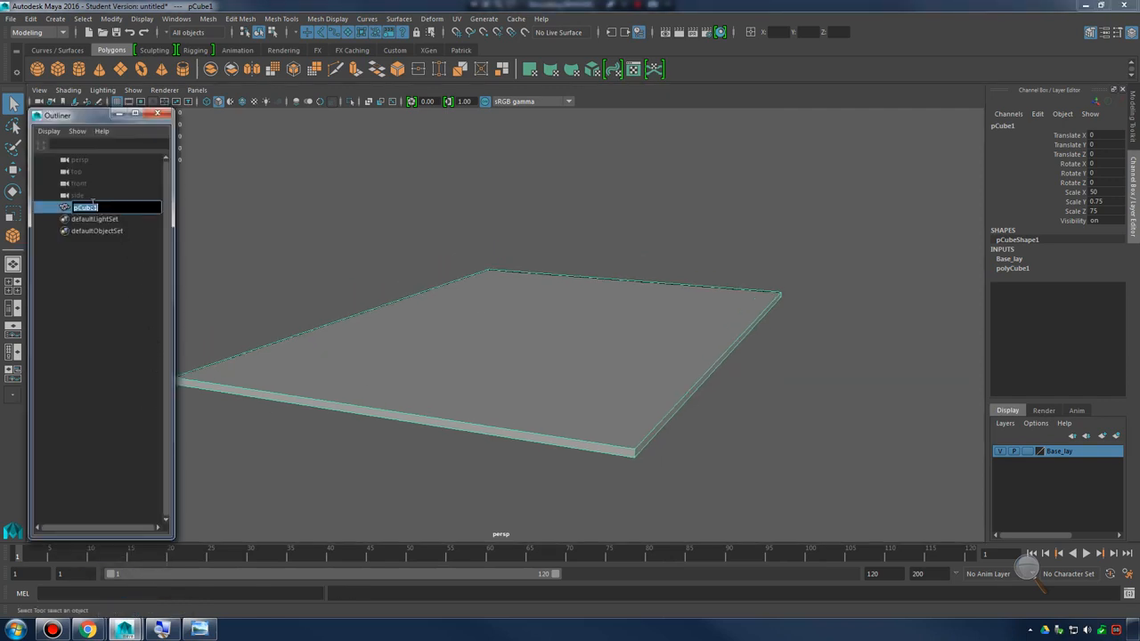
type("base_mesh_001")
key("Return")
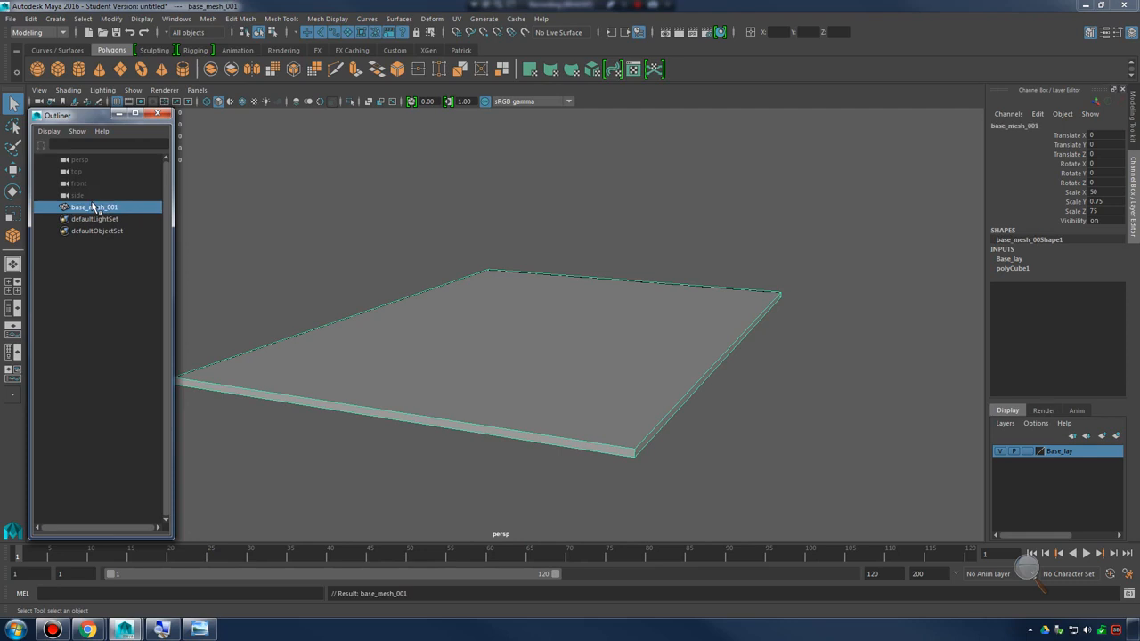
left_click(158, 114)
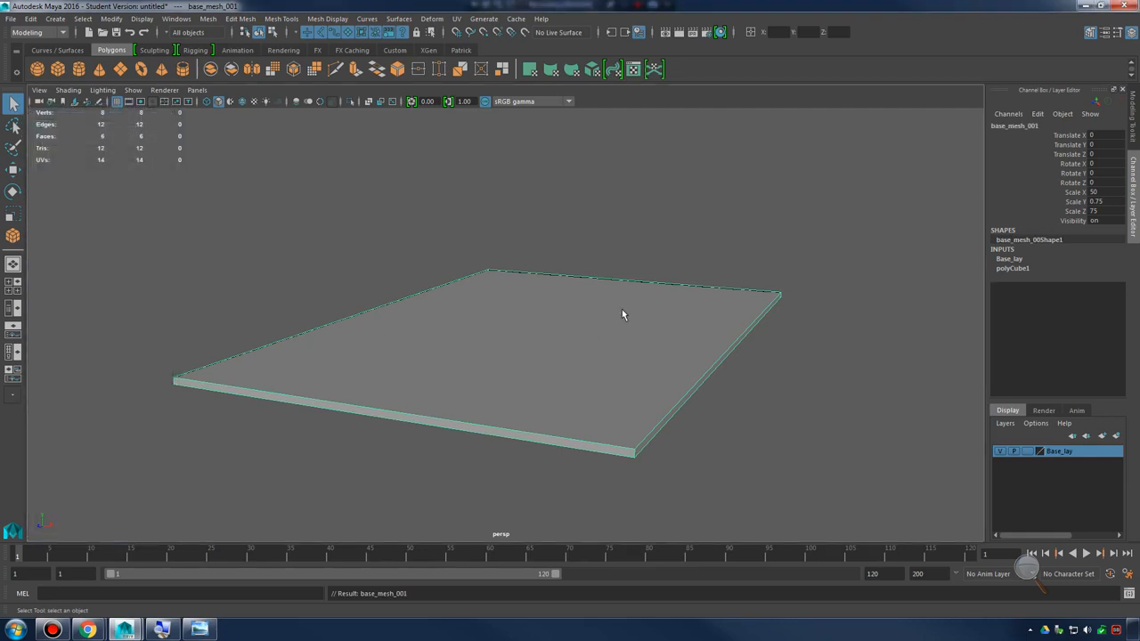
Start saving the scene under a new name and create and open a Greek Temple folder on the Desktop
left_click(11, 20)
left_click(53, 78)
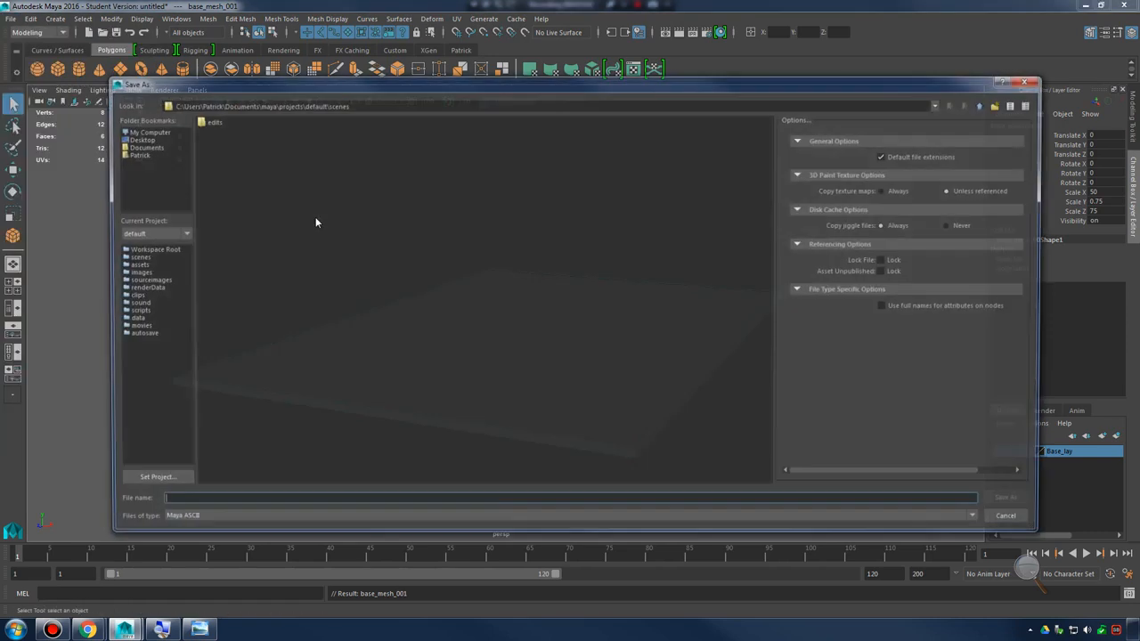
left_click(138, 139)
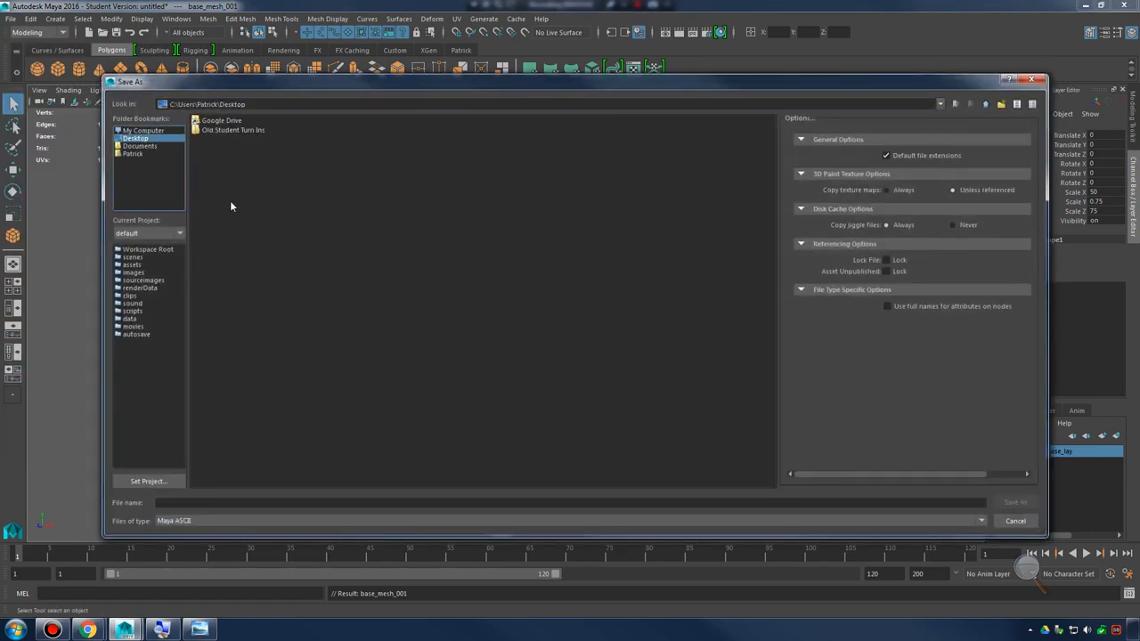
right_click(252, 228)
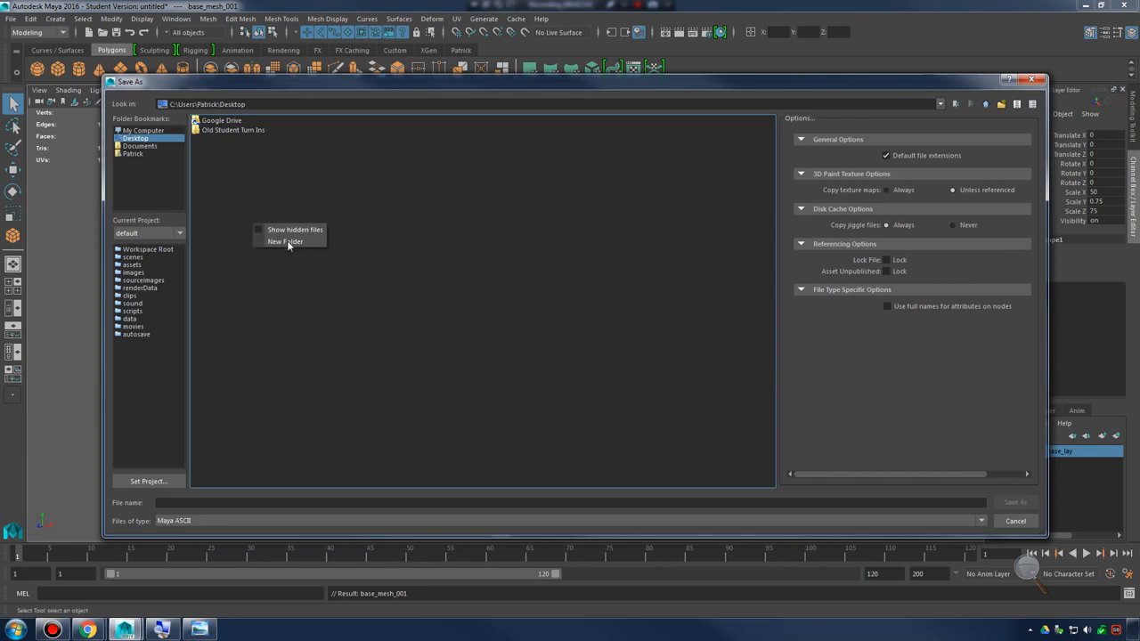
left_click(285, 243)
type("Gre")
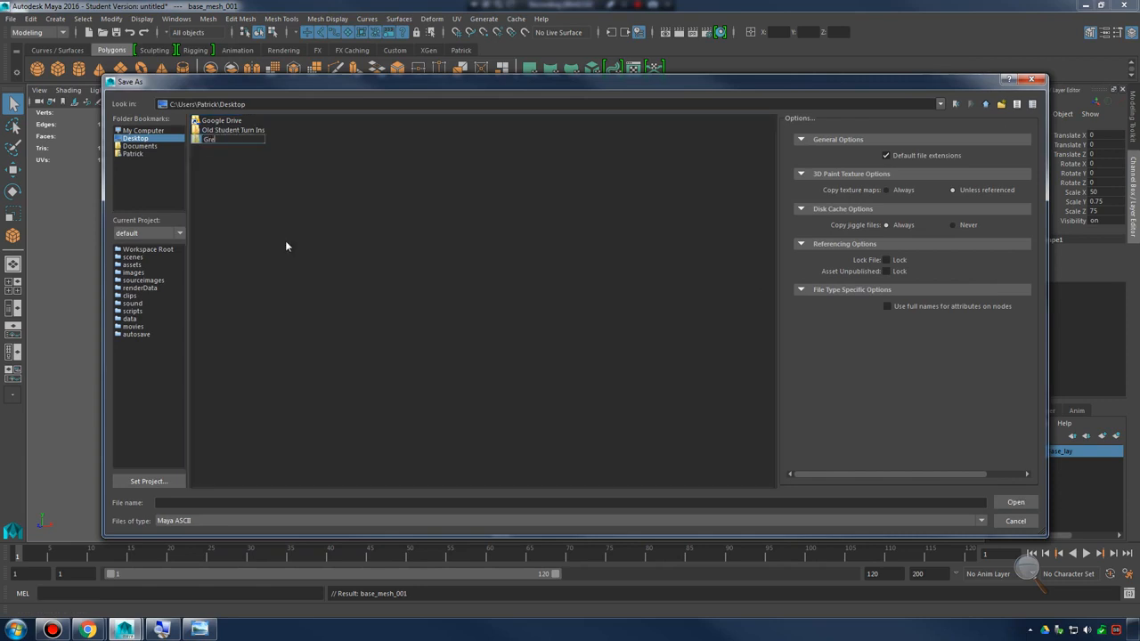
type("ek Temple")
key("Return")
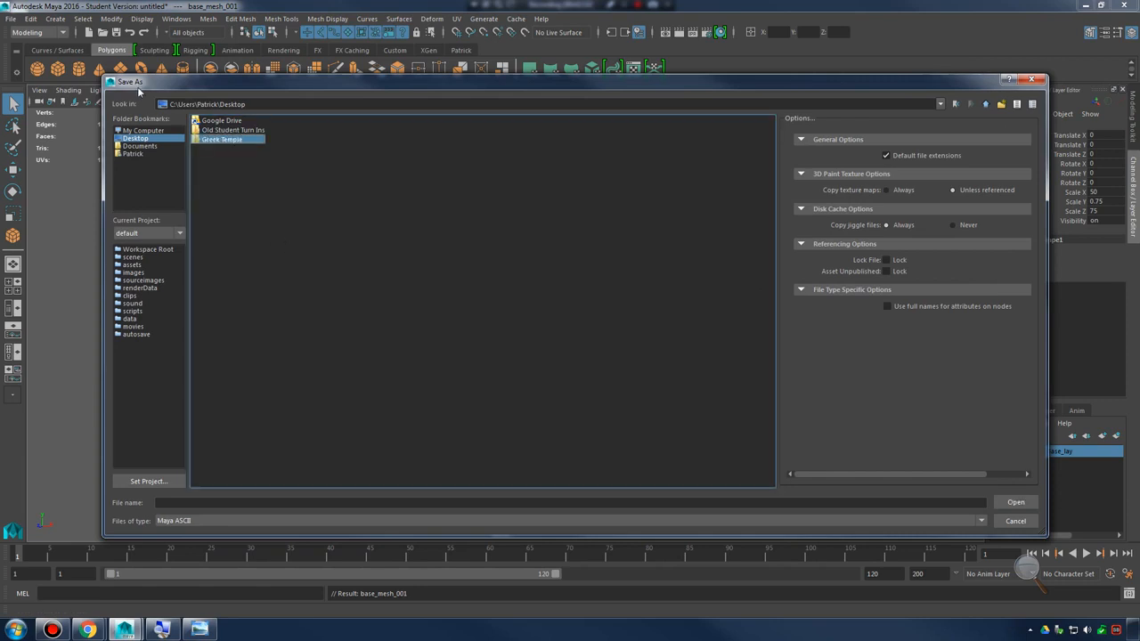
double_click(218, 141)
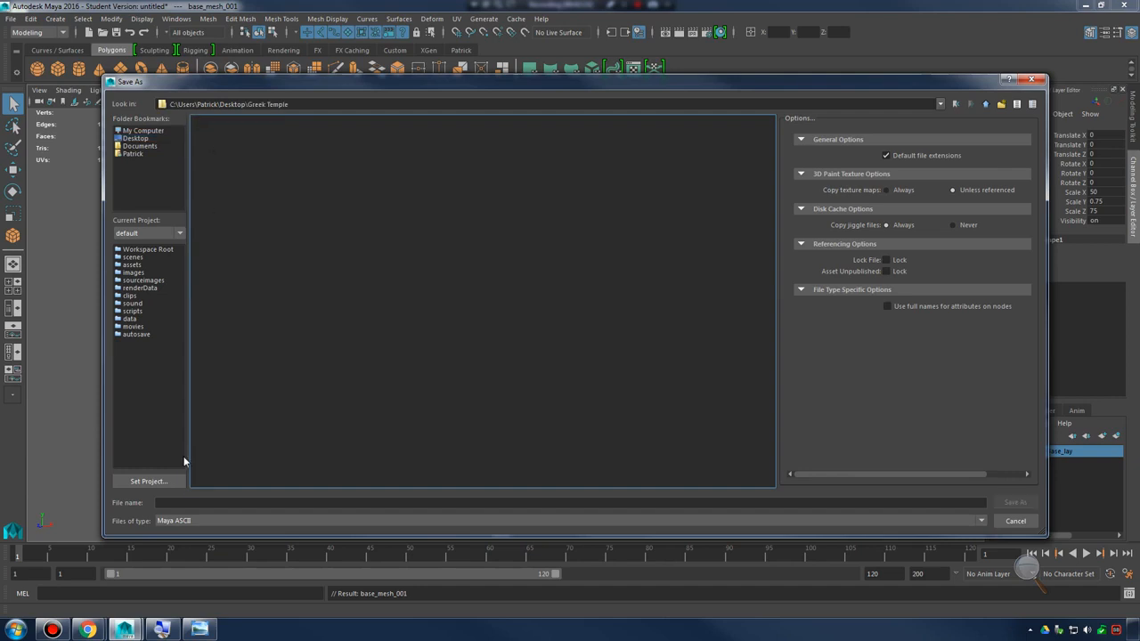
Save the scene in the Greek Temple folder as greek_temple_001 in Maya ASCII format, accepting the student version notice
left_click(205, 502)
type("greek_temple_001")
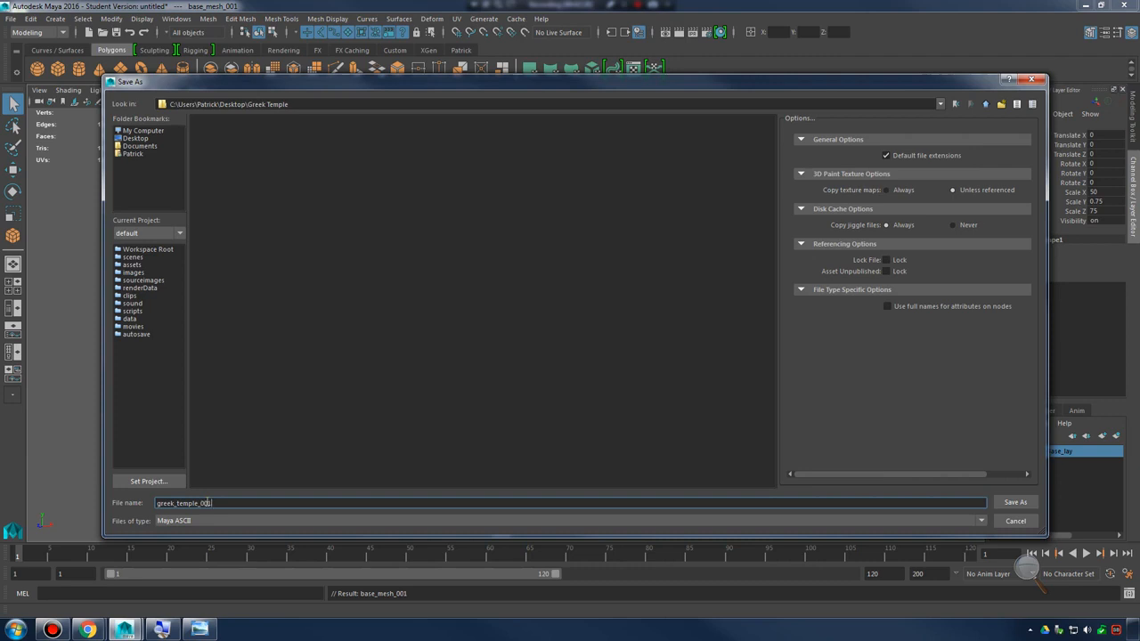
key("Return")
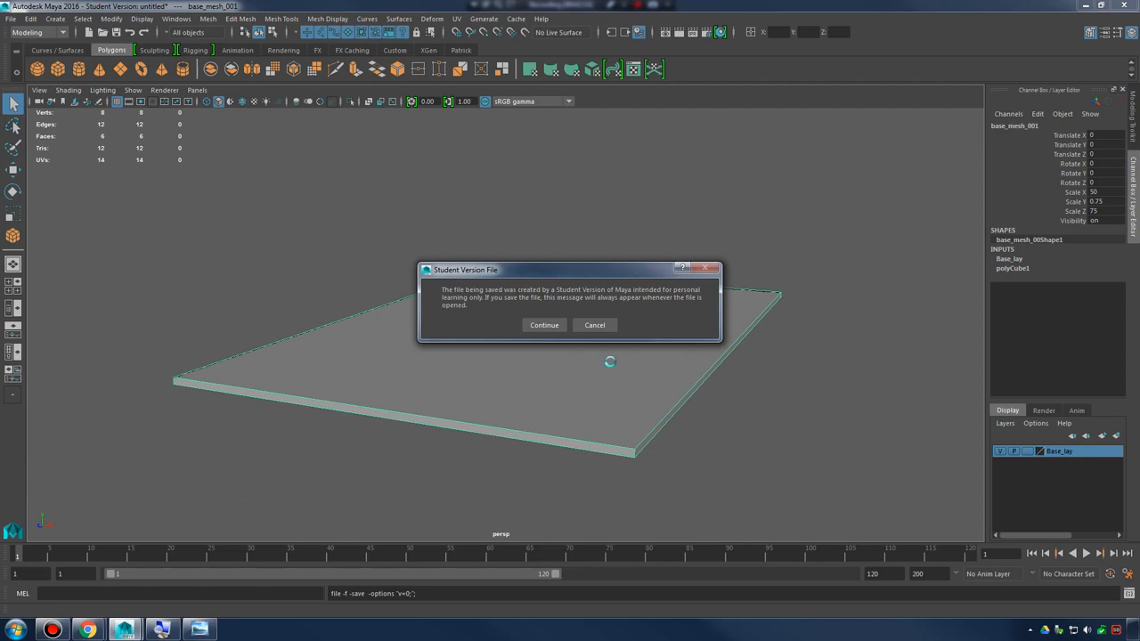
left_click(547, 328)
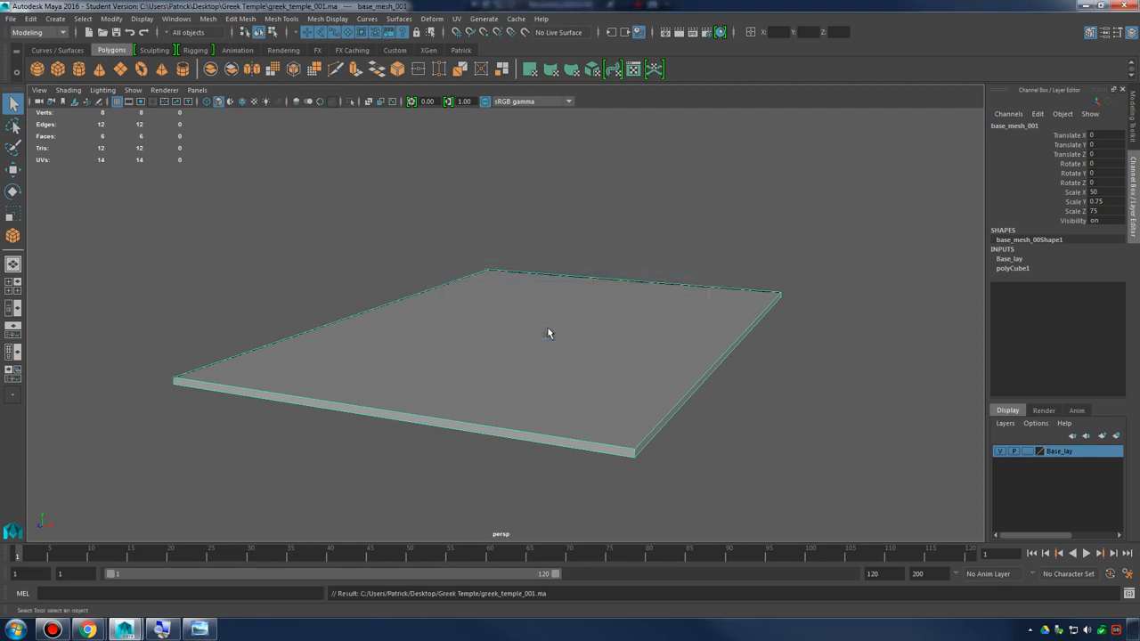
Select the slab's top face and apply Extrude Face to it
left_click_drag(547, 330, 487, 365, "alt")
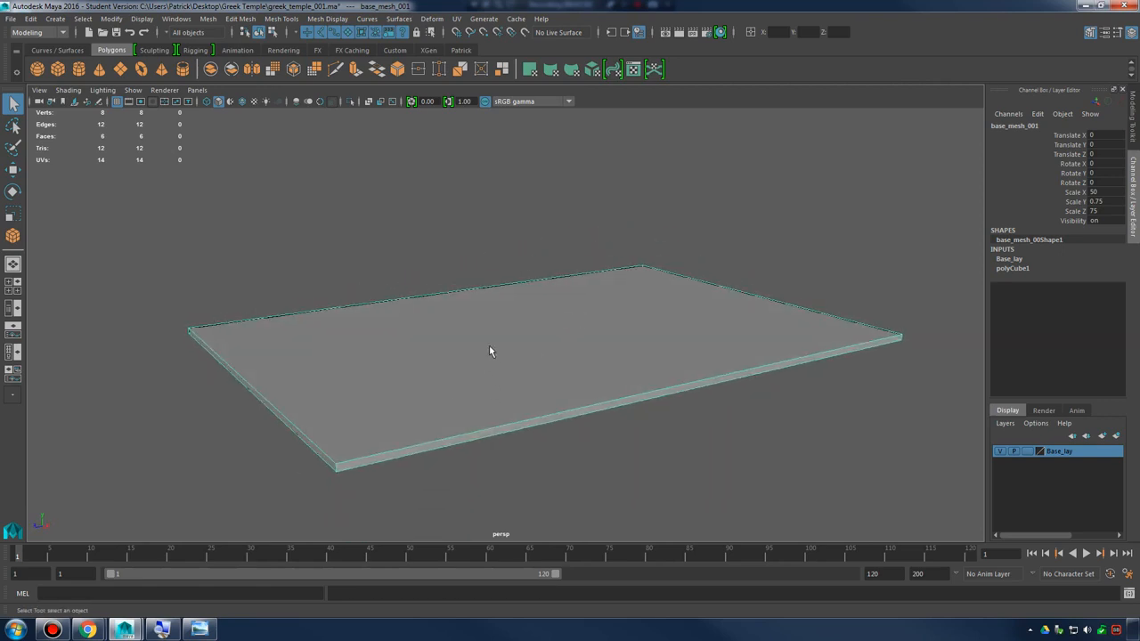
left_click_drag(488, 347, 548, 299, "alt")
right_click_drag(548, 288, 552, 317)
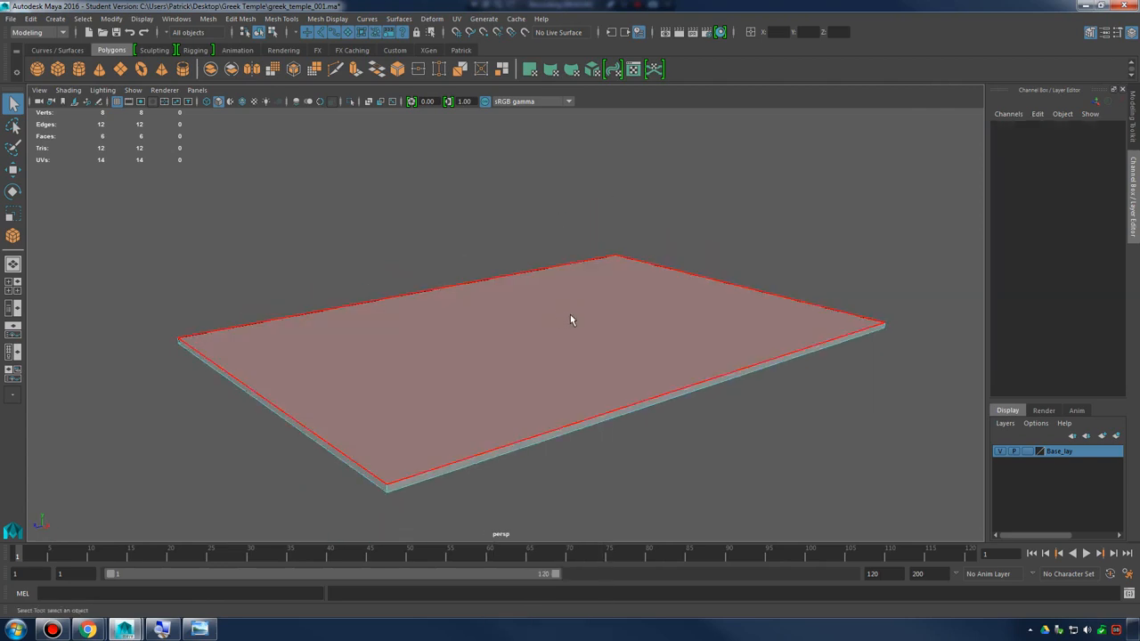
left_click(571, 318)
left_click_drag(792, 455, 757, 497, "alt")
scroll(633, 365, "up", 3)
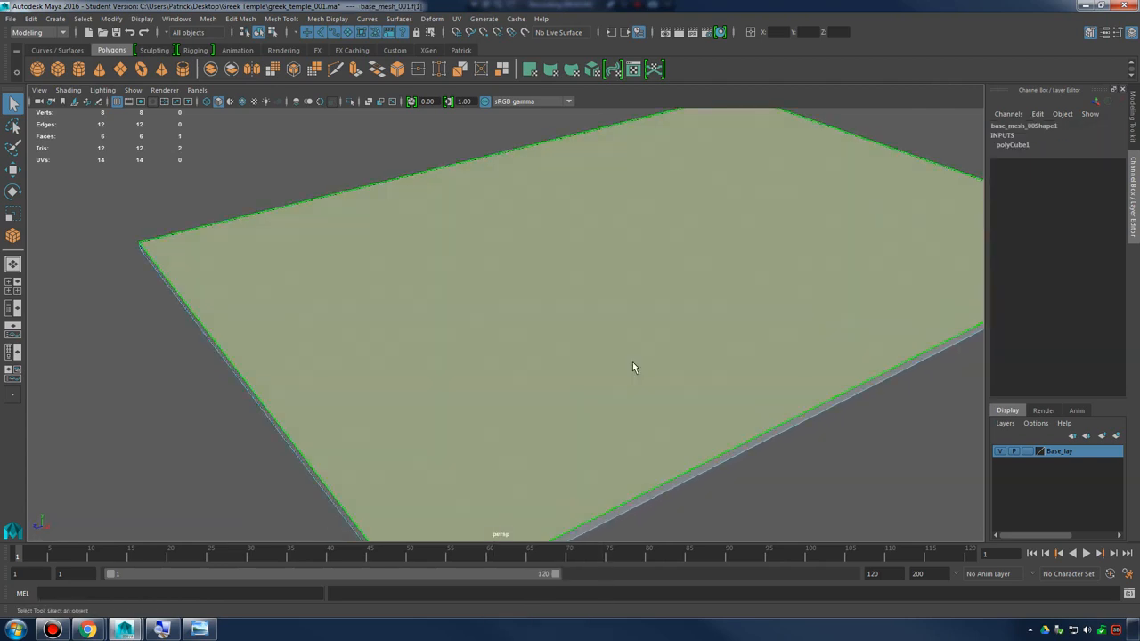
middle_click_drag(632, 362, 626, 312, "alt")
right_click(571, 306, "shift")
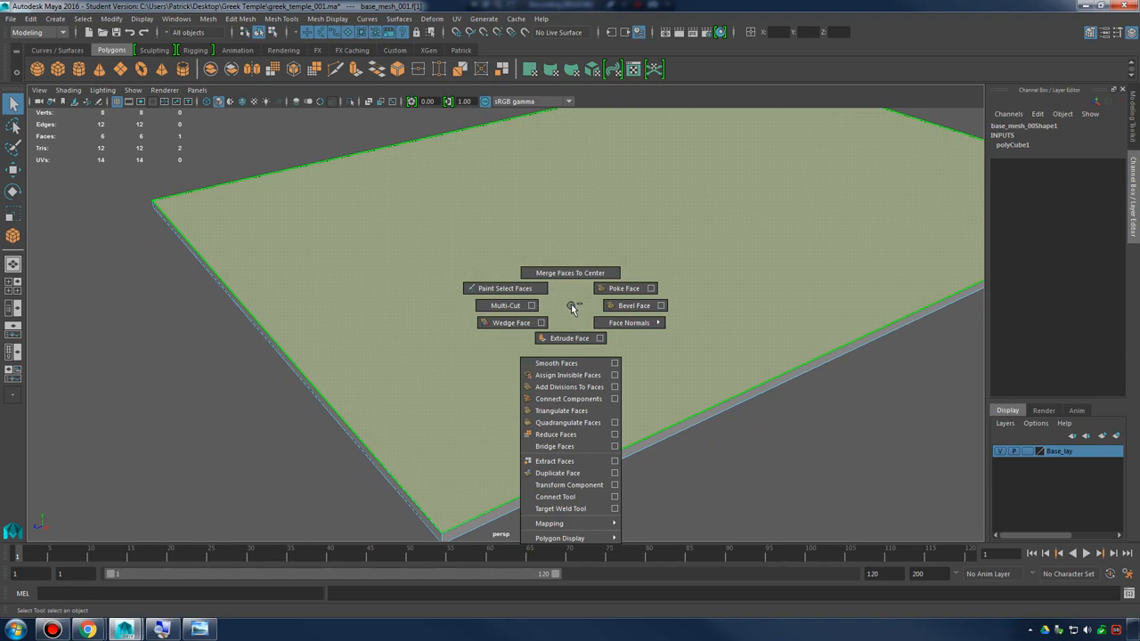
right_click_drag(572, 306, 571, 337, "shift")
Try a thickness of 23.1 on the top-face extrusion, and undo it
middle_click_drag(631, 356, 504, 459, "alt")
right_click_drag(503, 459, 573, 407, "alt")
middle_click_drag(573, 407, 611, 366, "alt")
right_click_drag(611, 366, 597, 348, "alt")
middle_click_drag(597, 348, 553, 366, "alt")
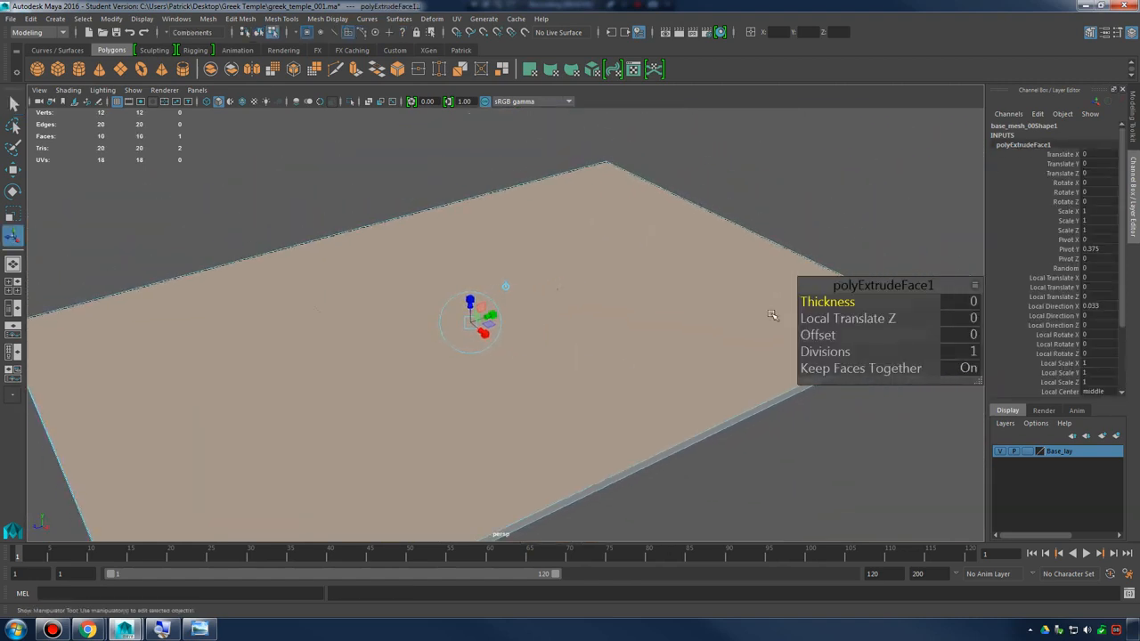
left_click_drag(828, 302, 980, 311)
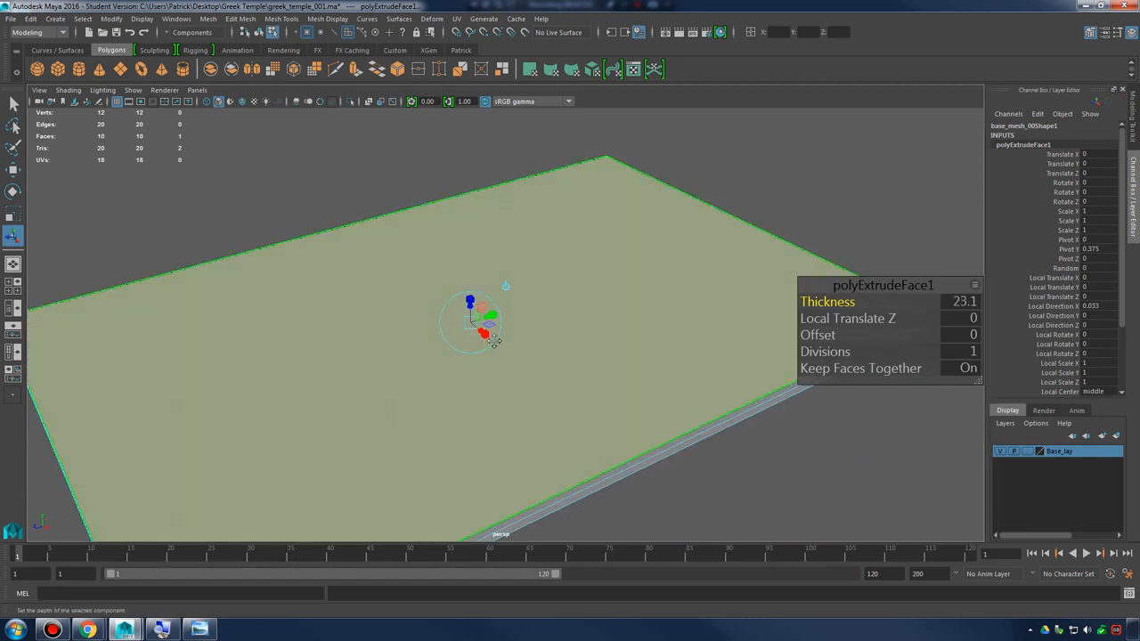
mouse_move(494, 341)
left_mouse_down("alt")
mouse_move(543, 267)
mouse_move(547, 311)
mouse_move(613, 333)
mouse_move(532, 305)
mouse_move(364, 351)
mouse_move(424, 351)
mouse_move(450, 285)
left_mouse_up("alt")
key("ctrl+z")
Set the top-face extrusion's offset to 1.5 and switch to the four-view layout
right_click_drag(450, 285, 484, 347, "alt")
left_click_drag(483, 346, 526, 338, "alt")
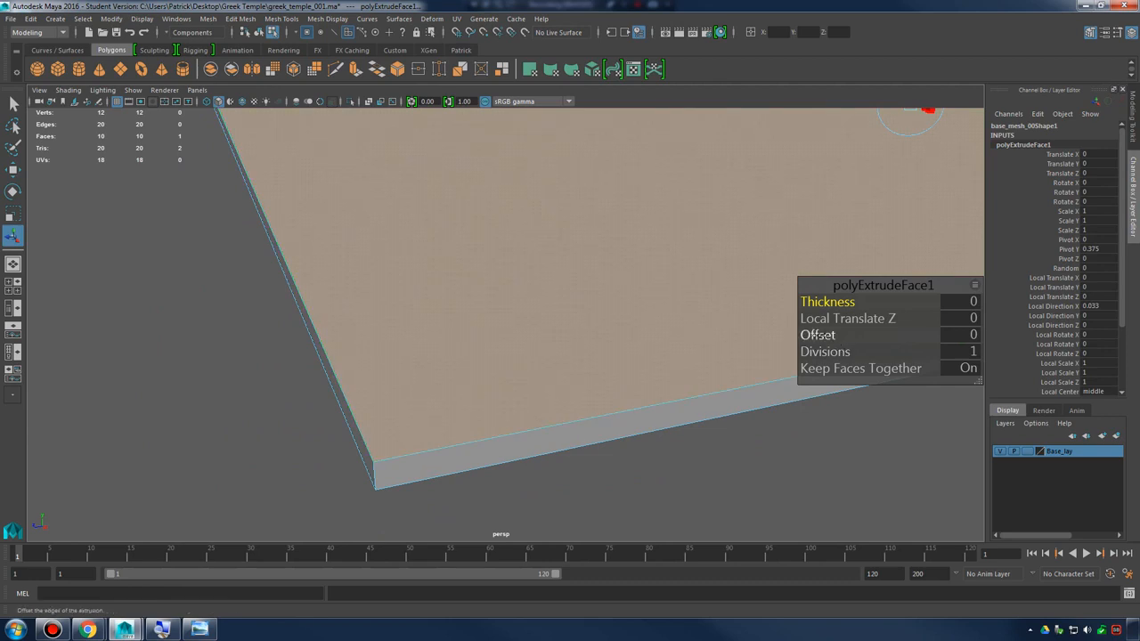
mouse_move(817, 336)
left_mouse_down()
mouse_move(881, 335)
mouse_move(821, 331)
left_mouse_up()
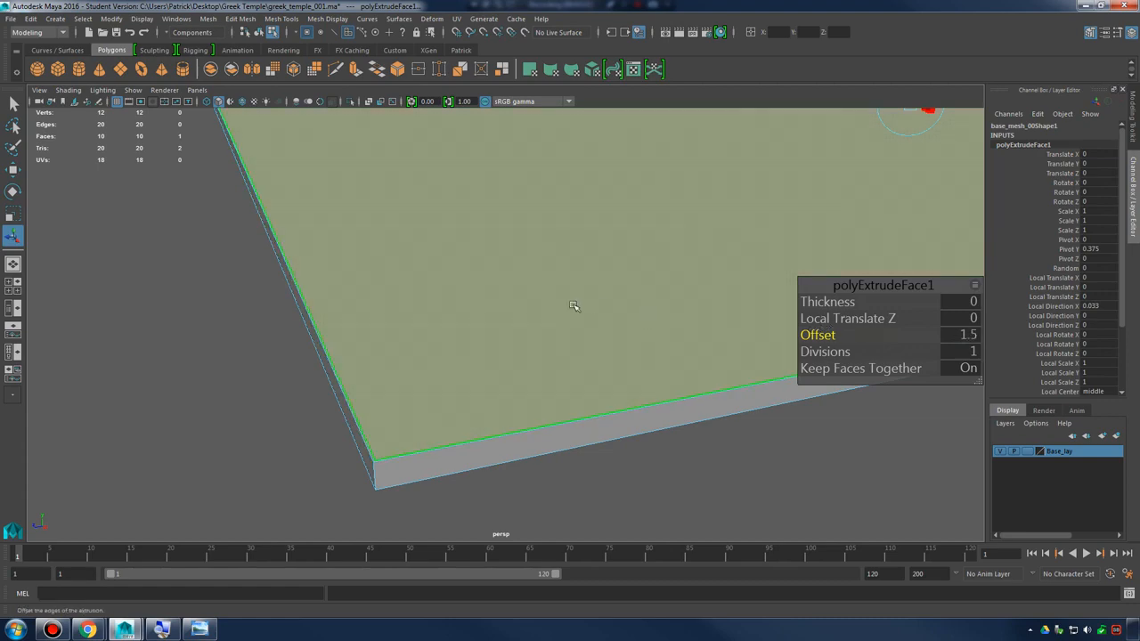
key("space")
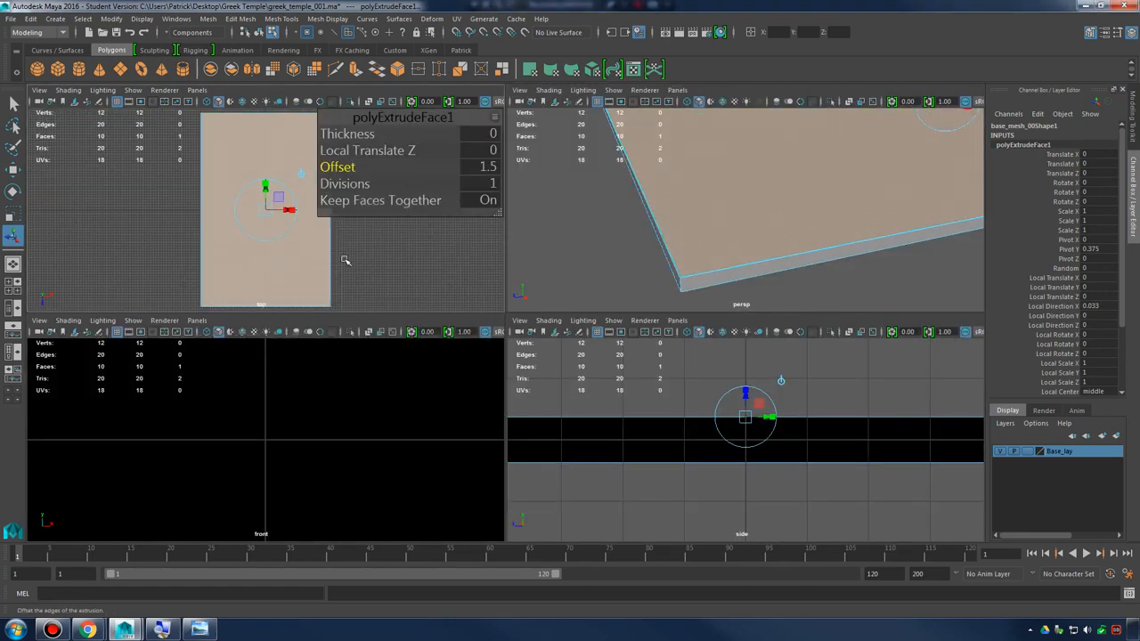
Set the top-face extrusion's offset to 15, checking the inset at the slab's corner in the top view
key("space")
right_click_drag(570, 381, 656, 424, "alt")
middle_click_drag(656, 424, 618, 173, "alt")
right_click_drag(715, 333, 757, 356, "alt")
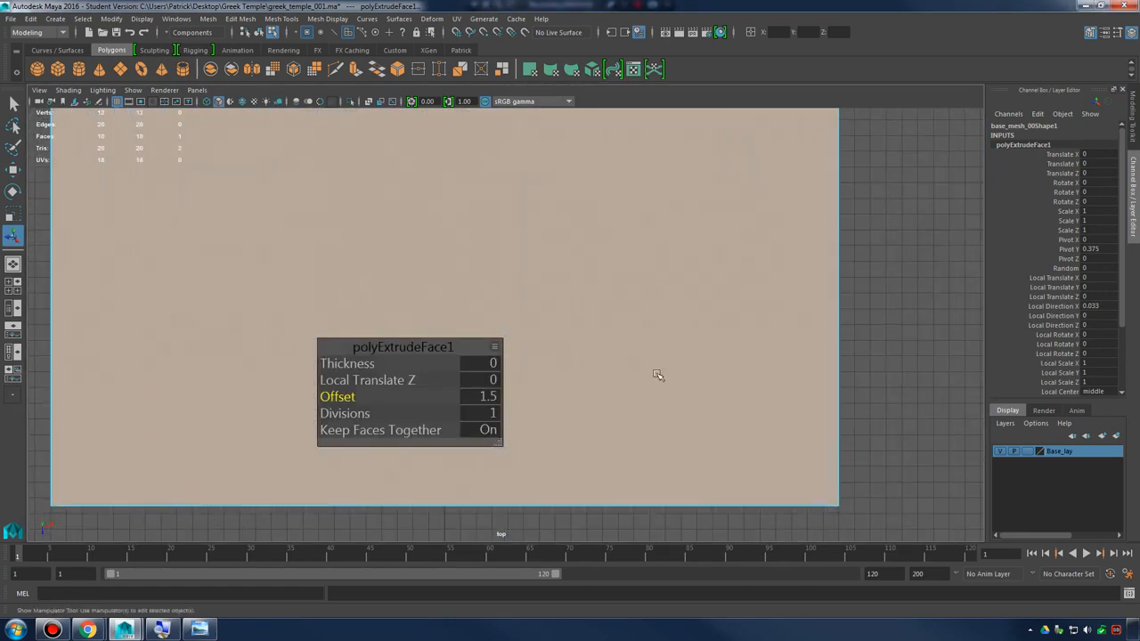
middle_click_drag(657, 375, 505, 272, "alt")
right_click_drag(837, 330, 966, 356, "alt")
middle_click_drag(730, 341, 616, 280, "alt")
right_click_drag(757, 352, 842, 374, "alt")
middle_click_drag(775, 356, 620, 305, "alt")
right_click_drag(890, 342, 908, 369, "alt")
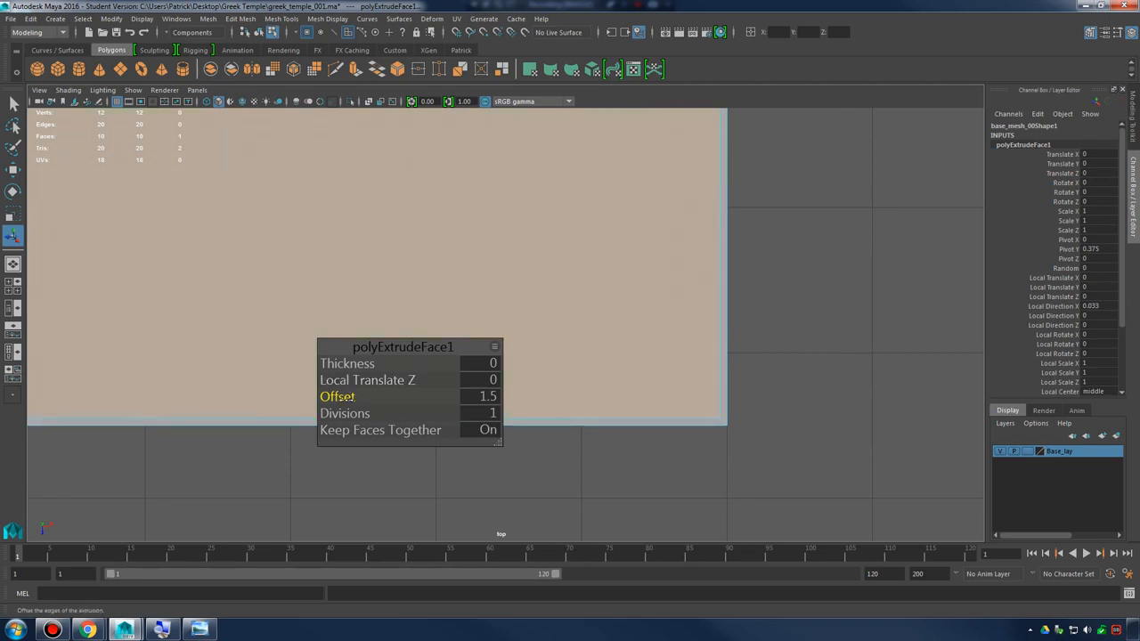
left_click_drag(345, 398, 417, 381)
middle_click_drag(419, 382, 409, 385)
left_click_drag(448, 348, 923, 386)
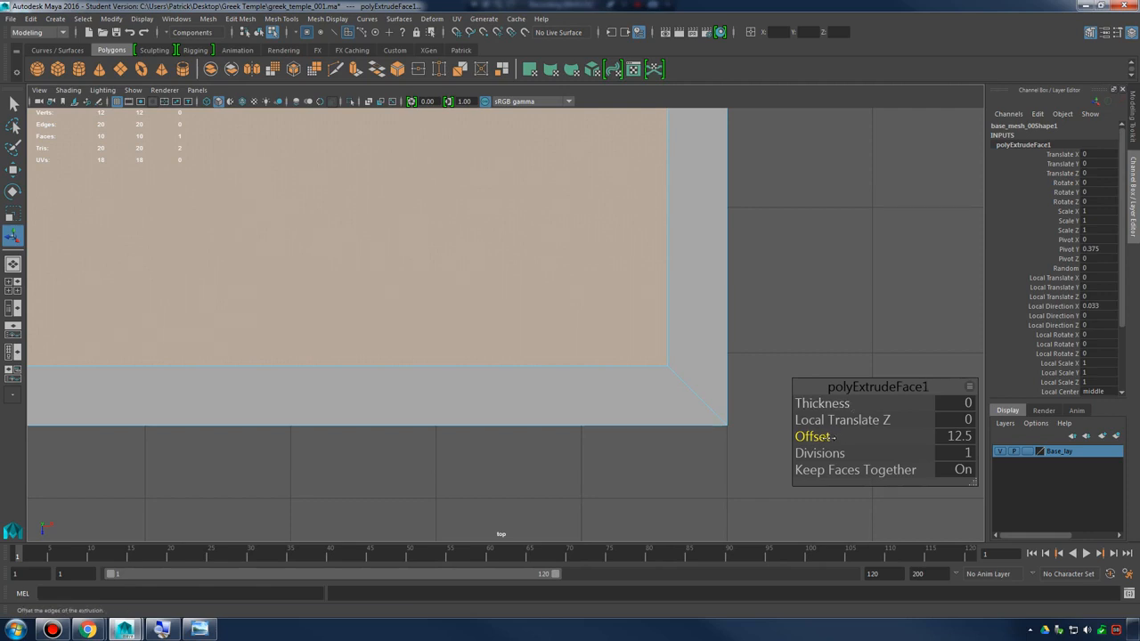
middle_click_drag(825, 436, 824, 437)
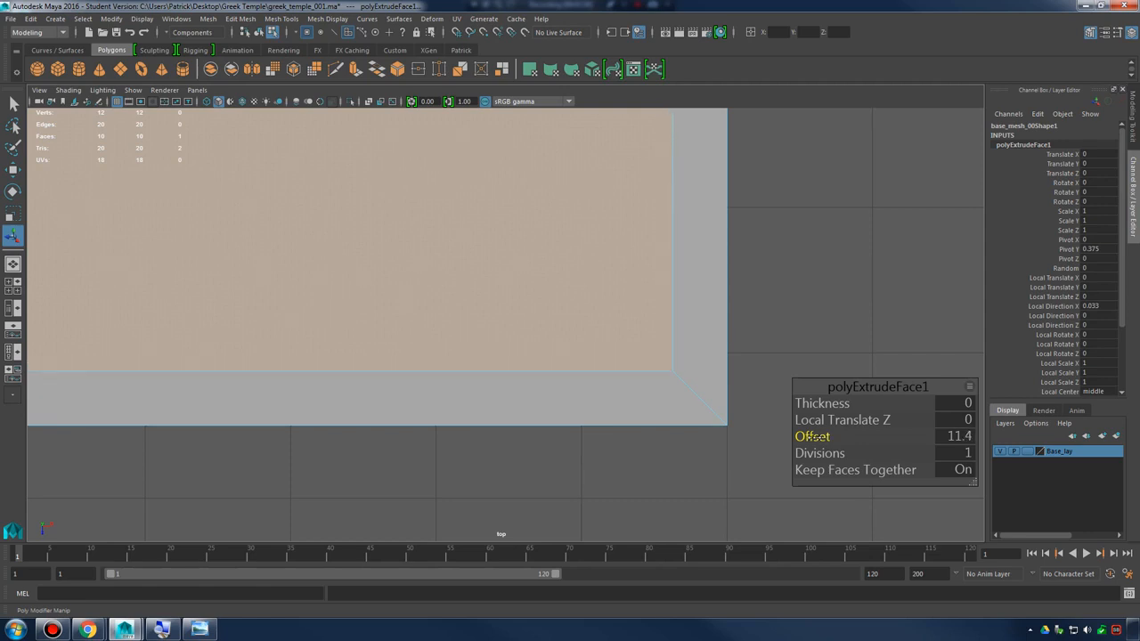
middle_click_drag(817, 436, 824, 436)
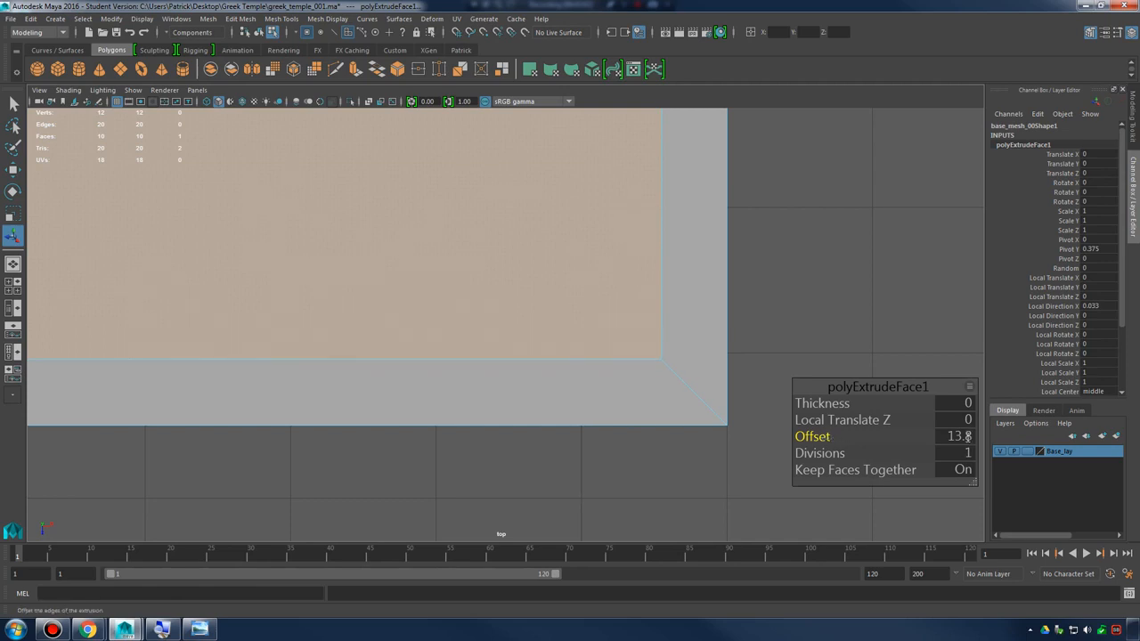
left_click(958, 434)
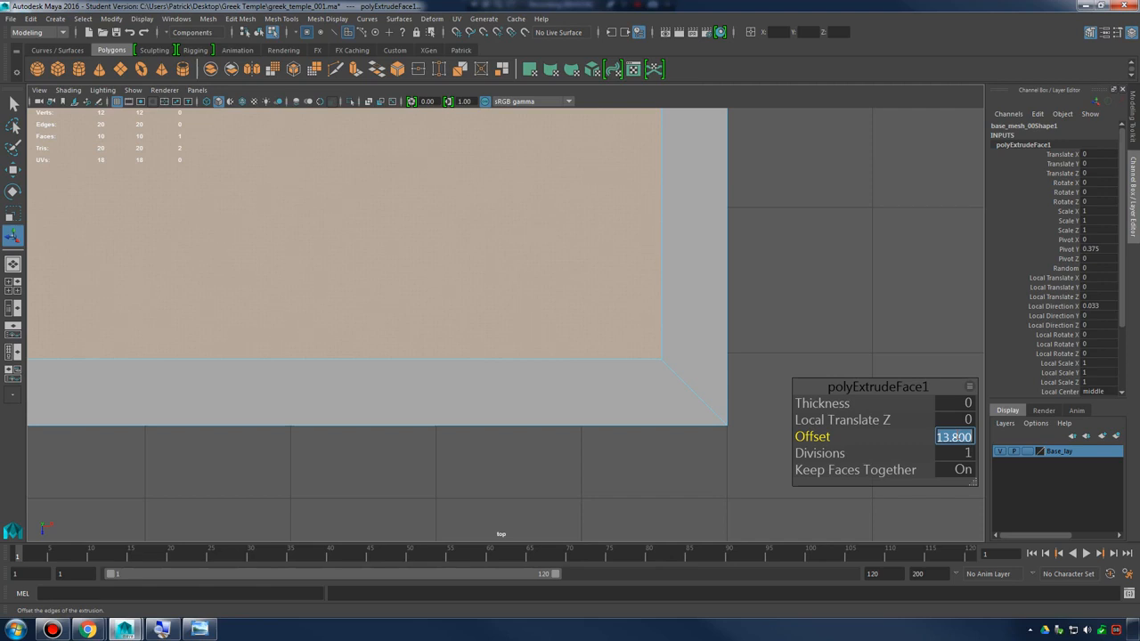
key("Return")
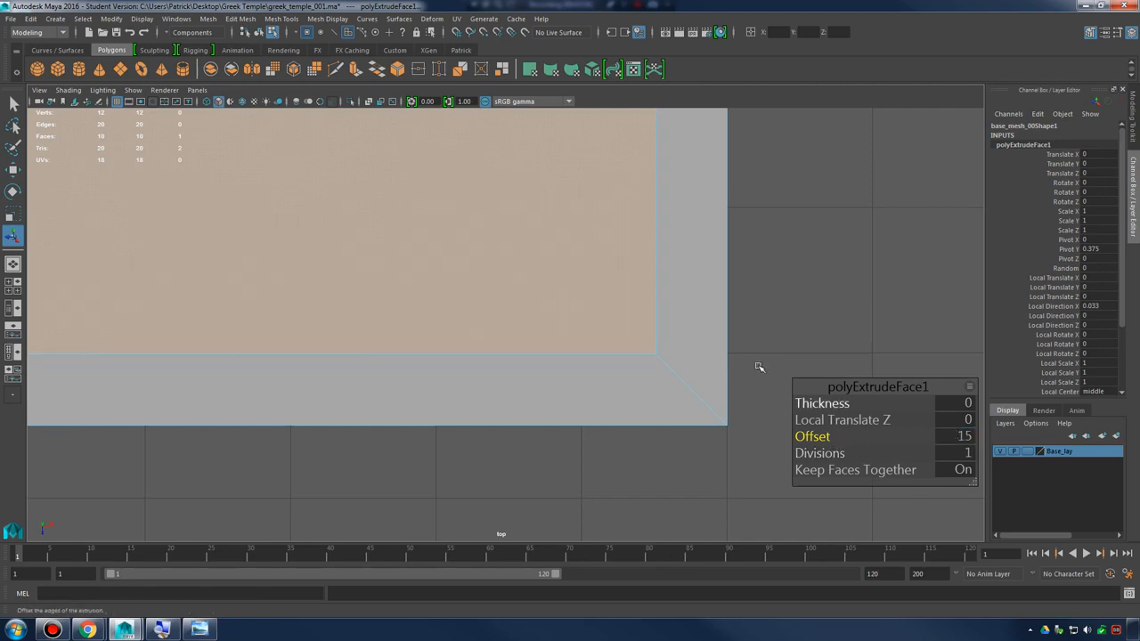
Return to the perspective view and apply Extrude Face again to the slab's inset top face
middle_click_drag(758, 372, 753, 400, "alt")
left_click_drag(753, 399, 728, 359, "alt")
key("space")
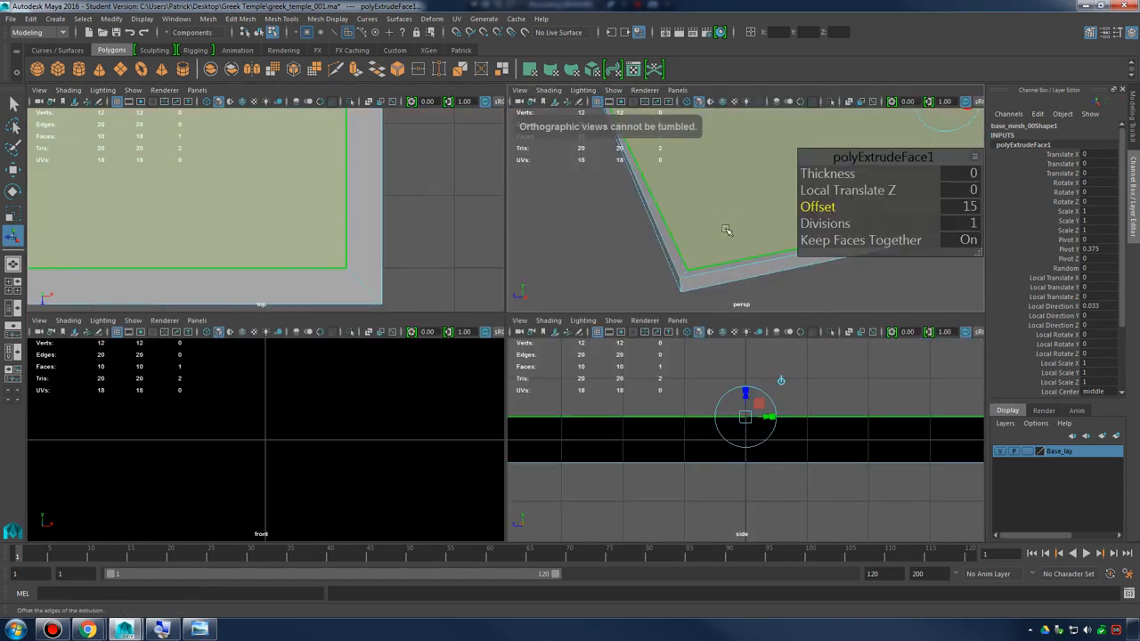
key("space")
left_click_drag(659, 342, 717, 310, "alt")
left_click_drag(463, 385, 175, 439)
scroll(552, 348, "down", 5)
left_click_drag(552, 348, 600, 397, "alt")
scroll(600, 397, "up", 2)
middle_click_drag(600, 397, 634, 397, "alt")
mouse_move(634, 397)
left_mouse_down("alt")
mouse_move(622, 387)
mouse_move(627, 405)
left_mouse_up("alt")
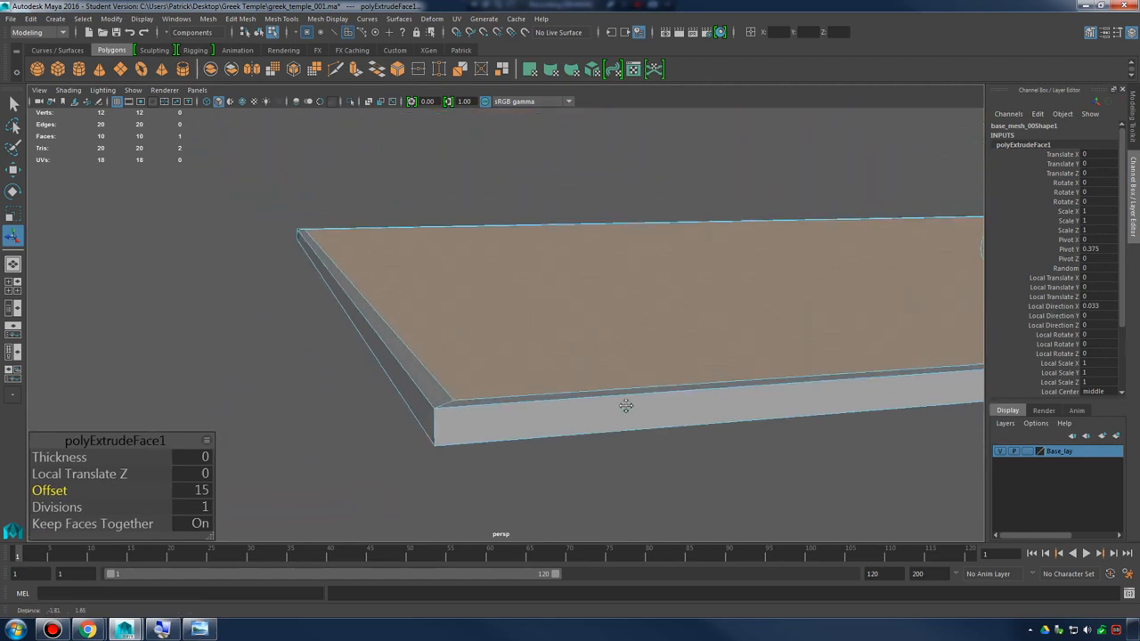
right_click_drag(627, 405, 689, 406, "alt")
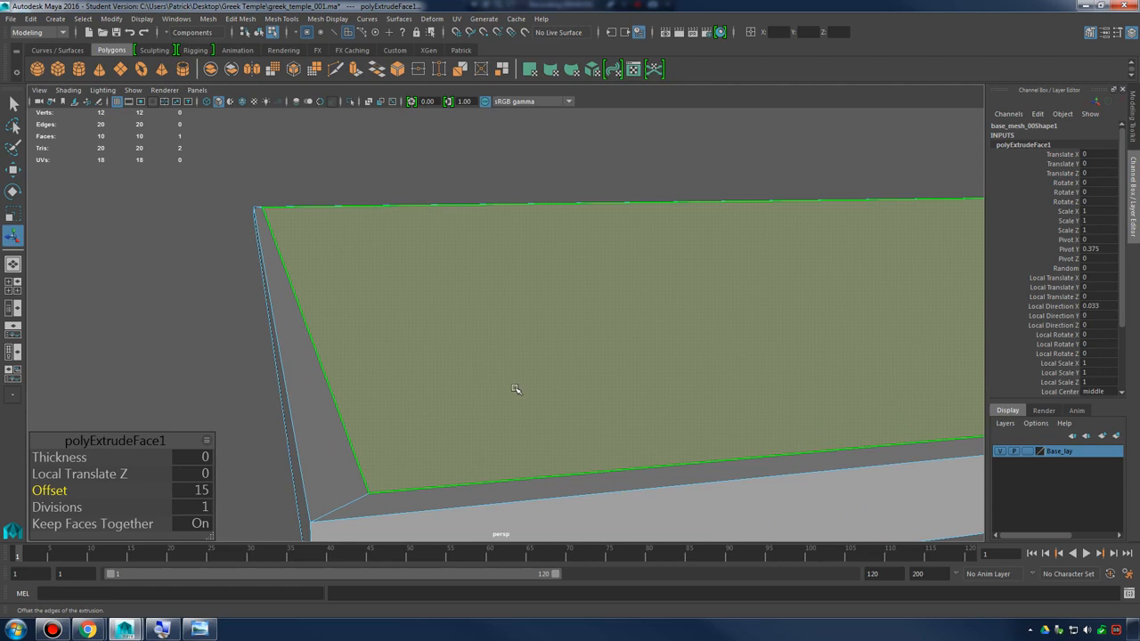
left_click(601, 332)
left_click_drag(601, 332, 395, 436, "alt")
left_click_drag(368, 400, 599, 340, "alt")
right_click(577, 282, "shift")
left_click(575, 314)
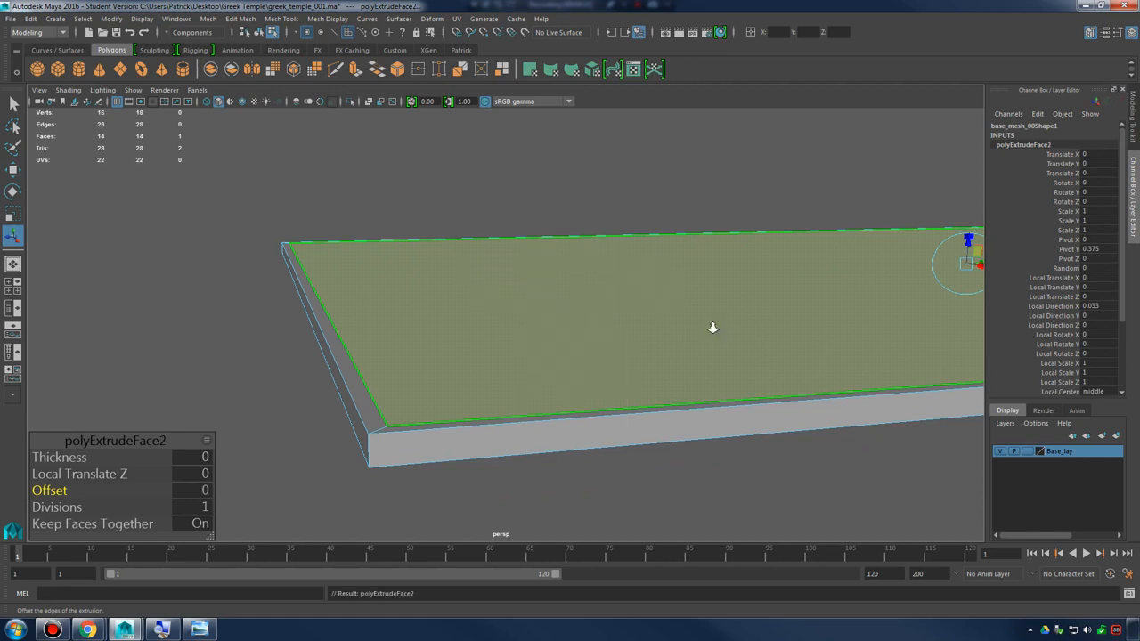
Raise the inset top face with an extrusion thickness of 15, judging its height in the side view
left_click_drag(712, 326, 613, 368, "alt")
key("space")
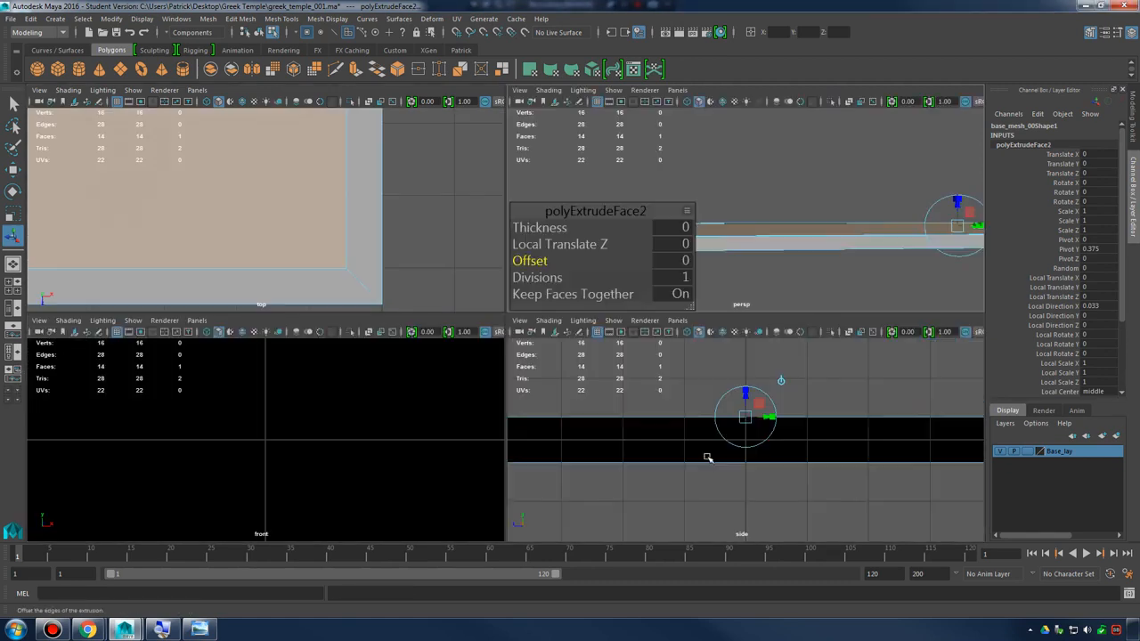
key("space")
right_click_drag(738, 407, 829, 389, "alt")
left_click_drag(60, 457, 132, 454)
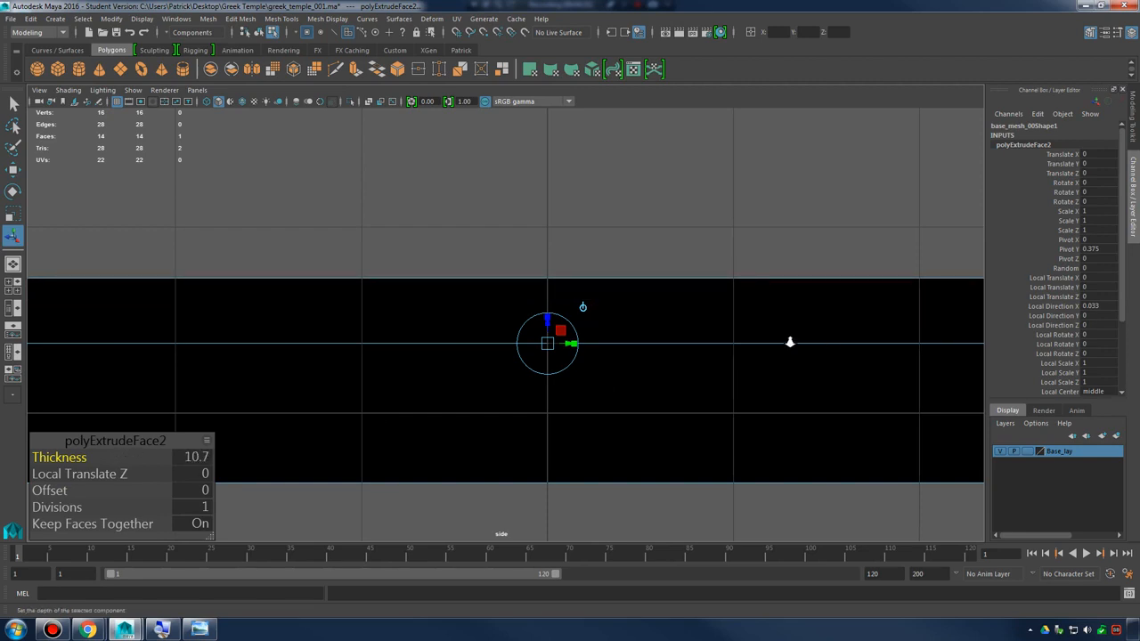
right_click_drag(789, 342, 477, 336, "alt")
middle_click_drag(477, 337, 696, 365, "alt")
right_click_drag(552, 383, 691, 399, "alt")
middle_click_drag(692, 400, 517, 349, "alt")
right_click_drag(454, 371, 703, 408, "alt")
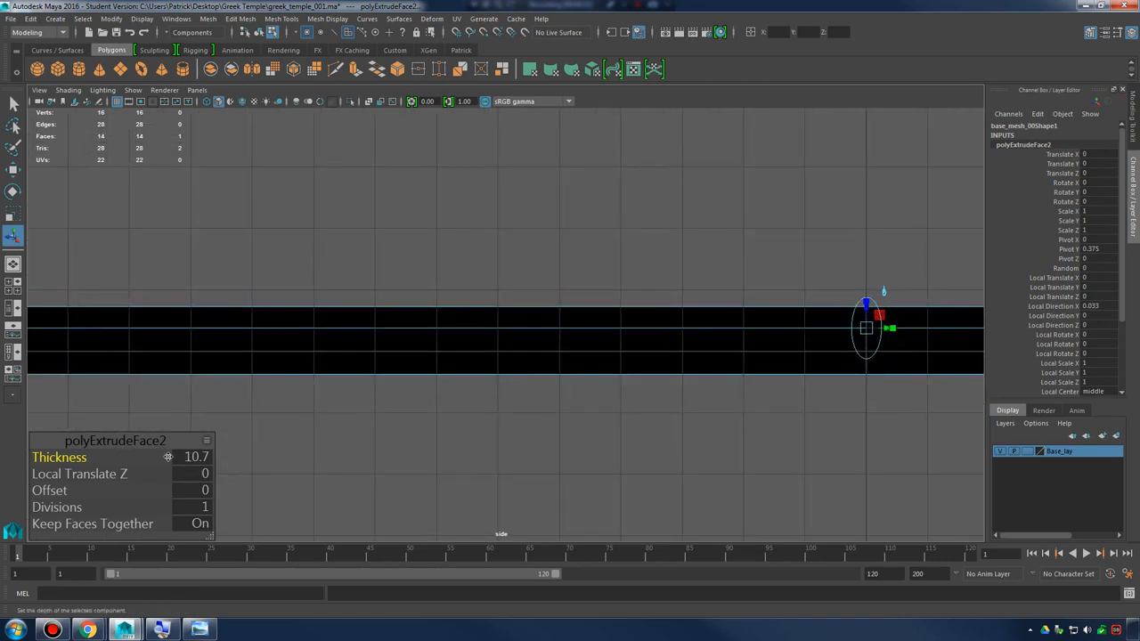
left_click_drag(66, 457, 92, 456)
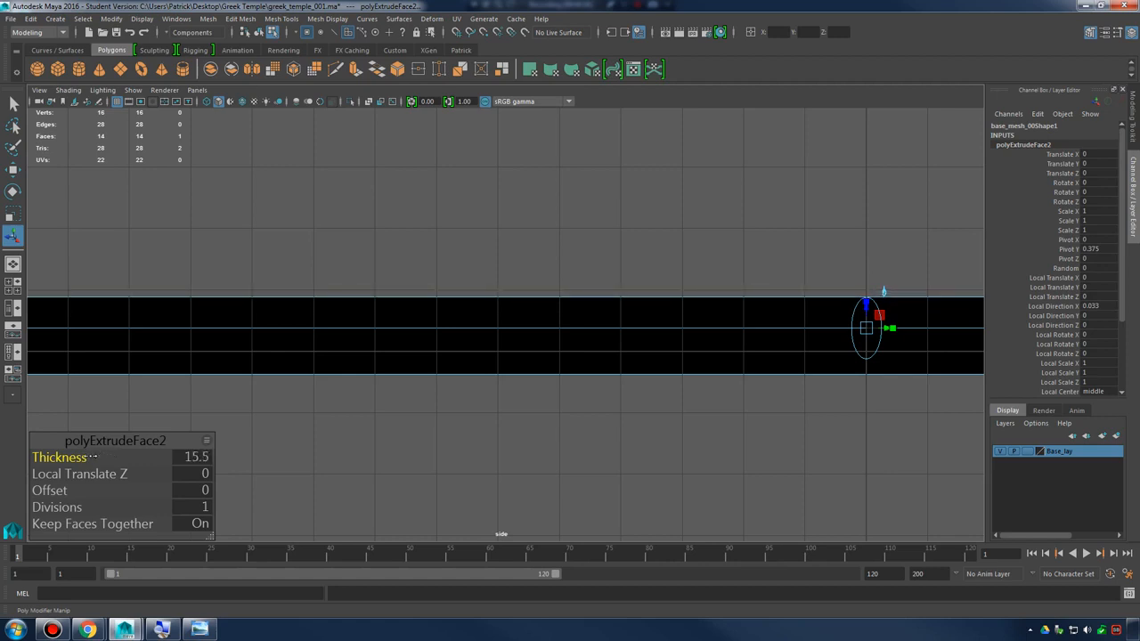
left_click(202, 457)
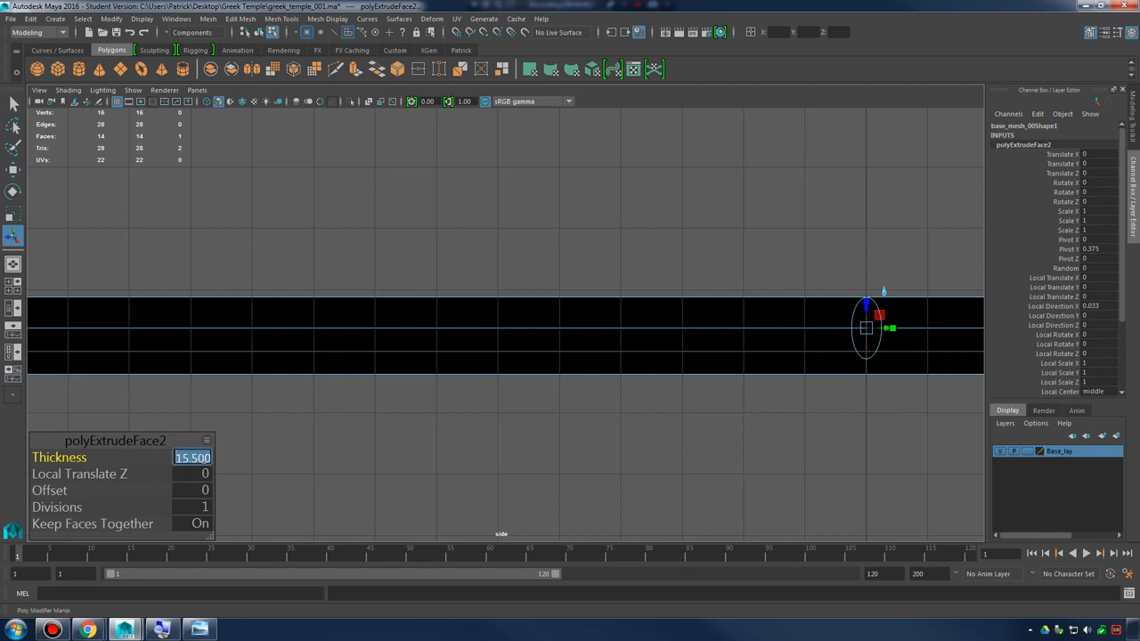
key("Return")
Extrude the second tier's top face in the perspective view with an offset of 15
middle_click_drag(427, 285, 456, 328, "alt")
key("space")
key("space")
left_click_drag(611, 252, 741, 313, "alt")
right_click_drag(712, 307, 562, 288, "alt")
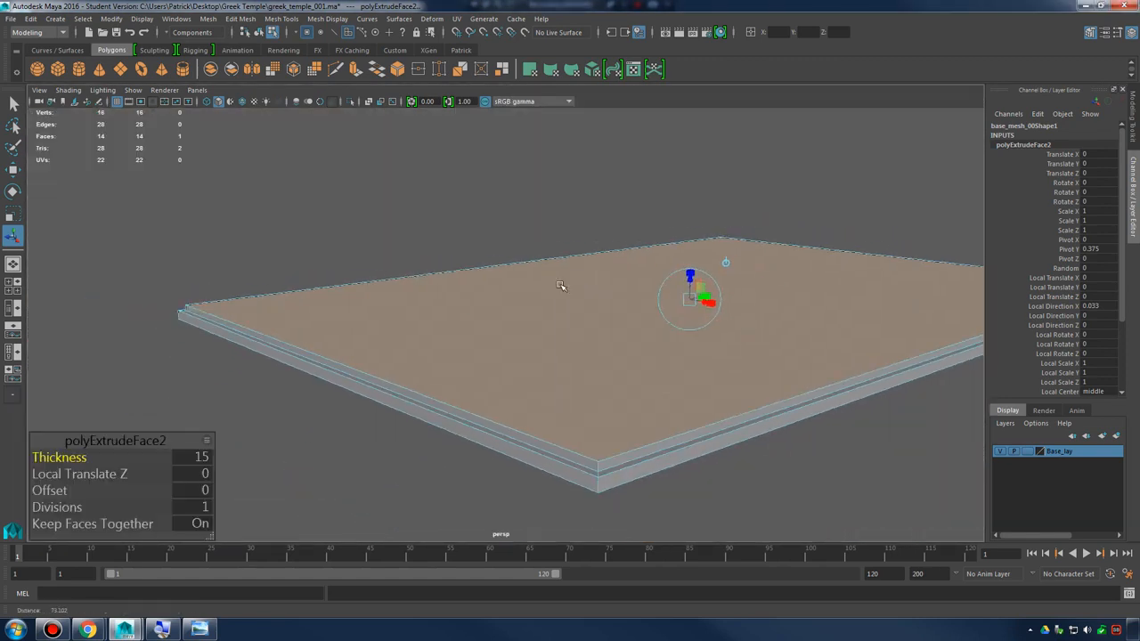
middle_click_drag(704, 329, 608, 307, "alt")
left_click_drag(608, 307, 703, 305, "alt")
left_click_drag(647, 201, 610, 252, "alt")
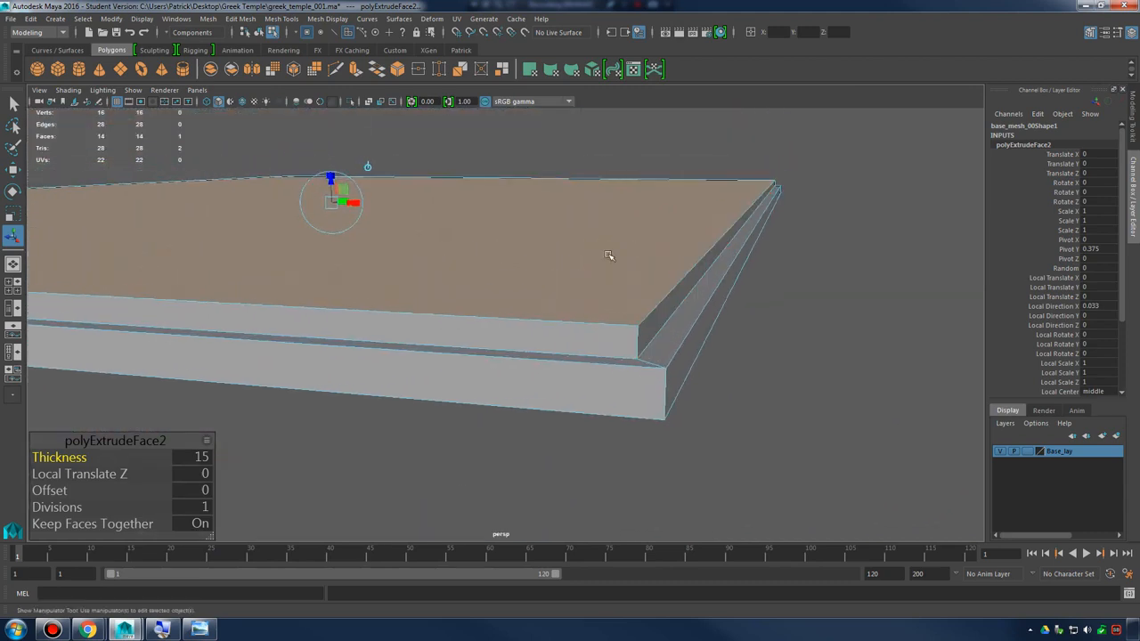
right_click_drag(470, 203, 470, 239, "shift")
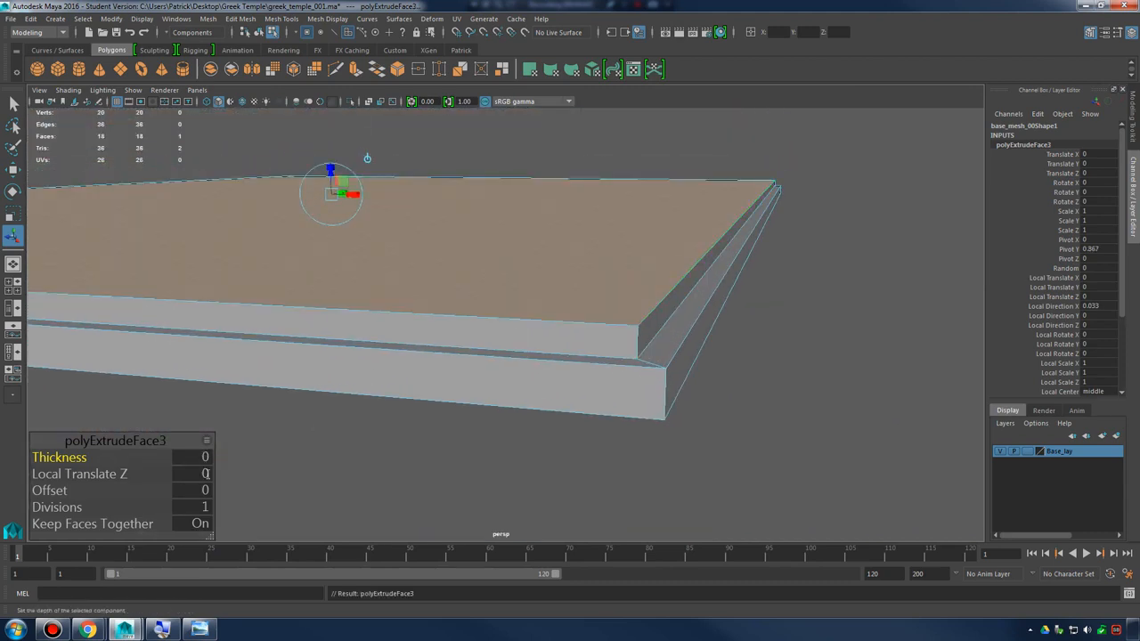
left_click(195, 489)
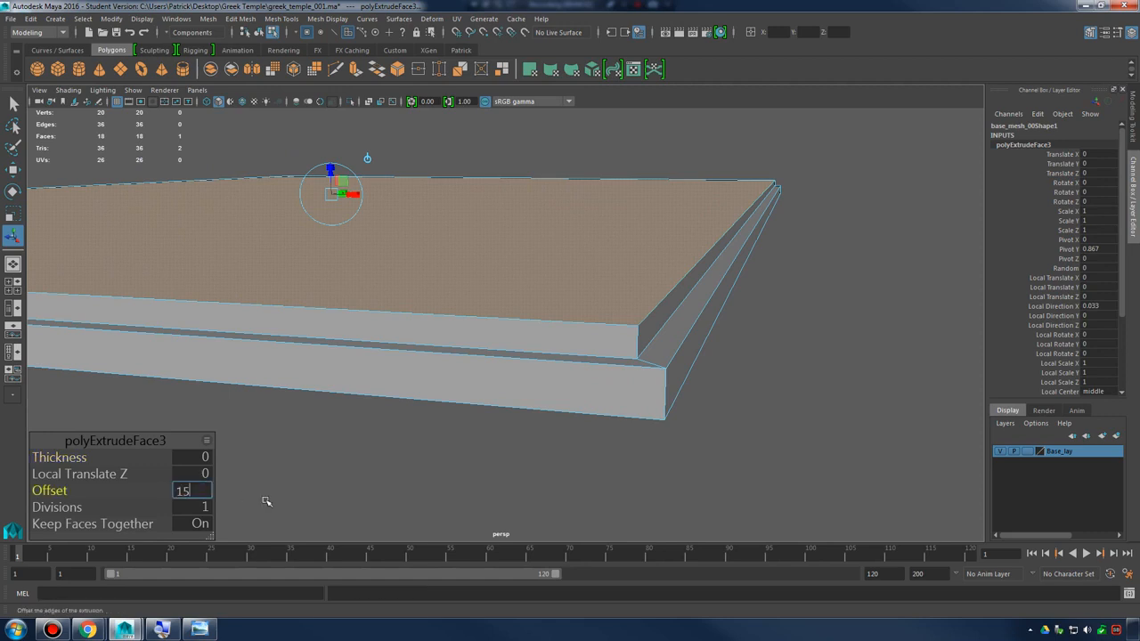
key("Return")
Extrude the newly inset face with a thickness of 15 to form the third tier
left_click_drag(674, 321, 686, 326, "alt")
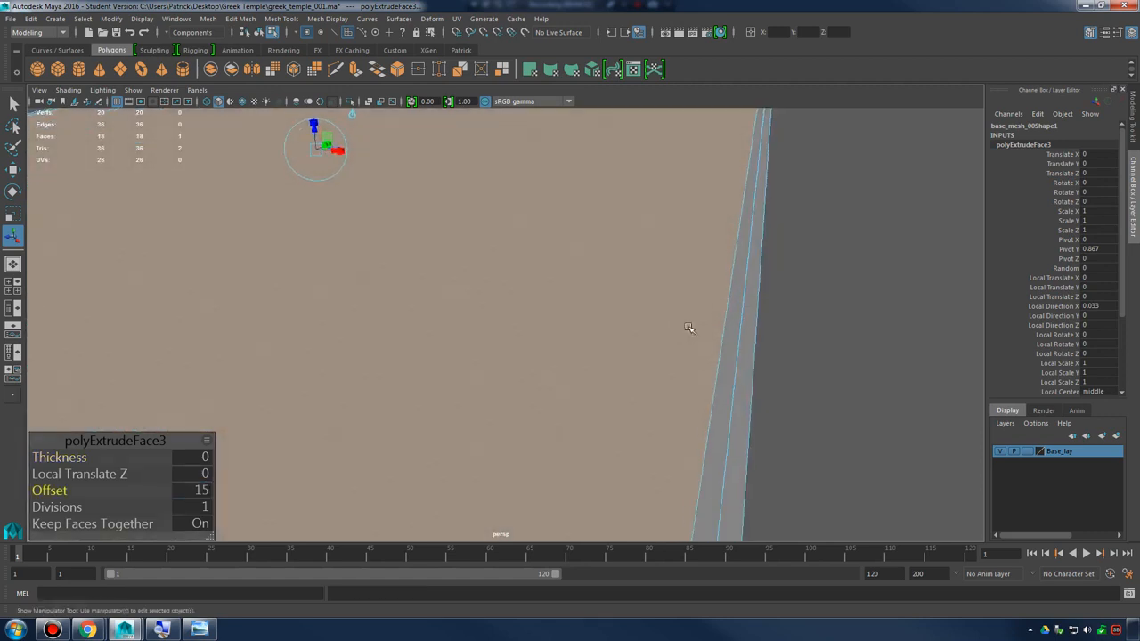
middle_click_drag(686, 326, 692, 257, "alt")
left_click_drag(692, 257, 677, 237, "alt")
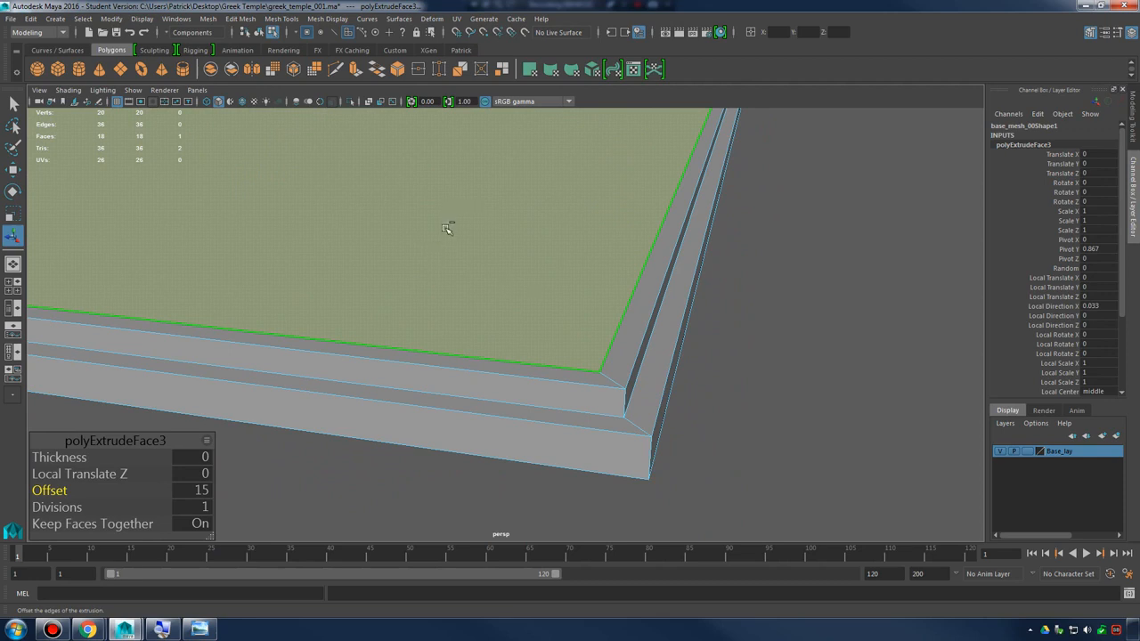
right_click_drag(446, 228, 445, 254, "shift")
left_click(204, 457)
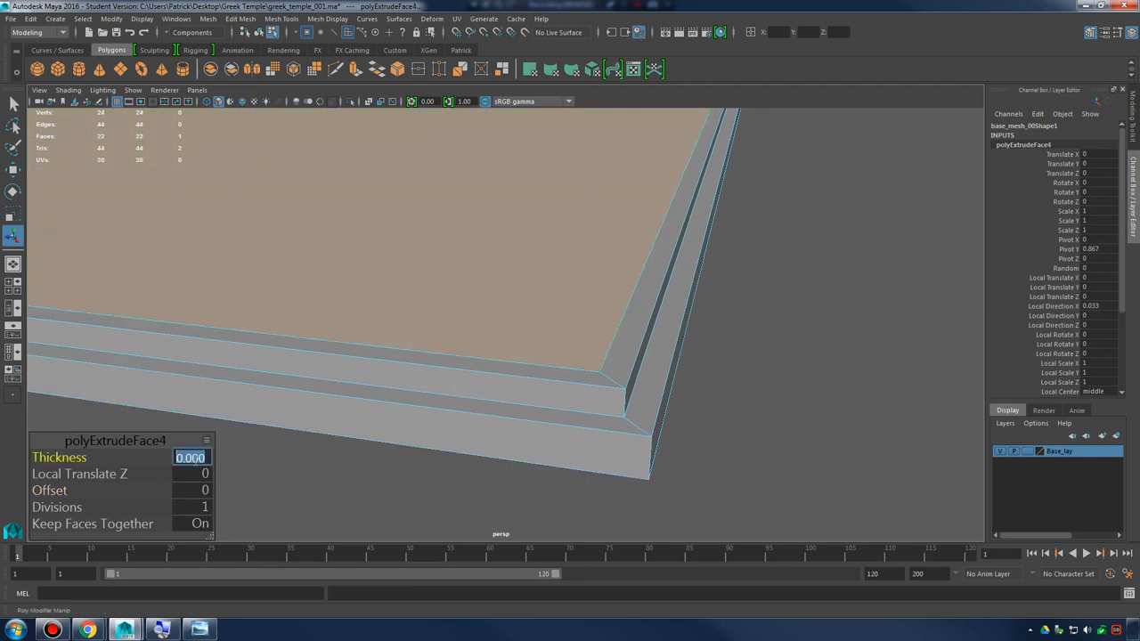
key("Return")
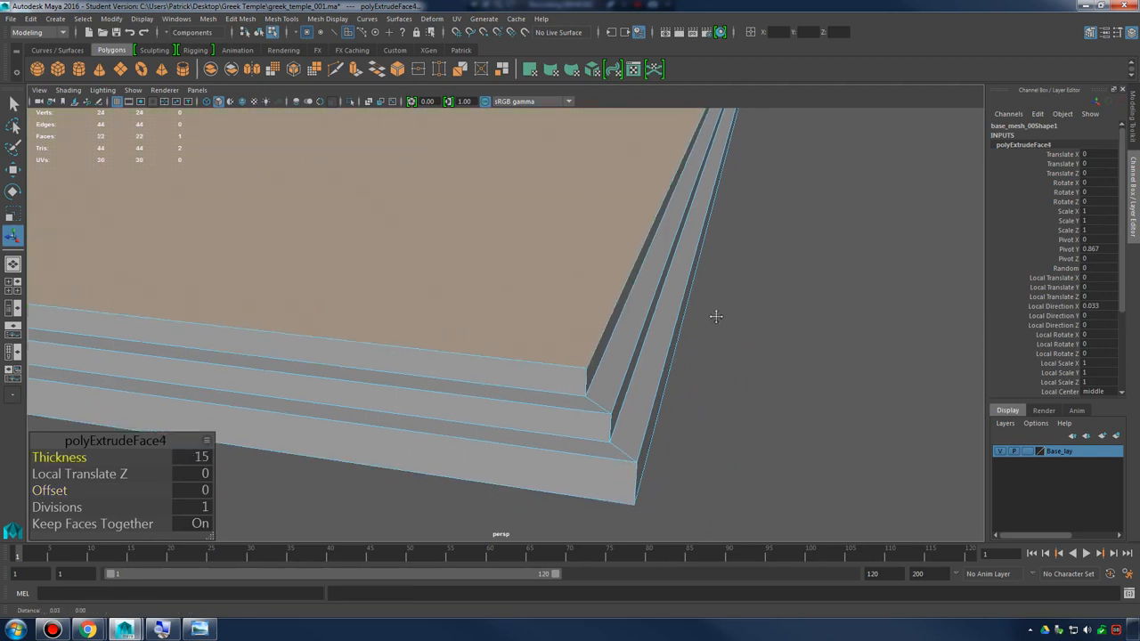
Build the fourth tier by extruding the top face with an offset of 15 and again with a thickness of 15
left_click_drag(715, 315, 765, 386, "alt")
right_click_drag(478, 258, 490, 280, "shift")
left_click(192, 489)
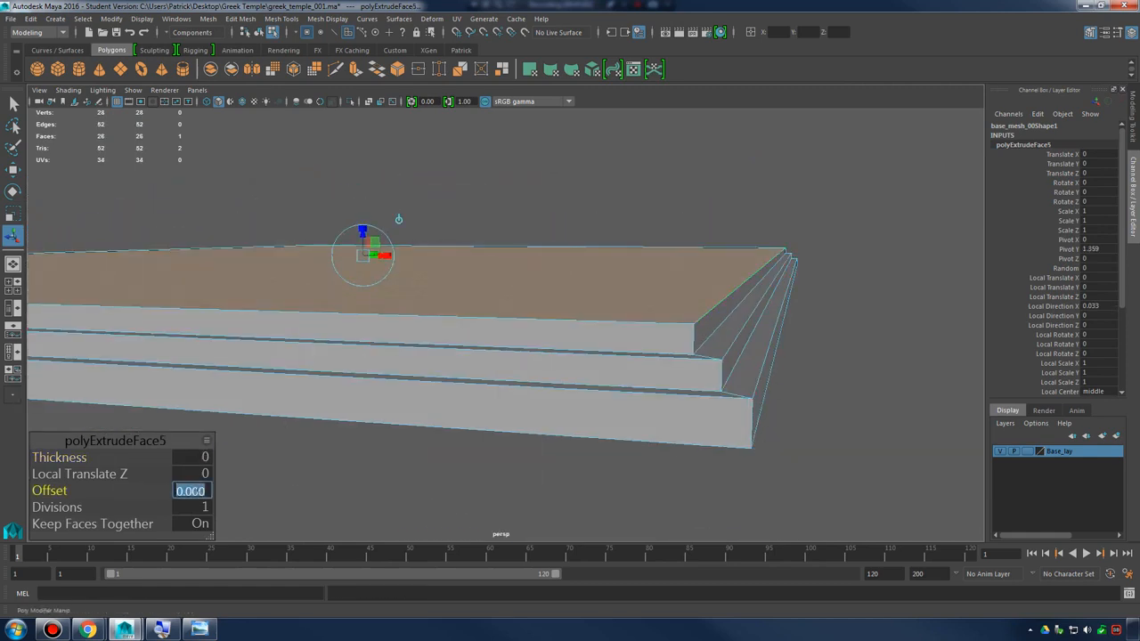
type("15")
key("Return")
right_click_drag(545, 268, 547, 295, "shift")
left_click(204, 457)
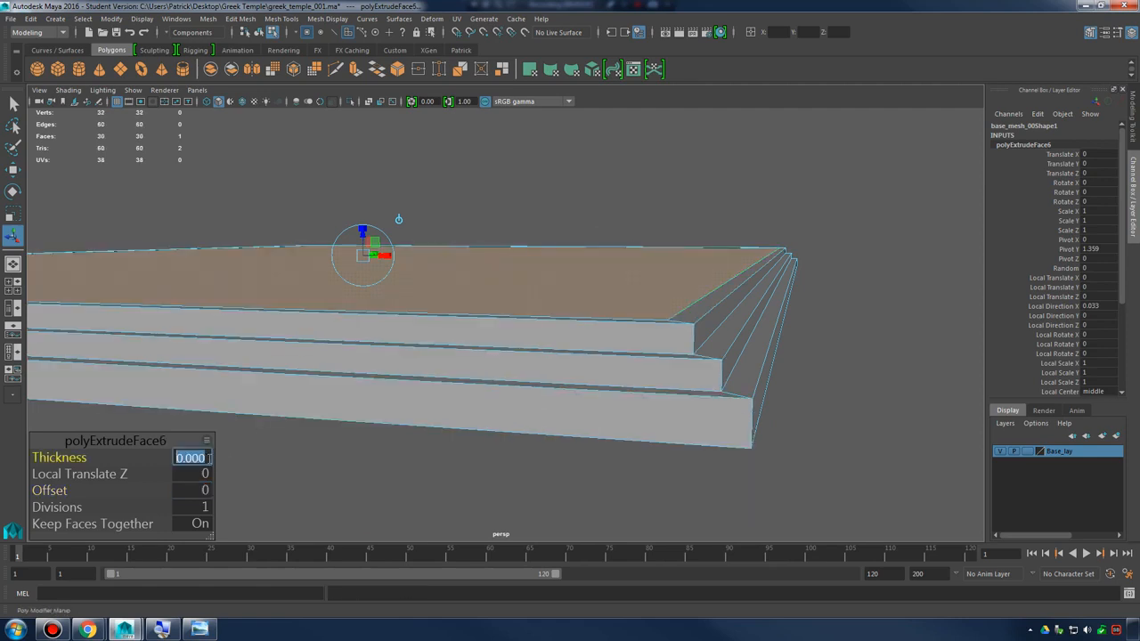
key("Return")
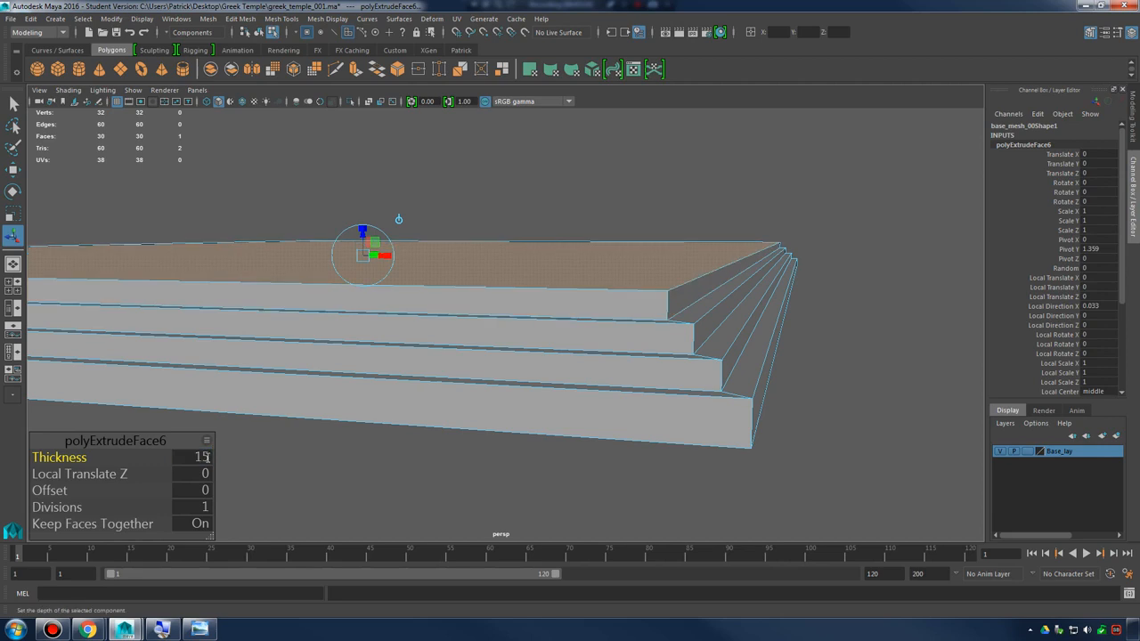
Build the fifth tier by insetting the top face with an offset of 15 and extruding it with a thickness of 15
left_click_drag(685, 286, 703, 310, "alt")
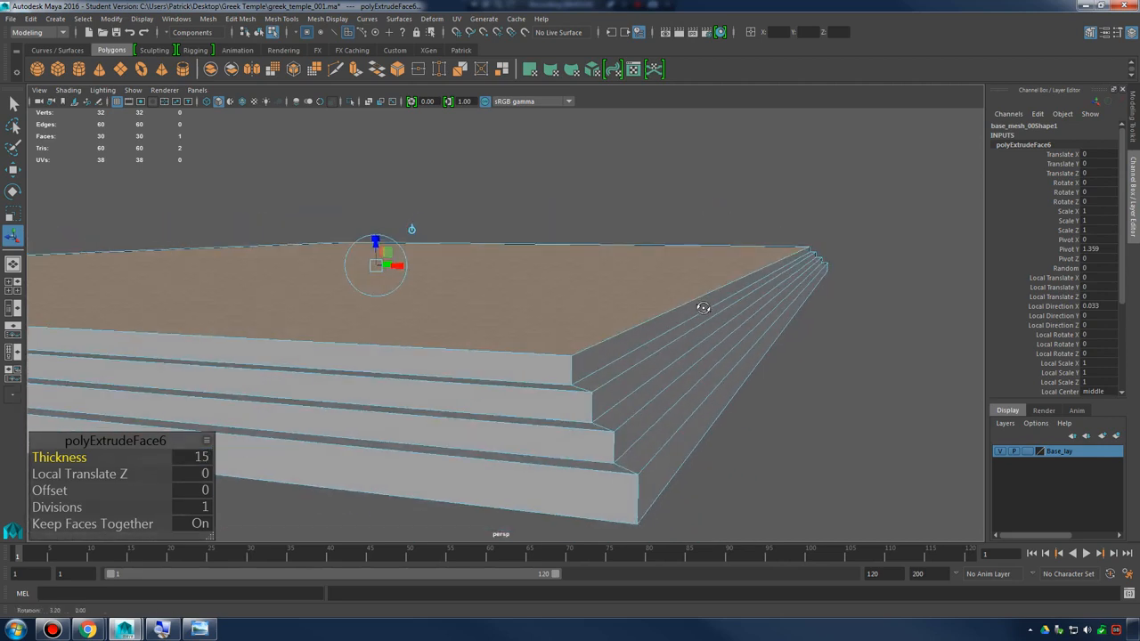
right_click_drag(554, 265, 592, 298, "shift")
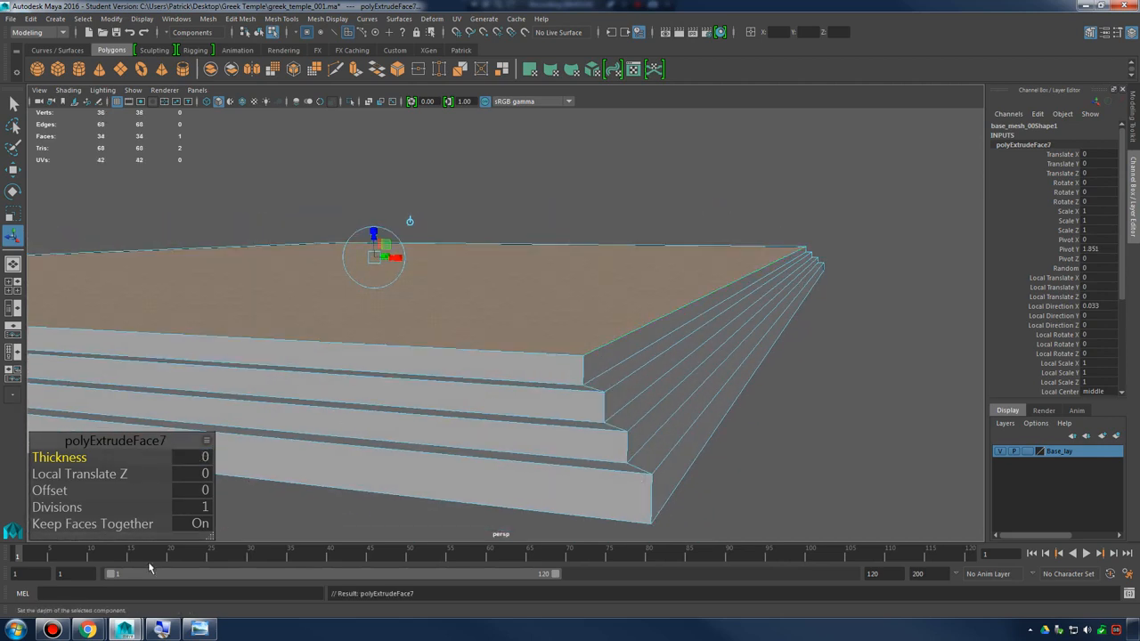
left_click(194, 490)
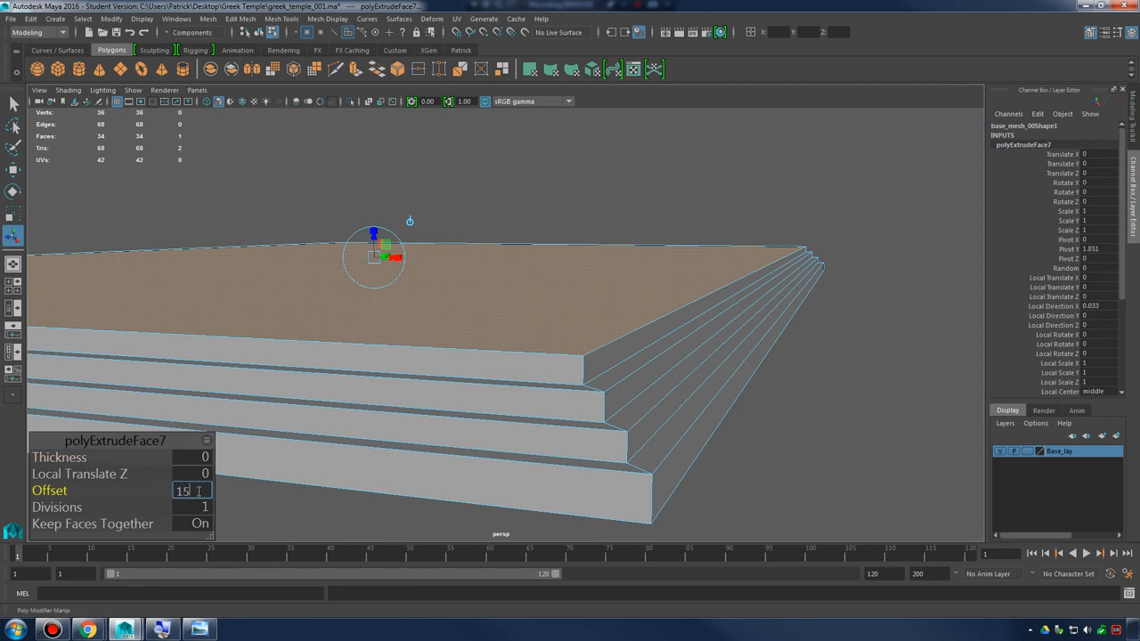
type("15")
key("Return")
left_click_drag(631, 342, 639, 377, "alt")
middle_click_drag(638, 377, 641, 320, "alt")
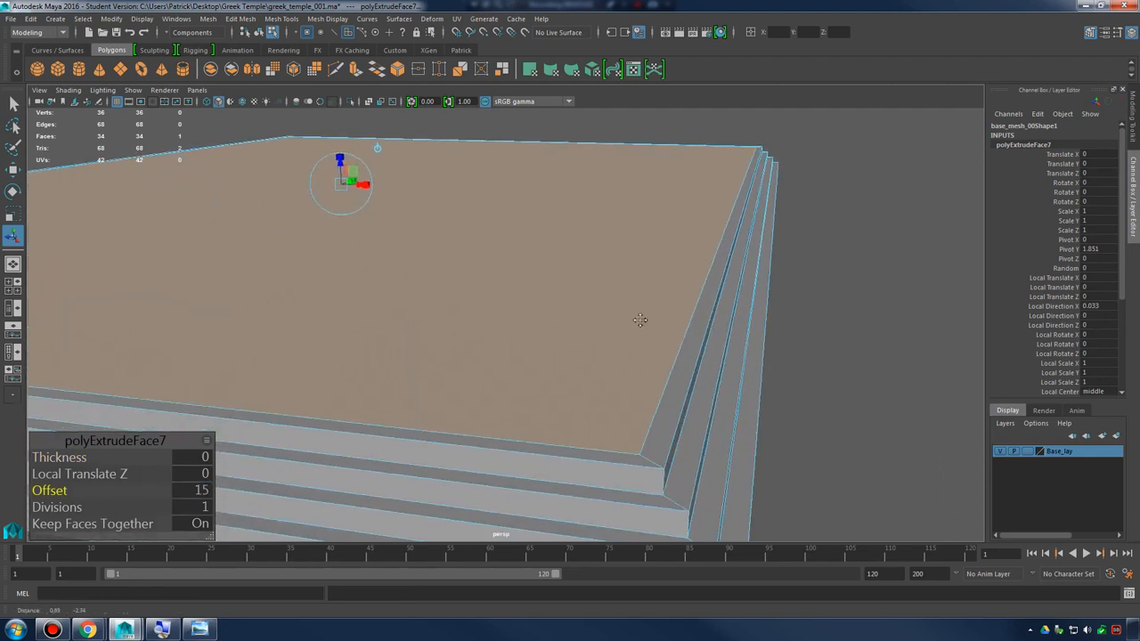
right_click_drag(534, 276, 535, 301, "shift")
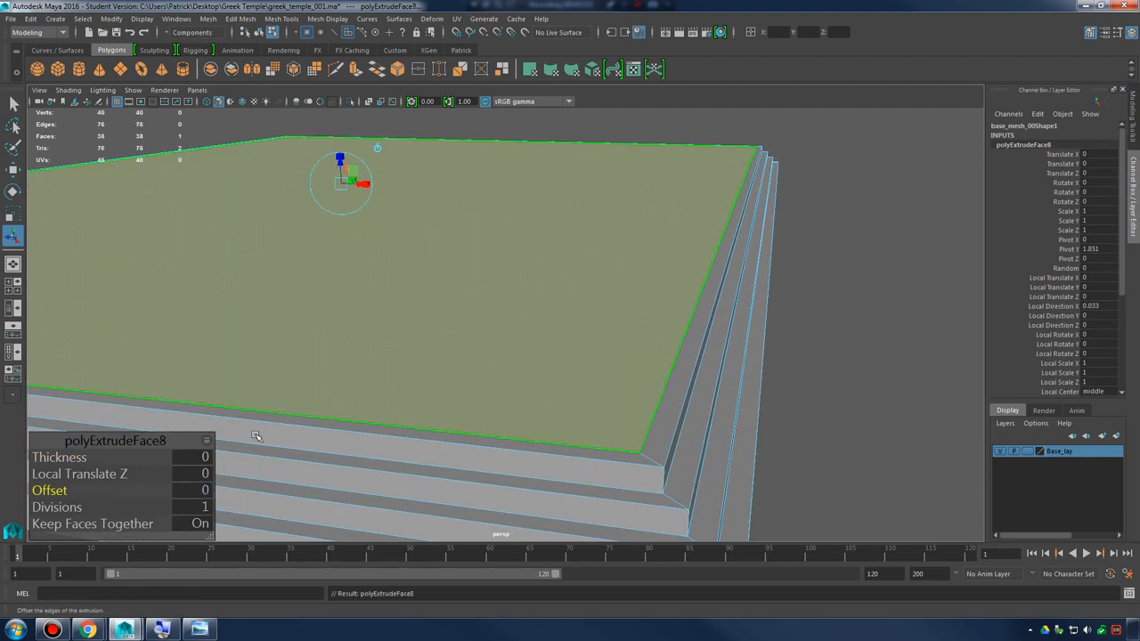
left_click(196, 457)
type("15")
key("Return")
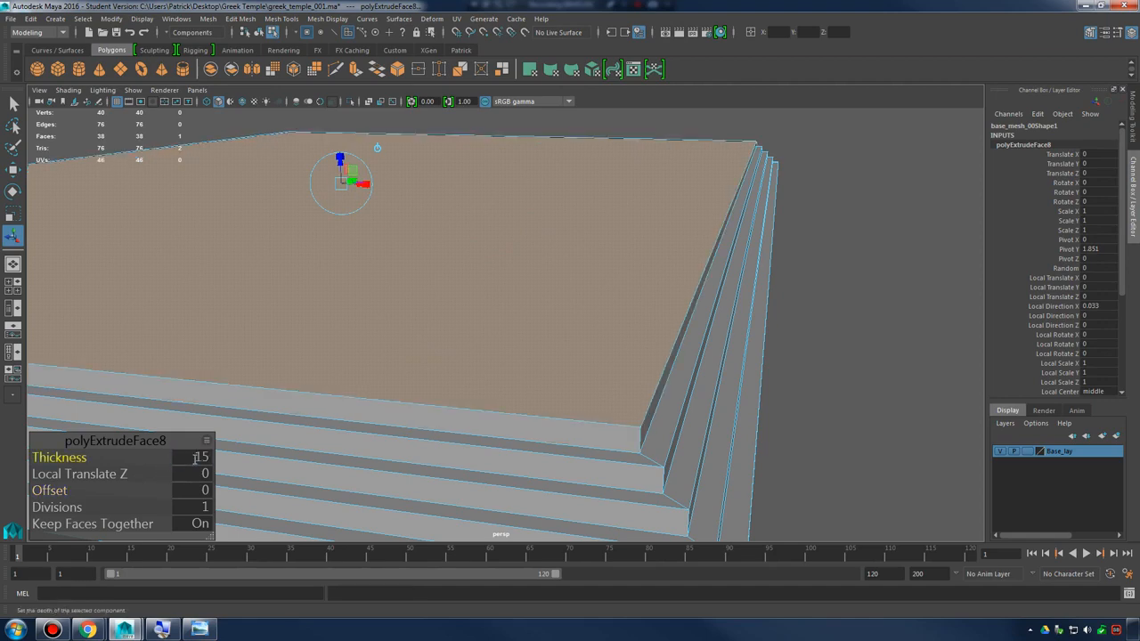
Return to object mode, clear the selection and examine the stepped base from several angles
left_click_drag(634, 311, 579, 233, "alt")
right_click_drag(579, 234, 616, 223, "alt")
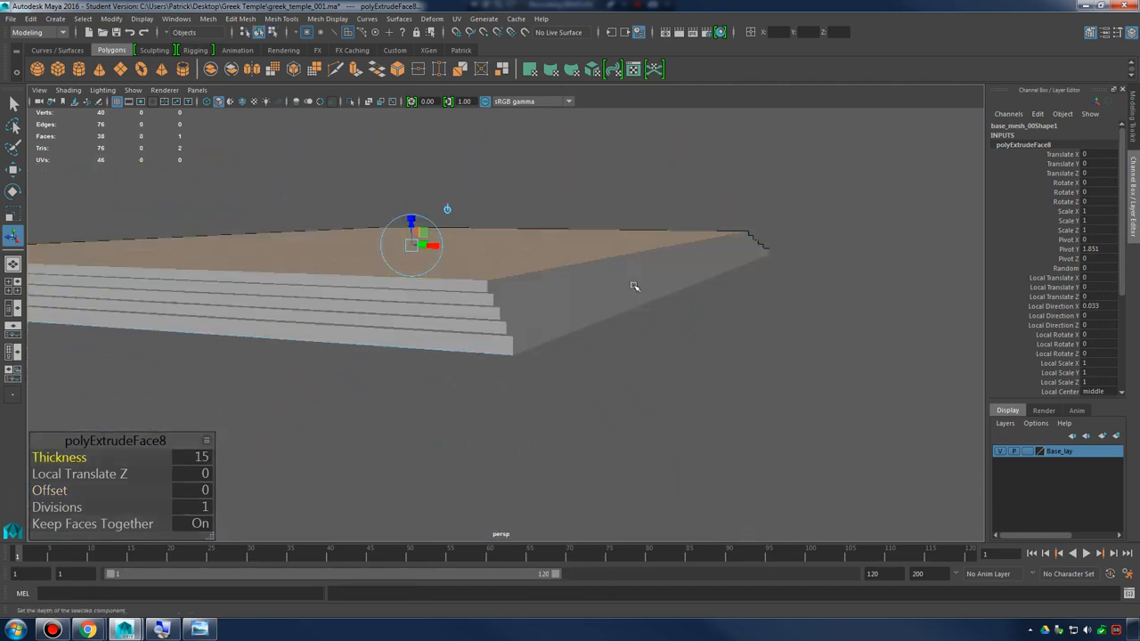
left_click(625, 356)
right_click_drag(623, 358, 519, 353, "alt")
left_click_drag(519, 352, 451, 375, "alt")
right_click_drag(451, 375, 611, 382, "alt")
left_click_drag(610, 381, 693, 372, "alt")
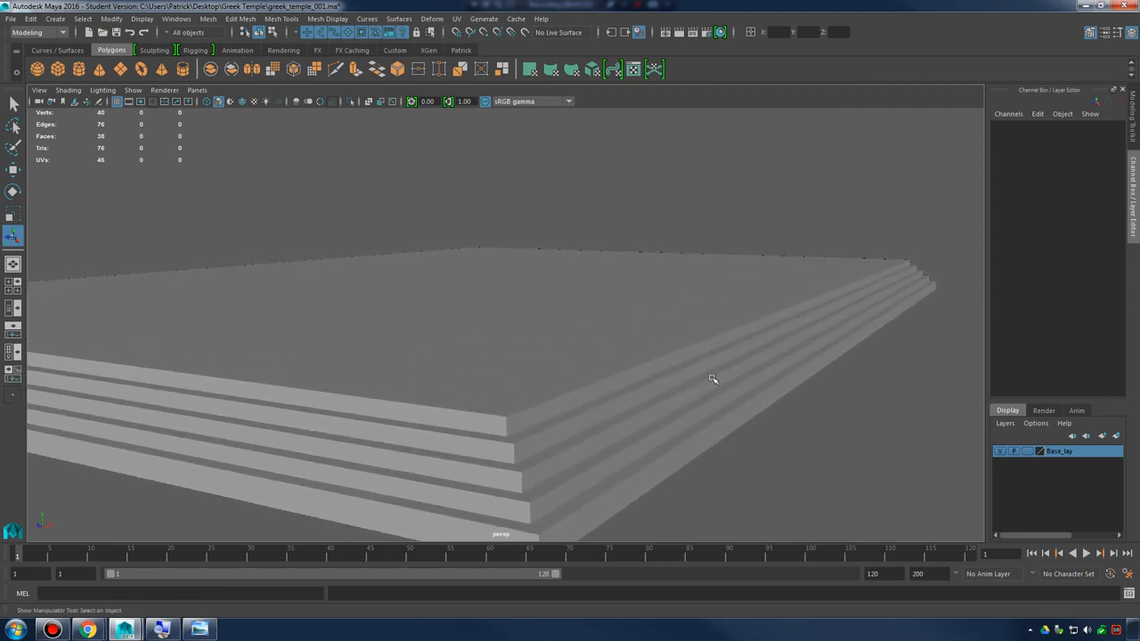
mouse_move(623, 337)
left_mouse_down("alt")
mouse_move(615, 318)
mouse_move(804, 418)
mouse_move(622, 350)
left_mouse_up("alt")
Select the stepped base mesh and open the Outliner
left_click(633, 338)
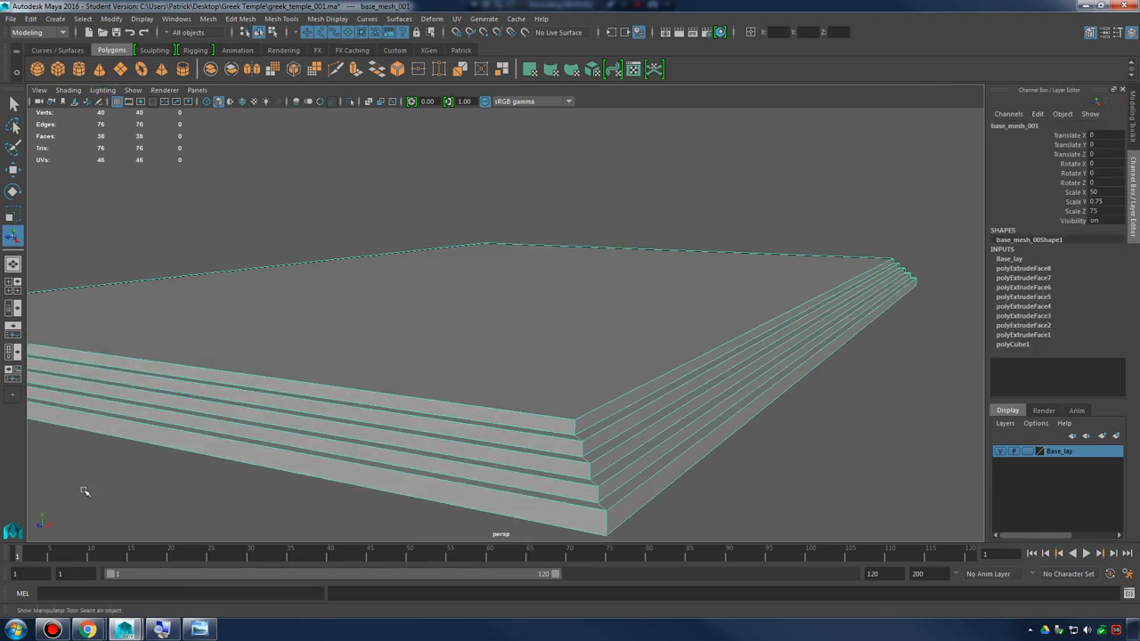
left_click(178, 19)
left_click(198, 126)
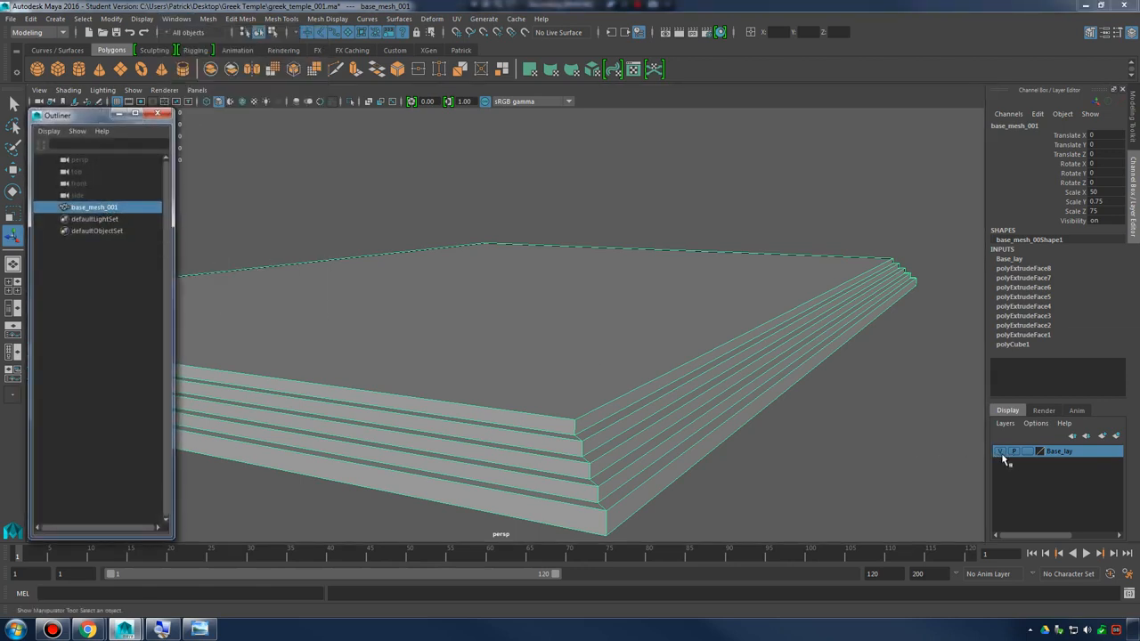
Set the Base_lay layer's display type to reference and clear the selection
left_click(1027, 452)
left_click(1027, 451)
left_click(896, 455)
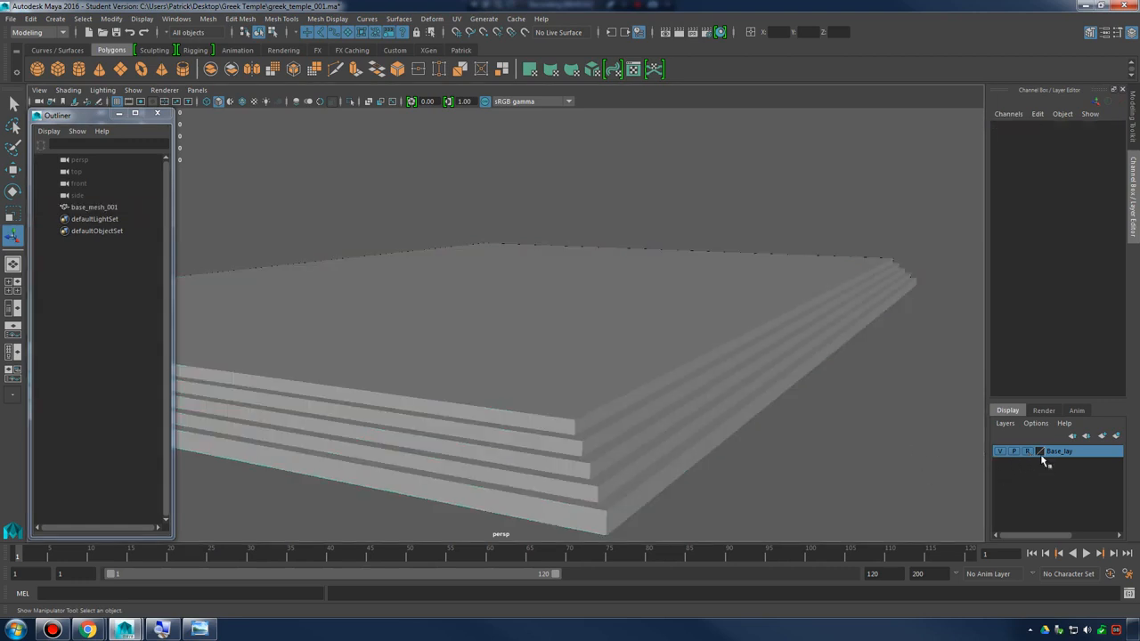
Examine the stepped base's corners, tiers and front edge from several angles
left_click_drag(621, 266, 832, 467)
left_click_drag(891, 417, 748, 443, "alt")
middle_click_drag(749, 443, 792, 501, "alt")
left_click_drag(722, 396, 667, 436, "alt")
left_click_drag(617, 359, 855, 559)
left_click_drag(663, 359, 865, 529)
left_click_drag(646, 324, 815, 494)
left_click_drag(666, 386, 603, 402, "alt")
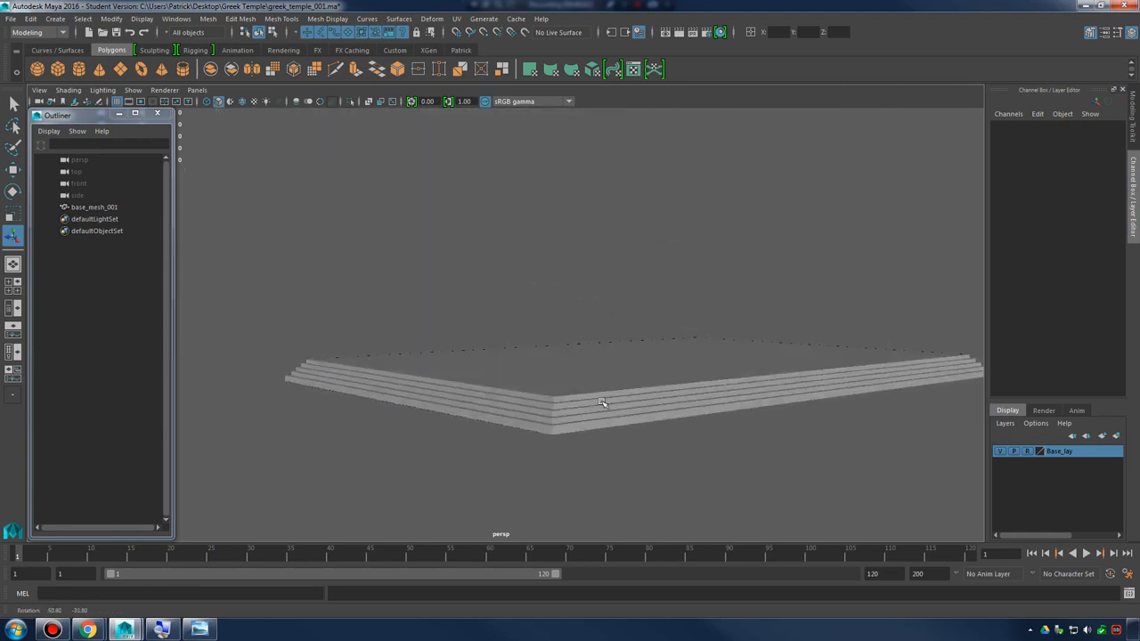
right_click_drag(603, 401, 659, 419, "alt")
left_click_drag(490, 422, 621, 418, "alt")
right_click_drag(620, 419, 655, 421, "alt")
mouse_move(537, 421)
left_mouse_down("alt")
mouse_move(560, 410)
mouse_move(550, 416)
left_mouse_up("alt")
right_click_drag(379, 374, 725, 389, "alt")
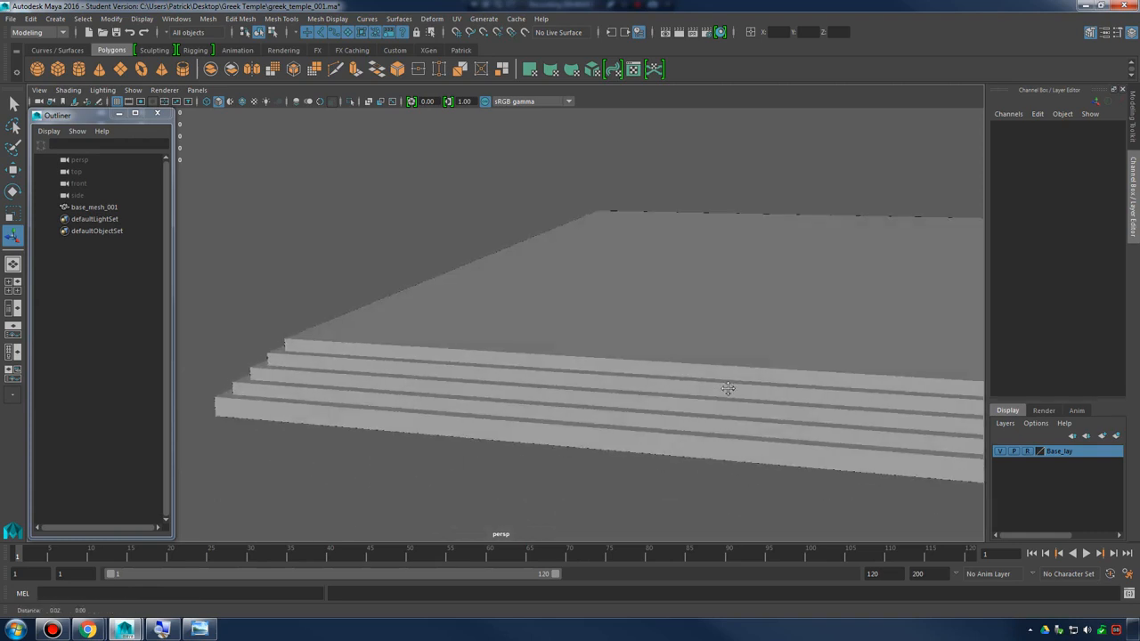
left_click_drag(724, 389, 626, 408, "alt")
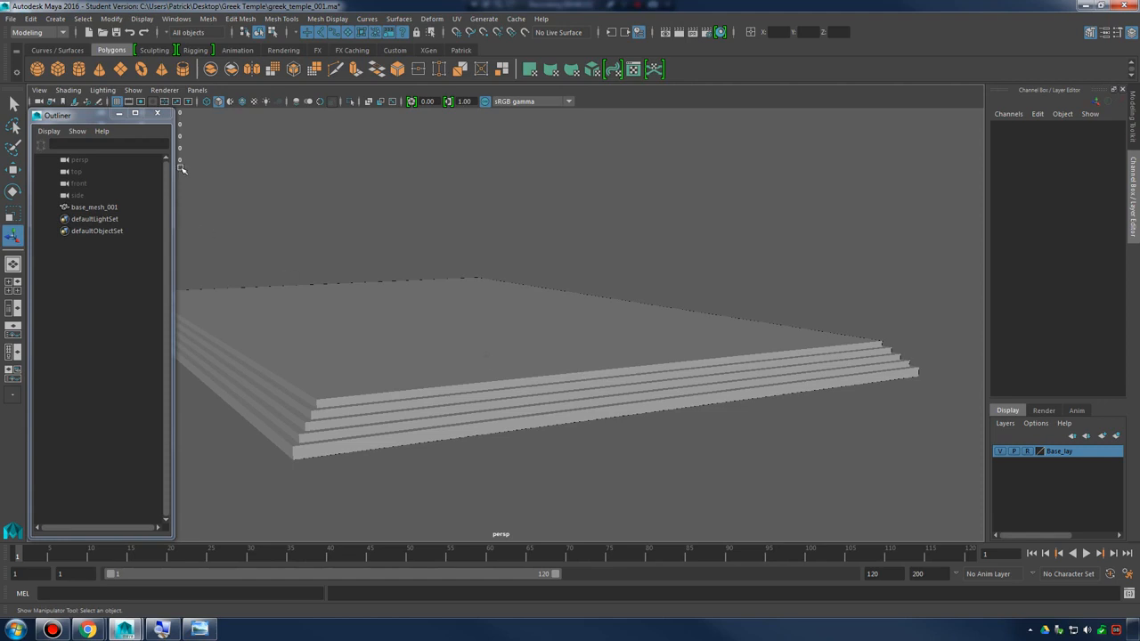
left_click_drag(455, 307, 634, 222, "alt")
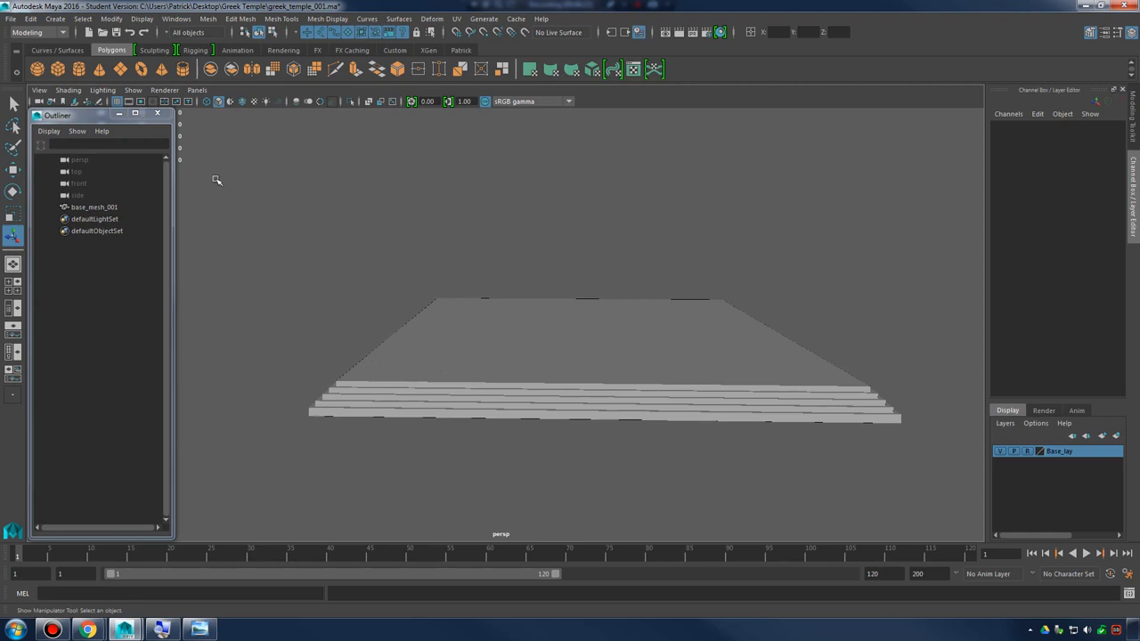
Minimize the Outliner and switch to the top view with the whole base in frame
left_click(120, 114)
key("space")
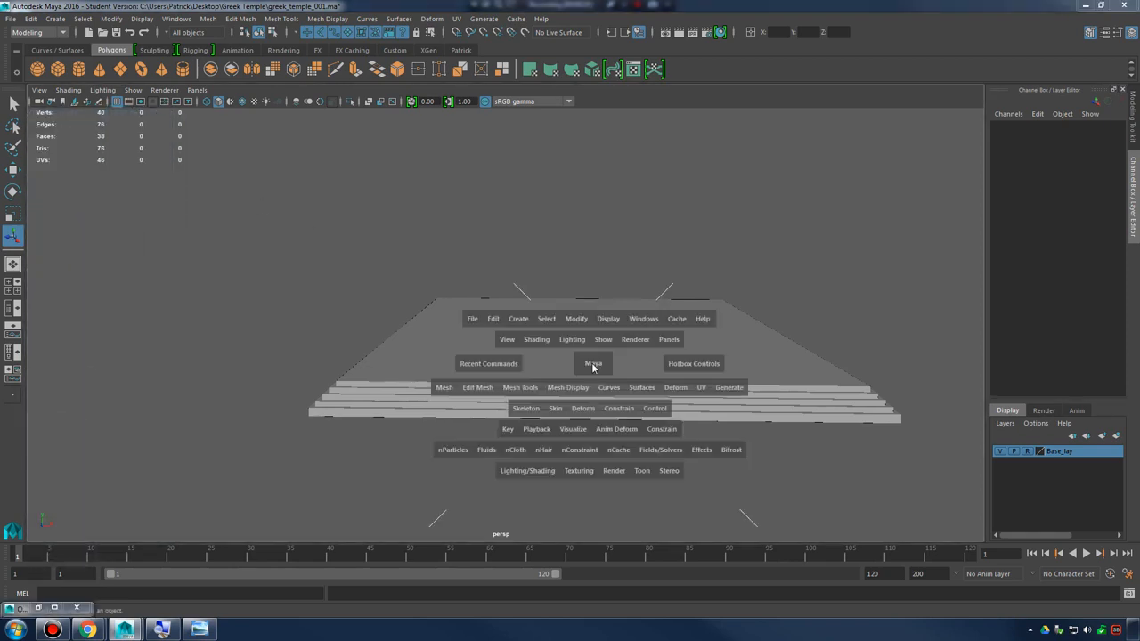
key("space")
right_click_drag(501, 227, 356, 233, "alt")
middle_click_drag(453, 252, 583, 428, "alt")
right_click_drag(383, 334, 169, 271, "alt")
middle_click_drag(417, 335, 559, 561, "alt")
right_click_drag(538, 370, 475, 336, "alt")
middle_click_drag(559, 360, 482, 311, "alt")
right_click_drag(670, 315, 615, 301, "alt")
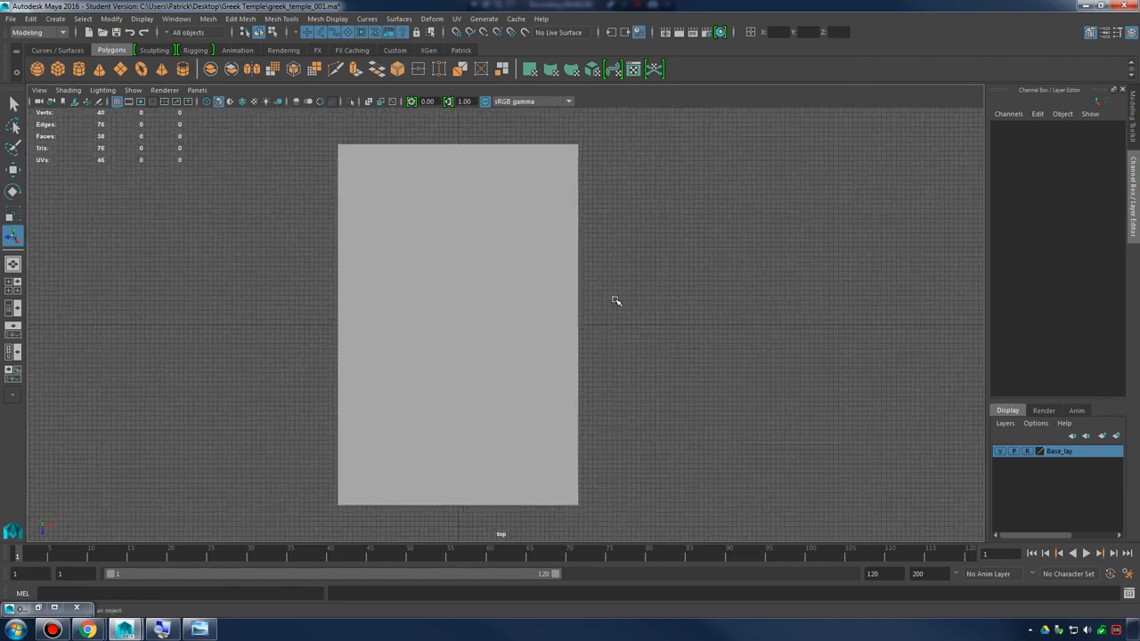
Display the top view in wireframe and inspect the nested step outlines at the base's corners
key("4")
middle_click_drag(547, 267, 529, 336, "alt")
right_click_drag(529, 336, 679, 227, "alt")
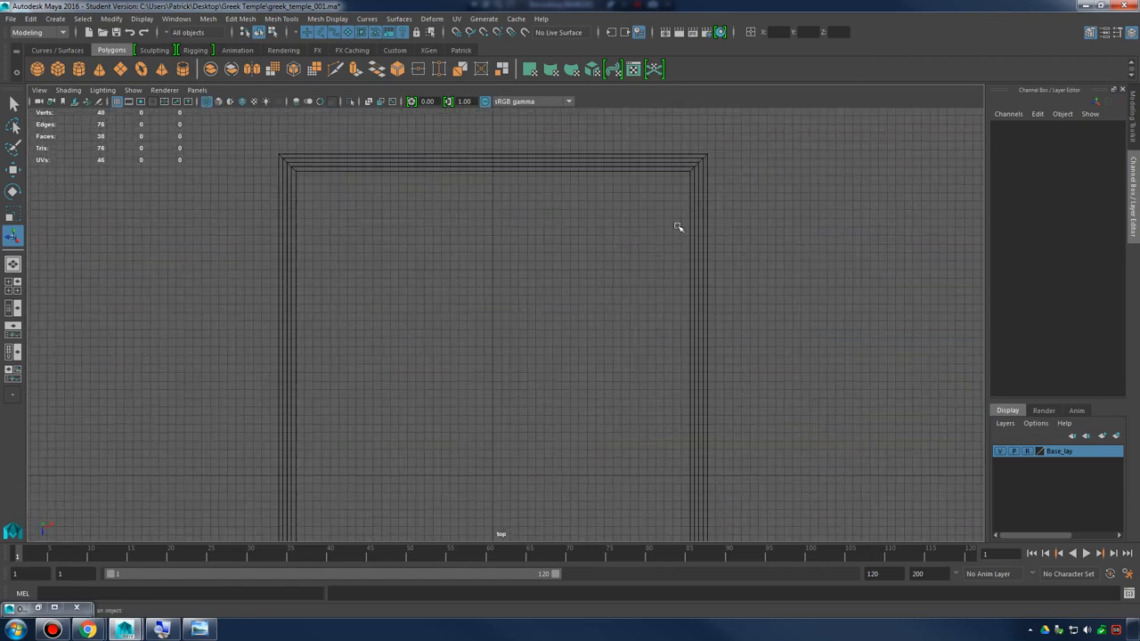
middle_click_drag(693, 168, 664, 382, "alt")
right_click_drag(664, 382, 276, 252, "alt")
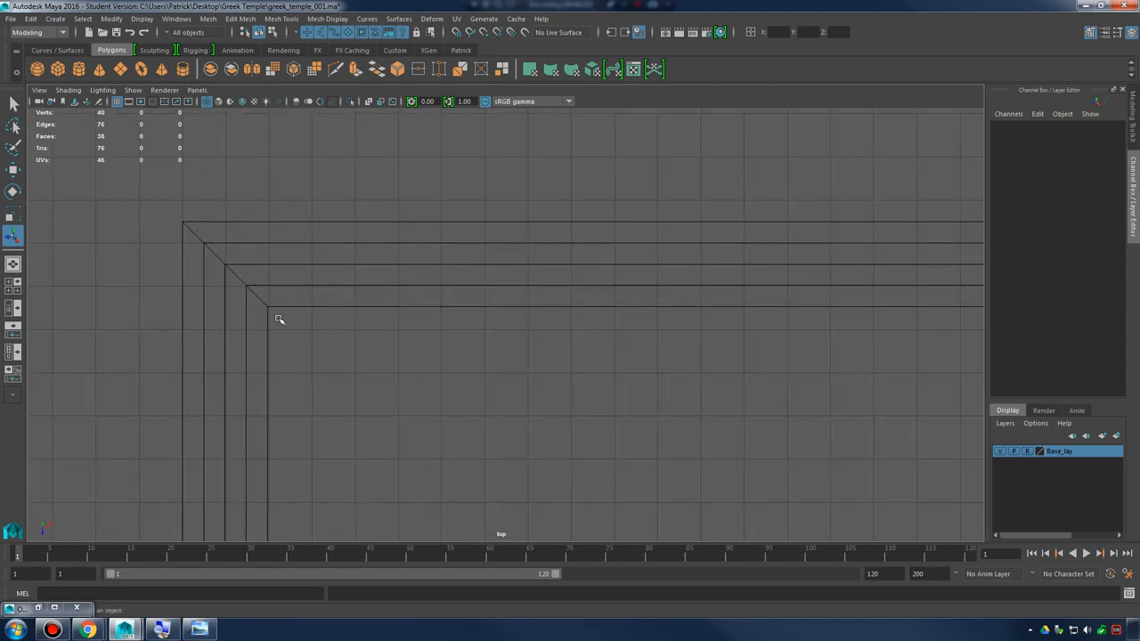
right_click_drag(572, 356, 232, 311, "alt")
middle_click_drag(610, 371, 463, 160, "alt")
right_click_drag(872, 311, 659, 285, "alt")
middle_click_drag(587, 324, 586, 309, "alt")
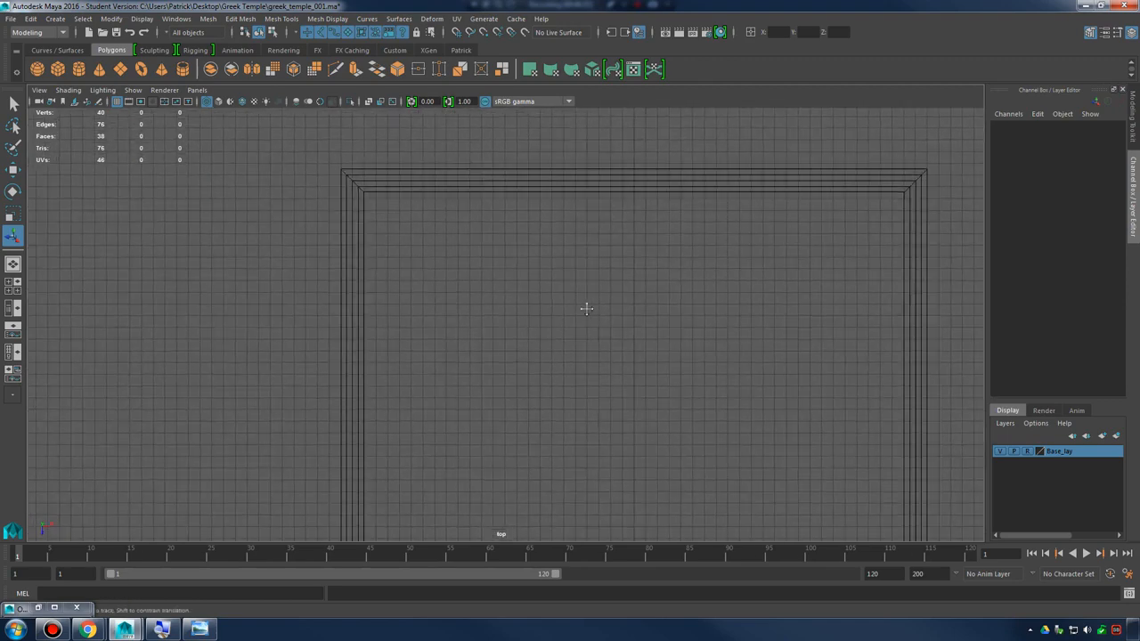
right_click_drag(586, 309, 231, 149, "alt")
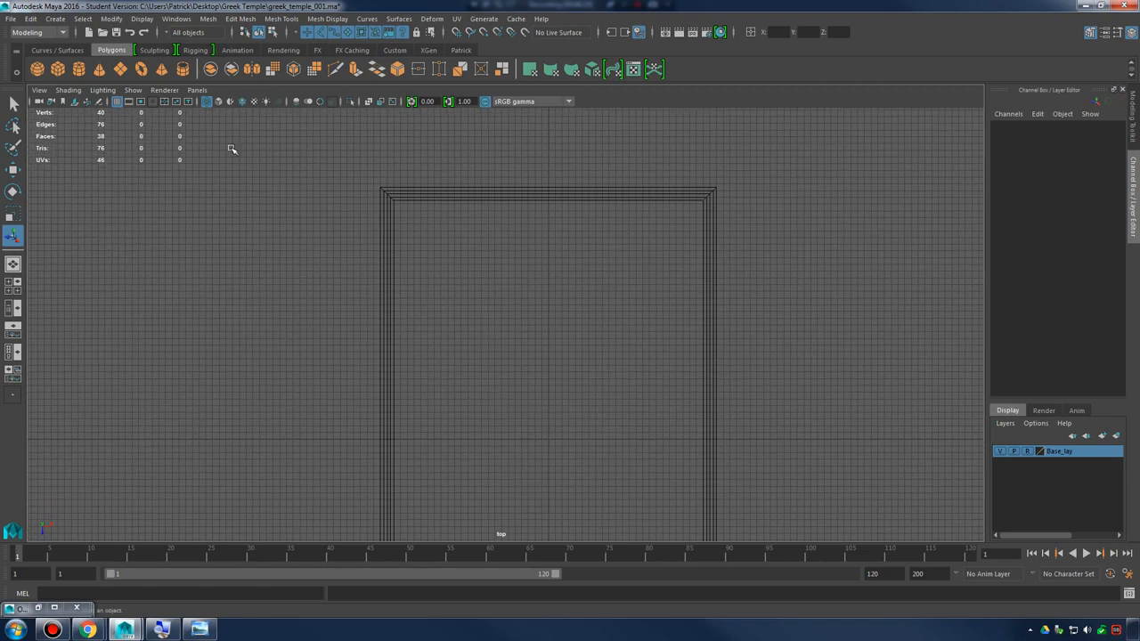
Turn on Interactive Creation for polygon primitives
left_click(58, 20)
mouse_move(100, 66)
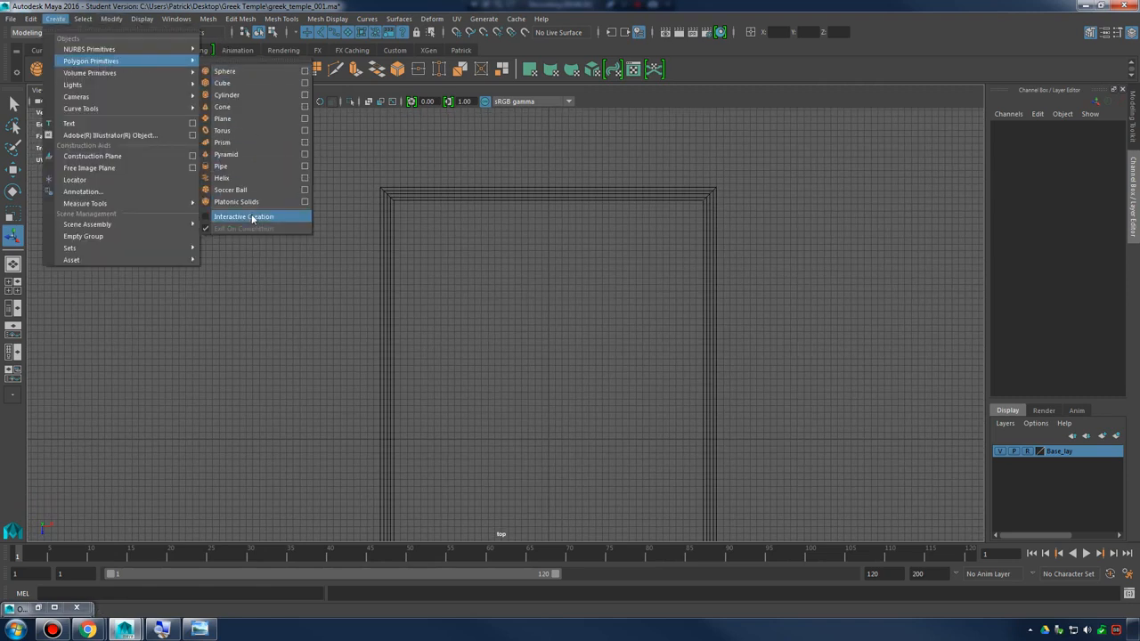
left_click(252, 218)
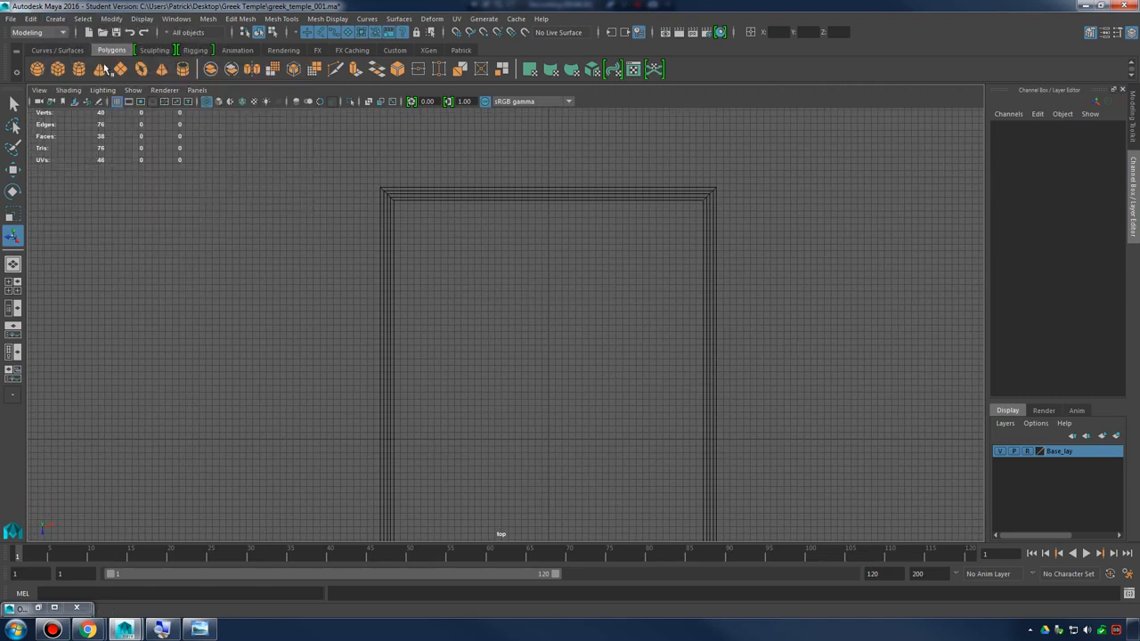
Try drawing a polygon cube footprint over the innermost step outline in the top view
left_click(55, 19)
mouse_move(133, 63)
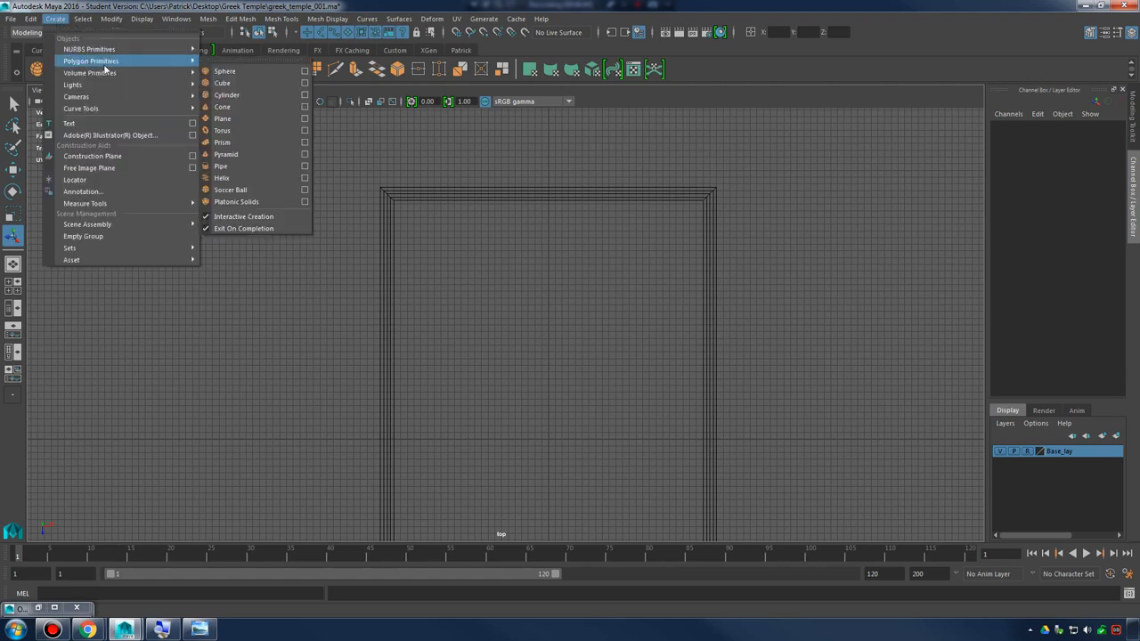
left_click(240, 82)
right_click_drag(453, 258, 445, 243, "alt")
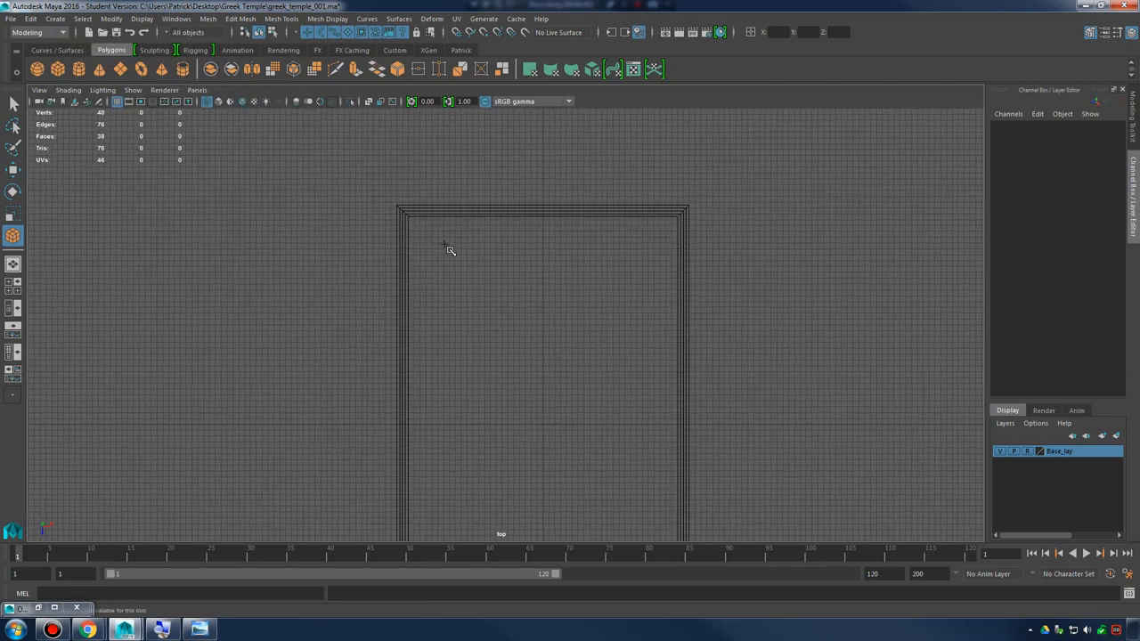
middle_click_drag(428, 221, 452, 161, "alt")
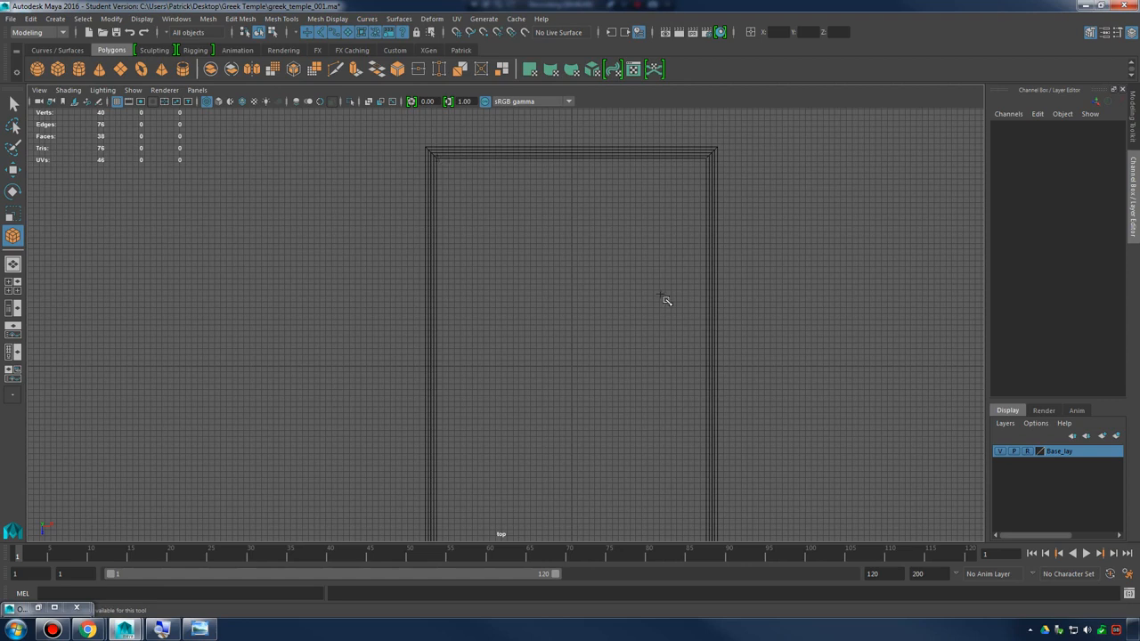
scroll(661, 294, "down", 1)
middle_click_drag(578, 267, 560, 233, "alt")
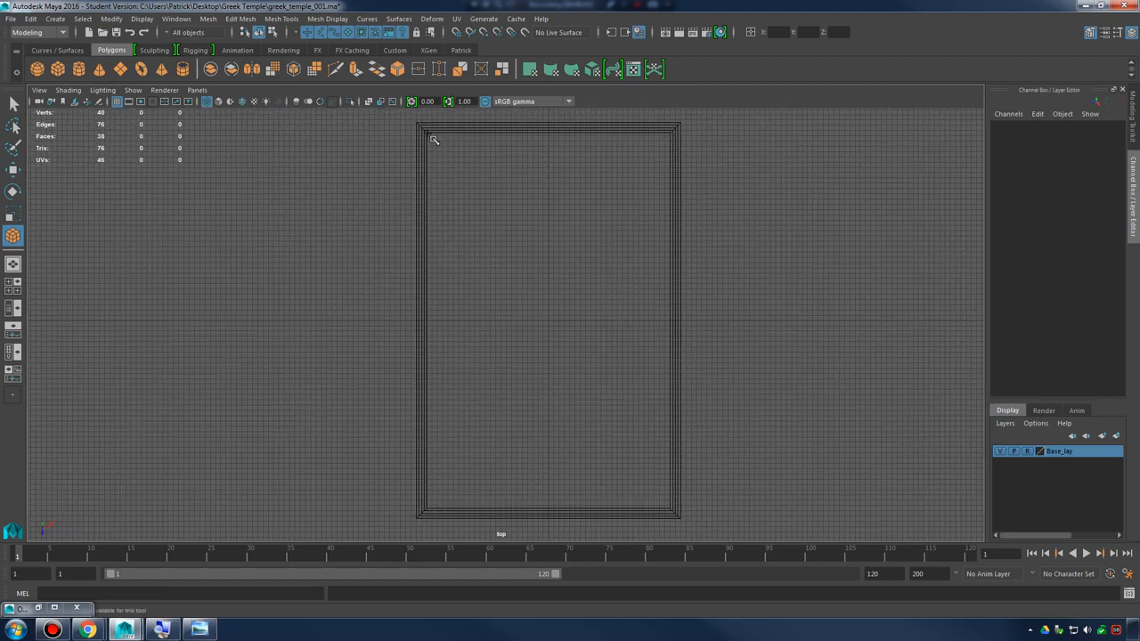
left_click_drag(430, 136, 669, 506)
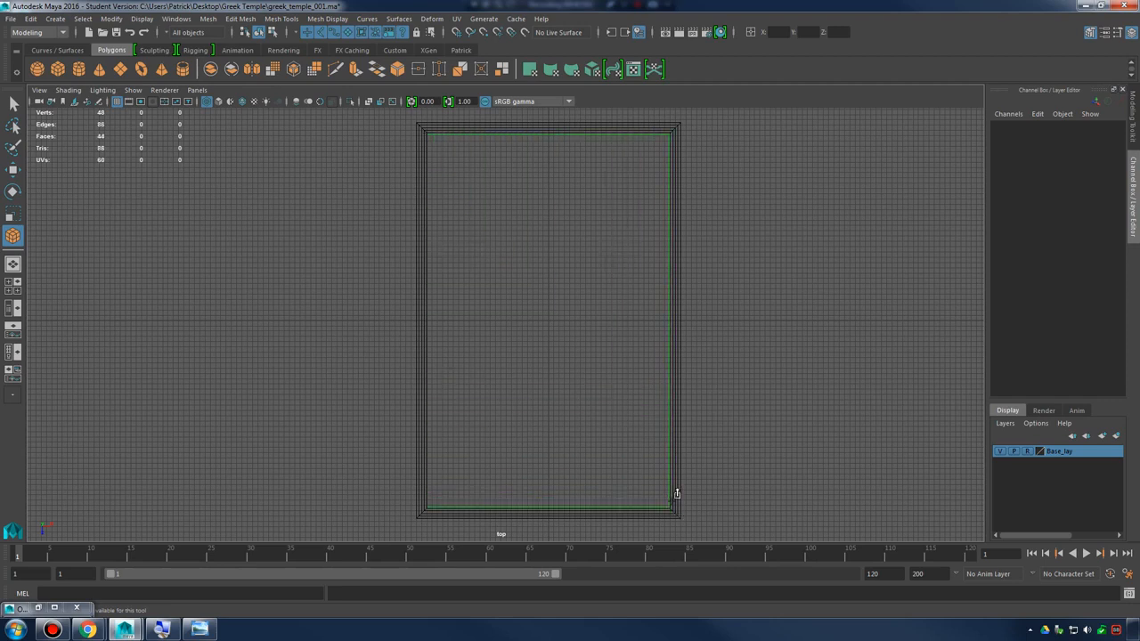
Try moving the flat cube up above the base in the perspective view, and undo both the move and the cube
key("space")
key("space")
left_click_drag(725, 283, 570, 330, "alt")
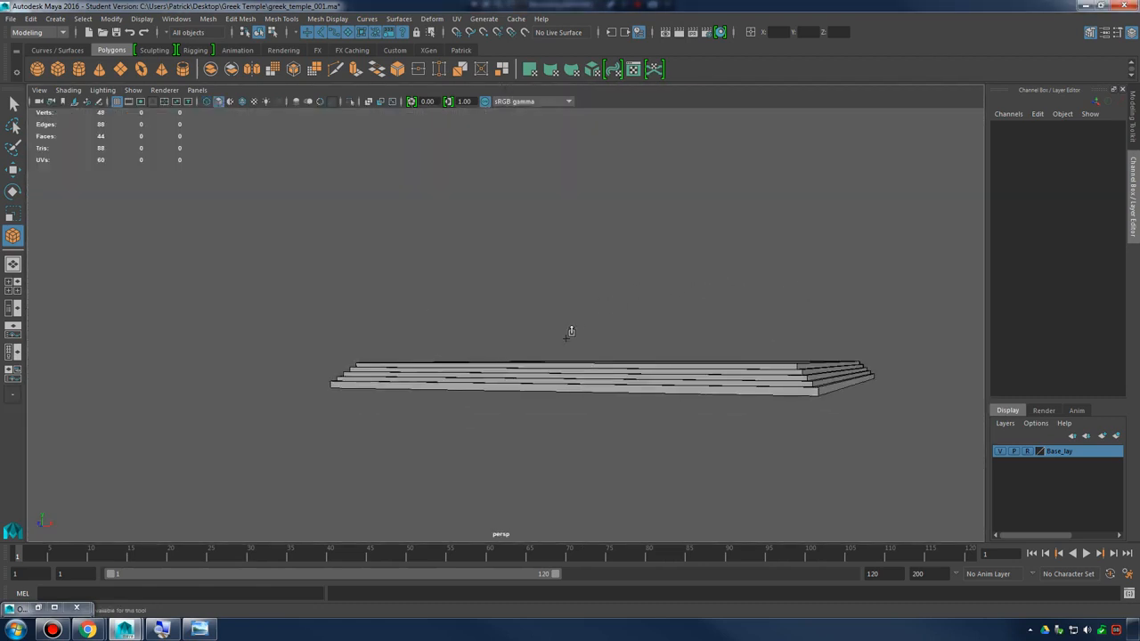
left_click_drag(604, 259, 595, 314, "alt")
left_click(700, 319)
key("w")
middle_click_drag(711, 283, 709, 223)
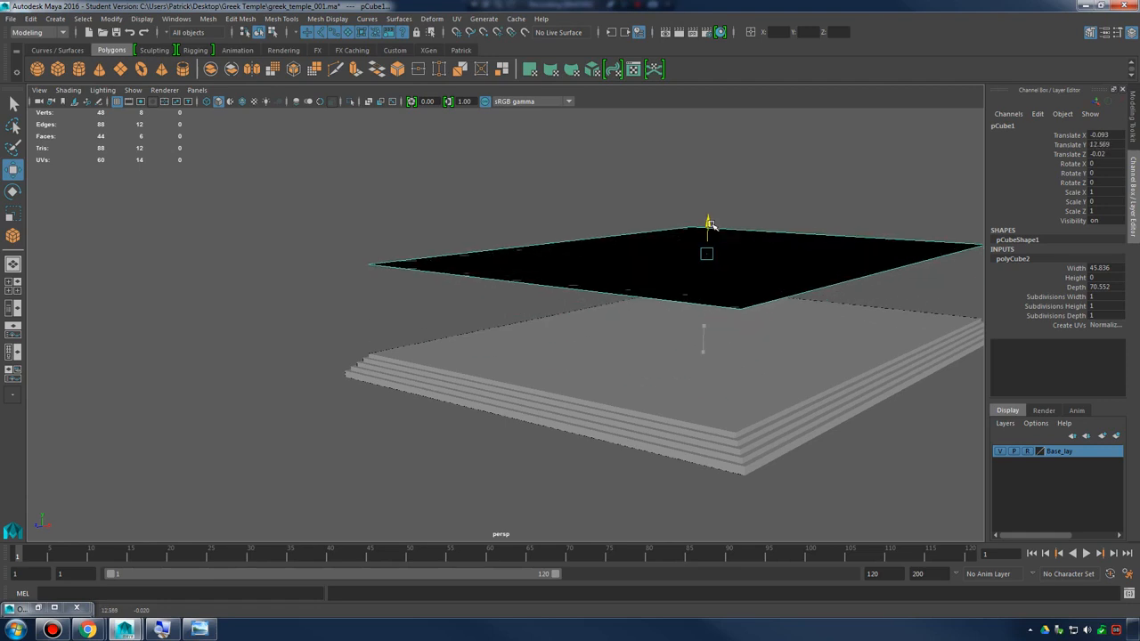
key("ctrl+z")
key("ctrl+z")
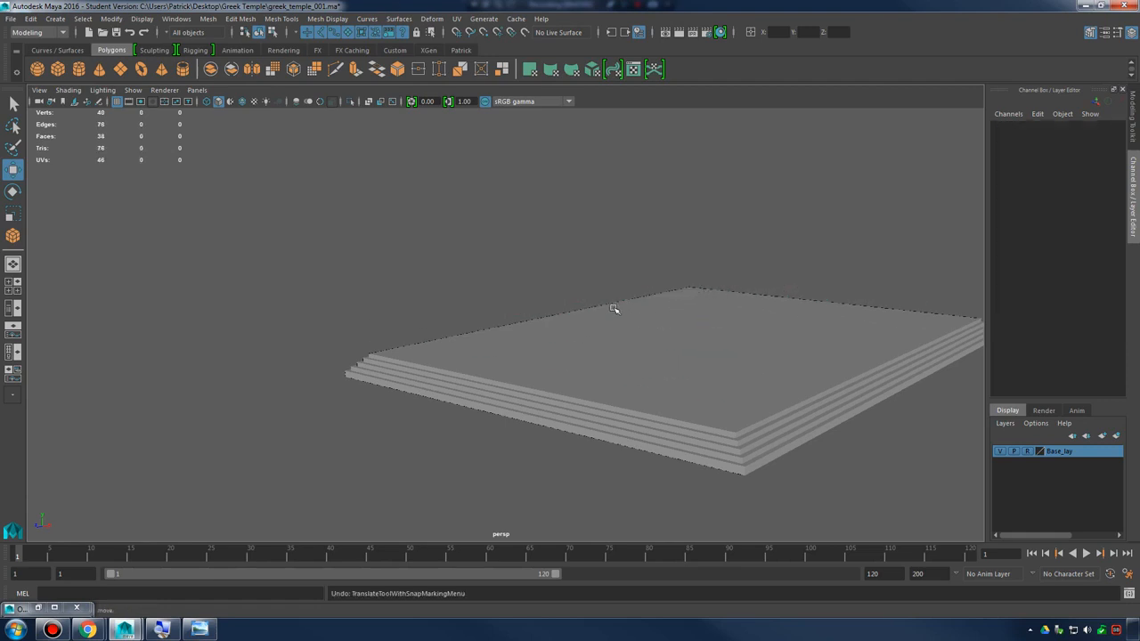
Draw a new polygon cube footprint about 45.6 wide and 70.7 deep over the innermost step outline in the top view
left_click_drag(613, 308, 351, 165, "alt")
key("space")
key("space")
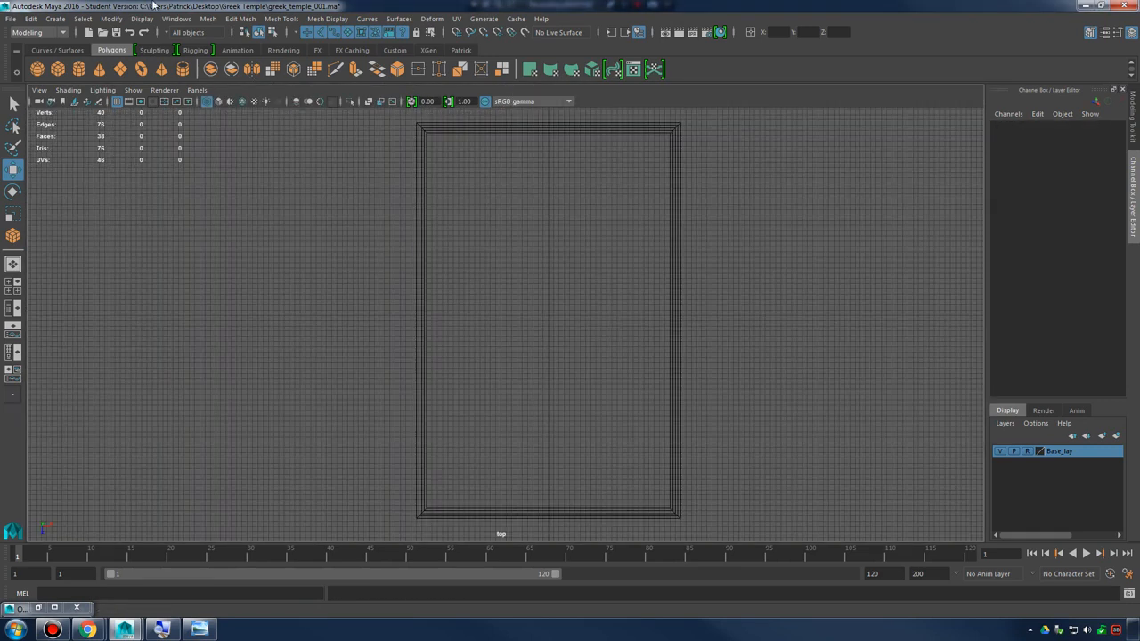
left_click(82, 19)
mouse_move(125, 61)
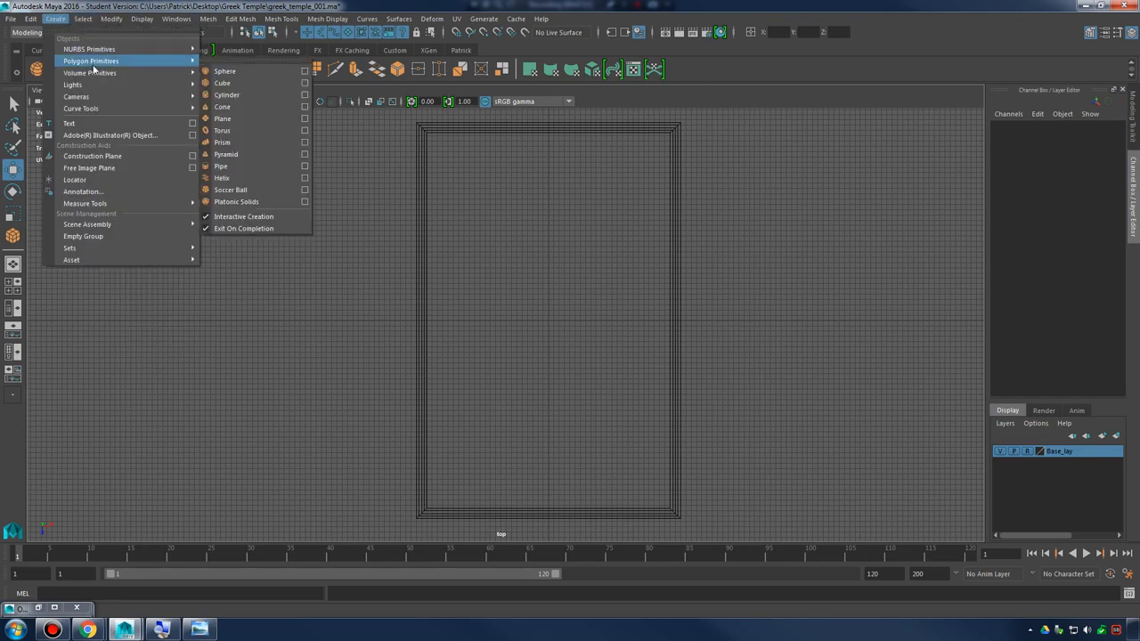
left_click(247, 84)
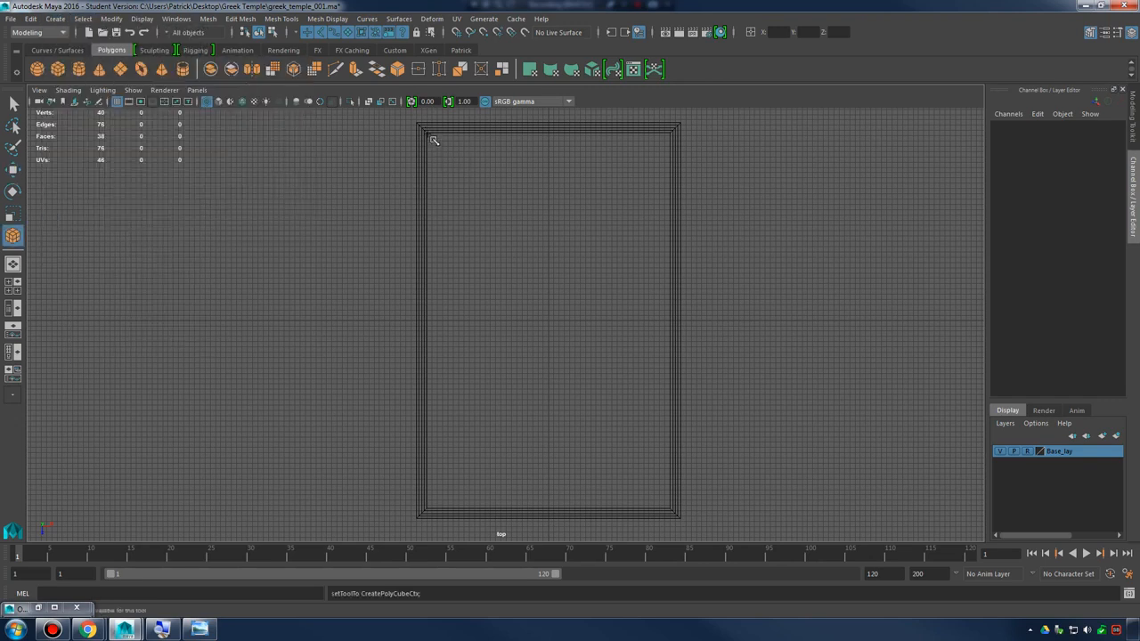
left_click_drag(434, 140, 674, 502)
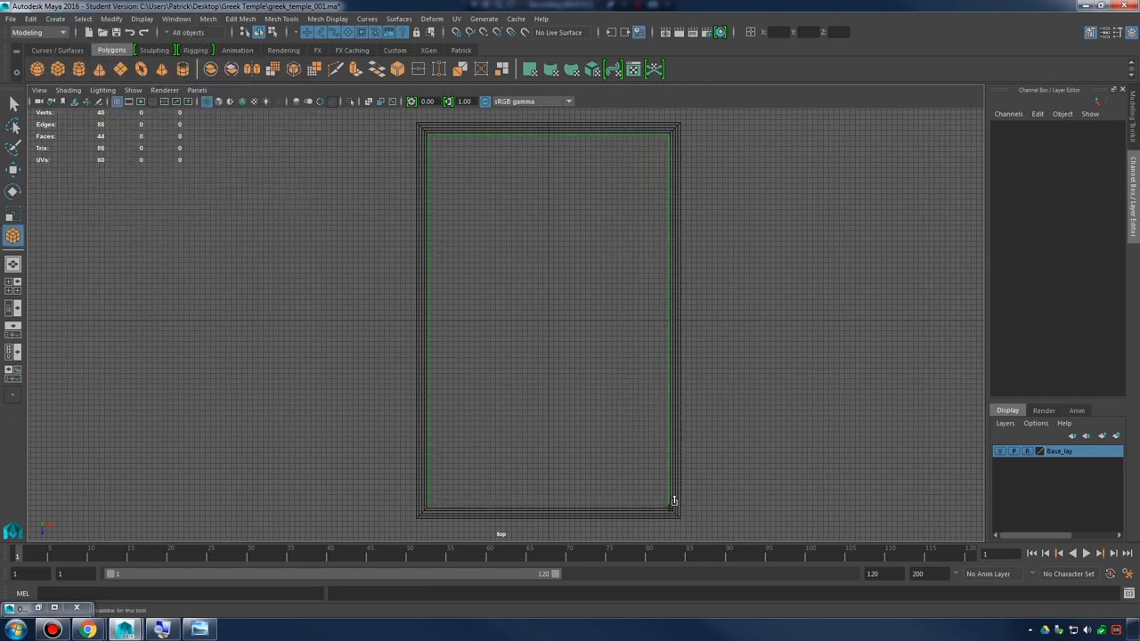
With the Base_lay layer temporarily hidden, pull the cube footprint up to a height of about 3.2 in the perspective view
left_click(1000, 453)
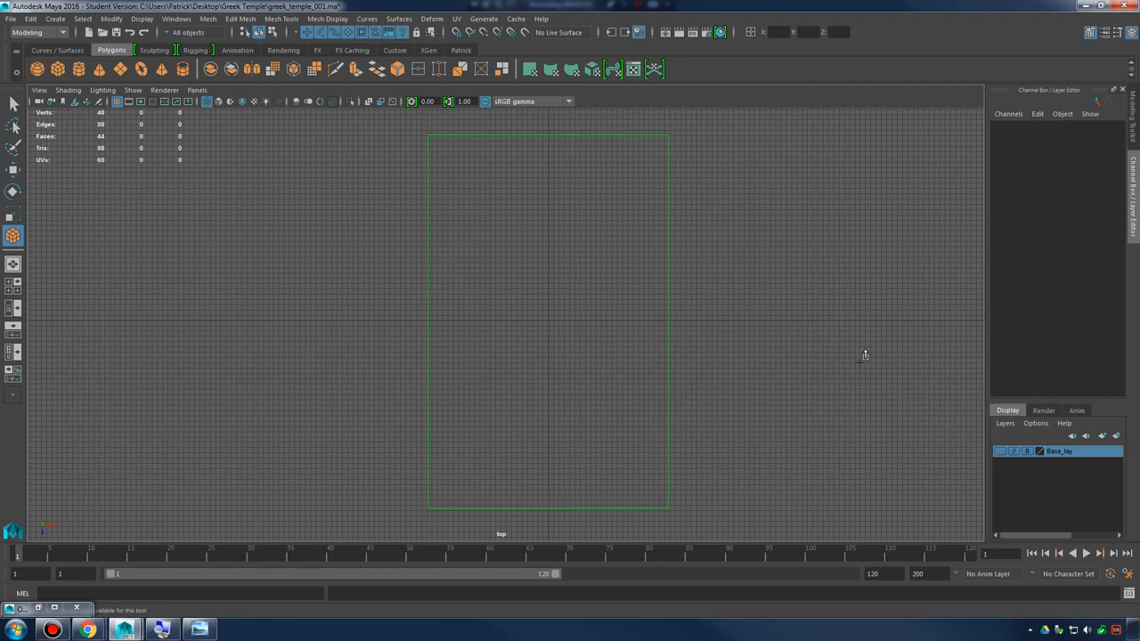
key("space")
key("space")
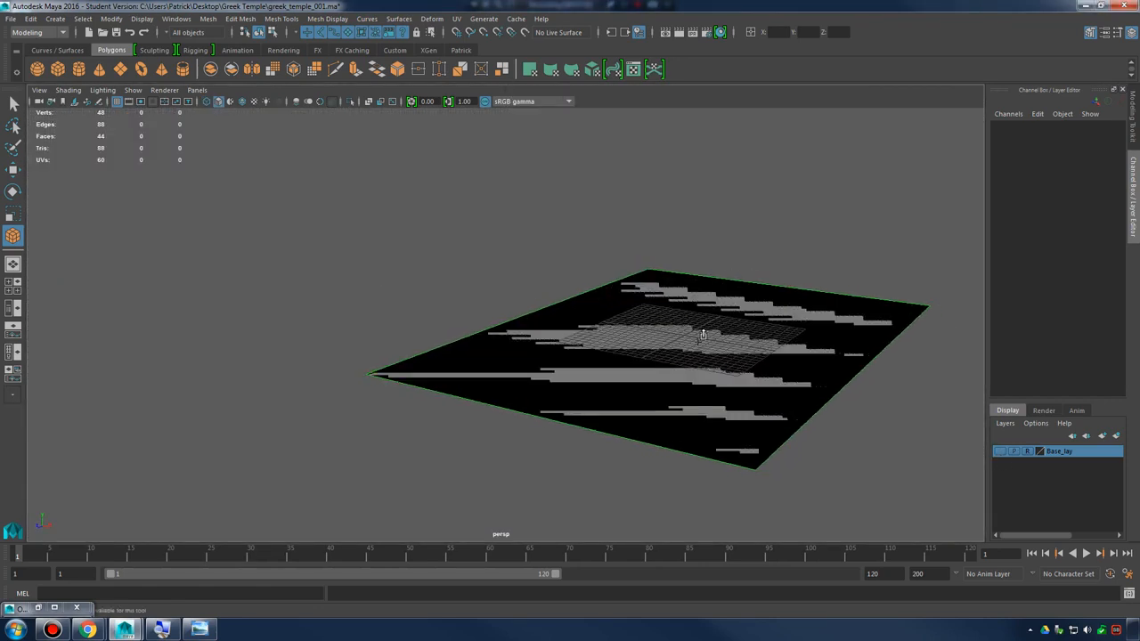
left_click_drag(702, 333, 688, 311)
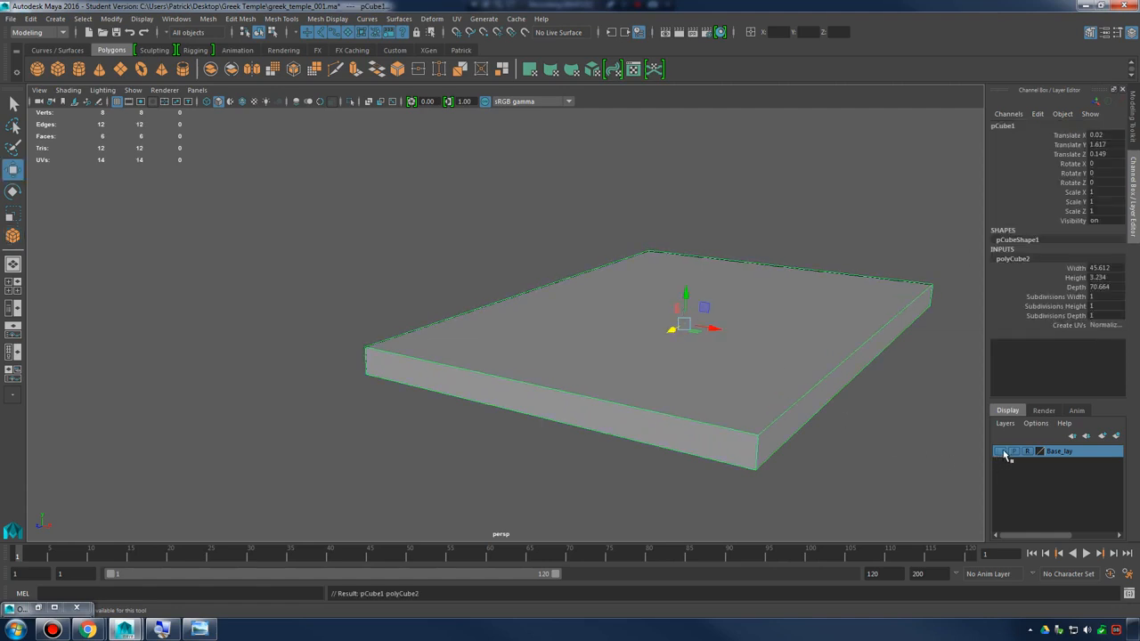
left_click(1000, 452)
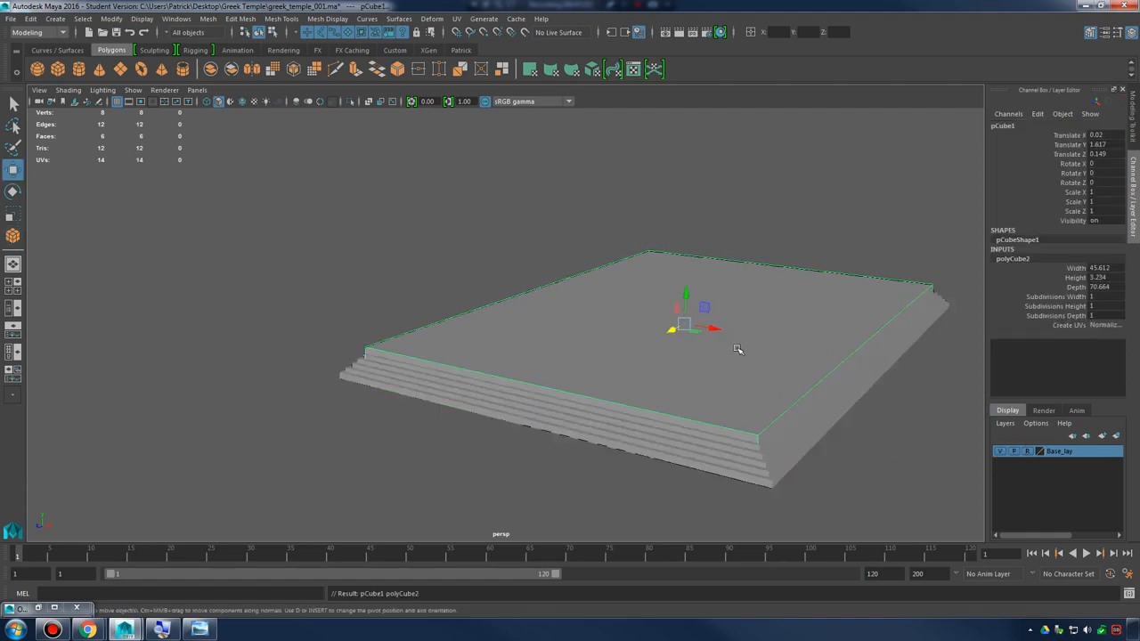
Move the slab up above the stepped base and set its Translate Y to 25
left_click_drag(686, 297, 691, 157)
left_click_drag(801, 268, 787, 291, "alt")
right_click_drag(787, 291, 585, 293, "alt")
left_click_drag(585, 293, 614, 322, "alt")
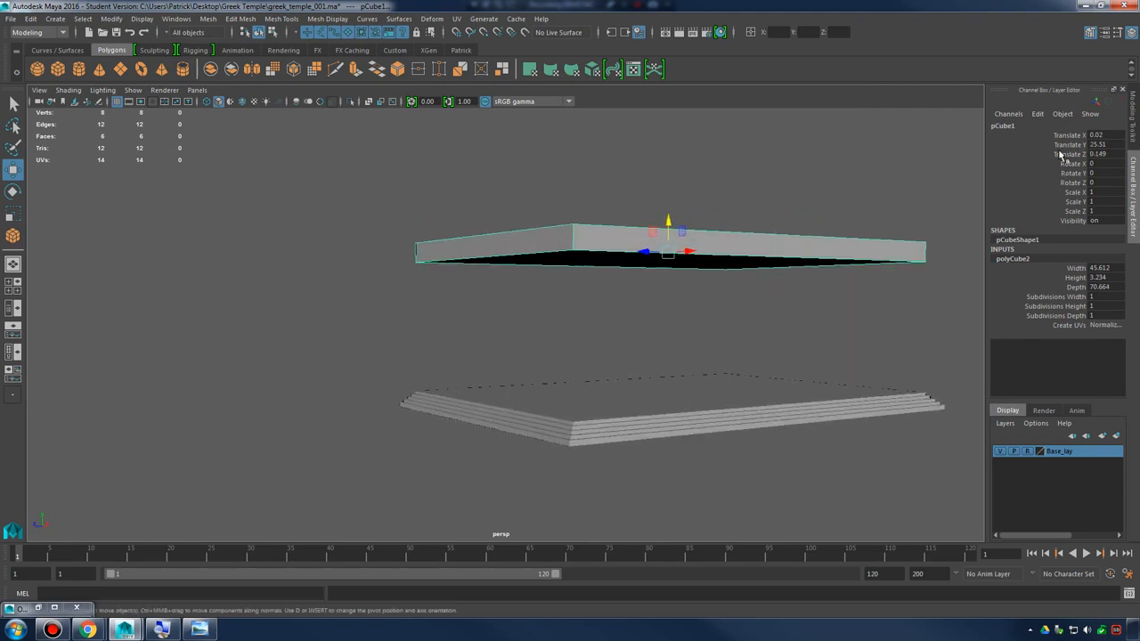
left_click_drag(675, 223, 710, 225, "alt")
double_click(1110, 144)
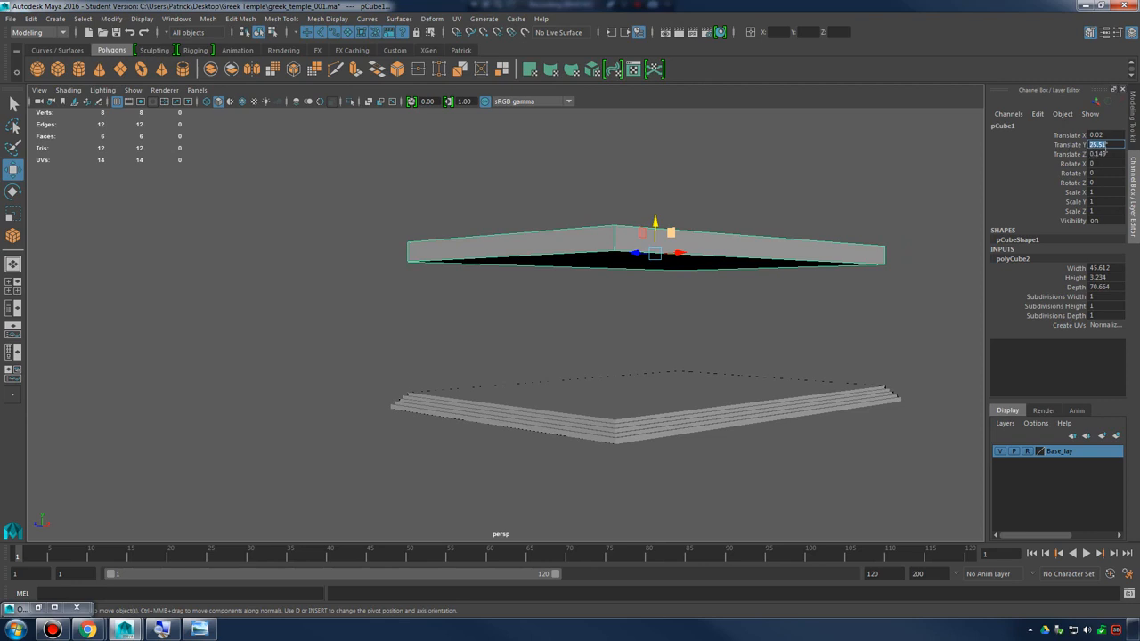
type("25")
key("Return")
Compare the raised slab with the roof and frieze proportions in the temple reference photo
left_click_drag(480, 240, 638, 316, "alt")
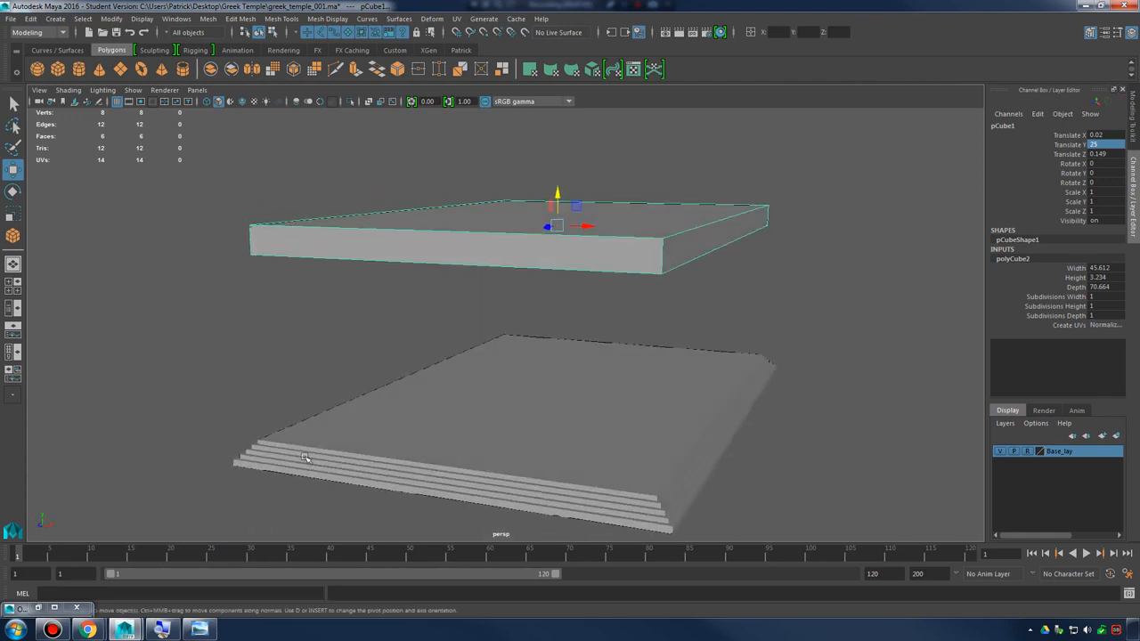
left_click(197, 630)
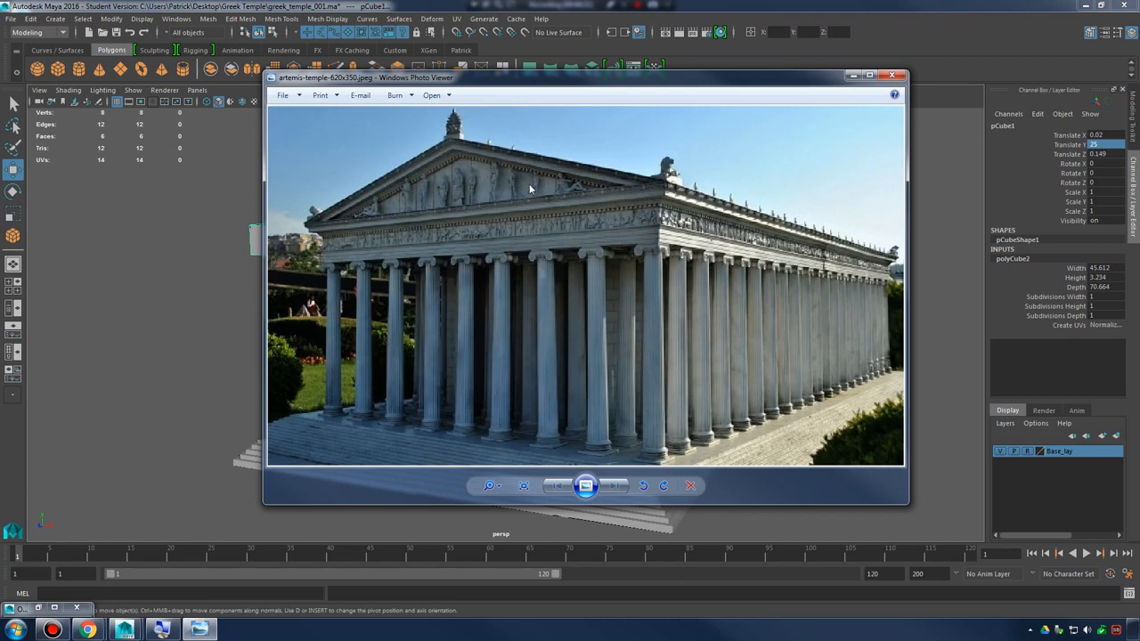
left_click(849, 75)
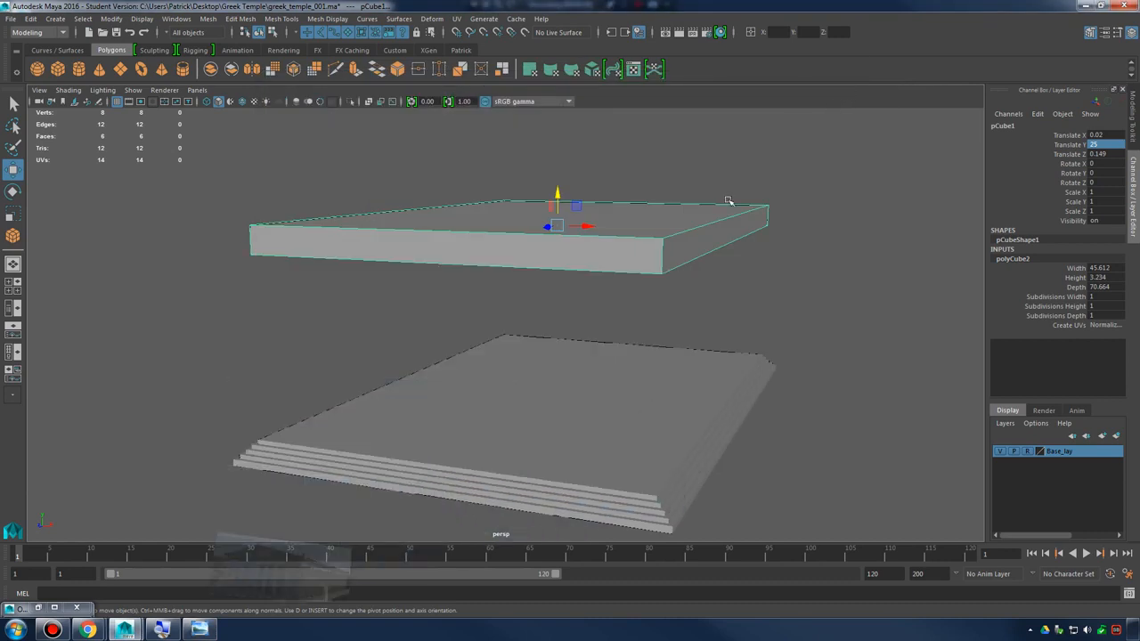
Thicken the raised slab by scaling it vertically to about 1.7
mouse_move(672, 264)
left_mouse_down("alt")
mouse_move(649, 247)
mouse_move(683, 257)
mouse_move(661, 252)
left_mouse_up("alt")
key("r")
left_click_drag(560, 203, 692, 257)
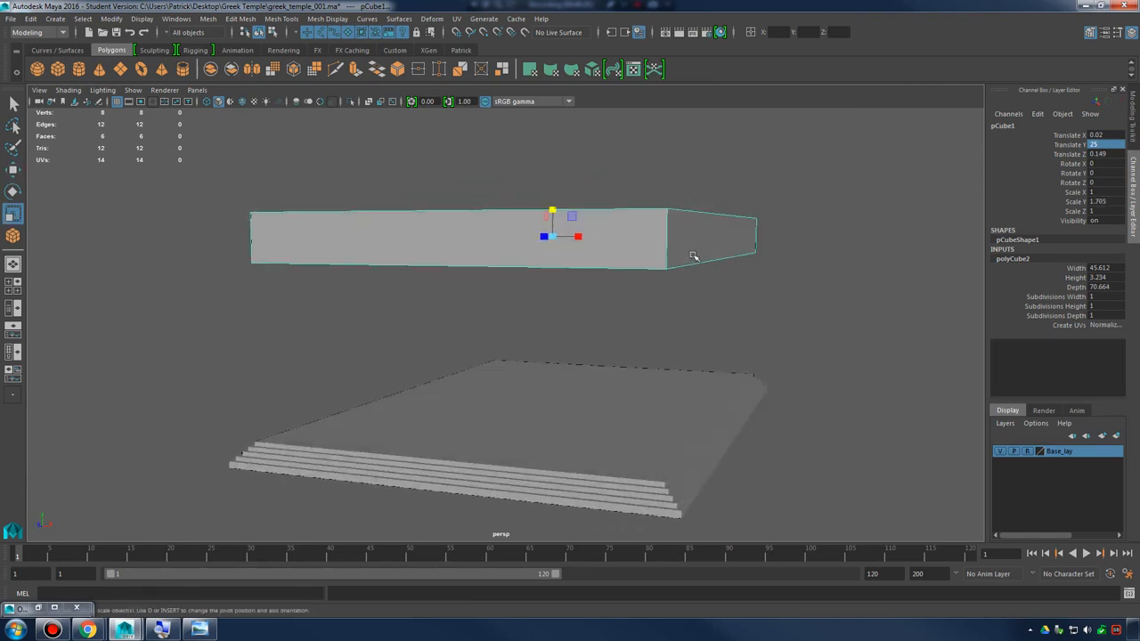
Raise the slab above the stepped base to a Translate Y of about 26.5
key("w")
left_click_drag(554, 209, 631, 304)
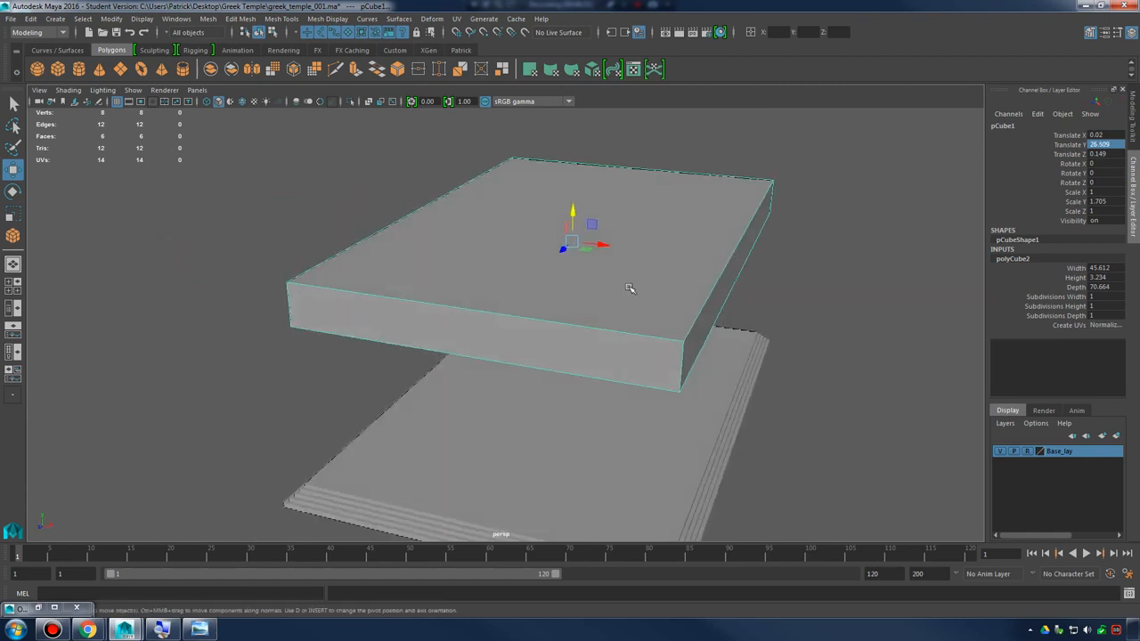
right_click_drag(665, 217, 670, 244)
mouse_move(625, 226)
left_mouse_down("alt")
mouse_move(631, 244)
mouse_move(629, 234)
left_mouse_up("alt")
Using the cornice in the temple reference photo as a guide, extrude the slab's top face and scale it outward into an overhang
left_click(198, 632)
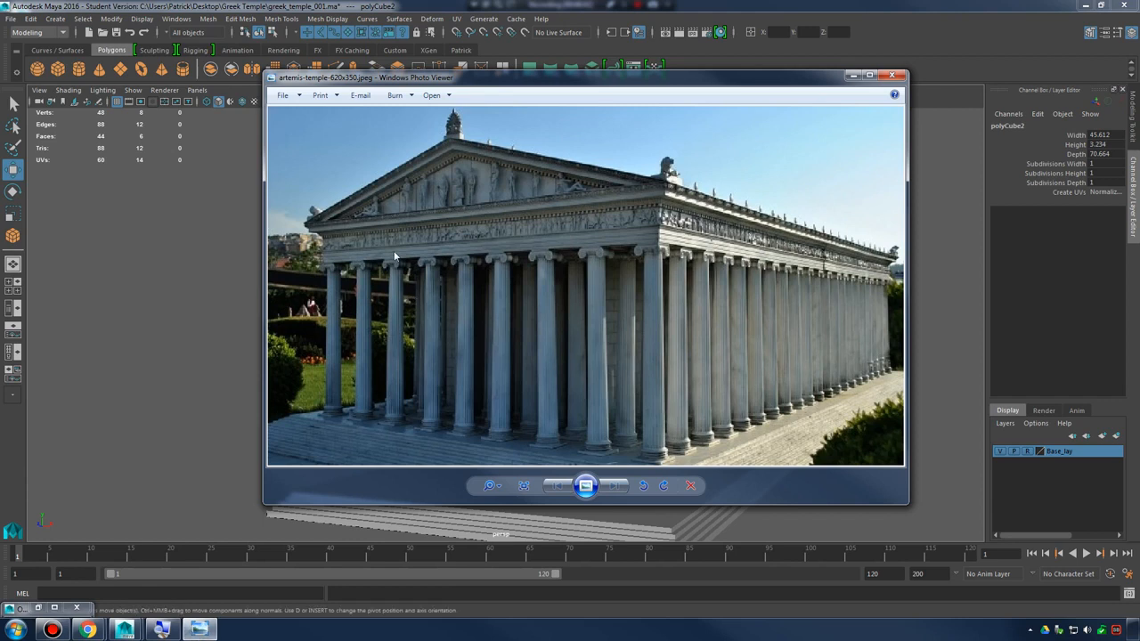
scroll(372, 259, "up", 3)
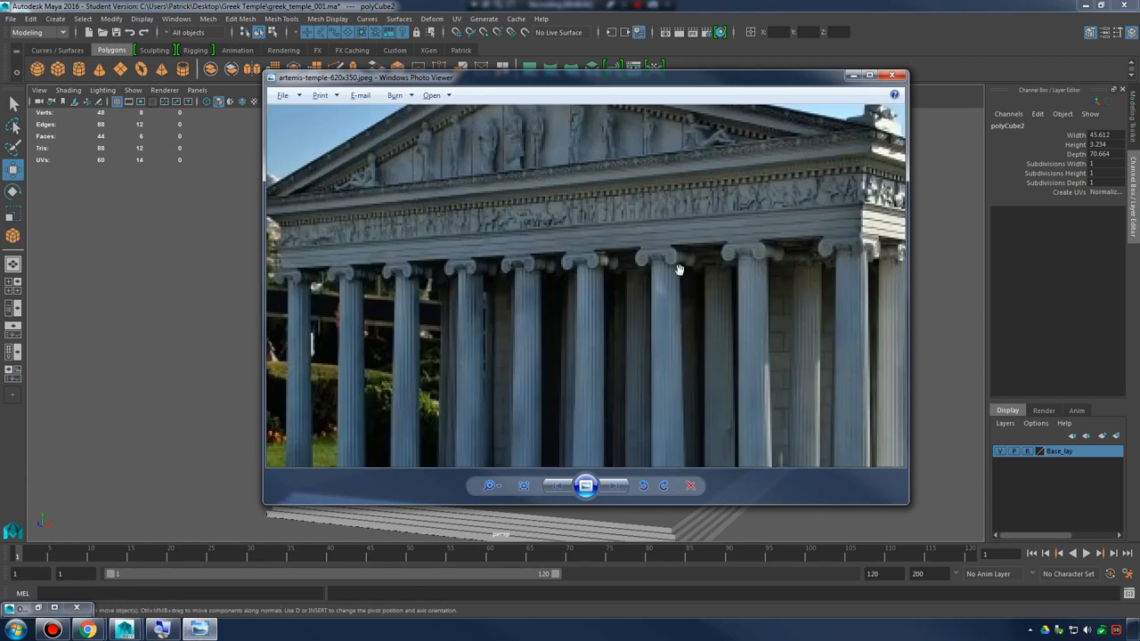
scroll(659, 269, "down", 1)
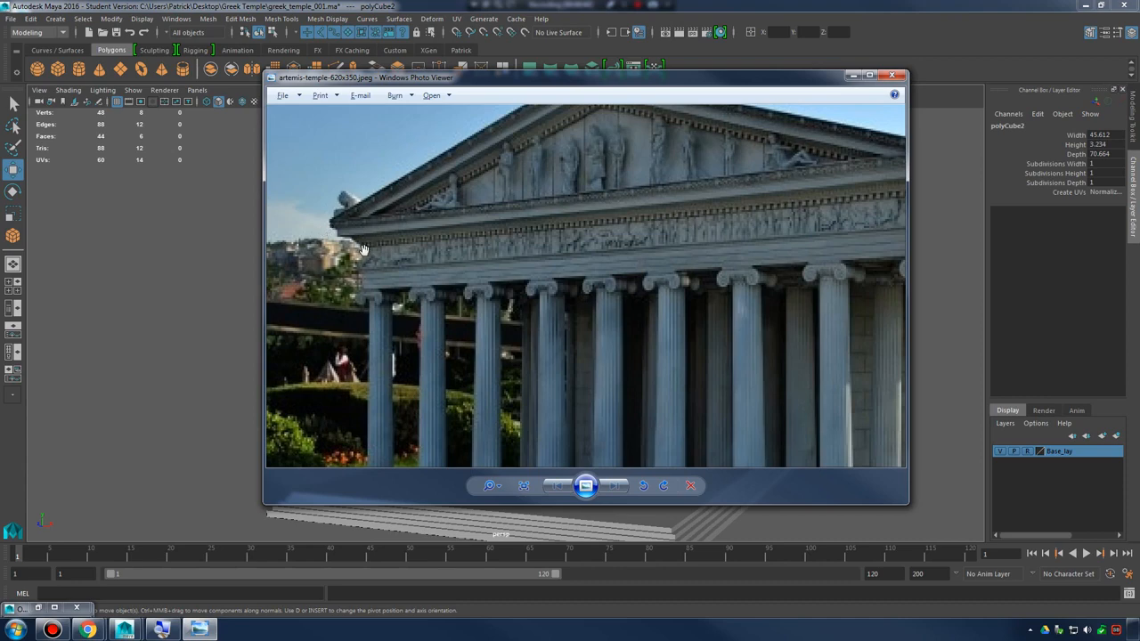
left_click(199, 629)
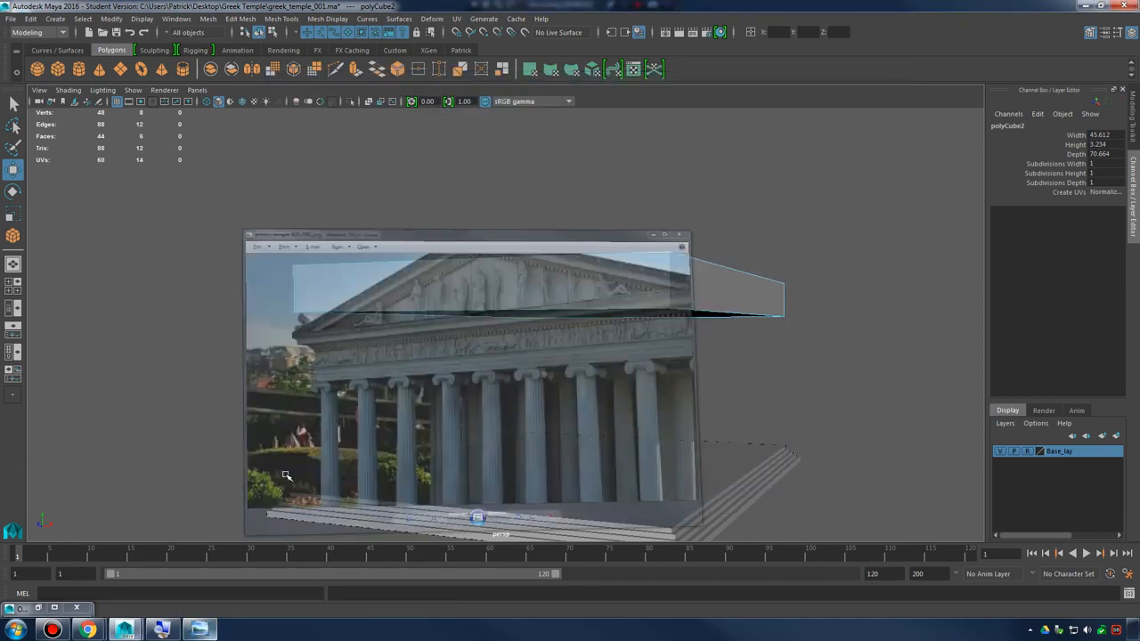
left_click_drag(560, 246, 591, 249, "alt")
left_click(590, 250)
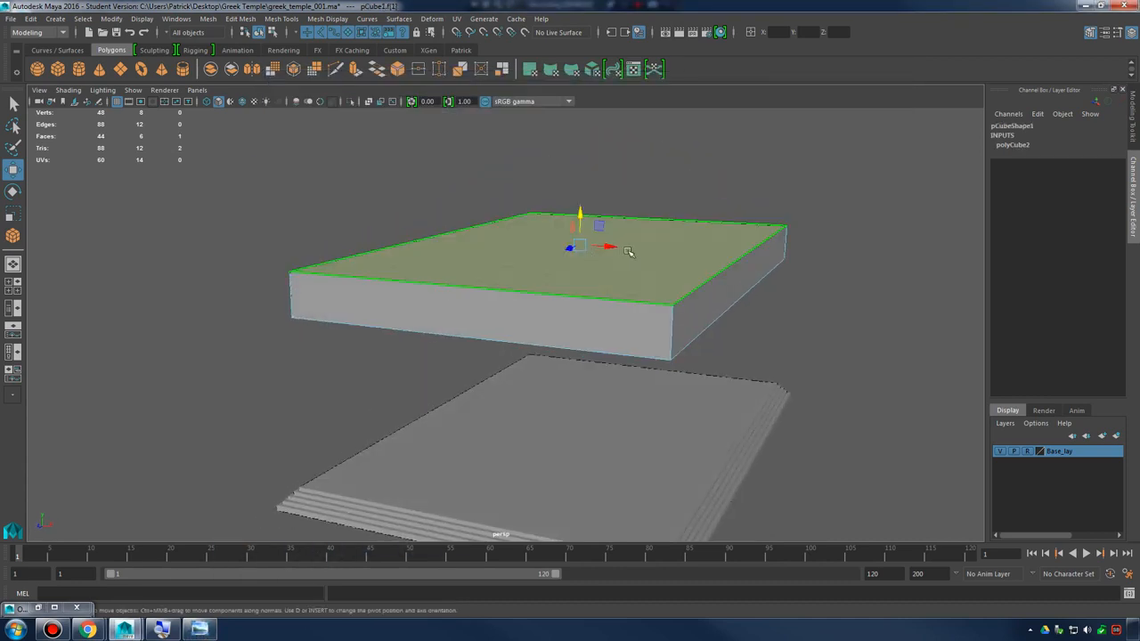
right_click_drag(651, 233, 649, 265, "shift")
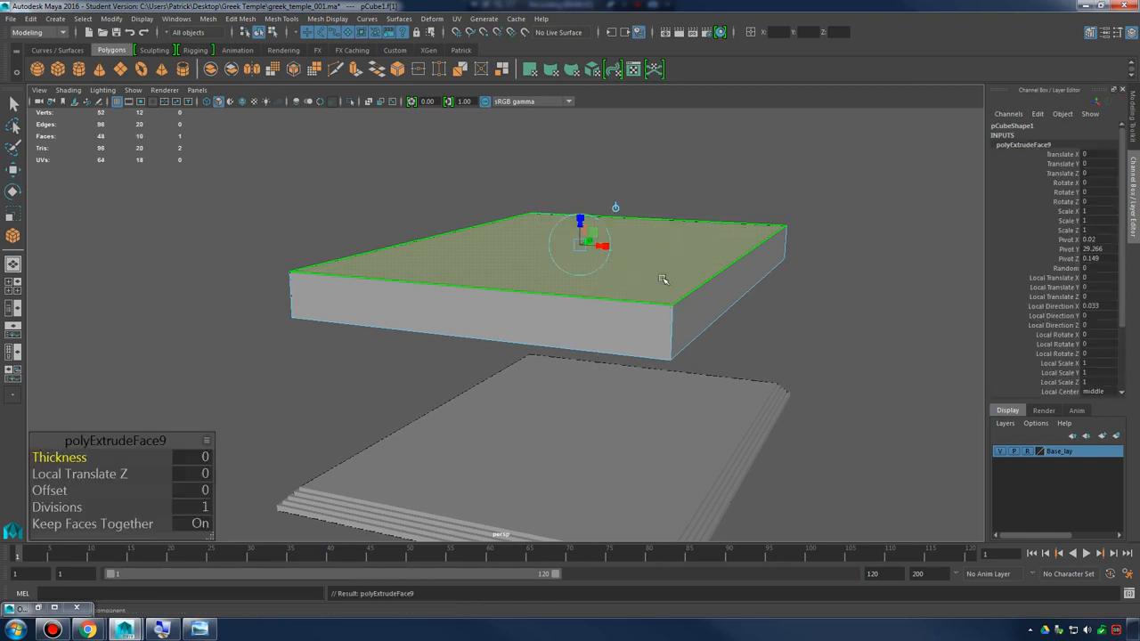
left_click_drag(661, 280, 611, 233, "alt")
key("r")
mouse_move(645, 307)
left_mouse_down("alt")
mouse_move(661, 273)
mouse_move(635, 261)
mouse_move(585, 308)
mouse_move(684, 295)
mouse_move(658, 297)
mouse_move(623, 259)
mouse_move(656, 294)
mouse_move(647, 287)
left_mouse_up("alt")
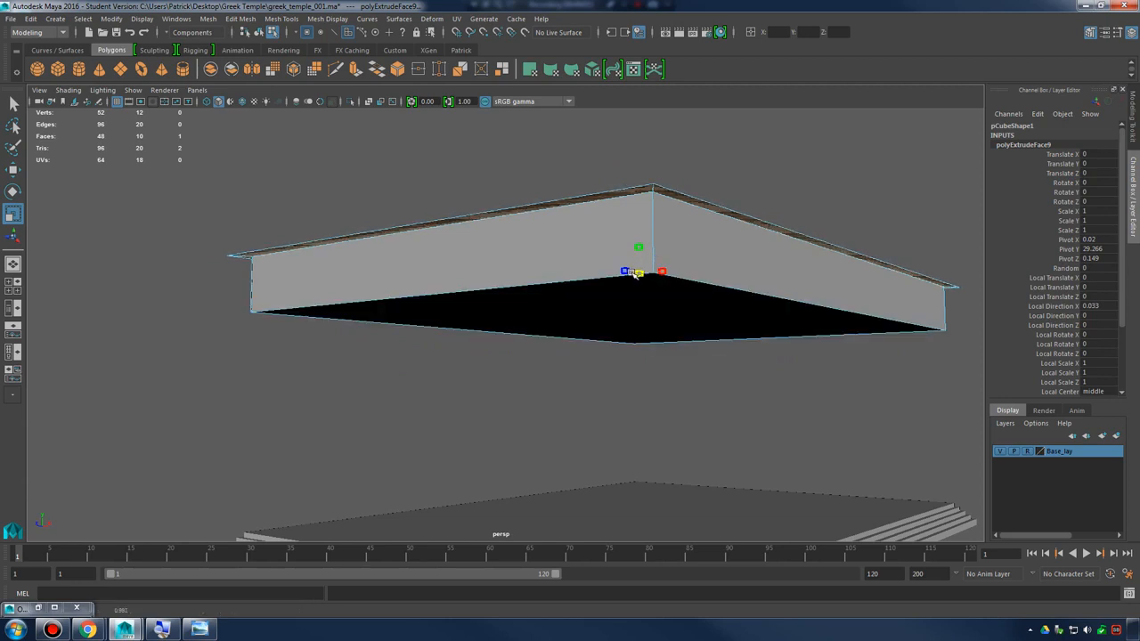
Raise the widened top face about 0.8 so the overhang slopes outward from the slab
key("w")
left_click_drag(639, 249, 322, 321)
left_click_drag(235, 263, 546, 310, "alt")
scroll(655, 309, "down", 4)
left_click_drag(654, 310, 648, 294, "alt")
key("r")
scroll(641, 333, "up", 3)
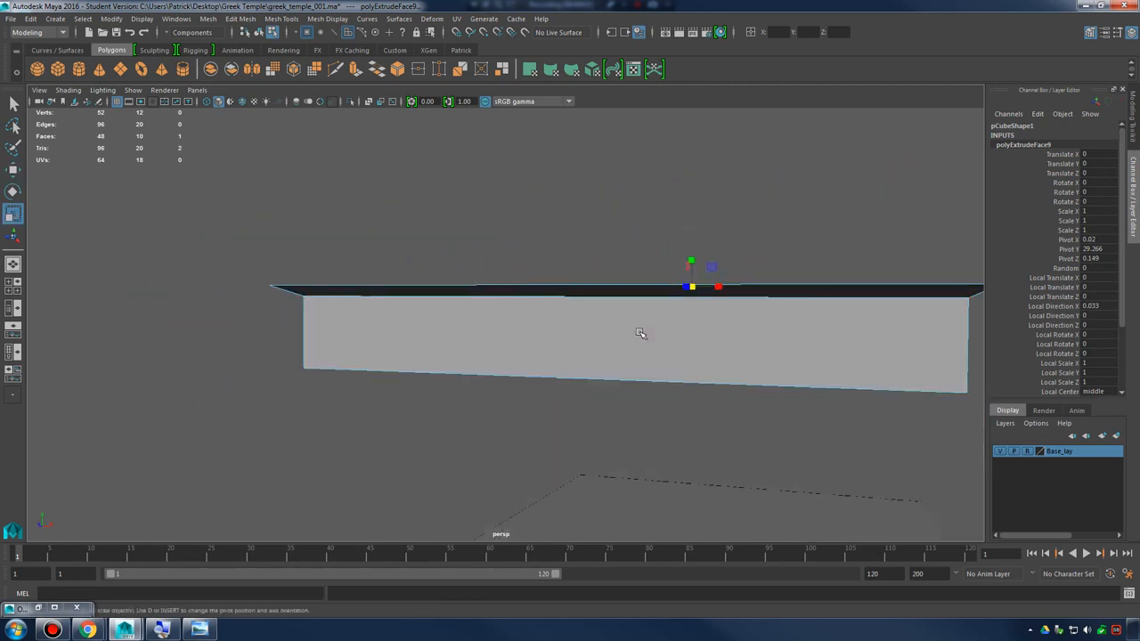
left_click_drag(641, 333, 546, 366, "alt")
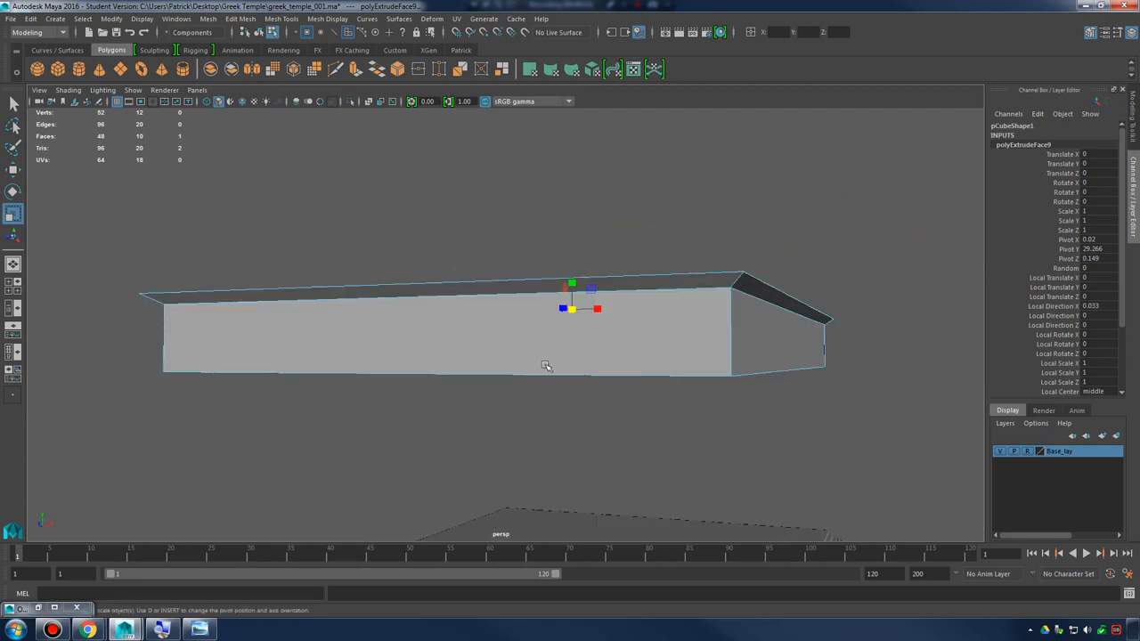
Check the cornice edge in the reference photo and extrude the flared top face about 1.4 upward as a vertical band
left_click(198, 629)
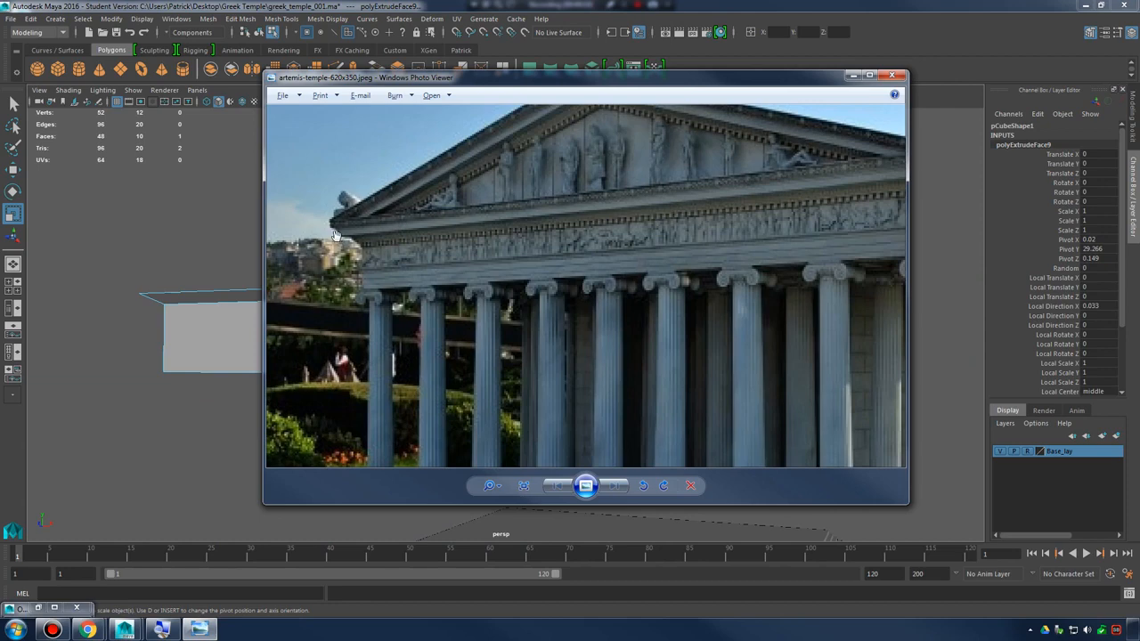
scroll(330, 238, "up", 2)
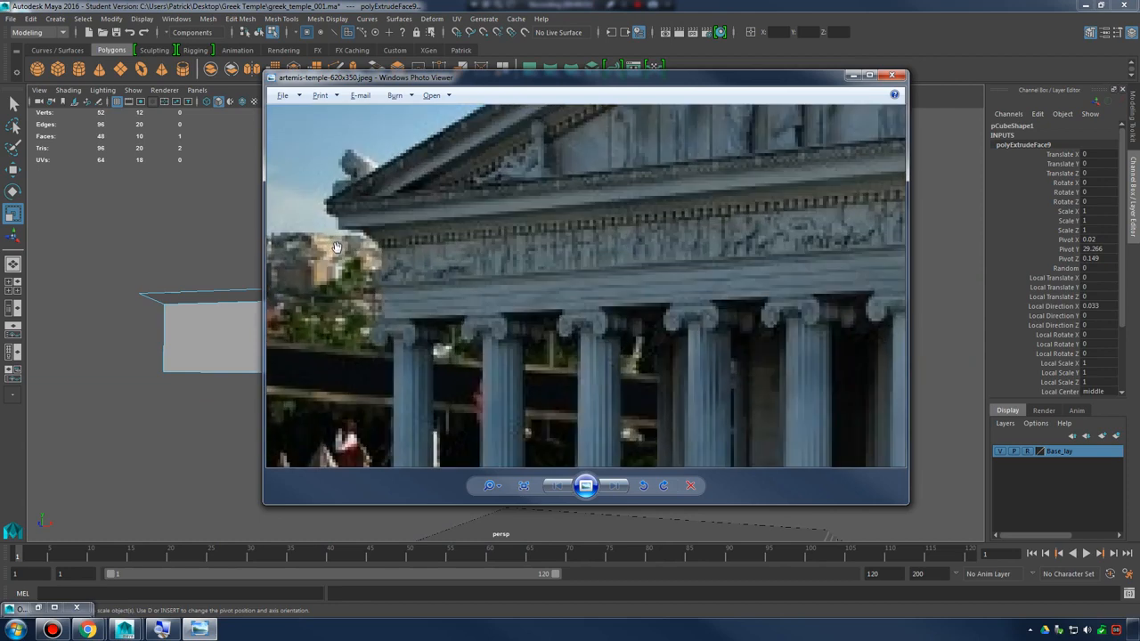
left_click(198, 630)
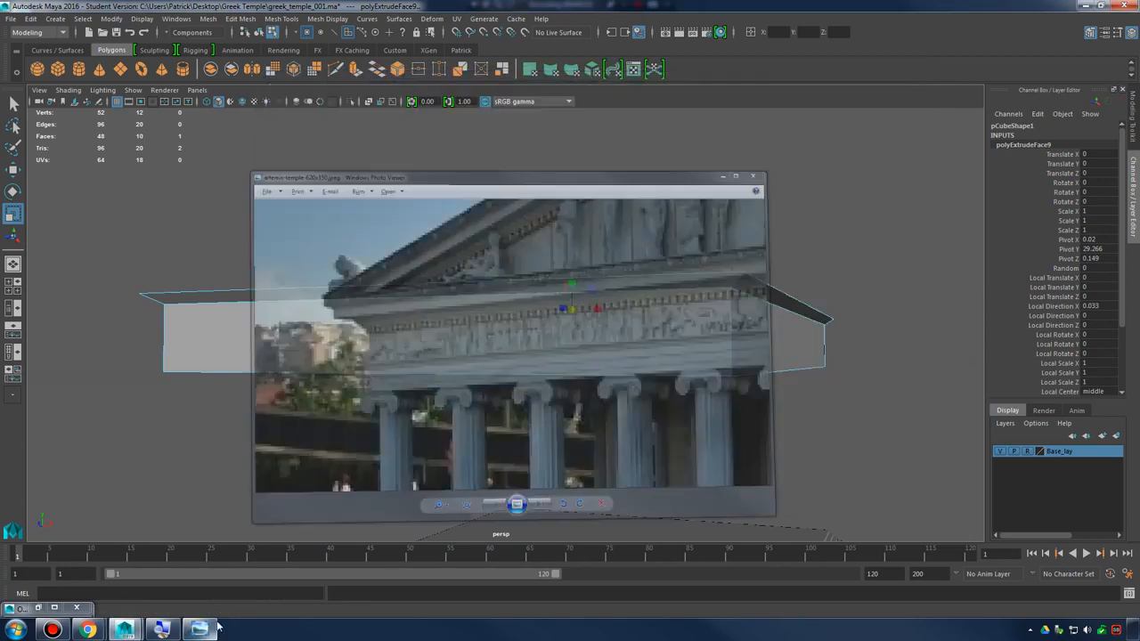
right_click_drag(529, 272, 472, 287, "shift")
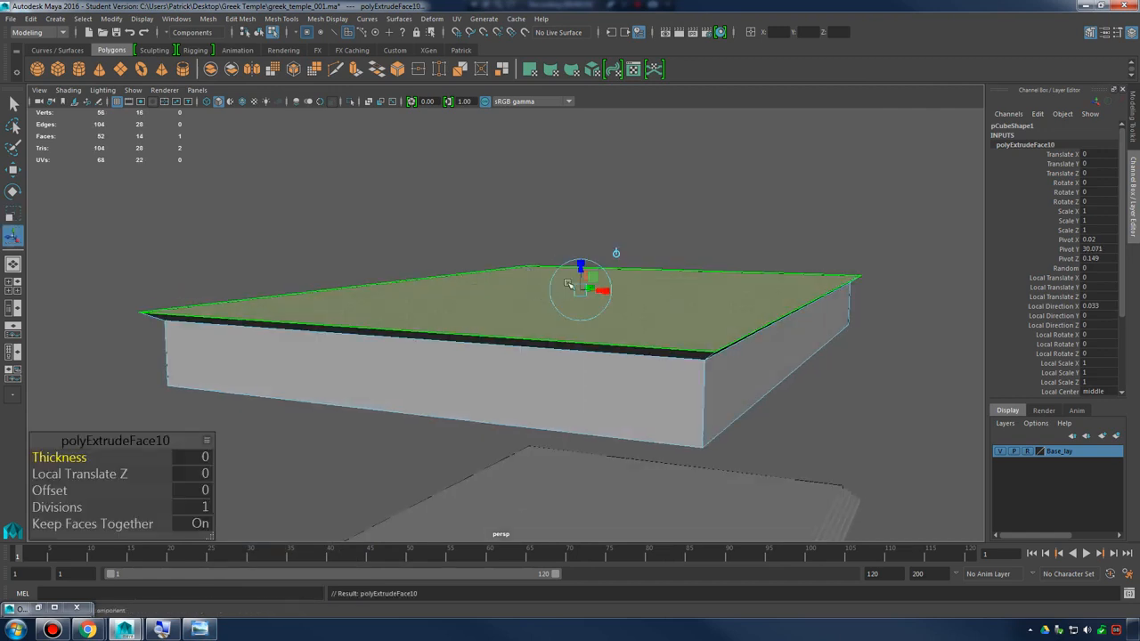
left_click_drag(579, 260, 582, 244)
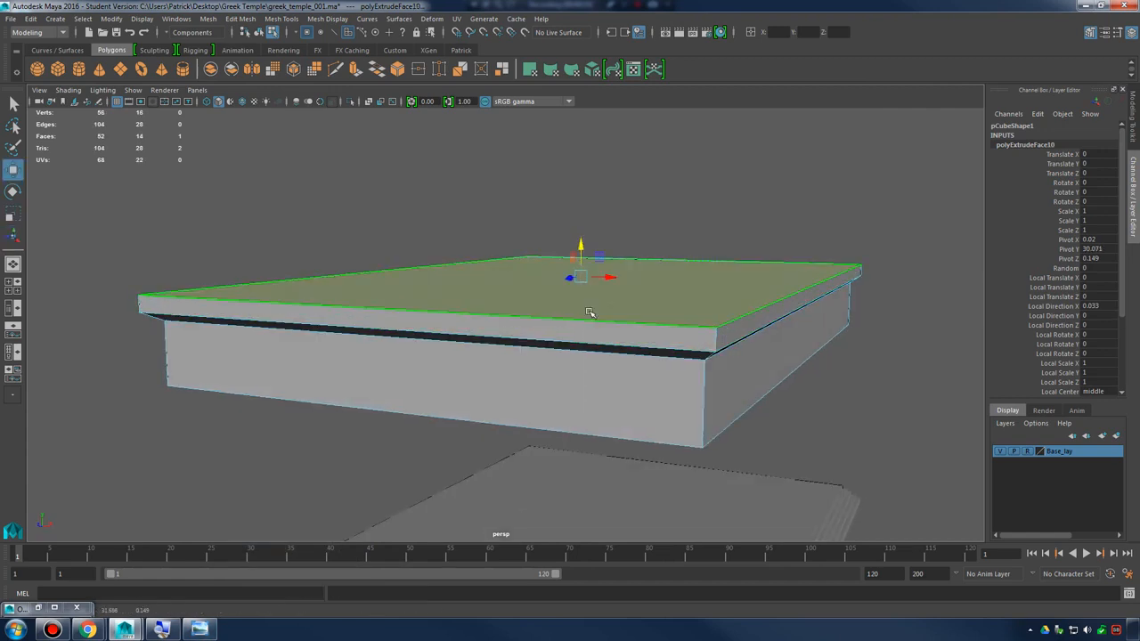
left_click_drag(591, 313, 588, 308, "alt")
Check the upper cornice in the reference photo and try to scale the band's top face outward without extruding it
left_click(198, 630)
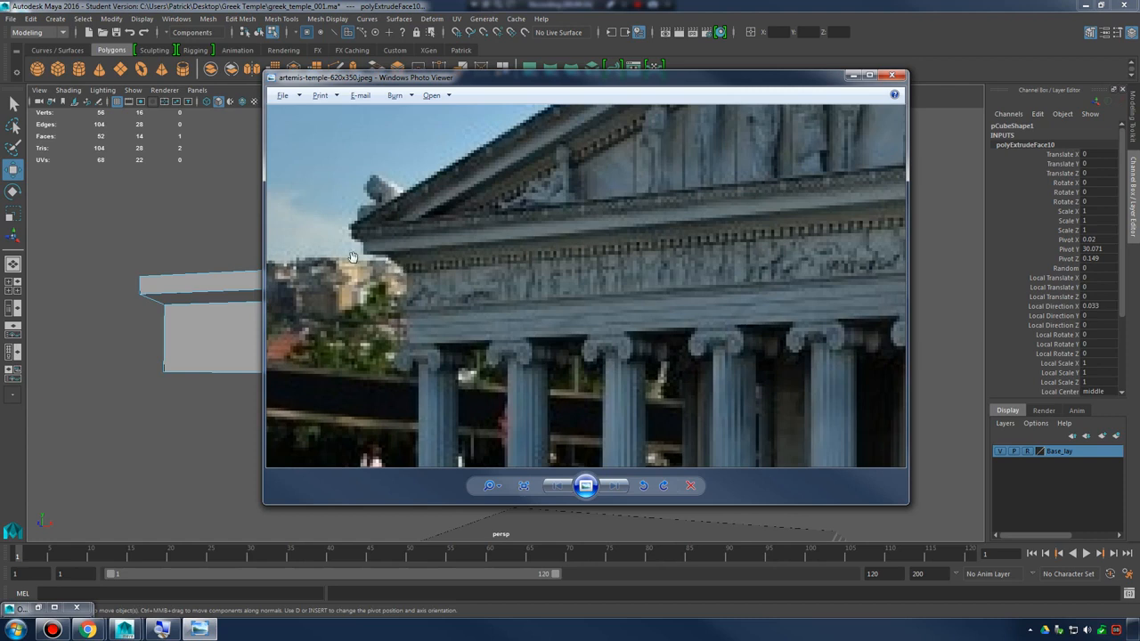
left_click(243, 213)
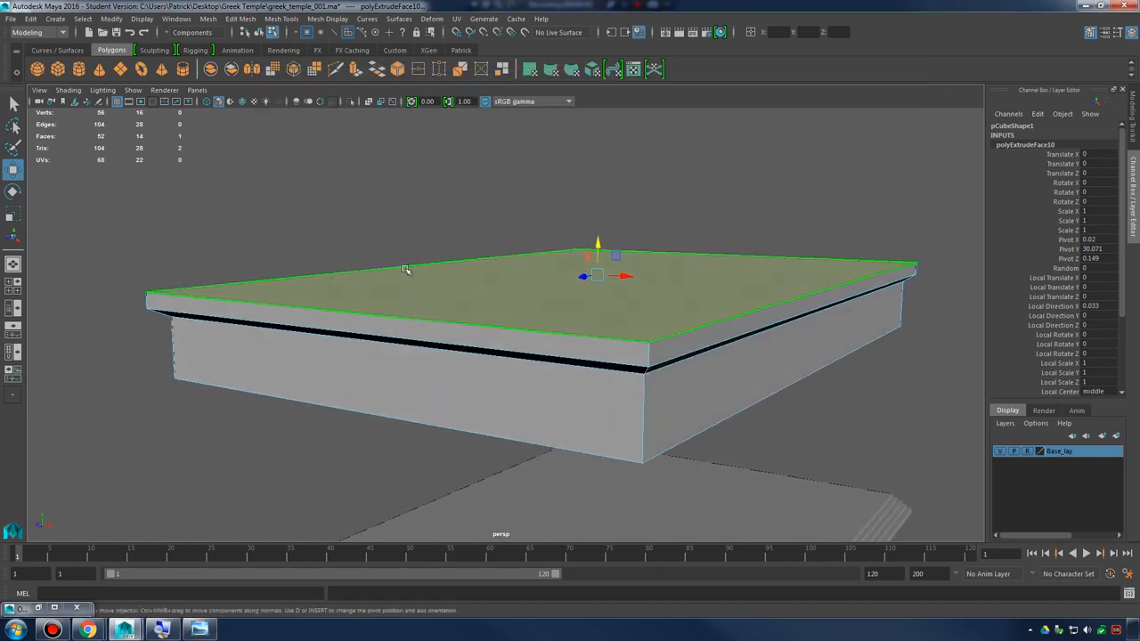
right_click_drag(405, 268, 407, 297)
left_click(570, 297)
key("r")
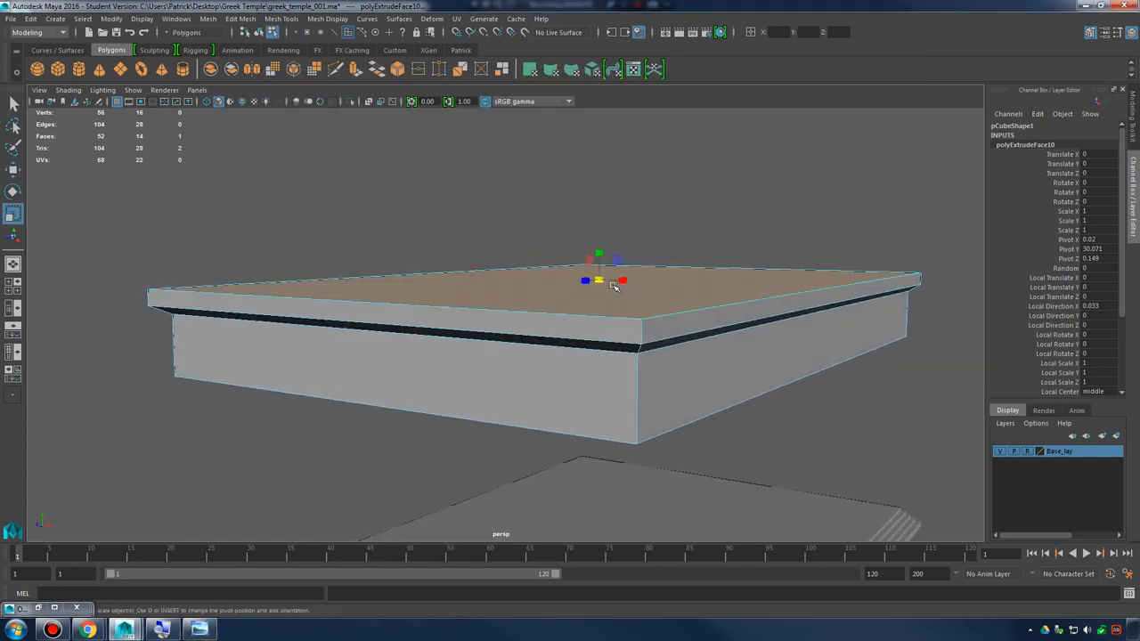
left_click_drag(598, 280, 619, 281)
key("ctrl+z")
Extrude the band's top face, raise it about 0.9 and scale it outward to form a second sloped lip
right_click_drag(526, 269, 526, 300, "shift")
key("r")
left_click_drag(599, 280, 600, 237)
key("w")
key("r")
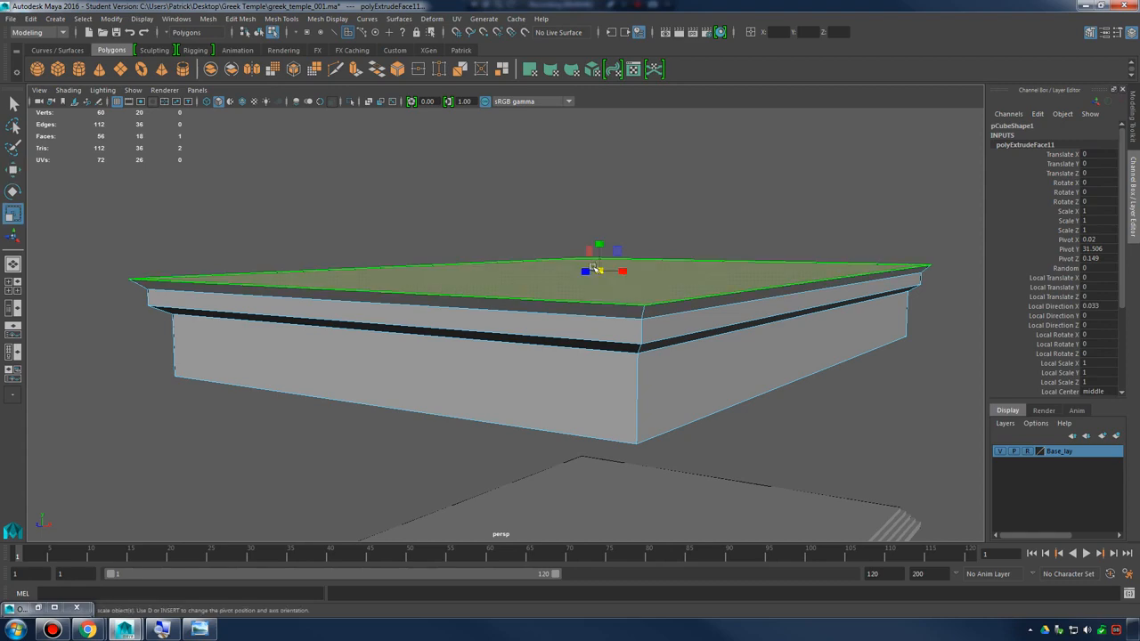
left_click_drag(579, 283, 564, 276, "alt")
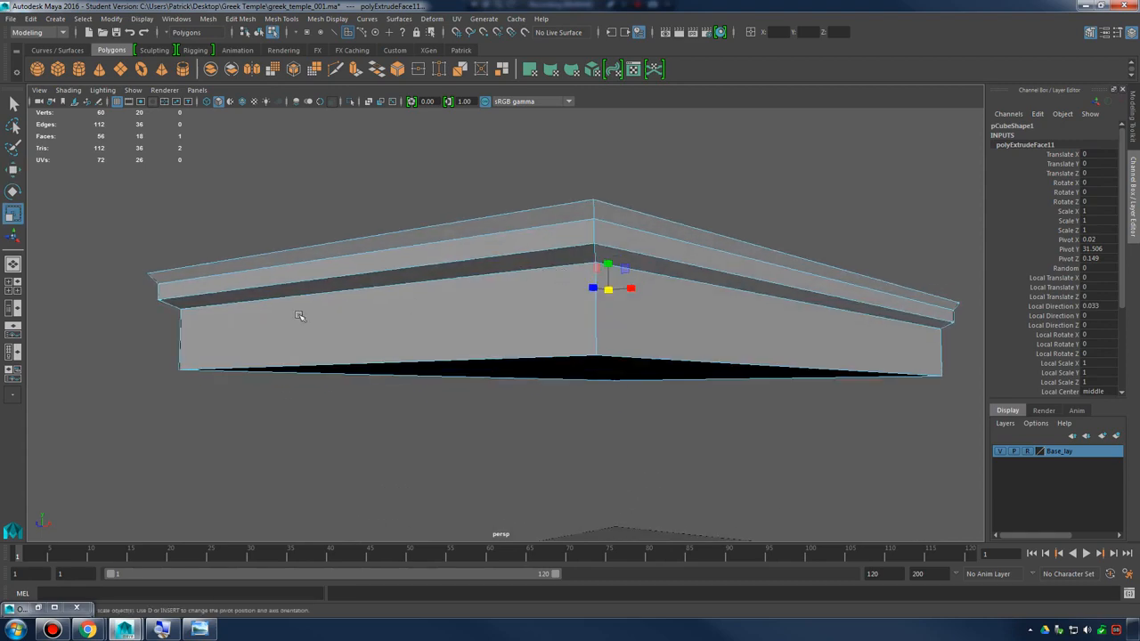
left_click_drag(289, 299, 330, 305, "alt")
Compare the second lip with the reference photo and try to move its top face slightly higher
key("alt+Tab")
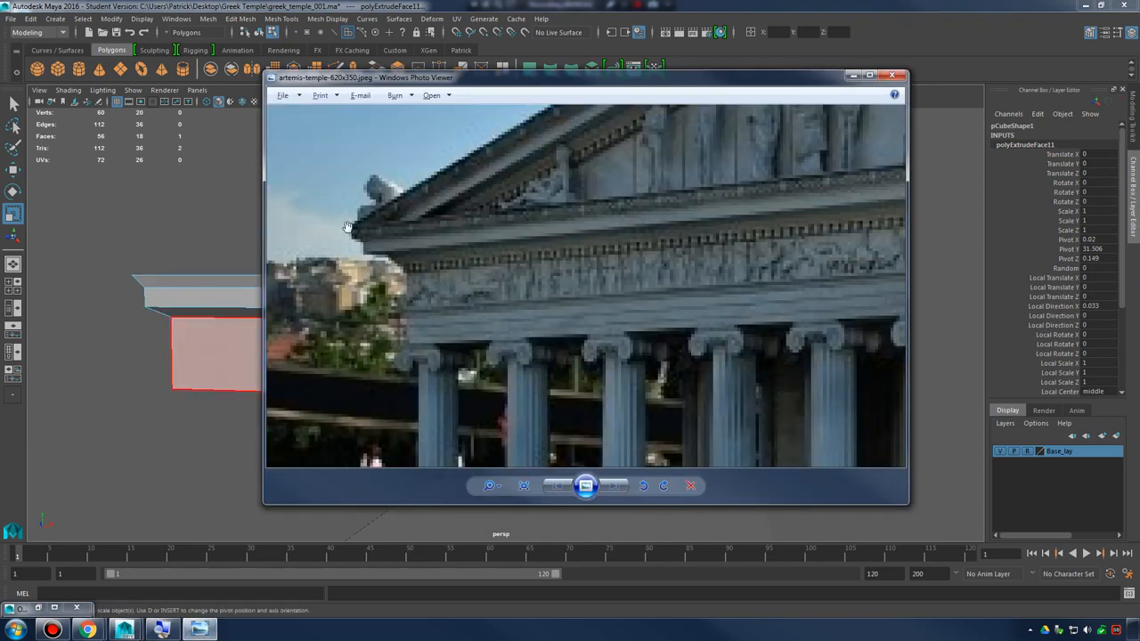
key("alt+Tab")
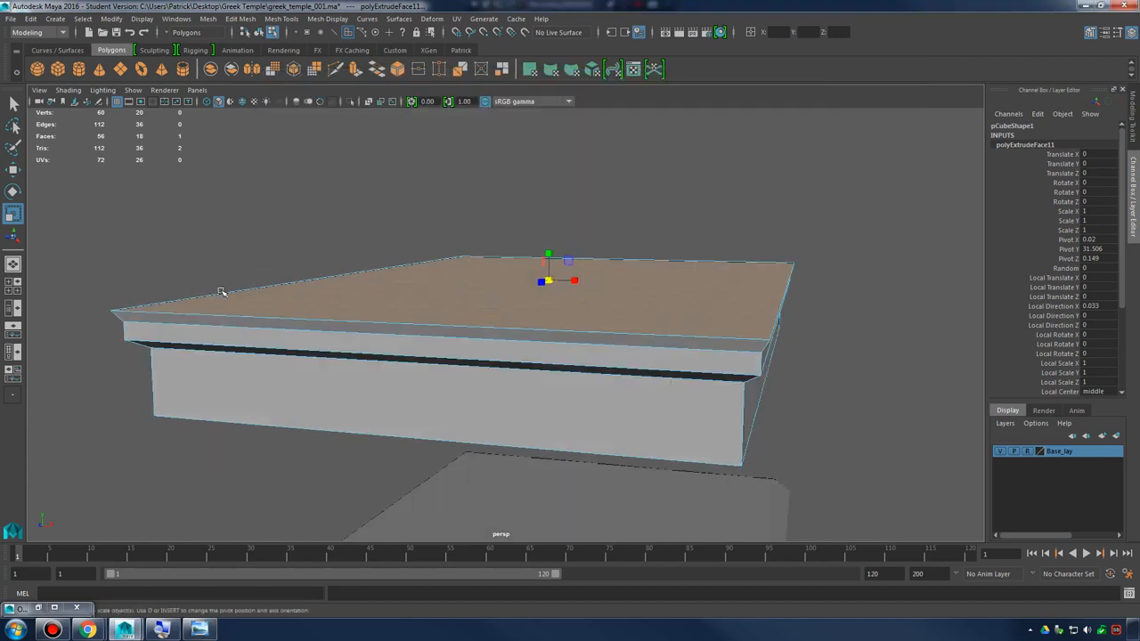
right_click(485, 307)
left_click(486, 315)
key("w")
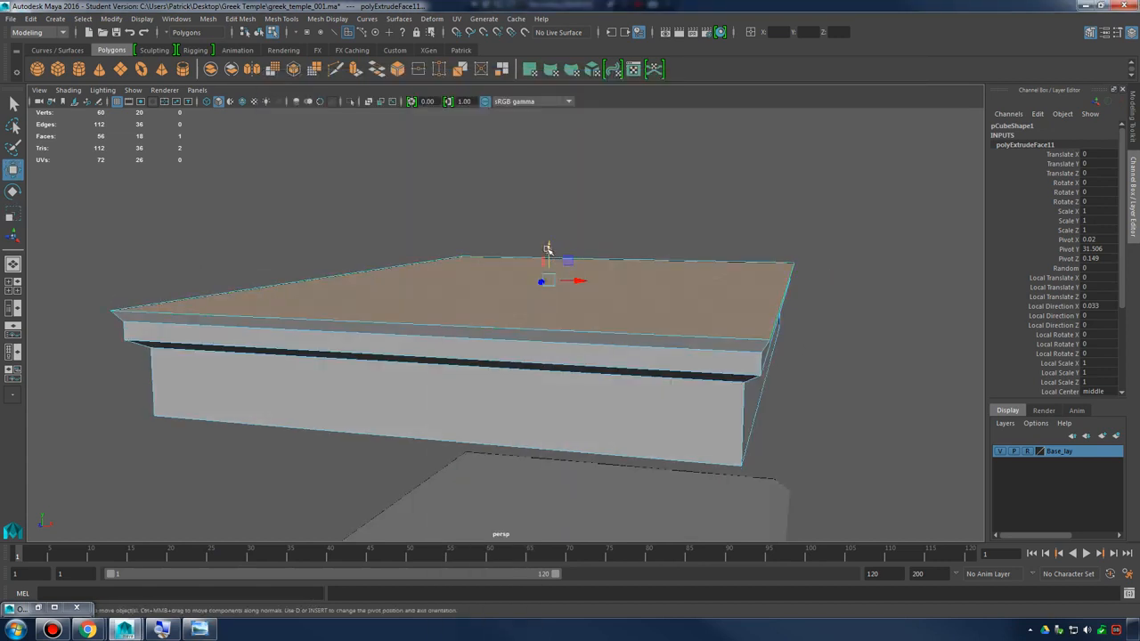
left_click_drag(547, 250, 548, 242)
key("ctrl+z")
Extrude the second lip's top face upward with a Local Translate Z of about 1.012 and check the mesh in smooth preview
right_click_drag(495, 262, 502, 285, "shift")
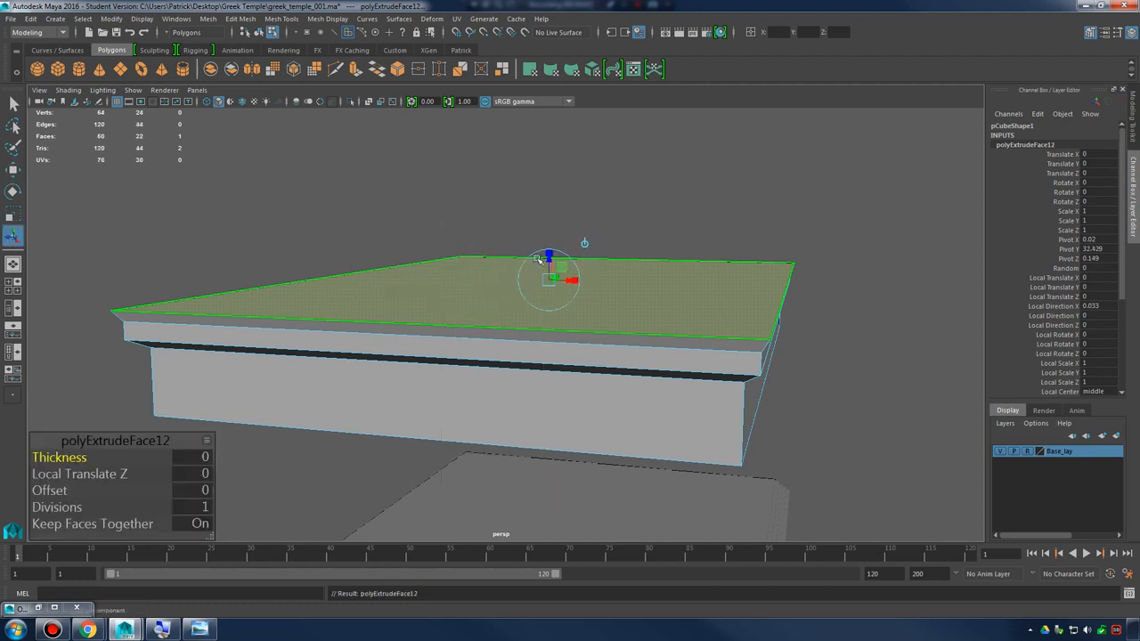
left_click_drag(548, 256, 548, 246)
key("3")
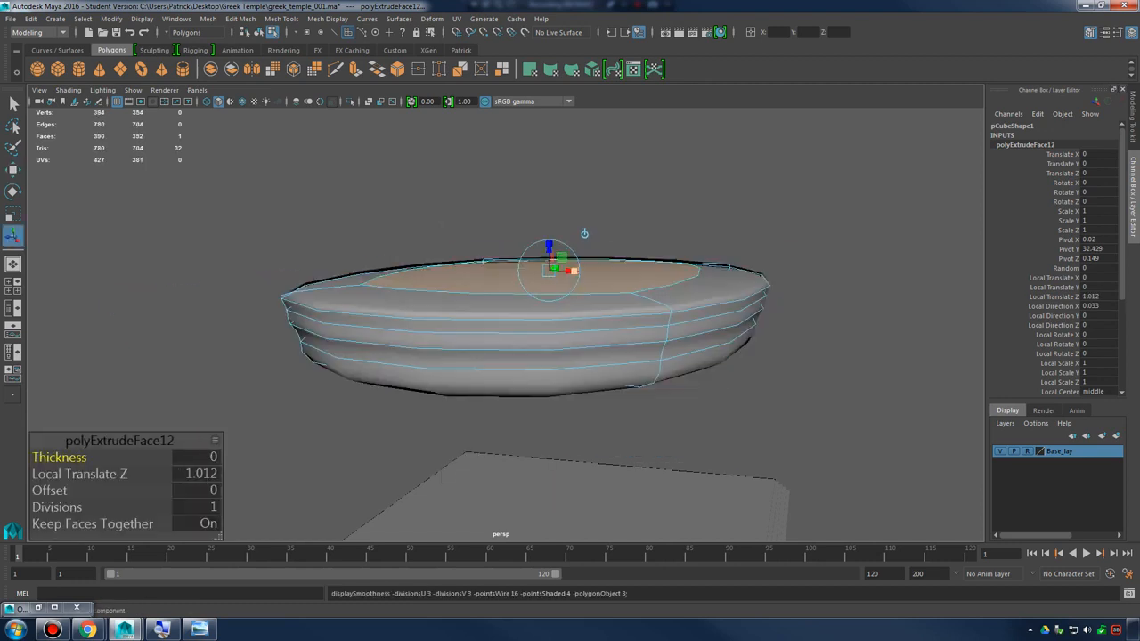
scroll(535, 296, "up", 6)
key("1")
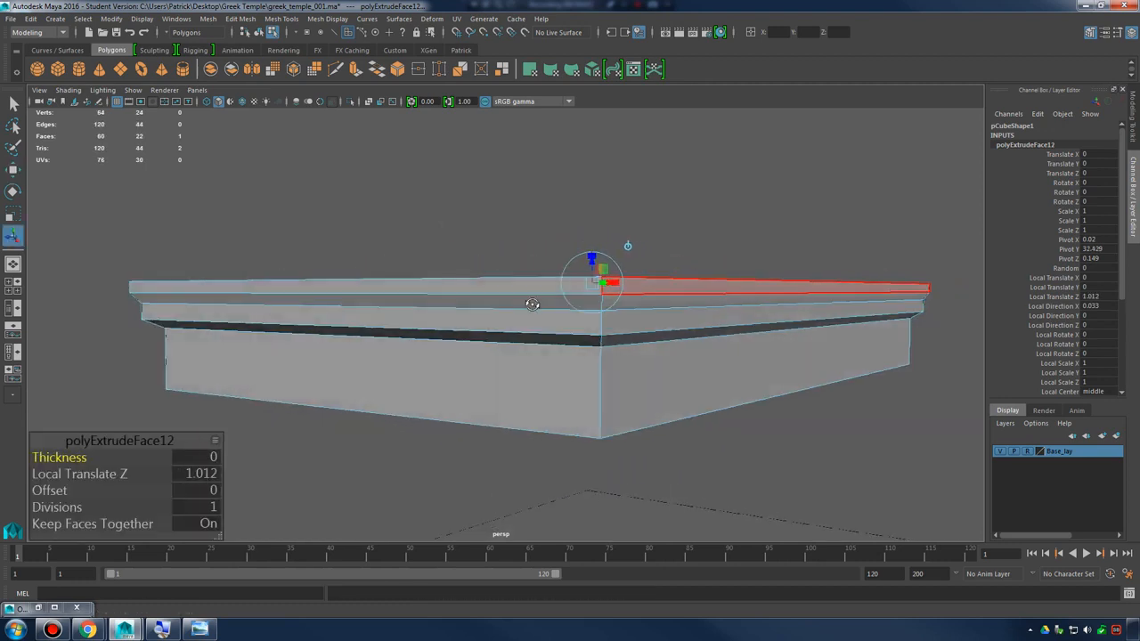
left_click_drag(531, 303, 490, 324, "alt")
Extrude the cornice's top face high upward and scale it in across its width to a narrow ridge, forming a gable roof
left_click(199, 630)
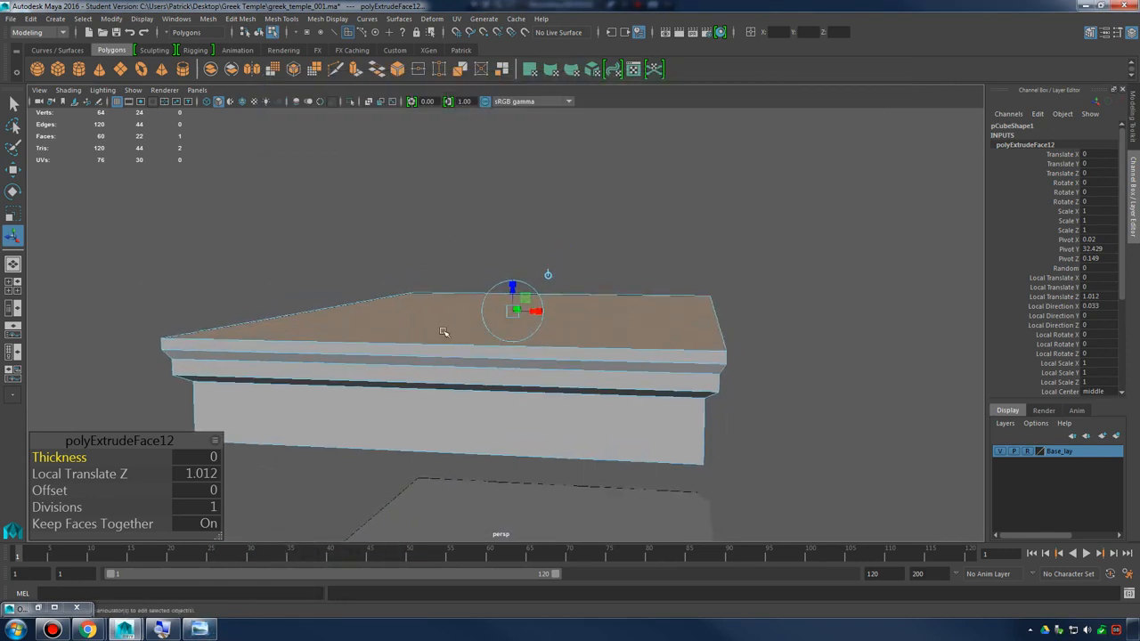
right_click(451, 305, "shift")
right_click_drag(451, 305, 448, 337, "shift")
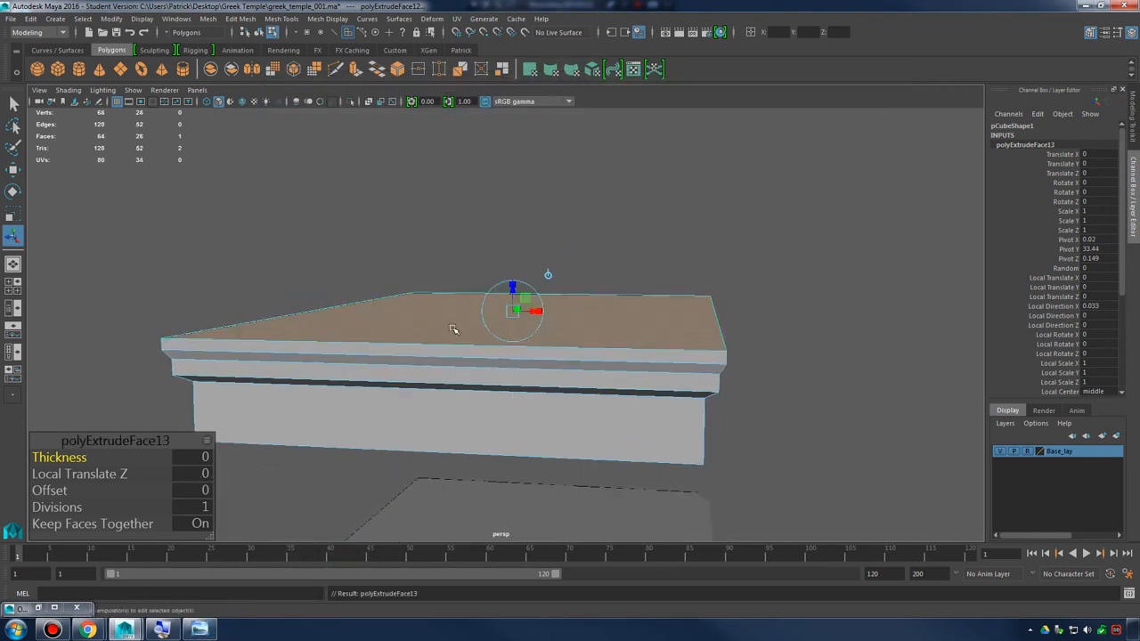
left_click_drag(513, 276, 510, 189)
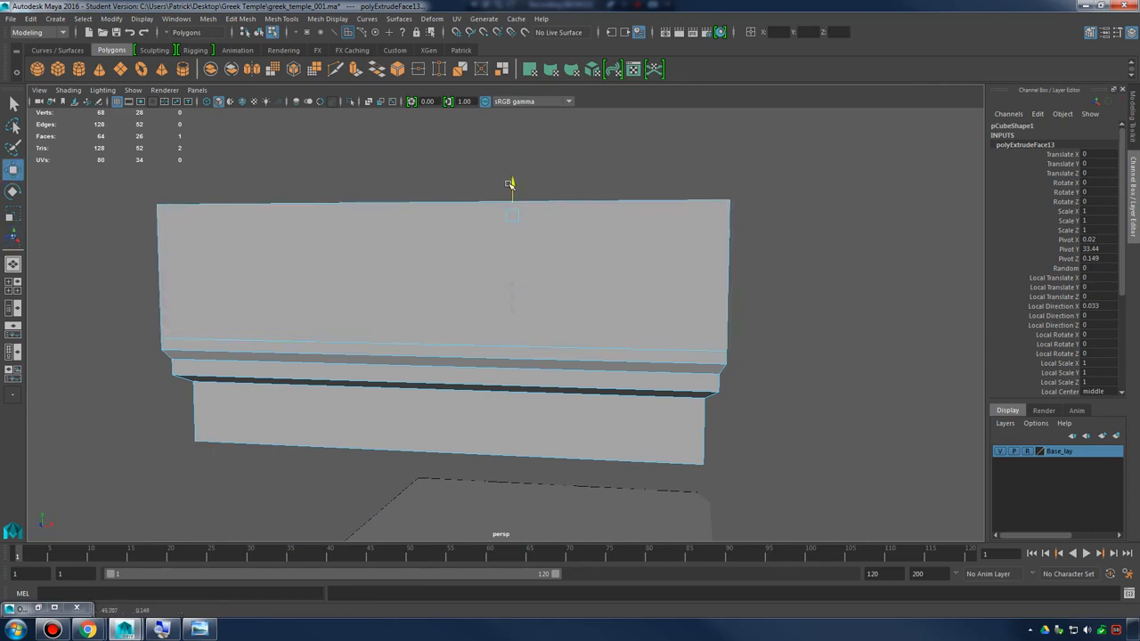
left_click_drag(560, 245, 599, 286, "alt")
right_click(599, 286)
right_click_drag(627, 292, 658, 270)
left_click_drag(690, 289, 595, 332, "alt")
Compare the gable roof's slope and height with the pediment in the temple reference photo
left_click(206, 636)
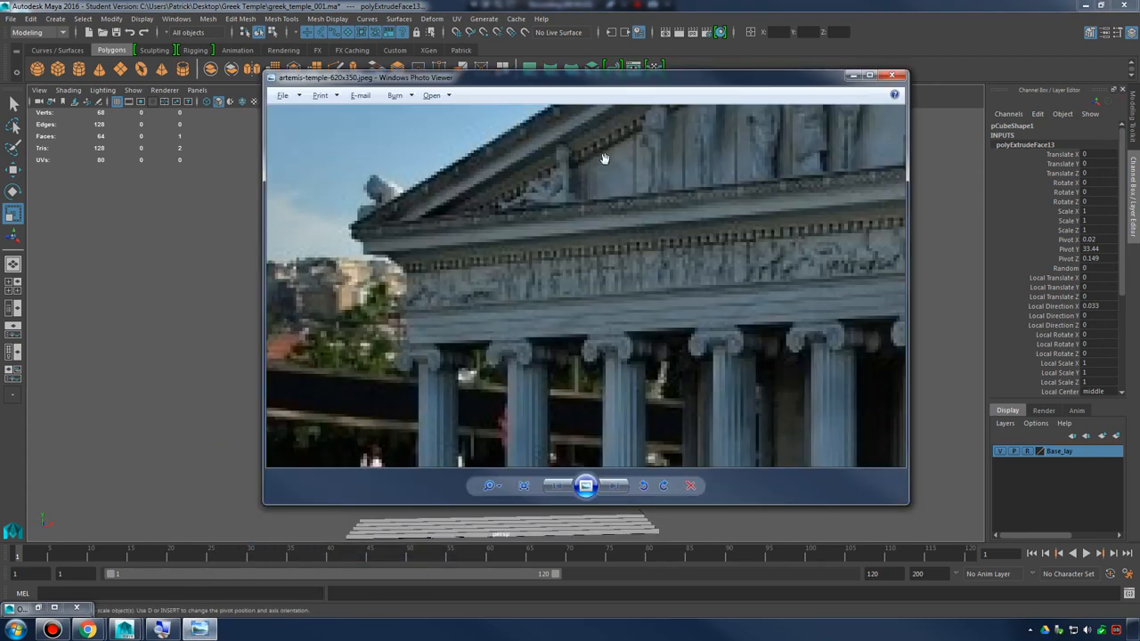
scroll(659, 214, "down", 3)
left_click_drag(643, 226, 637, 288)
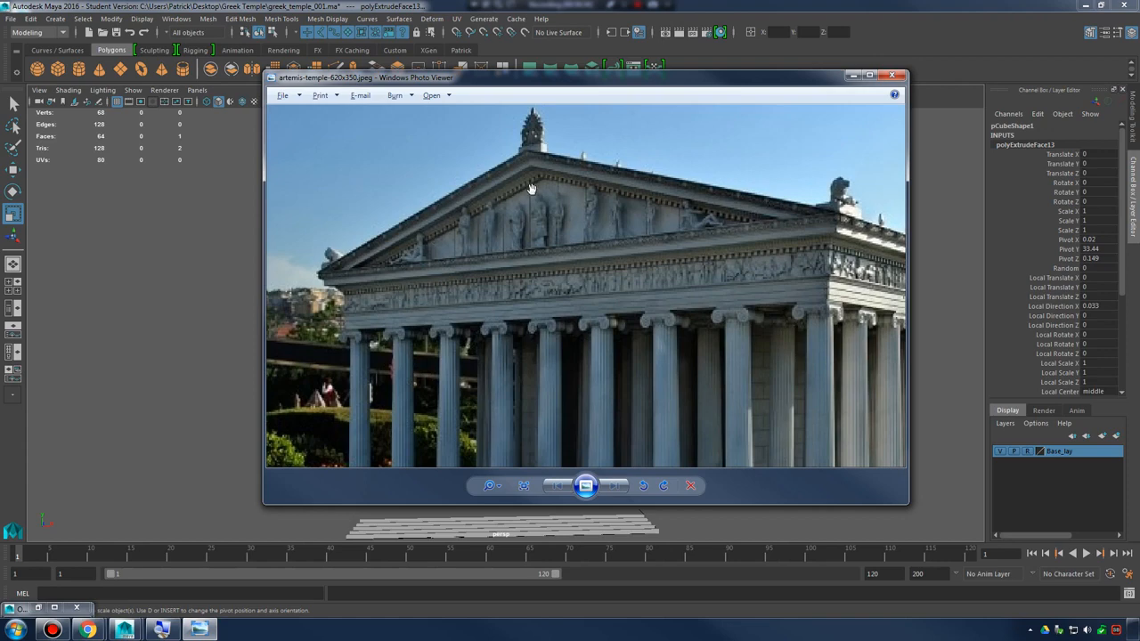
left_click(856, 76)
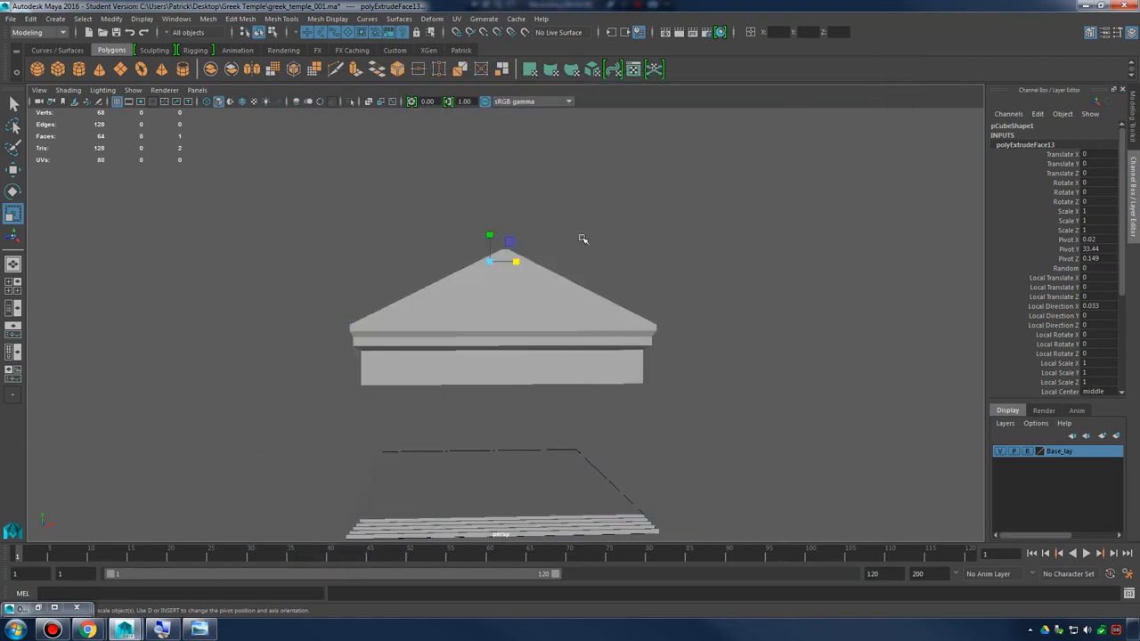
Select the triangular pediment faces at both roof ends, extrude them with an offset of 15, and check the border against the reference photo
right_click_drag(583, 239, 583, 297, "alt")
left_click_drag(583, 297, 481, 269, "alt")
left_click(419, 274)
right_click_drag(482, 269, 482, 285)
left_click_drag(521, 285, 687, 311, "alt")
left_click(542, 276)
left_click(732, 307)
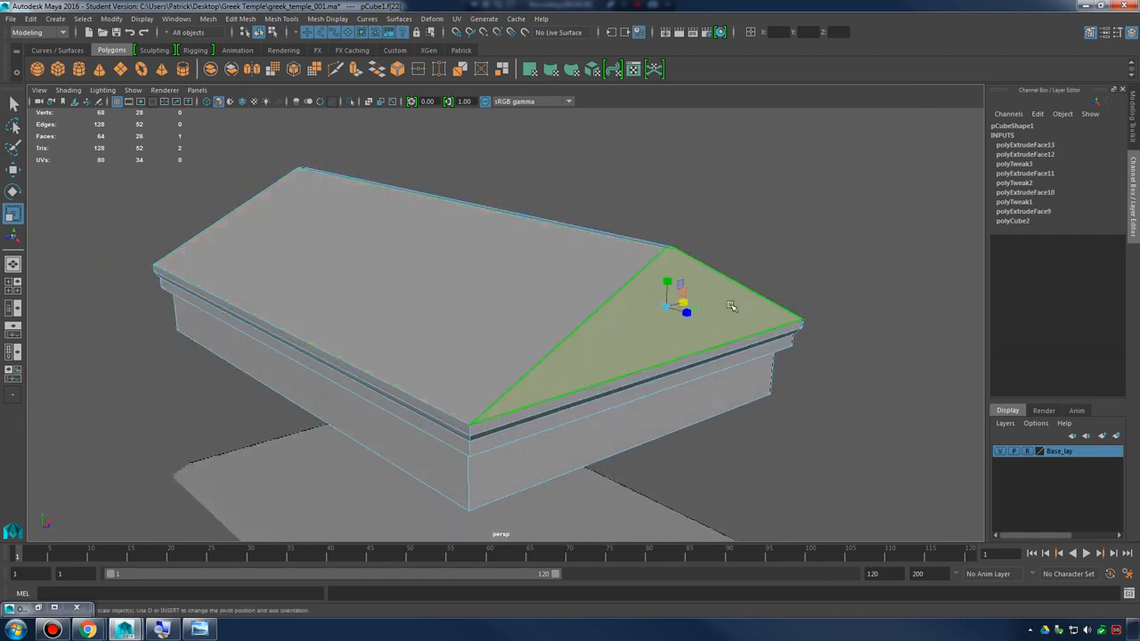
left_click_drag(888, 280, 694, 256, "alt")
middle_click_drag(694, 256, 502, 250, "alt")
mouse_move(765, 255)
left_mouse_down("alt")
mouse_move(649, 259)
mouse_move(757, 267)
left_mouse_up("alt")
right_click_drag(757, 267, 455, 277, "alt")
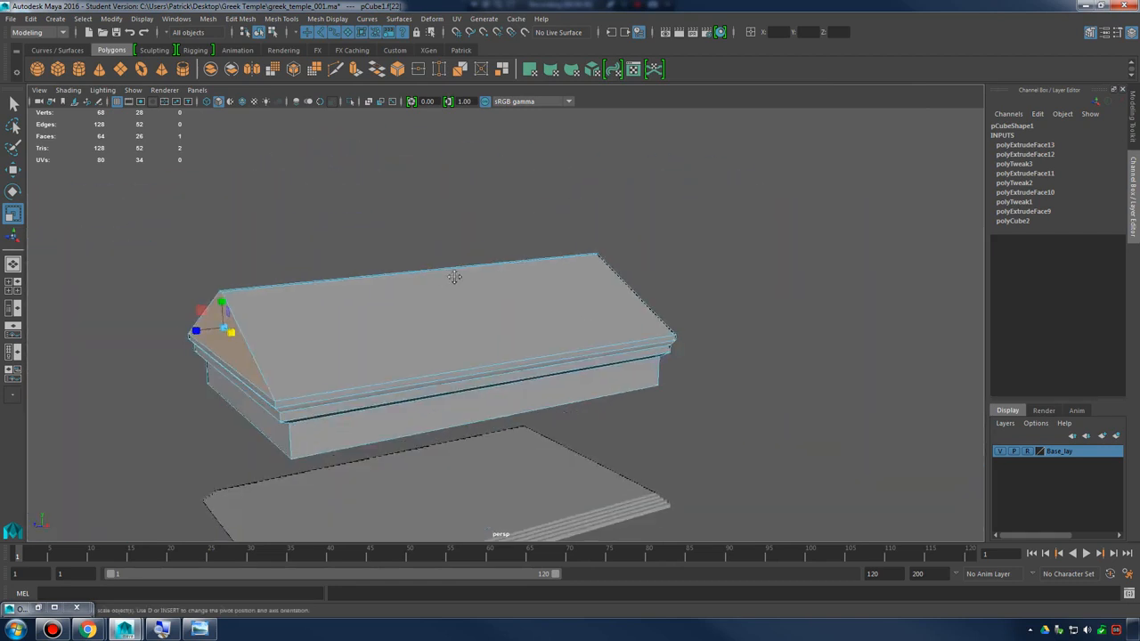
middle_click_drag(455, 277, 679, 259, "alt")
left_click_drag(596, 263, 501, 267, "alt")
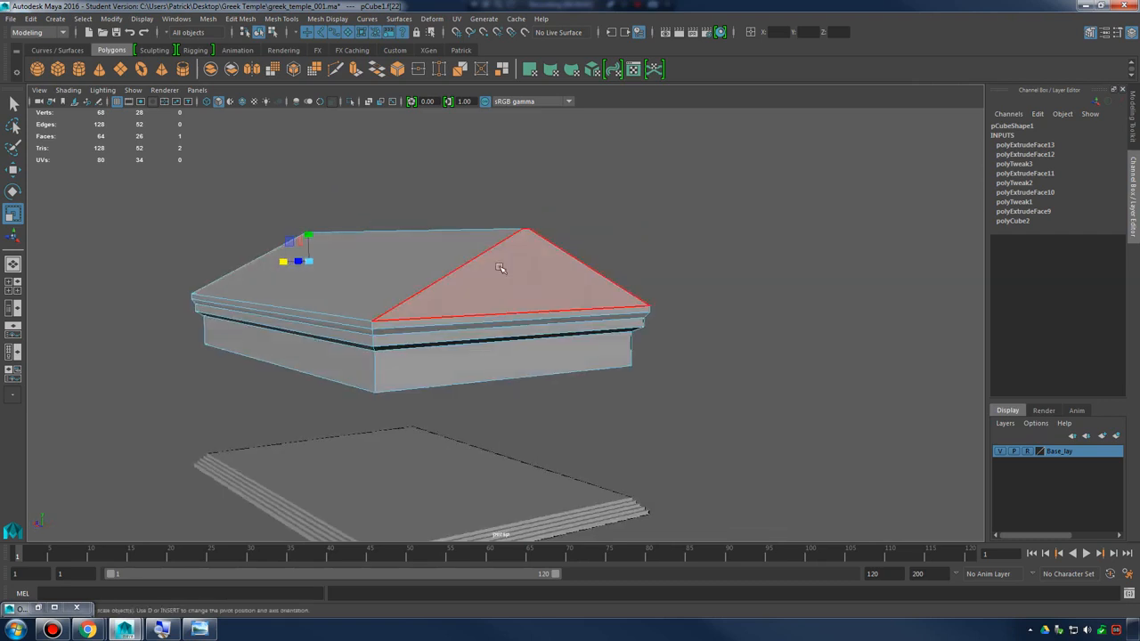
left_click(545, 276, "shift")
left_click_drag(614, 300, 535, 298, "alt")
right_click_drag(535, 299, 550, 306, "alt")
left_click_drag(550, 305, 488, 283, "alt")
right_click_drag(486, 258, 713, 326, "shift")
left_click_drag(539, 305, 609, 306, "alt")
left_click_drag(496, 332, 655, 258, "alt")
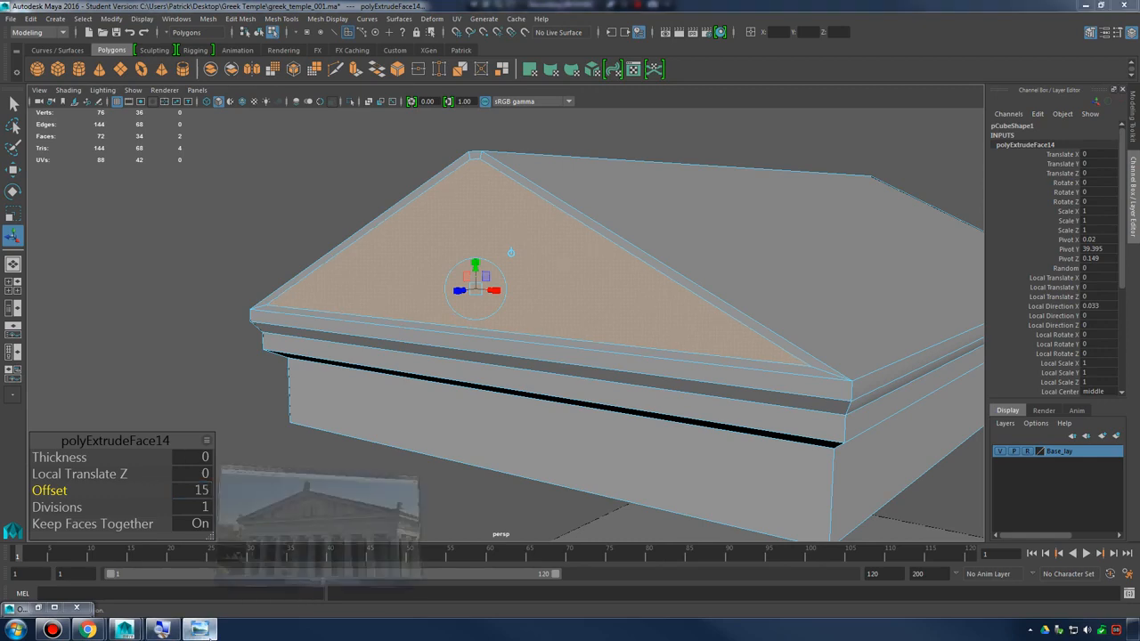
left_click(200, 630)
left_click(206, 632)
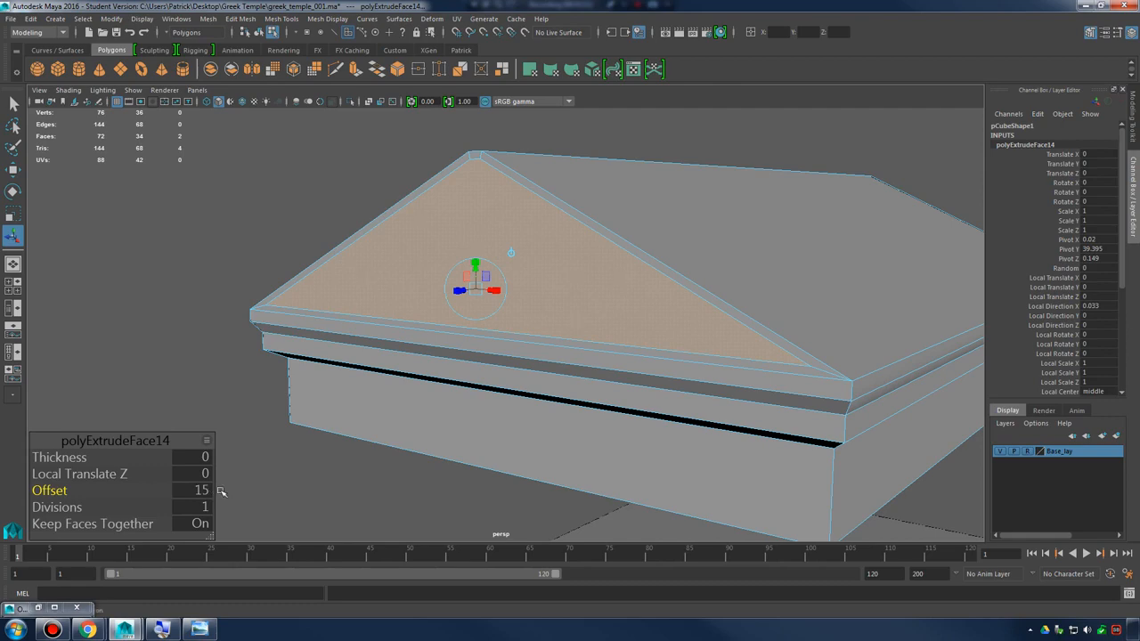
Extrude both inset pediment faces inward with a thickness of about -20.8
left_click_drag(543, 189, 537, 274, "alt")
right_click_drag(475, 249, 479, 279, "shift")
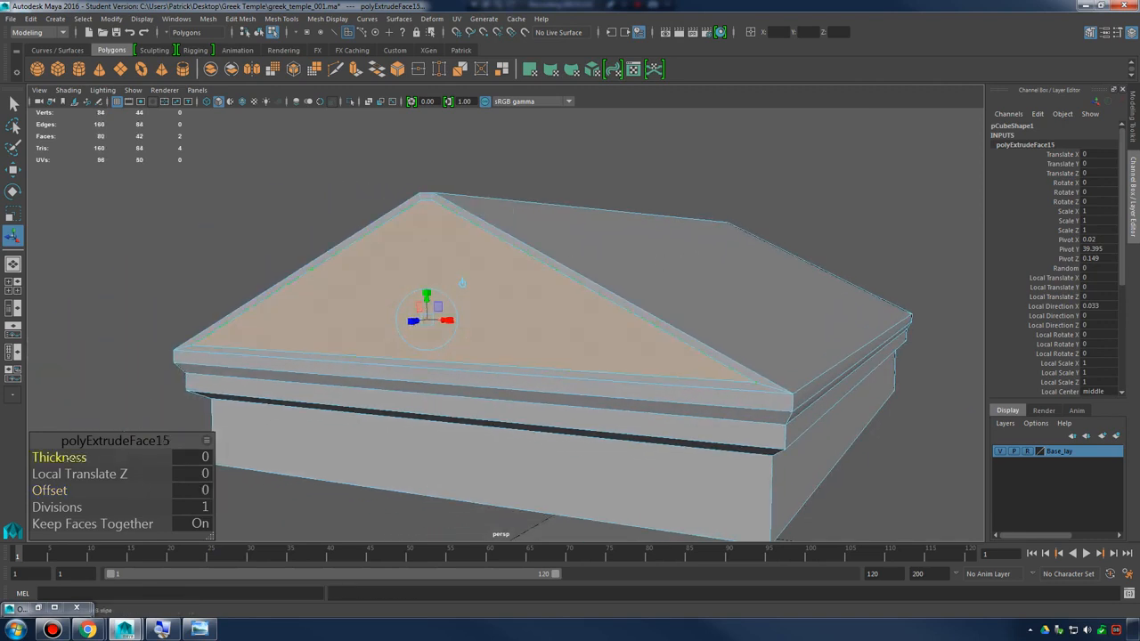
left_click_drag(503, 319, 580, 323, "alt")
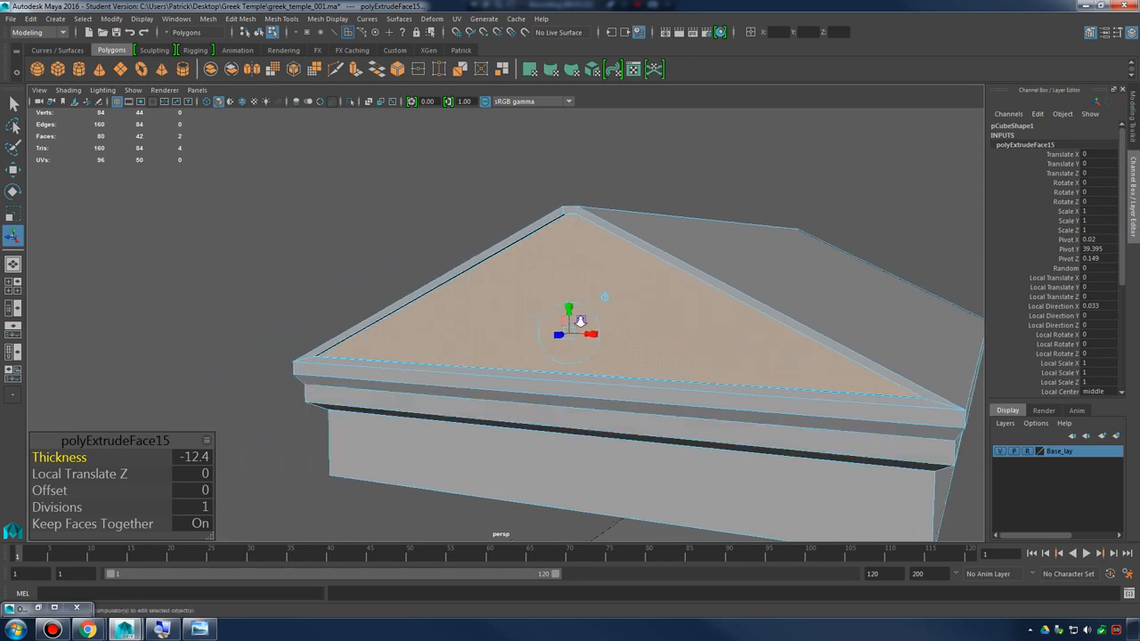
right_click_drag(581, 323, 712, 330, "alt")
left_click_drag(712, 330, 626, 327, "alt")
right_click_drag(626, 326, 536, 350, "alt")
left_click_drag(537, 351, 604, 337, "alt")
right_click_drag(604, 338, 578, 343, "alt")
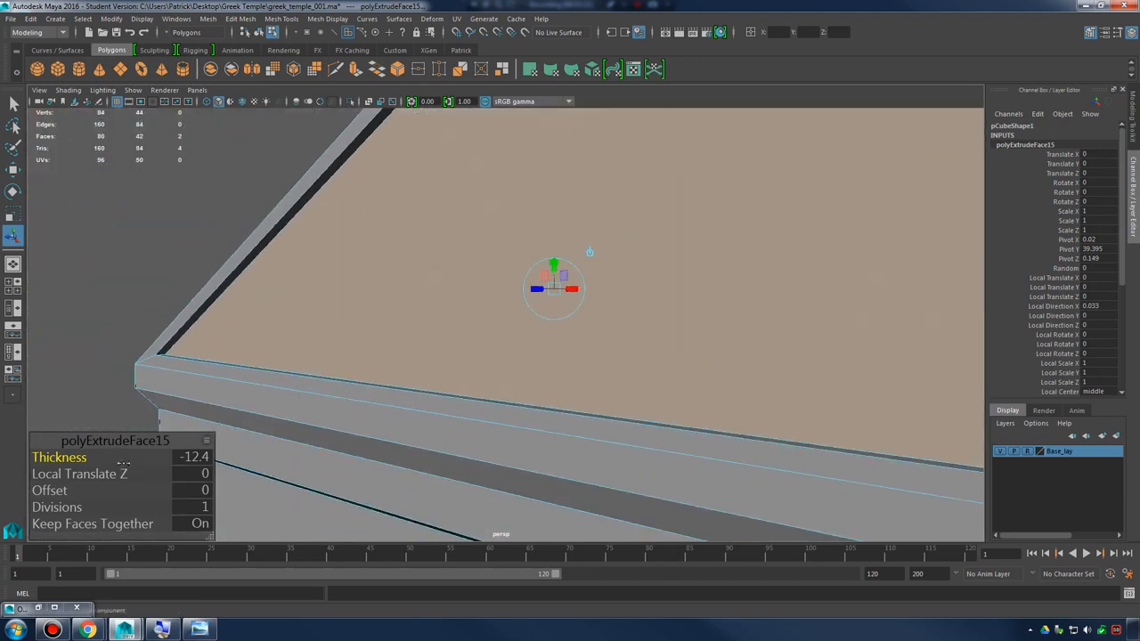
left_click_drag(69, 458, 25, 461)
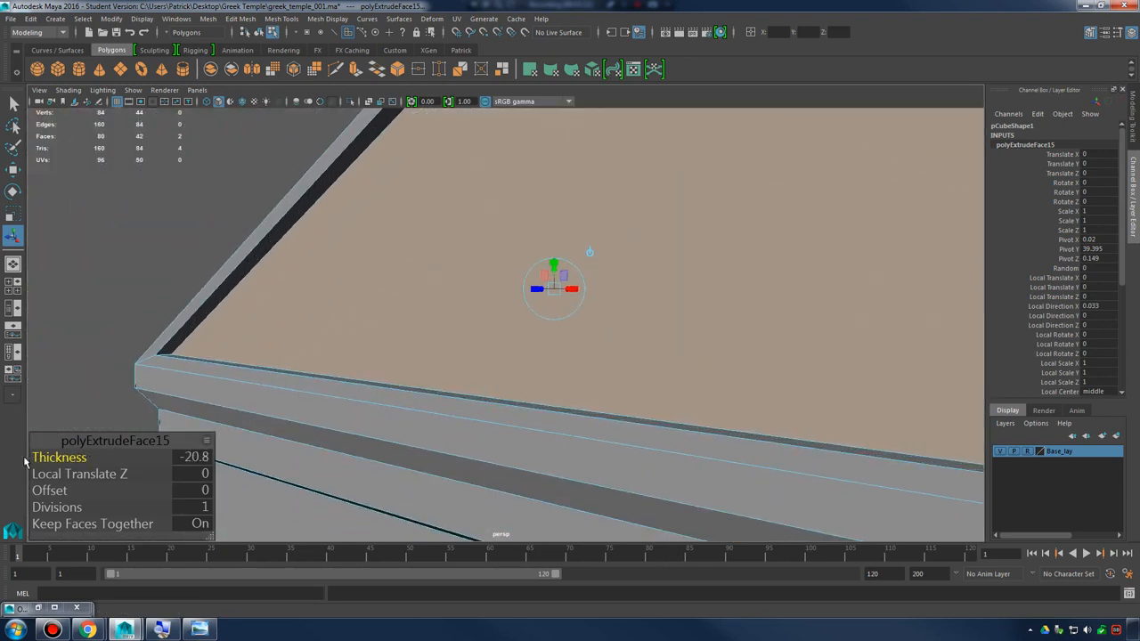
Set the pediment extrusion's offset to about 8.9 and make its recess shallower
right_click_drag(521, 305, 506, 294, "alt")
left_click_drag(506, 294, 409, 324, "alt")
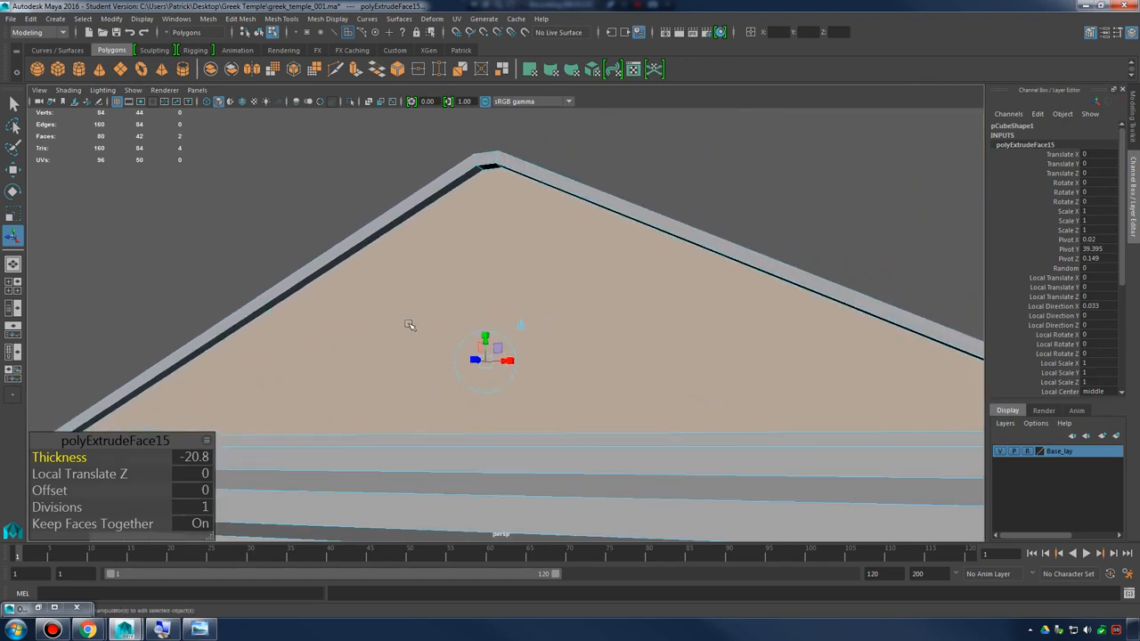
left_click_drag(55, 490, 106, 483)
mouse_move(521, 298)
left_mouse_down("alt")
mouse_move(402, 303)
mouse_move(445, 262)
mouse_move(537, 273)
mouse_move(486, 336)
mouse_move(521, 309)
left_mouse_up("alt")
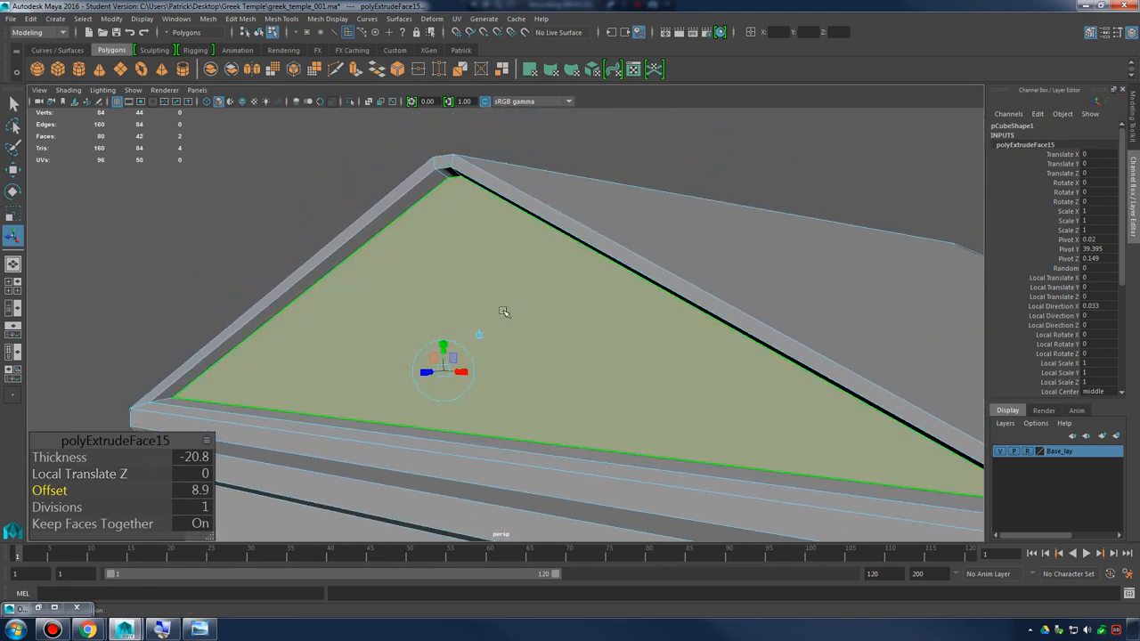
left_click_drag(36, 457, 132, 457)
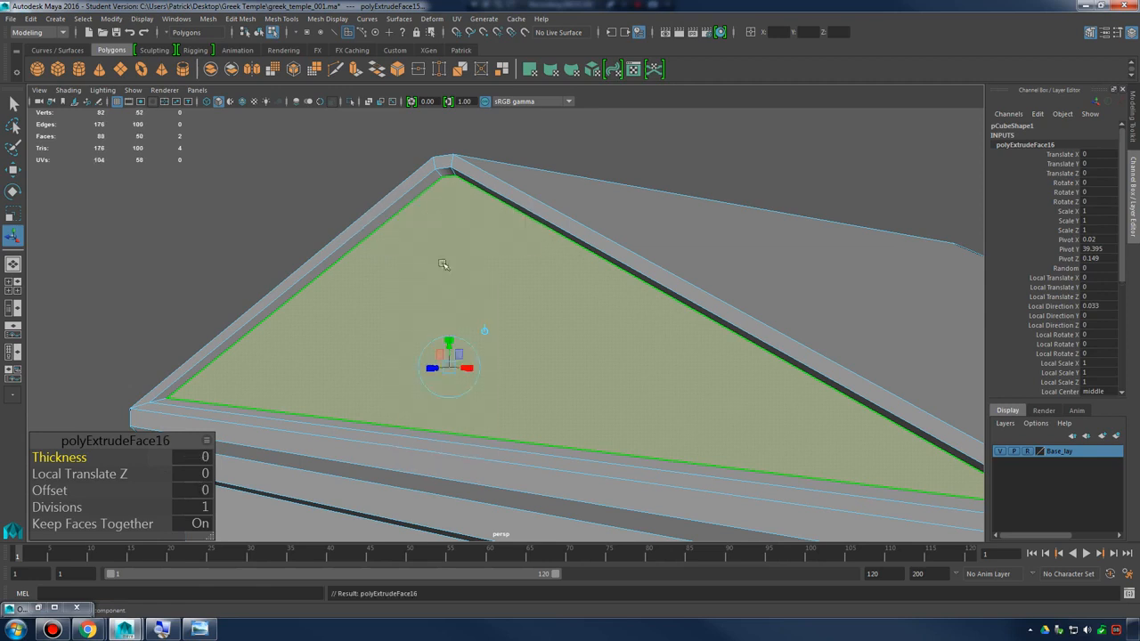
Extrude the pediment faces inward again with a thickness of about -58.9 to form a deeper recess, and deselect them
key("ctrl+e")
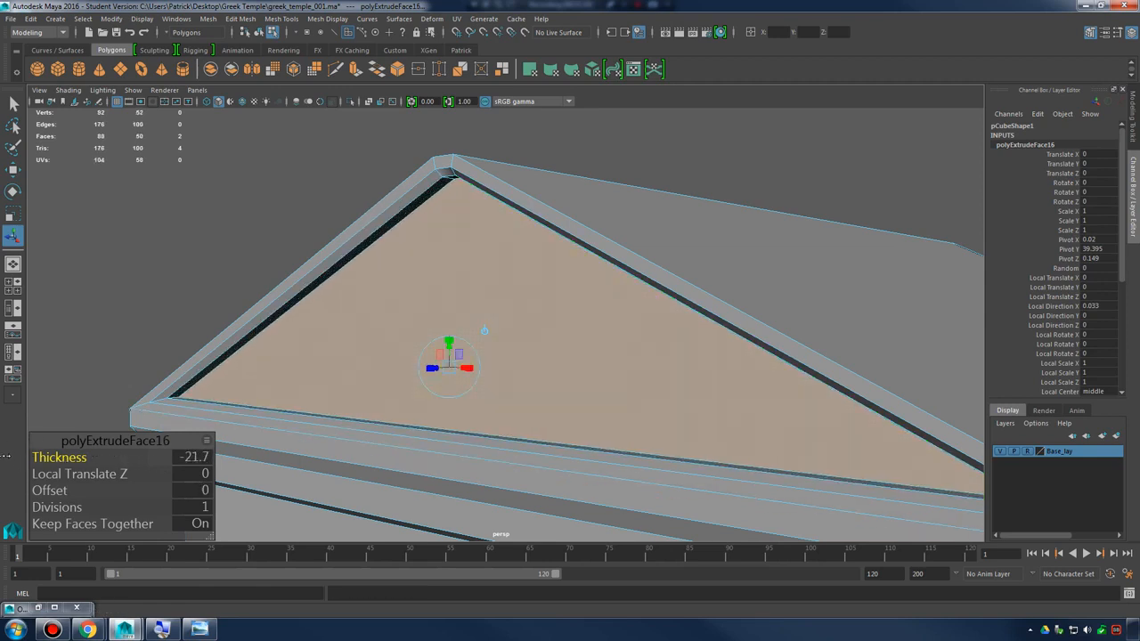
left_click_drag(81, 457, 32, 456)
left_click_drag(498, 344, 454, 292, "alt")
right_click_drag(430, 232, 483, 211)
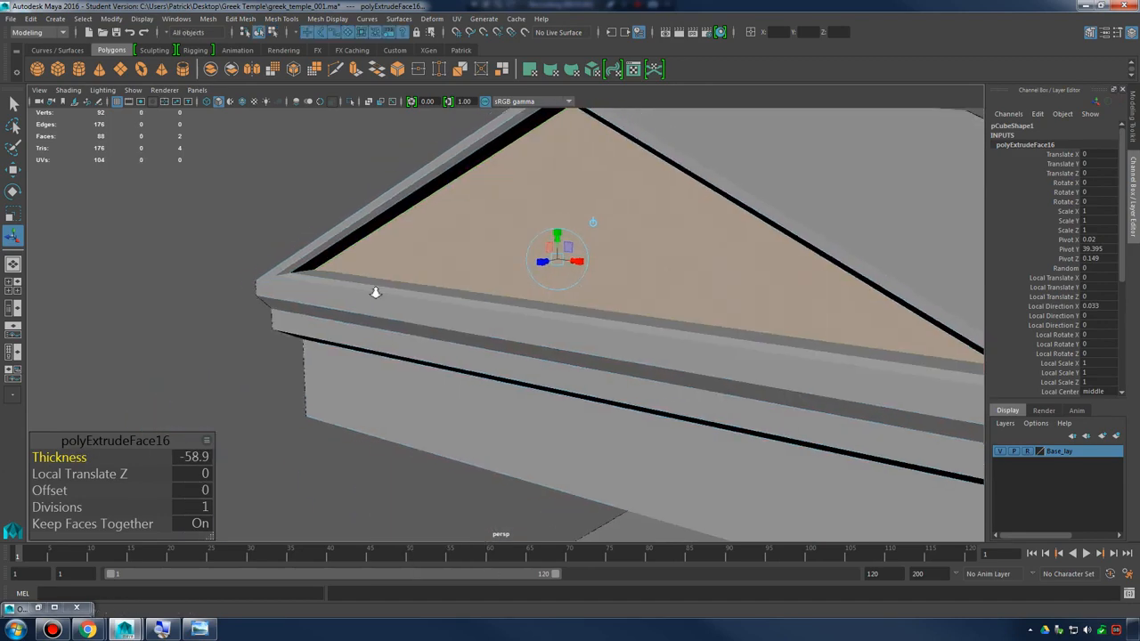
scroll(374, 292, "down", 5)
left_click_drag(623, 334, 712, 309, "alt")
left_click(923, 435)
Check the entablature in the reference photo, then extrude the slab's bottom face and scale it slightly outward into a thin lip
left_click_drag(924, 435, 598, 354, "alt")
left_click(199, 629)
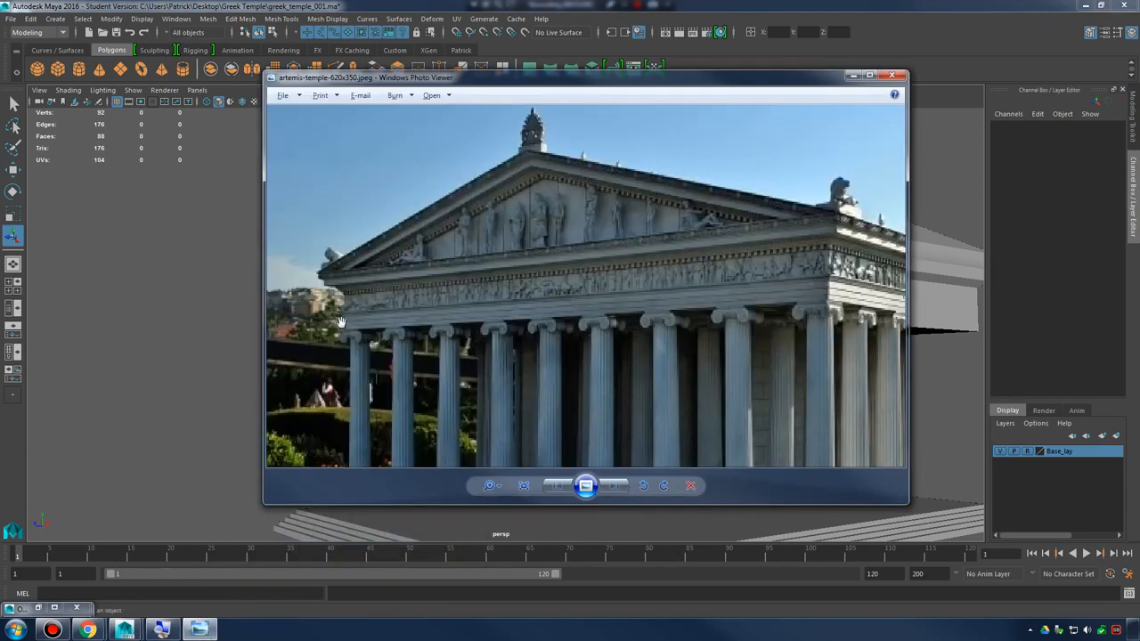
left_click(850, 76)
left_click_drag(689, 286, 692, 274, "alt")
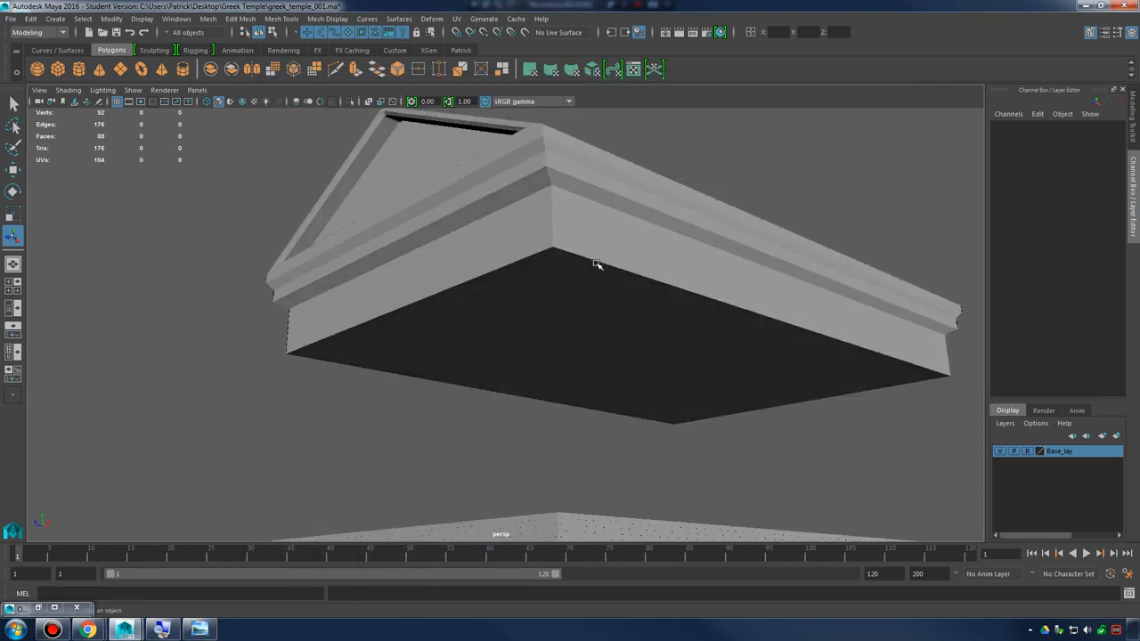
left_click(599, 265)
mouse_move(598, 266)
right_mouse_down()
mouse_move(600, 303)
mouse_move(600, 264)
right_mouse_up()
left_click(597, 306)
left_click_drag(585, 344, 541, 367, "alt")
key("r")
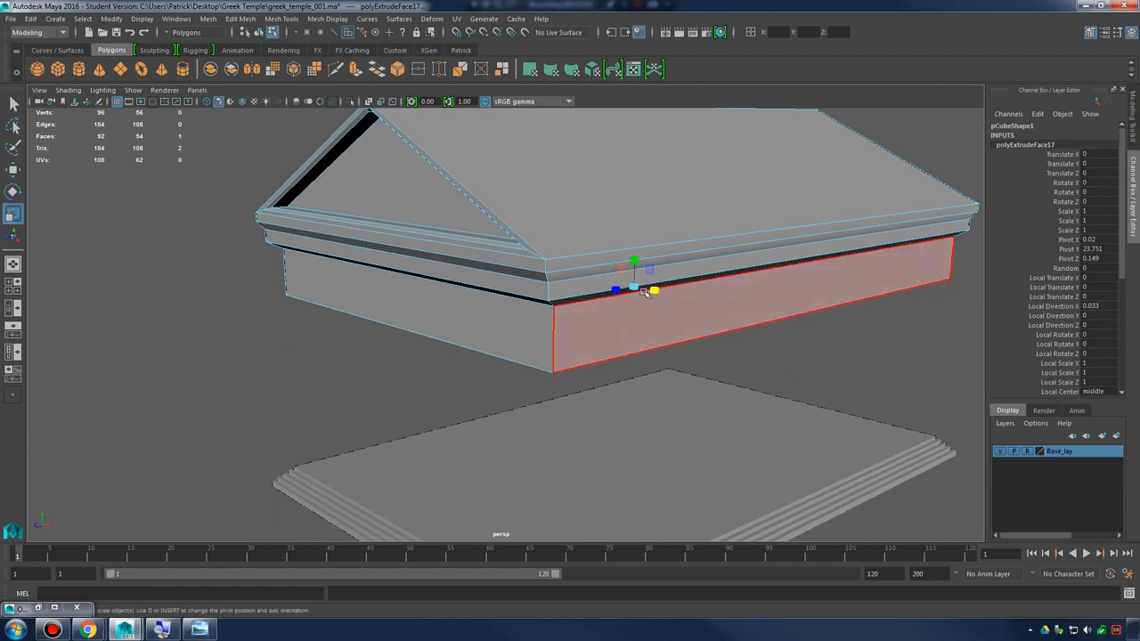
left_click_drag(639, 312, 638, 335, "alt")
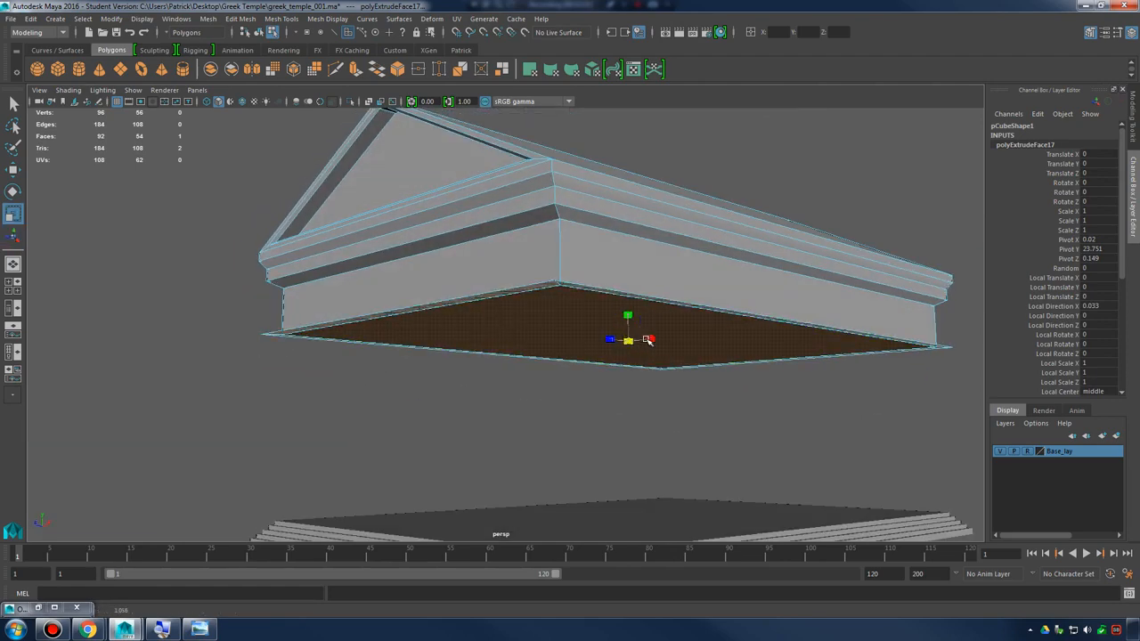
mouse_move(649, 340)
left_mouse_down("alt")
mouse_move(638, 356)
mouse_move(644, 294)
mouse_move(651, 321)
left_mouse_up("alt")
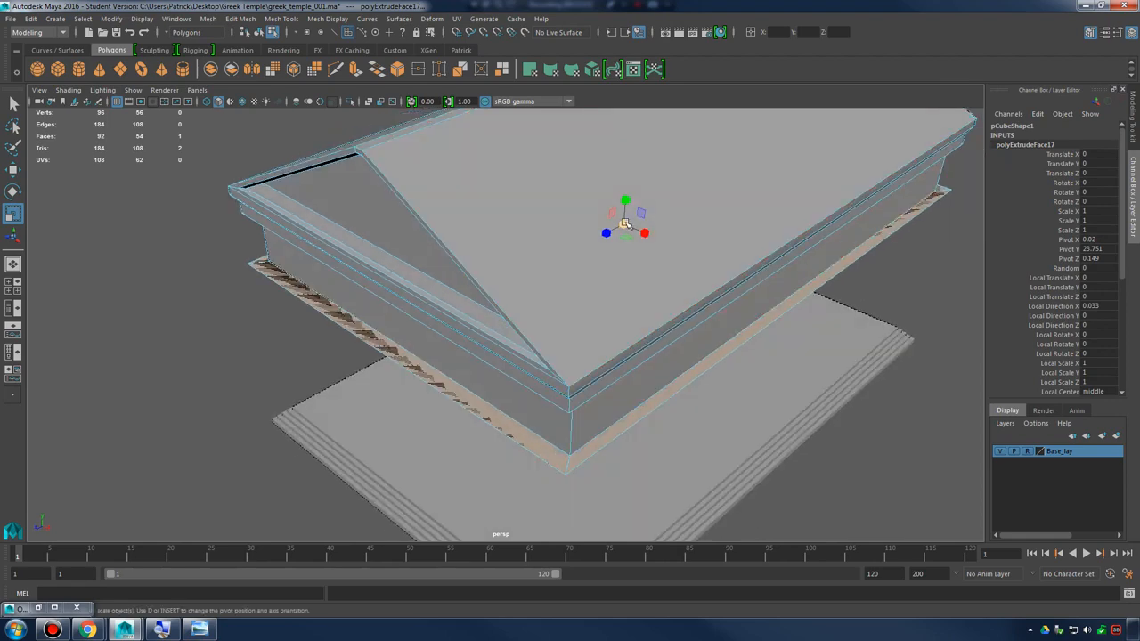
left_click_drag(625, 224, 619, 225)
Extrude the lip's bottom face and move it down to about 22.9 in Y
left_click_drag(611, 290, 490, 353, "alt")
right_click_drag(451, 311, 456, 339, "shift")
left_click_drag(656, 266, 630, 276)
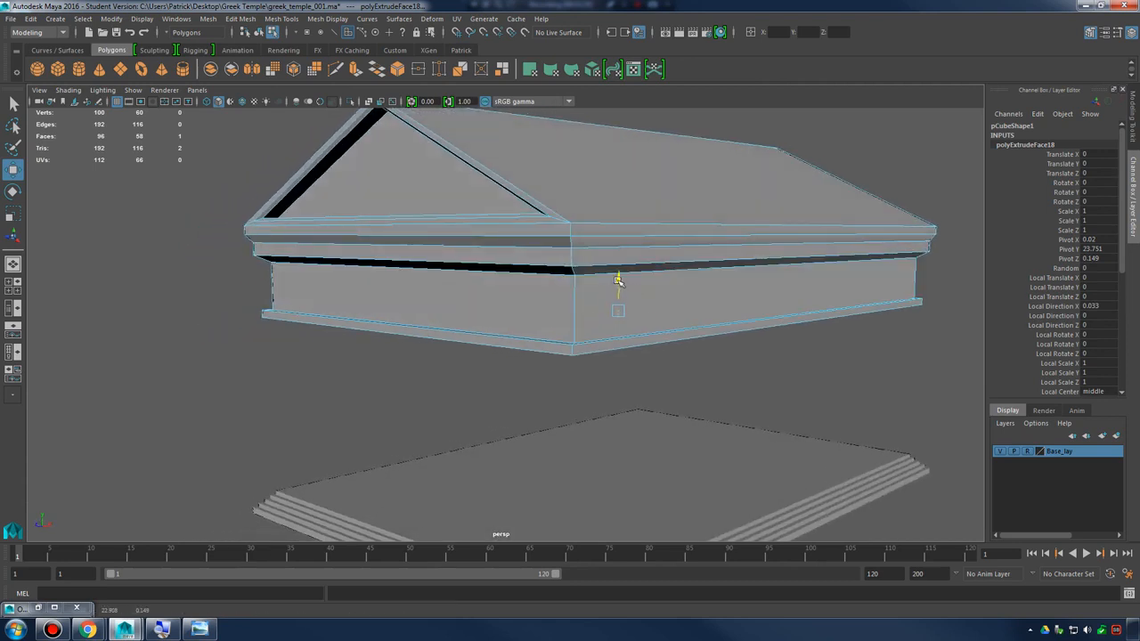
right_click_drag(682, 309, 684, 341, "shift")
Extrude the bottom face again and widen it outward with an offset of about -17.3
left_click_drag(685, 339, 710, 363, "alt")
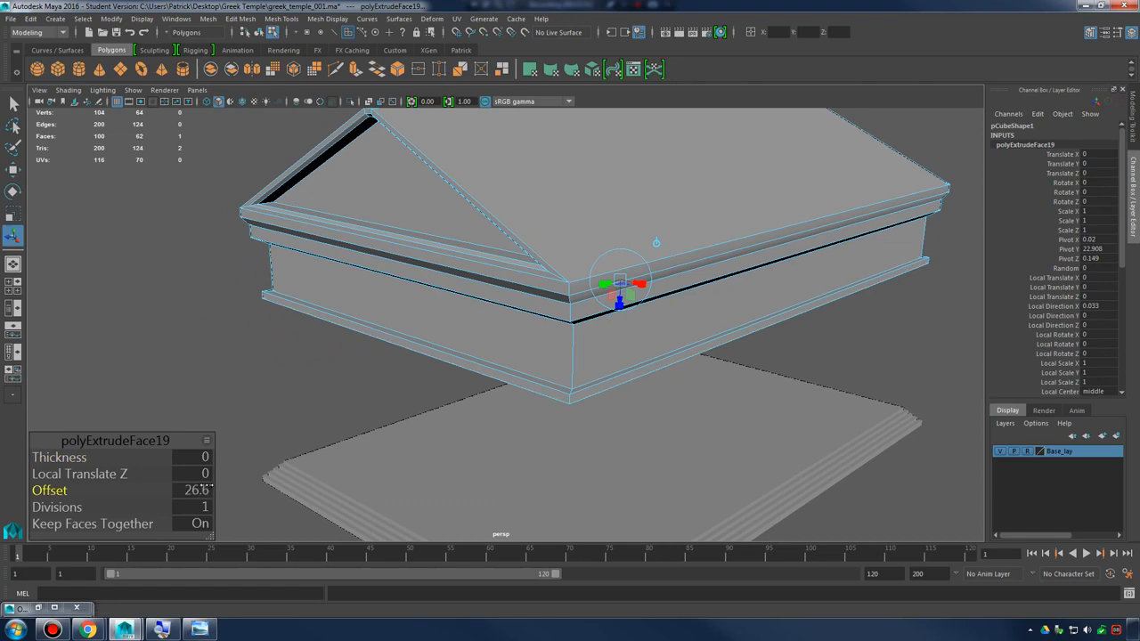
left_click_drag(610, 220, 596, 240, "alt")
middle_click_drag(595, 240, 588, 169, "alt")
right_click_drag(569, 267, 664, 308, "alt")
left_click_drag(664, 308, 535, 331, "alt")
right_click_drag(534, 331, 579, 351, "alt")
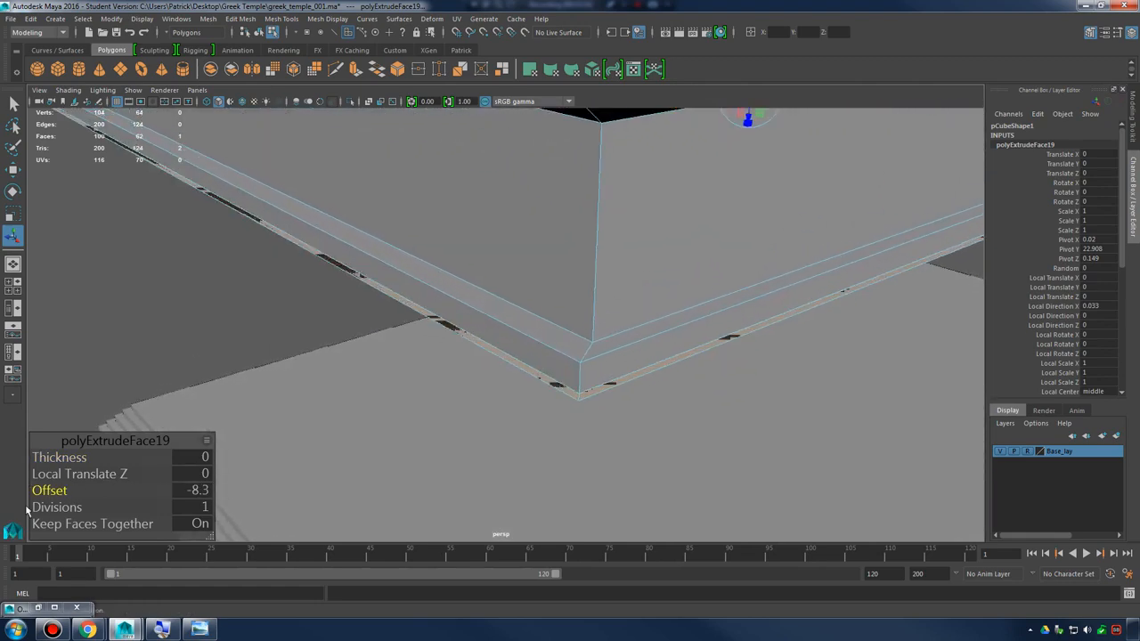
middle_click_drag(20, 492, 4, 493)
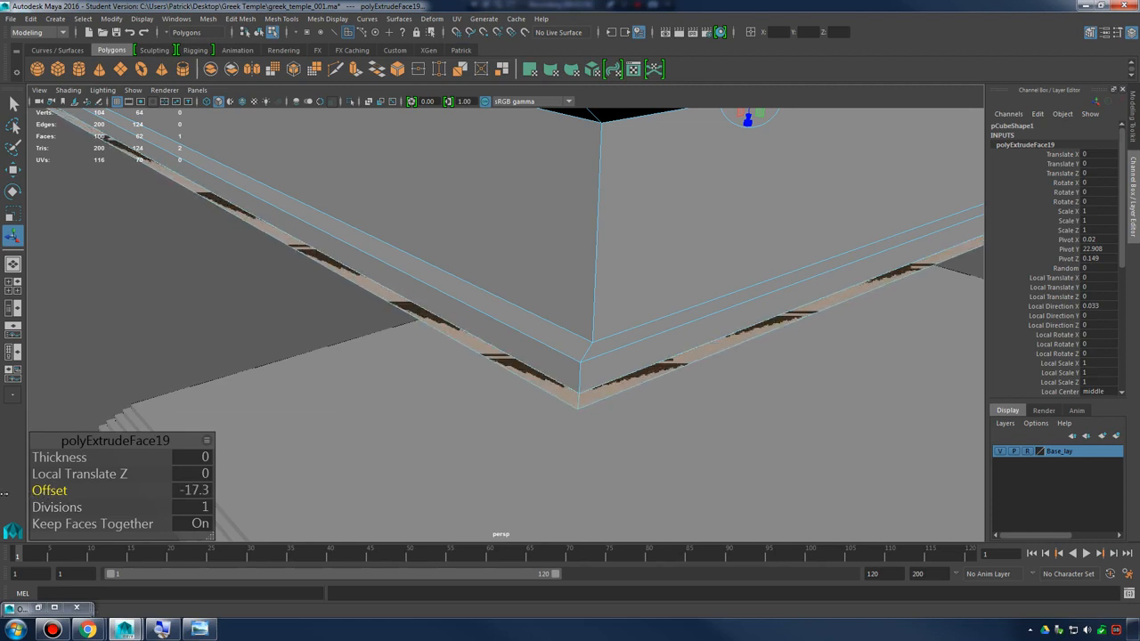
Extrude the widened bottom face downward with a thickness of about 27.8 to form a second step
right_click_drag(484, 331, 491, 364, "shift")
left_click_drag(493, 364, 534, 348, "alt")
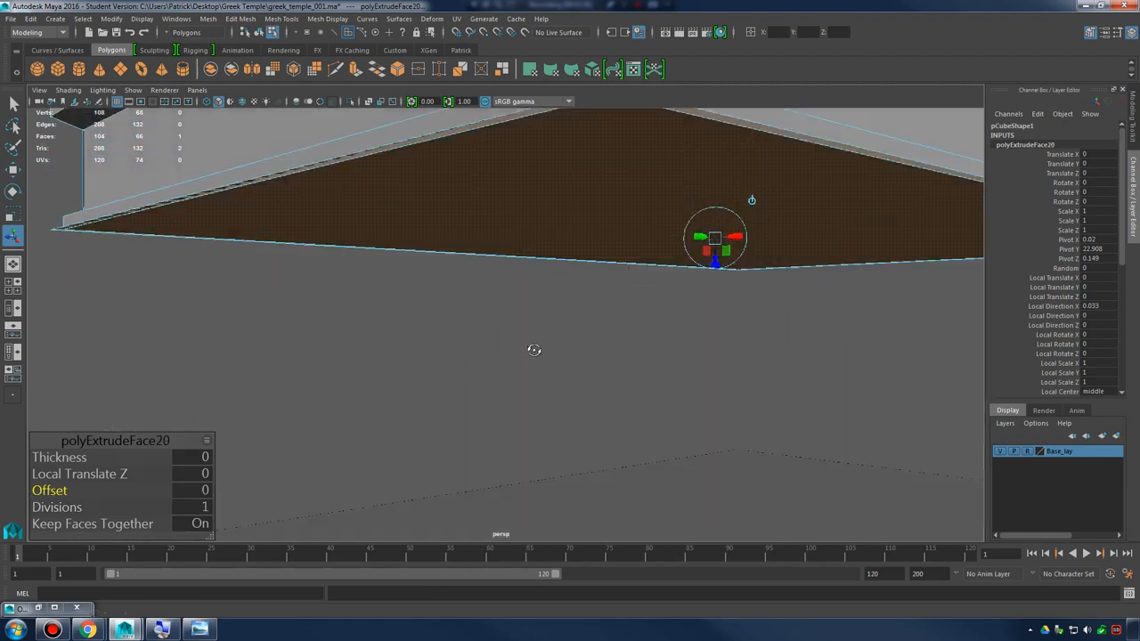
middle_click_drag(534, 348, 558, 387, "alt")
left_click_drag(559, 386, 581, 370, "alt")
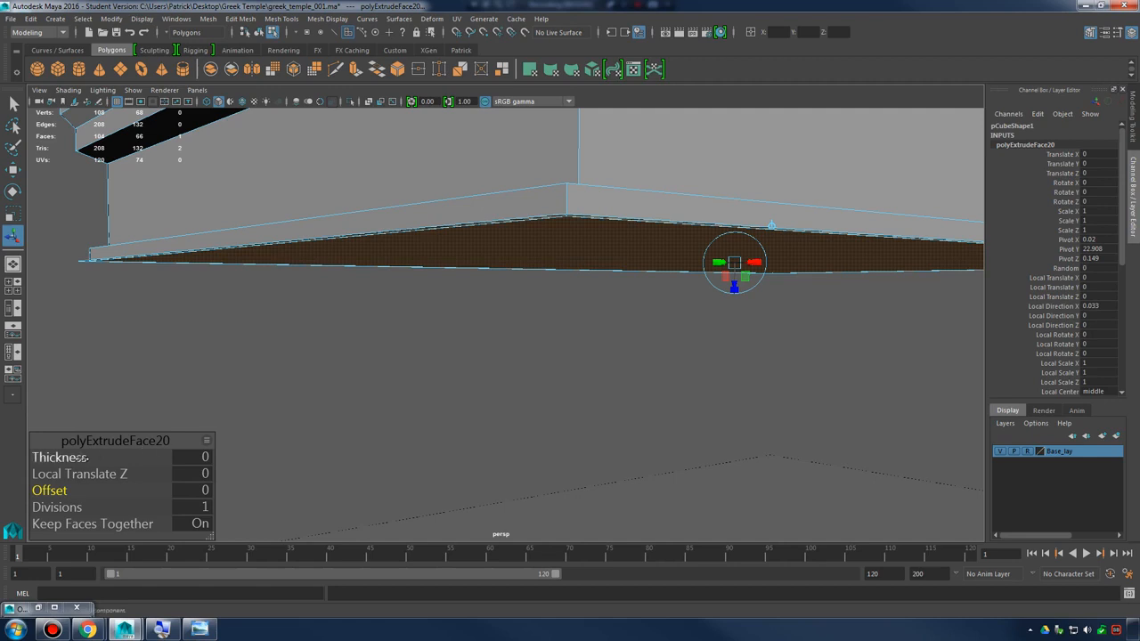
left_click(87, 456)
middle_click_drag(87, 457, 248, 453)
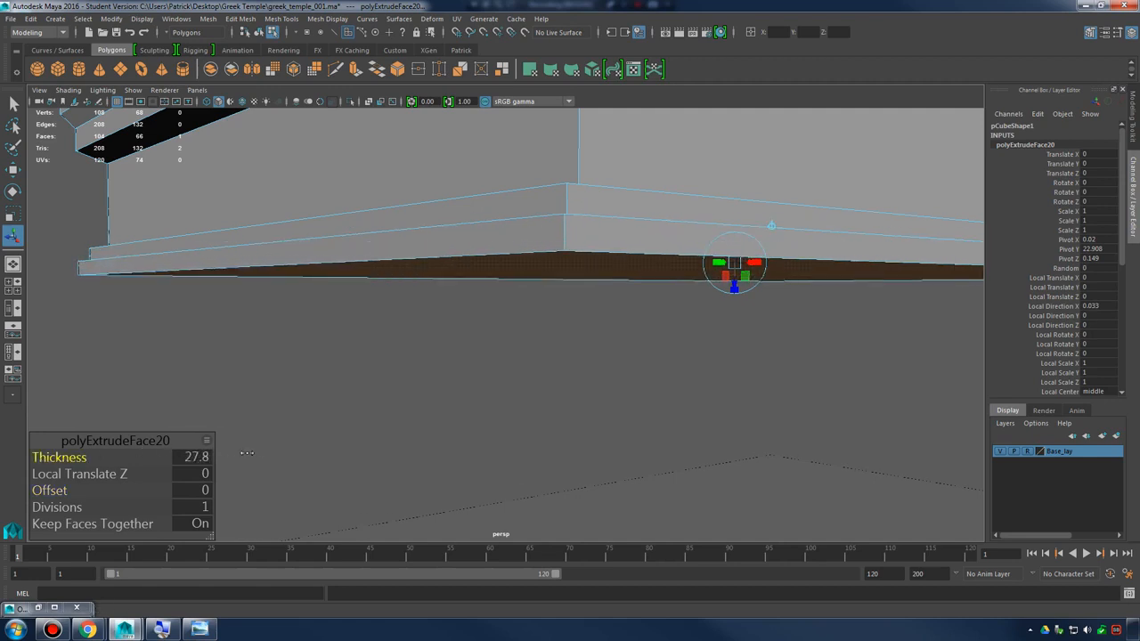
Extrude the second step's bottom face outward with an offset of about -15.8
right_click_drag(419, 303, 408, 337, "shift")
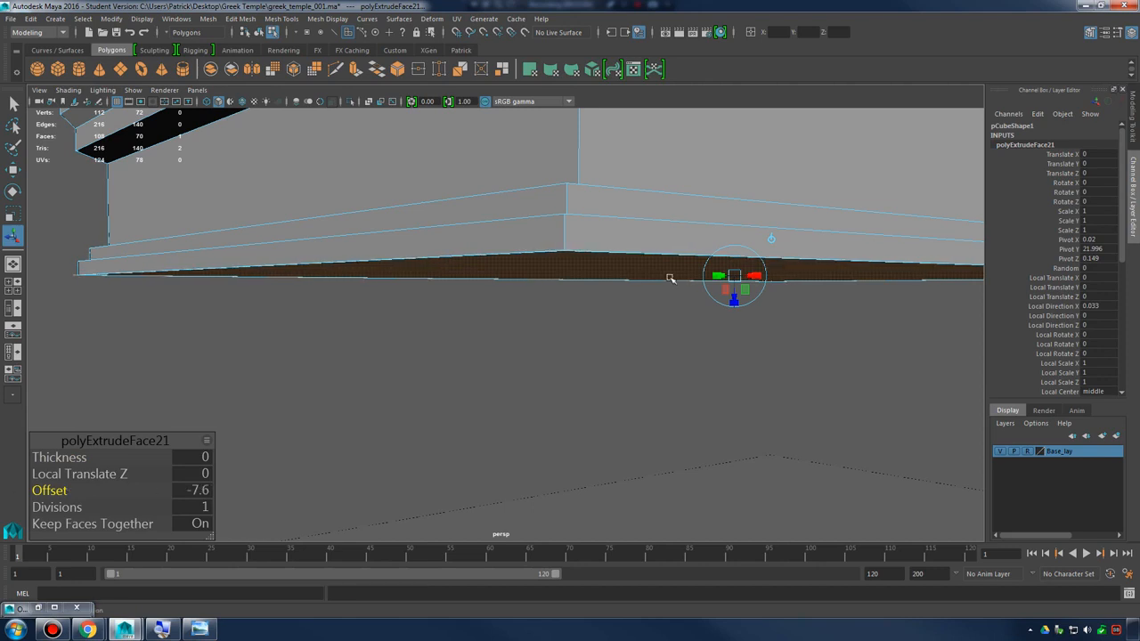
left_click_drag(670, 279, 633, 309, "alt")
left_click_drag(65, 488, 26, 488)
left_click_drag(341, 387, 237, 419, "alt")
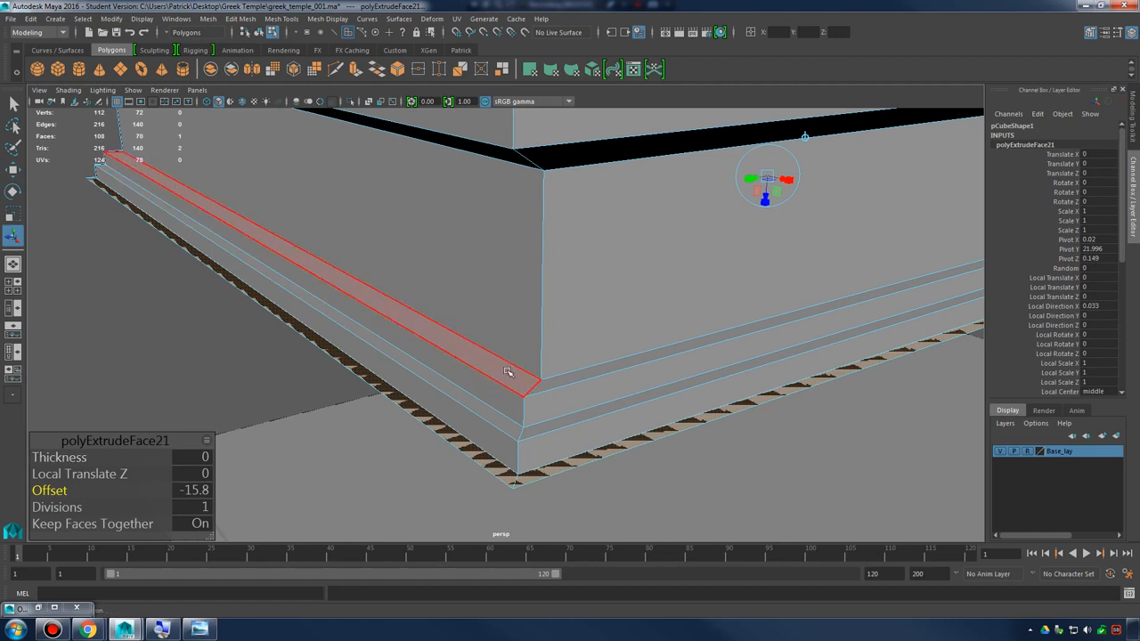
Extrude the outermost bottom face downward to form a third step, and inspect the finished roof above the base
right_click_drag(510, 378, 498, 397, "shift")
left_click_drag(519, 387, 489, 381, "alt")
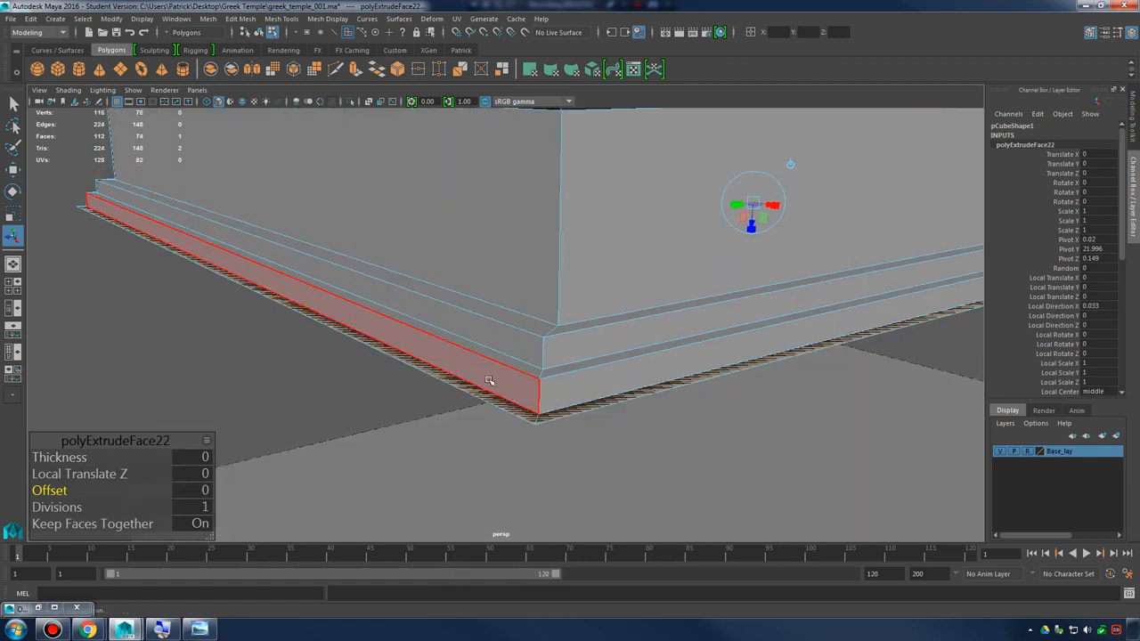
left_click_drag(64, 458, 239, 460)
right_click_drag(502, 284, 577, 251)
scroll(537, 287, "down", 4)
left_click_drag(537, 288, 595, 238, "alt")
left_click(903, 323)
scroll(448, 316, "down", 5)
left_click(569, 303)
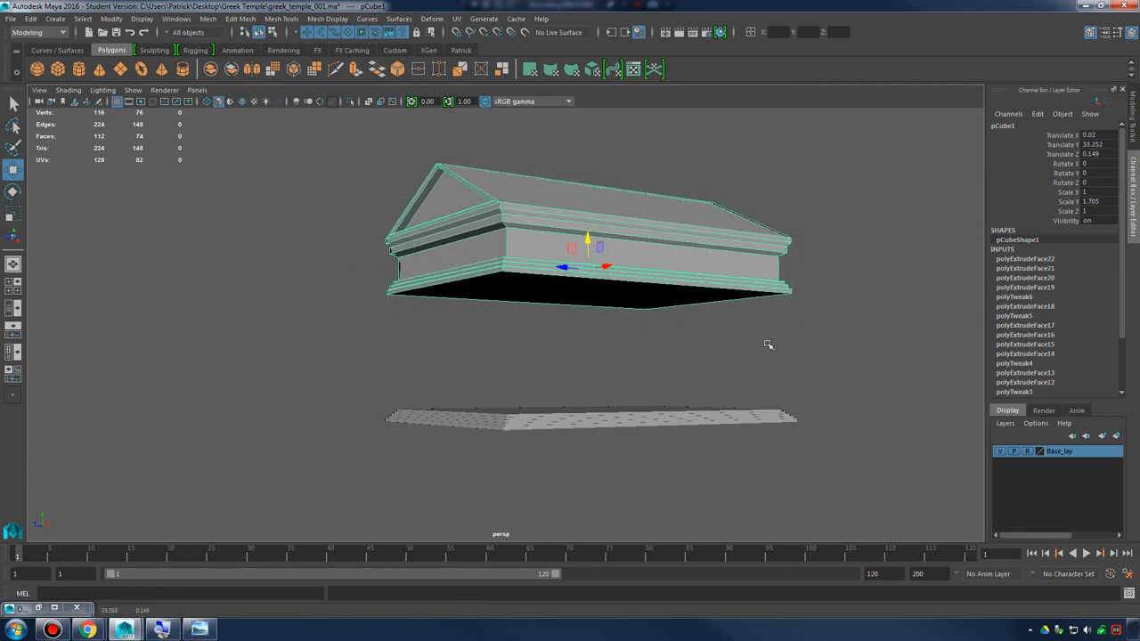
left_click(767, 344)
Select the whole roof, frame it in the top view, and scale it down uniformly to about 0.94 of its size
left_click_drag(768, 344, 519, 300, "alt")
key("space")
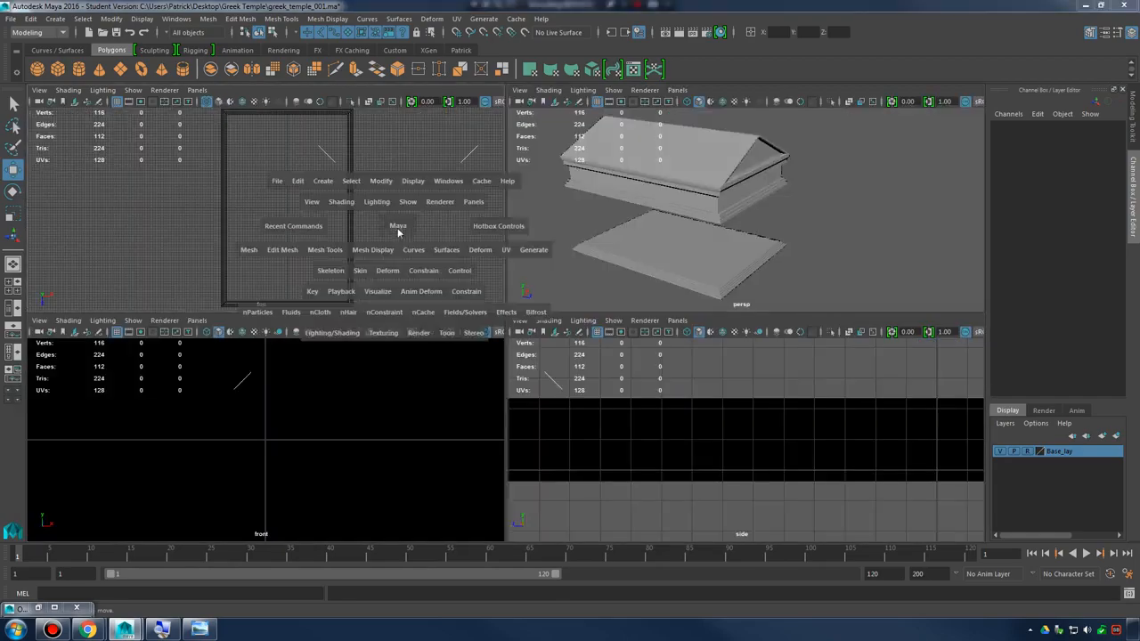
key("space")
right_click_drag(398, 233, 360, 262, "alt")
key("space")
left_click(696, 196)
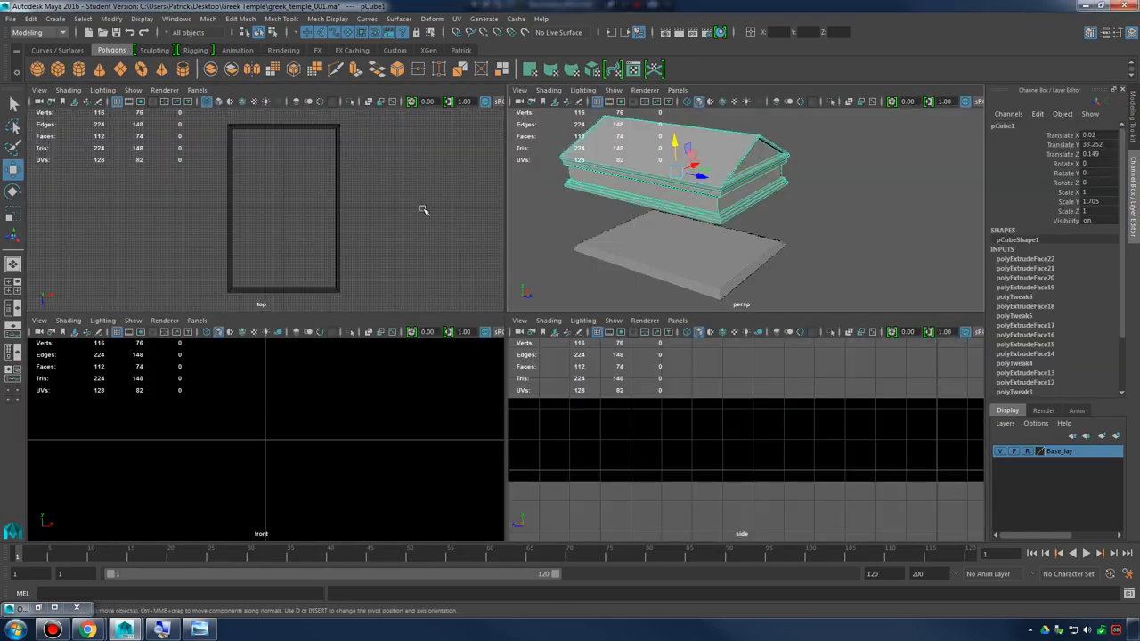
key("space")
key("f")
right_click_drag(659, 294, 569, 287, "alt")
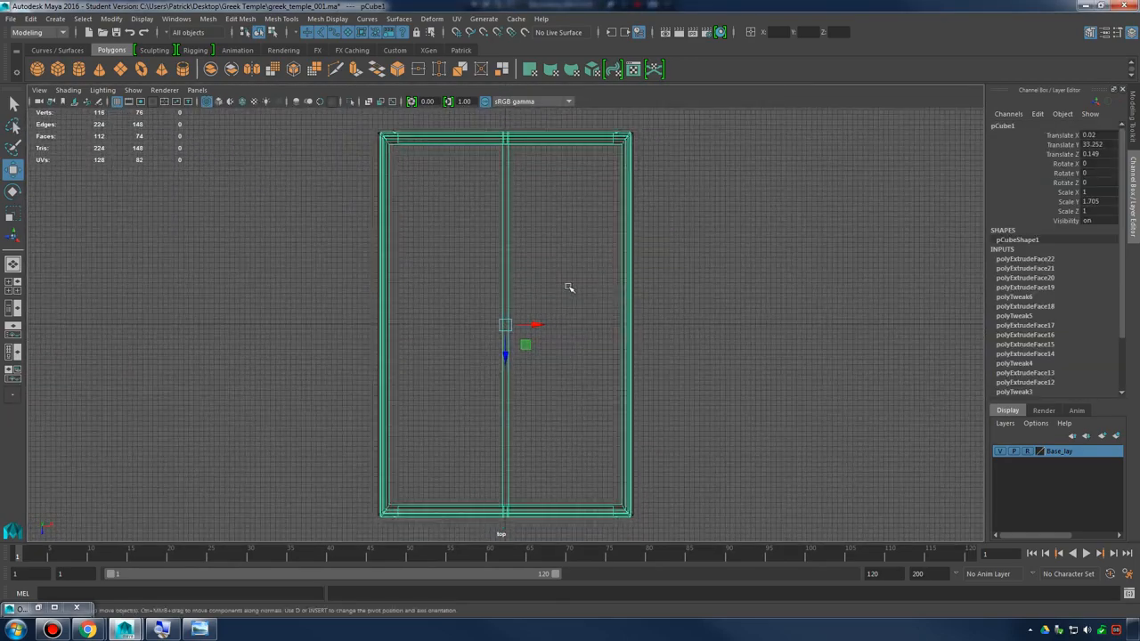
middle_click_drag(569, 288, 565, 330, "alt")
right_click_drag(565, 330, 585, 346, "alt")
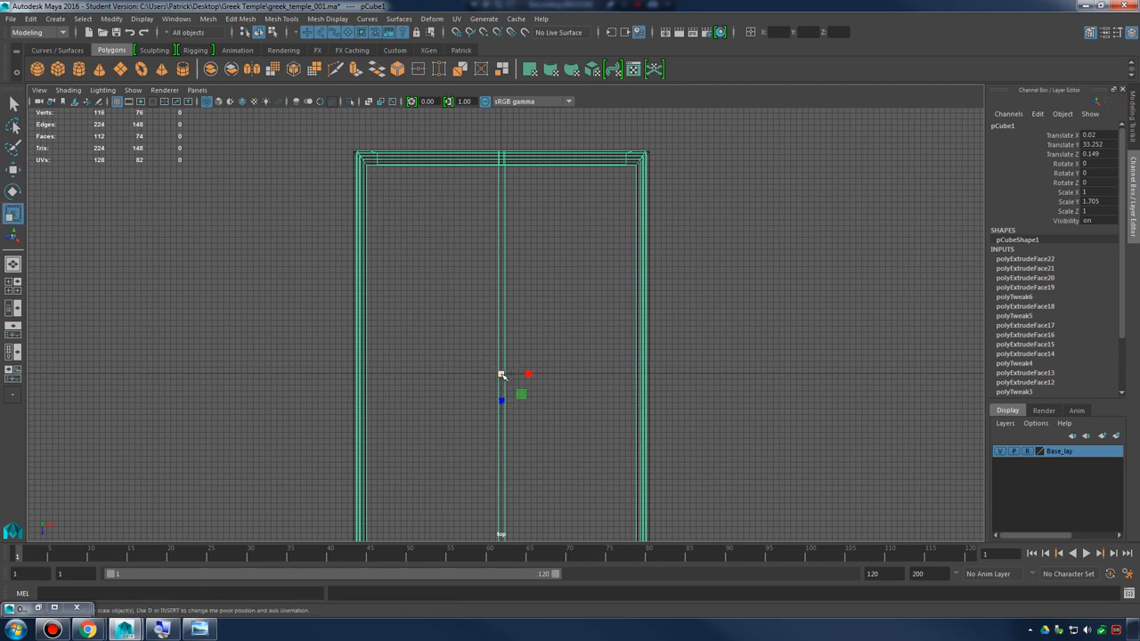
left_click_drag(501, 375, 481, 378)
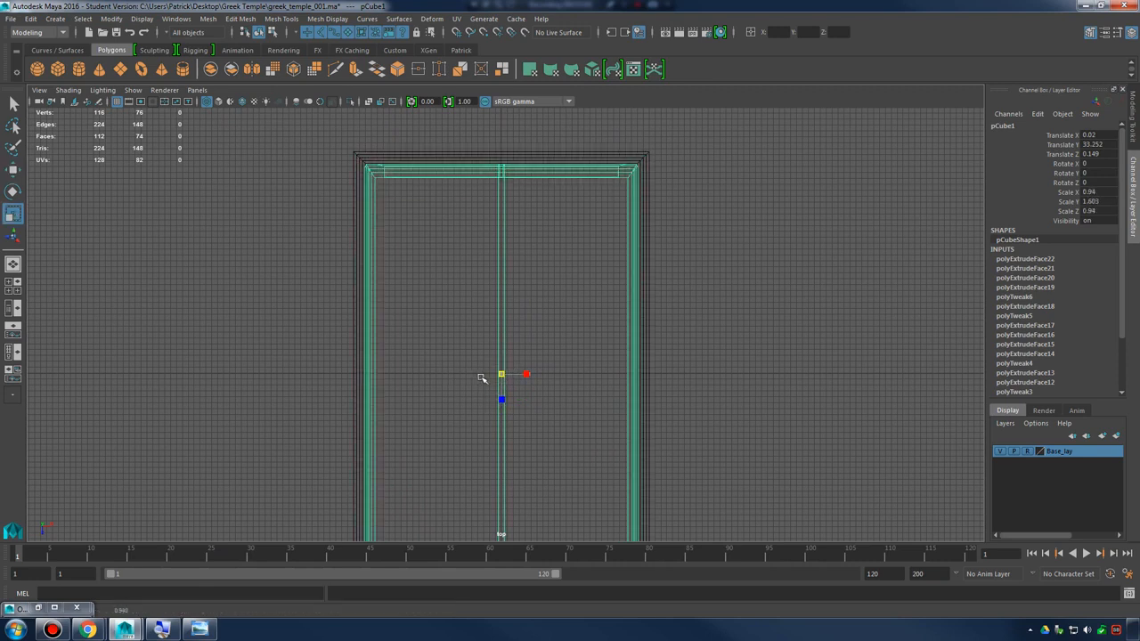
Inspect the scaled roof above the base from several angles in the perspective view
key("space")
key("space")
left_click_drag(692, 273, 603, 337, "alt")
left_click(700, 310)
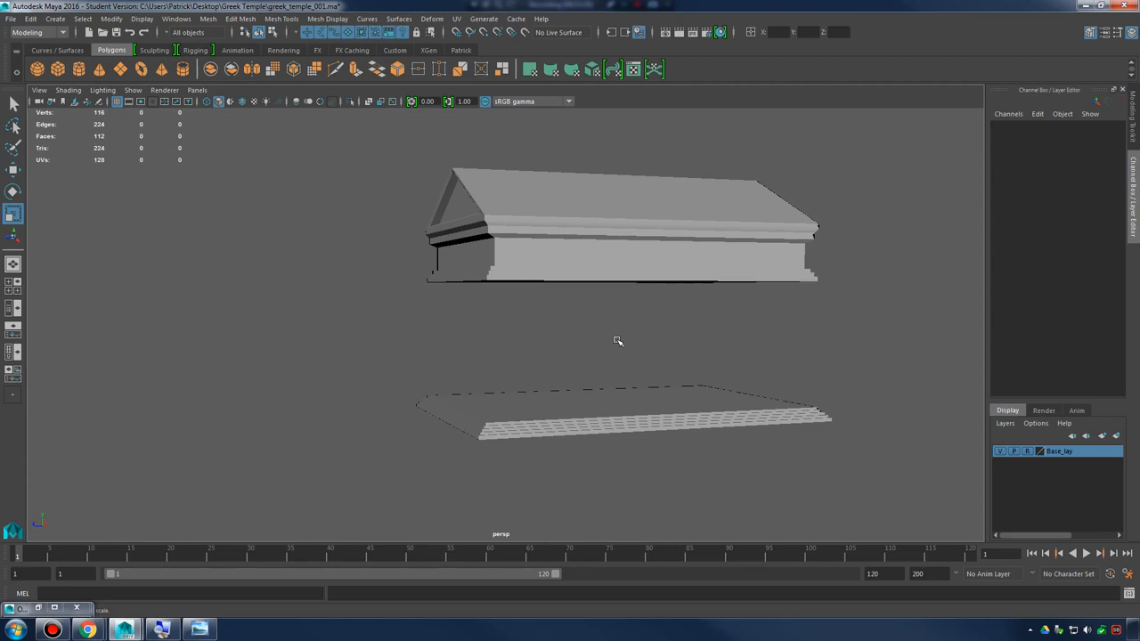
left_click_drag(577, 334, 646, 336, "alt")
left_click(543, 287)
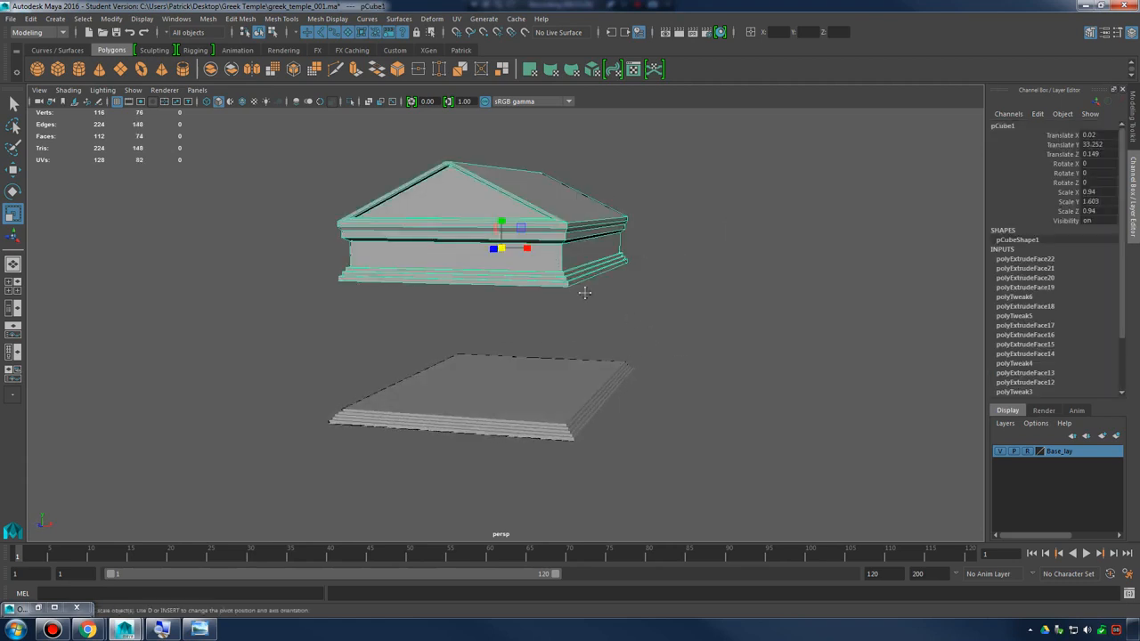
left_click_drag(543, 286, 644, 326, "alt")
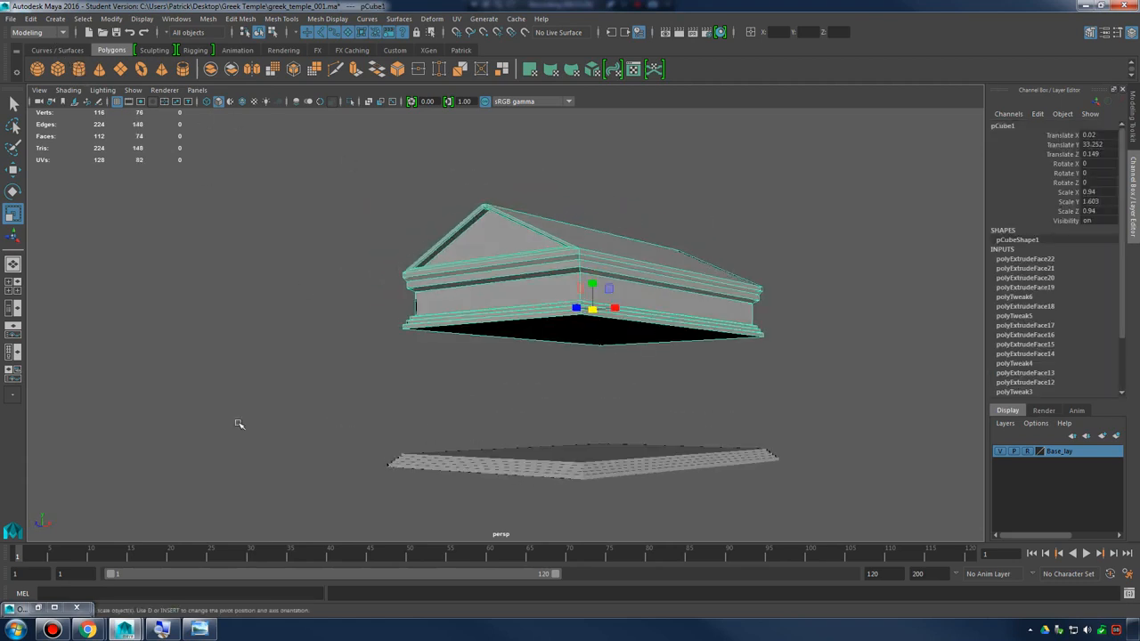
Rename the roof object pCube1 to roof_mesh_001 in the Outliner
left_click(35, 609)
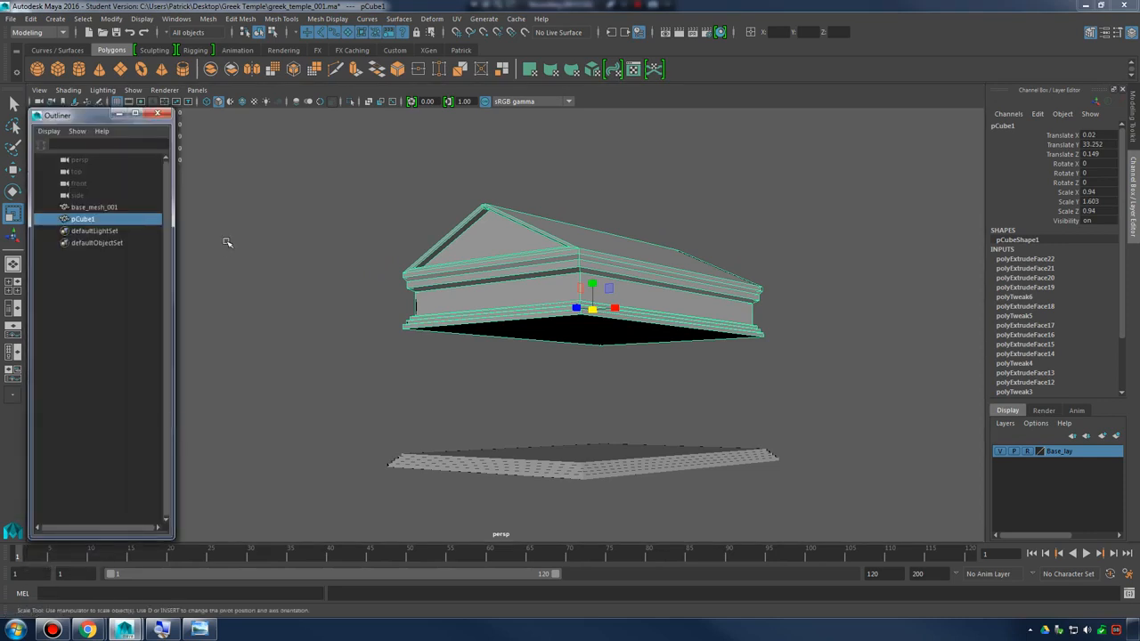
double_click(81, 219)
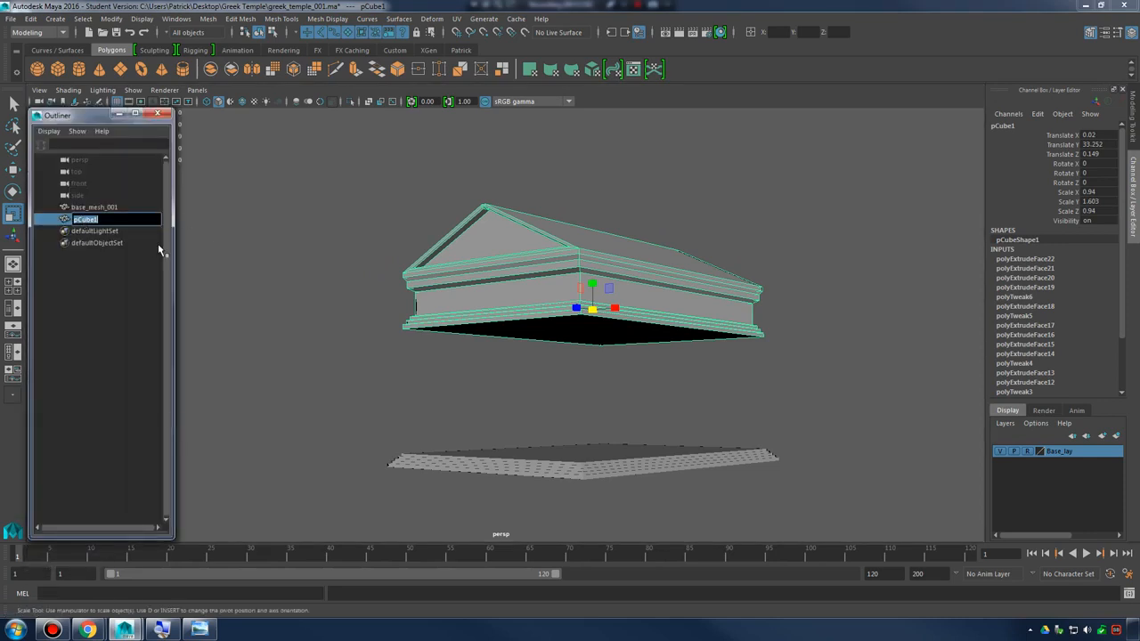
type("roof_mesh_001")
key("Return")
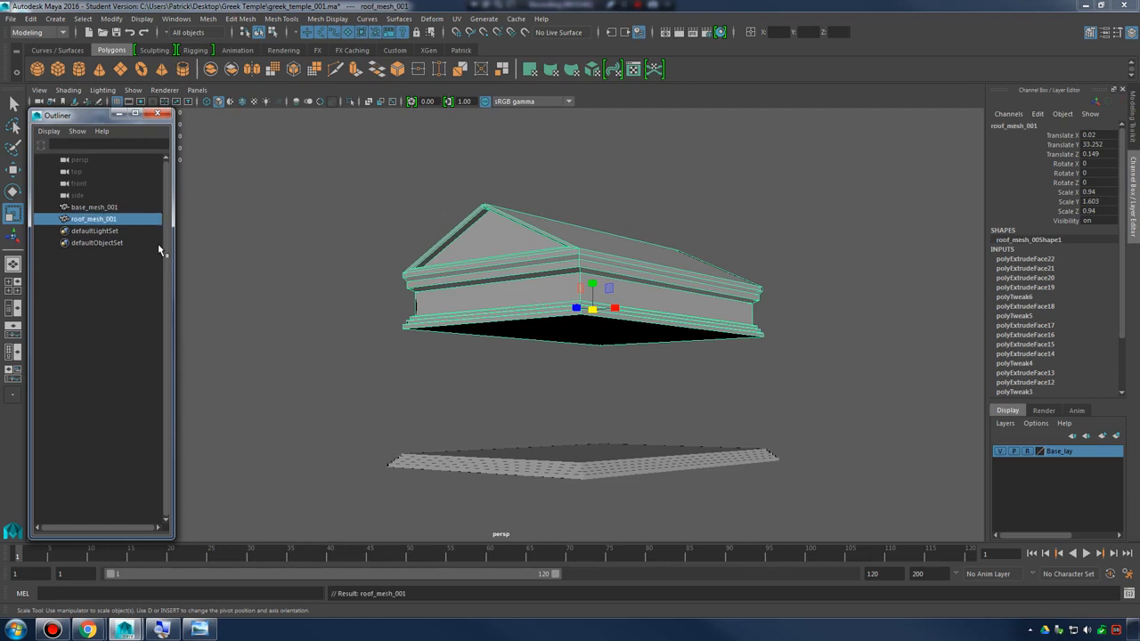
Create a new display layer from the selected roof mesh and check it by toggling the layer's visibility
left_click(704, 267)
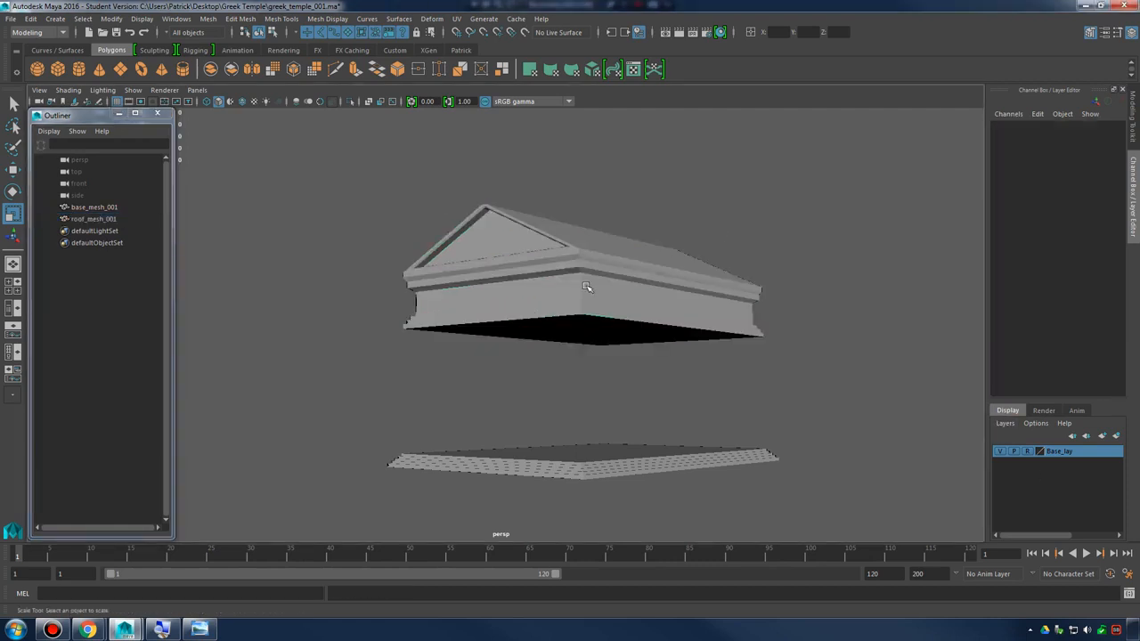
left_click(650, 284)
left_click(1004, 424)
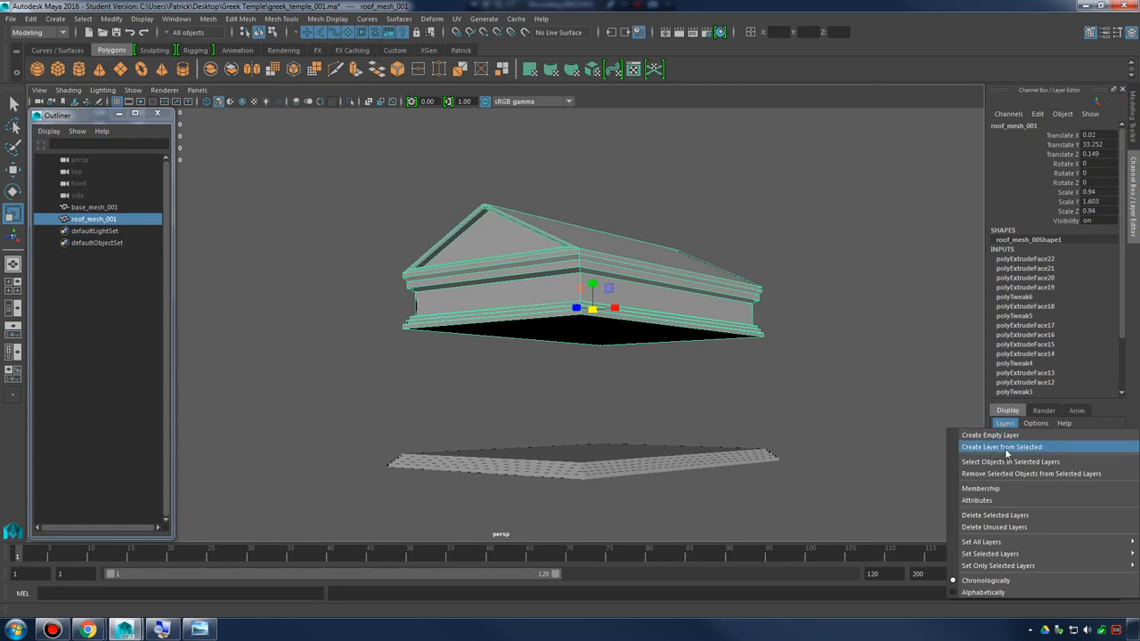
left_click(1004, 448)
left_click(1001, 451)
left_click(1001, 452)
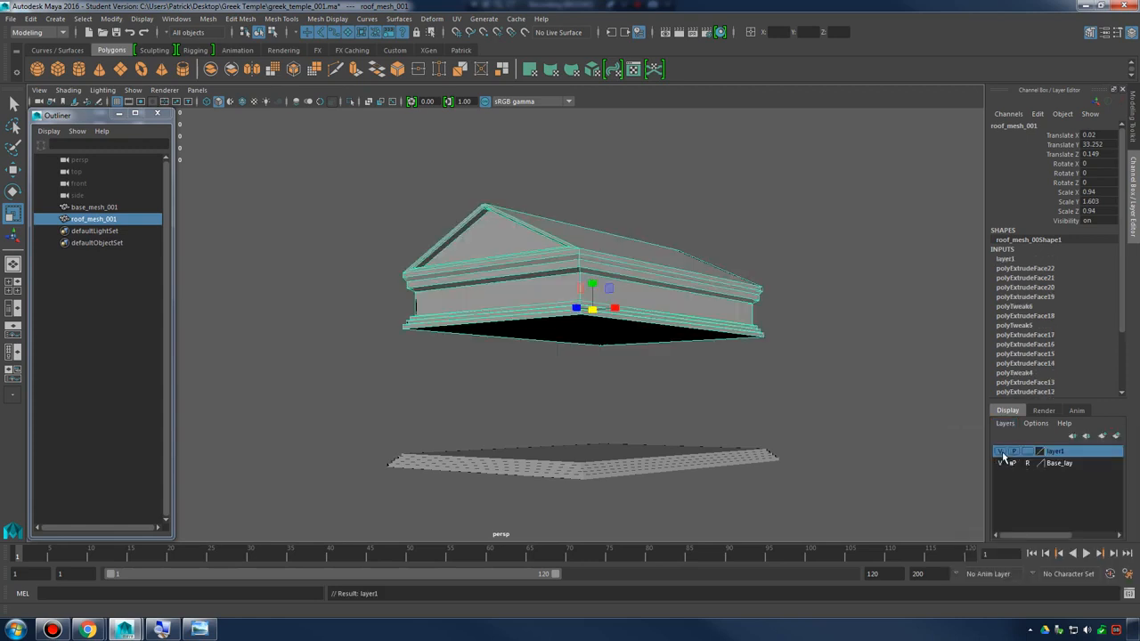
left_click(1001, 451)
left_click(1000, 451)
left_click(1001, 451)
left_click(1001, 452)
left_click(1000, 452)
left_click(1001, 451)
Name the new display layer Roof_lay and set it to reference mode so the roof cannot be selected
double_click(1055, 453)
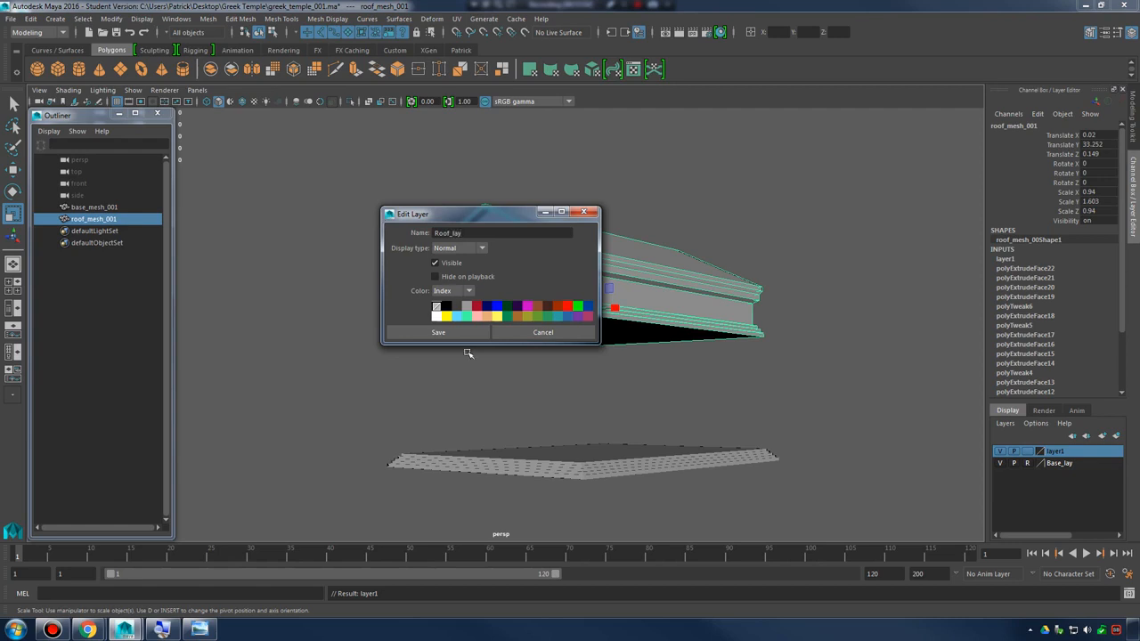
left_click(460, 334)
left_click(1026, 451)
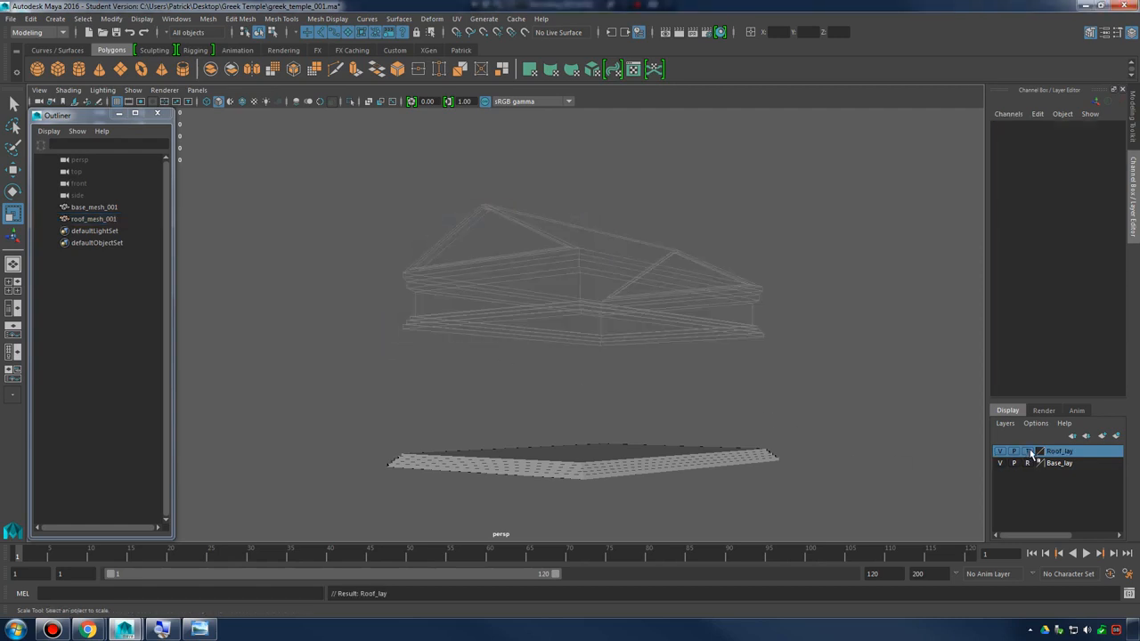
left_click(1027, 451)
left_click_drag(790, 450, 680, 359, "alt")
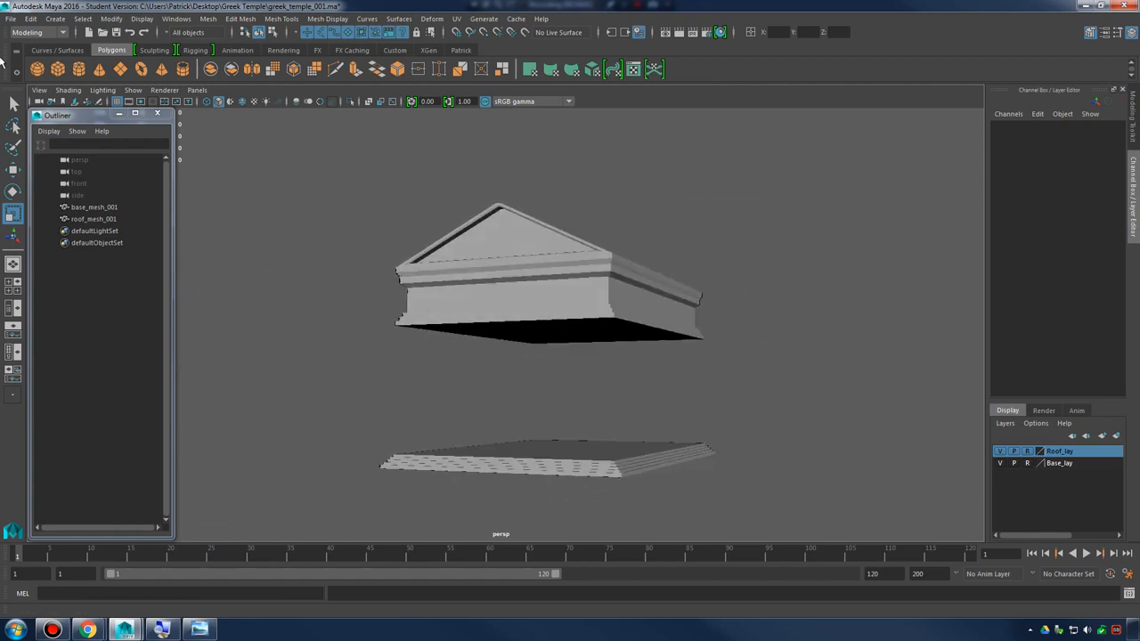
Save the scene as a new version named greek_temple_002.ma in the Greek Temple folder, accepting the student version notice
left_click(13, 18)
left_click(107, 84)
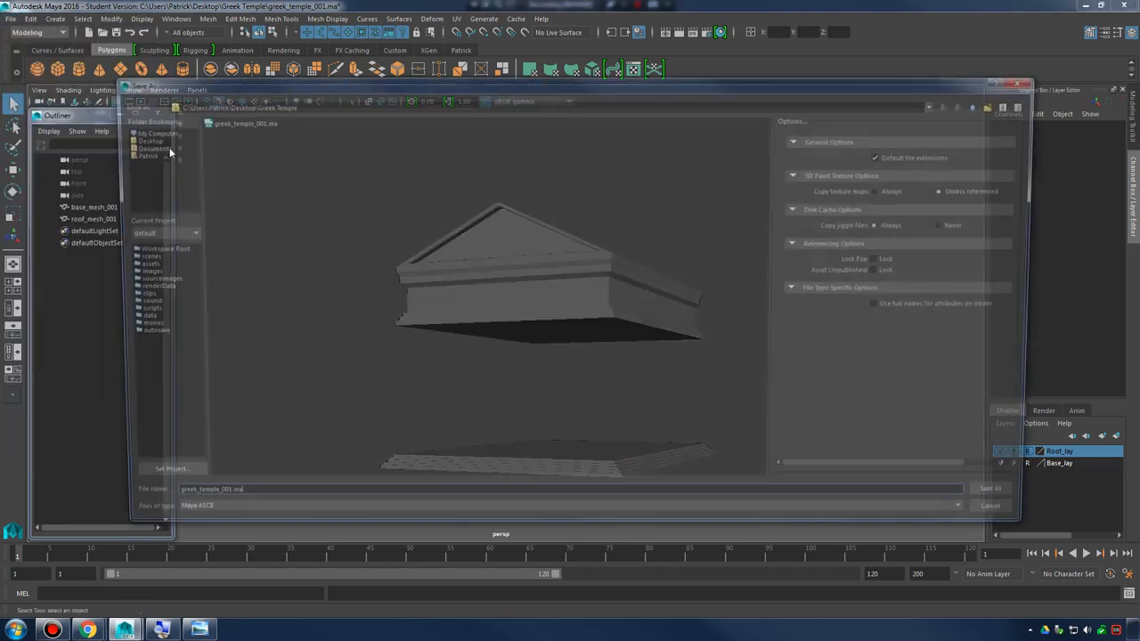
left_click(237, 122)
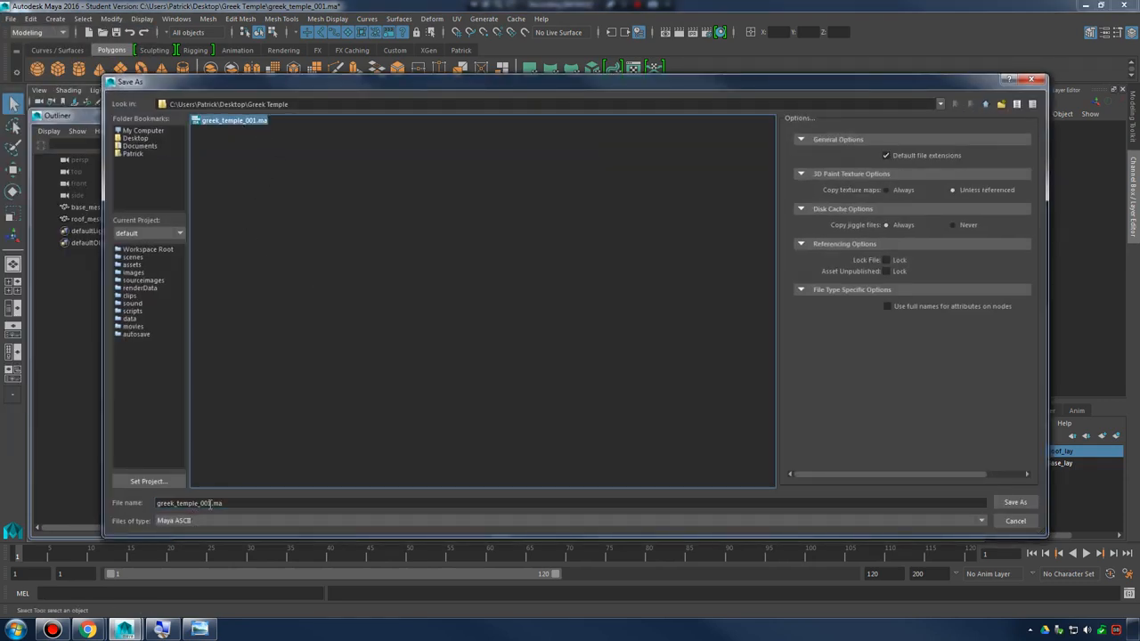
left_click(215, 504)
key("BackSpace")
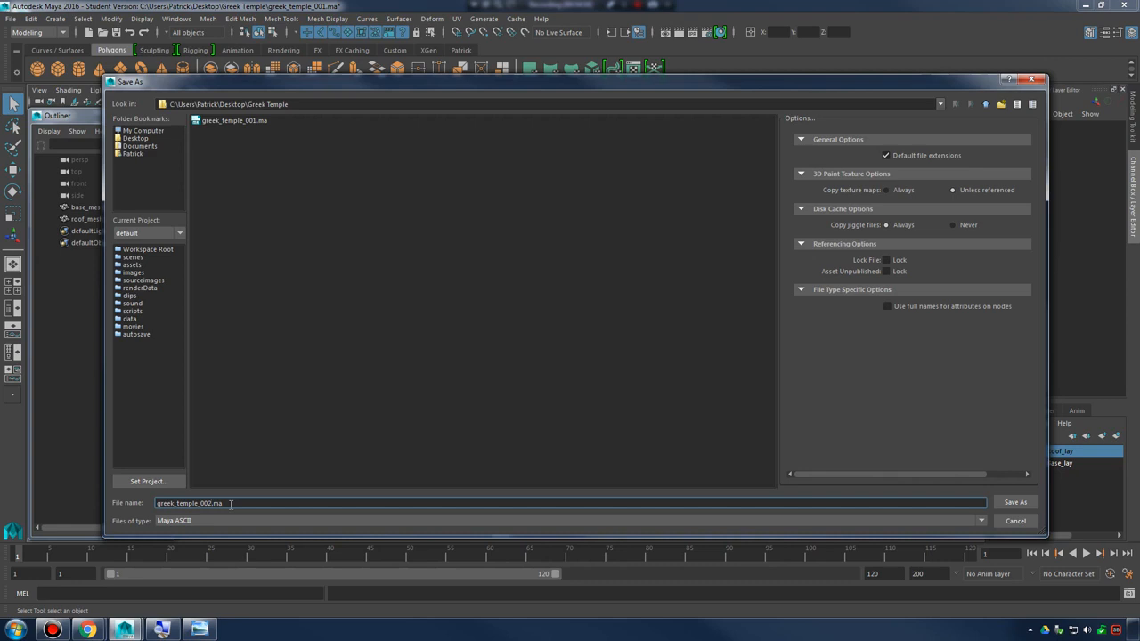
key("Return")
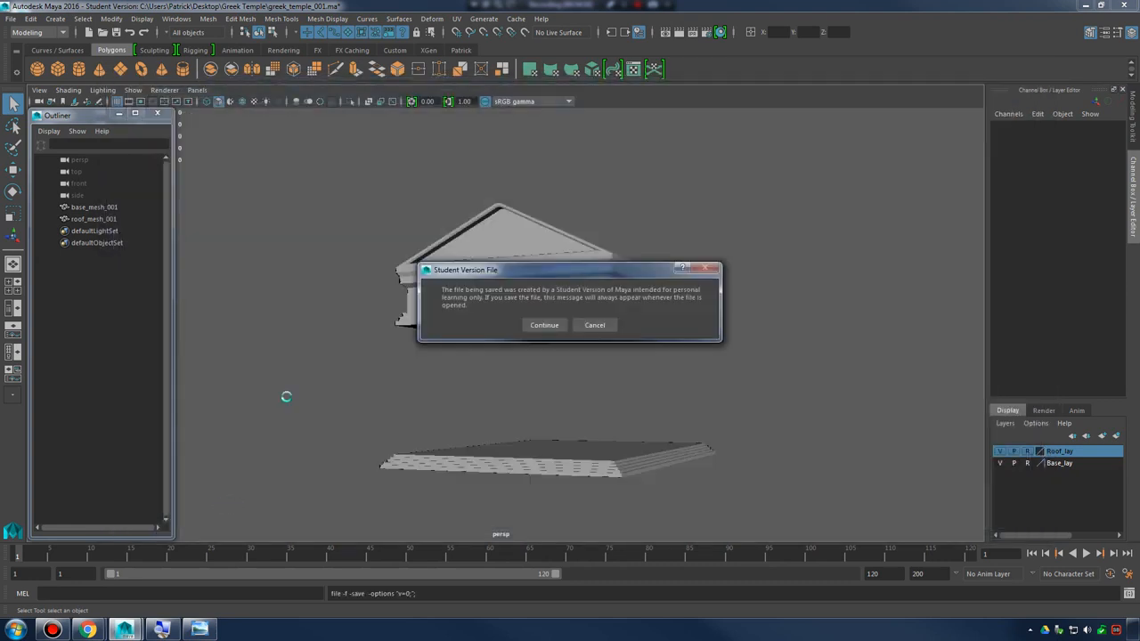
left_click(544, 325)
key("r")
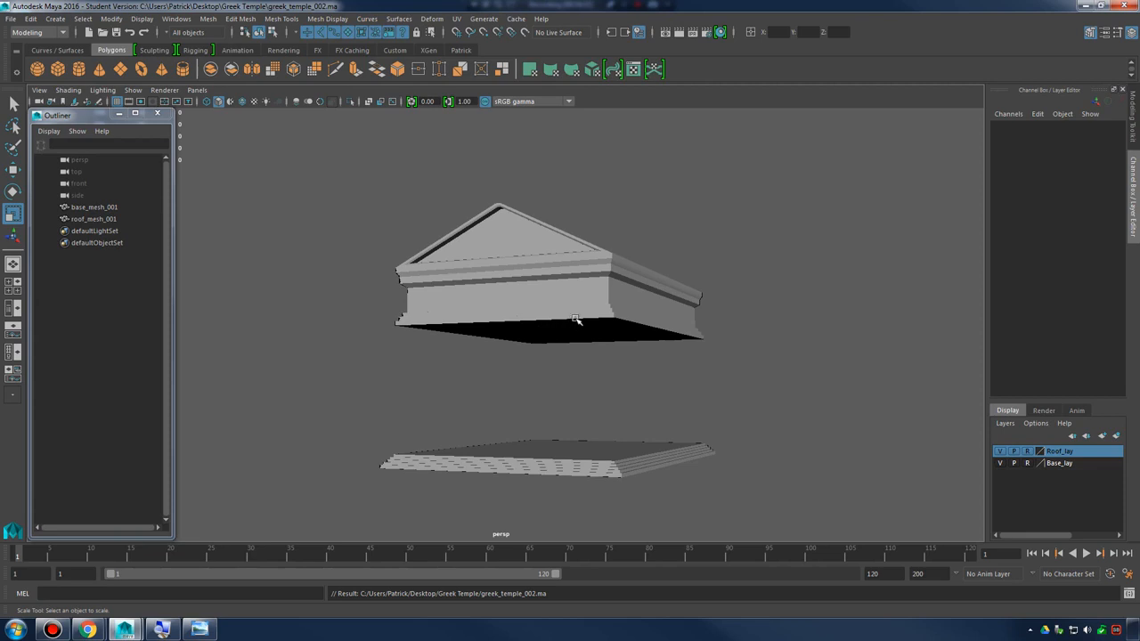
left_click_drag(586, 313, 648, 285, "alt")
scroll(648, 285, "down", 5)
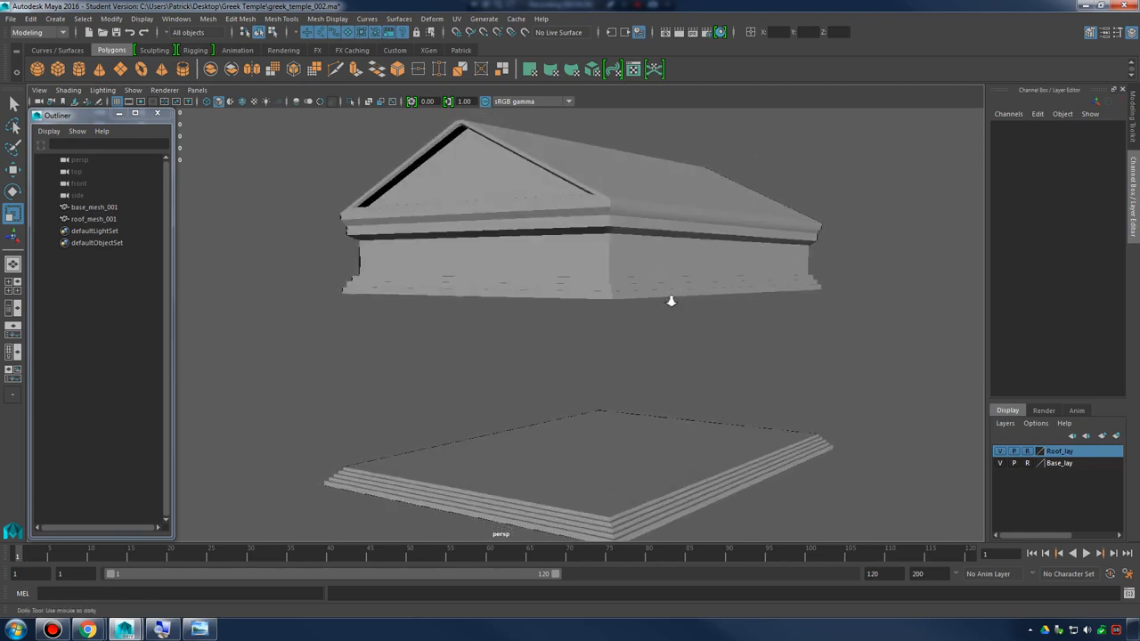
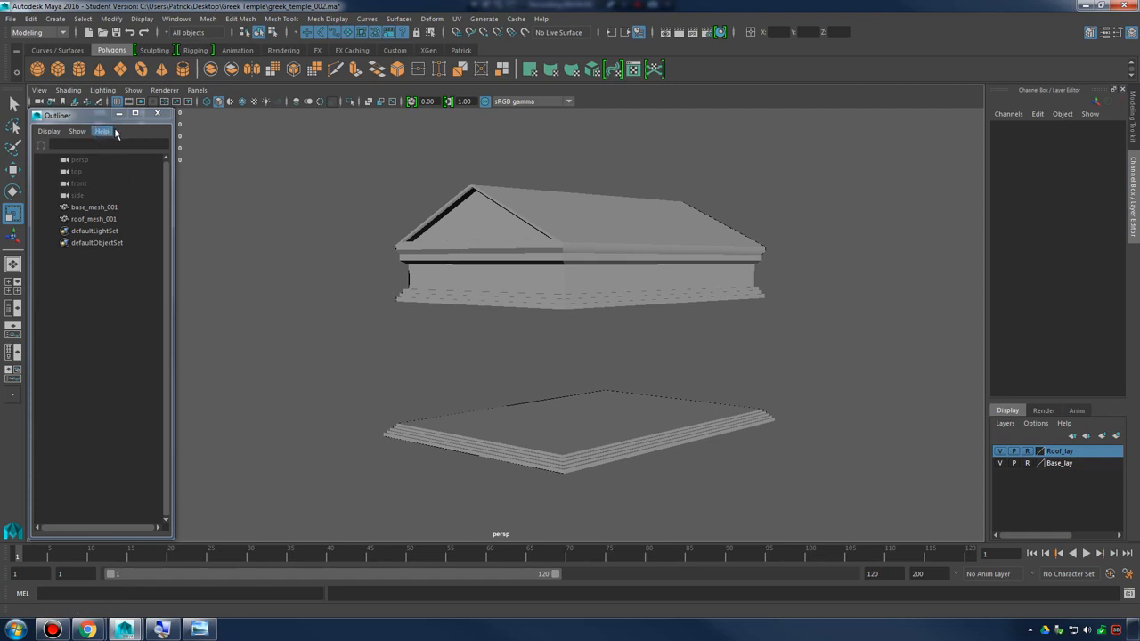
left_click(55, 18)
mouse_move(111, 69)
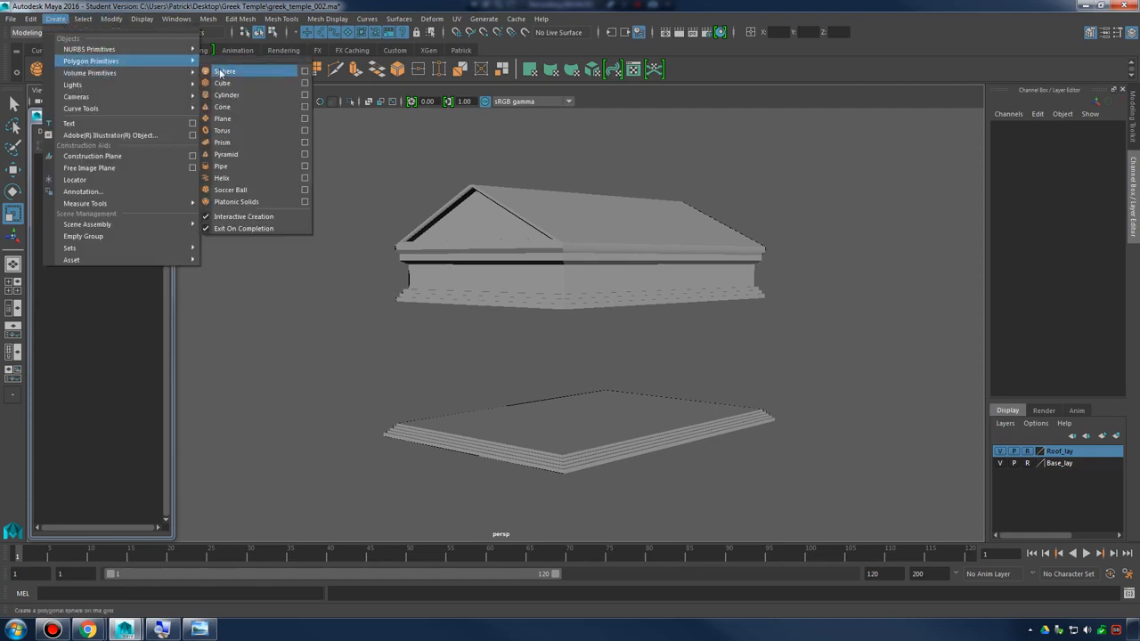
left_click(307, 94)
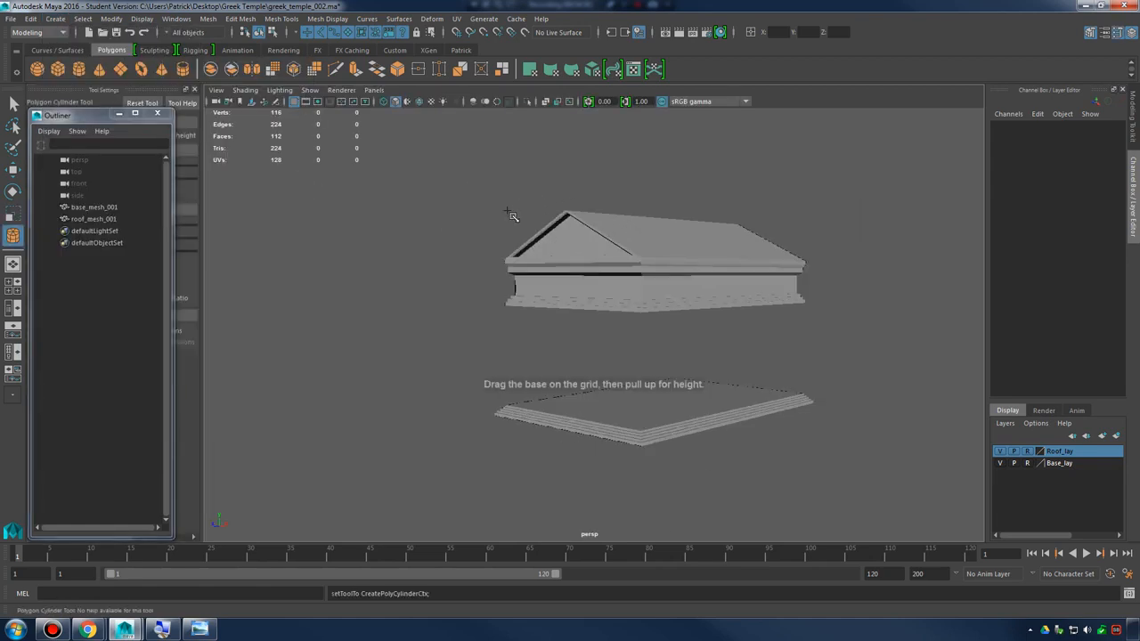
left_click_drag(98, 123, 311, 132)
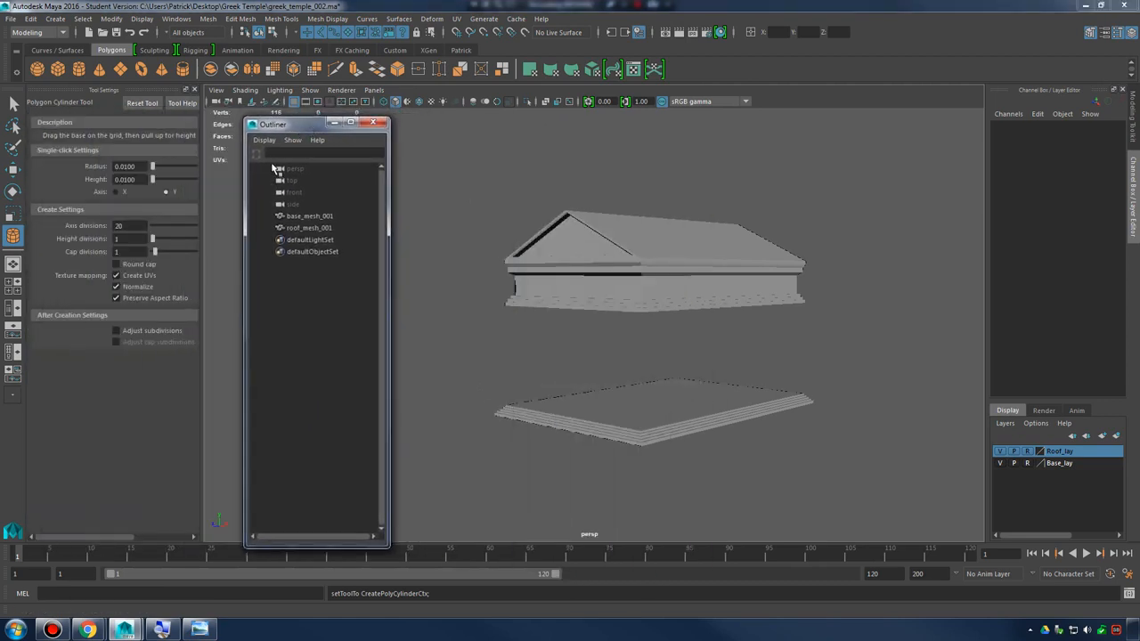
left_click(196, 90)
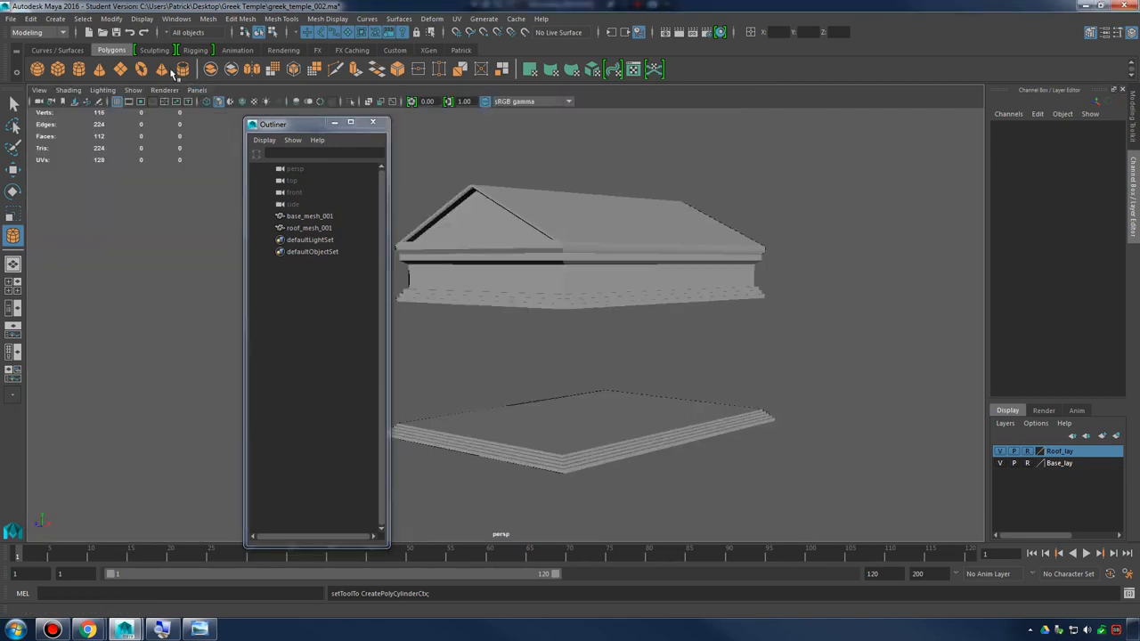
Turn off interactive creation for polygon primitives and create a cylinder with radius 1, height 2 and 20 axis divisions
left_click(56, 18)
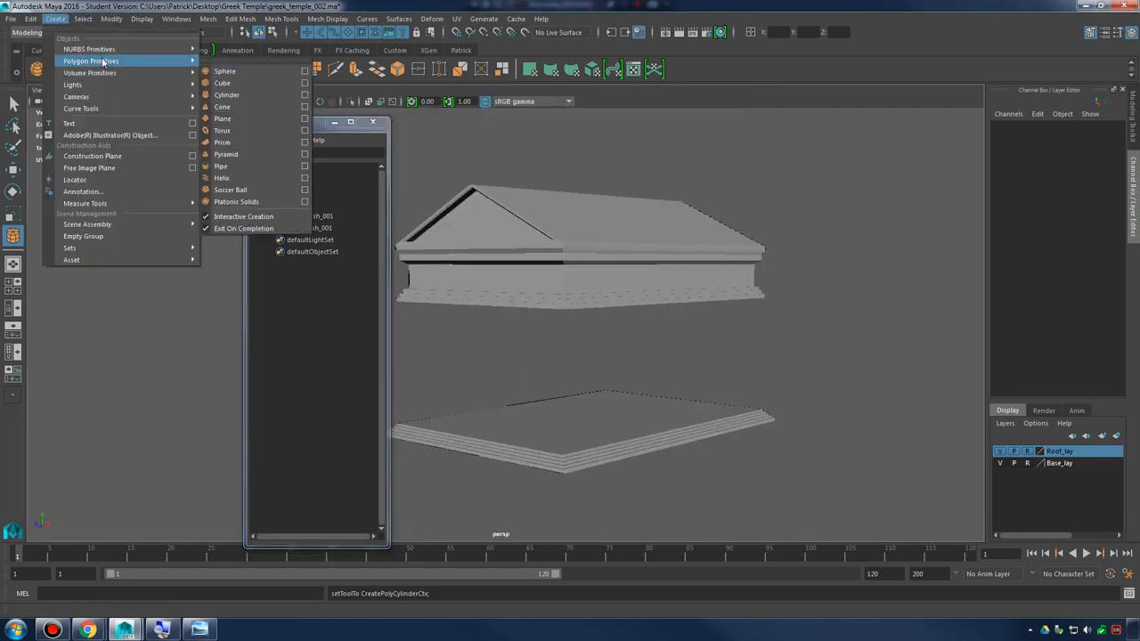
left_click(234, 218)
left_click(56, 18)
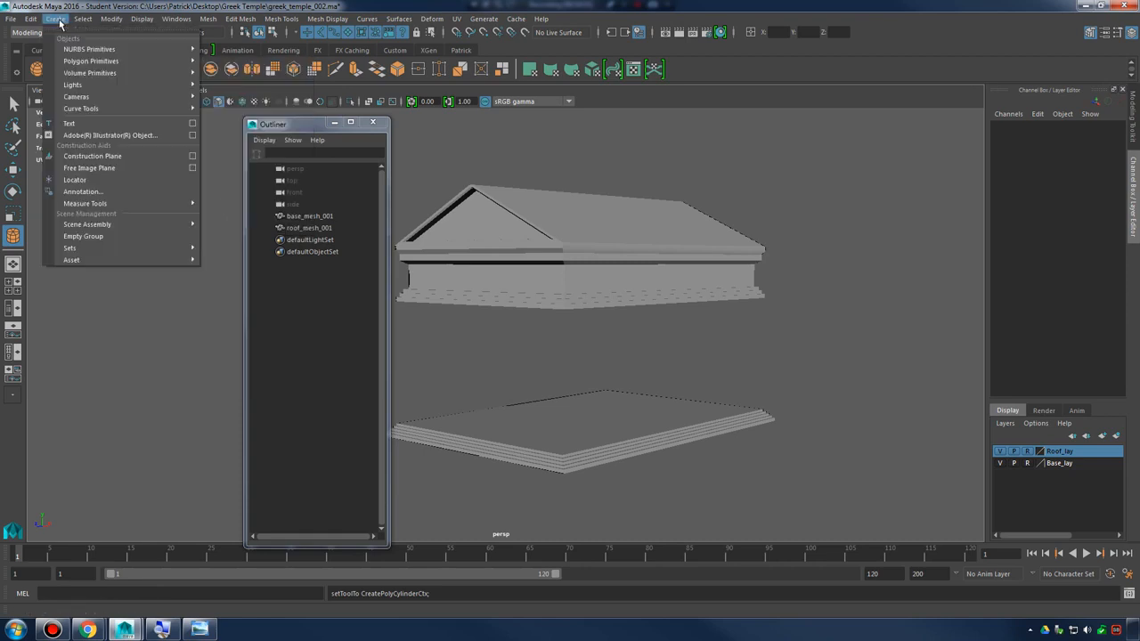
mouse_move(111, 64)
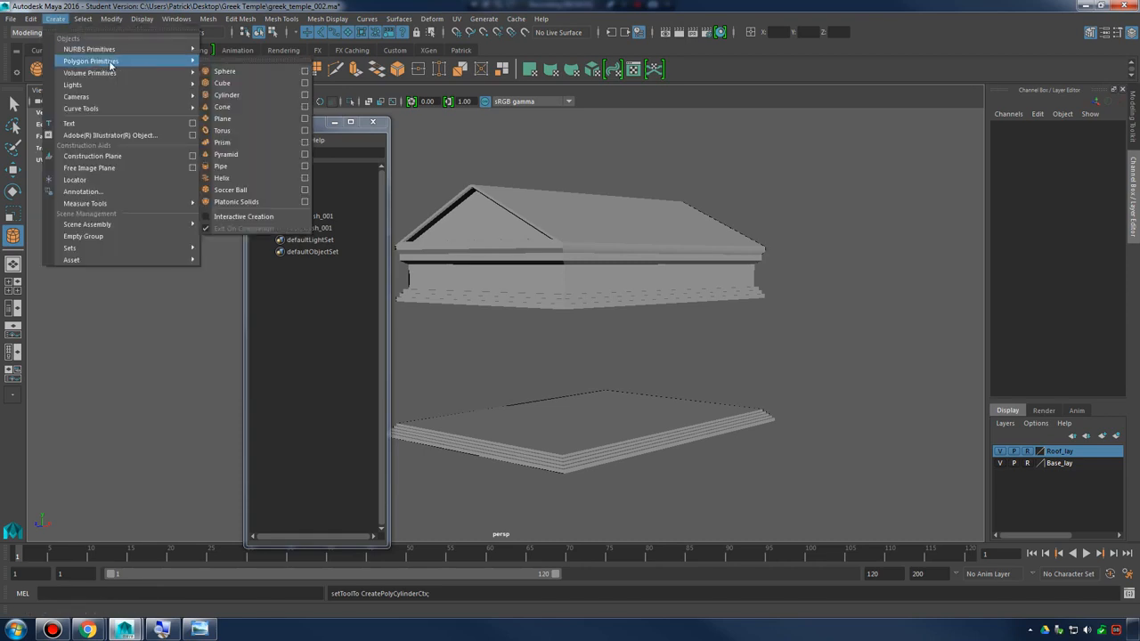
left_click(303, 95)
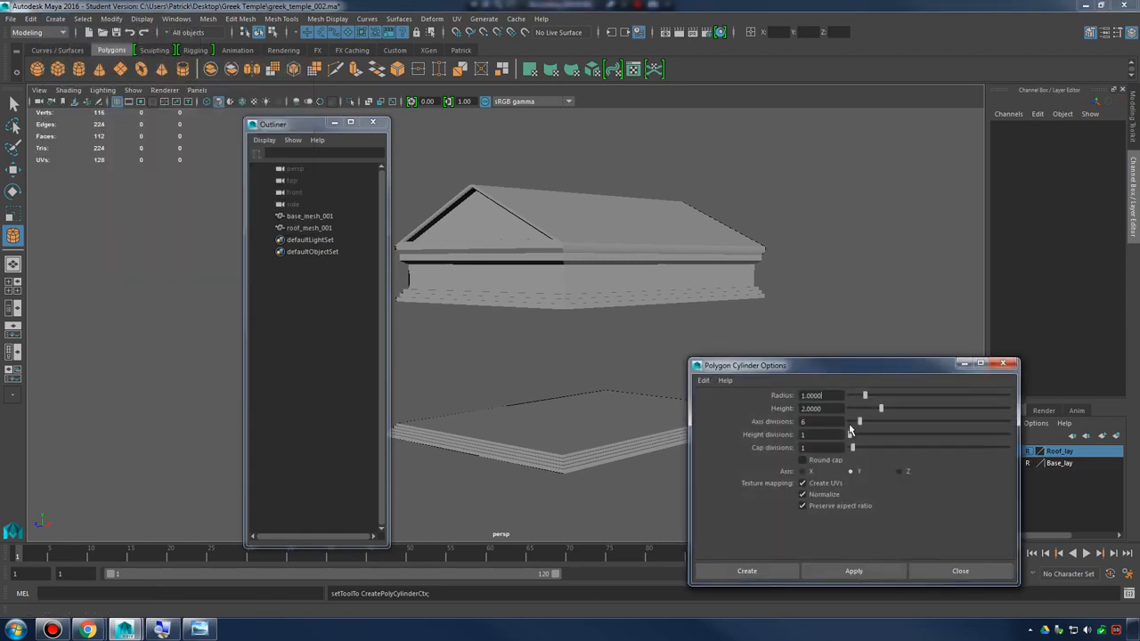
left_click(757, 572)
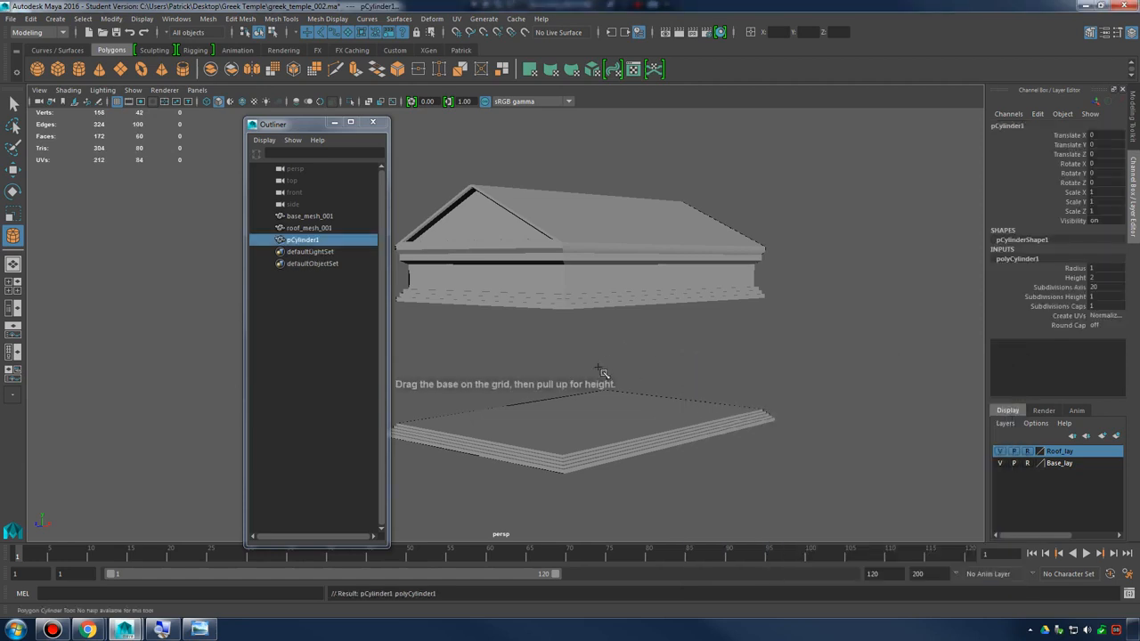
left_click_drag(616, 370, 525, 413, "alt")
key("w")
left_click(655, 327)
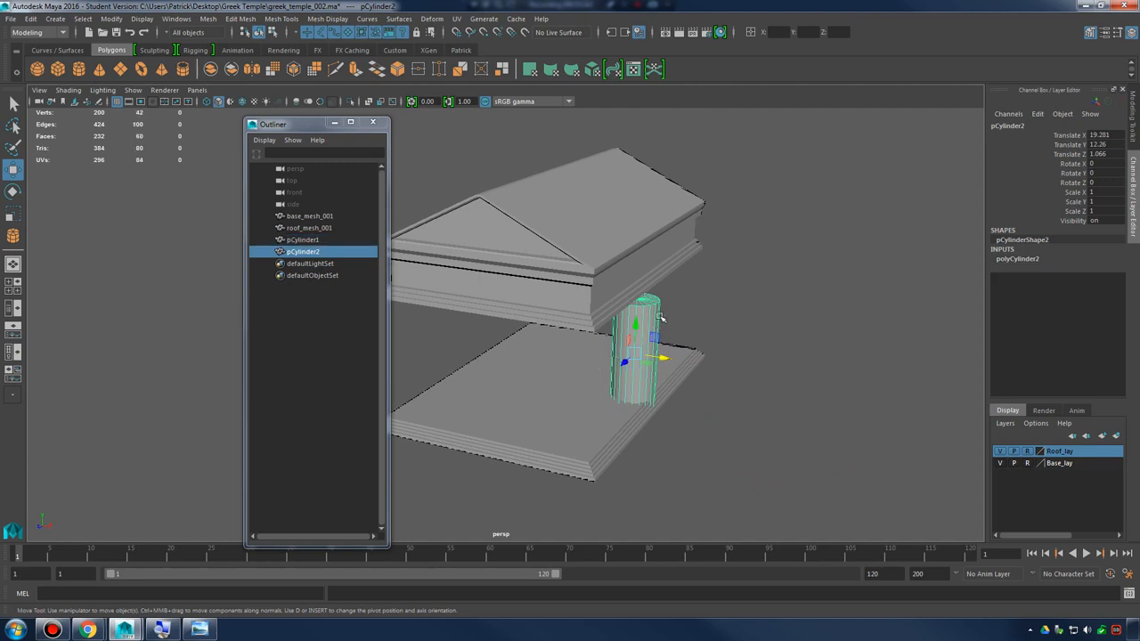
key("Delete")
Create a second polygon cylinder with radius 1, height 2, 20 axis divisions and 1 height division
left_click(56, 19)
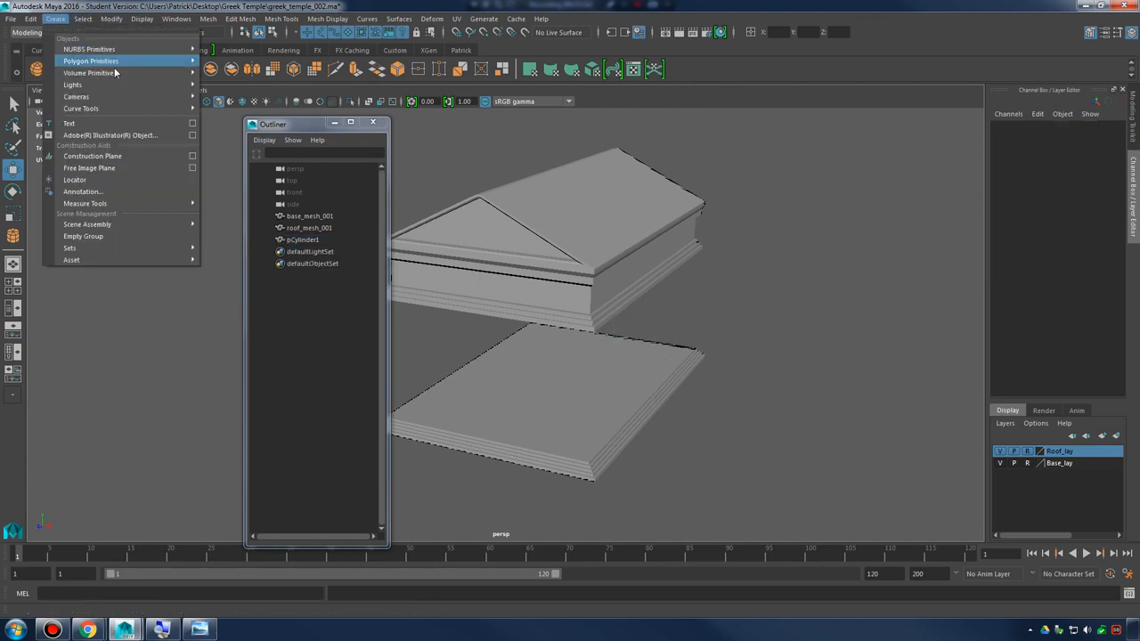
mouse_move(120, 64)
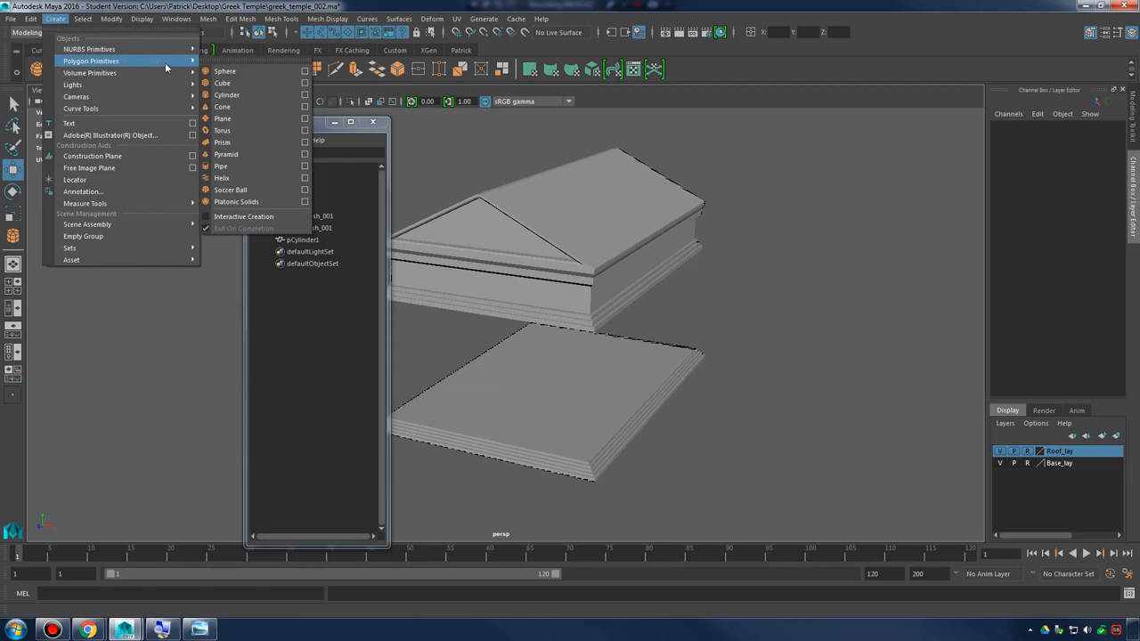
left_click(305, 95)
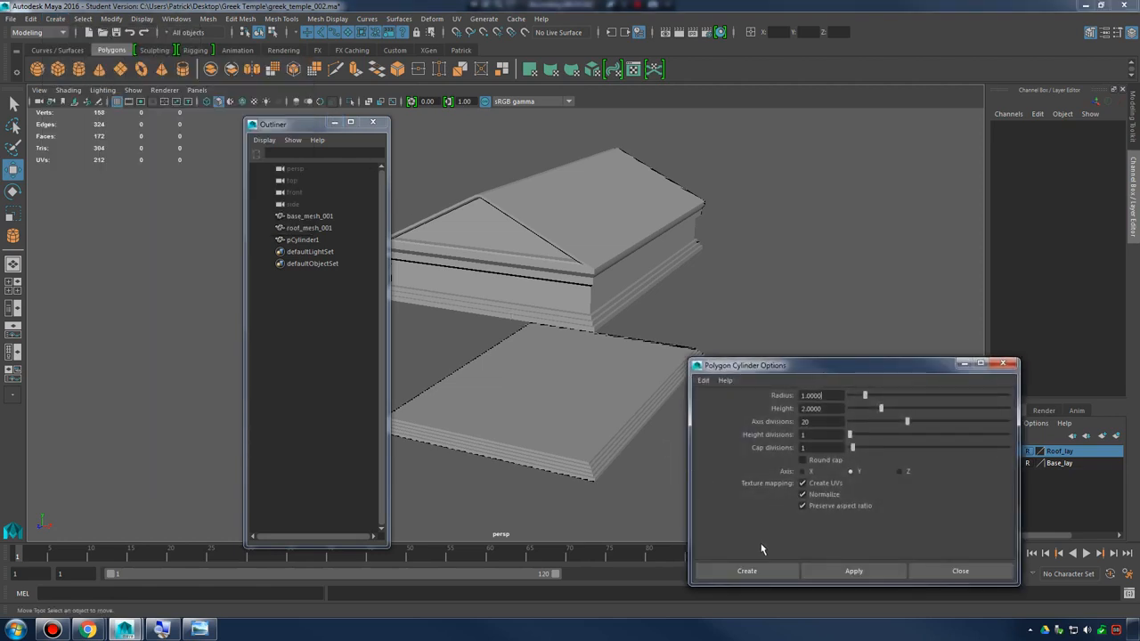
left_click(761, 569)
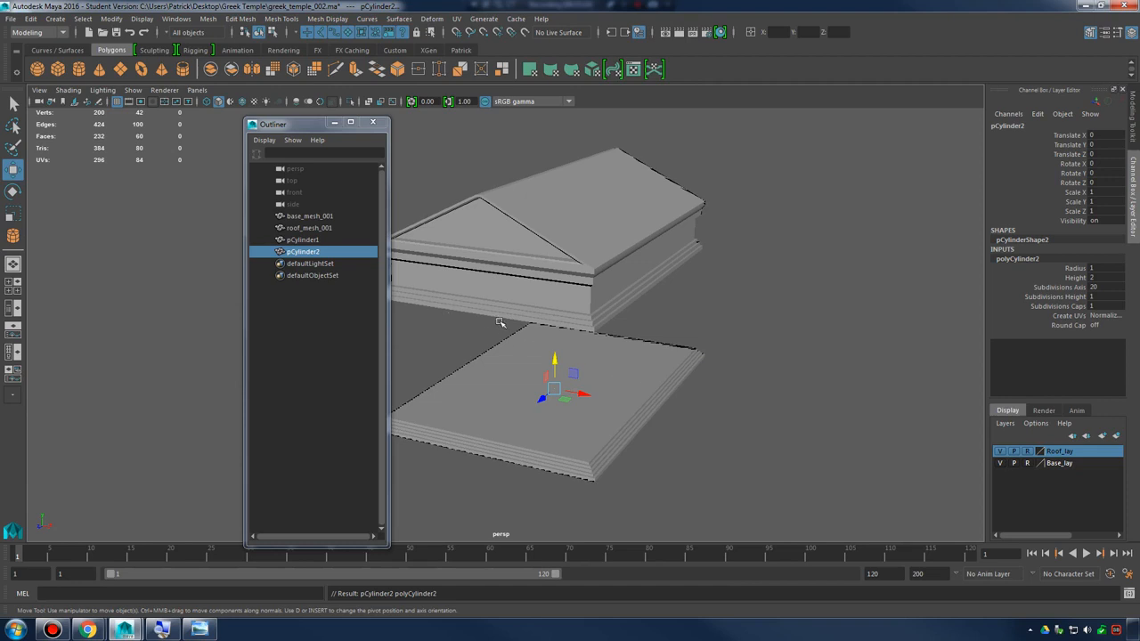
Raise the new cylinder out of the temple base to about Y 11.35 so it stands above the floor
key("f")
scroll(641, 282, "down", 6)
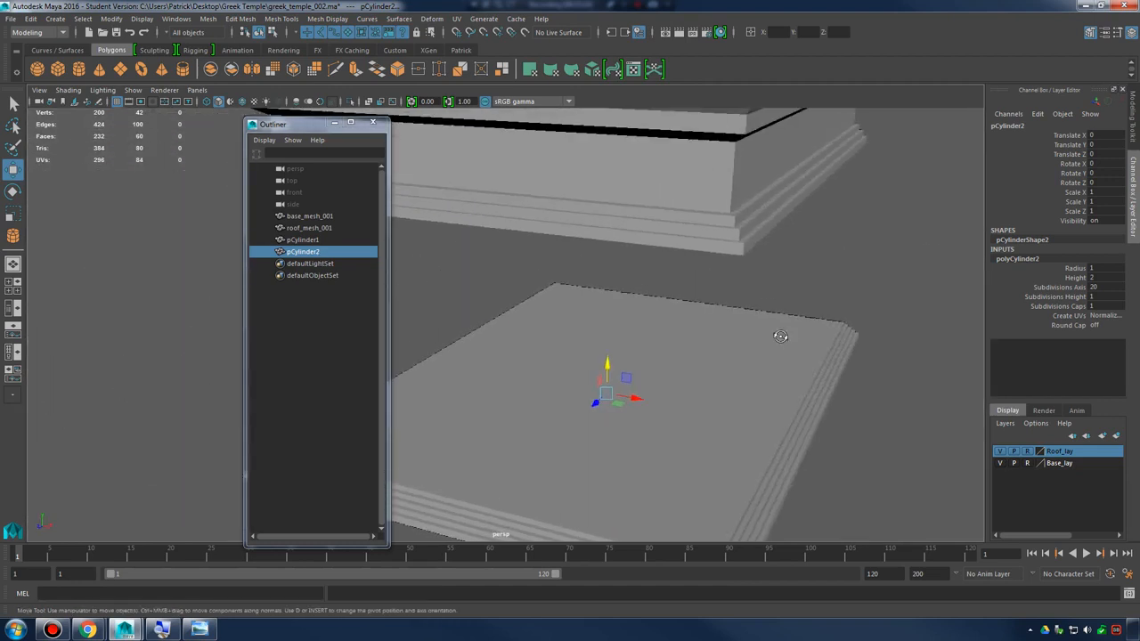
left_click_drag(780, 336, 601, 263, "alt")
key("f")
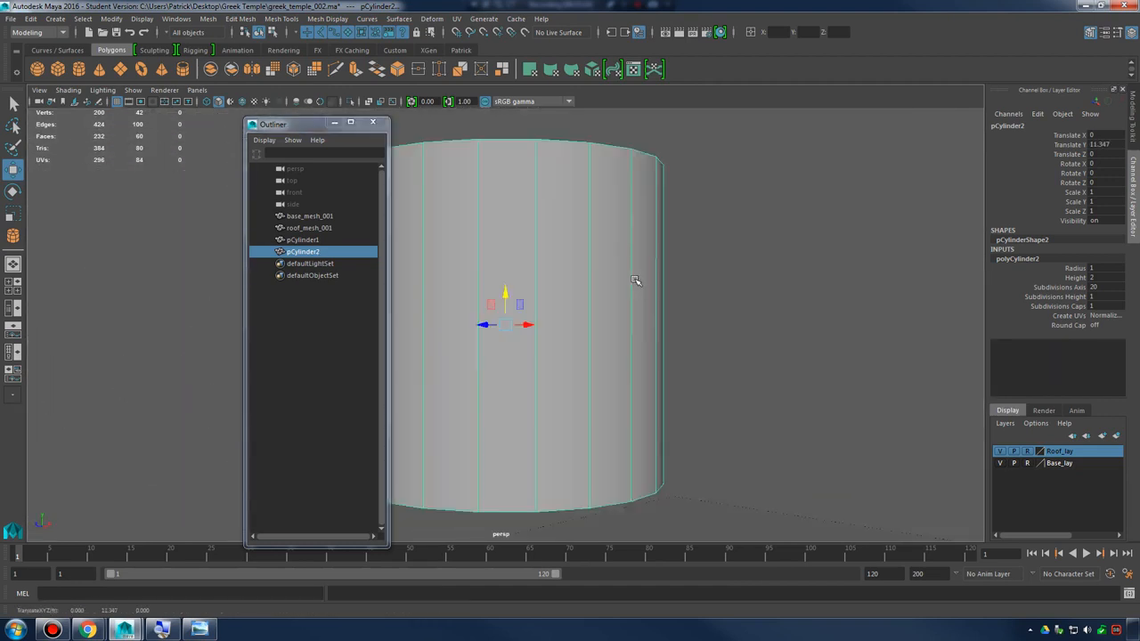
left_click_drag(657, 313, 709, 330, "alt")
right_click_drag(709, 331, 656, 313, "alt")
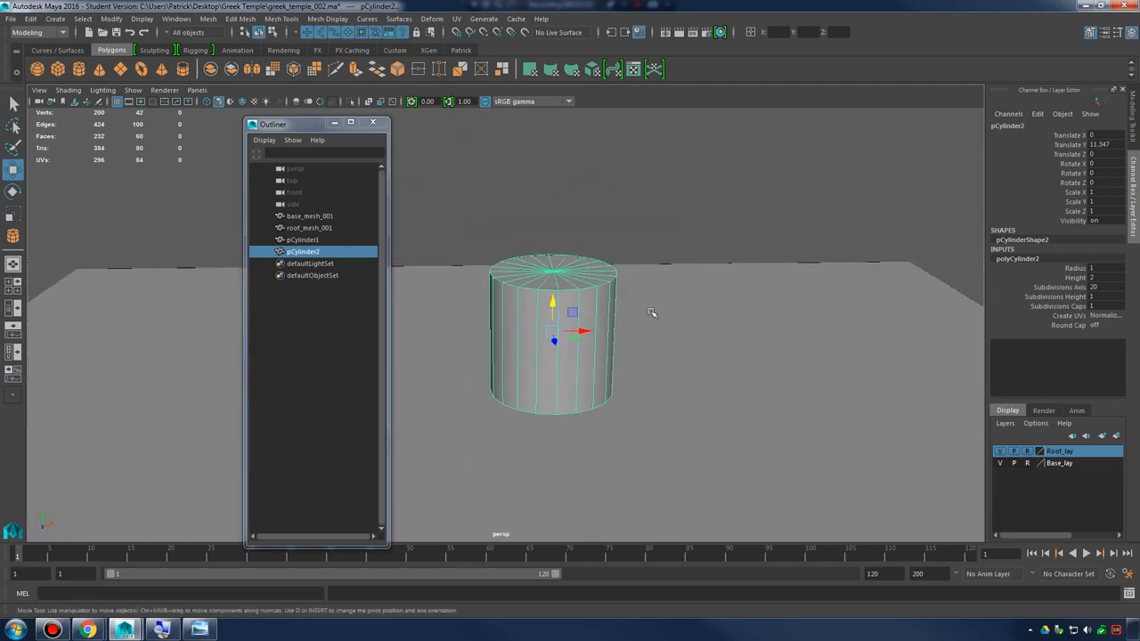
left_click_drag(656, 312, 632, 263, "alt")
right_click_drag(632, 263, 486, 279, "alt")
left_click_drag(784, 307, 725, 306, "alt")
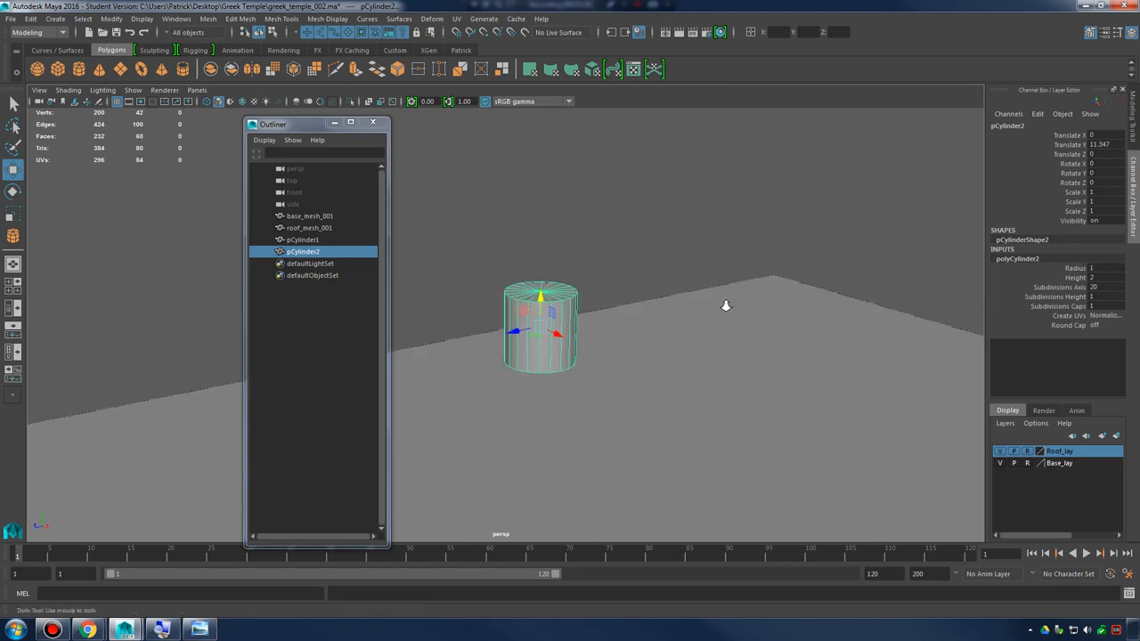
right_click_drag(725, 305, 490, 278, "alt")
middle_click_drag(641, 301, 727, 309, "alt")
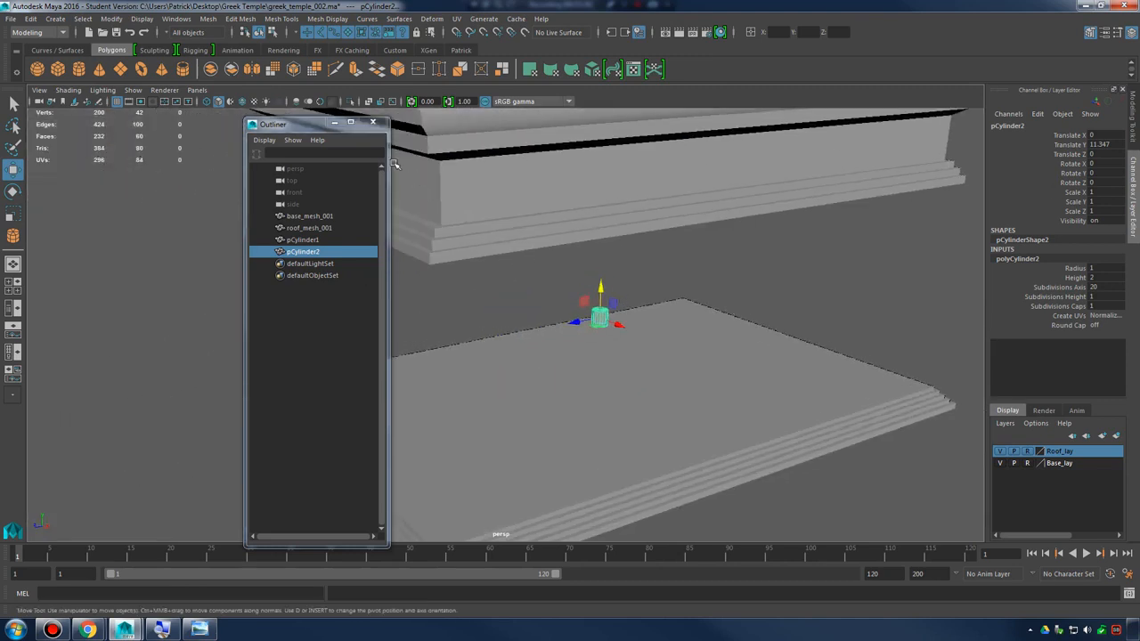
Minimise the Outliner and, in the top view, move the cylinder near the temple's positive X and Z corner, about X 18.8, Z 31
left_click(335, 122)
key("space")
key("space")
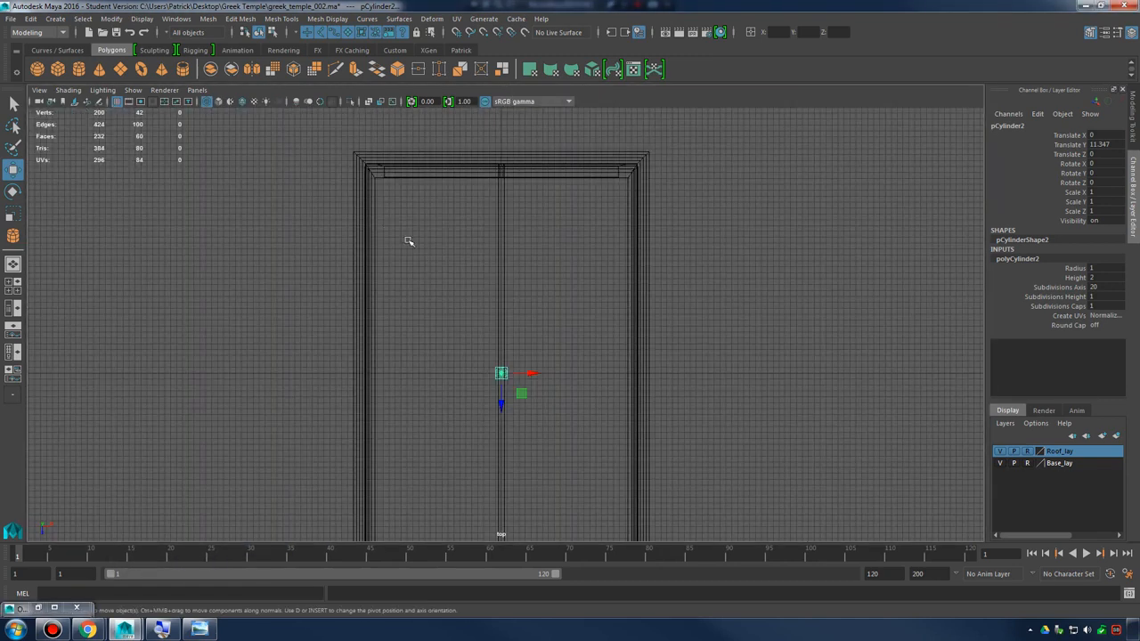
key("f")
key("space")
key("space")
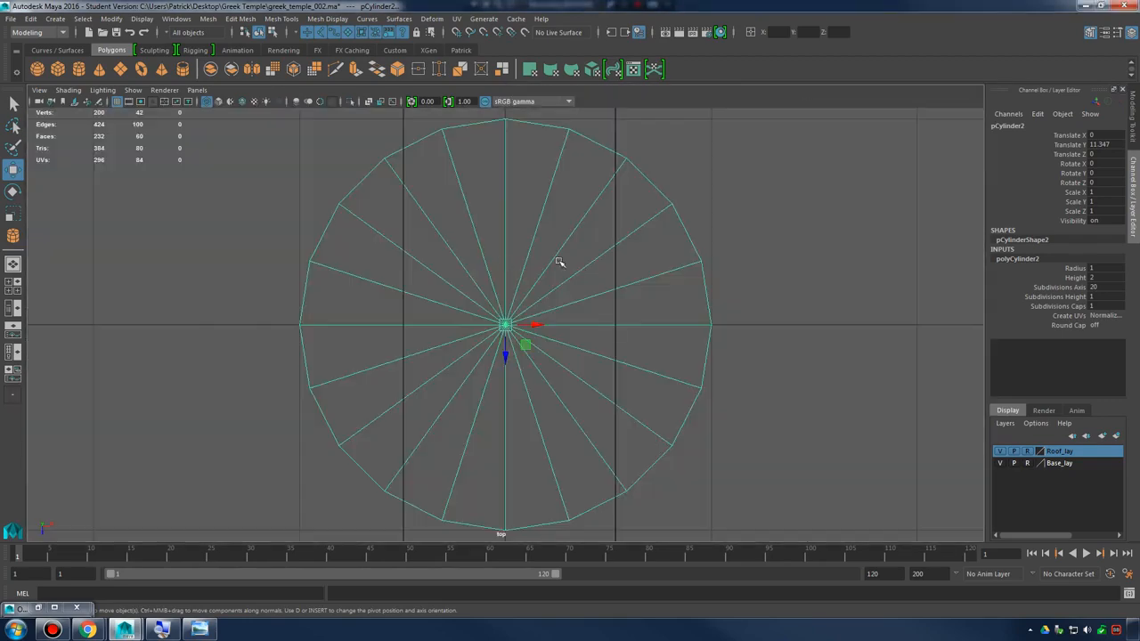
right_click_drag(559, 259, 316, 245, "alt")
right_click_drag(481, 265, 325, 260, "alt")
right_click_drag(555, 290, 427, 294, "alt")
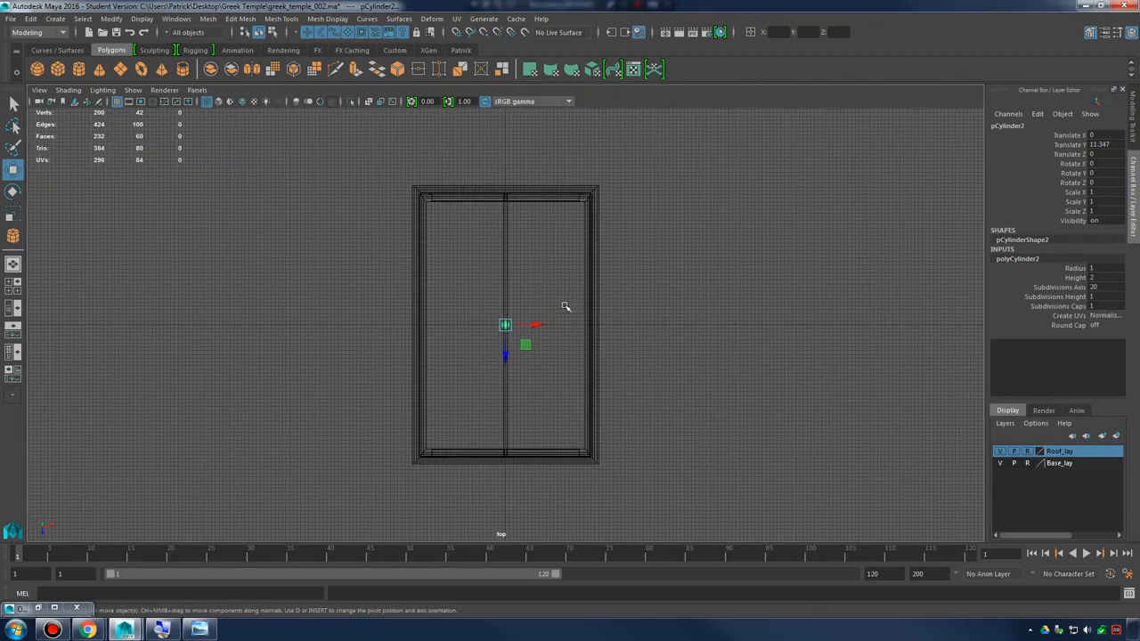
middle_click_drag(564, 308, 549, 265, "alt")
left_click_drag(489, 281, 516, 311)
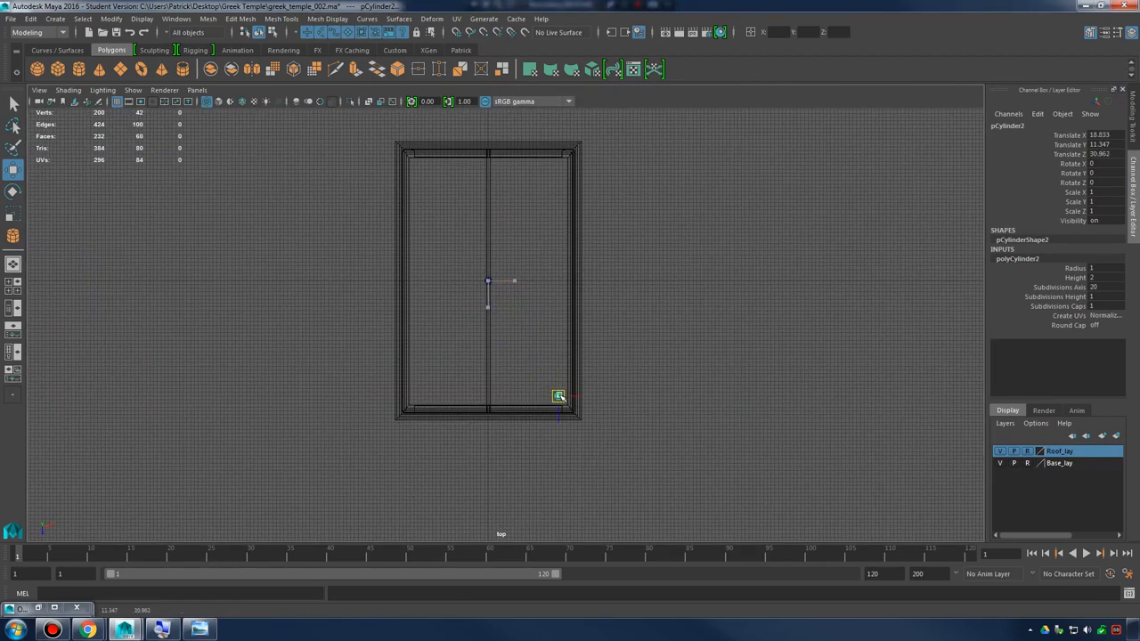
Nudge the cylinder closer to the corner, to about X 20.3, Z 32.2, and scale it up uniformly to about 1.53
key("f")
right_click_drag(636, 387, 545, 319, "alt")
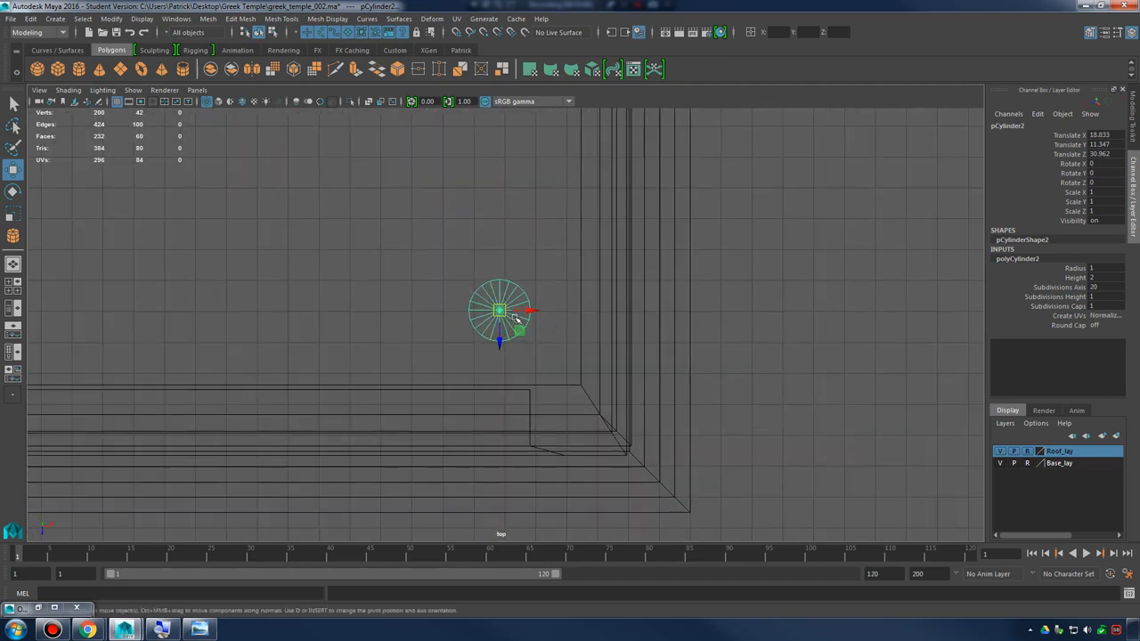
left_click_drag(500, 309, 523, 338)
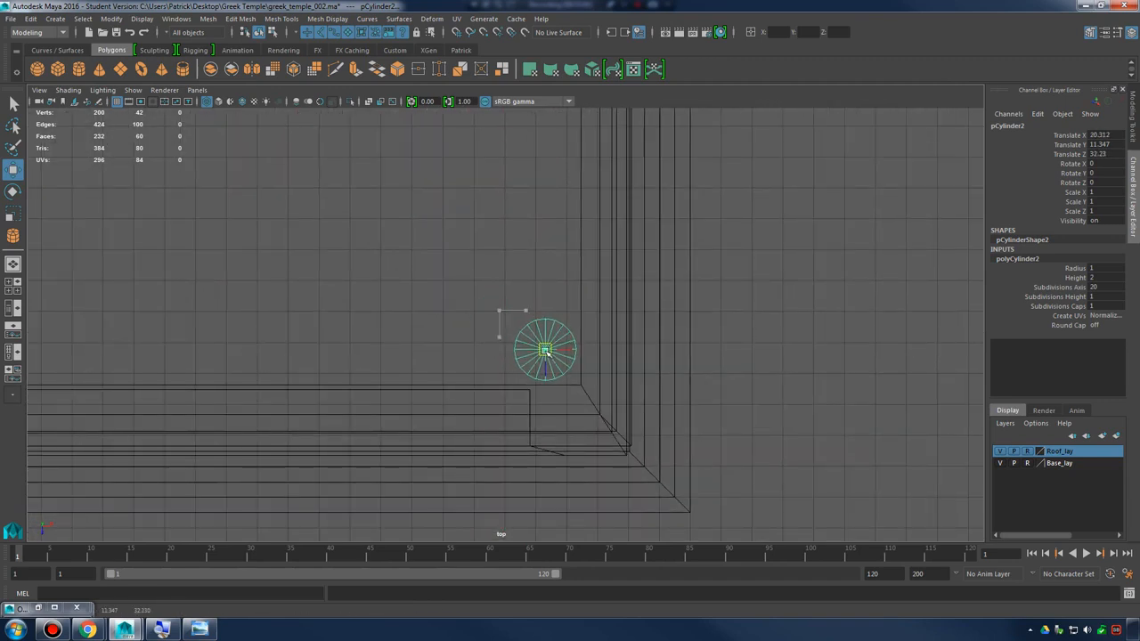
key("t")
key("r")
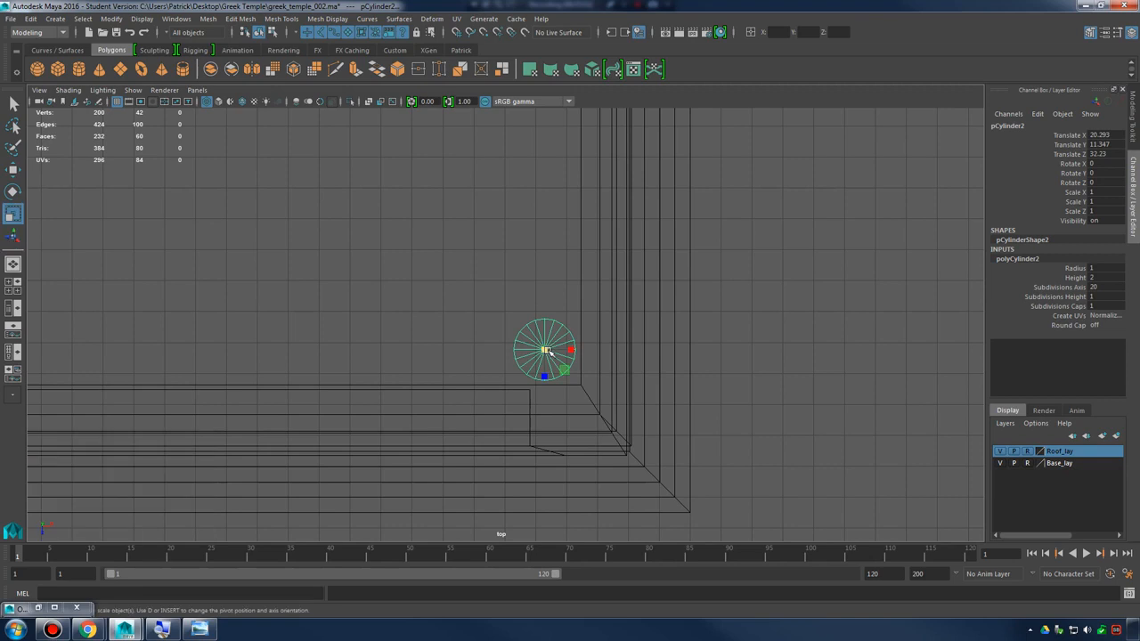
key("t")
key("r")
mouse_move(546, 352)
left_mouse_down()
mouse_move(583, 351)
mouse_move(526, 336)
mouse_move(534, 341)
left_mouse_up()
Position the cylinder at about X 19.85, Y 15.24, Z 31.83 and stretch it to a Y scale of about 9.87 as a column shaft
key("w")
key("space")
key("space")
left_click_drag(680, 271, 627, 303, "alt")
left_click_drag(486, 325, 443, 325, "alt")
left_click_drag(270, 326, 439, 255)
left_click_drag(385, 148, 517, 278)
key("r")
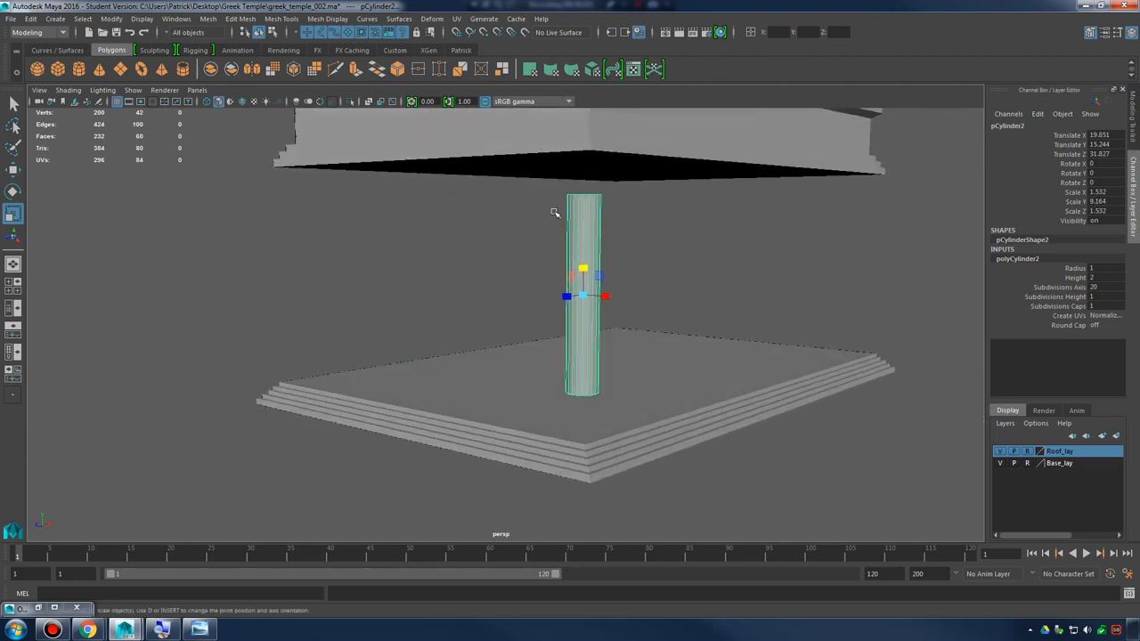
left_click_drag(586, 268, 598, 314)
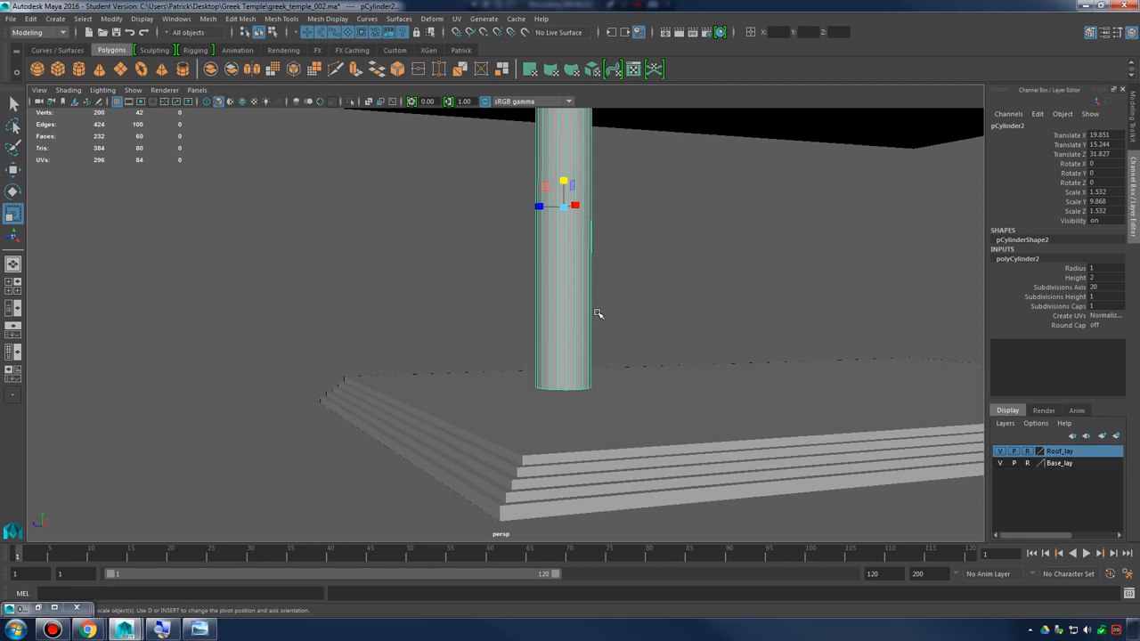
Switch the column shaft to face selection and select only the faces of its bottom cap
left_click_drag(594, 313, 564, 321, "alt")
right_click_drag(563, 321, 564, 326)
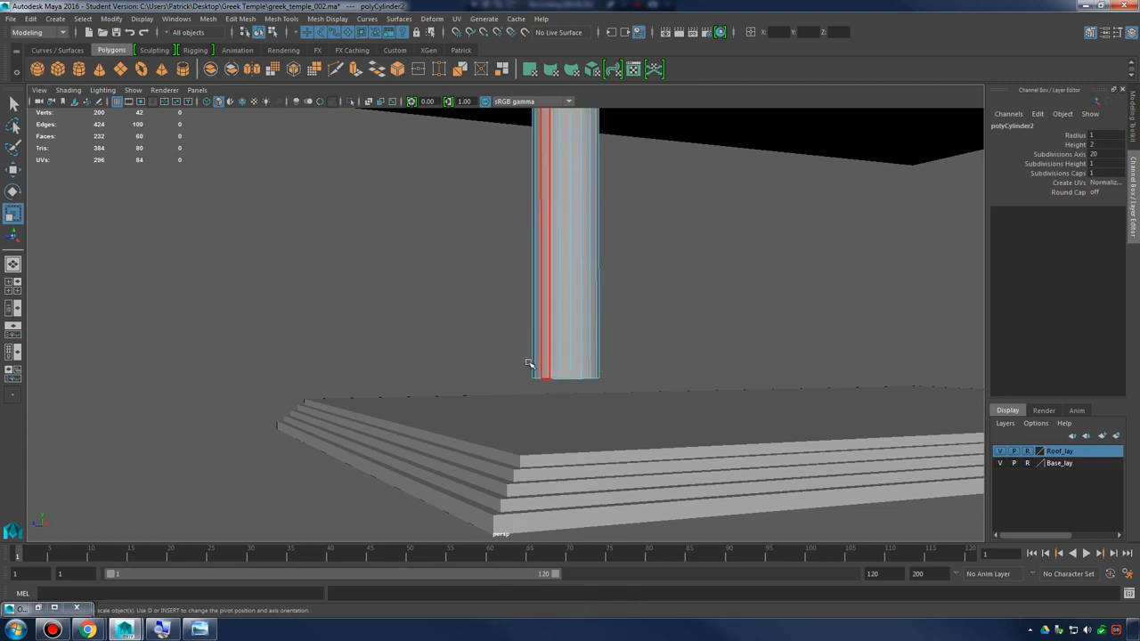
left_click_drag(475, 343, 692, 410)
left_click_drag(451, 219, 580, 285, "alt")
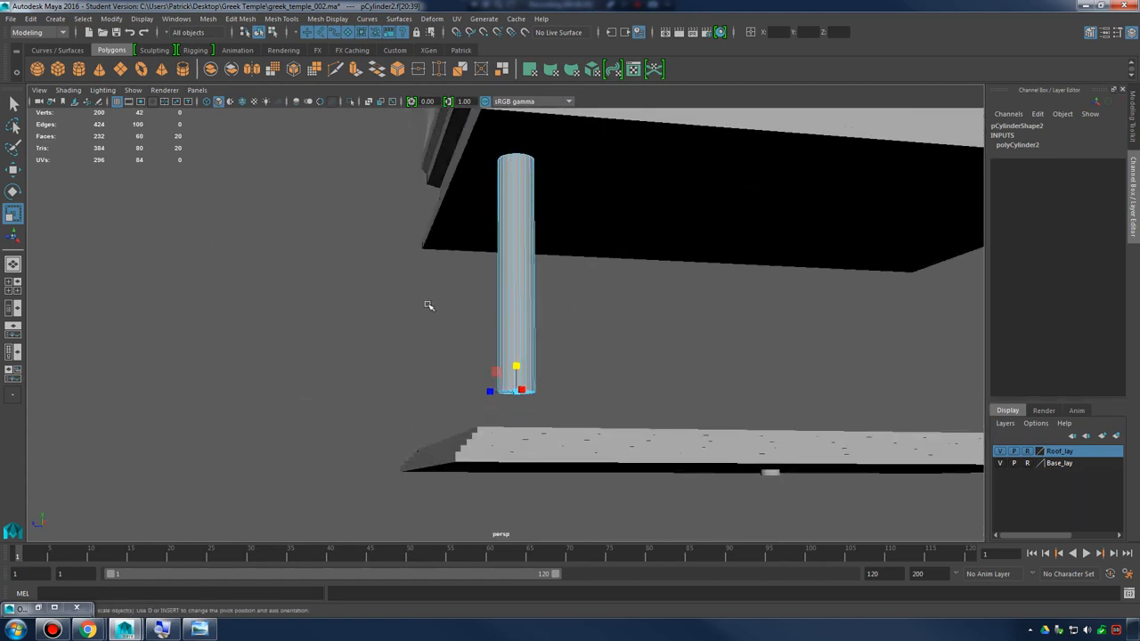
left_click_drag(397, 287, 644, 428)
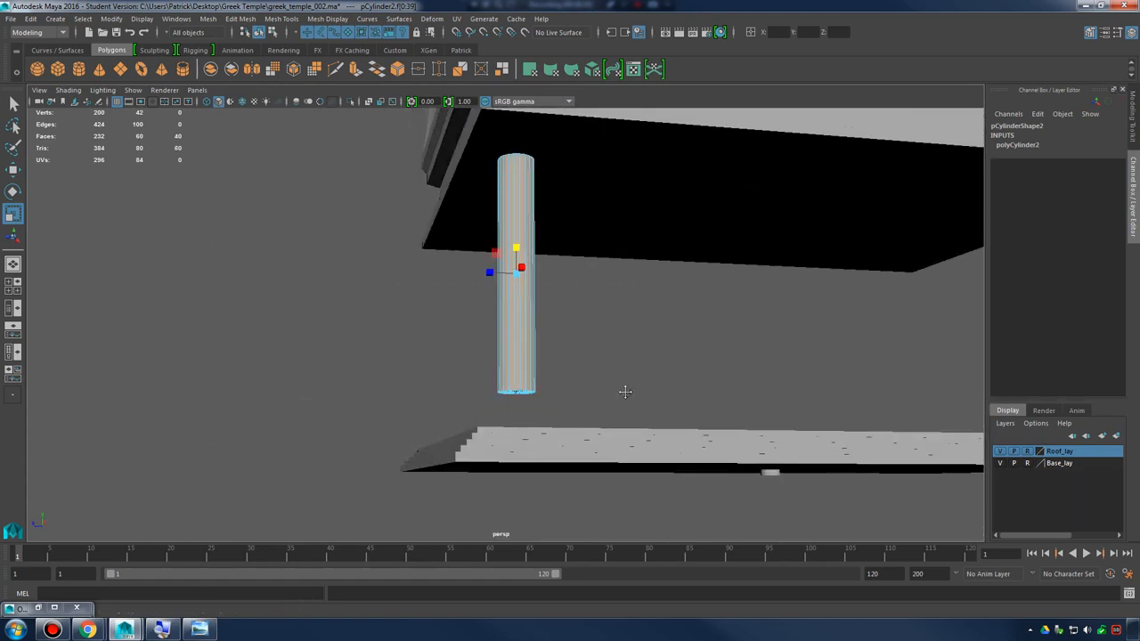
left_click_drag(623, 389, 706, 388, "alt")
right_click_drag(706, 388, 752, 389, "alt")
left_click_drag(534, 369, 517, 336, "alt")
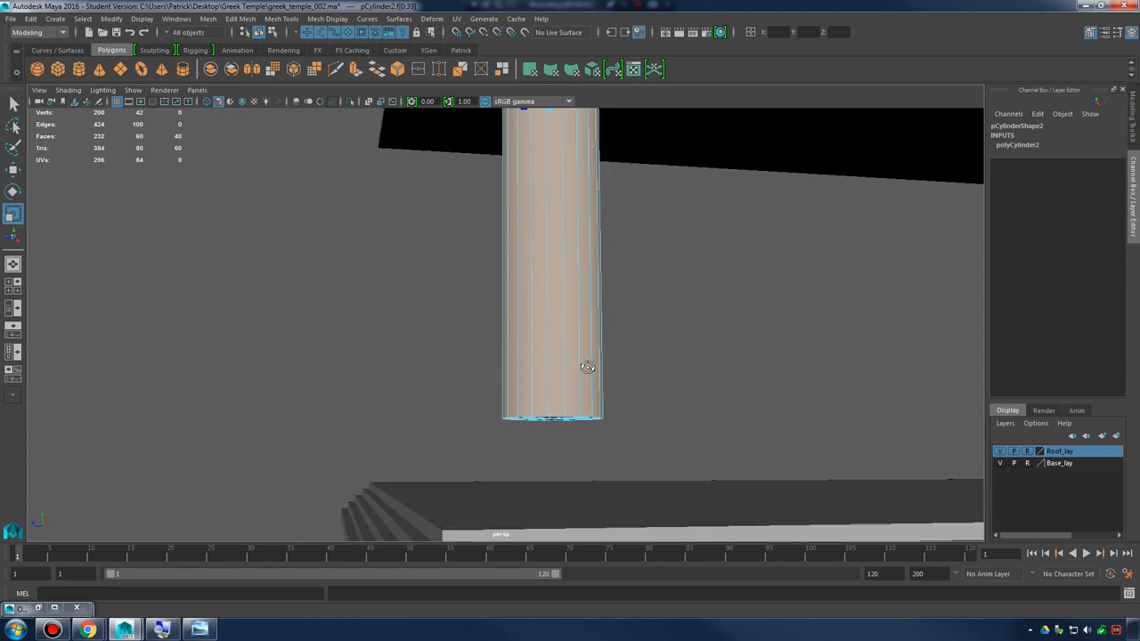
left_click_drag(384, 275, 761, 313, "ctrl")
left_click_drag(609, 350, 603, 313, "alt")
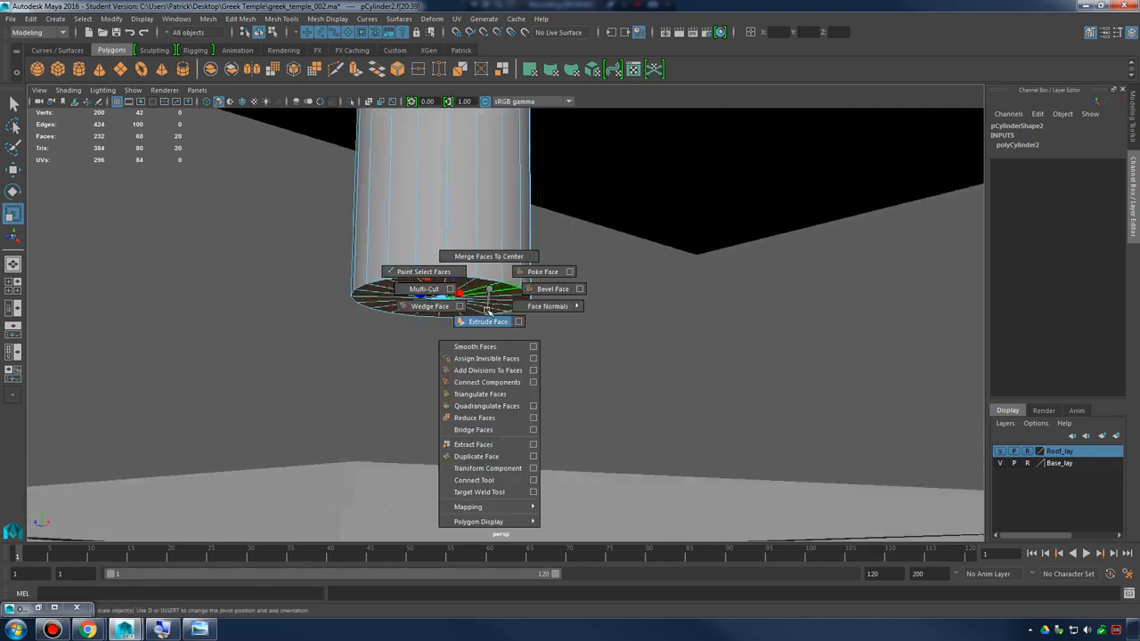
Extrude the column's bottom cap faces with an offset of -9.9 to flare them outward beyond the shaft
right_click_drag(486, 309, 488, 322, "shift")
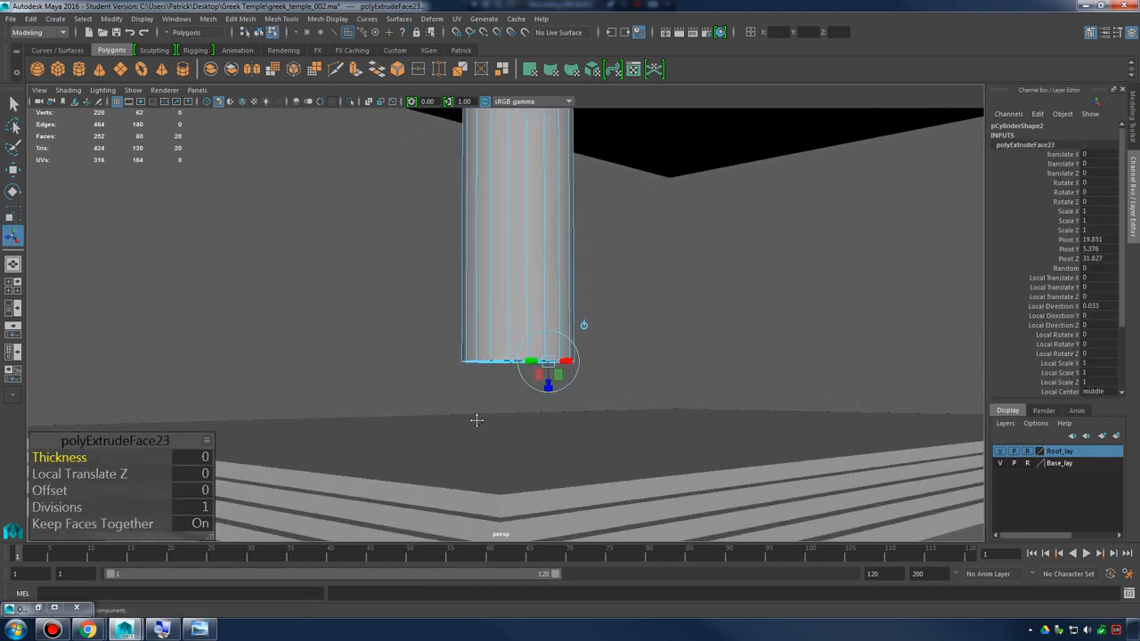
left_click_drag(476, 420, 311, 412, "alt")
left_click_drag(93, 489, 5, 481)
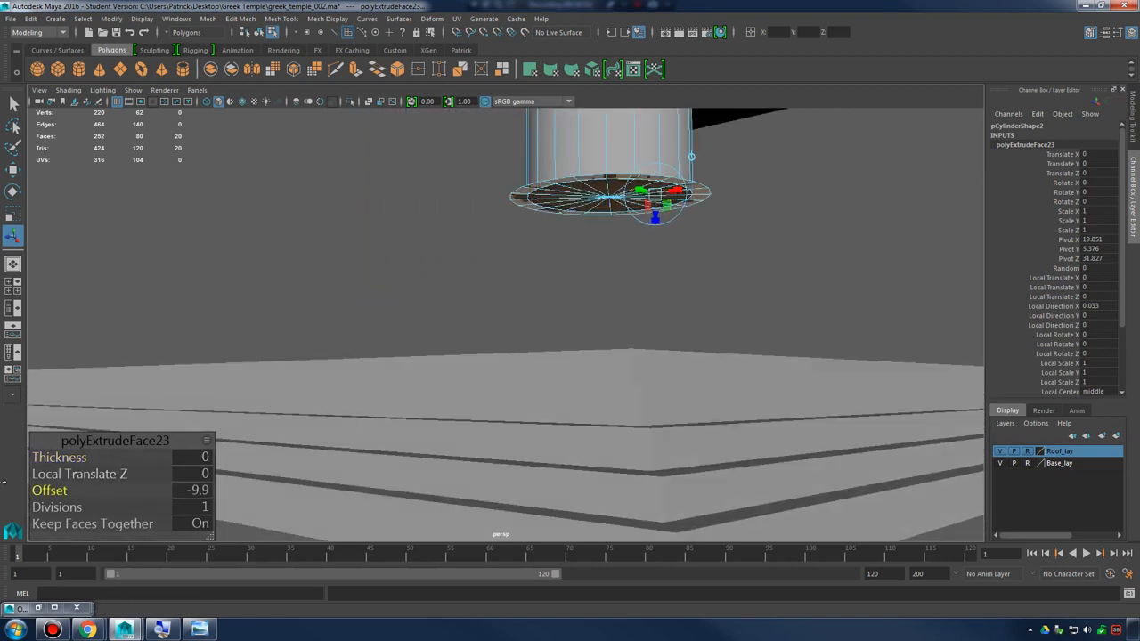
Lower the column's flared bottom faces slightly, then extrude them again and scale them outward into a flat rim
left_click_drag(624, 281, 544, 327, "alt")
key("w")
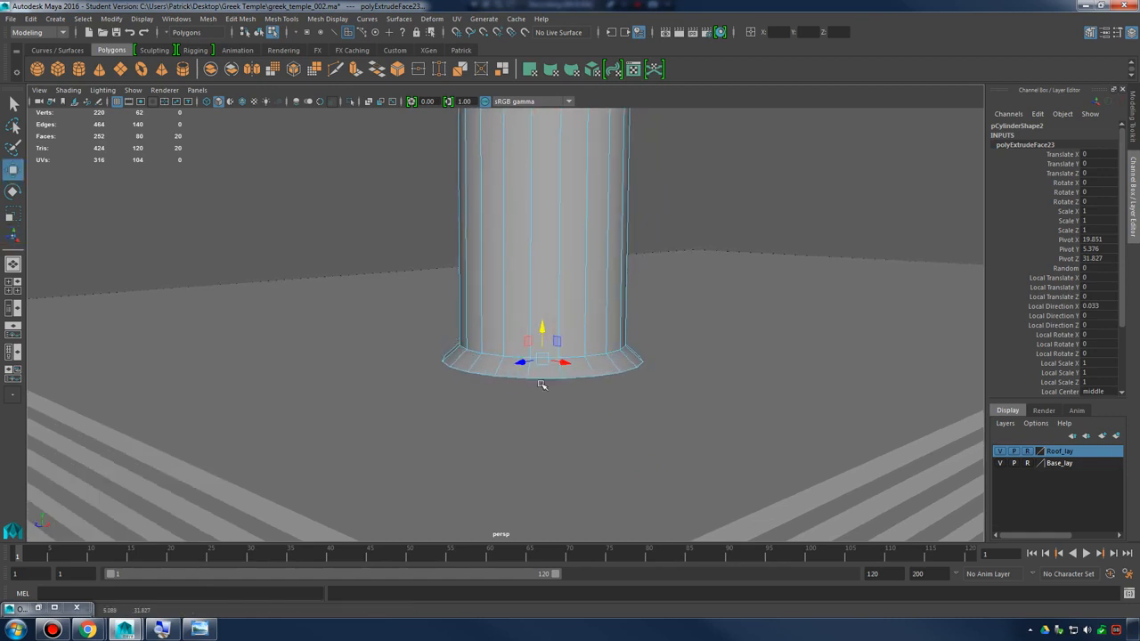
key("ctrl+e")
key("r")
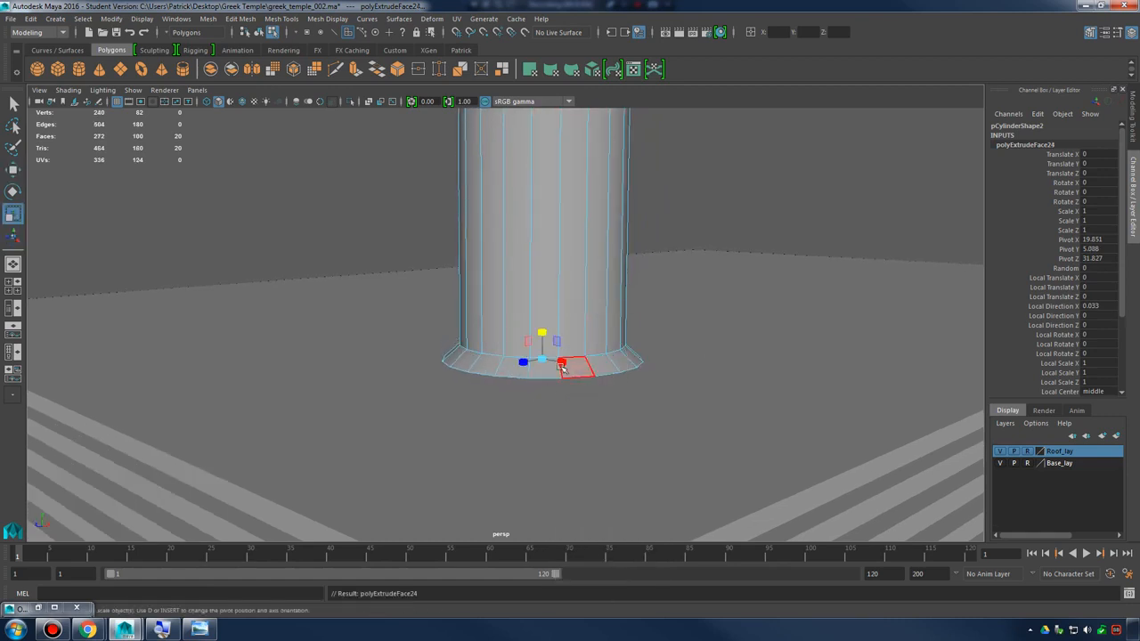
left_click_drag(553, 362, 591, 362)
key("w")
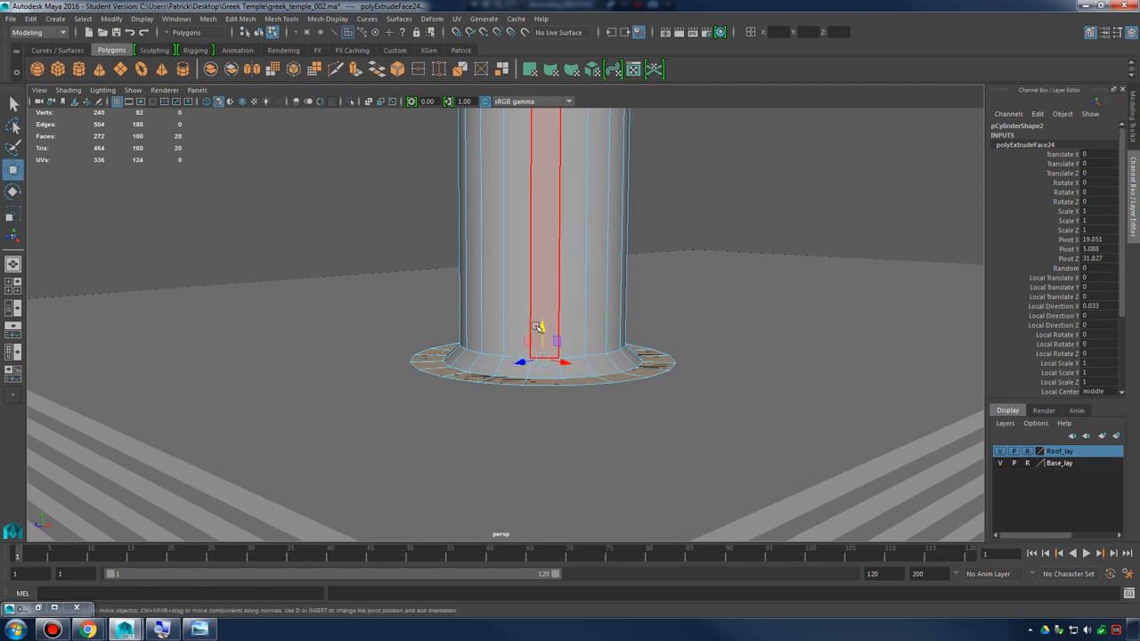
Extrude the rim's bottom faces and pull them straight down to form a short vertical band
left_click(540, 334)
key("ctrl+z")
mouse_move(541, 330)
left_mouse_down()
mouse_move(542, 351)
mouse_move(547, 329)
left_mouse_up()
right_click_drag(593, 365, 592, 396, "shift")
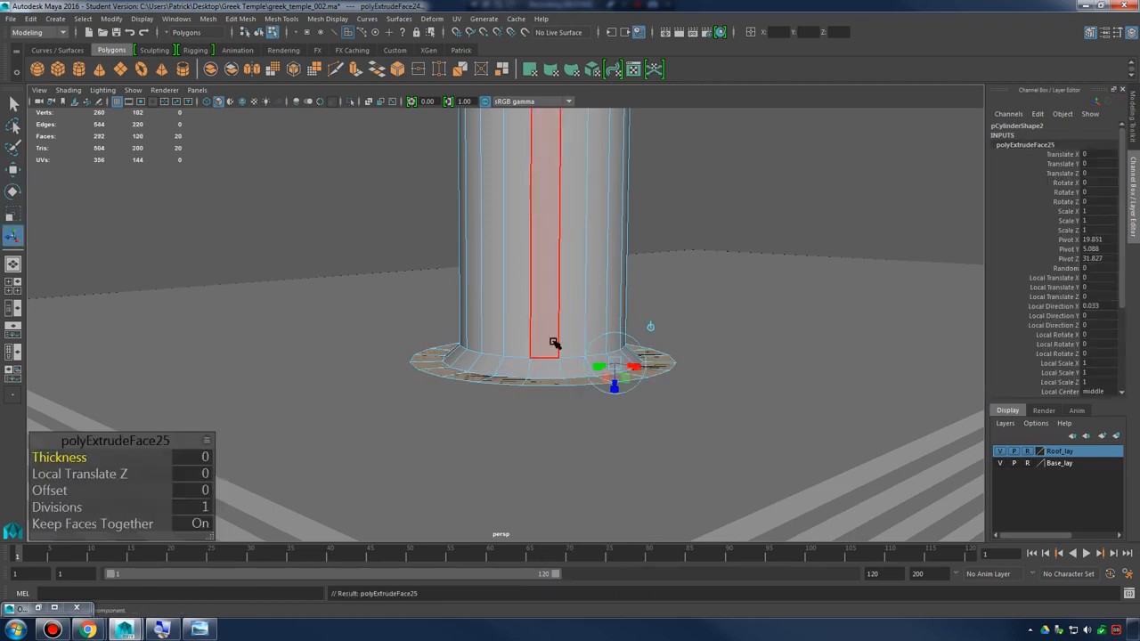
key("w")
left_click_drag(543, 329, 607, 369)
Extrude the band's bottom faces, lower them and scale them wider to form a tall bell-shaped base section
right_click_drag(595, 361, 593, 392, "shift")
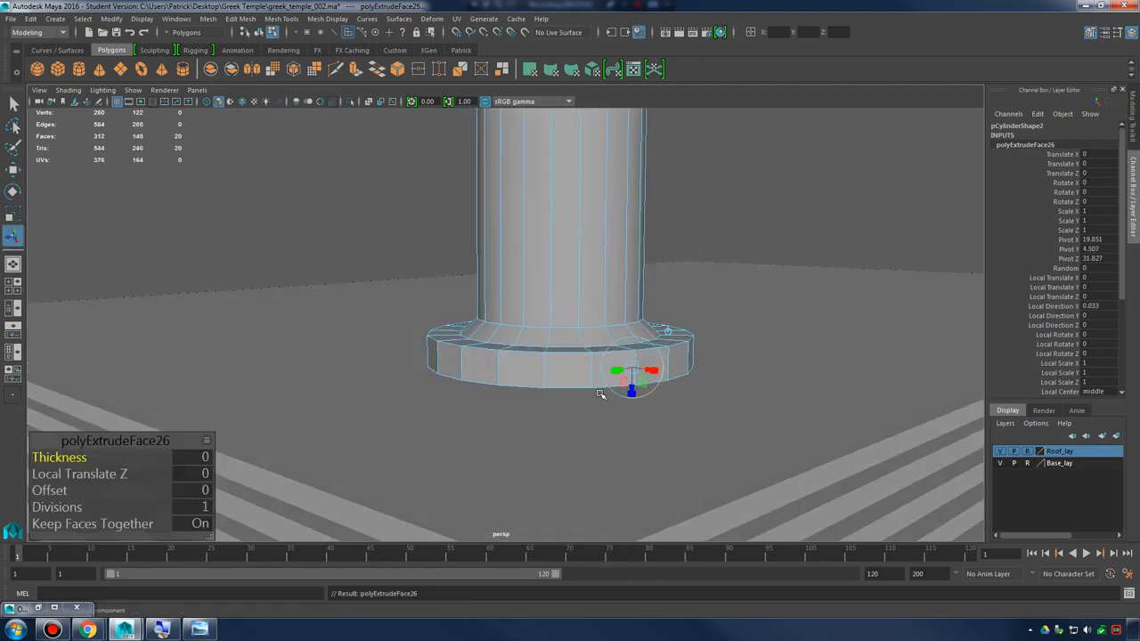
key("r")
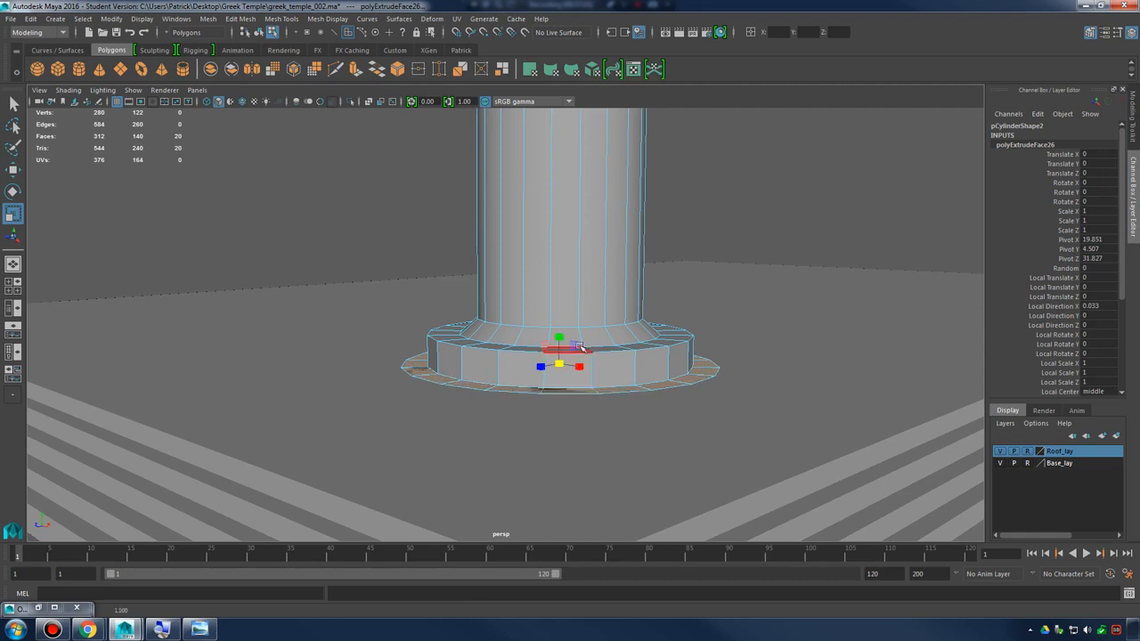
key("w")
left_click_drag(561, 335, 561, 440)
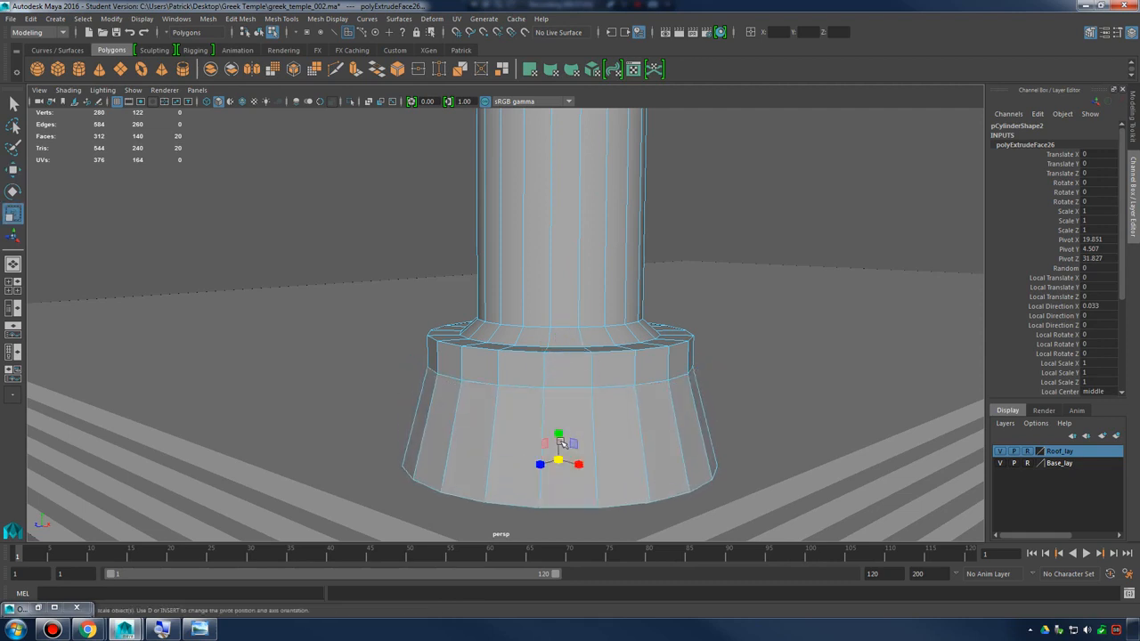
left_click_drag(654, 422, 682, 331, "alt")
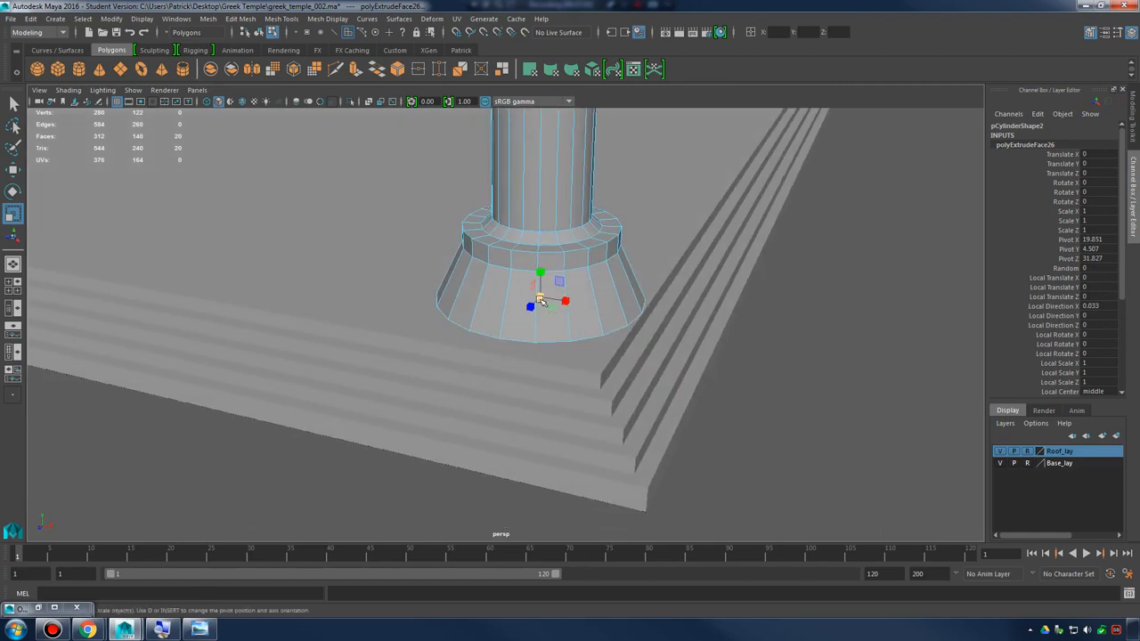
left_click_drag(540, 300, 654, 299)
key("f")
right_click_drag(662, 295, 662, 327, "shift")
Extrude the bell's bottom faces outward by about 1.2, then extrude again and pull down to form a round foot
left_click_drag(662, 326, 678, 350, "alt")
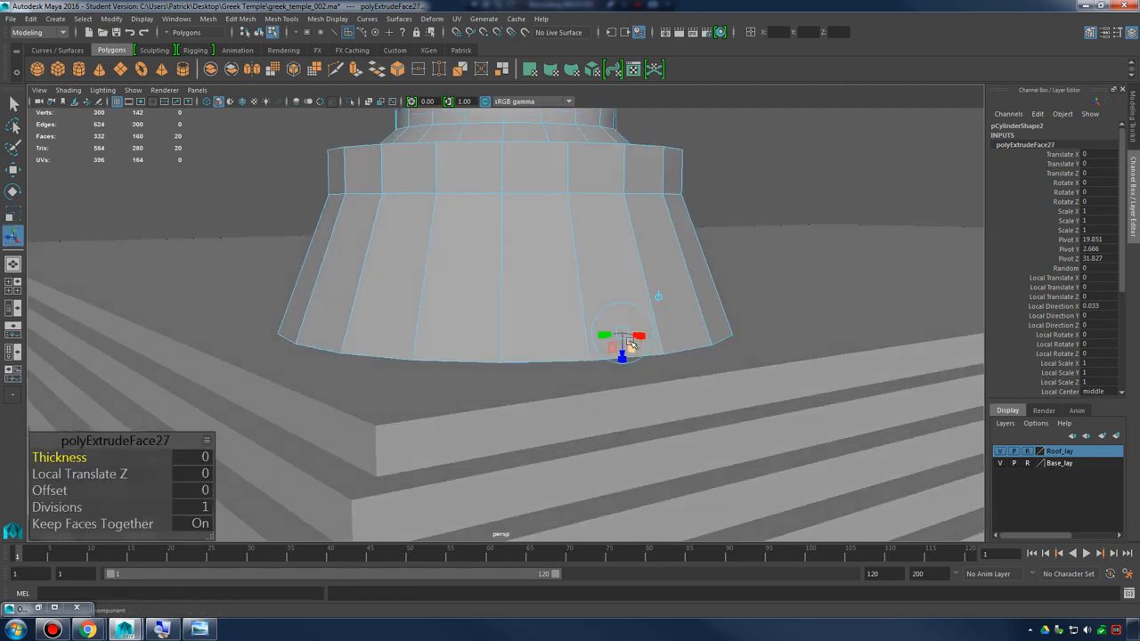
key("r")
left_click_drag(537, 325, 572, 326)
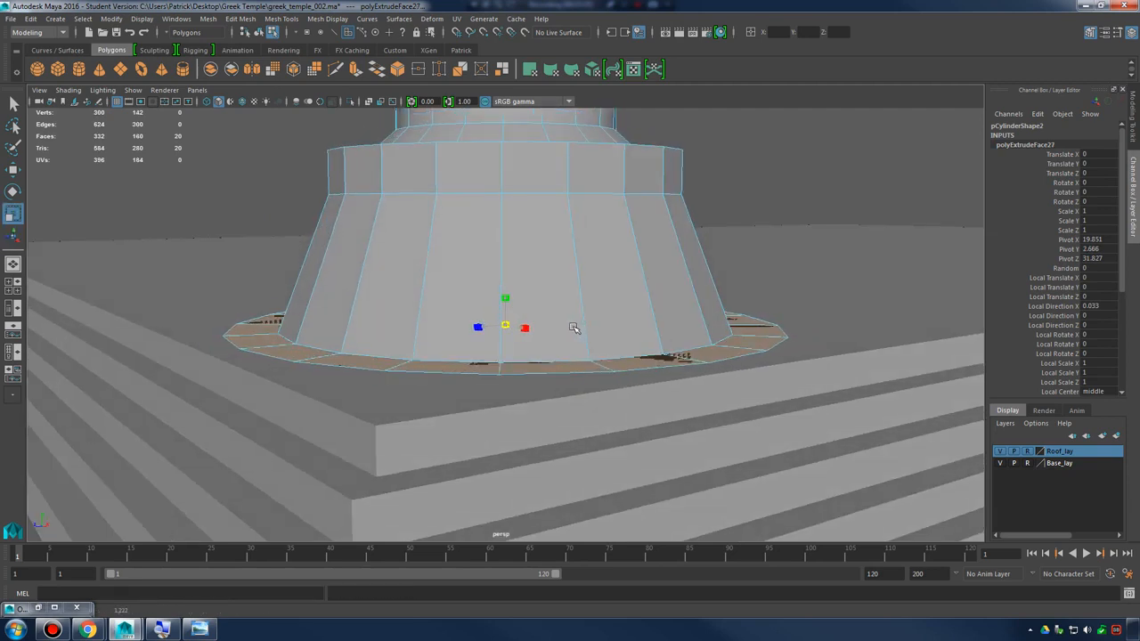
right_click_drag(526, 339, 543, 364, "shift")
key("w")
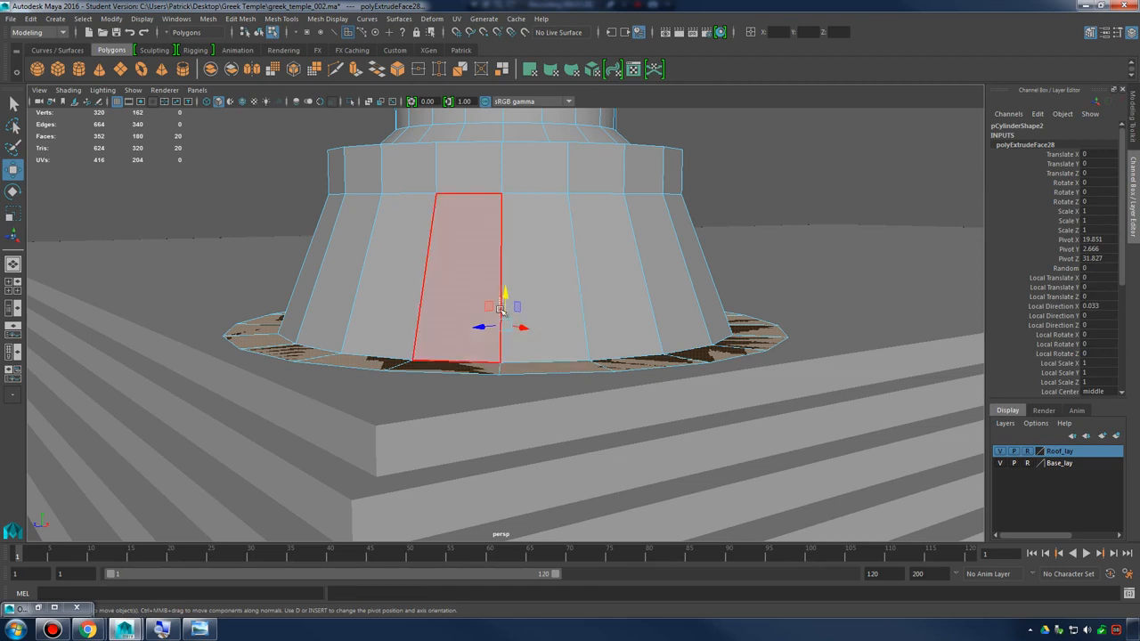
left_click_drag(505, 297, 509, 331)
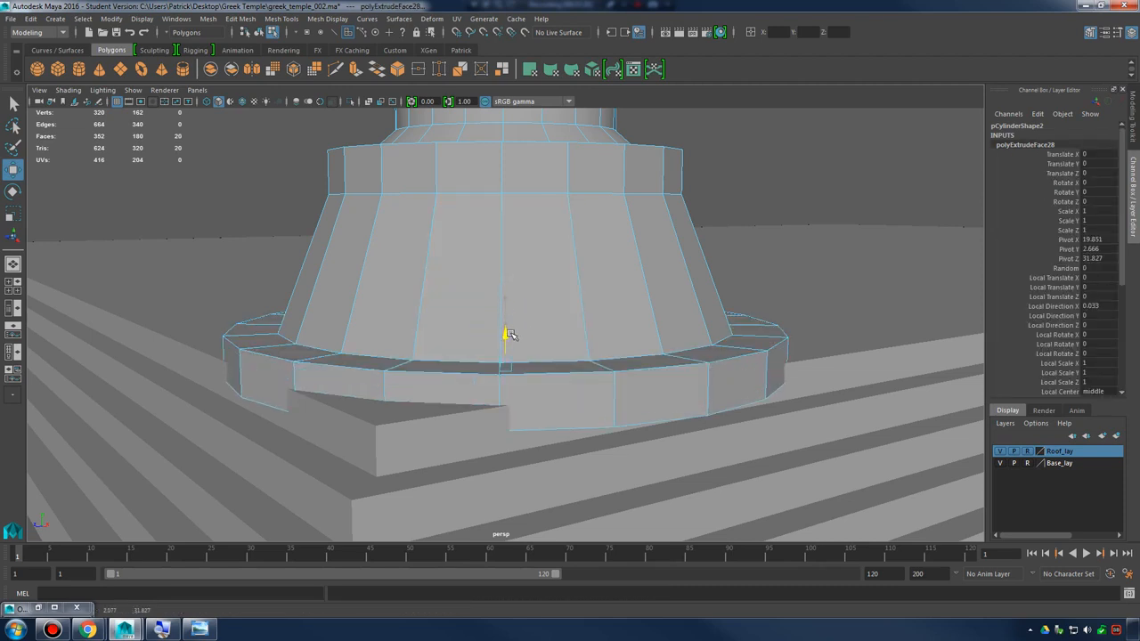
Return the column to object selection, scale it to about 1.307, 8.415, 1.307 and move it to about X 19.13, Y 13.45, Z 31.42
right_click_drag(516, 338, 481, 294, "alt")
left_click_drag(480, 289, 525, 322, "alt")
right_click_drag(537, 288, 477, 287)
left_click(619, 255)
left_click(478, 287)
left_click_drag(477, 286, 384, 281, "alt")
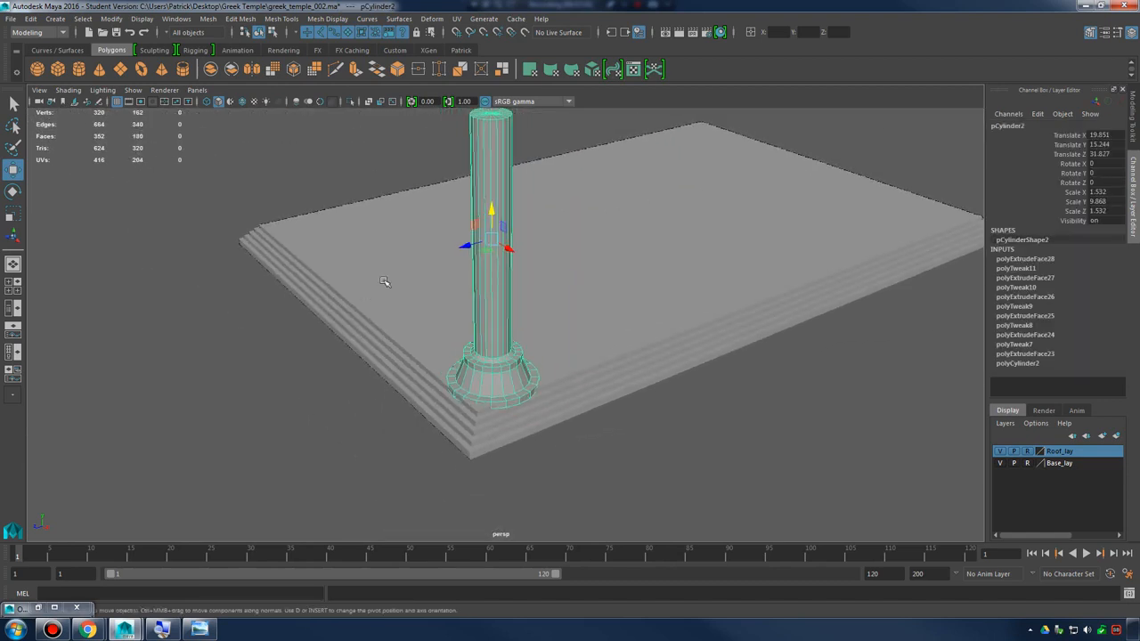
left_click_drag(485, 254, 564, 296, "alt")
key("r")
key("w")
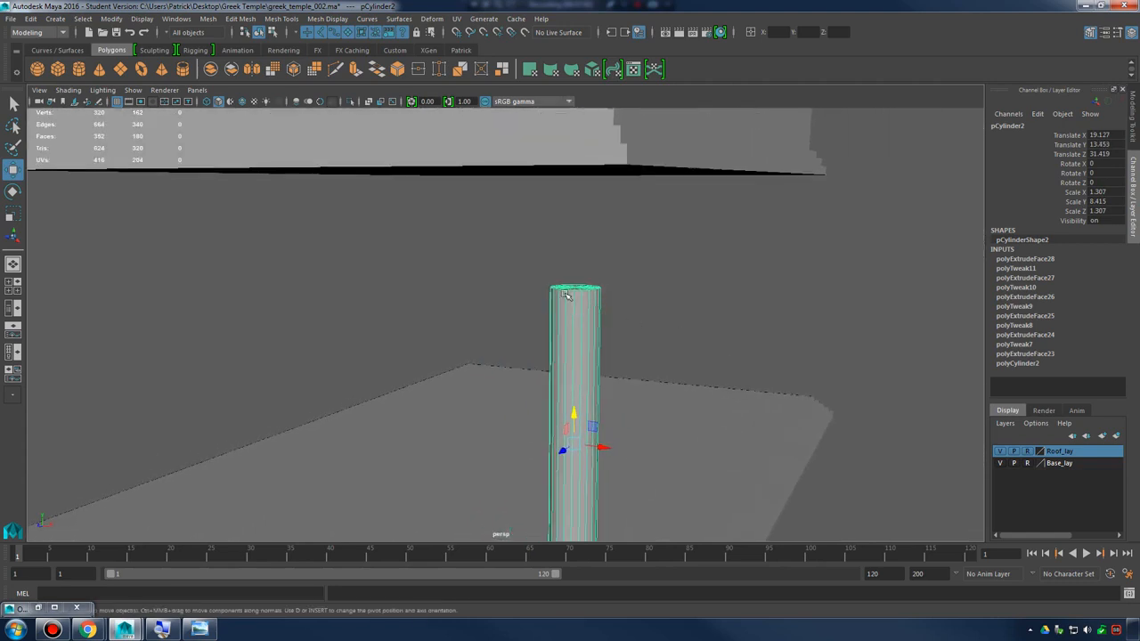
Try to raise the side faces of the column shaft toward the roof
right_click_drag(564, 295, 572, 319)
left_click_drag(700, 356, 692, 343, "alt")
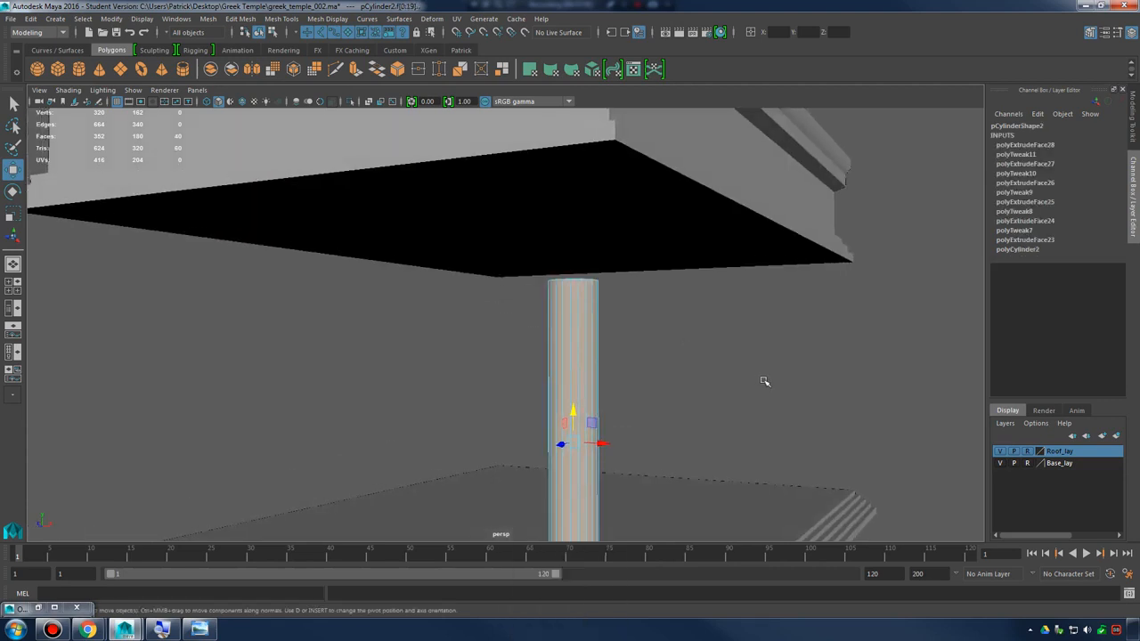
right_click_drag(763, 382, 584, 312, "alt")
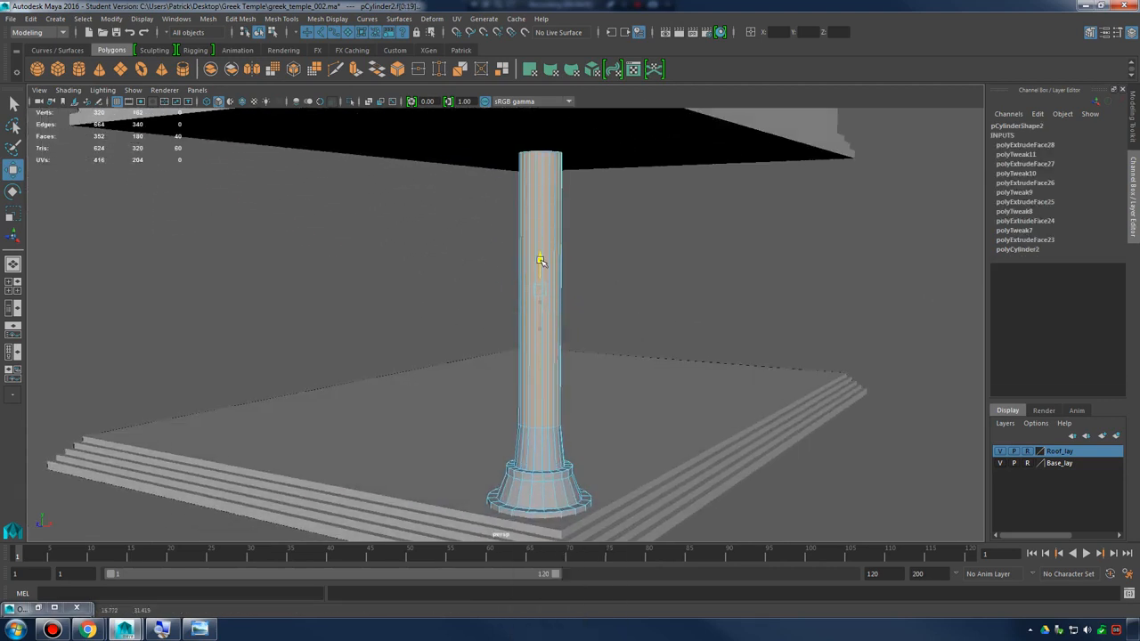
key("ctrl+z")
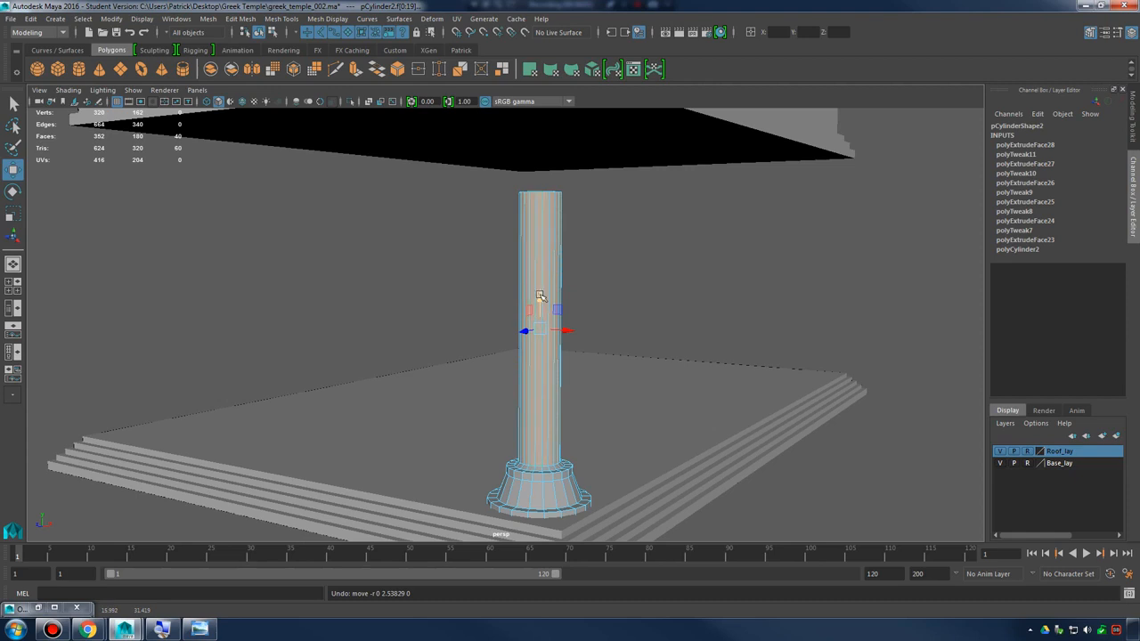
key("ctrl+z")
Select only the column's top cap faces, extrude them into an outward flare, then extrude again and scale them wider
left_click_drag(392, 316, 623, 471, "ctrl")
left_click_drag(633, 356, 621, 412, "alt")
right_click_drag(621, 412, 721, 448, "alt")
left_click_drag(643, 341, 569, 341, "alt")
left_click_drag(570, 277, 513, 325, "alt")
key("ctrl+e")
key("w")
key("ctrl+e")
key("r")
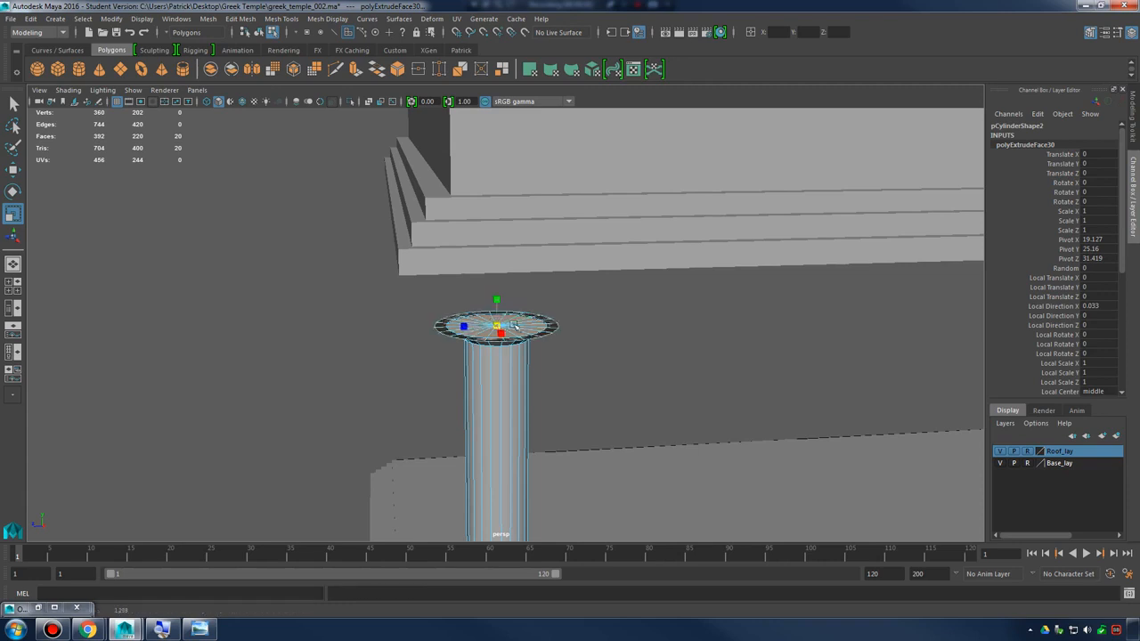
Extrude the widened top faces and raise them to form the first ring of the capital
key("ctrl+e")
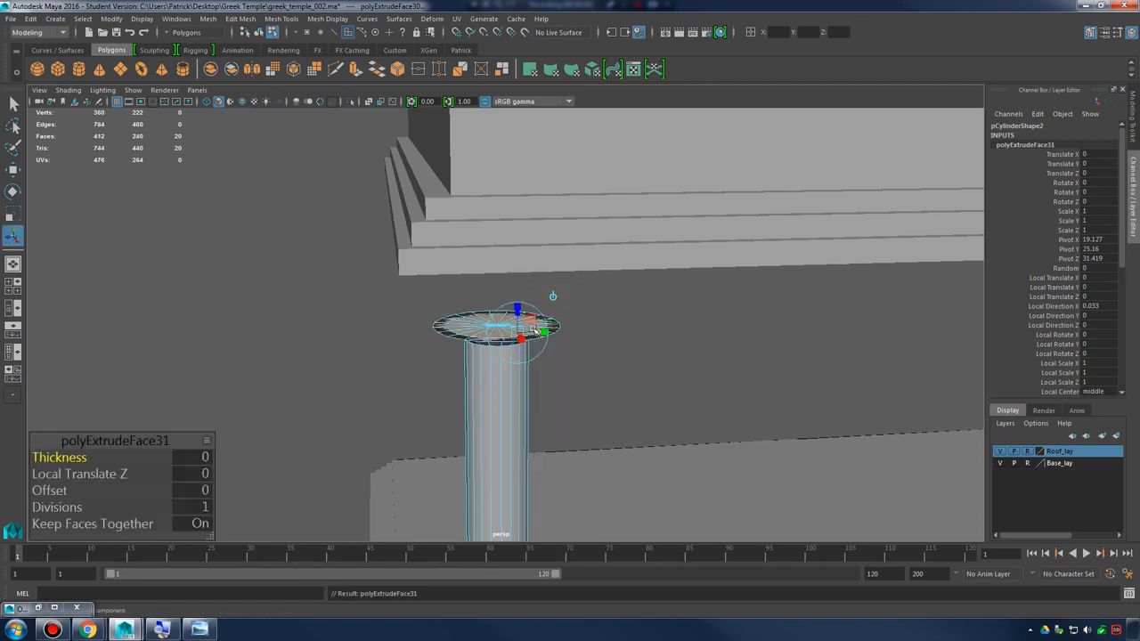
key("w")
left_click_drag(497, 296, 499, 283)
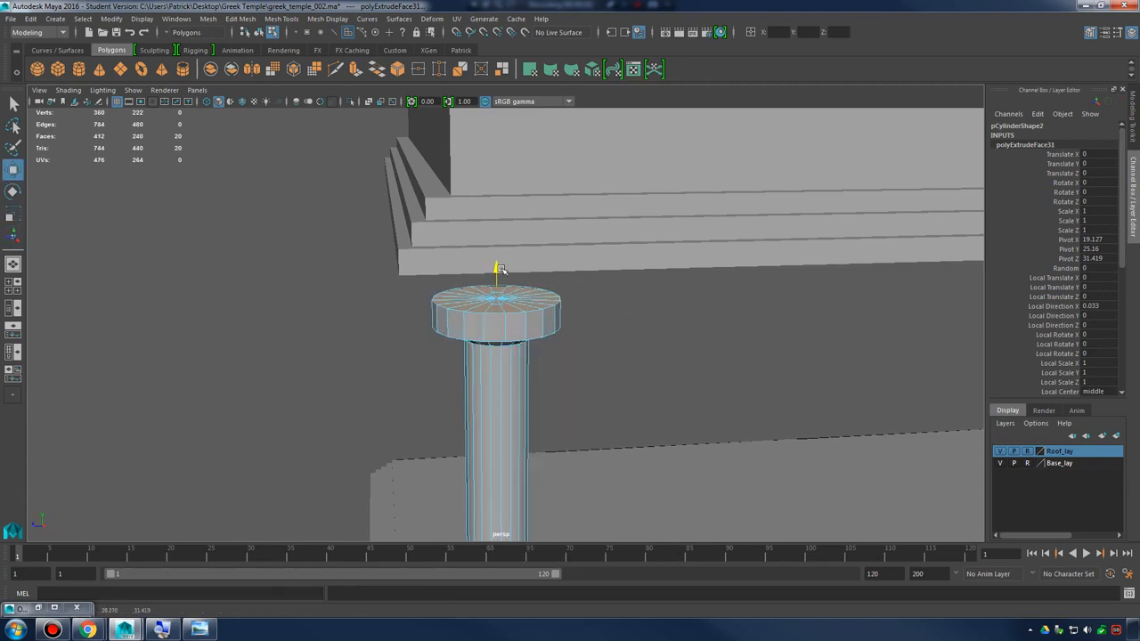
Extrude the ring's top faces outward and raise a further extrusion to form a wider second ring
key("ctrl+e")
key("r")
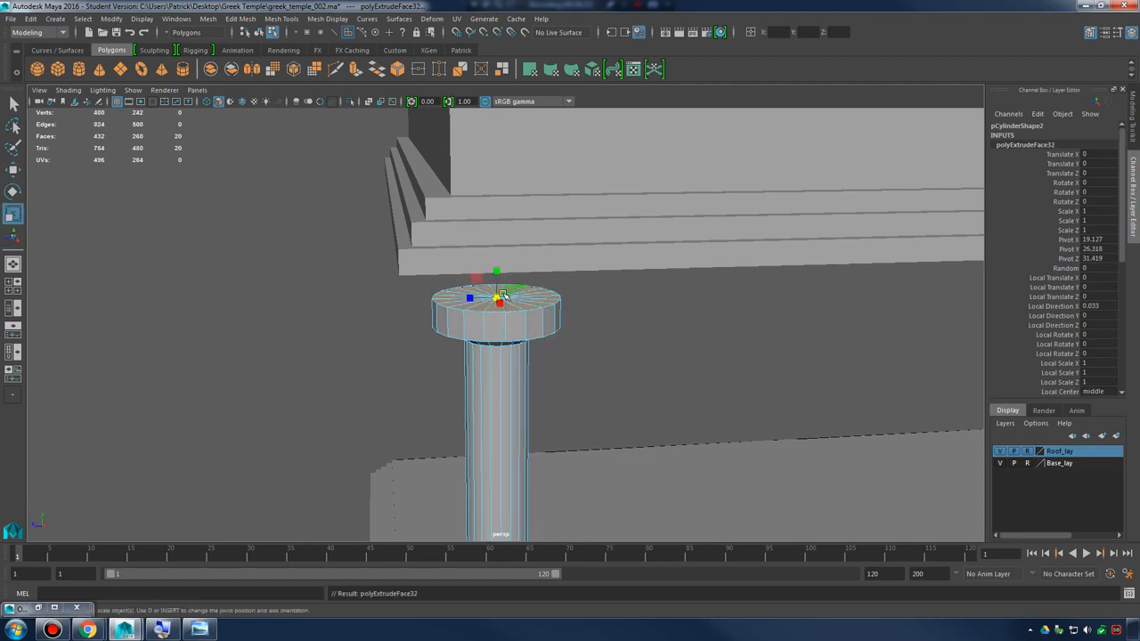
right_click_drag(540, 295, 544, 327, "shift")
left_click_drag(550, 335, 560, 278, "alt")
key("w")
mouse_move(499, 241)
left_mouse_down()
mouse_move(507, 206)
mouse_move(512, 240)
mouse_move(501, 223)
left_mouse_up()
Extrude the second ring's top faces outward, raise a thin top slab to the roof's underside, and return to object selection
right_click_drag(532, 267, 532, 299, "shift")
key("r")
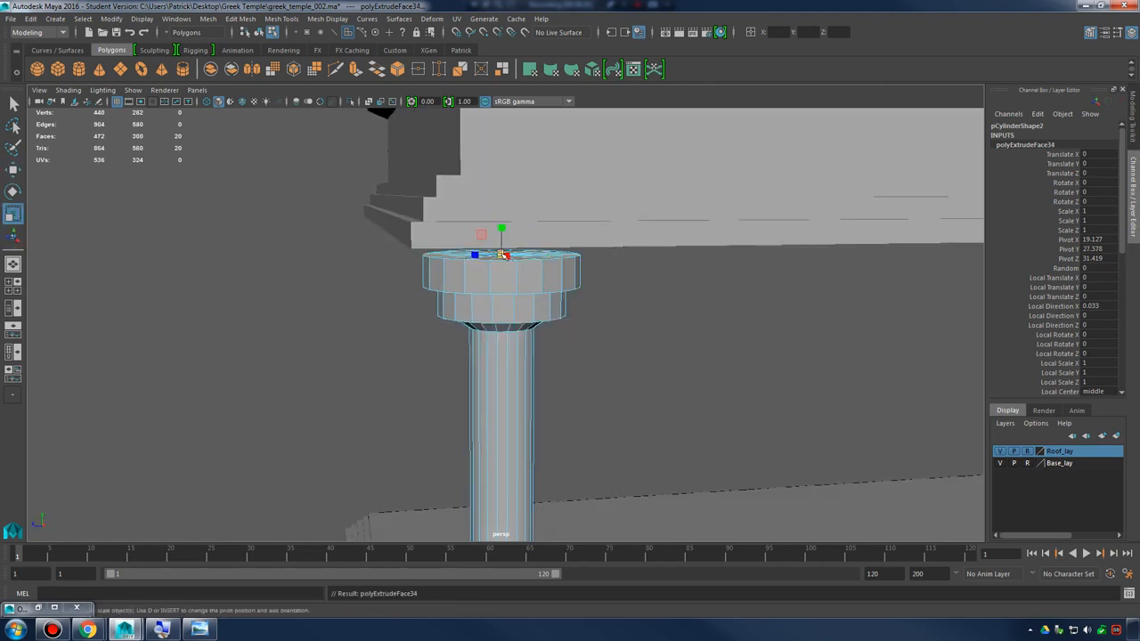
left_click_drag(503, 256, 535, 235, "alt")
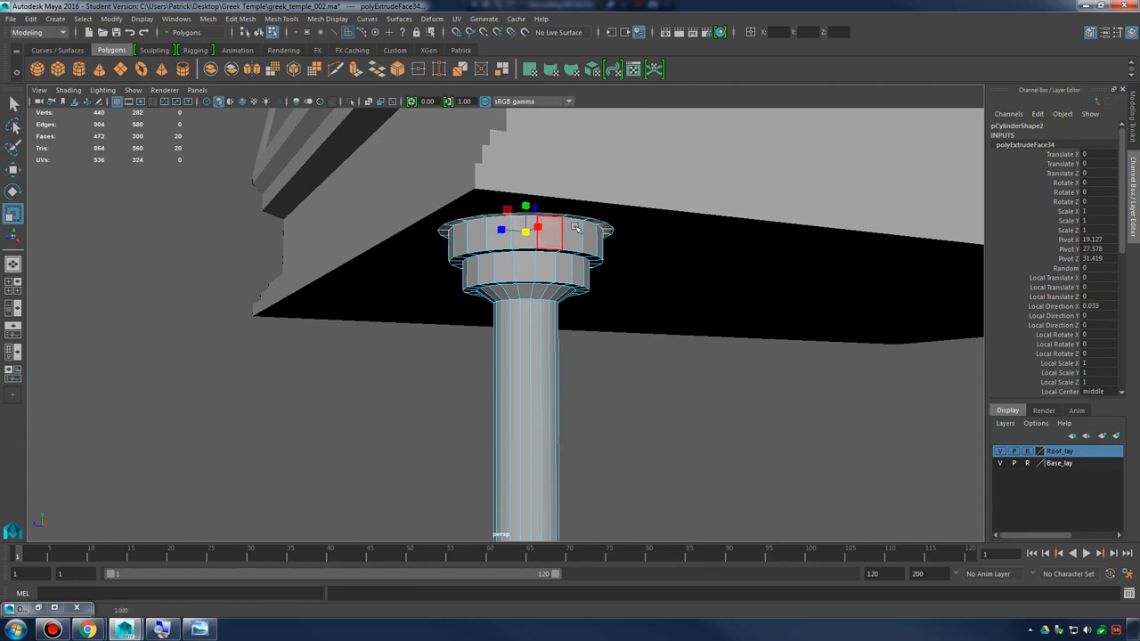
right_click_drag(575, 228, 605, 218, "shift")
key("w")
scroll(552, 333, "down", 4)
left_click_drag(552, 333, 681, 383, "alt")
left_click(701, 397)
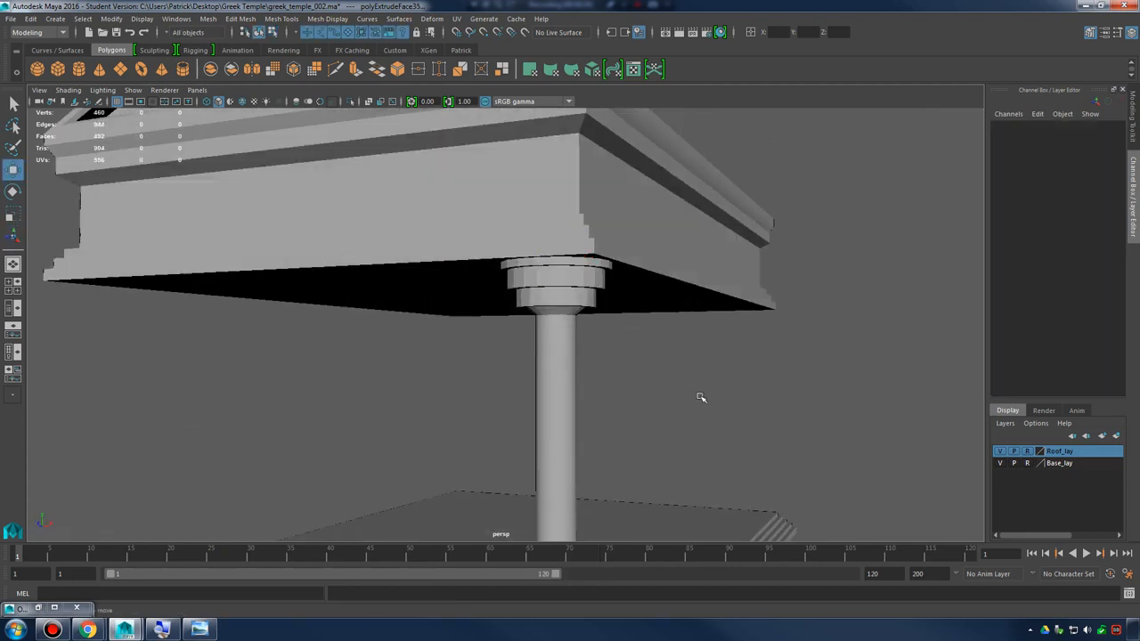
Examine the column's capital, shaft and base from several angles, checking the fit between the roof and the stepped base
scroll(623, 374, "down", 5)
left_click_drag(574, 352, 634, 433, "alt")
middle_click_drag(591, 458, 596, 386, "alt")
scroll(614, 388, "up", 5)
left_click_drag(717, 418, 555, 323, "alt")
left_click(587, 336)
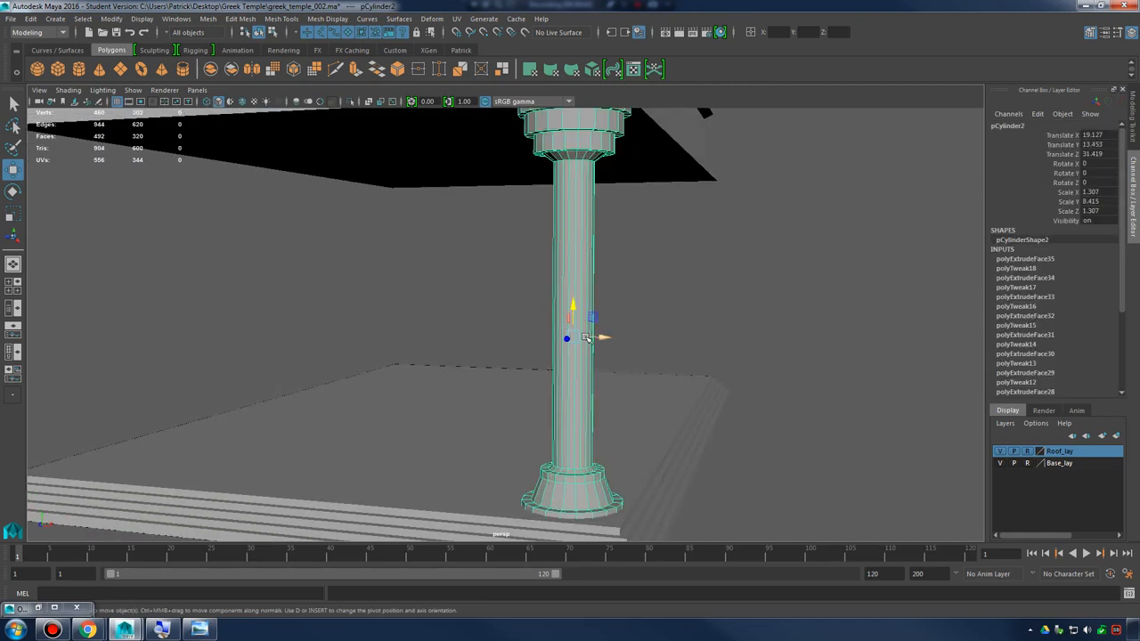
left_click(673, 310)
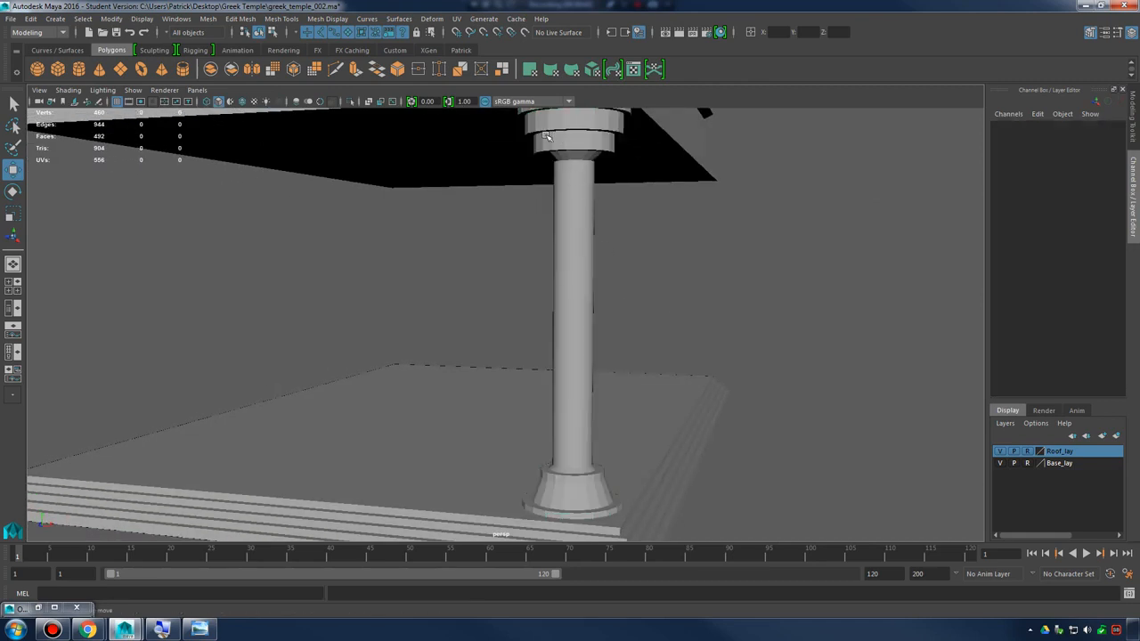
left_click_drag(598, 356, 615, 371, "alt")
middle_click_drag(615, 371, 570, 228, "alt")
right_click_drag(570, 228, 652, 418, "alt")
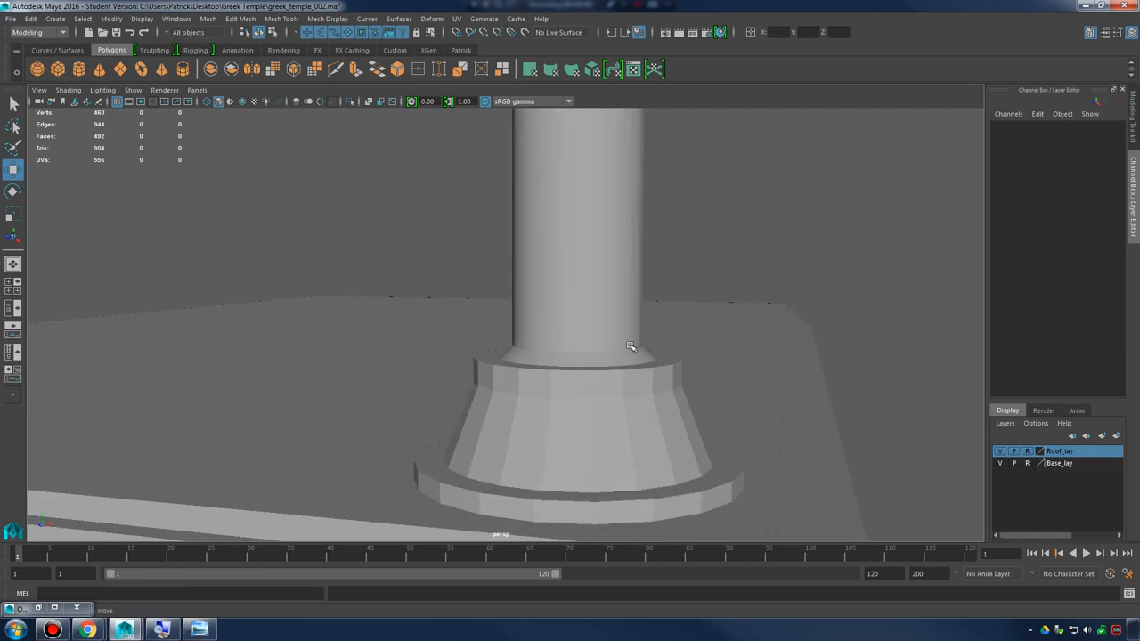
right_click_drag(633, 348, 509, 248, "alt")
middle_click_drag(510, 247, 531, 394, "alt")
right_click_drag(532, 395, 545, 234, "alt")
middle_click_drag(545, 233, 570, 392, "alt")
left_click_drag(569, 391, 622, 320, "alt")
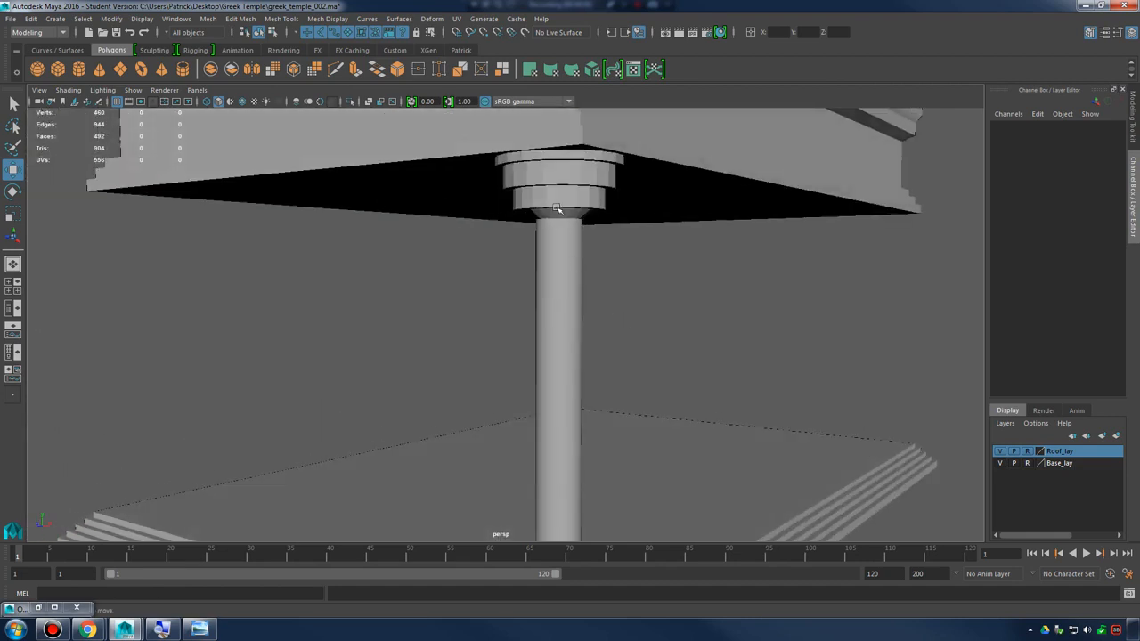
Apply a normal angle of 60 to the whole column to smooth its shading, then deselect it
left_click(559, 211)
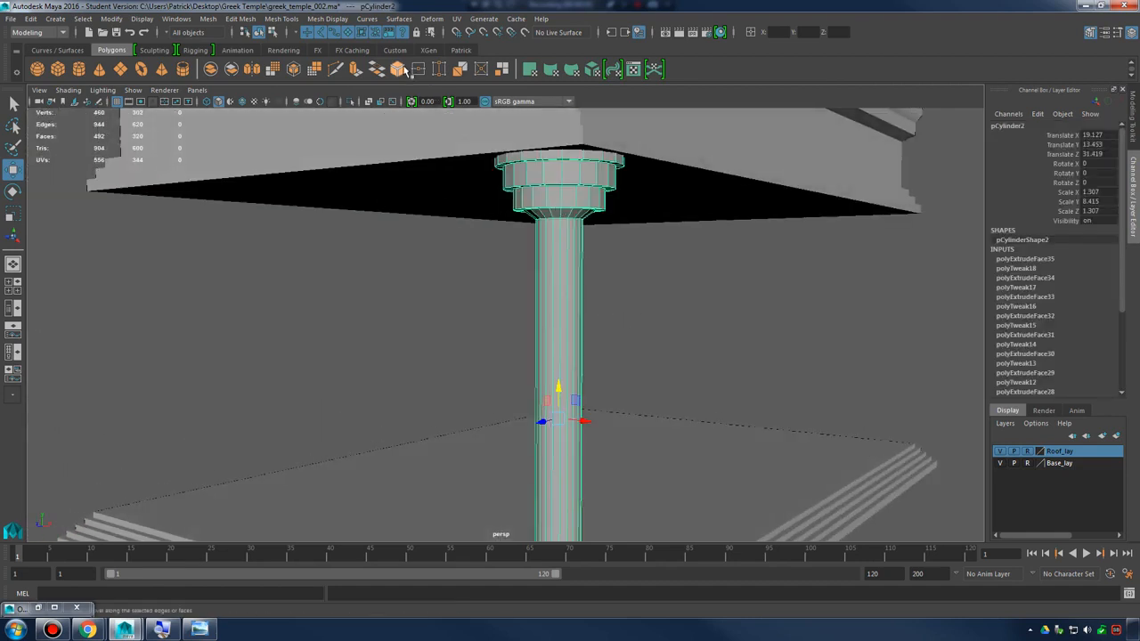
left_click(343, 19)
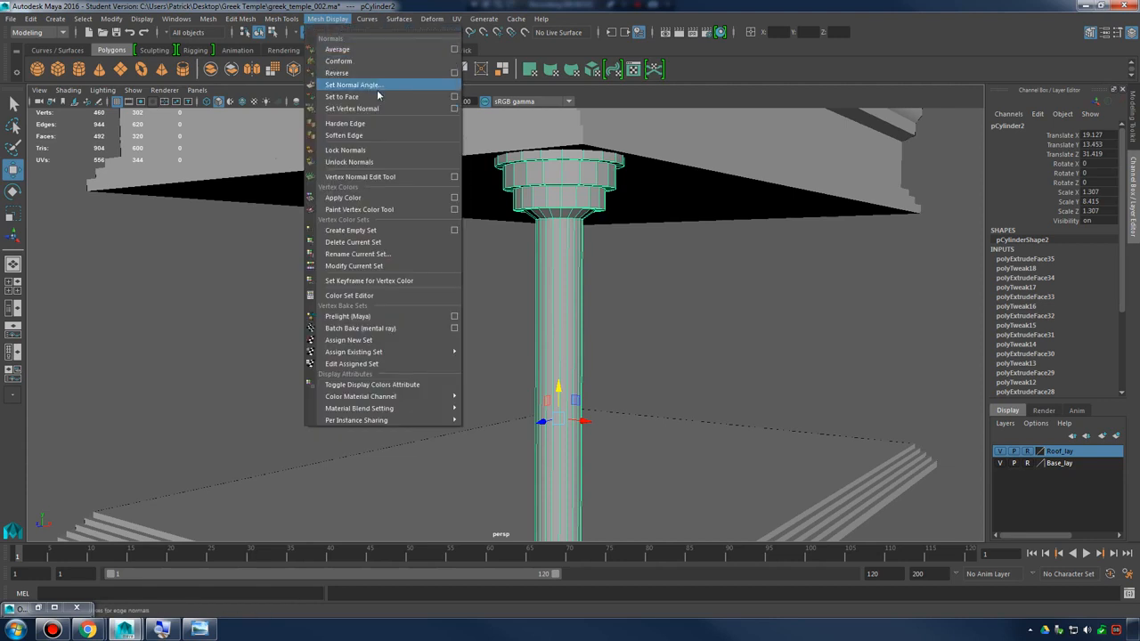
left_click(421, 85)
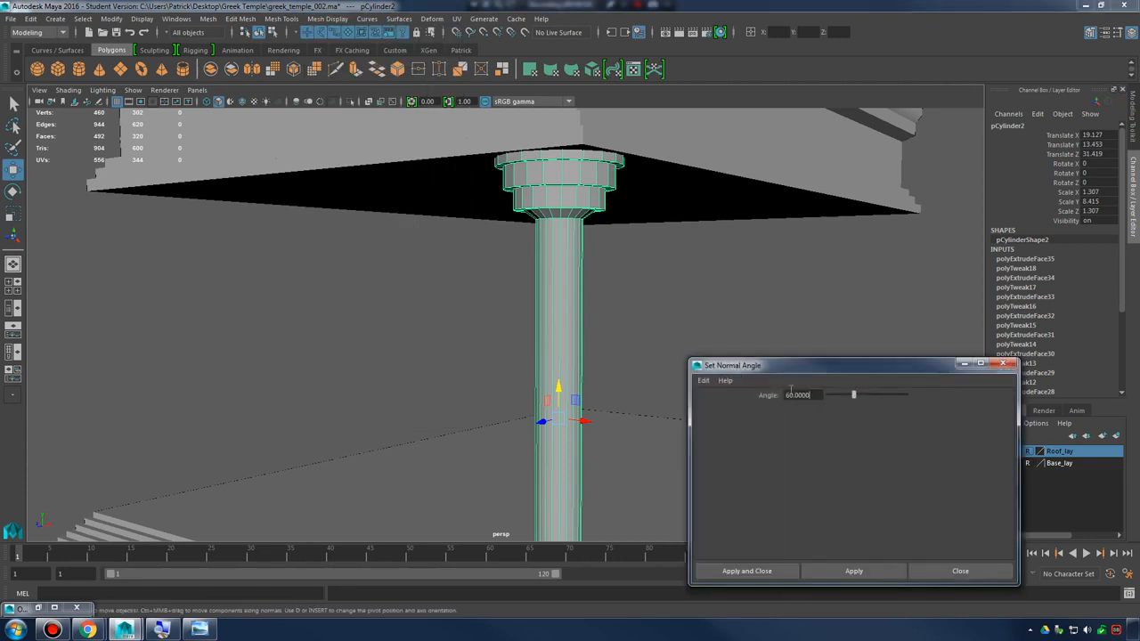
left_click(551, 190)
left_click(701, 282)
Examine the smoothed shading on the column's capital, shaft and base, then close the normal angle settings
right_click_drag(554, 203, 611, 187)
mouse_move(692, 318)
left_mouse_down("alt")
mouse_move(644, 353)
mouse_move(702, 300)
left_mouse_up("alt")
middle_click_drag(703, 300, 668, 183, "alt")
right_click_drag(668, 183, 828, 267, "alt")
left_click_drag(801, 268, 525, 267, "alt")
right_click_drag(570, 303, 615, 273, "alt")
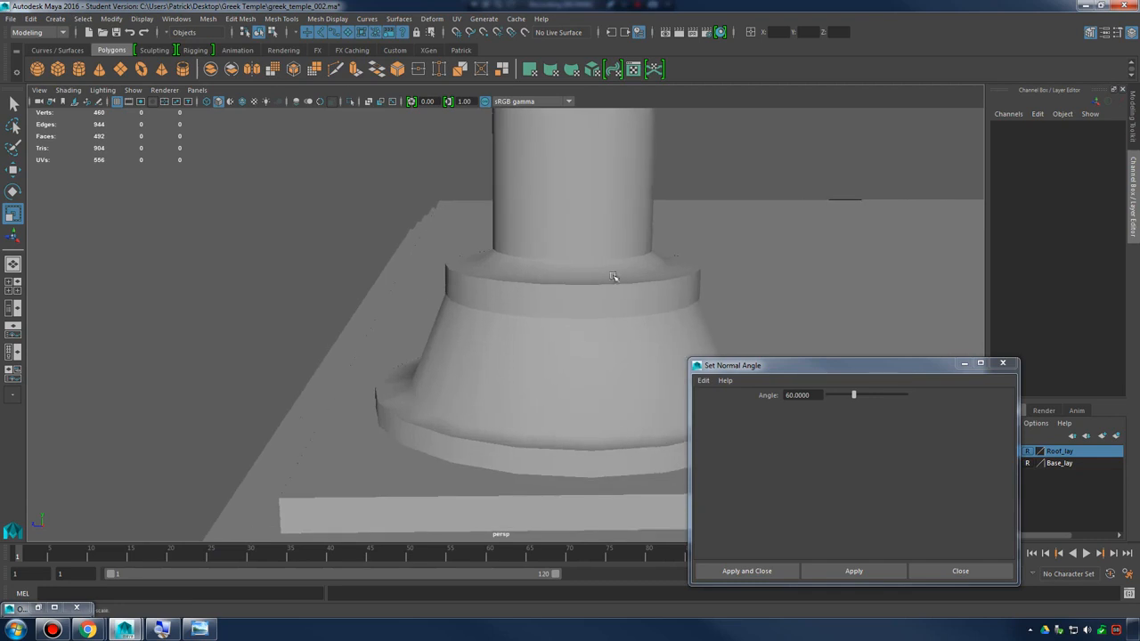
left_click_drag(615, 273, 579, 285, "alt")
right_click_drag(714, 285, 524, 179, "alt")
middle_click_drag(524, 178, 574, 334, "alt")
right_click_drag(574, 334, 401, 265, "alt")
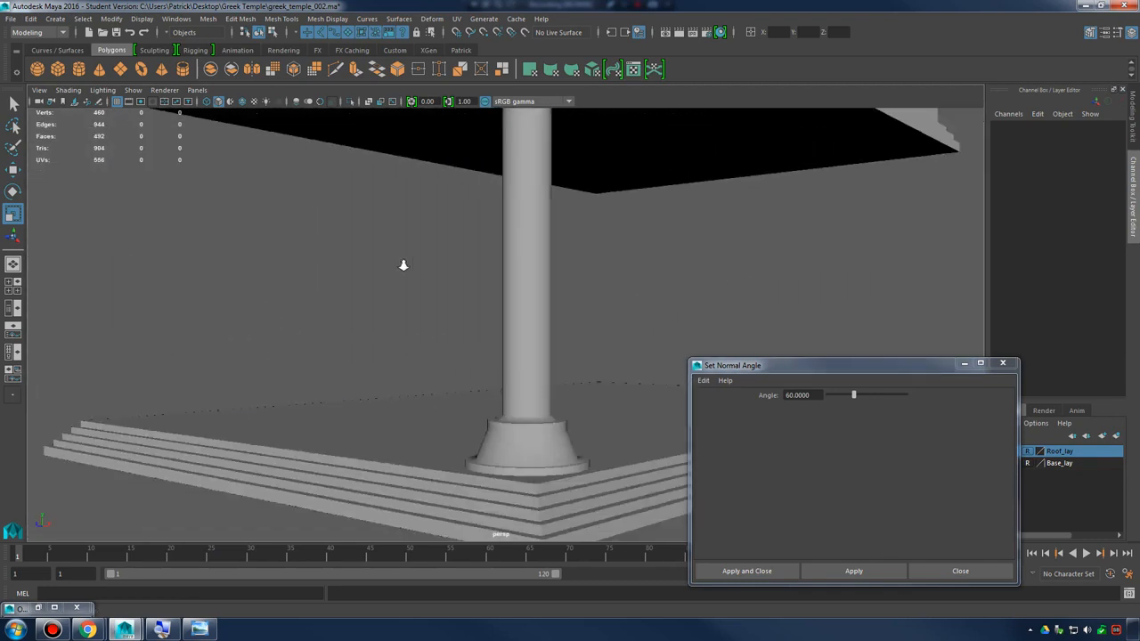
left_click_drag(560, 249, 631, 277, "alt")
middle_click_drag(631, 277, 650, 379, "alt")
right_click_drag(650, 378, 566, 313, "alt")
left_click_drag(566, 314, 577, 293, "alt")
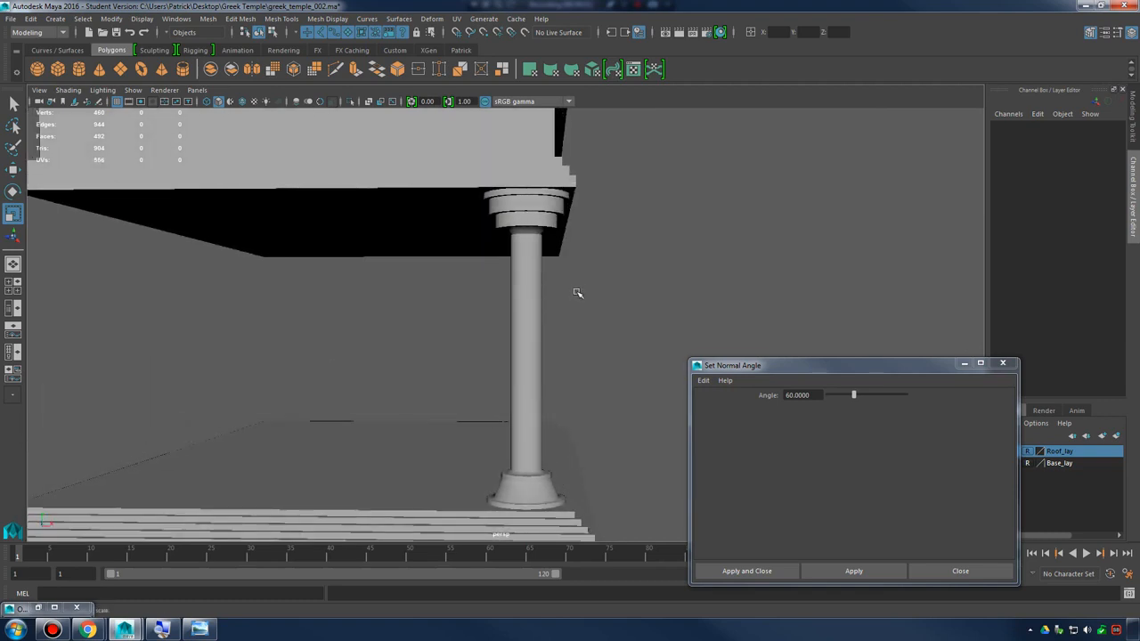
left_click(1003, 364)
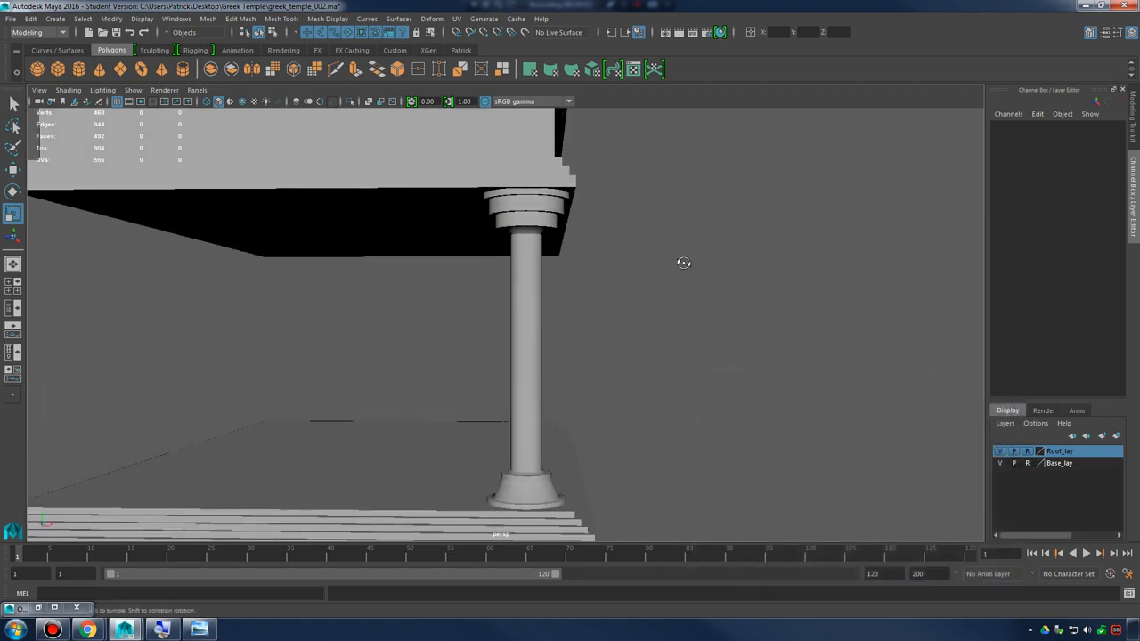
Select the corner column and pick the full ring of long faces around its shaft
left_click_drag(682, 259, 561, 283, "alt")
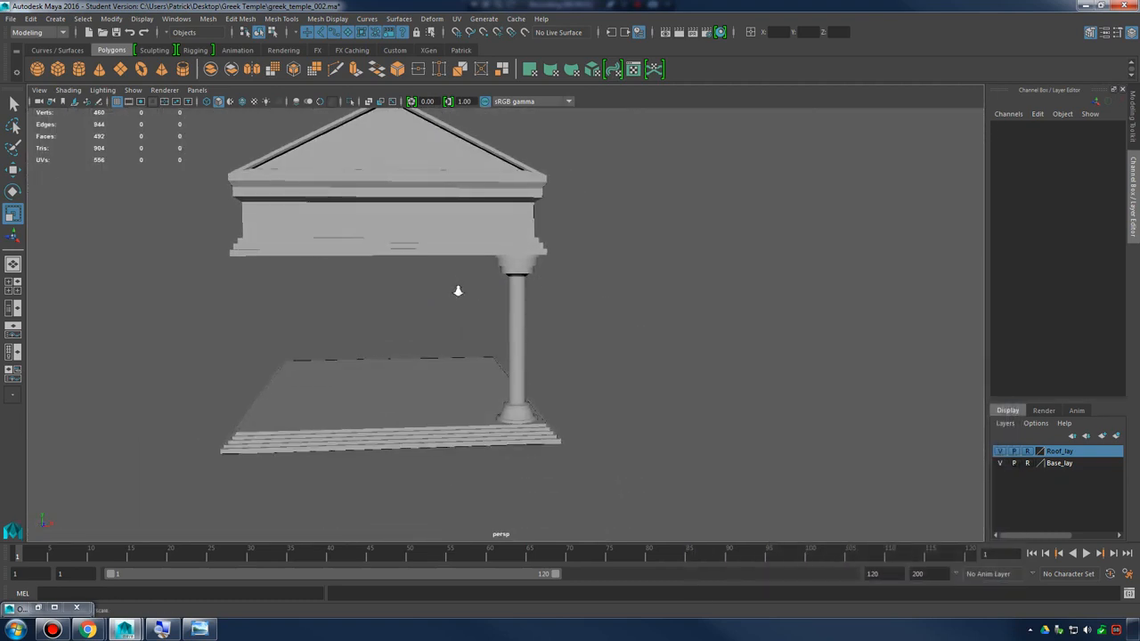
right_click_drag(457, 290, 653, 308, "alt")
left_click_drag(654, 308, 498, 298, "alt")
left_click(497, 299)
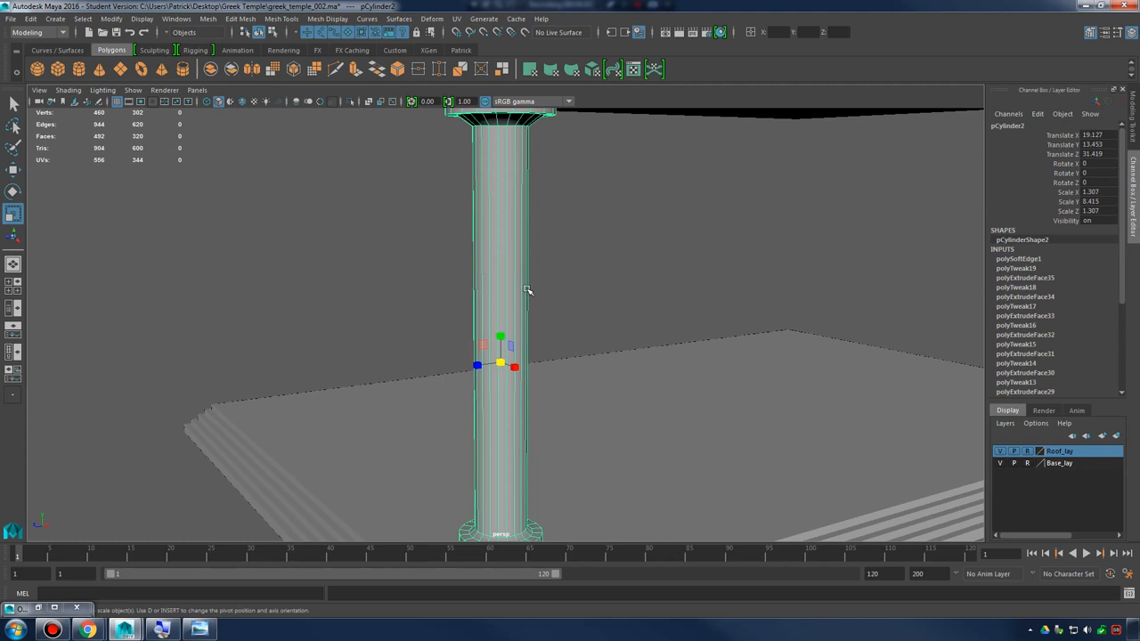
left_click_drag(428, 217, 508, 314, "alt")
right_click_drag(540, 258, 540, 292)
left_click_drag(432, 292, 693, 336)
left_click_drag(693, 335, 626, 312, "alt")
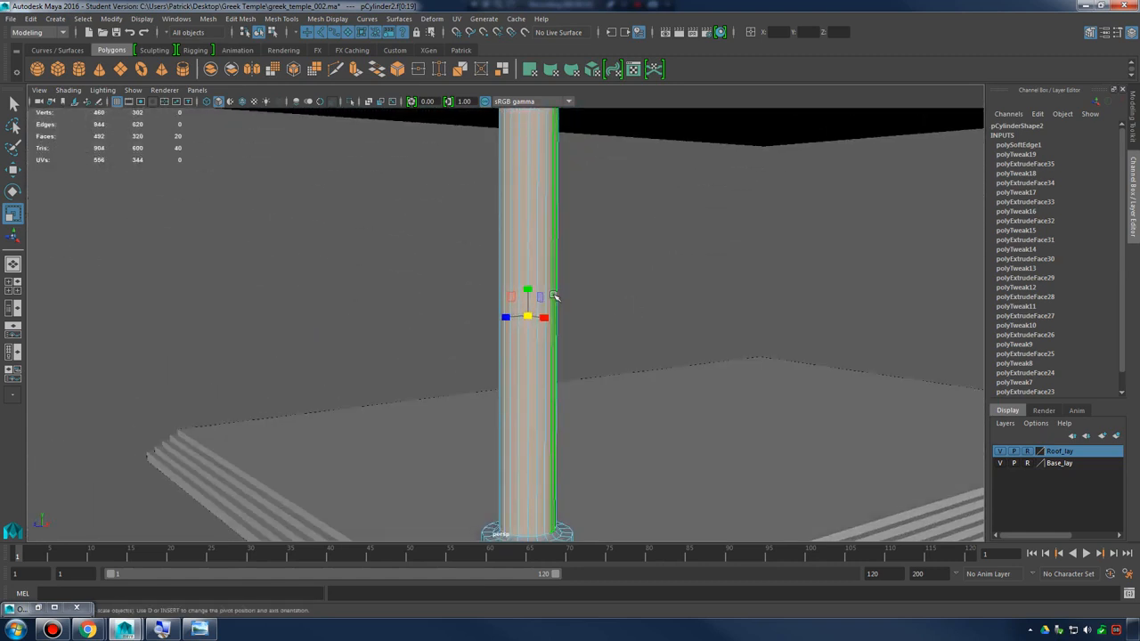
Try to extrude the column's shaft faces together and scale the result, then undo the extrusion
right_click(532, 236)
right_click_drag(531, 239, 539, 265)
scroll(537, 272, "down", 3)
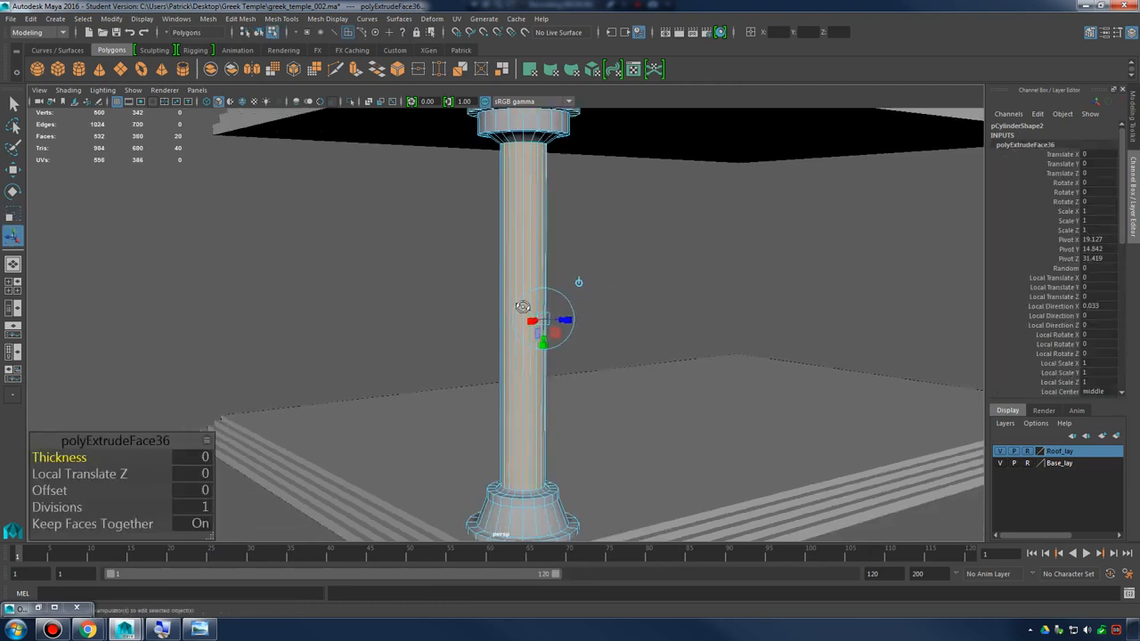
left_click_drag(522, 305, 557, 322, "alt")
key("r")
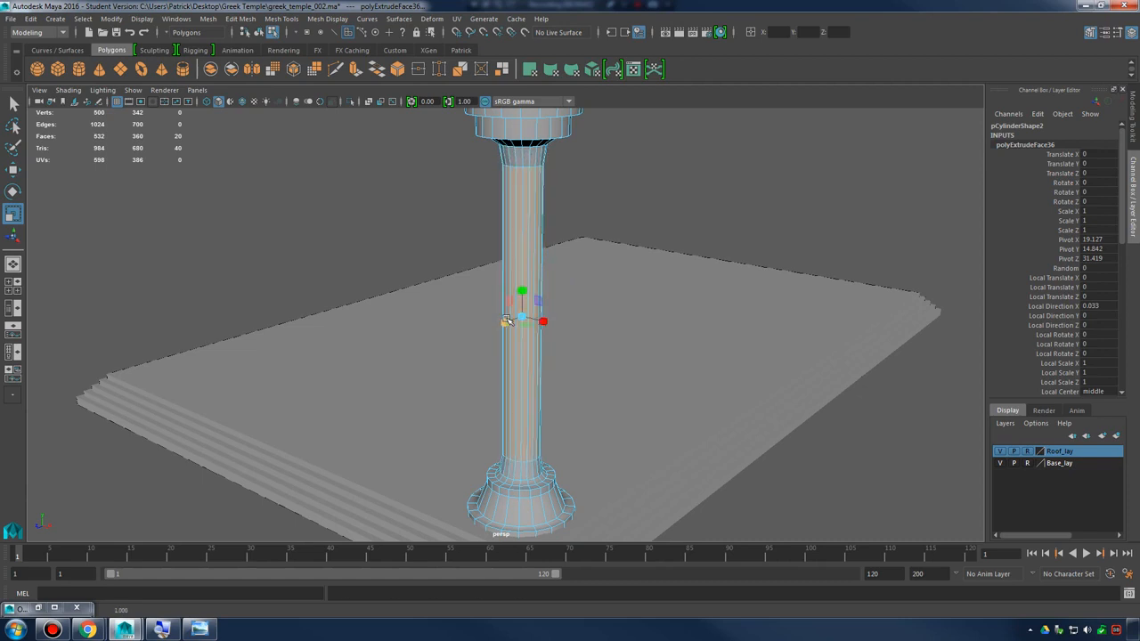
left_click_drag(505, 320, 659, 290, "alt")
scroll(611, 318, "up", 3)
scroll(512, 294, "down", 2)
middle_click_drag(510, 293, 517, 332, "alt")
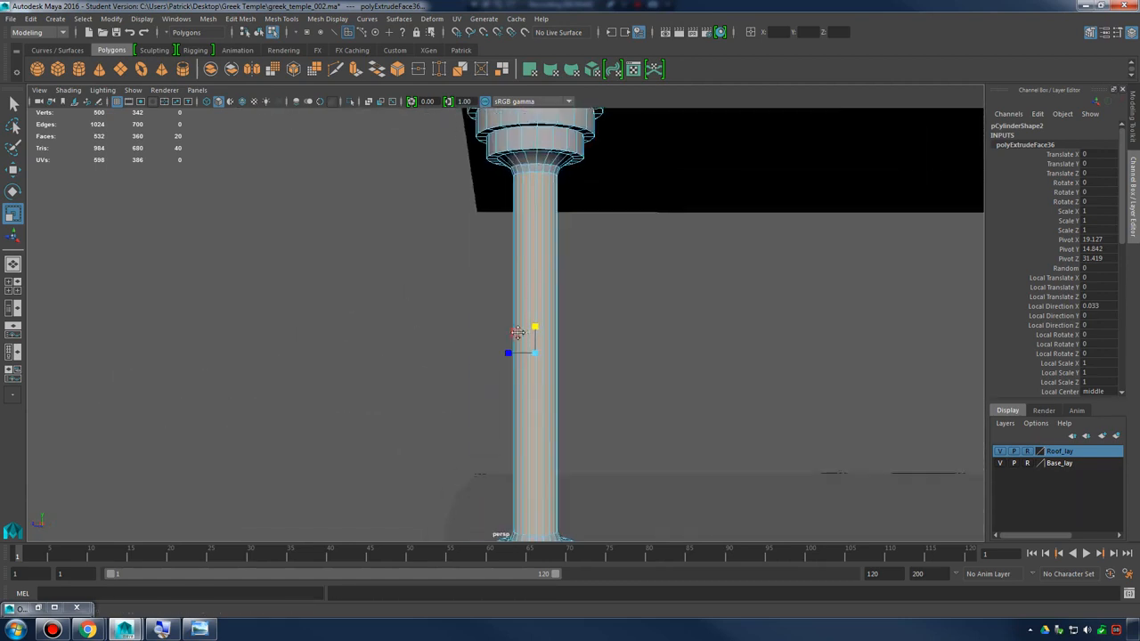
key("ctrl+z")
left_click_drag(568, 319, 466, 308, "alt")
key("ctrl+z")
Reselect the ring of shaft faces and open the Extrude Face options, then back out
left_click(689, 332)
left_click_drag(689, 332, 579, 312, "alt")
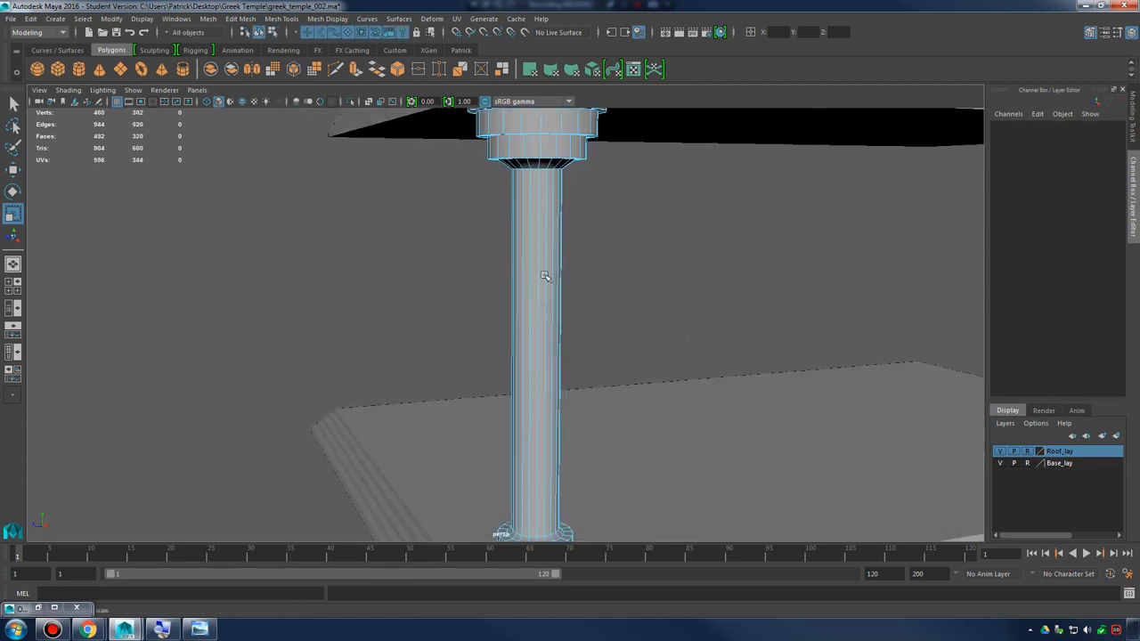
right_click_drag(544, 274, 541, 299)
left_click_drag(679, 317, 604, 311, "alt")
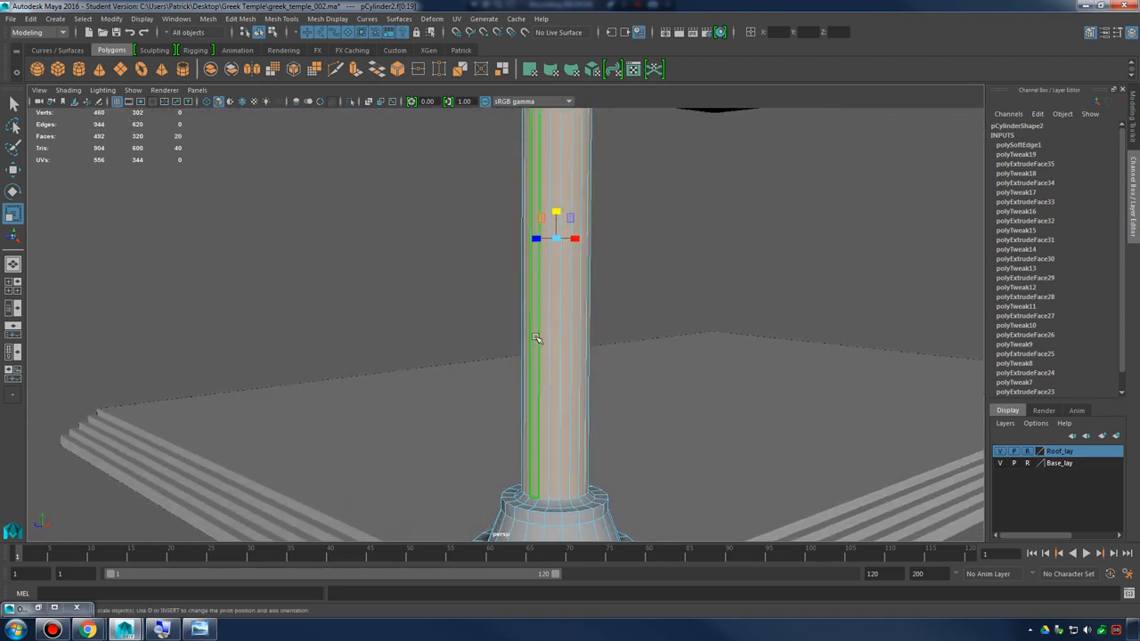
left_click_drag(577, 324, 596, 339, "alt")
left_click(240, 18)
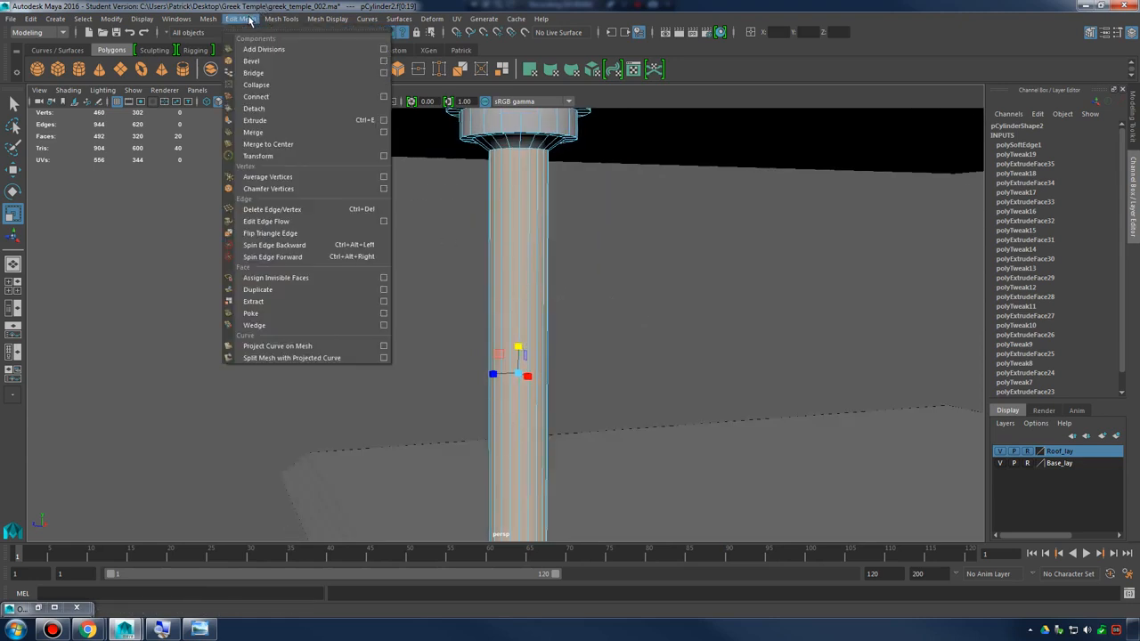
left_click(384, 120)
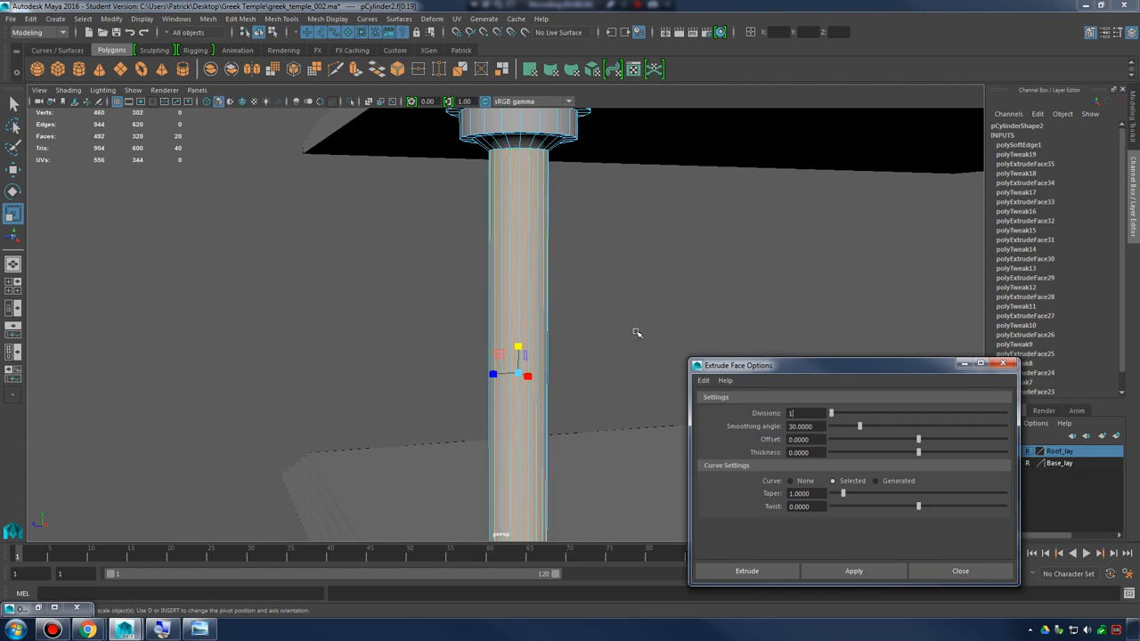
key("ctrl+z")
Extrude the column's ring of shaft faces with Keep Faces Together turned off
middle_click_drag(559, 330, 580, 288, "alt")
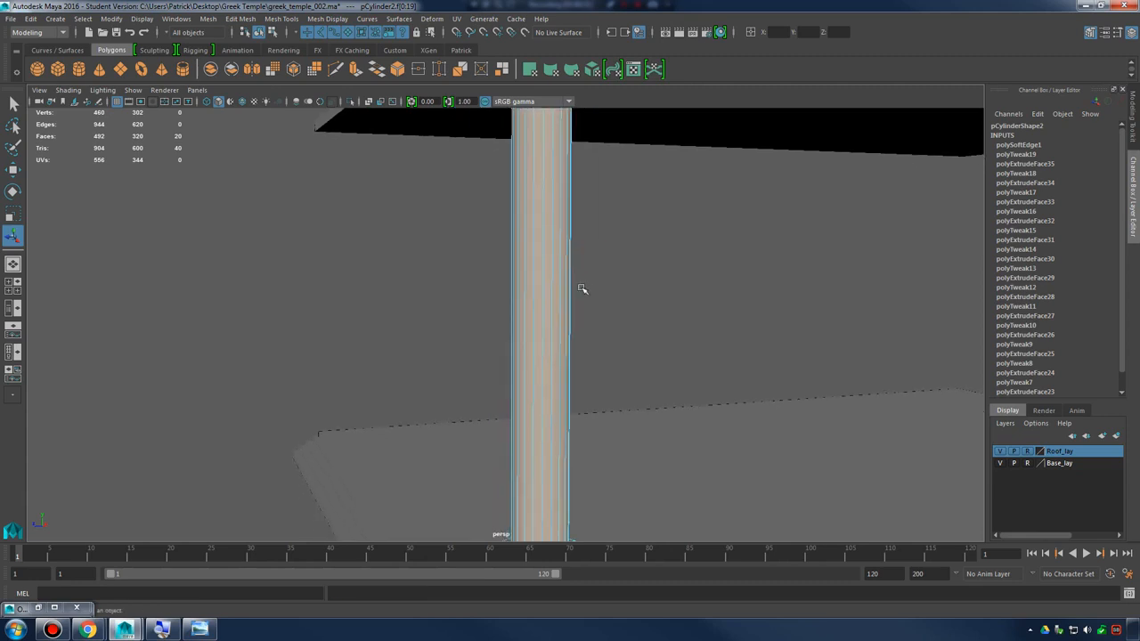
left_click_drag(475, 287, 651, 345)
right_click_drag(650, 345, 572, 311, "alt")
left_click_drag(473, 268, 663, 304)
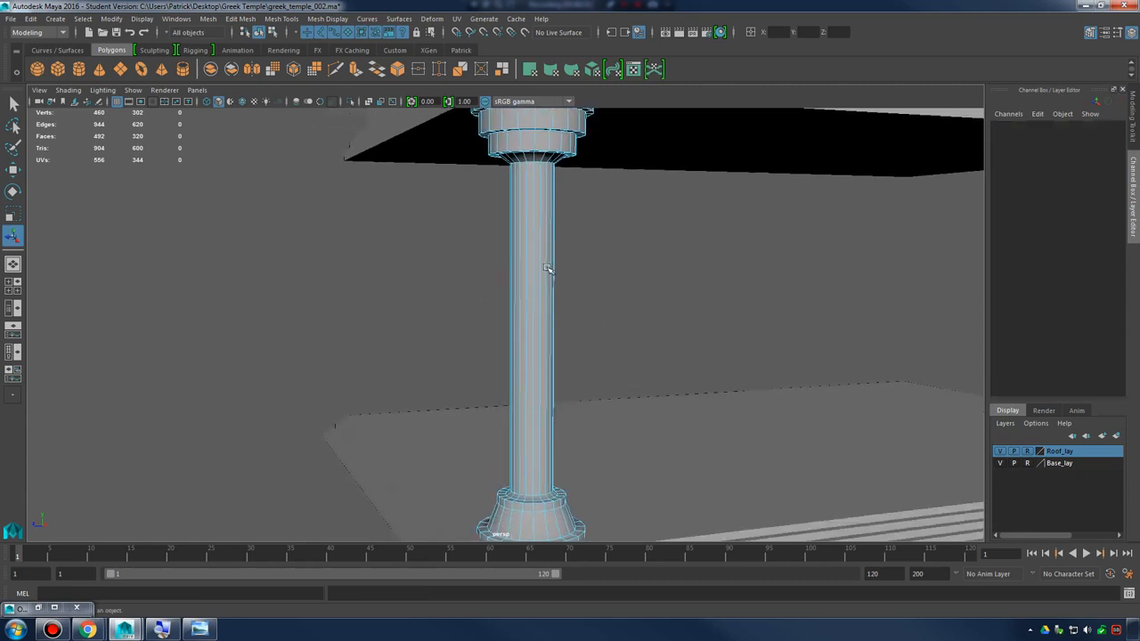
right_click_drag(547, 270, 658, 304)
right_click_drag(585, 280, 566, 309, "shift")
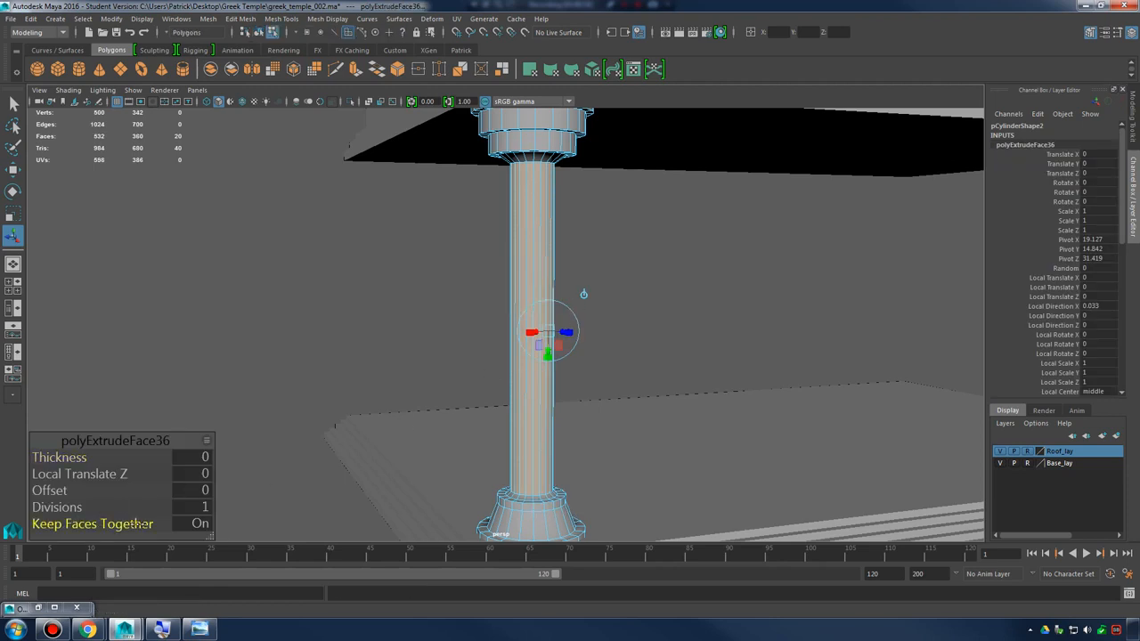
left_click(138, 523)
left_click(151, 525)
left_click(104, 527)
Inset each extruded shaft face individually with an offset of 3.5
right_click_drag(542, 368, 865, 390, "alt")
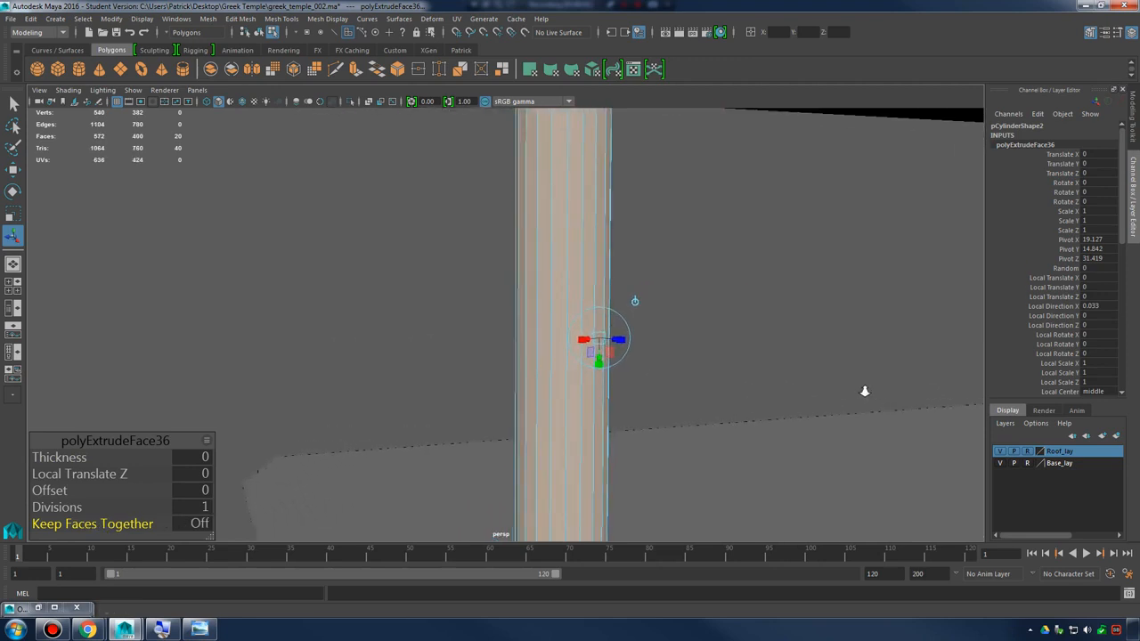
middle_click_drag(795, 329, 767, 503, "alt")
middle_click_drag(777, 385, 730, 362, "alt")
left_click_drag(52, 492, 77, 492)
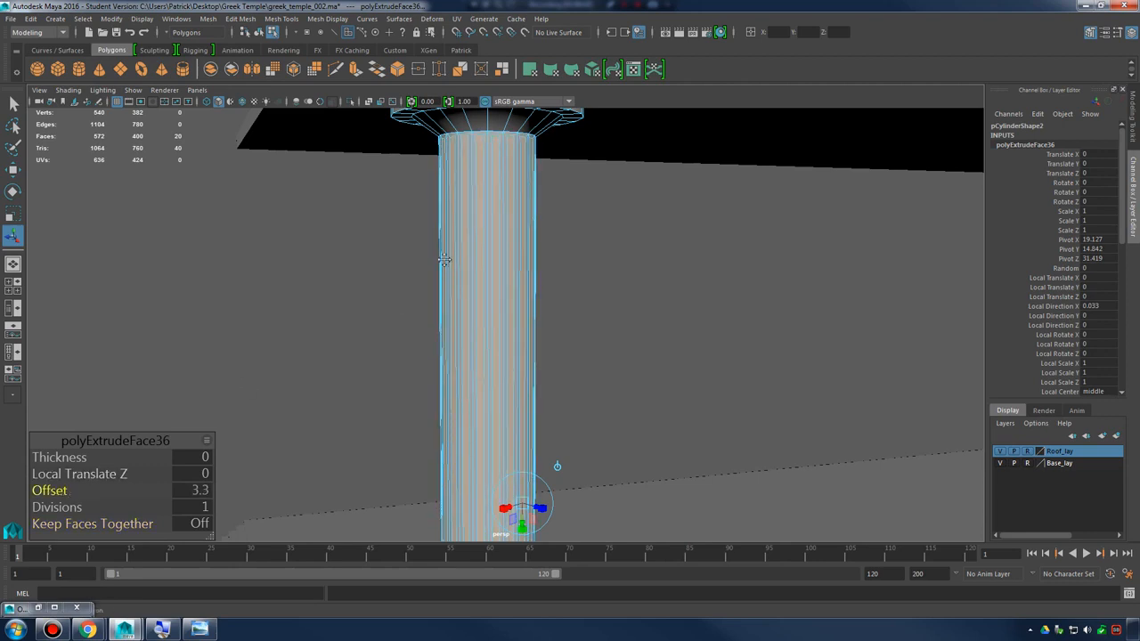
right_click_drag(556, 373, 806, 400, "alt")
middle_click_drag(715, 334, 739, 396, "alt")
right_click_drag(739, 396, 628, 360, "alt")
left_click_drag(650, 358, 563, 352, "alt")
middle_click_drag(563, 352, 581, 354, "alt")
left_click_drag(580, 353, 631, 352, "alt")
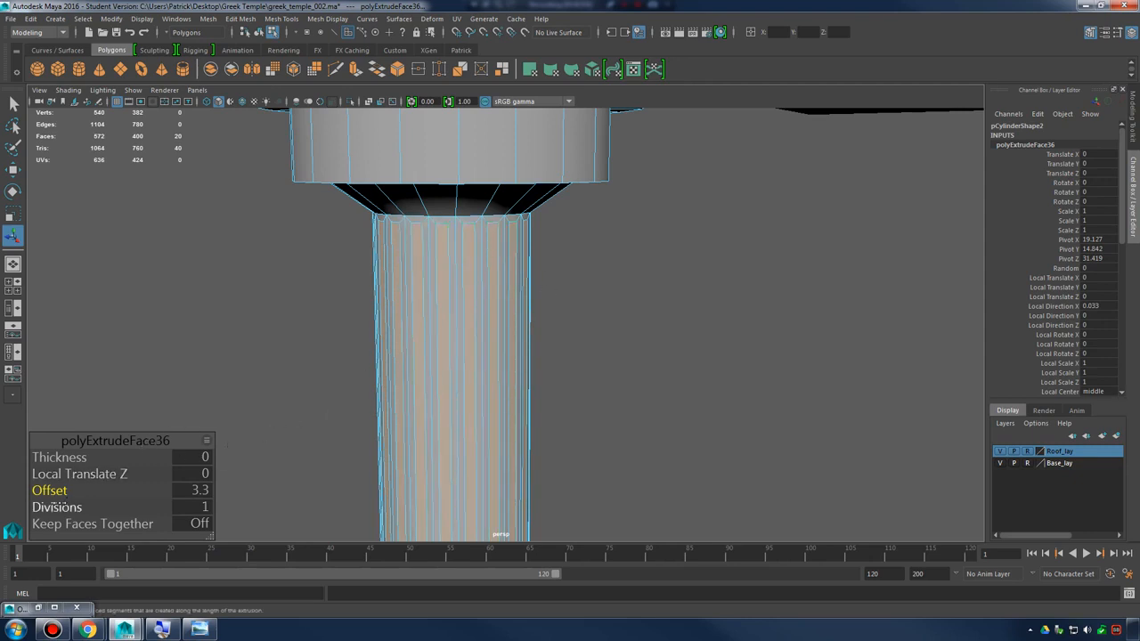
left_click(59, 507)
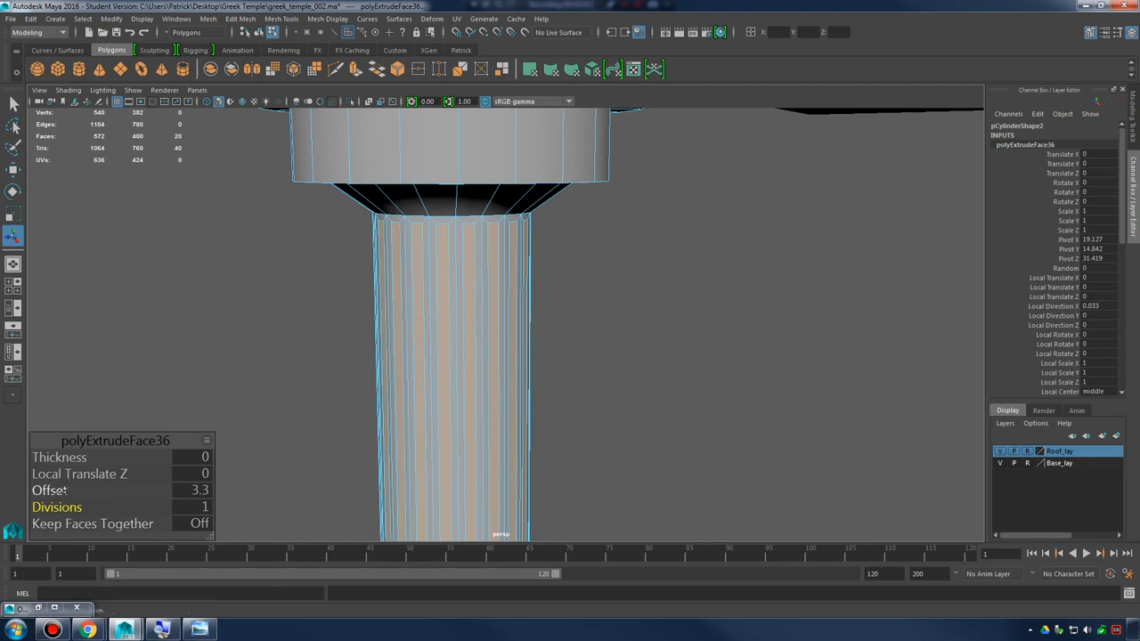
mouse_move(58, 491)
left_mouse_down()
mouse_move(75, 491)
mouse_move(60, 491)
left_mouse_up()
Toggle Keep Faces Together on and off to compare the joined and separate shaft insets, leaving it off
left_click(86, 525)
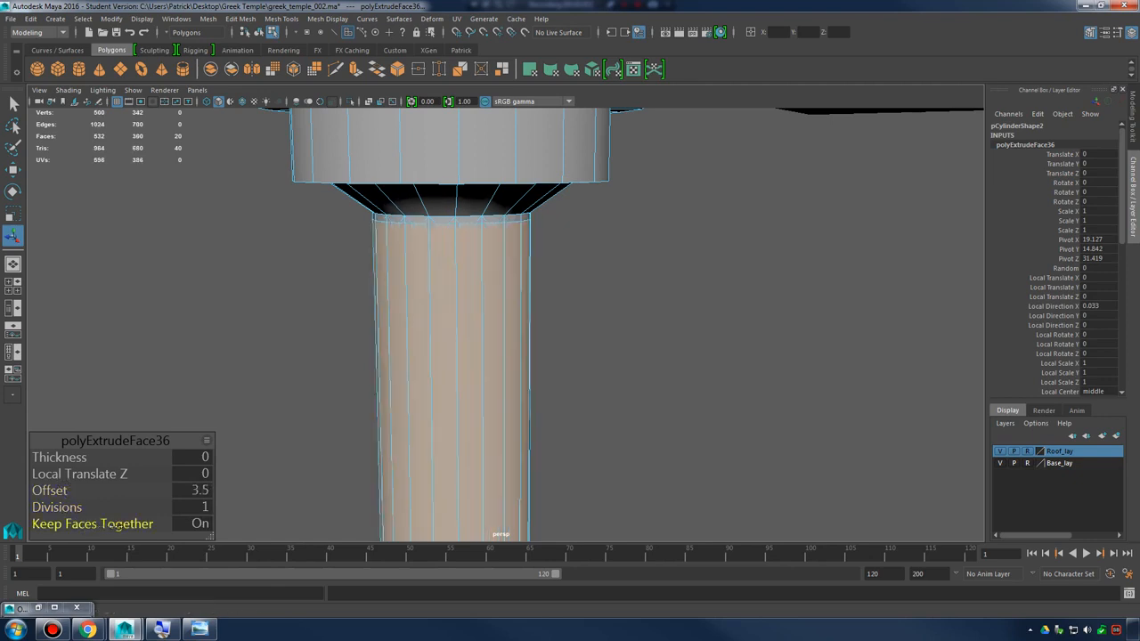
left_click(86, 525)
left_click(82, 525)
left_click(114, 524)
left_click(84, 524)
left_click(114, 524)
left_click(103, 524)
left_click(116, 524)
left_click(78, 524)
left_click(127, 524)
left_click(130, 525)
left_click(102, 524)
left_click(123, 525)
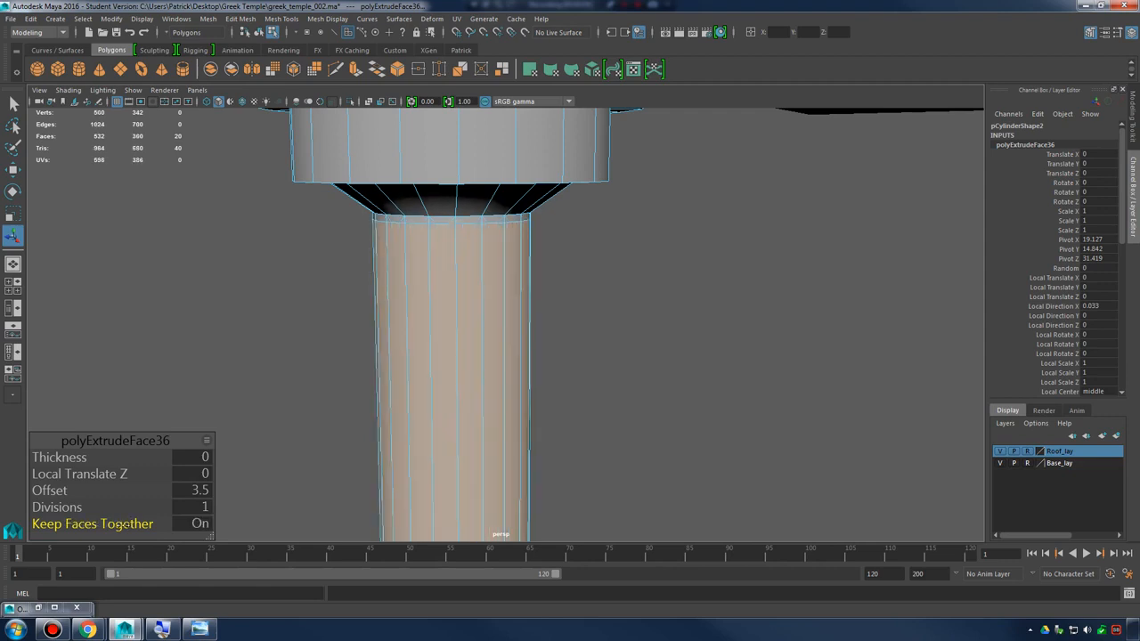
left_click(106, 526)
left_click(104, 525)
left_click(89, 524)
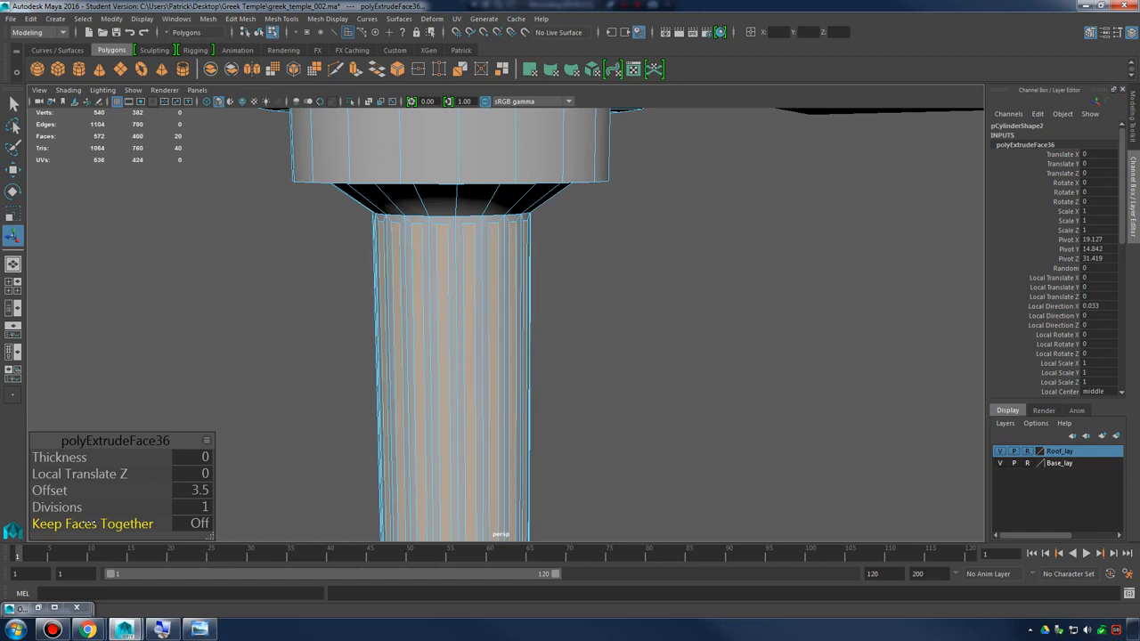
Extrude the inset shaft faces again with thickness -3.7 and offset 0.9 to carve flutes, then return to object selection and deselect
left_click_drag(513, 305, 502, 332, "alt")
right_click_drag(471, 264, 478, 298, "shift")
left_click_drag(478, 300, 504, 311, "alt")
left_click_drag(59, 456, 59, 491)
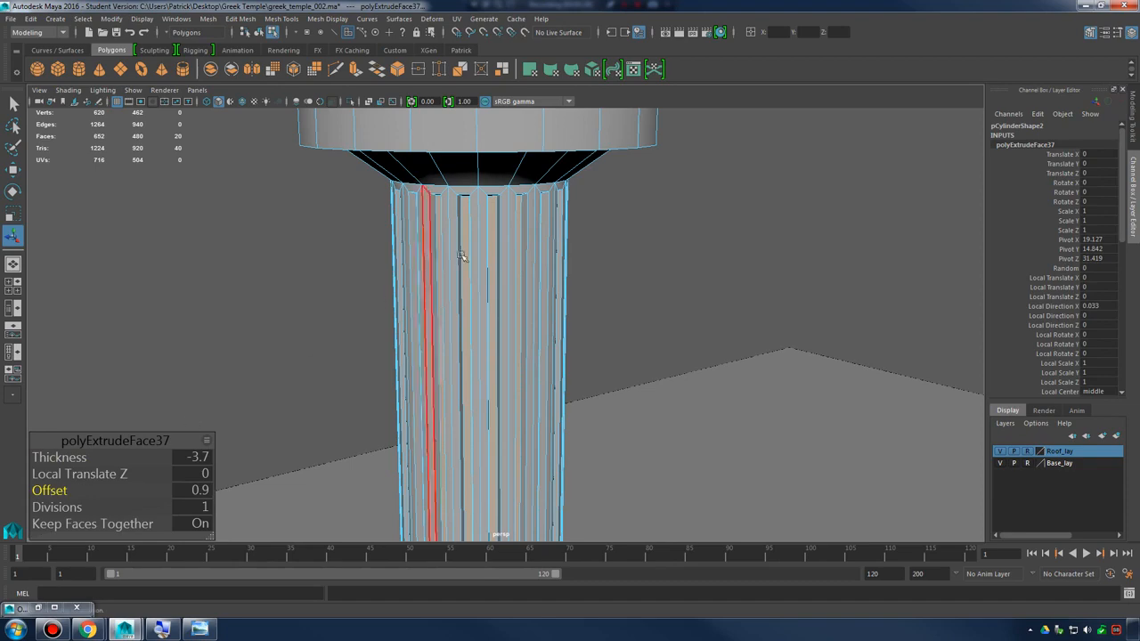
right_click_drag(462, 257, 543, 218)
left_click(626, 201)
Examine the column's fluted shaft up close and from a distance against the roof and stepped base
right_click_drag(626, 201, 392, 319, "alt")
left_click_drag(391, 319, 730, 288, "alt")
right_click_drag(730, 287, 592, 326, "alt")
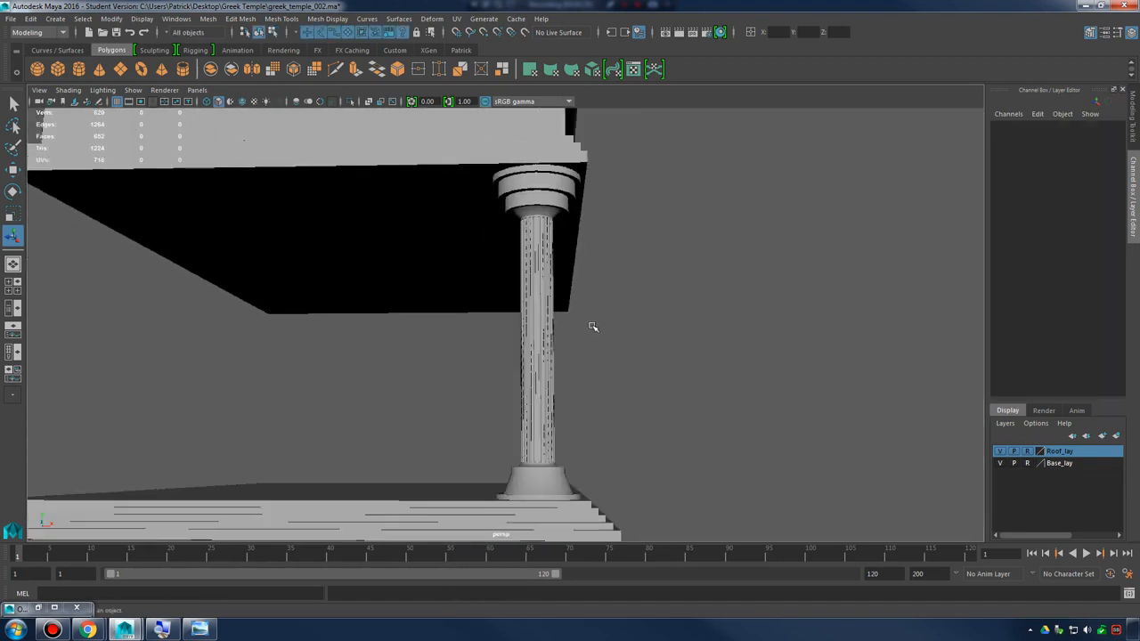
left_click_drag(592, 327, 527, 343, "alt")
right_click_drag(526, 343, 1095, 405, "alt")
middle_click_drag(521, 316, 597, 327, "alt")
left_click(523, 316)
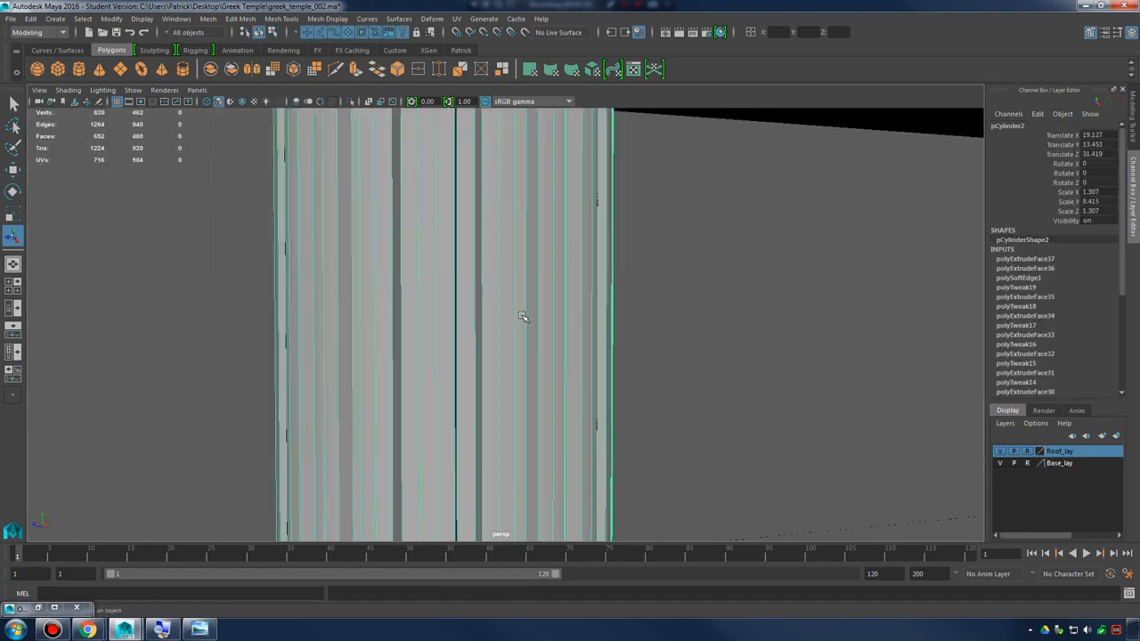
right_click_drag(523, 316, 418, 316, "alt")
left_click_drag(517, 315, 543, 294, "alt")
right_click_drag(543, 294, 214, 298, "alt")
left_click_drag(544, 300, 756, 308, "alt")
left_click(771, 306)
right_click_drag(755, 308, 456, 298, "alt")
left_click_drag(456, 298, 659, 321, "alt")
Identify the leftover small cylinder pCylinder1 using the Outliner and wireframe display, and delete it
left_click(553, 282)
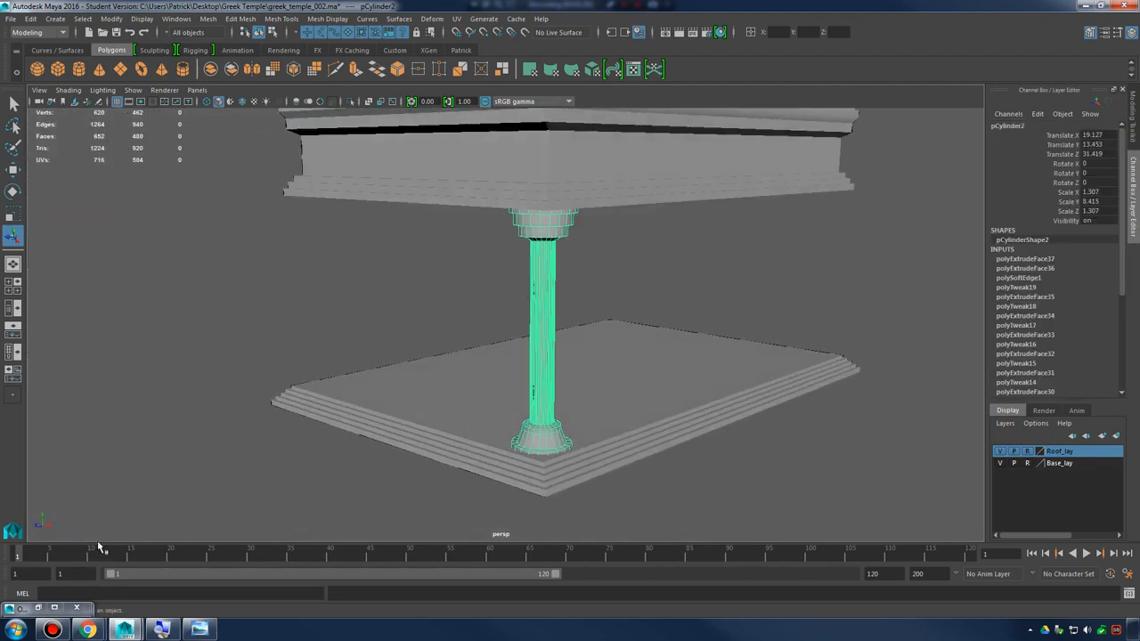
left_click(38, 608)
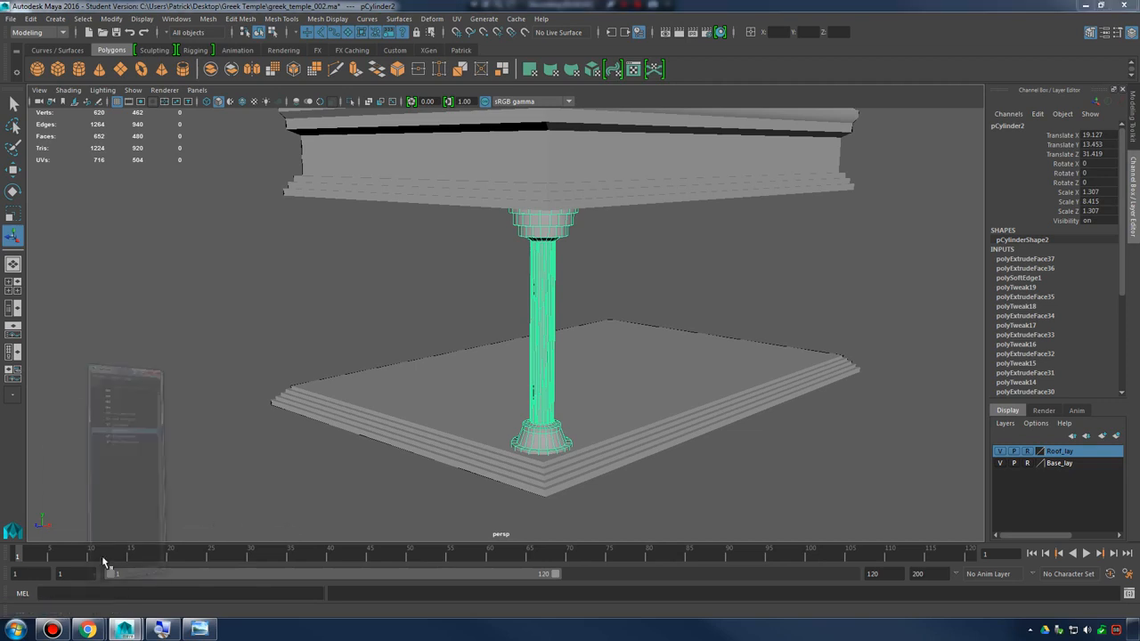
double_click(319, 252)
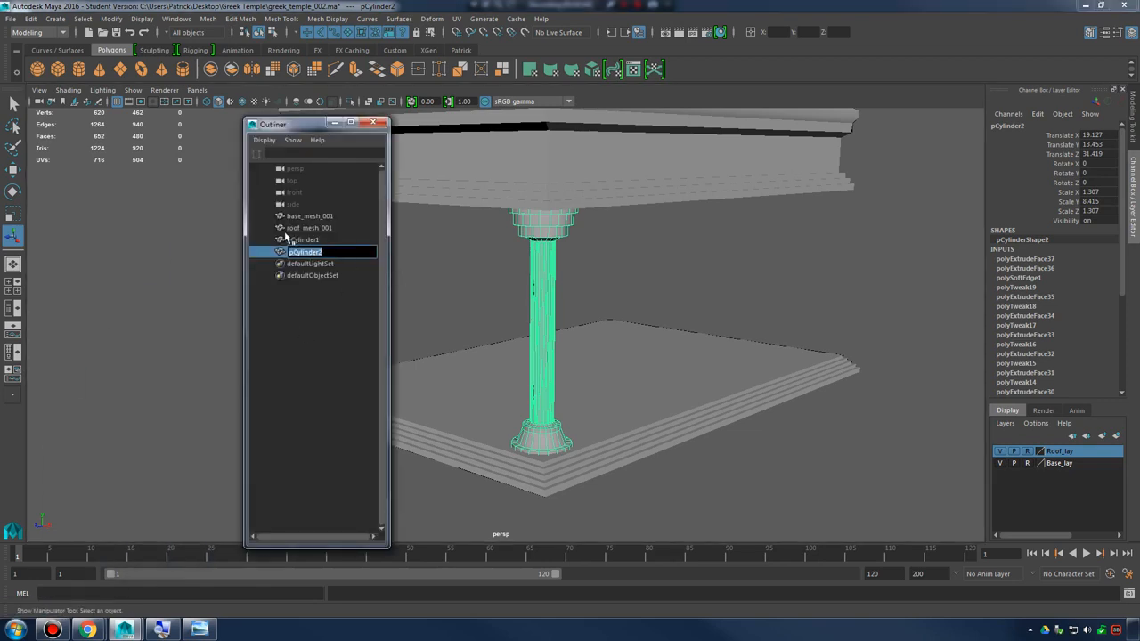
left_click(308, 241)
middle_click_drag(583, 221, 657, 318, "alt")
key("4")
left_click(319, 253)
left_click(317, 242)
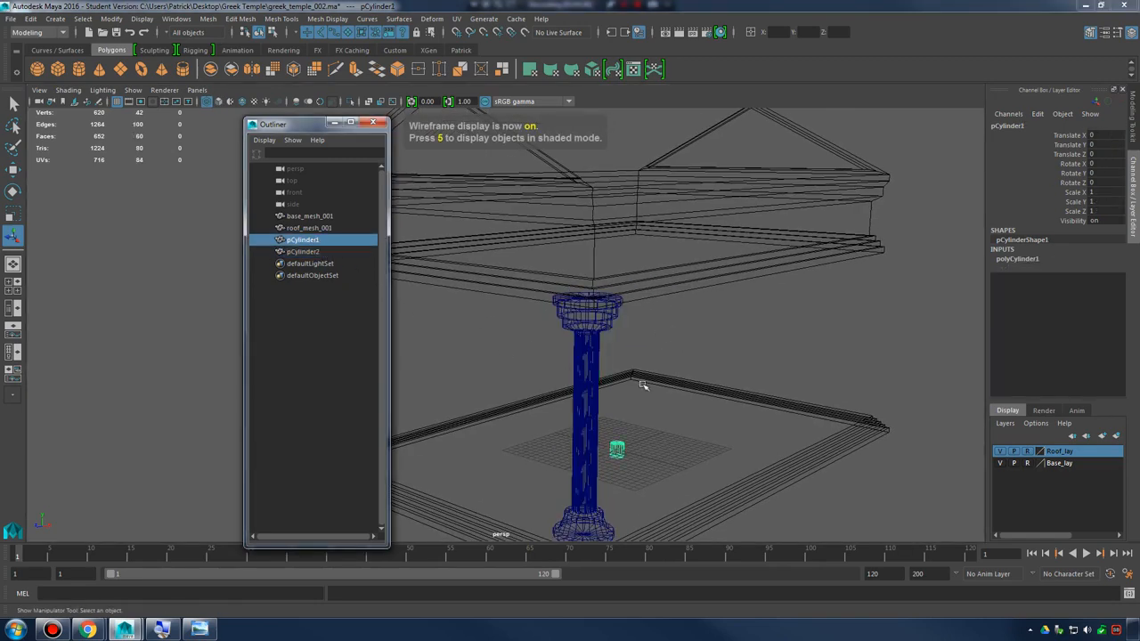
left_click_drag(643, 385, 664, 392, "alt")
middle_click_drag(664, 392, 633, 376, "alt")
left_click_drag(633, 377, 621, 373, "alt")
left_click(313, 253)
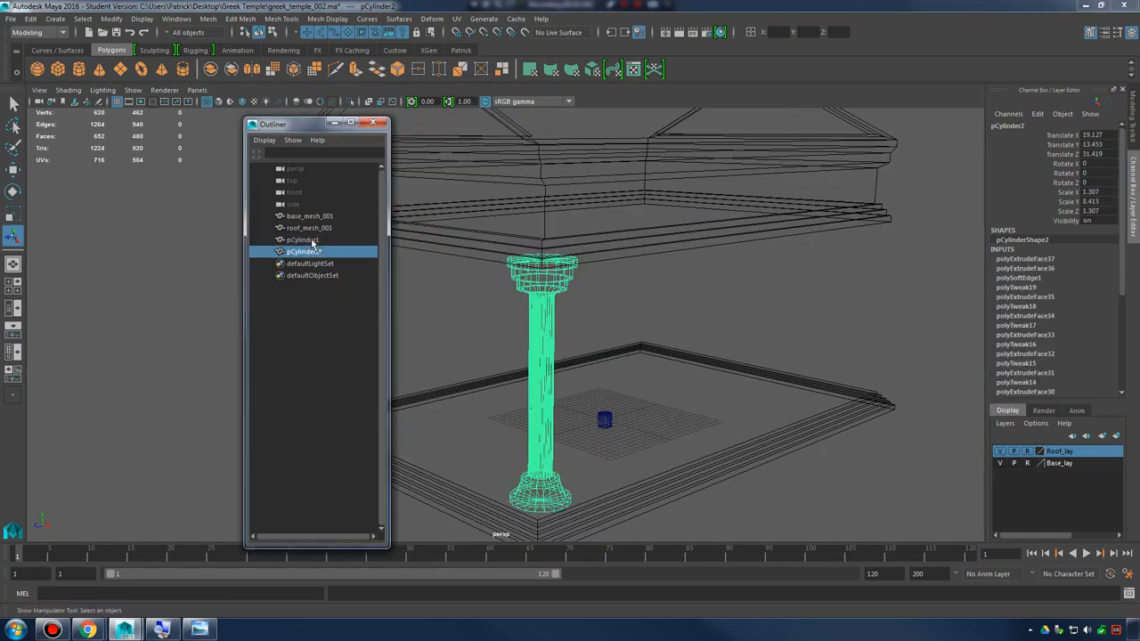
key("Delete")
Rename the column object pCylinder2 to col_mesh_001
double_click(301, 241)
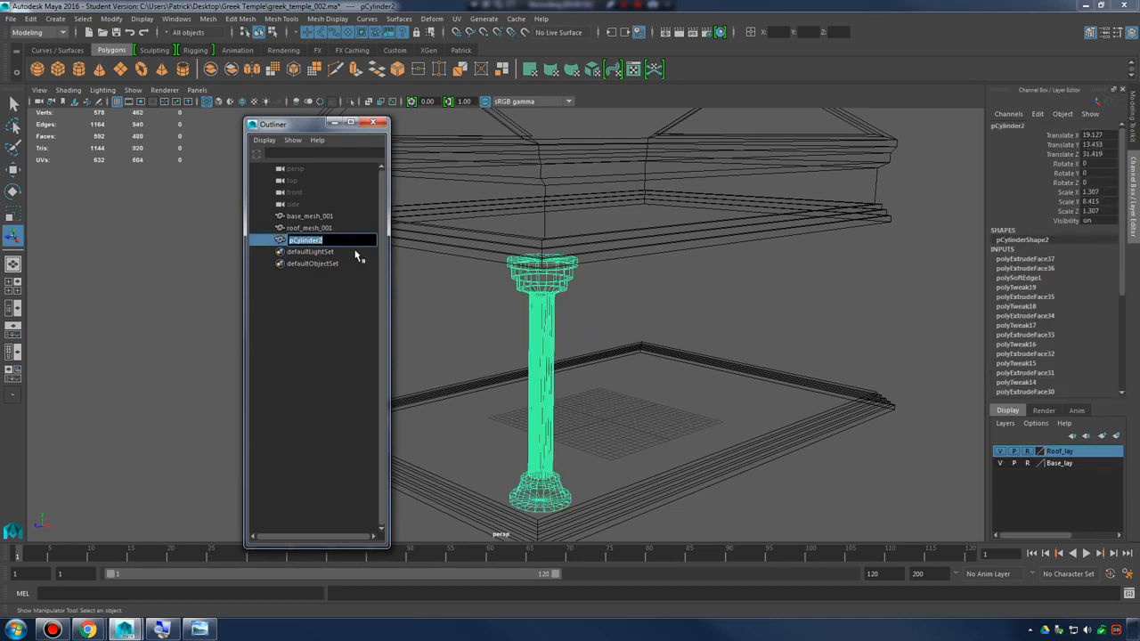
type("col_mesh_001")
key("Return")
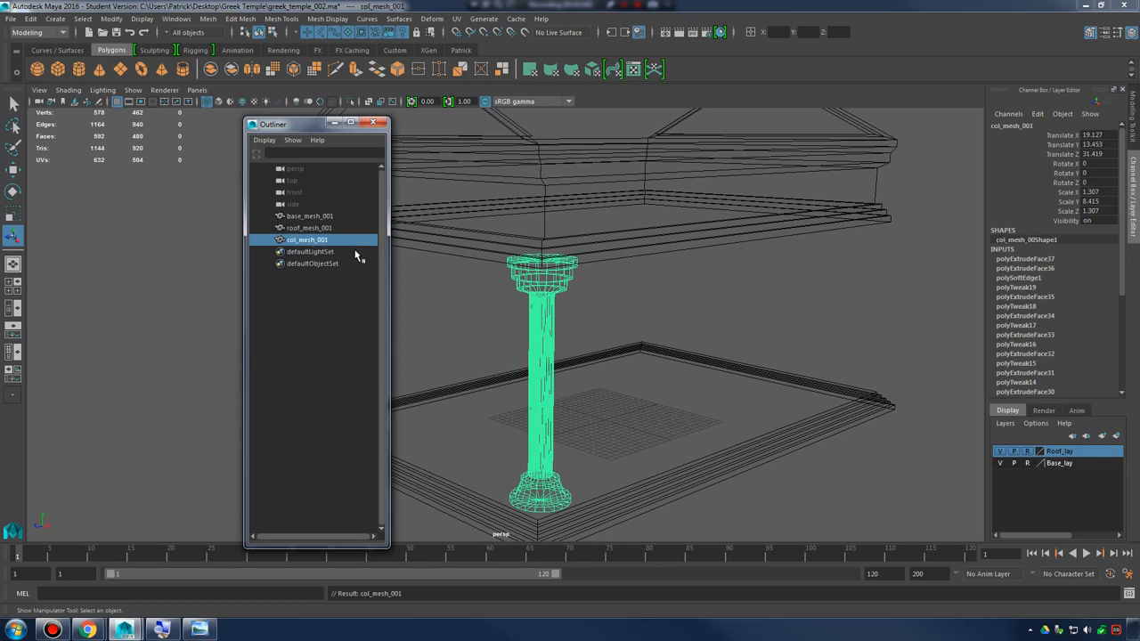
Create a display layer from the selected column and name it Col_lay
left_click(1005, 424)
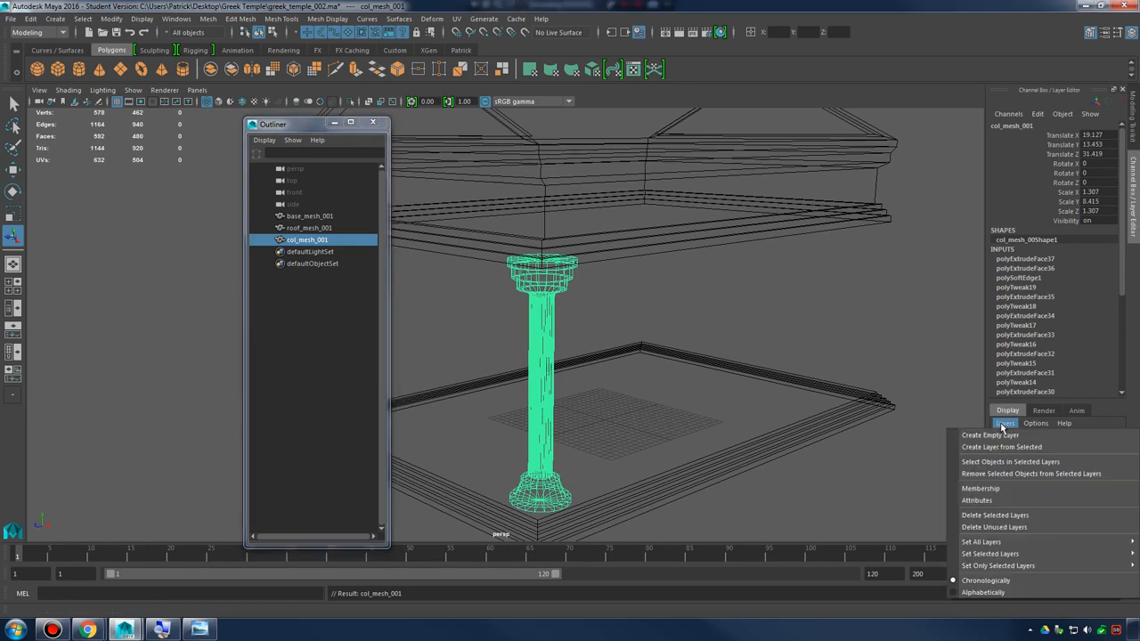
left_click(1012, 447)
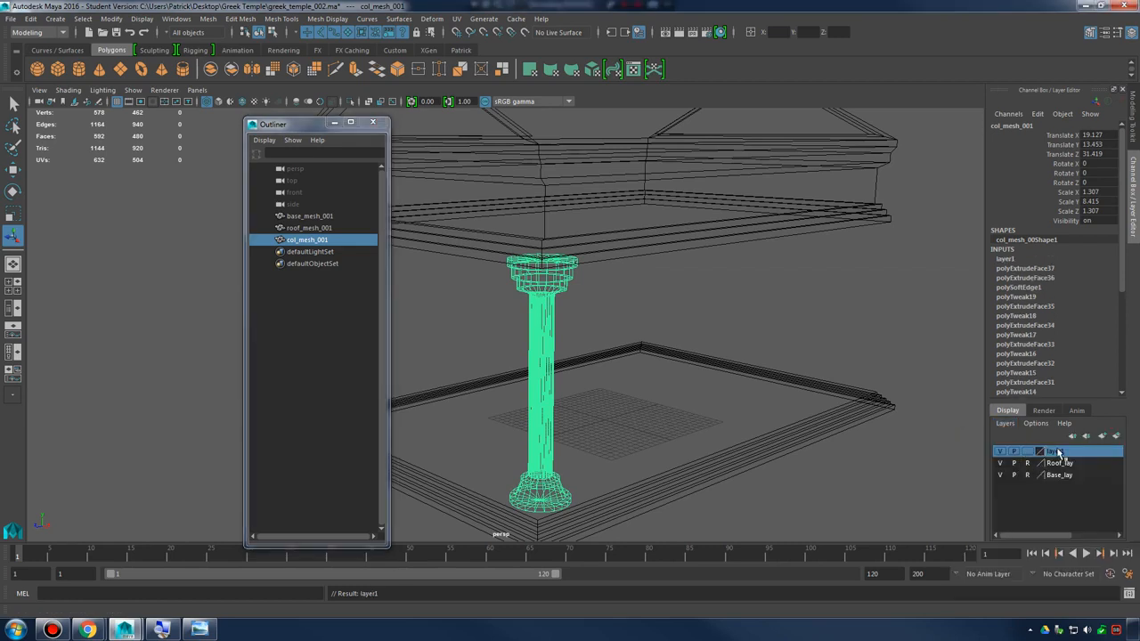
double_click(1058, 452)
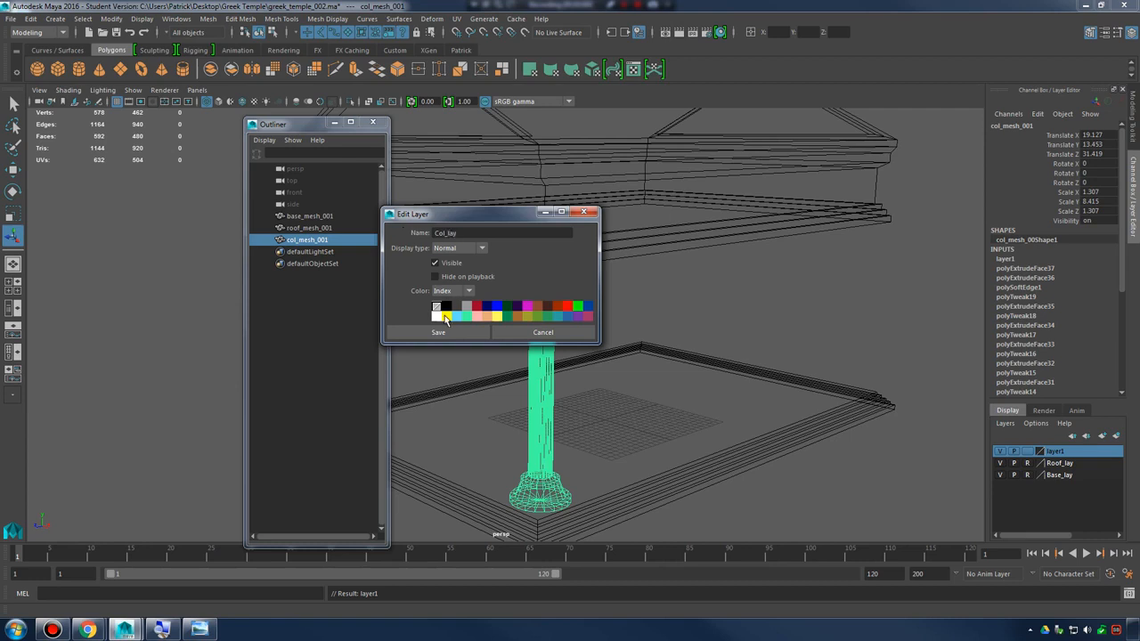
left_click(437, 332)
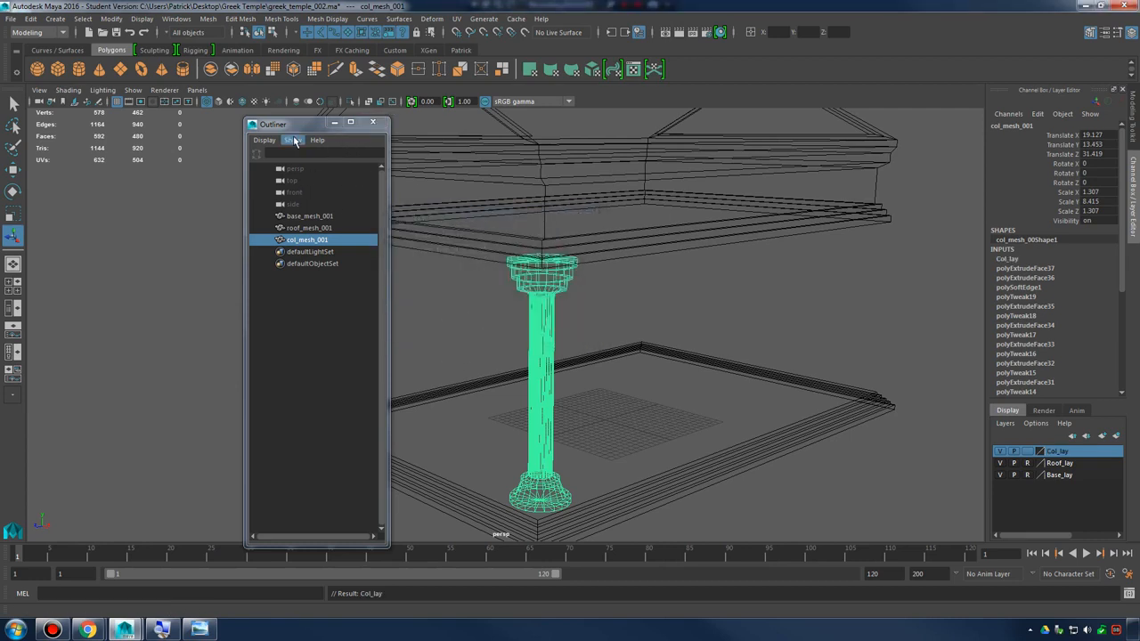
Move the Outliner clear of the model and reselect col_mesh_001
left_click_drag(295, 125, 94, 117)
left_click_drag(612, 269, 526, 296, "alt")
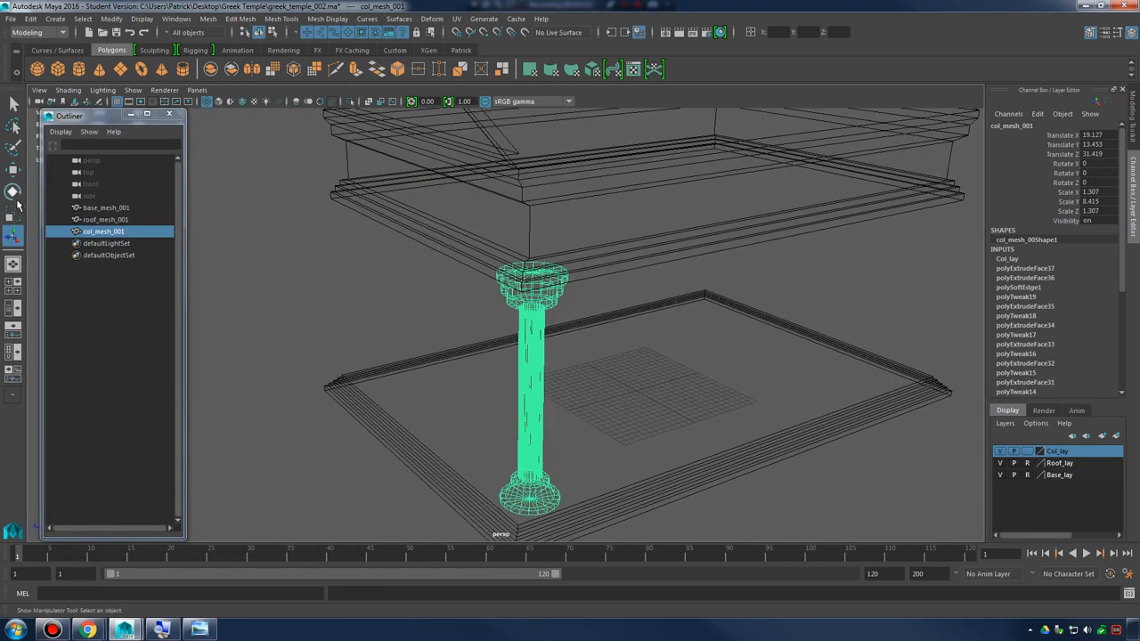
left_click(107, 245)
left_click(109, 234)
middle_click_drag(485, 331, 477, 283, "alt")
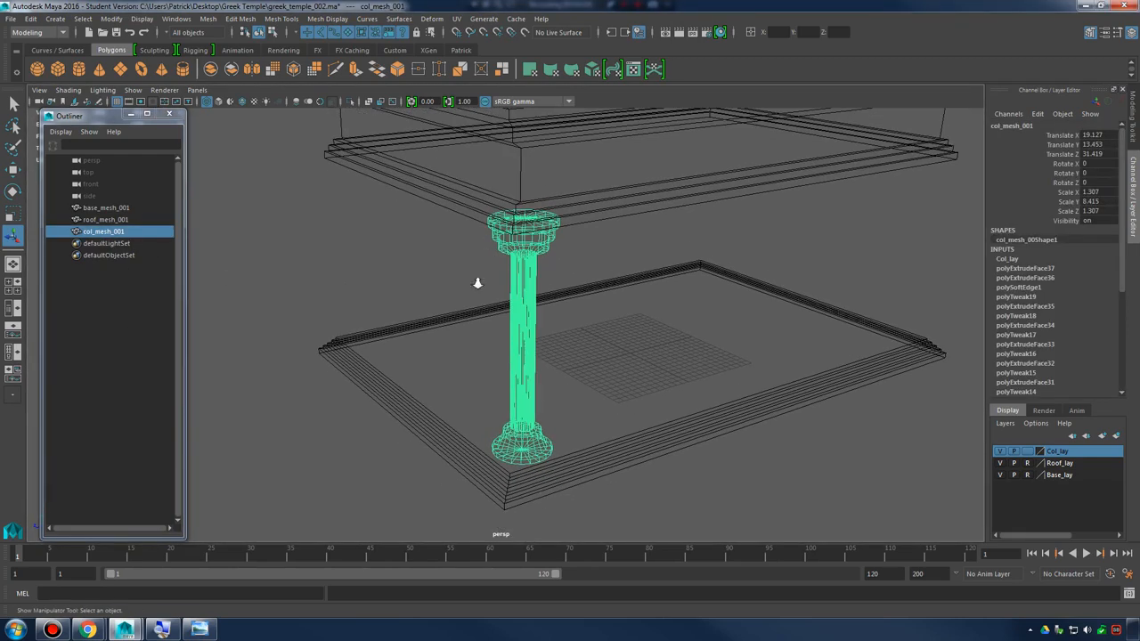
Try to place copies of the column by hand along the temple's long side, and undo them
right_click_drag(477, 283, 521, 287, "alt")
key("w")
left_click_drag(584, 298, 571, 303, "alt")
key("ctrl+d")
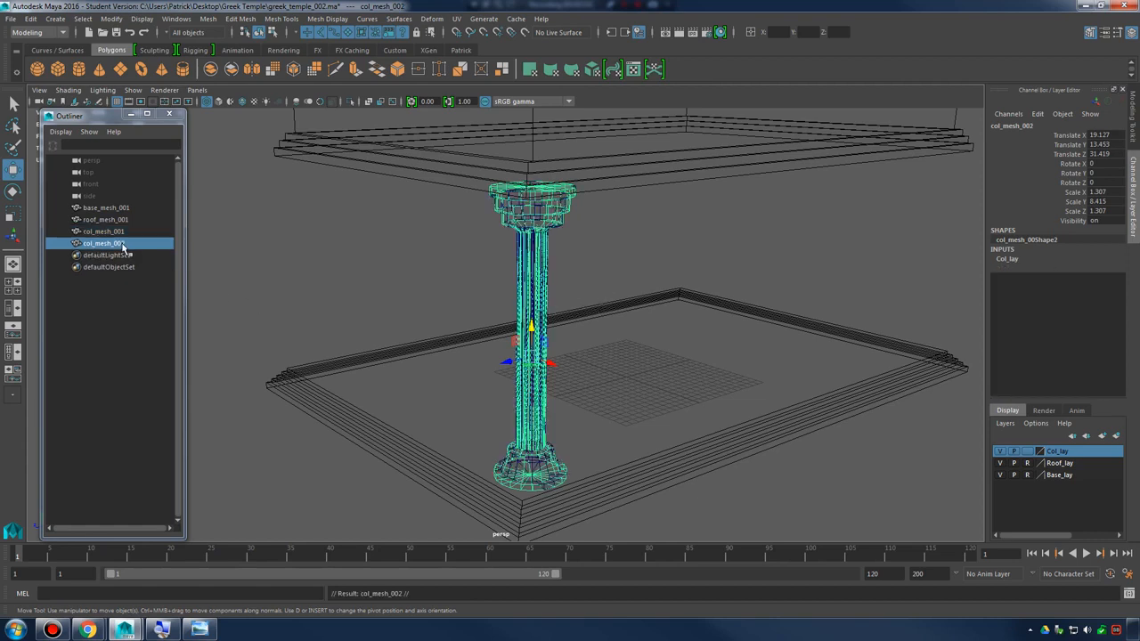
left_click_drag(524, 381, 579, 364)
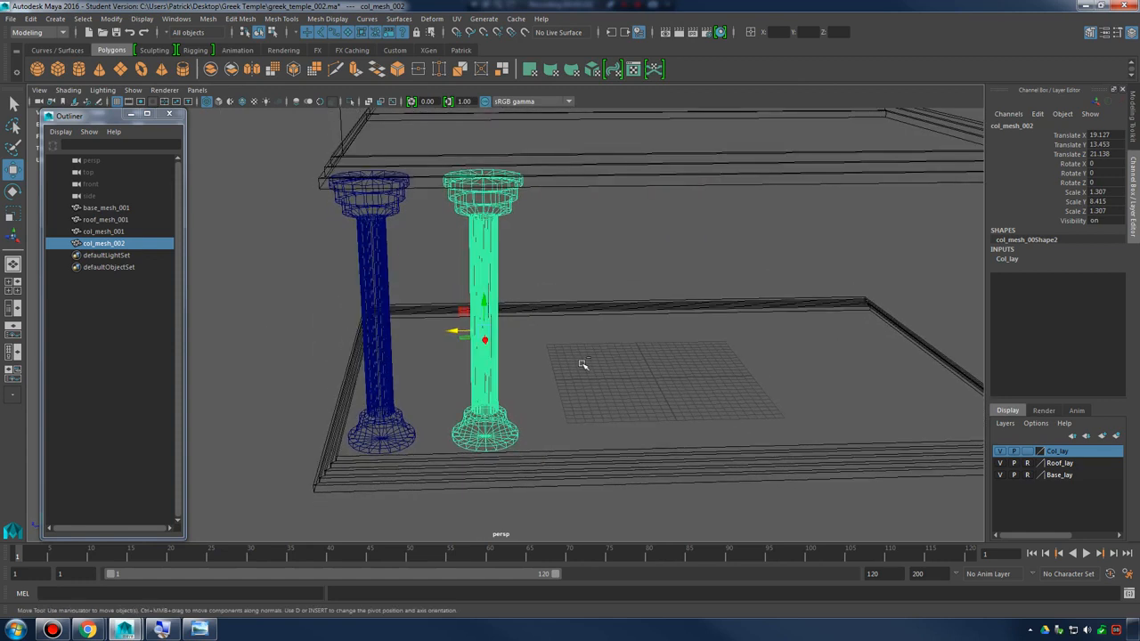
key("ctrl+d")
left_click_drag(449, 335, 661, 330)
key("ctrl+d")
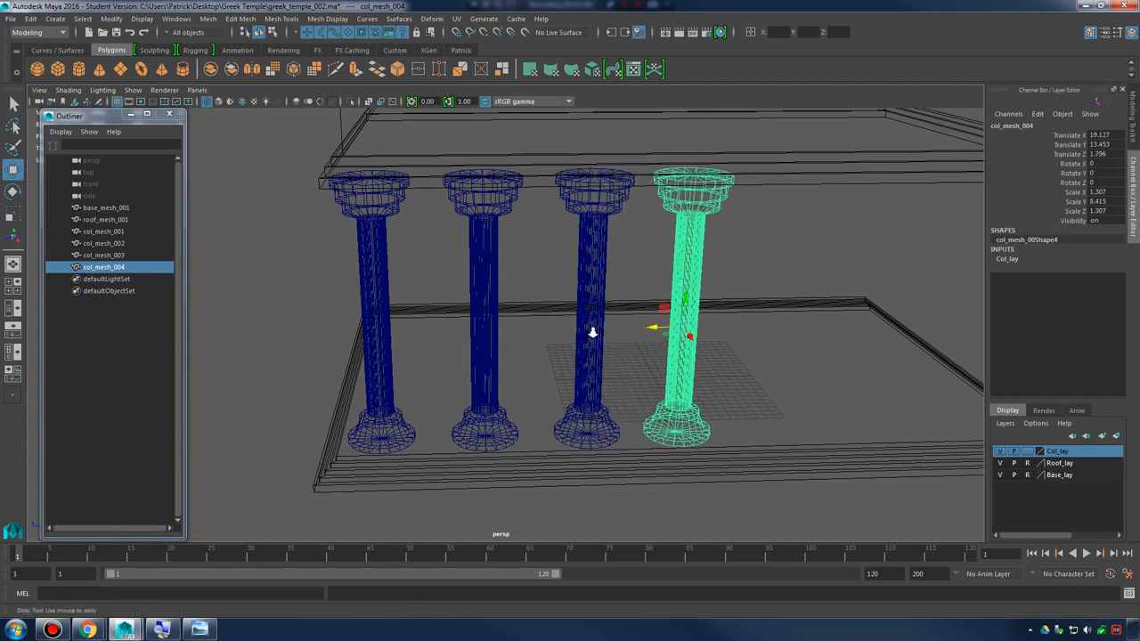
scroll(620, 334, "down", 3)
key("ctrl+z")
key("ctrl+z")
key("ctrl+z")
key("ctrl+z")
key("ctrl+z")
key("ctrl+z")
key("ctrl+z")
key("ctrl+z")
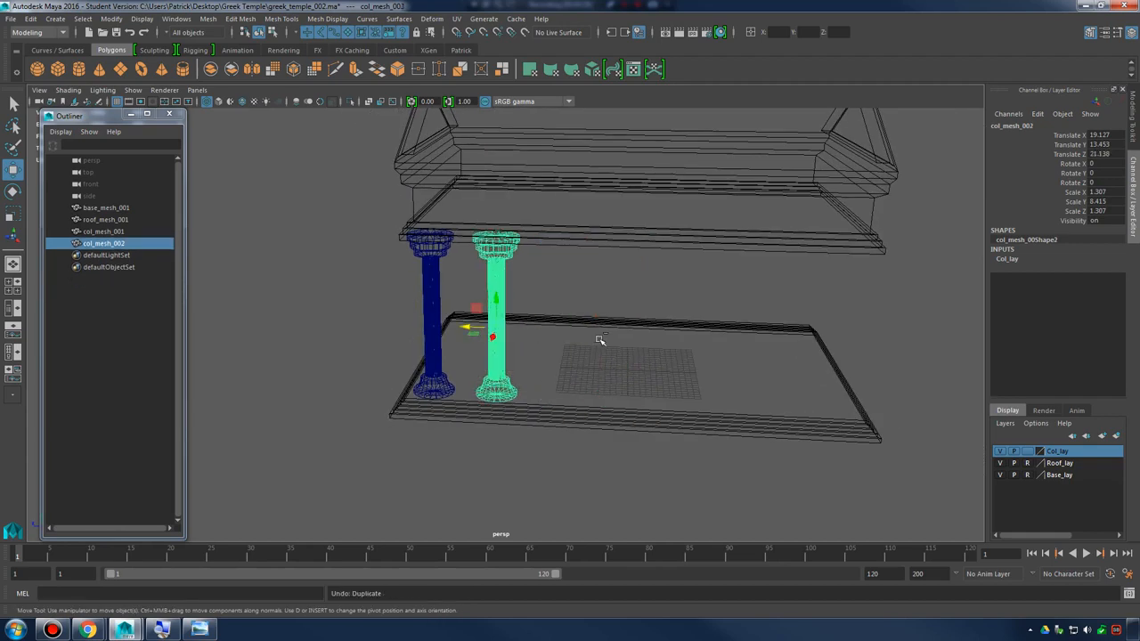
left_click_drag(553, 334, 565, 279, "alt")
left_click(444, 292)
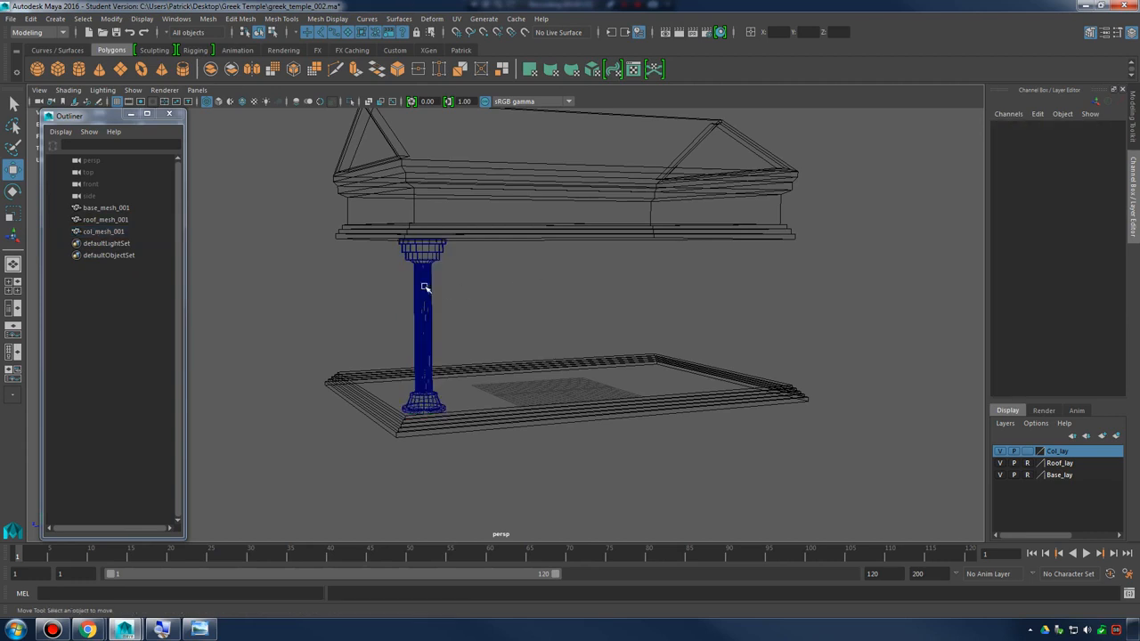
Open the Duplicate Special options for col_mesh_001 and set the number of copies to 10
left_click(426, 288)
scroll(593, 361, "up", 4)
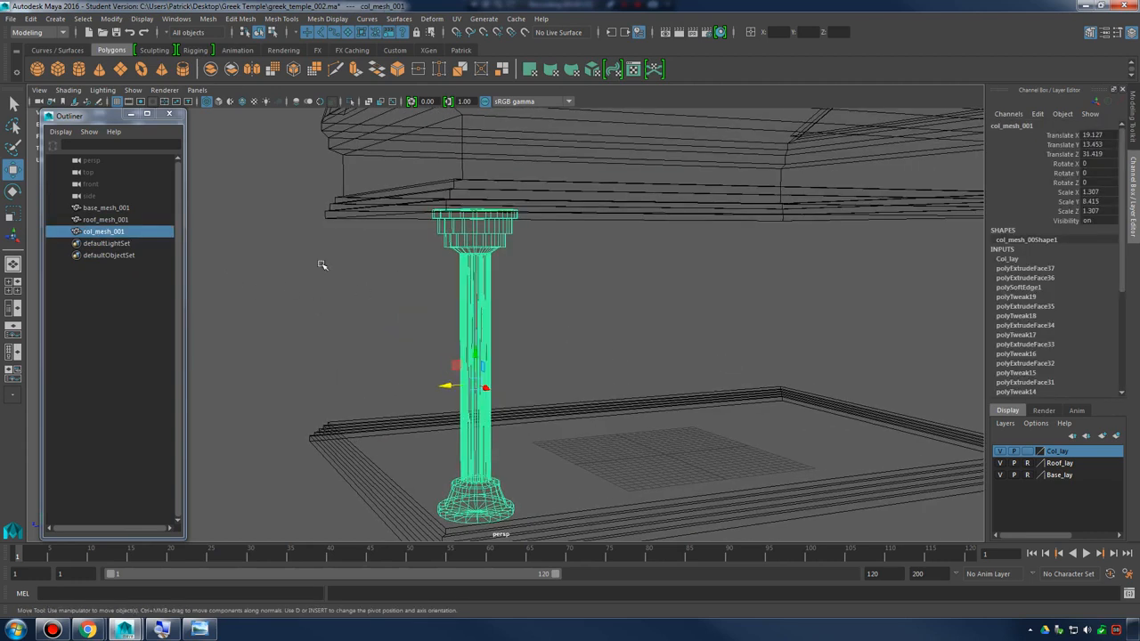
left_click(33, 18)
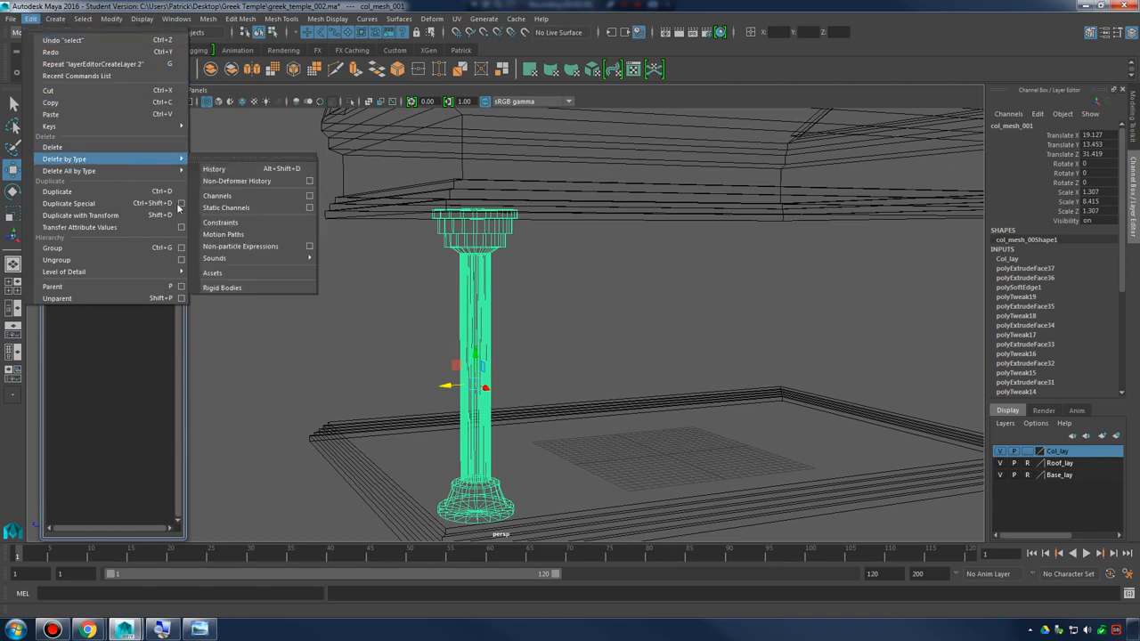
left_click(180, 204)
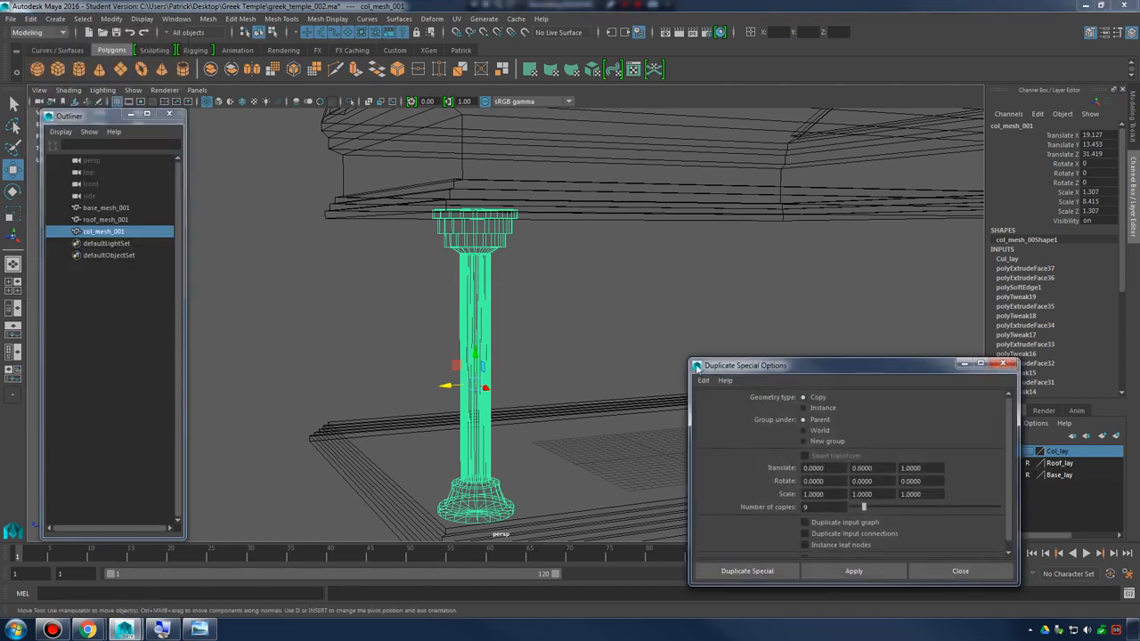
left_click_drag(830, 506, 765, 505)
type("10")
left_click_drag(523, 344, 552, 360, "alt")
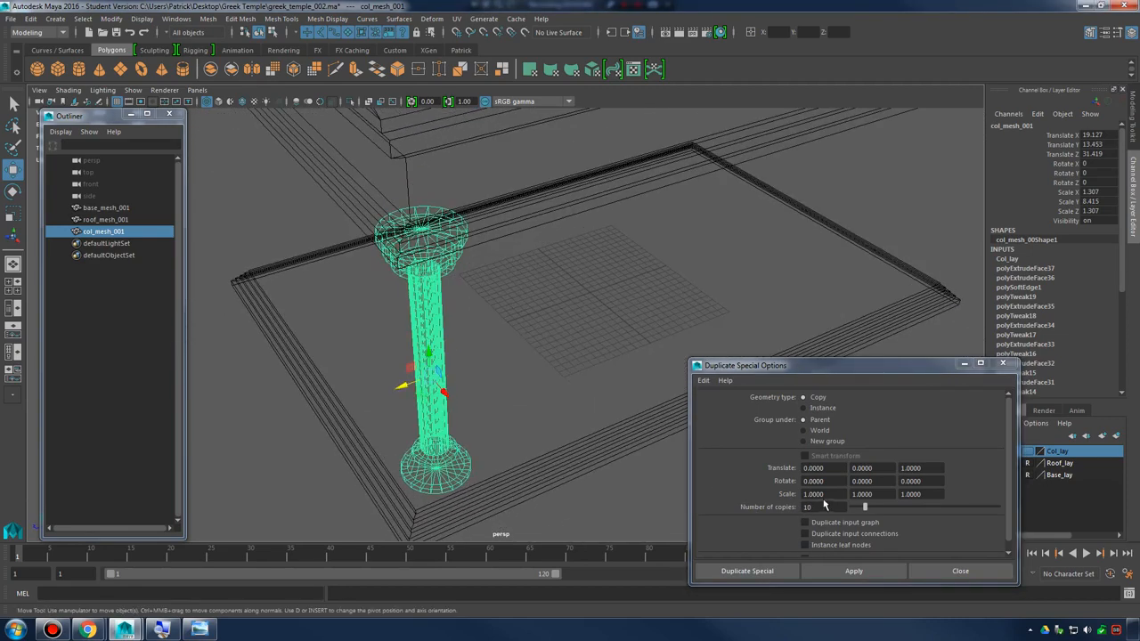
Try to create the column copies with a Z translate offset of 10, and undo them
left_click(928, 466)
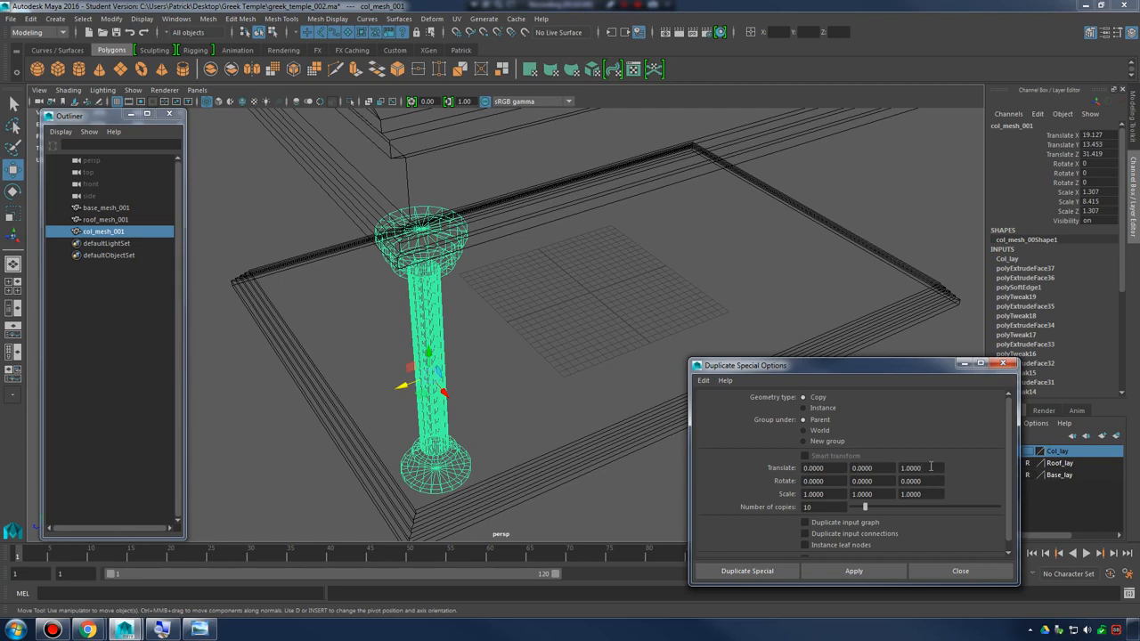
double_click(930, 467)
left_click(847, 570)
left_click_drag(534, 361, 580, 336, "alt")
key("ctrl+z")
Duplicate the corner column ten times along the temple's side with a Z translate offset of -15
left_click(902, 467)
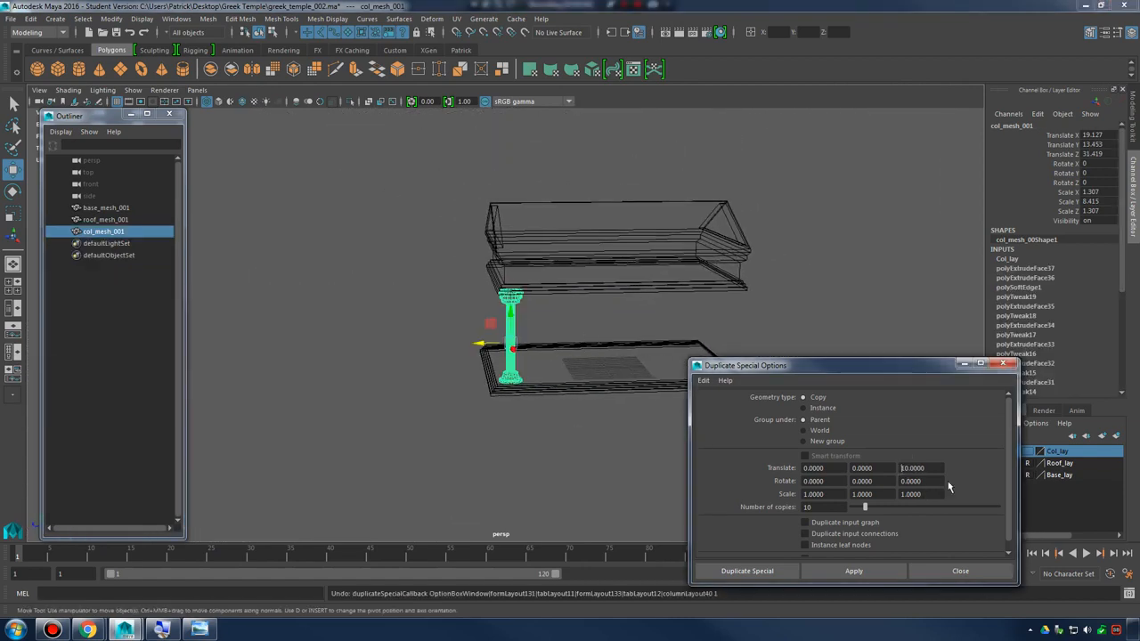
type("-15")
left_click(848, 570)
middle_click_drag(723, 276, 661, 232, "alt")
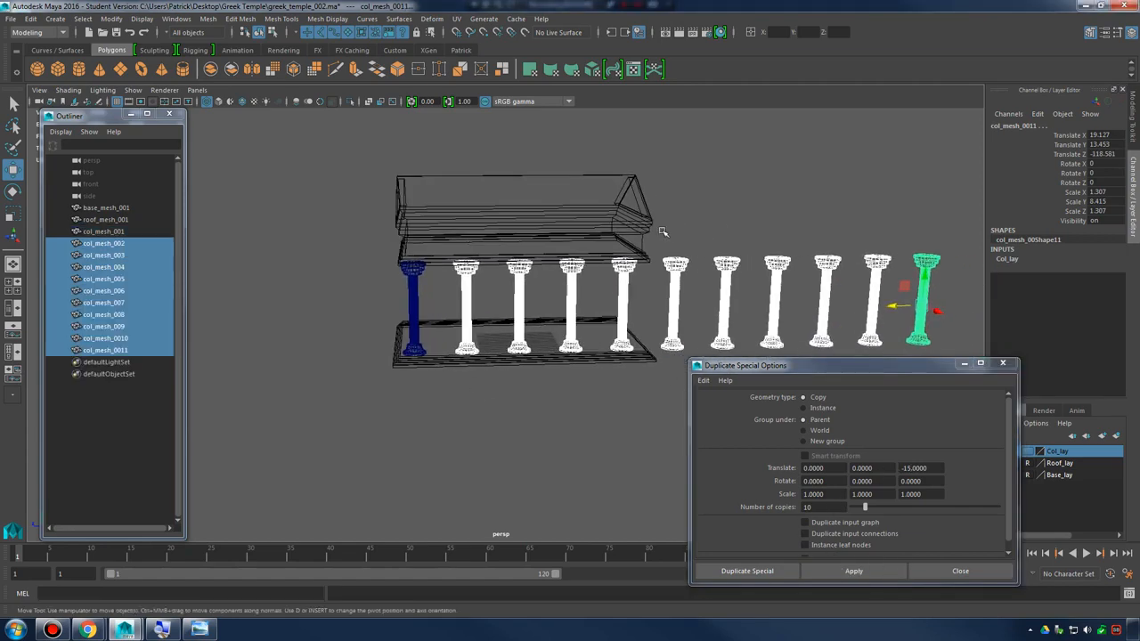
left_click_drag(661, 231, 694, 237, "alt")
middle_click_drag(695, 238, 709, 241, "alt")
left_click_drag(710, 238, 621, 246, "alt")
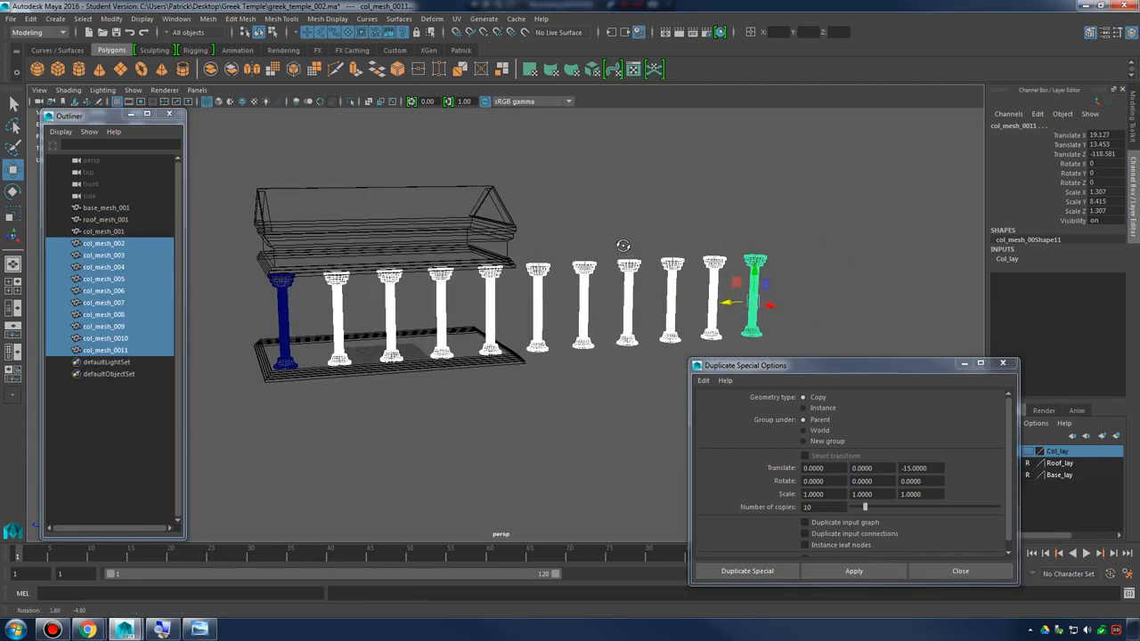
Delete the six column copies standing beyond the end of the base
left_click(557, 245)
left_click_drag(538, 249, 809, 315)
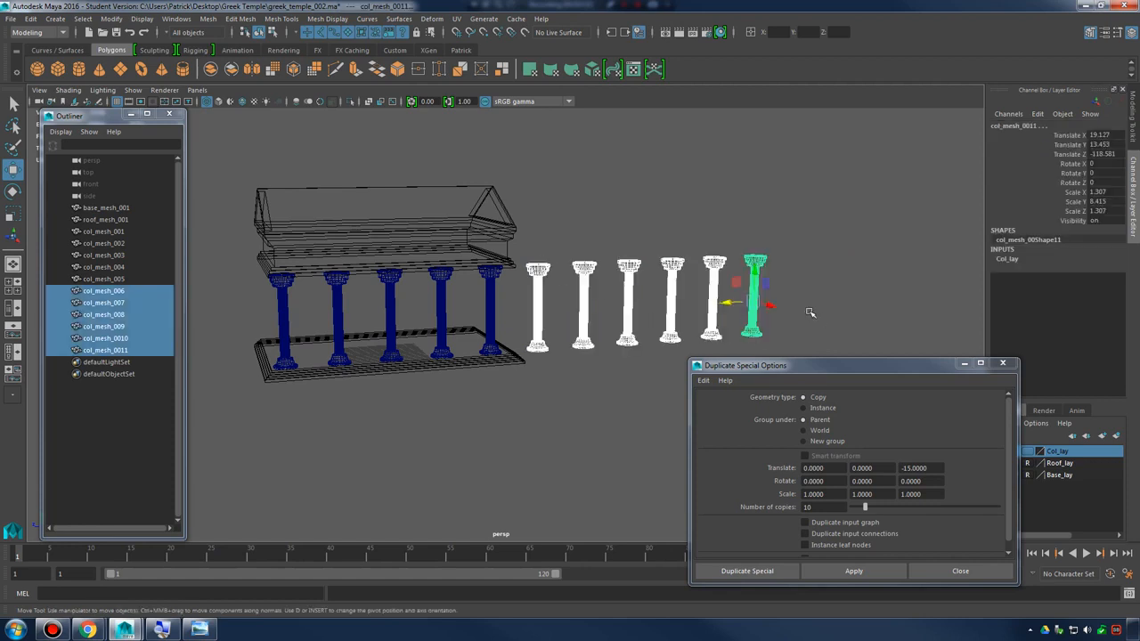
key("Delete")
Shift the row of five columns along the temple's length to center it, with the last column at about Z -30.1
left_click_drag(572, 324, 611, 321, "alt")
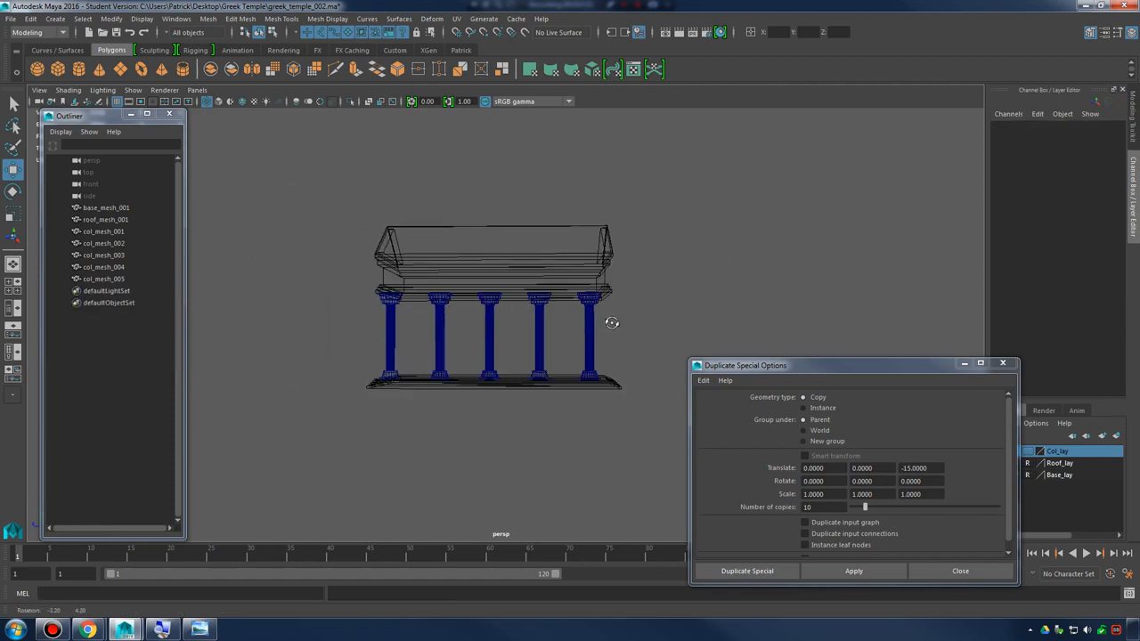
left_click_drag(347, 335, 689, 348)
scroll(592, 346, "up", 3)
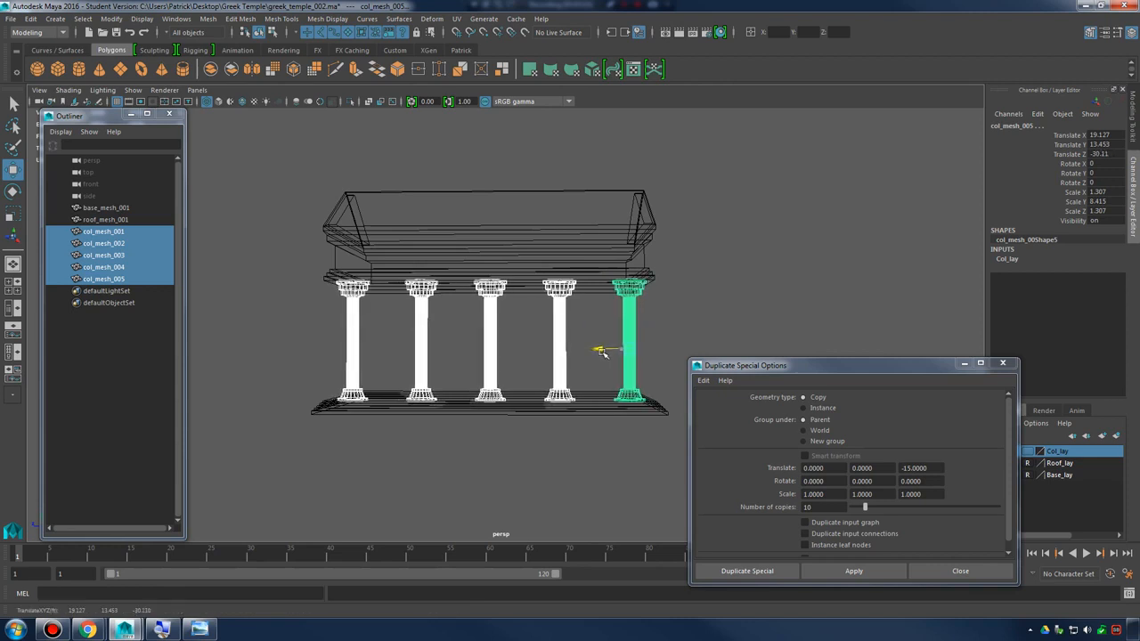
left_click_drag(561, 348, 501, 356, "alt")
Duplicate the row of five columns and move the copies to the opposite long side at about X -19
key("ctrl+shift+d")
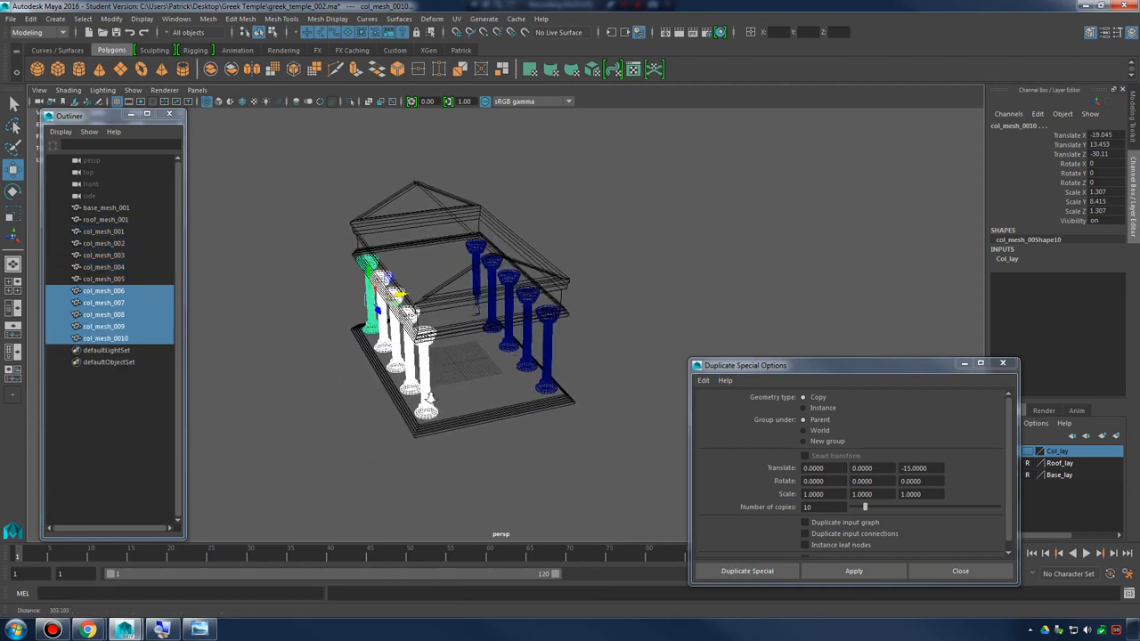
right_click_drag(500, 356, 434, 440, "alt")
left_click(378, 450)
Duplicate the front corner column col_mesh_006 ten times across the front with translate offsets of X 15 and Z 0
left_click_drag(414, 433, 556, 412, "alt")
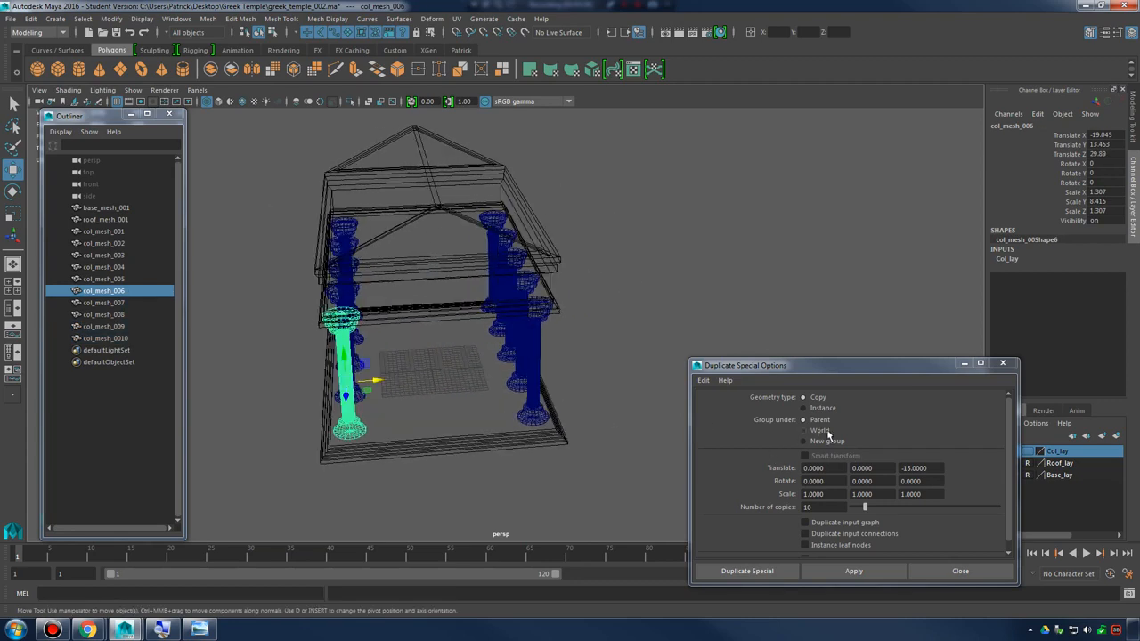
left_click(936, 468)
key("BackSpace")
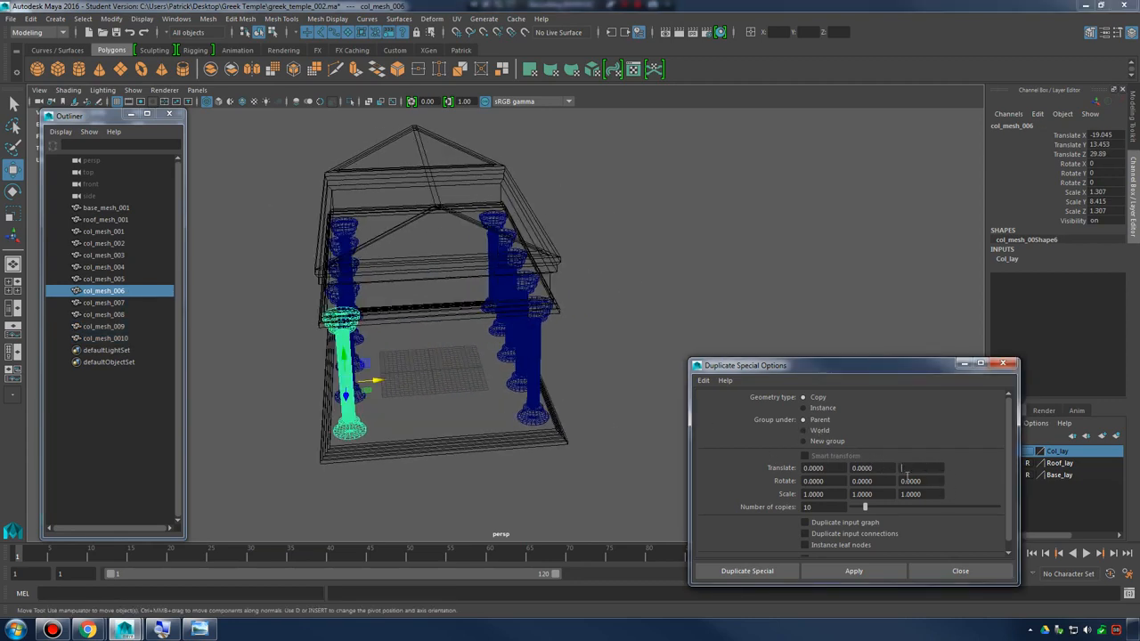
left_click(837, 469)
left_click(853, 571)
left_click_drag(510, 395, 492, 352, "alt")
Delete the eight front column copies standing beyond the side of the base
left_click(467, 345)
scroll(490, 349, "down", 4)
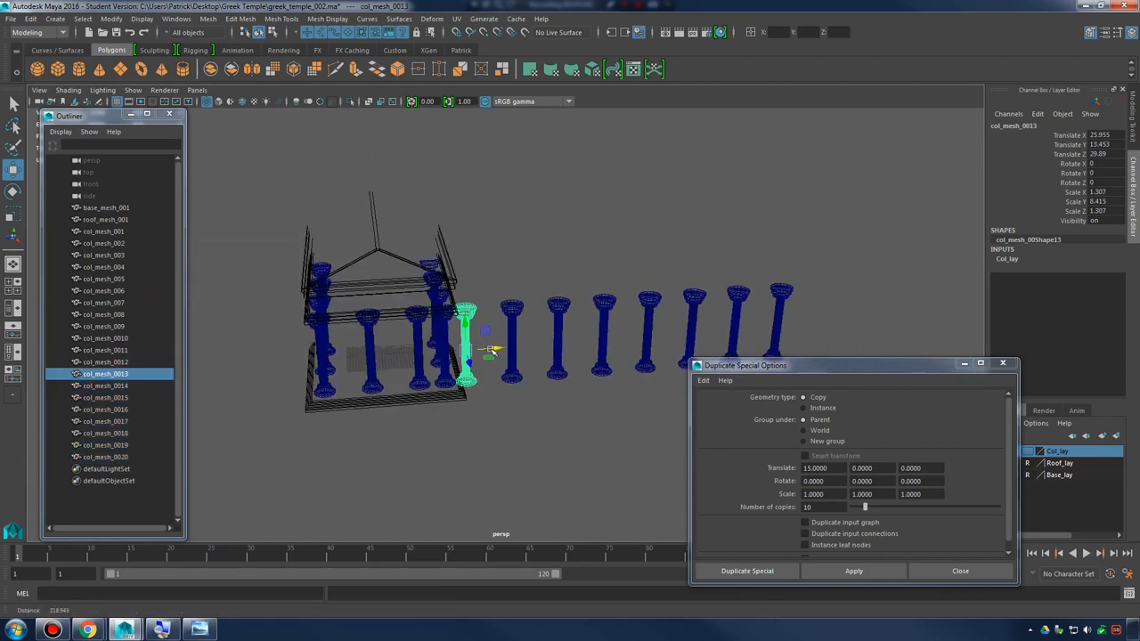
left_click_drag(496, 256, 897, 333)
key("Delete")
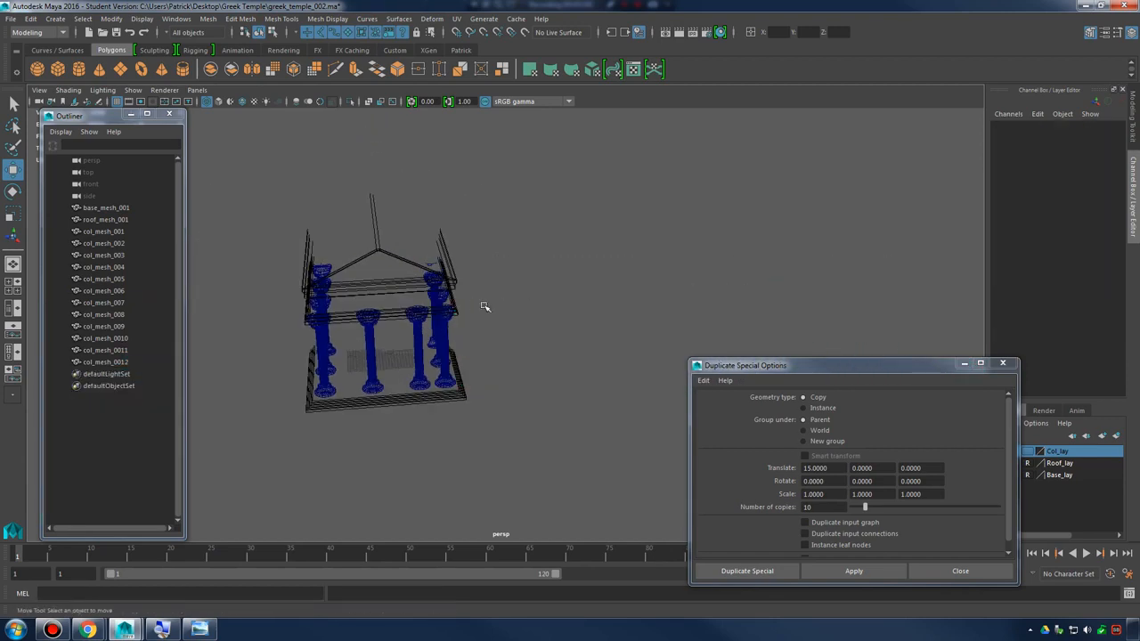
Space the two inner front columns between the corner columns, with col_mesh_0012 at about X 7.5
middle_click_drag(466, 314, 501, 272, "alt")
right_click_drag(501, 273, 541, 323, "alt")
middle_click_drag(541, 323, 584, 347, "alt")
left_click(388, 374)
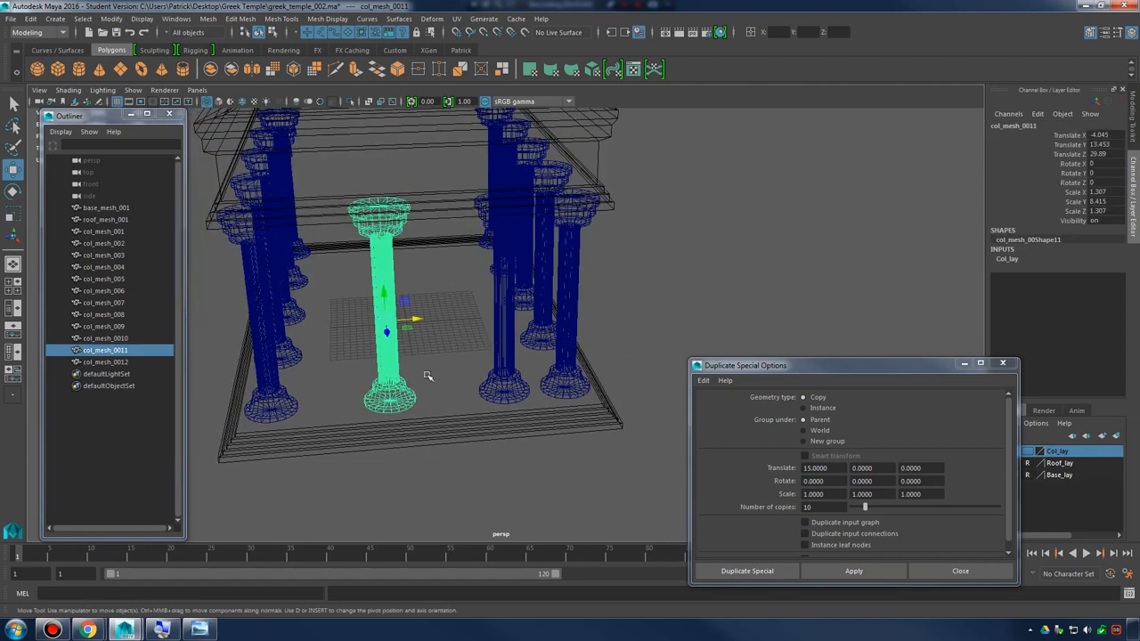
left_click(509, 350, "shift")
left_click_drag(522, 317, 504, 317)
Duplicate the two inner front columns and move the copies to the rear of the temple
right_click_drag(503, 318, 394, 334, "alt")
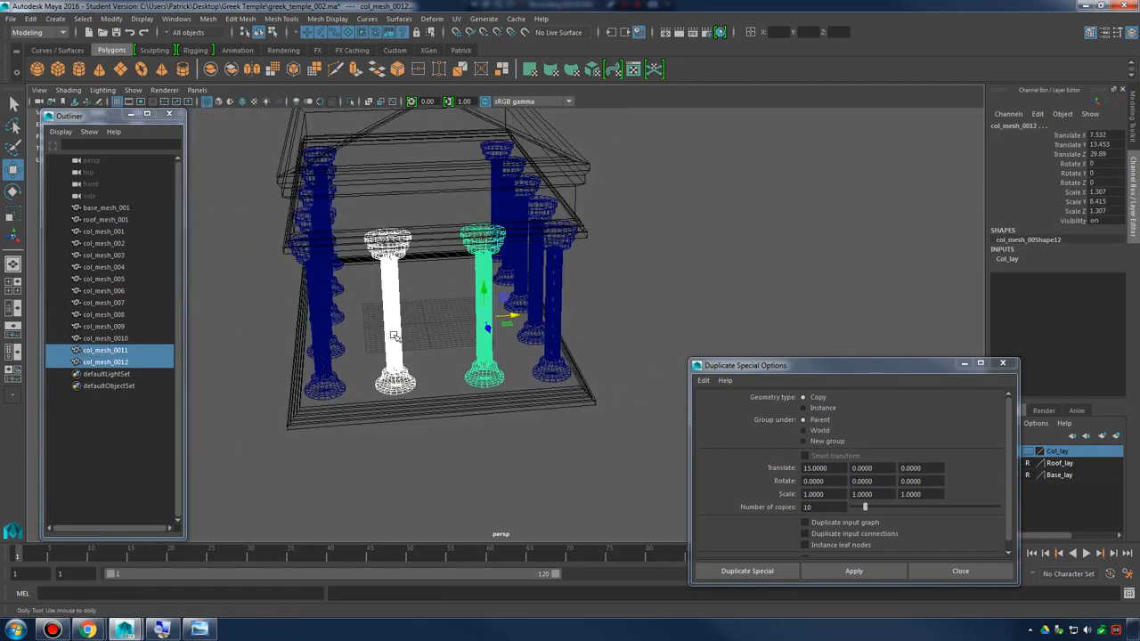
left_click_drag(394, 335, 551, 355, "alt")
key("ctrl+d")
left_click_drag(670, 329, 410, 282)
left_click(827, 274)
left_click_drag(827, 274, 802, 248, "alt")
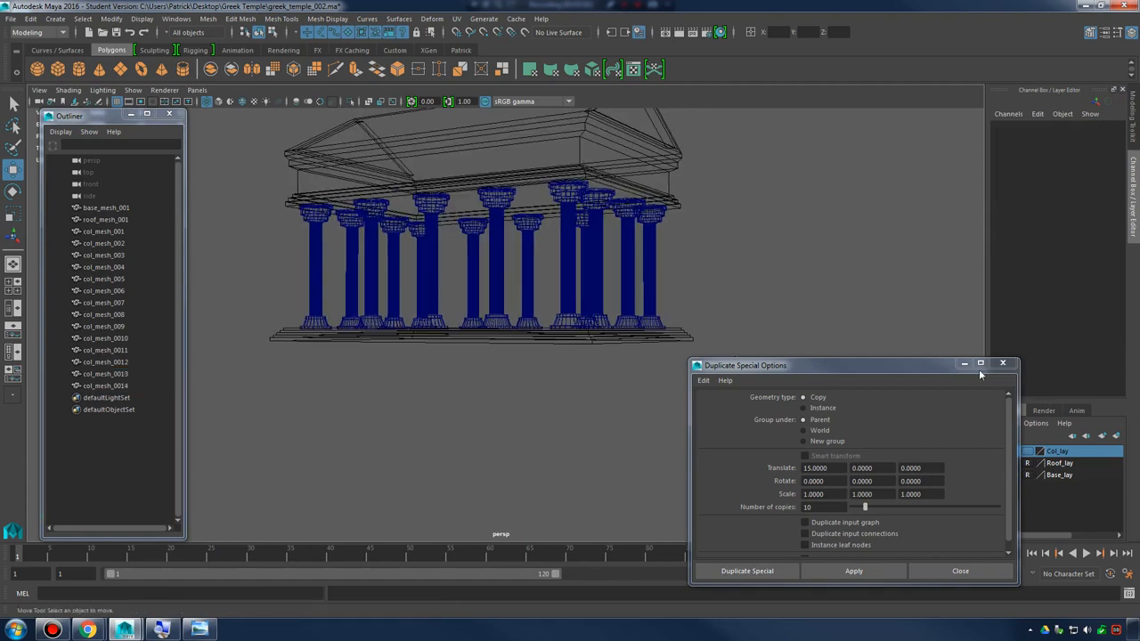
Minimize the Duplicate Special options and display the temple in shaded mode
left_click(963, 363)
mouse_move(864, 344)
left_mouse_down("alt")
mouse_move(813, 415)
mouse_move(679, 356)
mouse_move(561, 365)
mouse_move(684, 355)
left_mouse_up("alt")
key("5")
middle_click_drag(536, 267, 550, 300, "alt")
left_click_drag(551, 300, 588, 317, "alt")
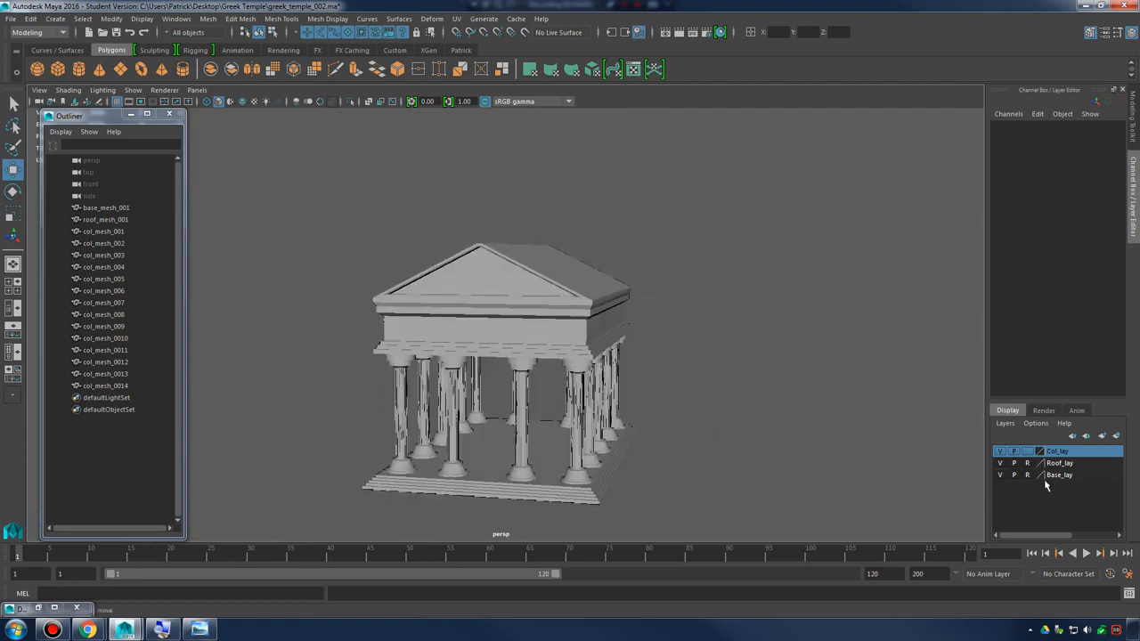
Set the Col_lay layer to reference and make the Roof_lay layer editable
left_click(1028, 454)
left_click(1028, 454)
left_click_drag(323, 273, 762, 528)
left_click_drag(764, 436, 689, 350, "alt")
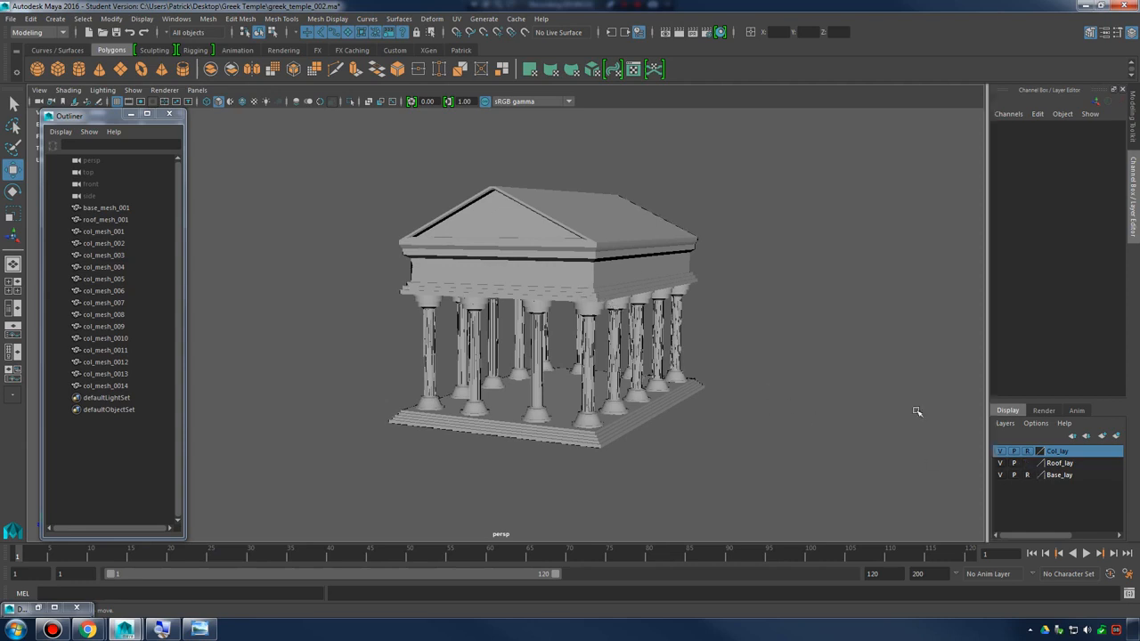
Raise the lower molding faces of the roof mesh to make the frieze thinner
left_click(612, 244)
middle_click_drag(612, 246, 609, 295, "alt")
left_click_drag(608, 342, 598, 323, "alt")
right_click_drag(599, 322, 651, 317, "alt")
left_click_drag(651, 316, 652, 330, "alt")
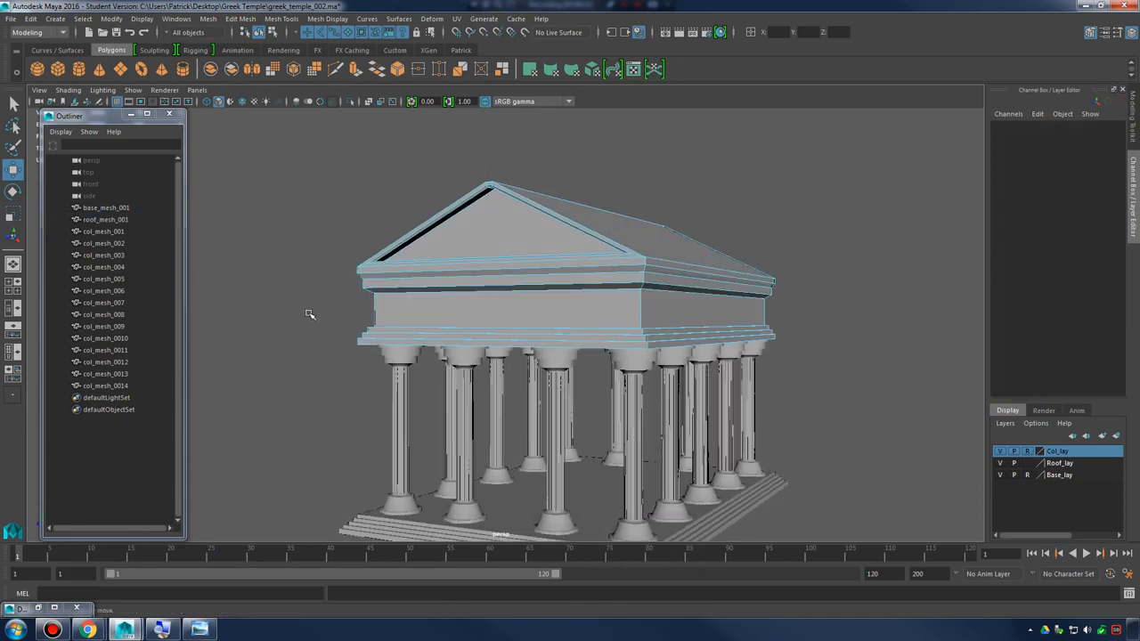
left_click_drag(308, 313, 917, 486)
left_click_drag(593, 290, 593, 271)
key("ctrl+z")
left_click_drag(280, 226, 862, 327)
left_click_drag(591, 306, 597, 283)
left_click_drag(606, 284, 649, 290, "alt")
left_click_drag(490, 280, 437, 291, "alt")
Select the roof's horizontal band faces below the pediment using the side view, and raise them to make the band thinner
key("space")
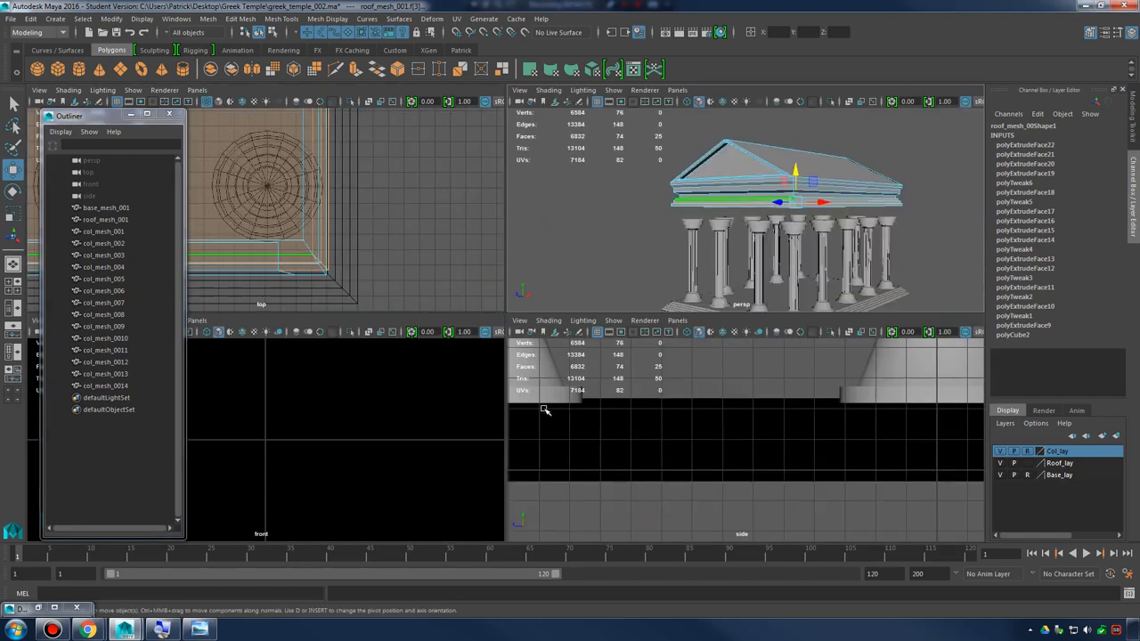
key("f")
key("space")
right_click_drag(641, 361, 520, 338, "alt")
middle_click_drag(569, 326, 717, 330, "alt")
right_click_drag(503, 349, 447, 350, "alt")
left_click_drag(404, 358, 890, 293)
key("space")
key("space")
key("f")
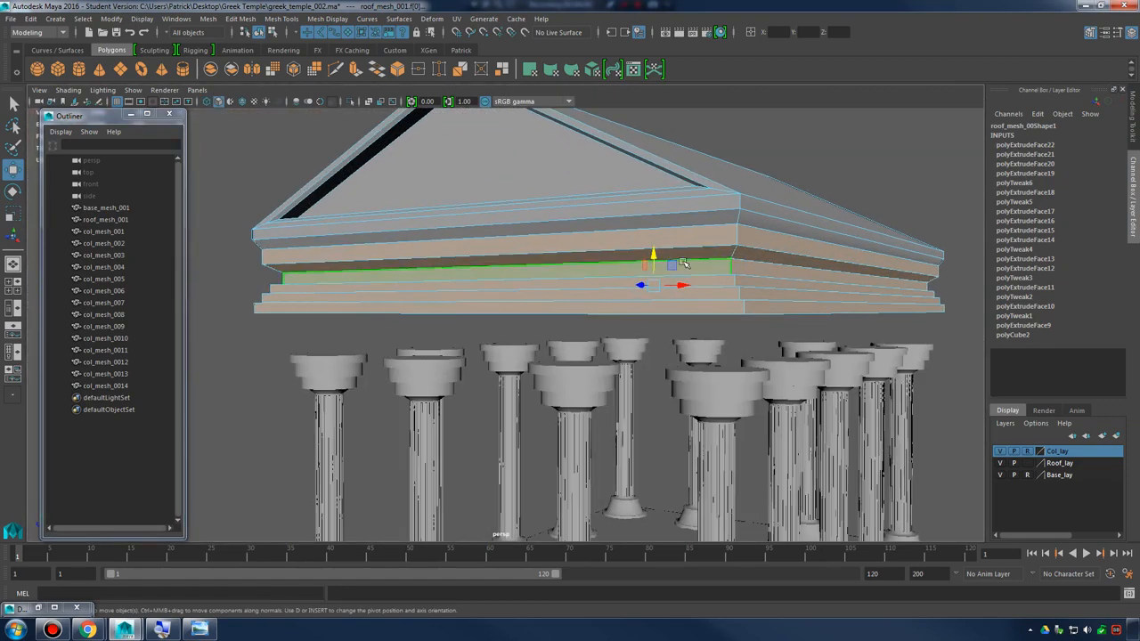
key("r")
left_click_drag(654, 262, 657, 242)
key("w")
right_click_drag(657, 244, 543, 233, "alt")
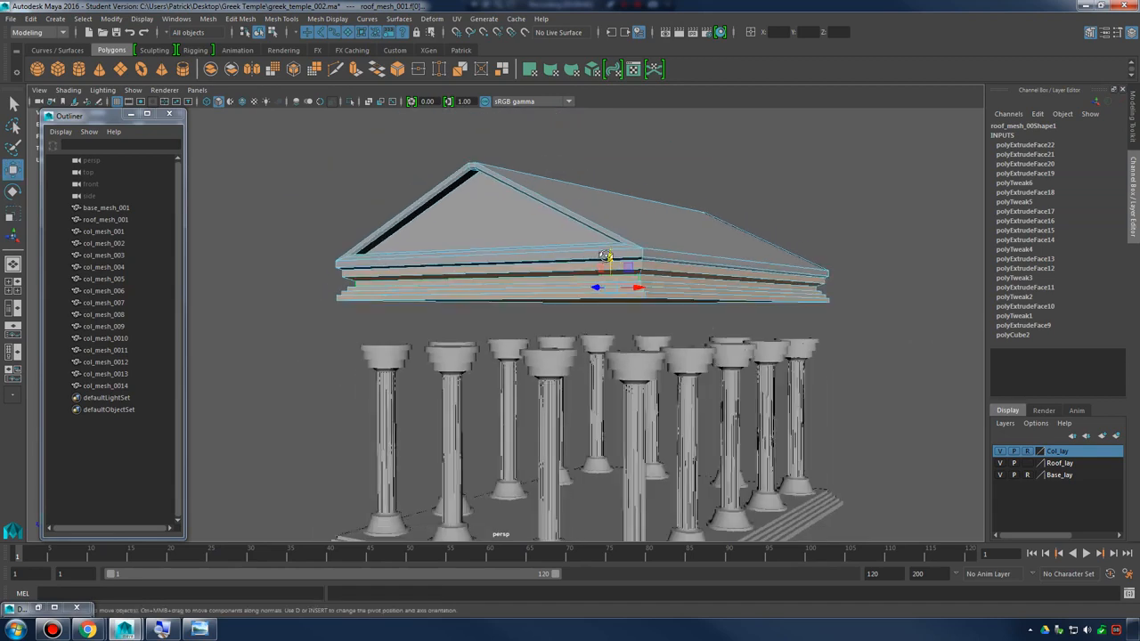
left_click_drag(543, 233, 605, 200, "alt")
Return the roof mesh to object mode and lower the whole roof onto the column capitals
right_click_drag(696, 253, 746, 228)
left_click(795, 251)
left_click_drag(828, 292, 765, 294, "alt")
left_click(648, 294)
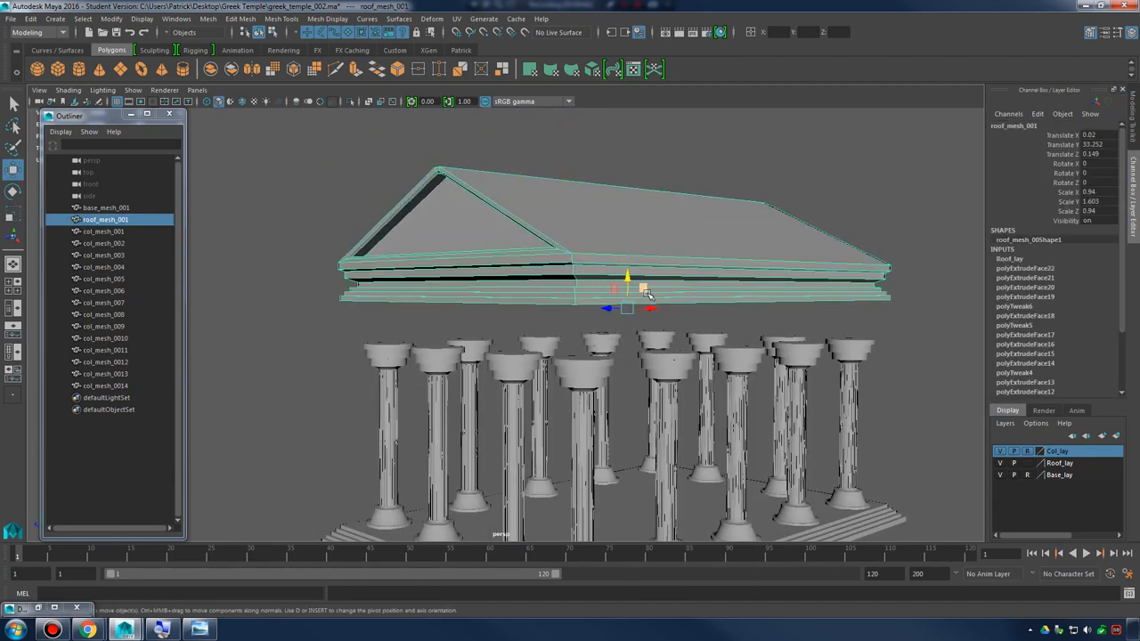
mouse_move(629, 279)
left_mouse_down()
mouse_move(629, 333)
mouse_move(636, 287)
left_mouse_up()
right_click_drag(636, 286, 727, 350, "alt")
left_click_drag(672, 339, 686, 405)
right_click_drag(686, 406, 666, 277, "alt")
left_click(777, 391)
Set the Roof_lay layer back to reference
left_click_drag(779, 411, 496, 348, "alt")
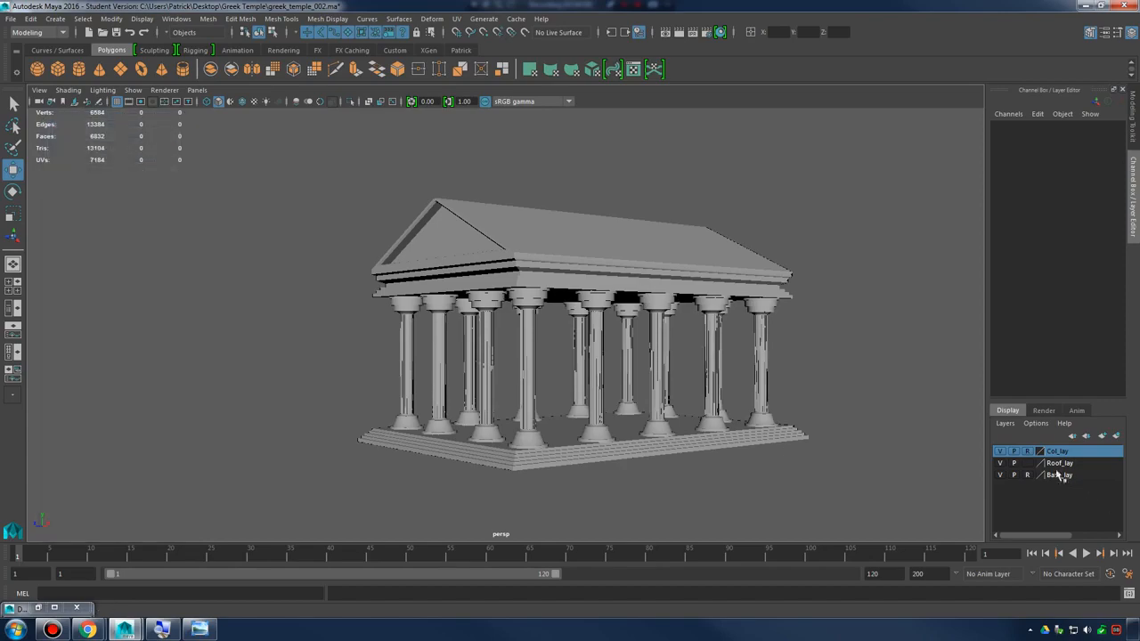
left_click(1028, 463)
left_click(1028, 464)
left_click_drag(645, 420, 704, 422, "alt")
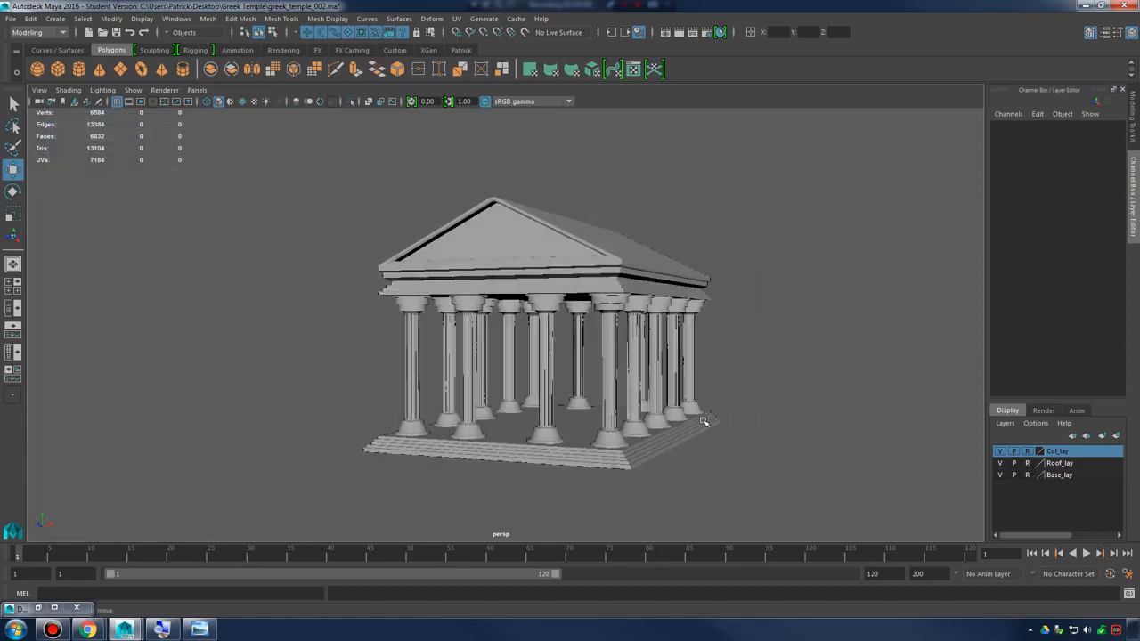
right_click_drag(705, 422, 799, 445, "alt")
middle_click_drag(799, 445, 796, 430, "alt")
left_click_drag(796, 430, 690, 390, "alt")
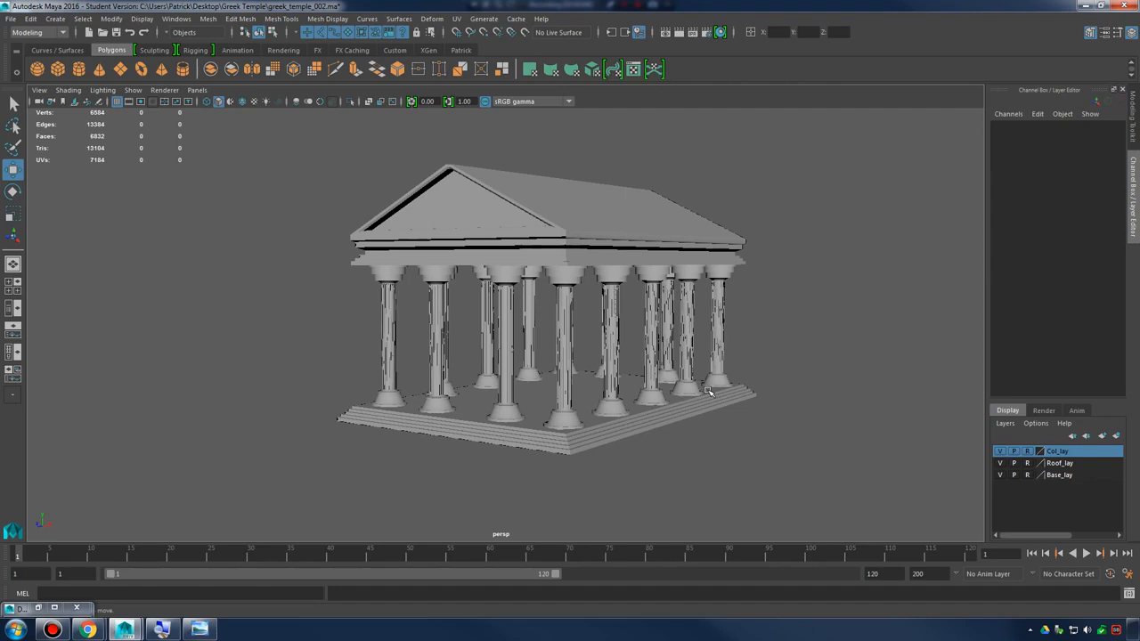
mouse_move(683, 371)
left_mouse_down("alt")
mouse_move(676, 338)
mouse_move(811, 387)
mouse_move(645, 379)
mouse_move(667, 383)
left_mouse_up("alt")
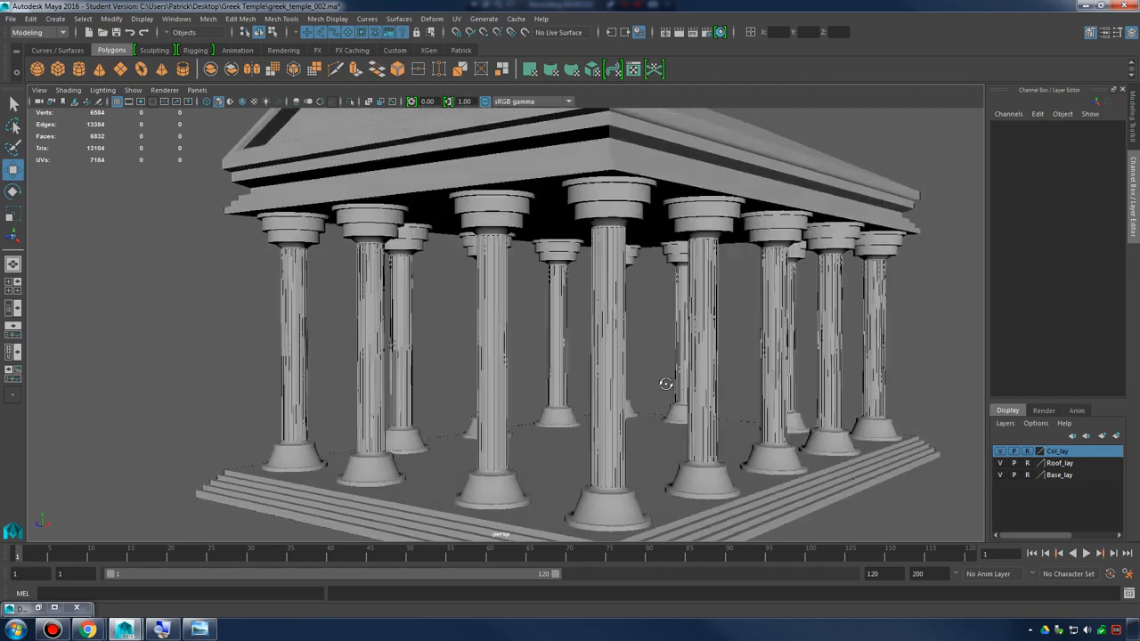
Examine how the lowered roof sits on the column capitals from low and high viewing angles
right_click_drag(667, 384, 616, 383, "alt")
left_click_drag(616, 383, 663, 370, "alt")
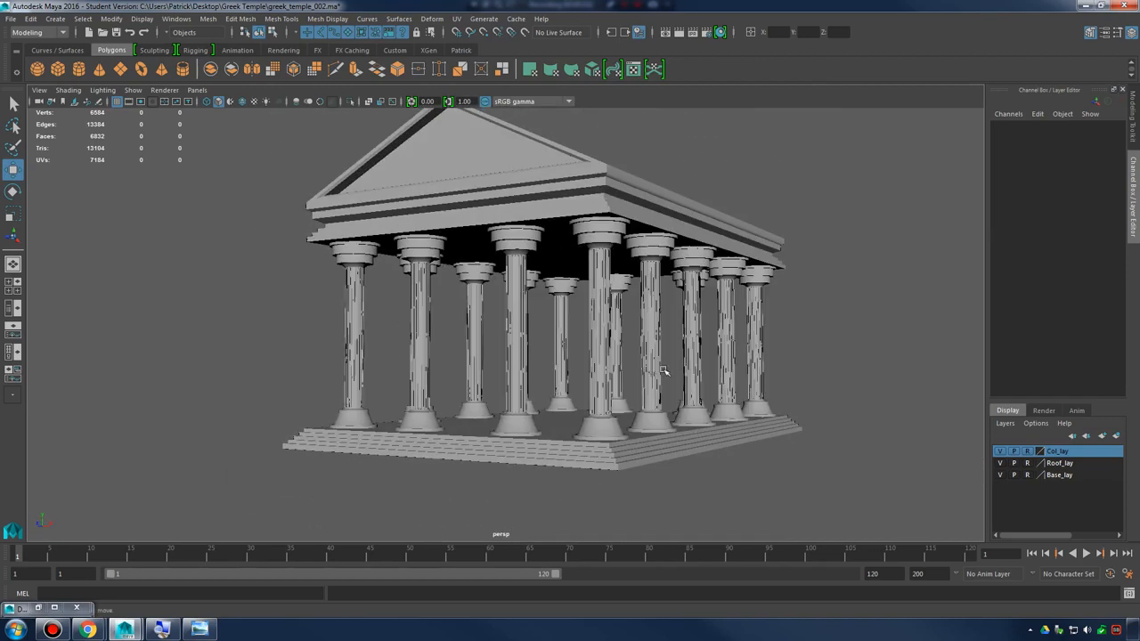
mouse_move(660, 335)
left_mouse_down("alt")
mouse_move(715, 341)
mouse_move(654, 347)
mouse_move(664, 349)
left_mouse_up("alt")
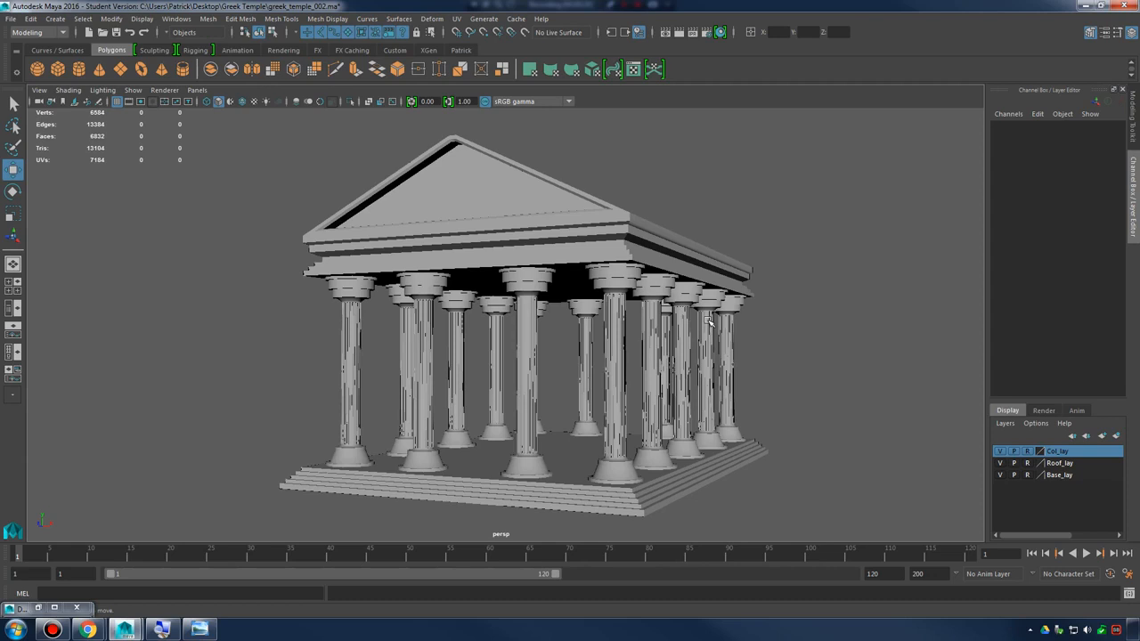
left_click_drag(492, 283, 492, 284, "alt")
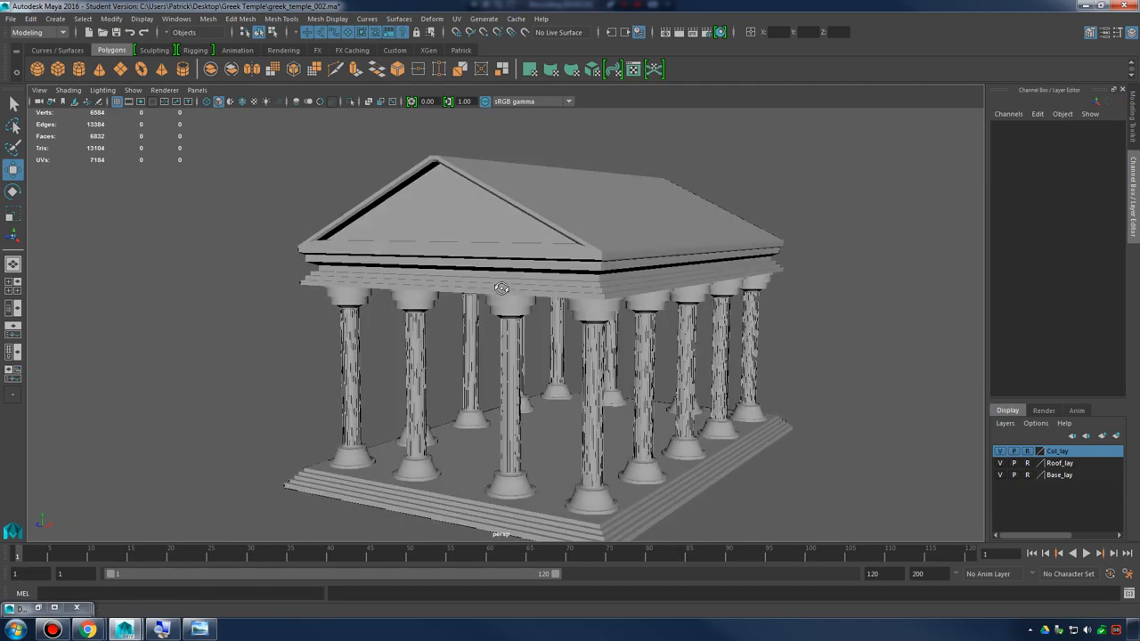
Open the artemis-temple reference photo in Windows Photo Viewer, examine its columns, frieze and pediment up close, and close it
left_click(203, 629)
left_click_drag(800, 355, 693, 219)
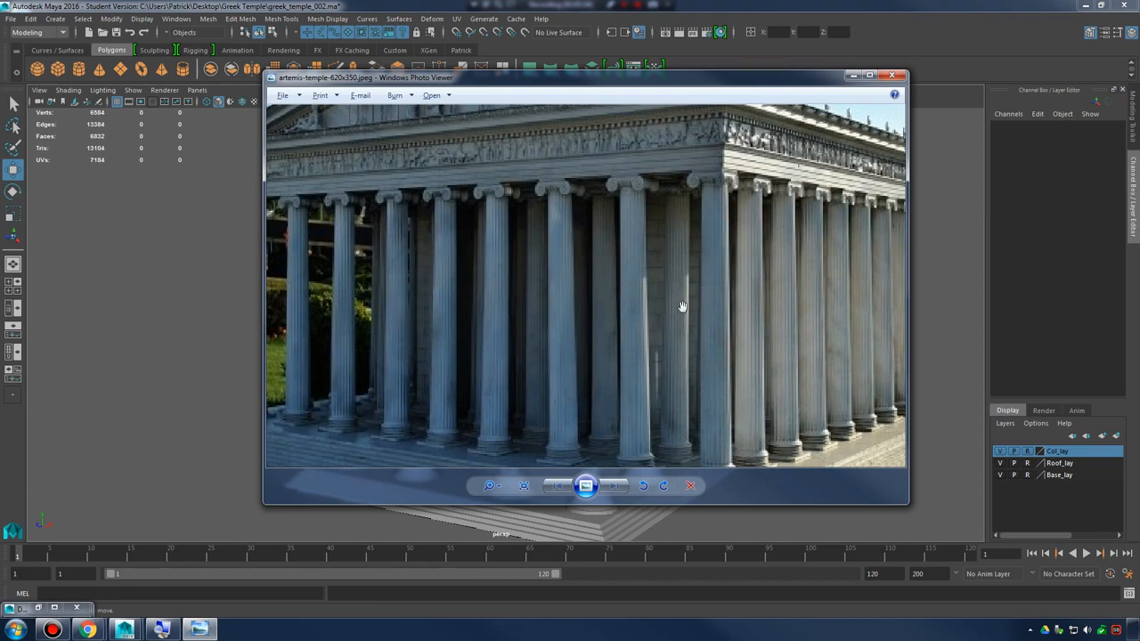
left_click_drag(640, 322, 620, 346)
scroll(597, 340, "down", 5)
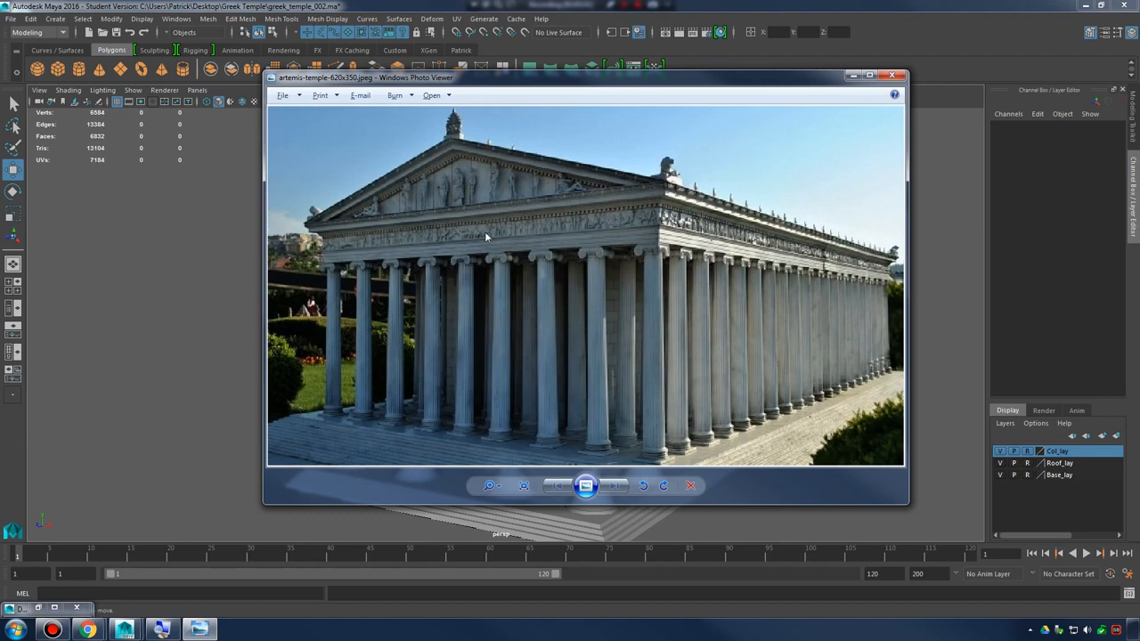
scroll(525, 208, "up", 3)
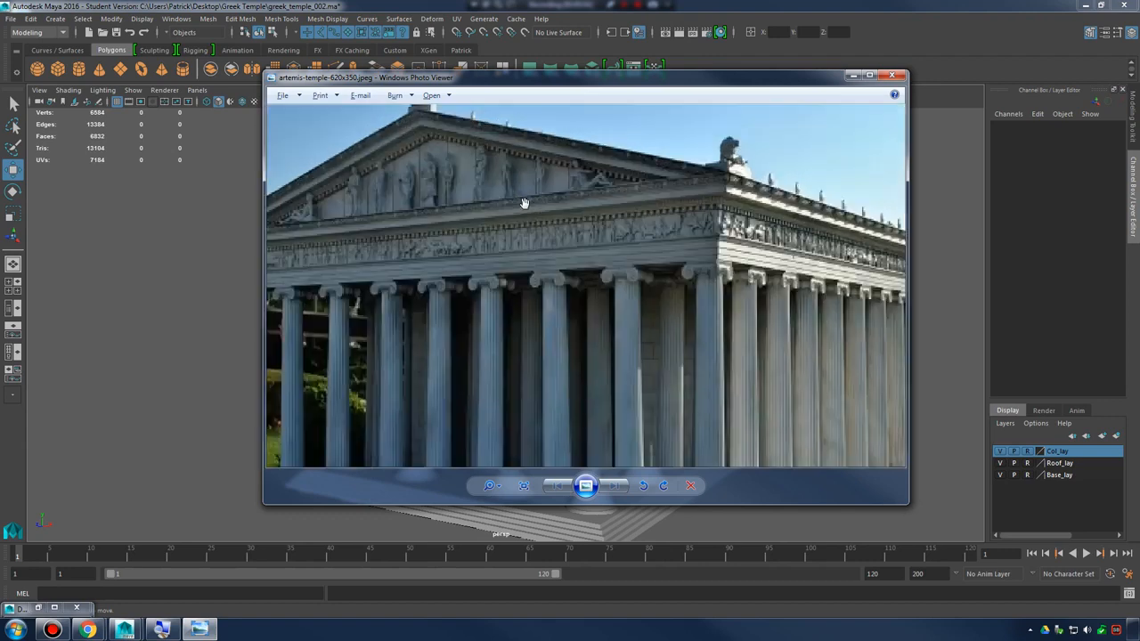
scroll(605, 231, "down", 1)
scroll(574, 244, "down", 2)
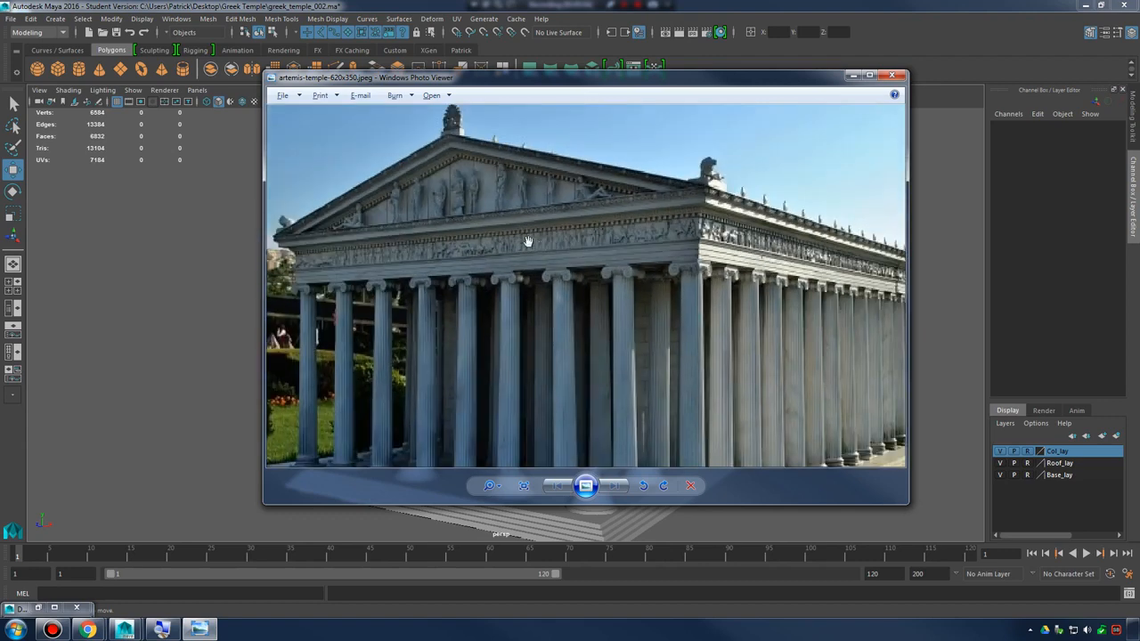
scroll(521, 204, "up", 3)
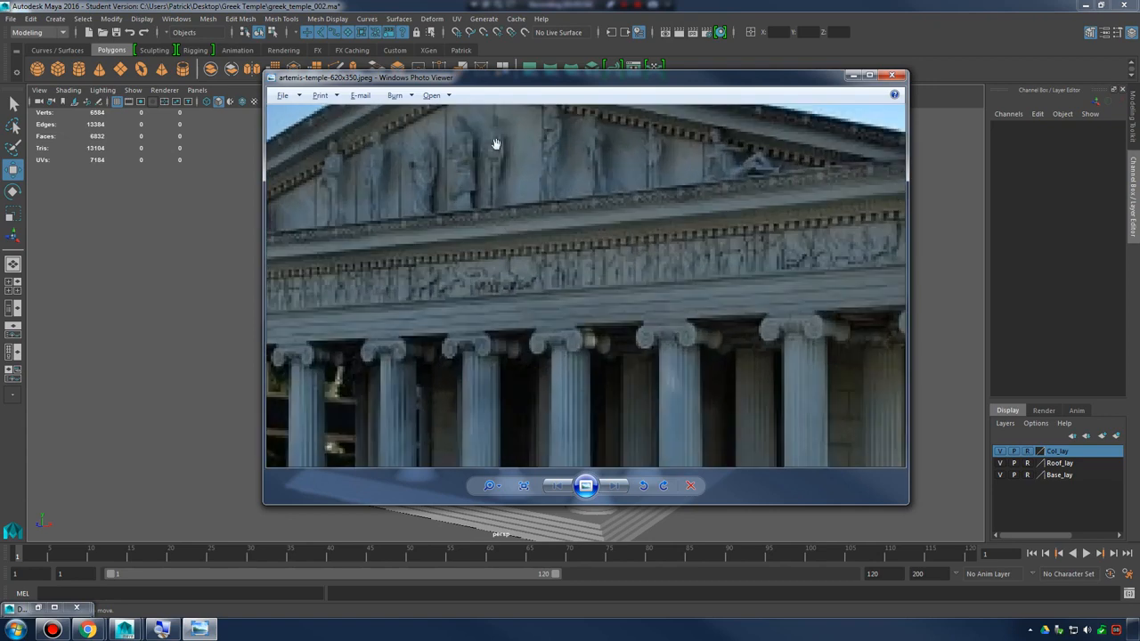
scroll(532, 227, "down", 1)
scroll(523, 238, "down", 2)
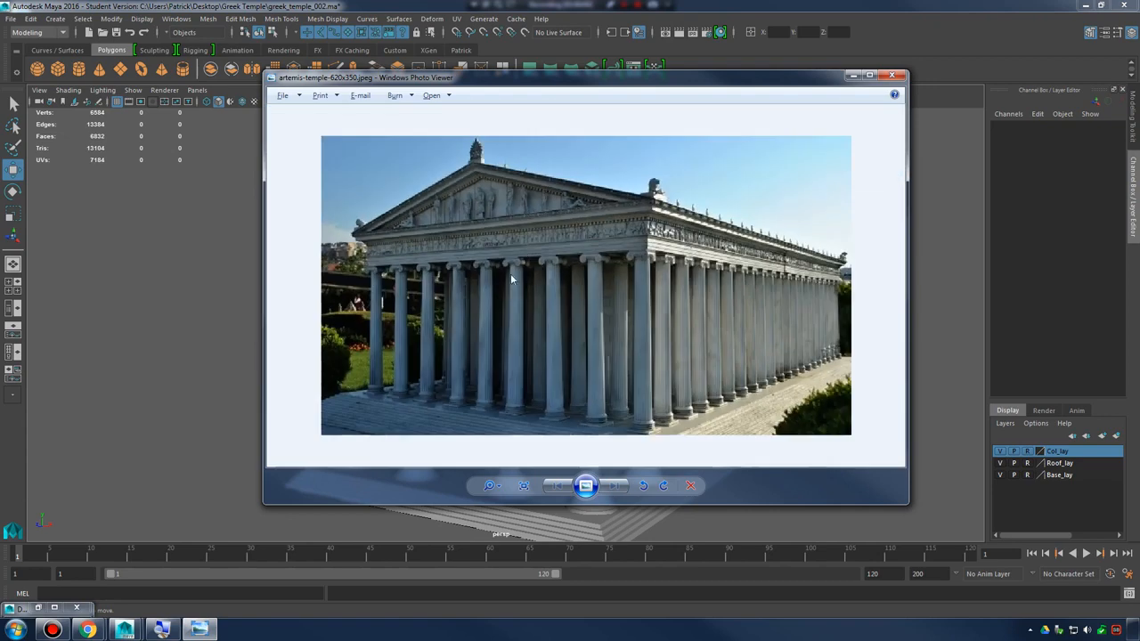
scroll(532, 284, "up", 1)
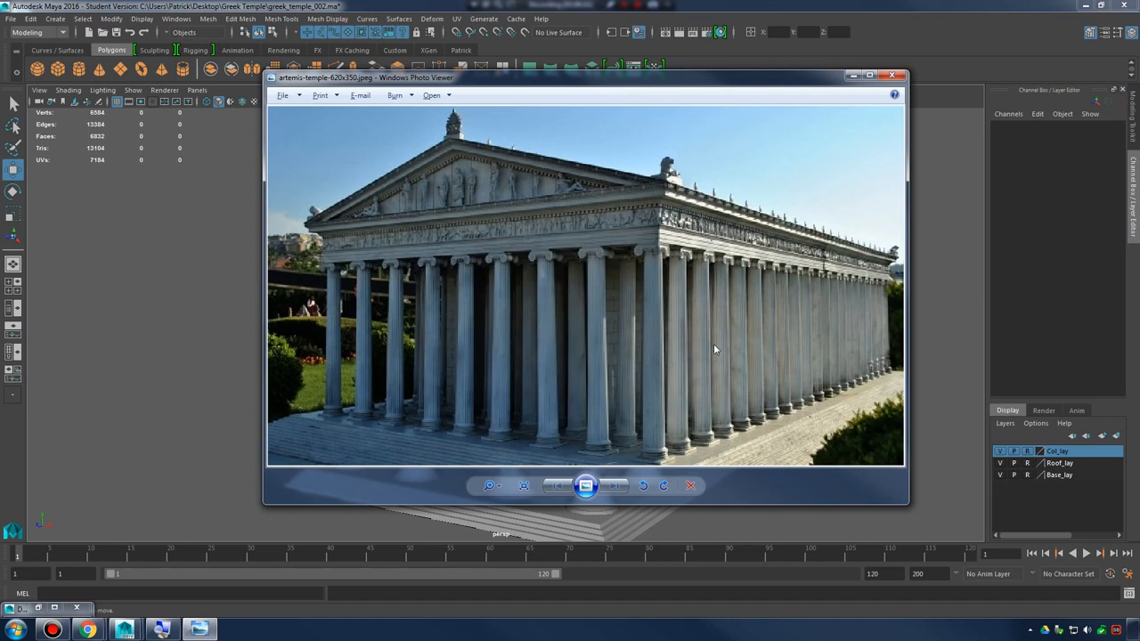
scroll(624, 332, "down", 2)
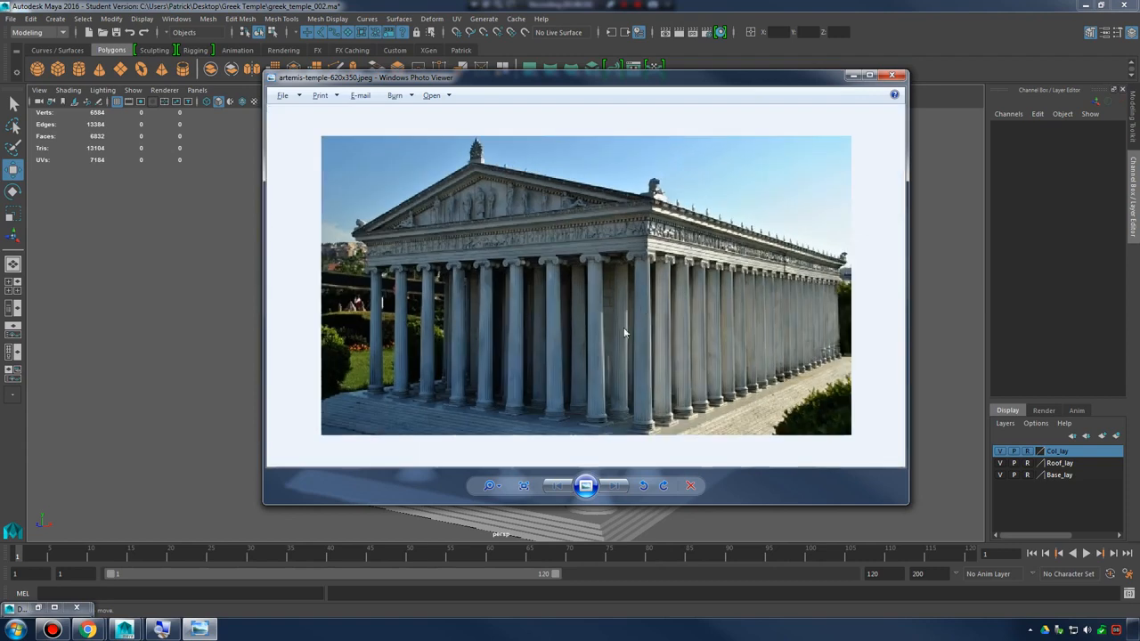
scroll(637, 313, "up", 2)
left_click(897, 75)
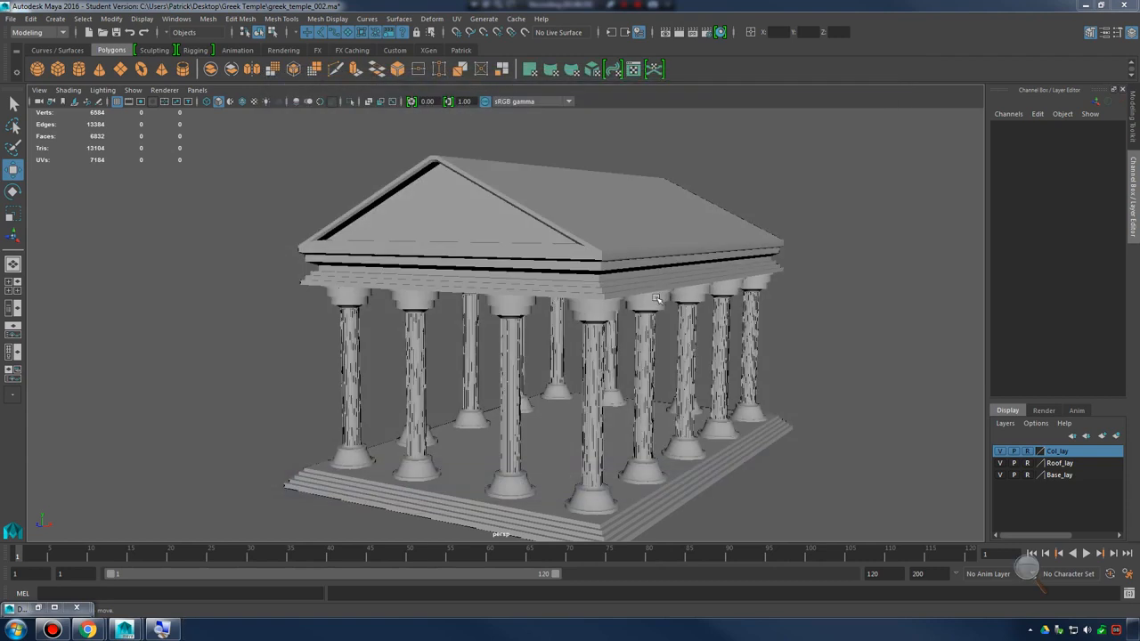
Examine the temple model's column spacing, base steps and open interior from several angles for comparison with the reference photo
left_click_drag(659, 359, 512, 384, "alt")
left_click_drag(428, 384, 490, 307, "alt")
middle_click_drag(570, 376, 572, 326, "alt")
right_click_drag(573, 325, 680, 338, "alt")
left_click_drag(680, 338, 600, 333, "alt")
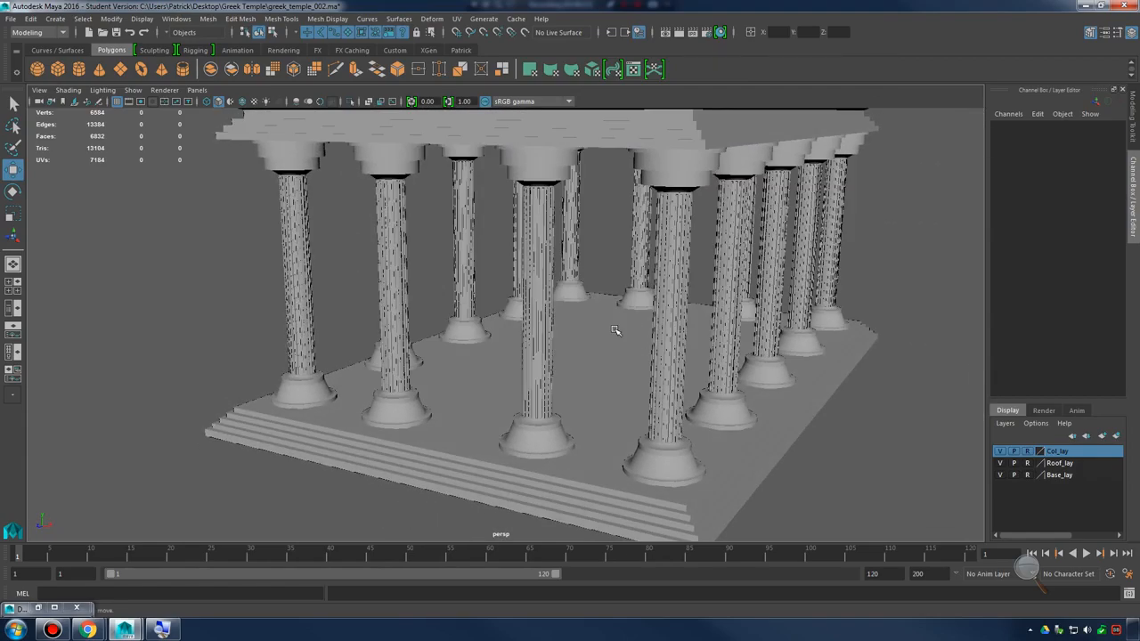
scroll(614, 330, "down", 2)
scroll(614, 330, "down", 1)
scroll(606, 327, "up", 1)
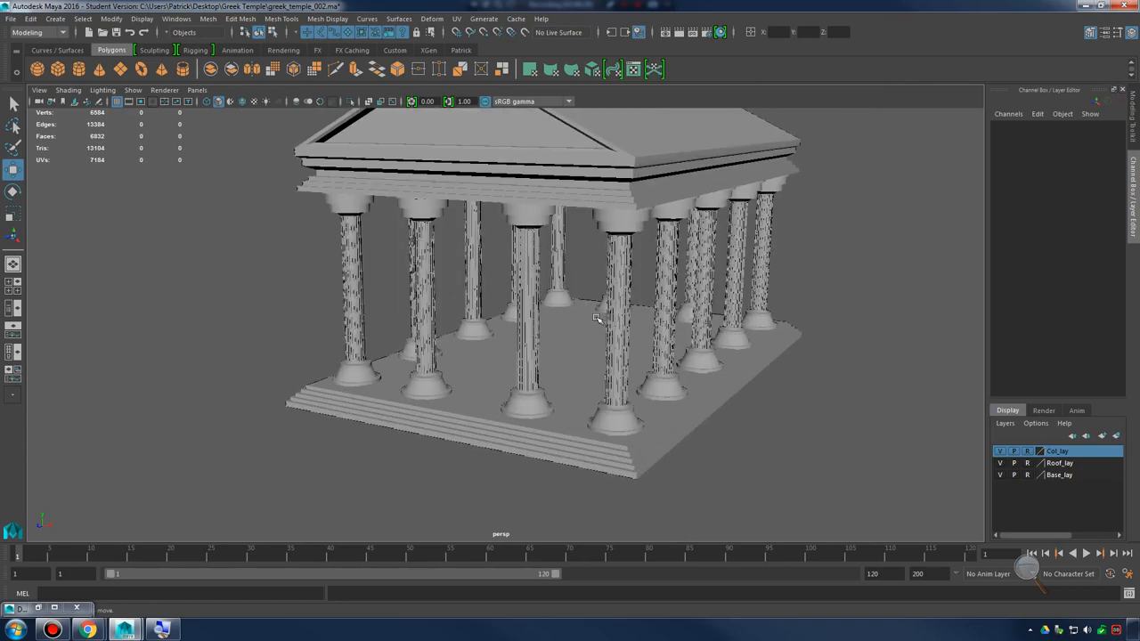
mouse_move(597, 317)
left_mouse_down("alt")
mouse_move(589, 339)
mouse_move(661, 315)
mouse_move(616, 321)
left_mouse_up("alt")
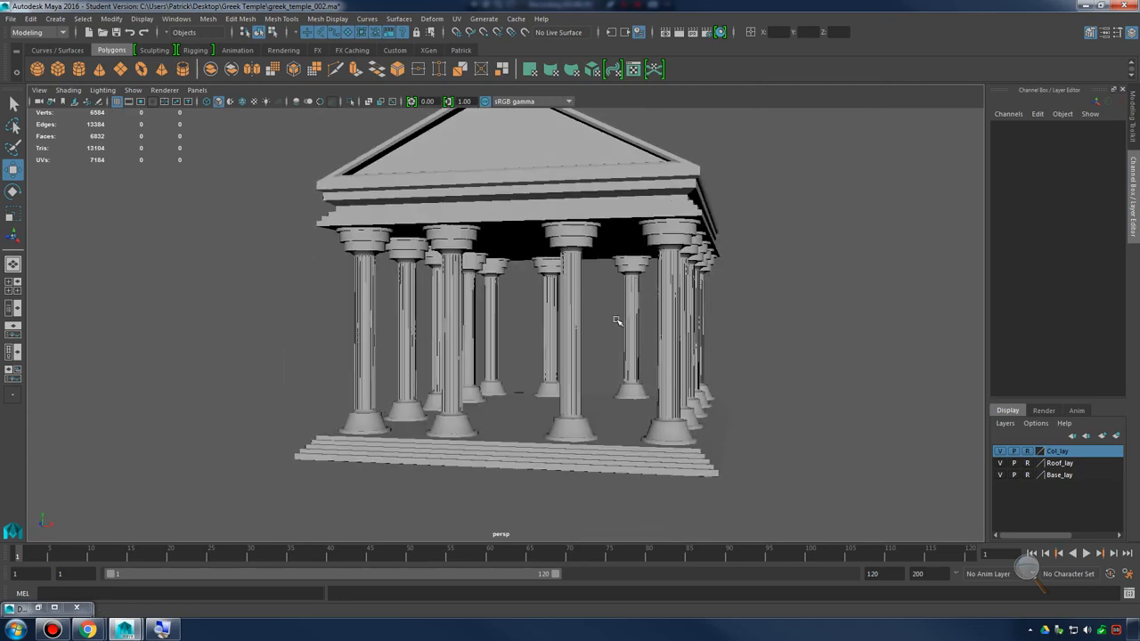